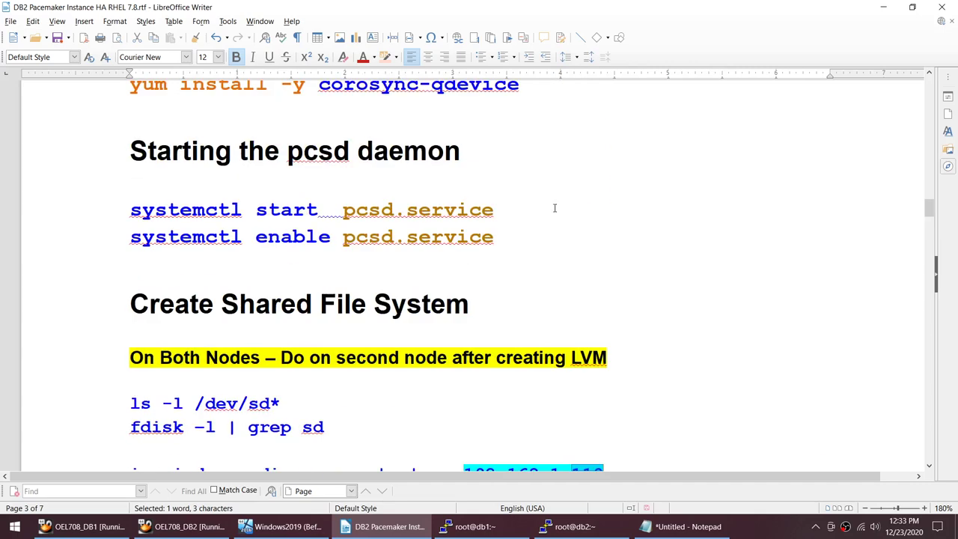
# Step: Select the four yum install lines under the Install Packages heading in the Writer guide
pyautogui.moveTo(557, 369); pyautogui.dragTo(105, 297)
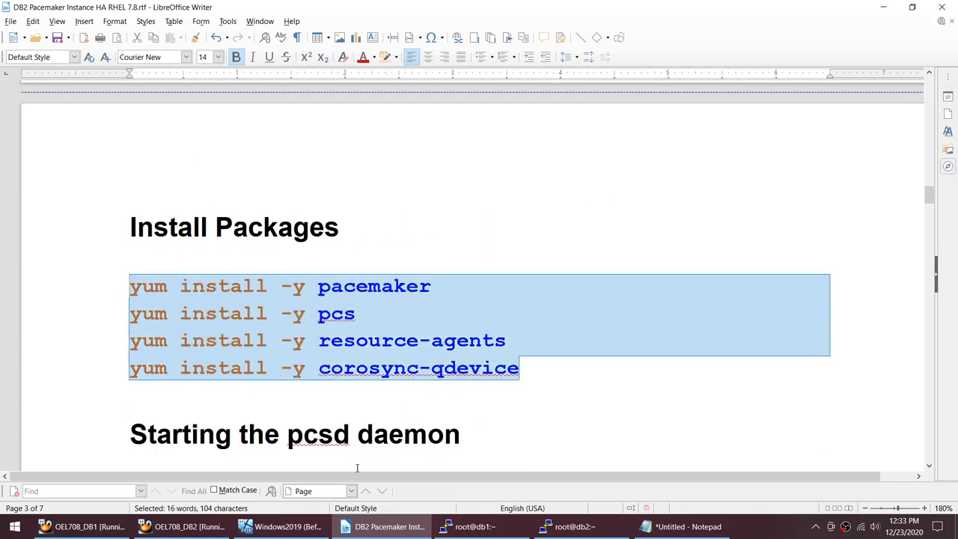
# Step: Switch to the dbp user with su - dbp on both db1 and db2
pyautogui.click(486, 526)
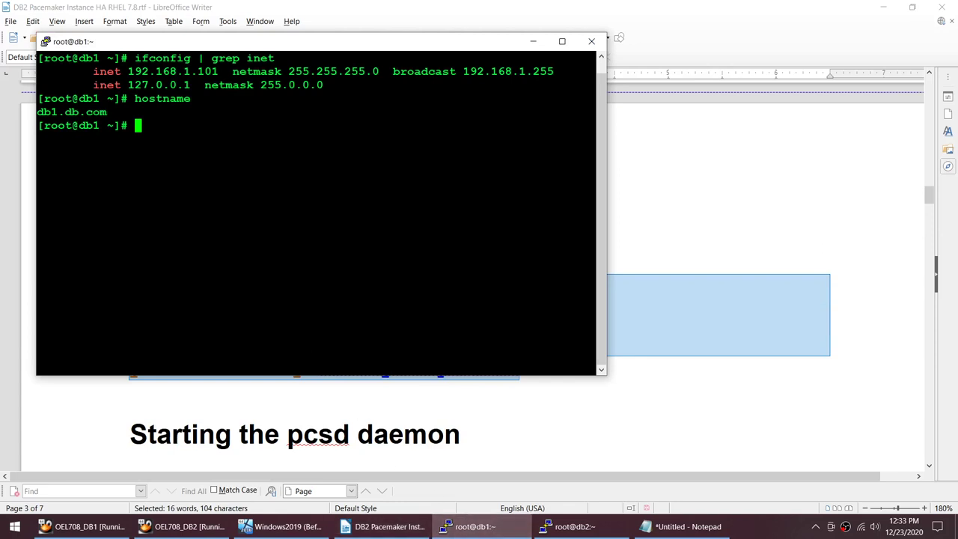
pyautogui.write('su - dbp')
pyautogui.press('Return')
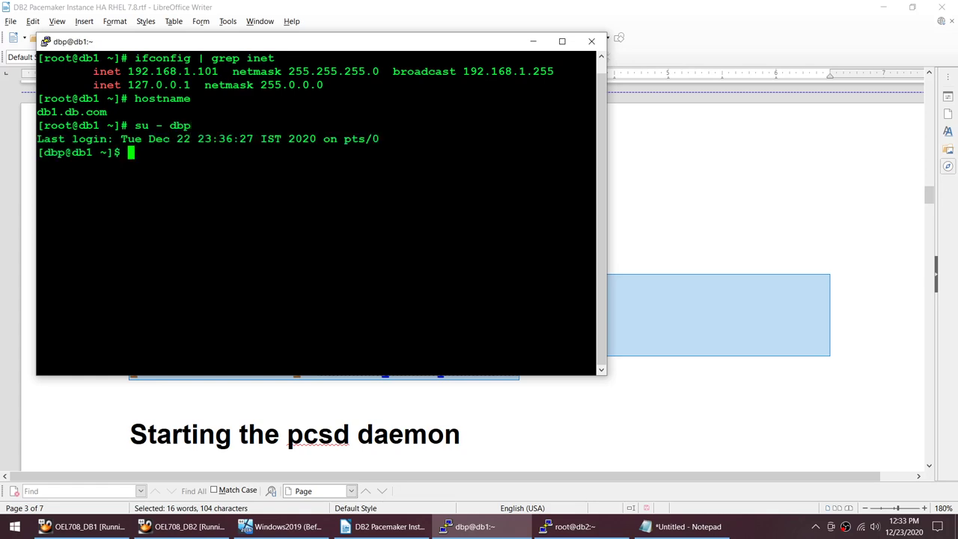
pyautogui.moveTo(130, 125); pyautogui.dragTo(596, 125)
pyautogui.press('super+c')
pyautogui.click(569, 526)
pyautogui.rightClick(779, 224)
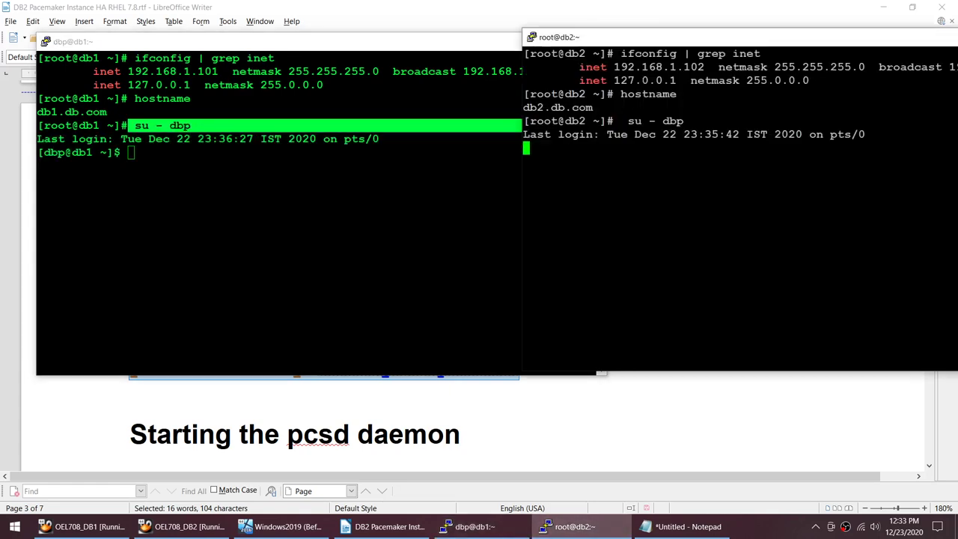
pyautogui.click(299, 224)
# Step: Run db2level on db1 and db2, confirming DB2 v11.5.0.0 and its Fix Pack level
pyautogui.write('db2level')
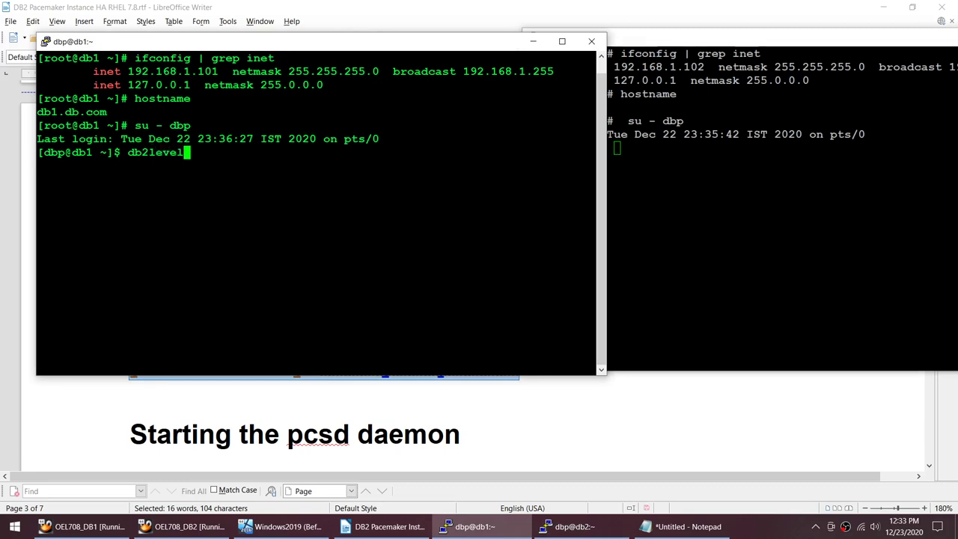
pyautogui.press('Return')
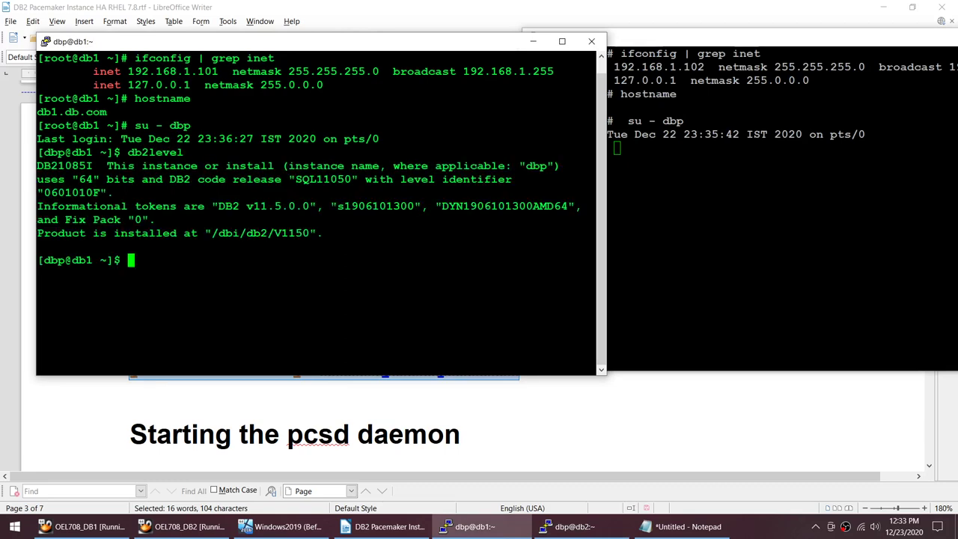
pyautogui.moveTo(219, 206); pyautogui.dragTo(287, 207)
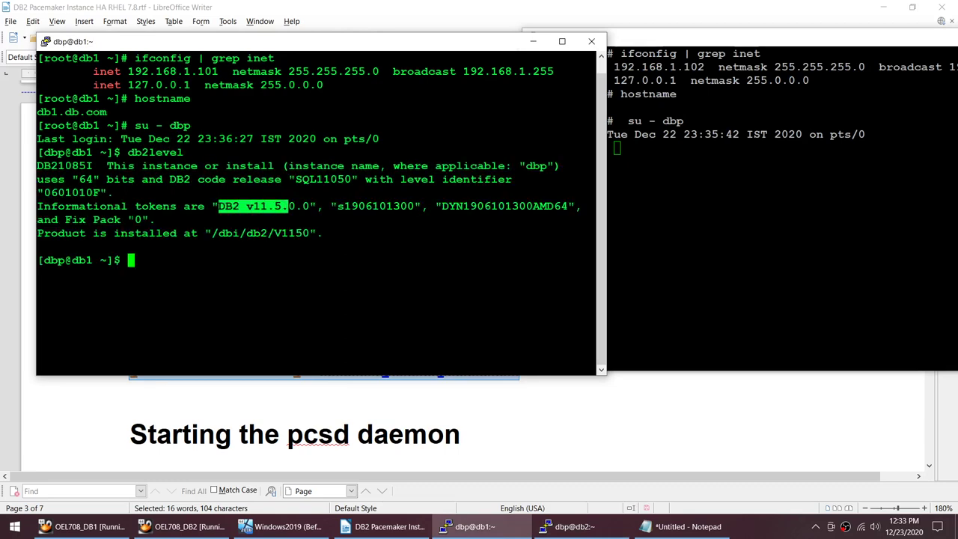
pyautogui.moveTo(65, 219); pyautogui.dragTo(135, 219)
pyautogui.moveTo(124, 152); pyautogui.dragTo(596, 152)
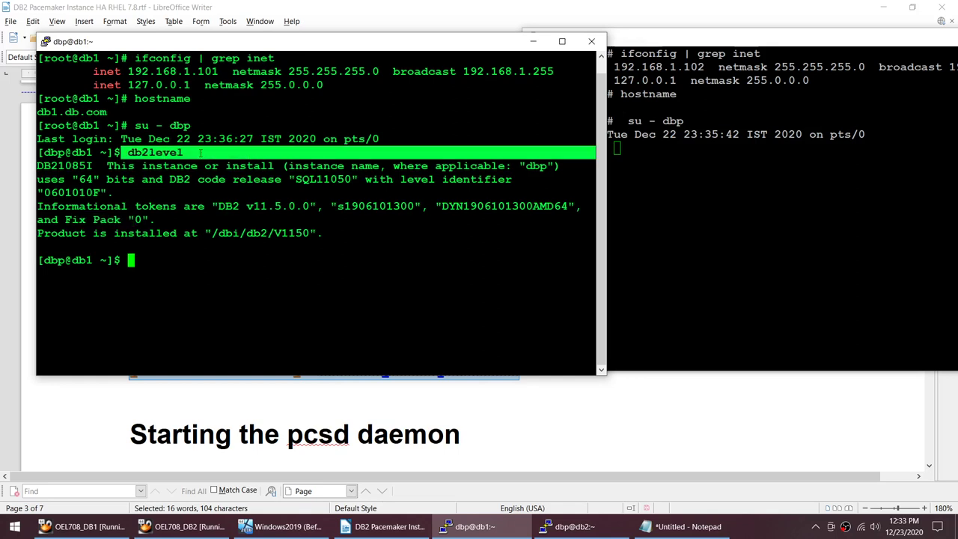
pyautogui.click(711, 224)
pyautogui.rightClick(711, 225)
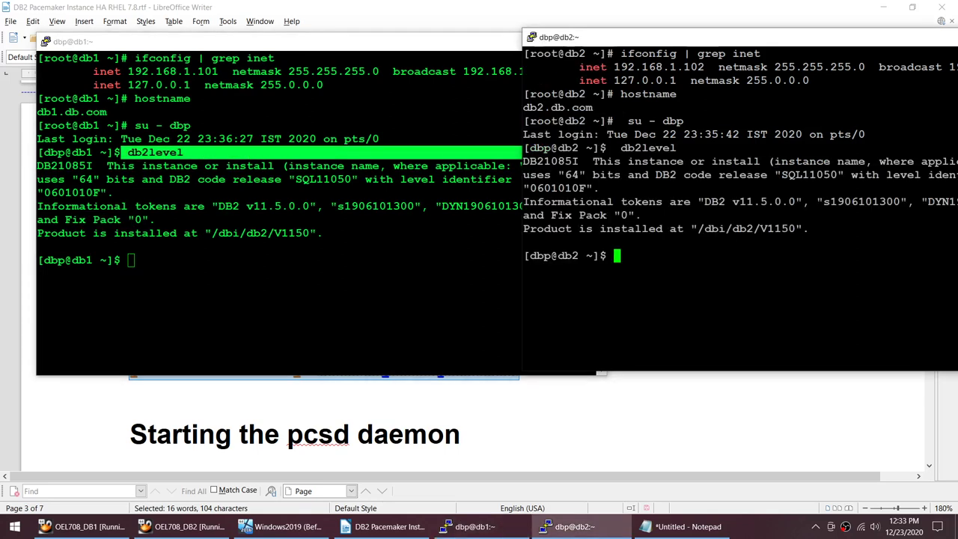
# Step: Run db2ilist on db2 and db1 to confirm the dbp instance
pyautogui.write('db2ilist')
pyautogui.press('Return')
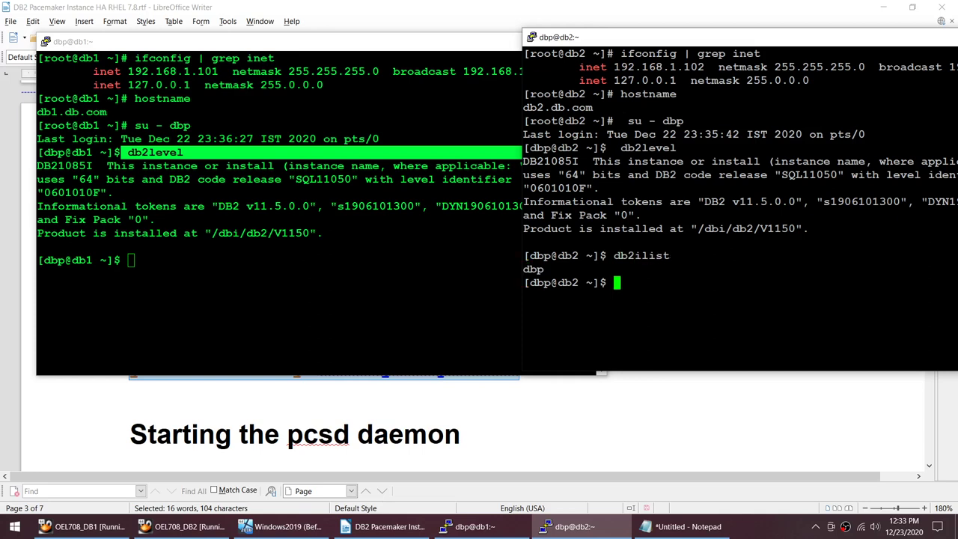
pyautogui.moveTo(614, 255); pyautogui.dragTo(956, 255)
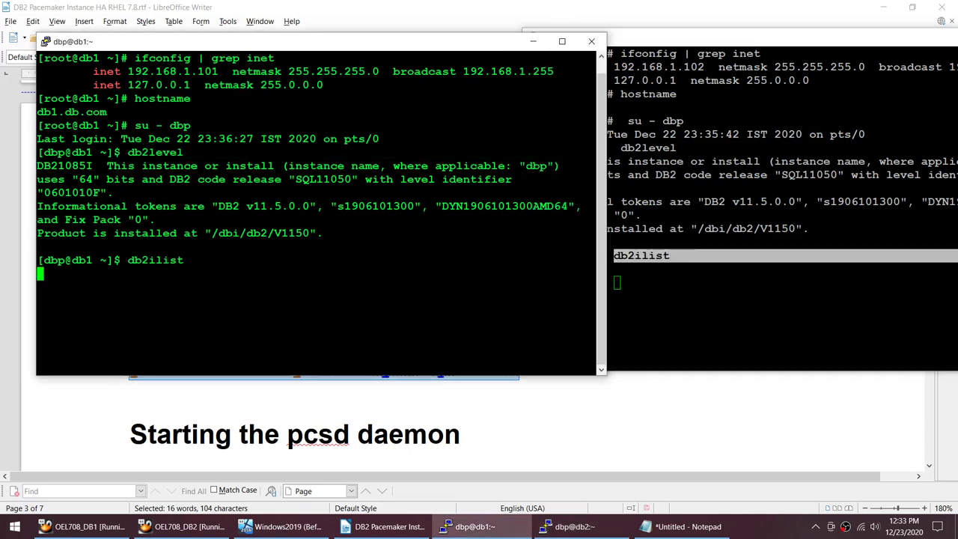
pyautogui.click(299, 315)
pyautogui.rightClick(299, 314)
pyautogui.press('Return')
# Step: Run db2 LIST DB DIRECTORY on db1 and db2, showing an empty database directory
pyautogui.write('db2 L')
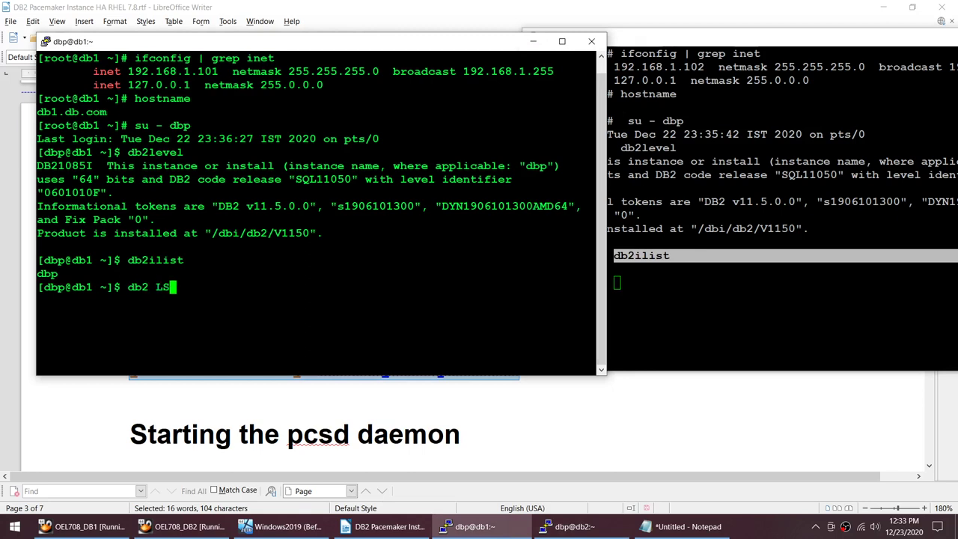
pyautogui.write('IS')
pyautogui.press('BackSpace')
pyautogui.write('T DB DIRECTORY')
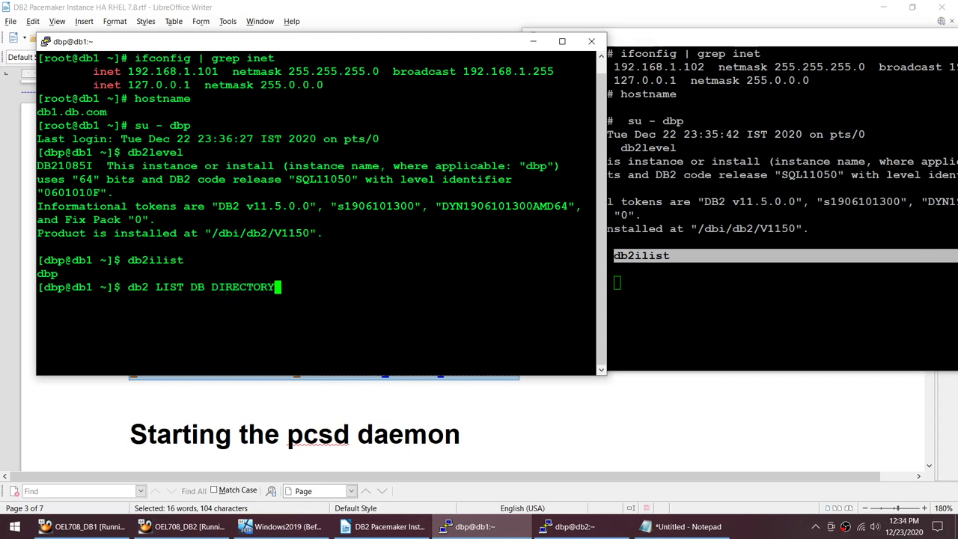
pyautogui.press('Return')
pyautogui.moveTo(127, 286); pyautogui.dragTo(596, 287)
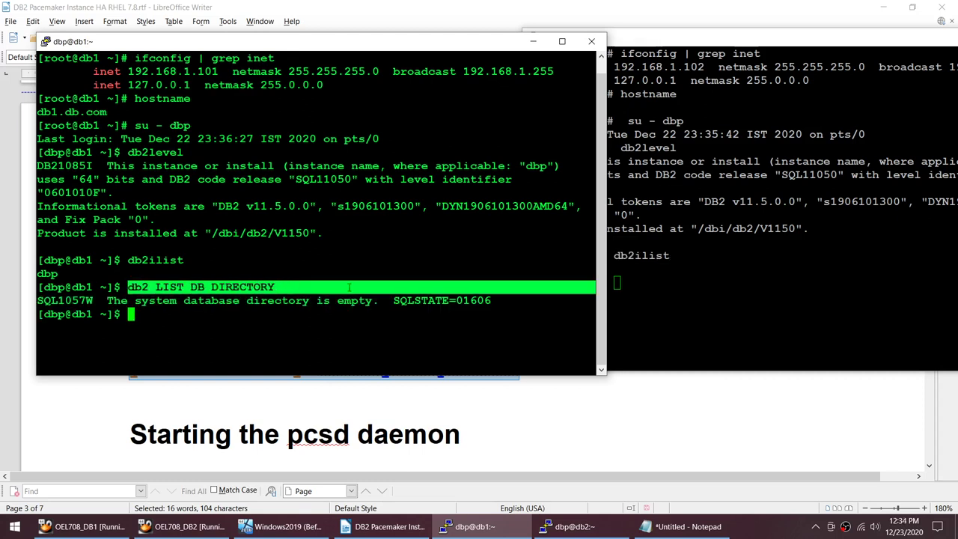
pyautogui.rightClick(718, 322)
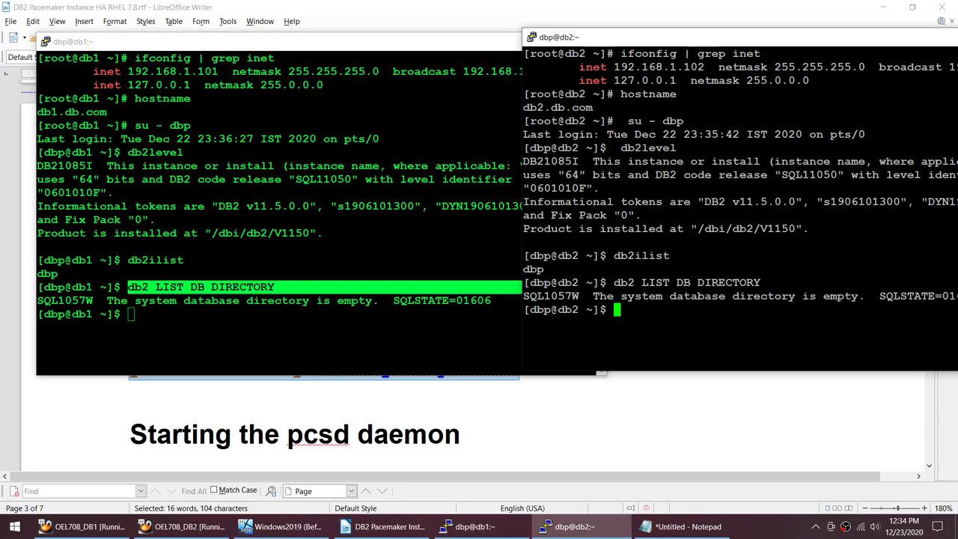
# Step: Clear the db1 and db2 terminal screens
pyautogui.click(366, 290)
pyautogui.write('clear')
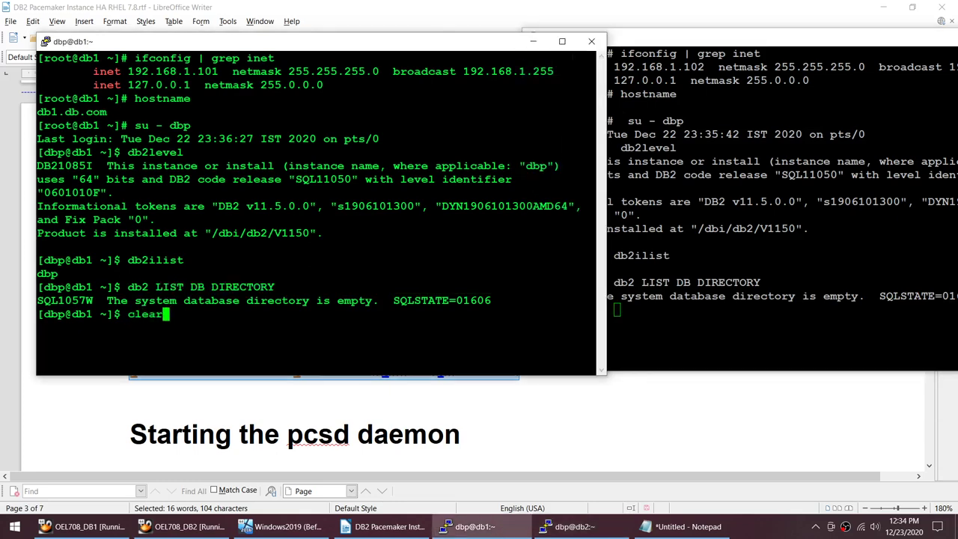
pyautogui.press('Return')
pyautogui.hotkey('alt', 'Tab')
pyautogui.write('clea')
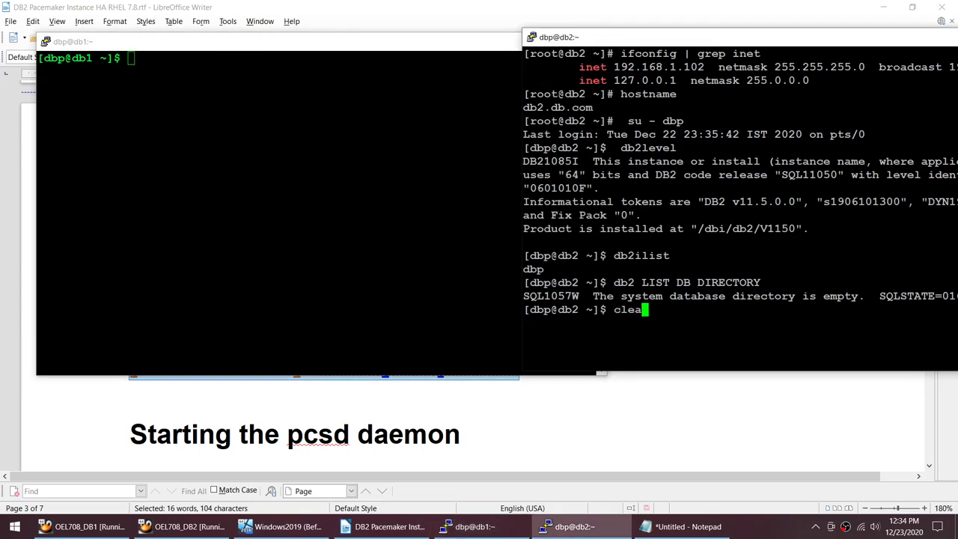
pyautogui.write('r')
pyautogui.press('Return')
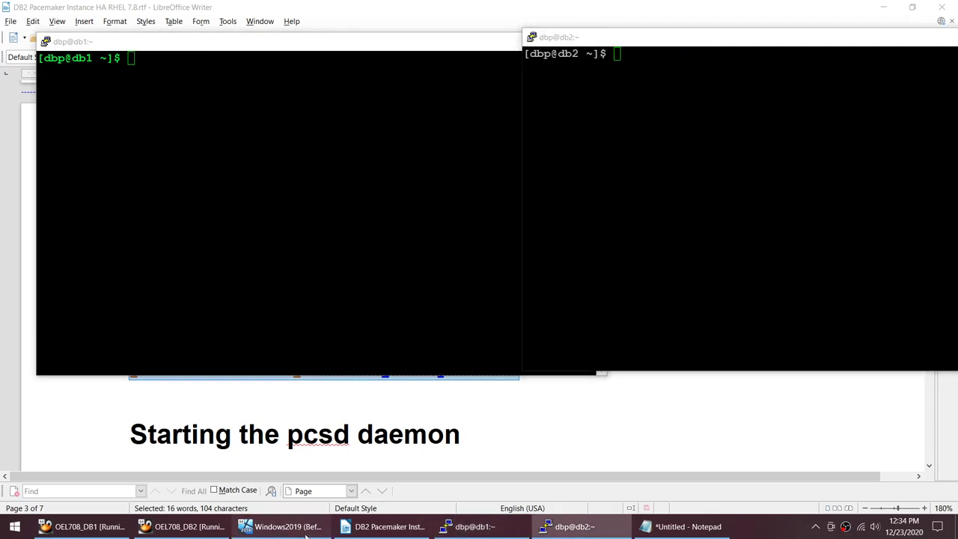
pyautogui.click(282, 526)
# Step: Close Server Manager in the Windows2019 VM and relaunch it from Start
pyautogui.click(767, 99)
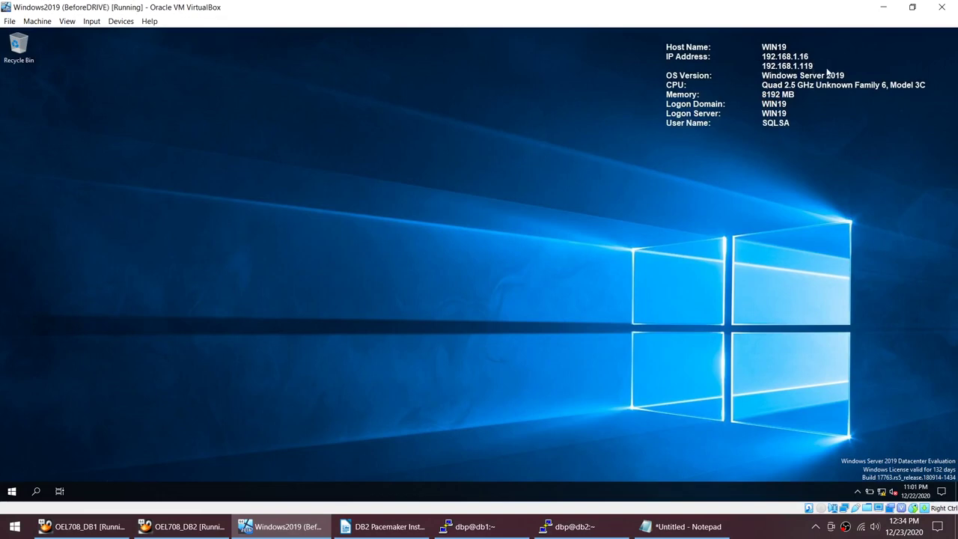
pyautogui.click(13, 492)
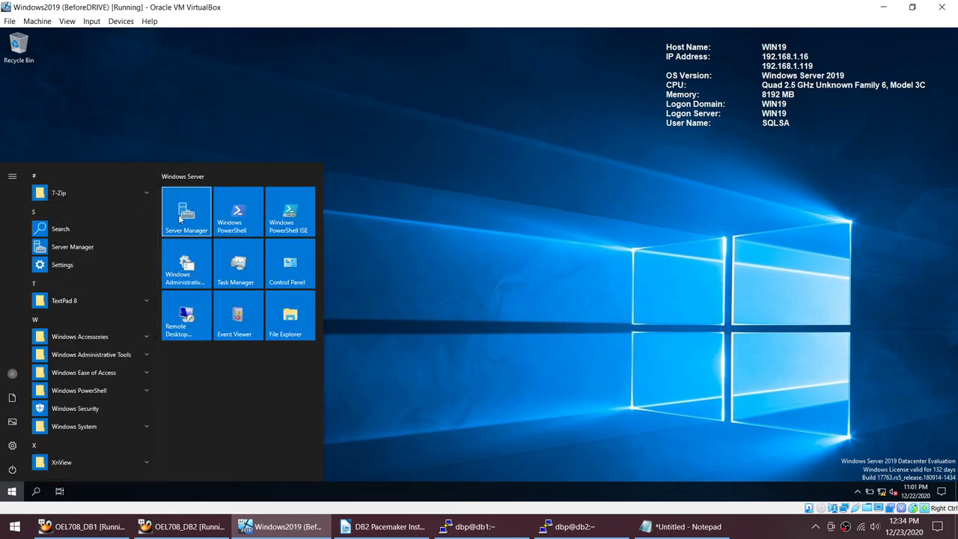
pyautogui.click(12, 491)
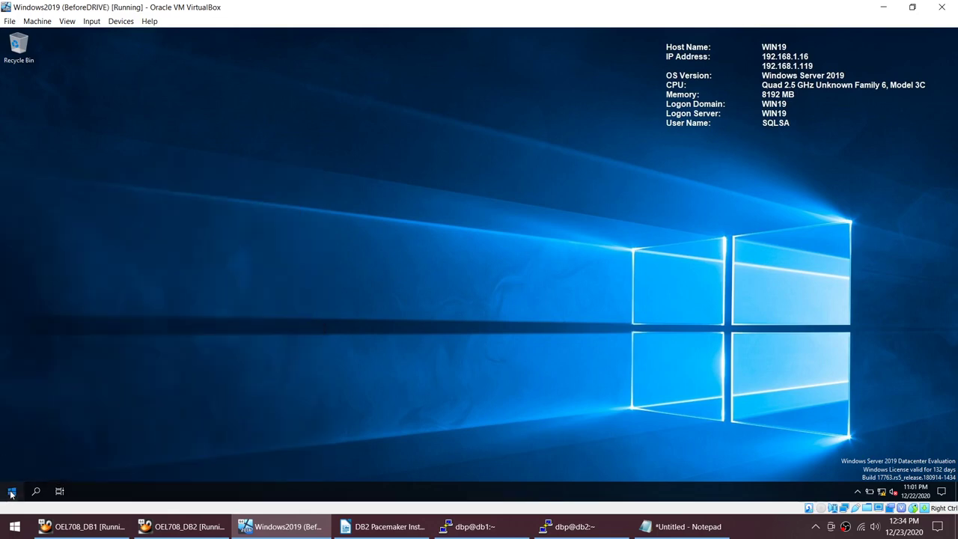
pyautogui.click(12, 491)
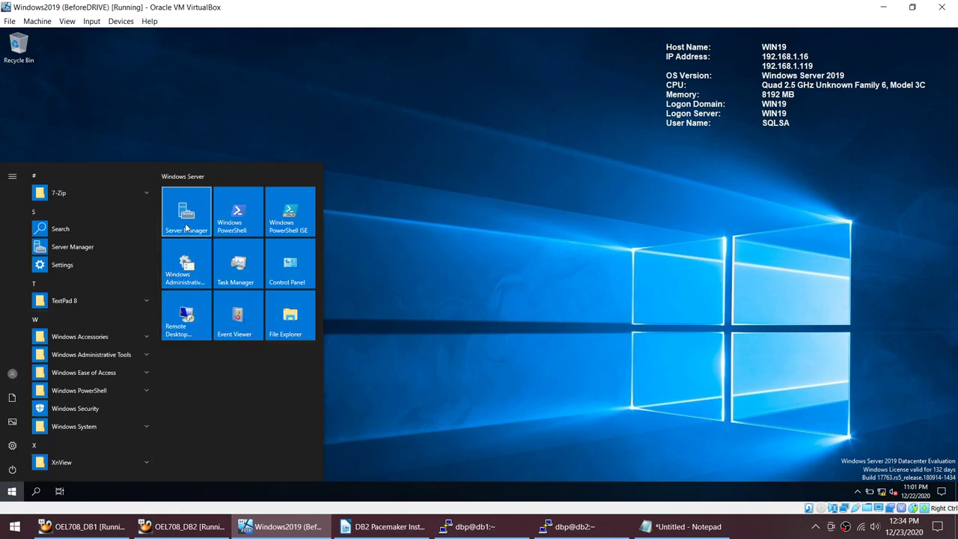
pyautogui.click(186, 224)
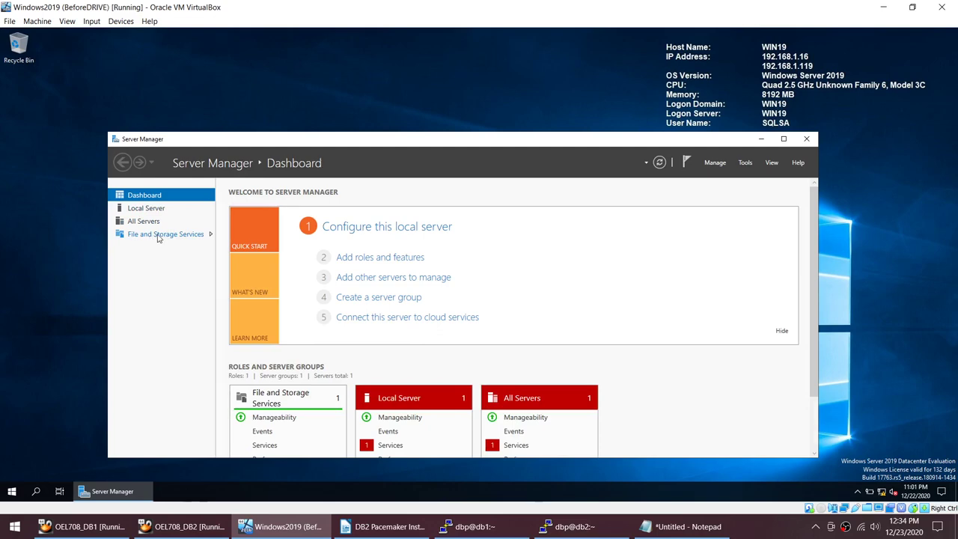
# Step: Confirm File and Storage Services > iSCSI has no virtual disks, then start Add Roles and Features
pyautogui.click(159, 235)
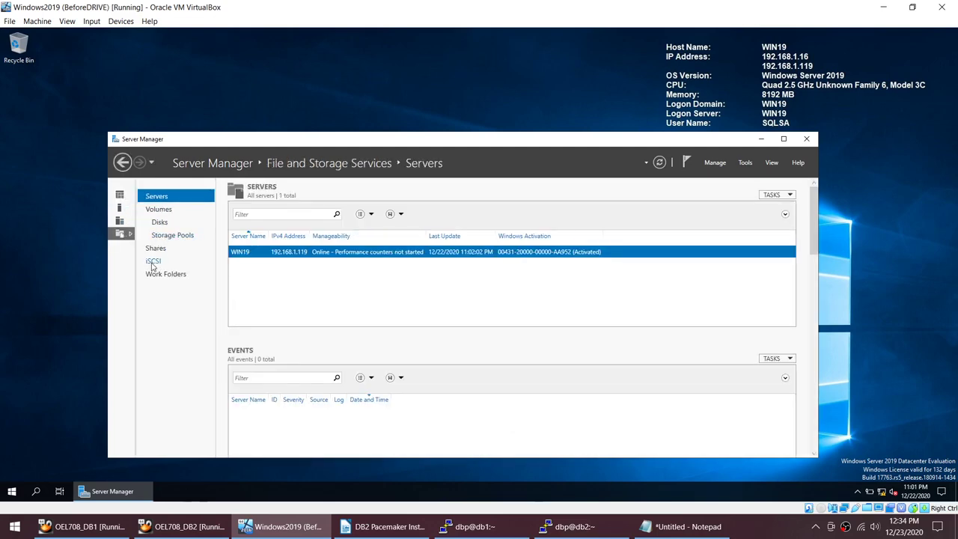
pyautogui.click(153, 261)
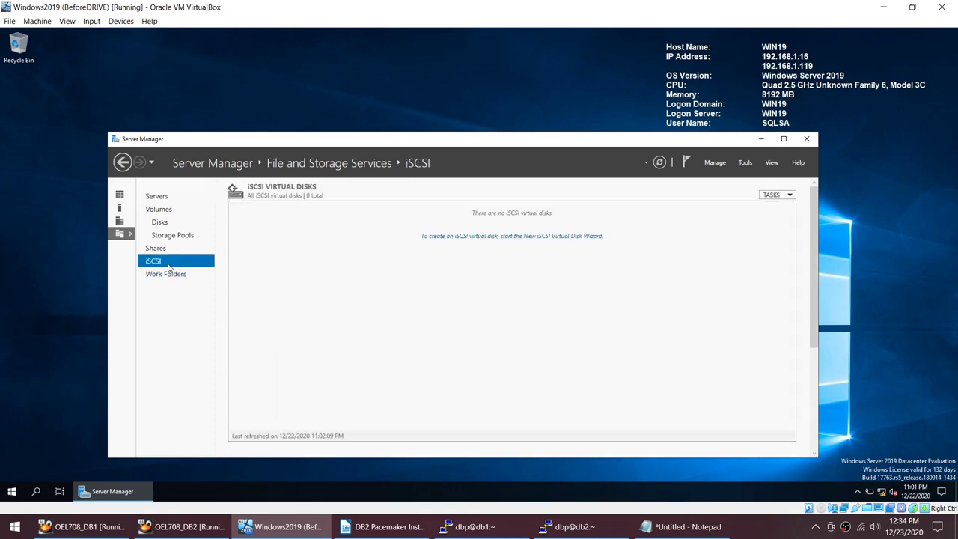
pyautogui.click(120, 194)
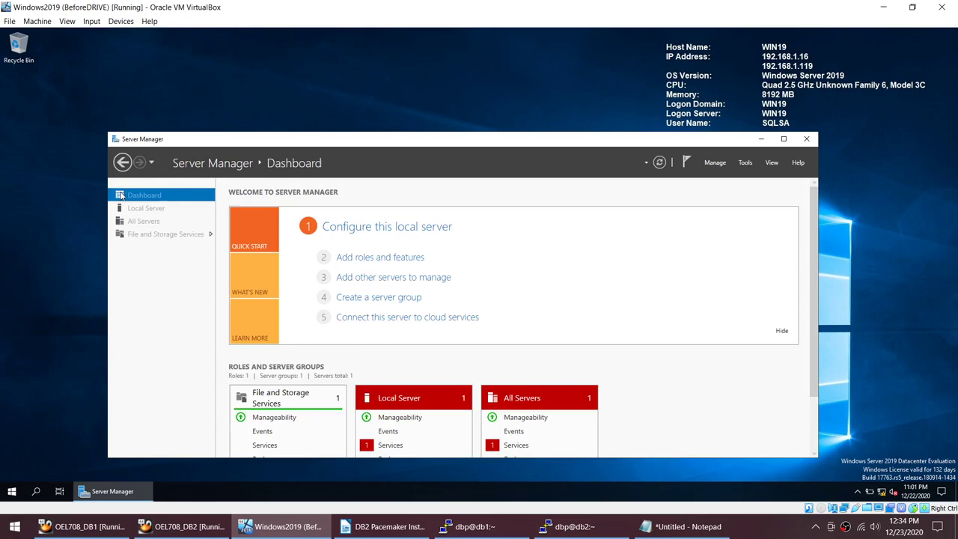
pyautogui.click(395, 260)
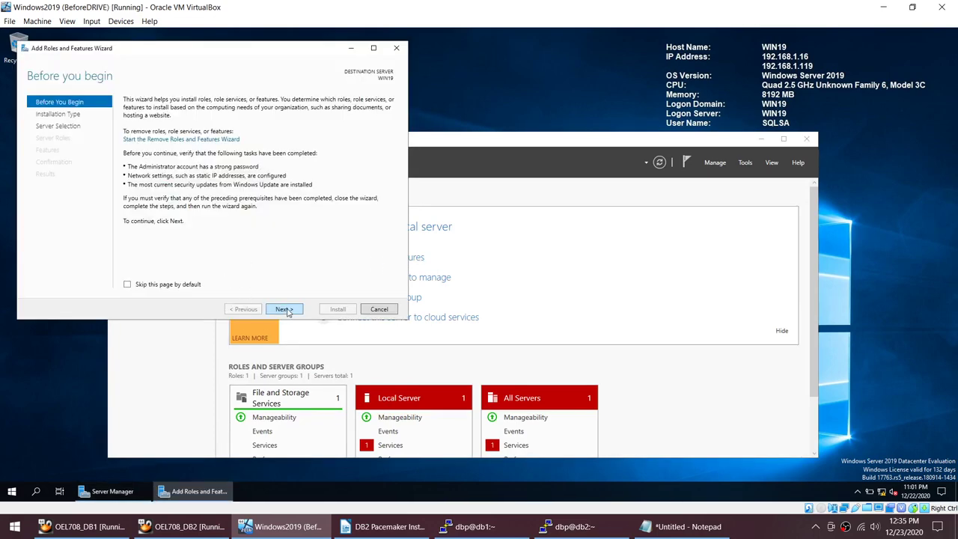
# Step: Advance to Server Roles on WIN19, see iSCSI Target Server marked Installed, and cancel the wizard
pyautogui.click(284, 309)
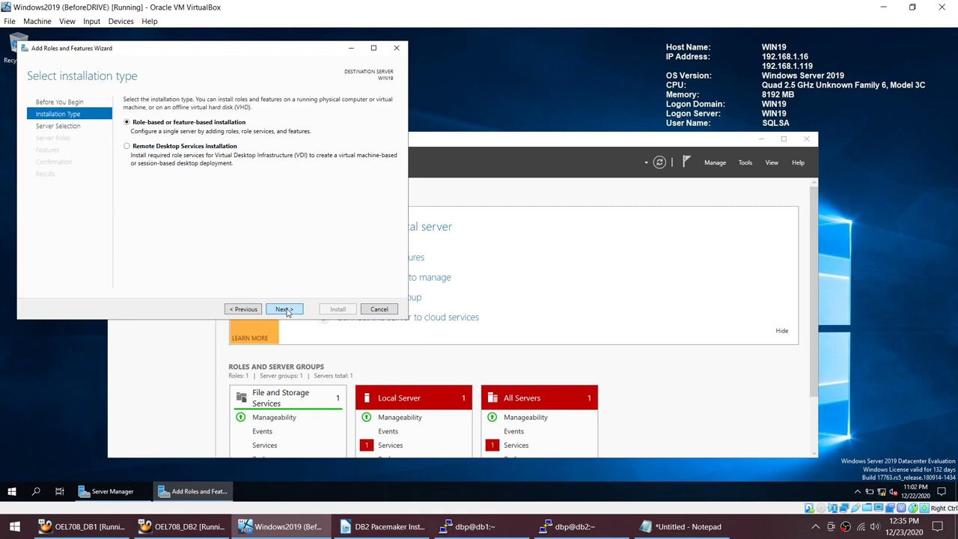
pyautogui.click(284, 309)
pyautogui.click(285, 309)
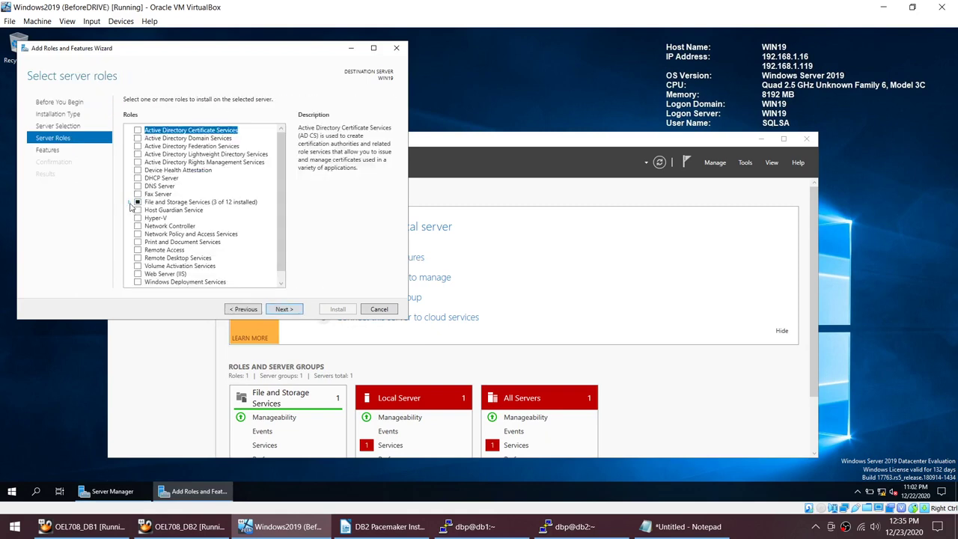
pyautogui.click(130, 202)
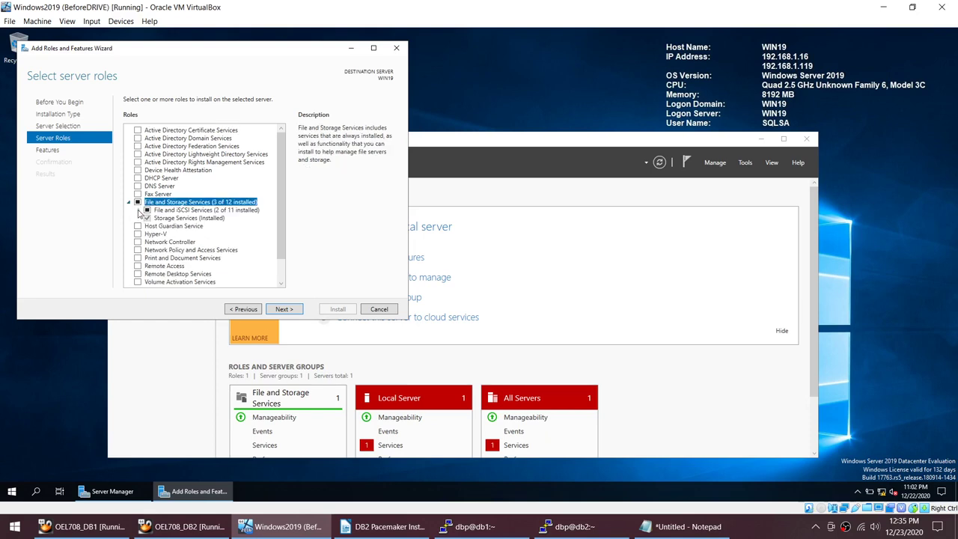
pyautogui.click(138, 211)
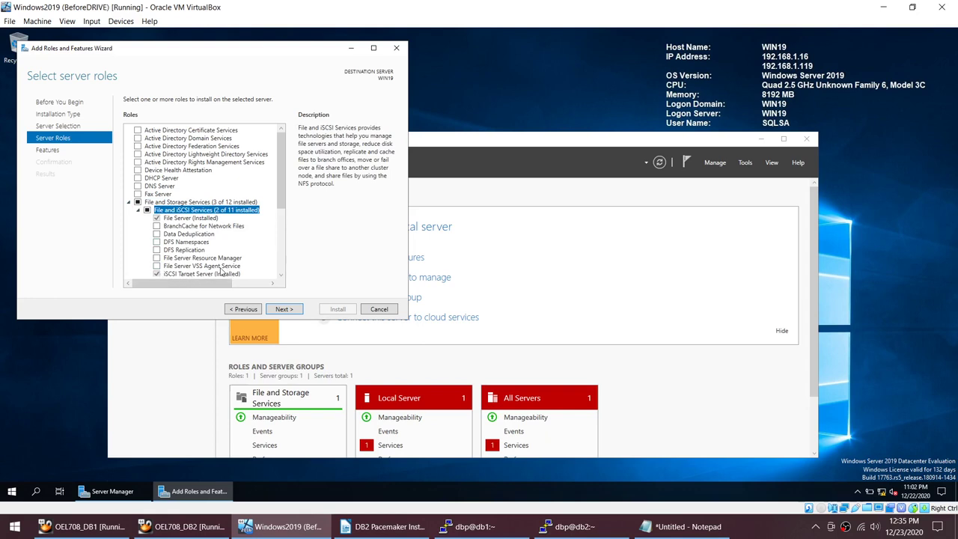
pyautogui.click(383, 310)
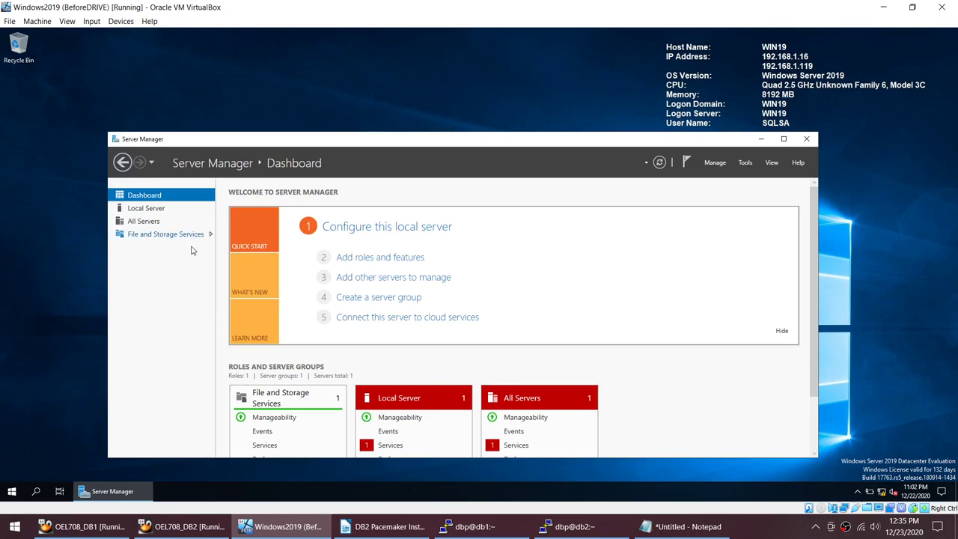
# Step: Restart Server Manager and open File and Storage Services > iSCSI, showing 0 virtual disks
pyautogui.click(168, 238)
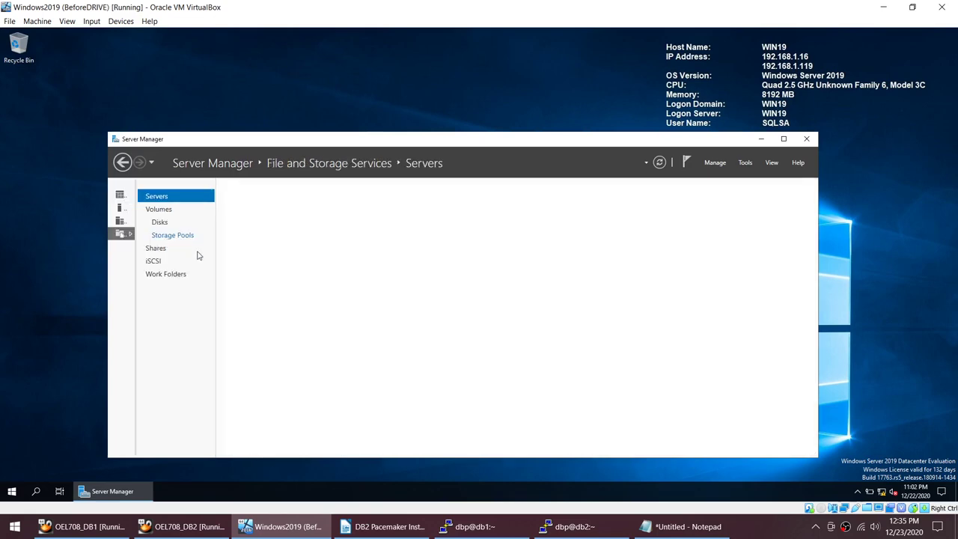
pyautogui.click(163, 263)
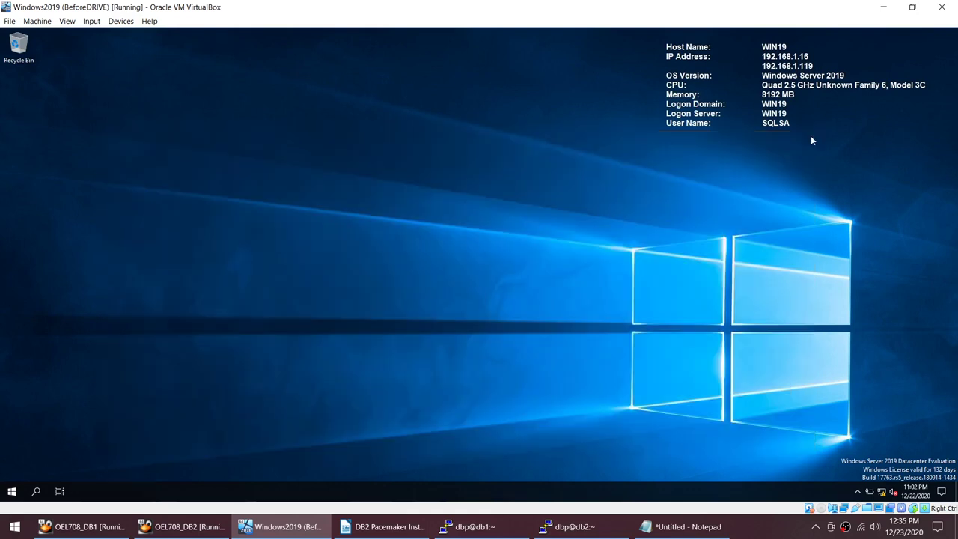
pyautogui.click(807, 139)
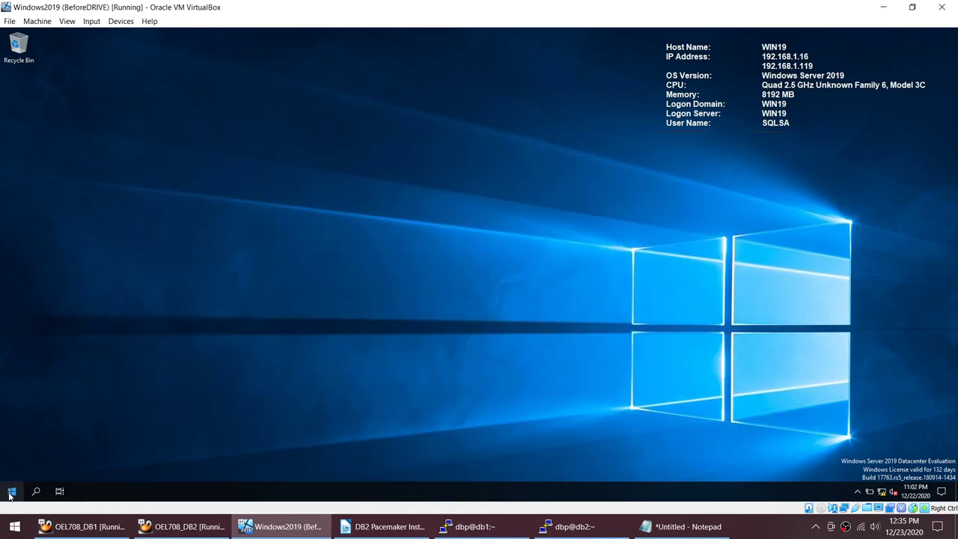
pyautogui.click(11, 493)
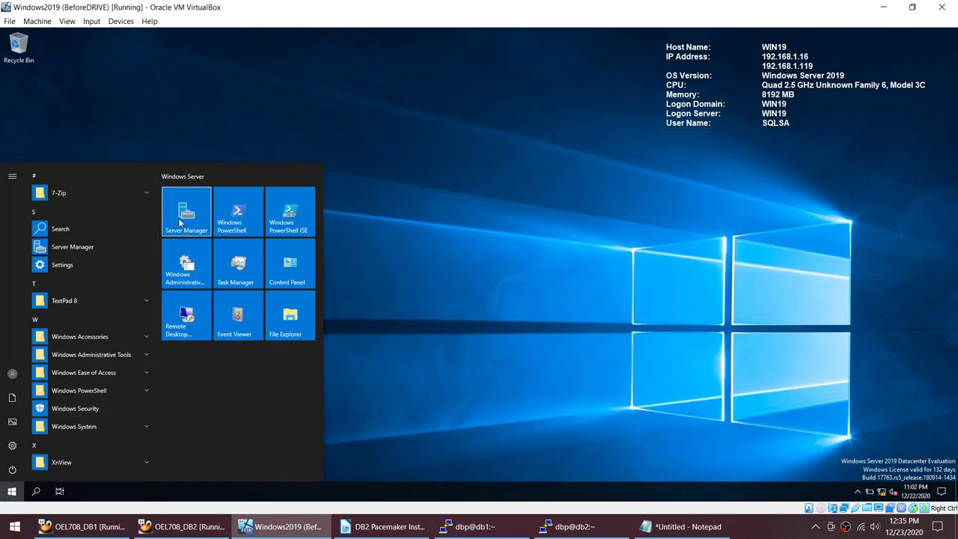
pyautogui.click(178, 217)
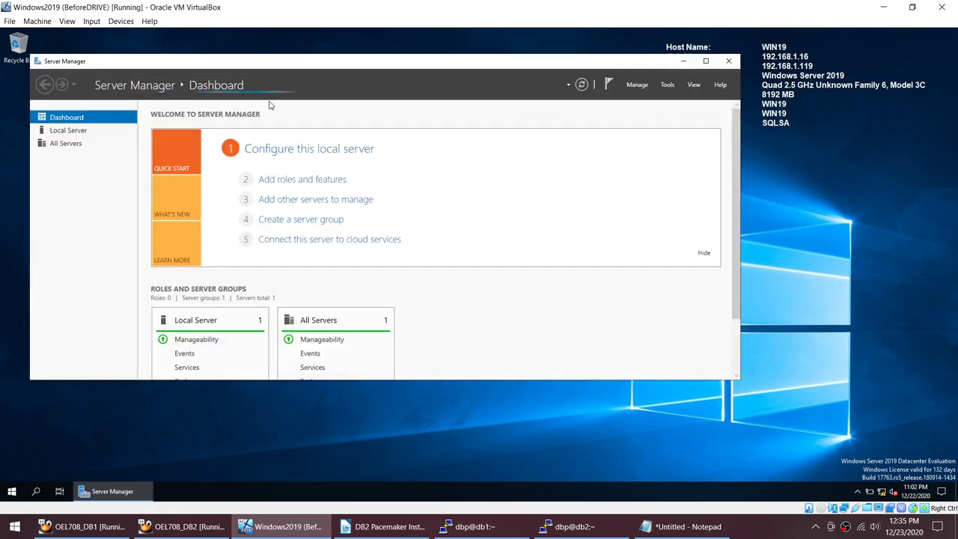
pyautogui.click(72, 156)
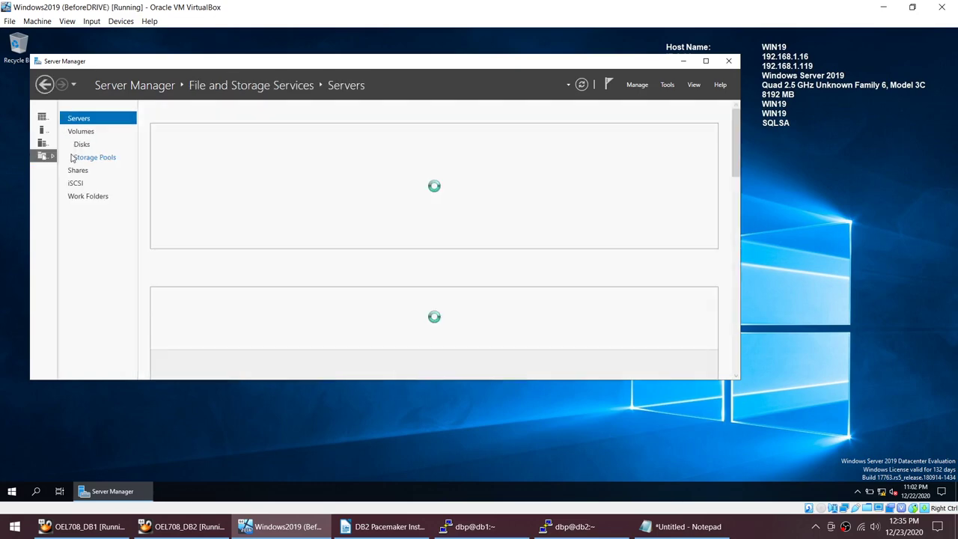
pyautogui.click(76, 184)
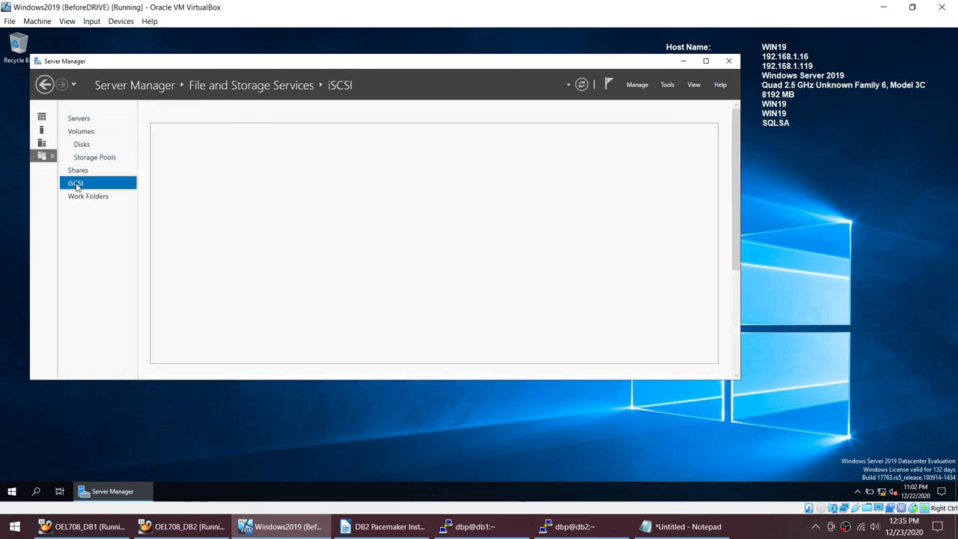
pyautogui.click(788, 535)
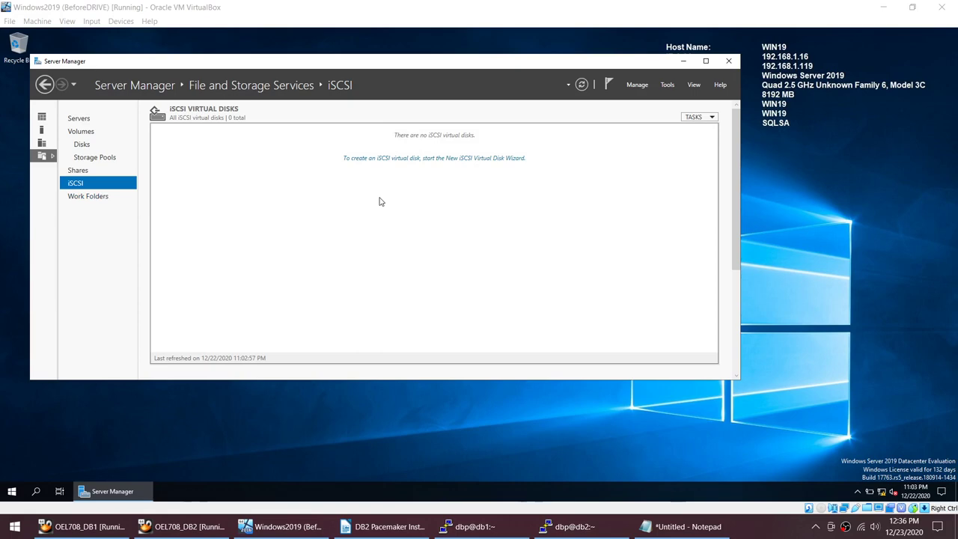
# Step: Launch the New iSCSI Virtual Disk Wizard and store the disk on volume E:
pyautogui.click(442, 161)
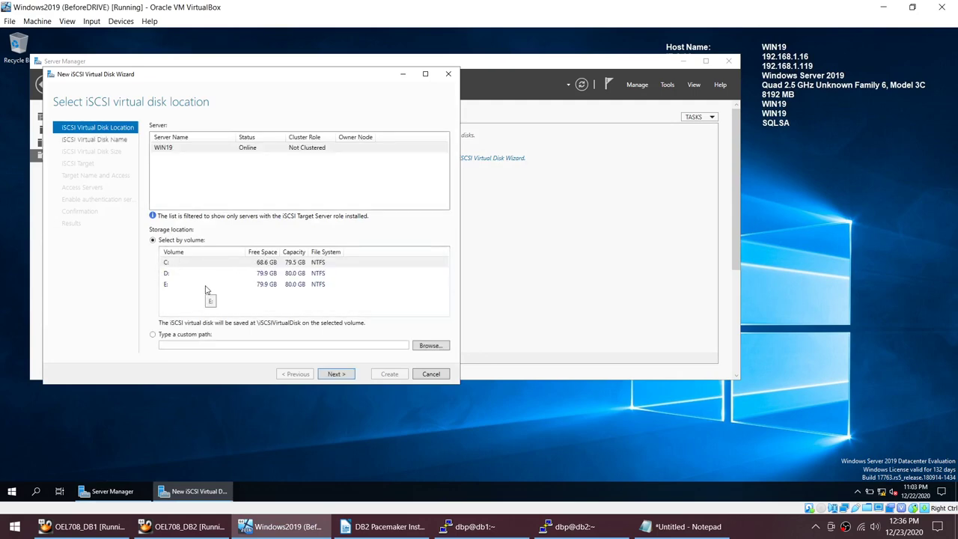
pyautogui.click(207, 287)
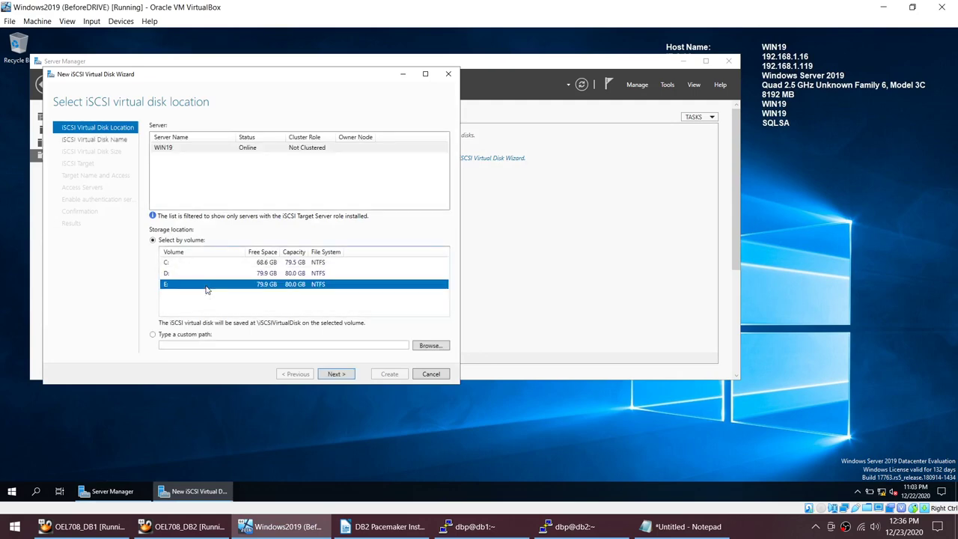
pyautogui.click(339, 374)
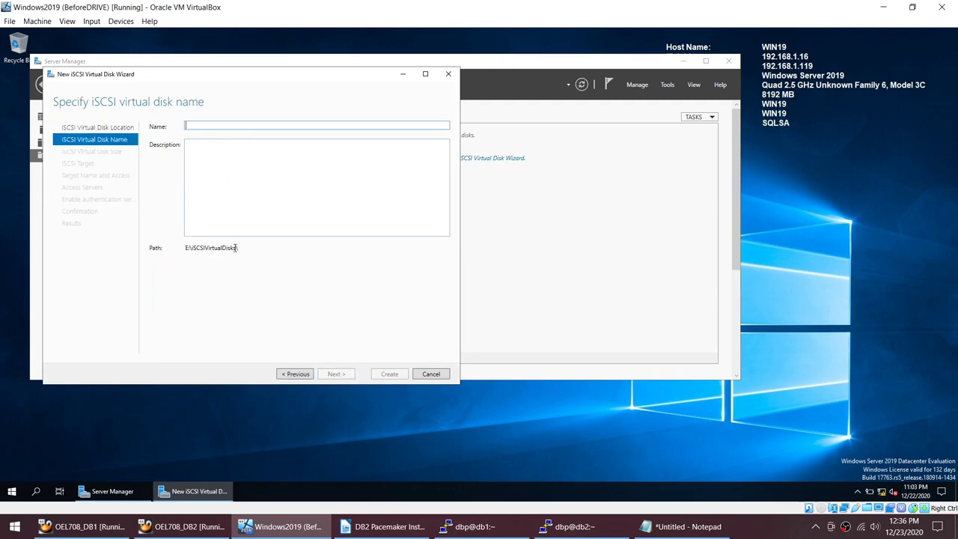
# Step: Open drive EXTRA (E:) in File Explorer and place it beside the wizard
pyautogui.moveTo(244, 248); pyautogui.dragTo(171, 247)
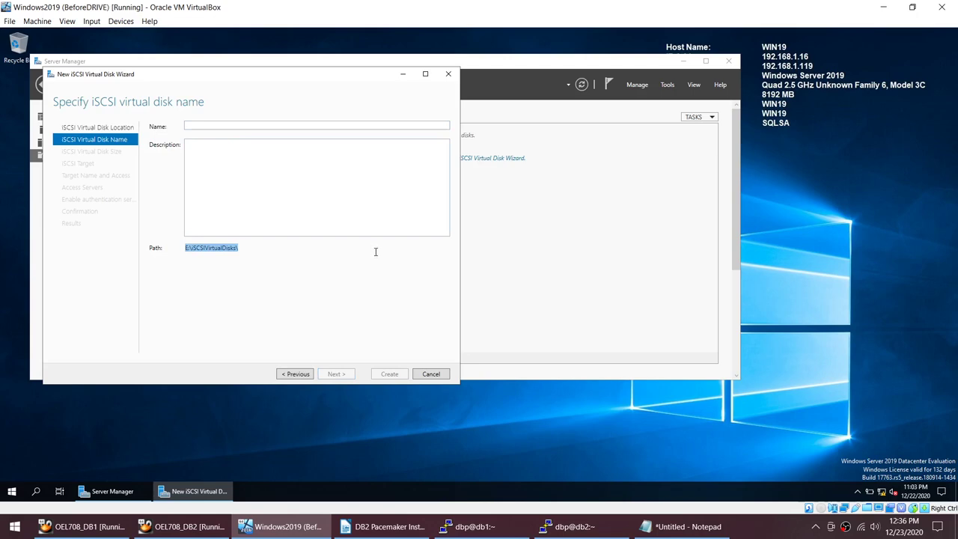
pyautogui.press('super+e')
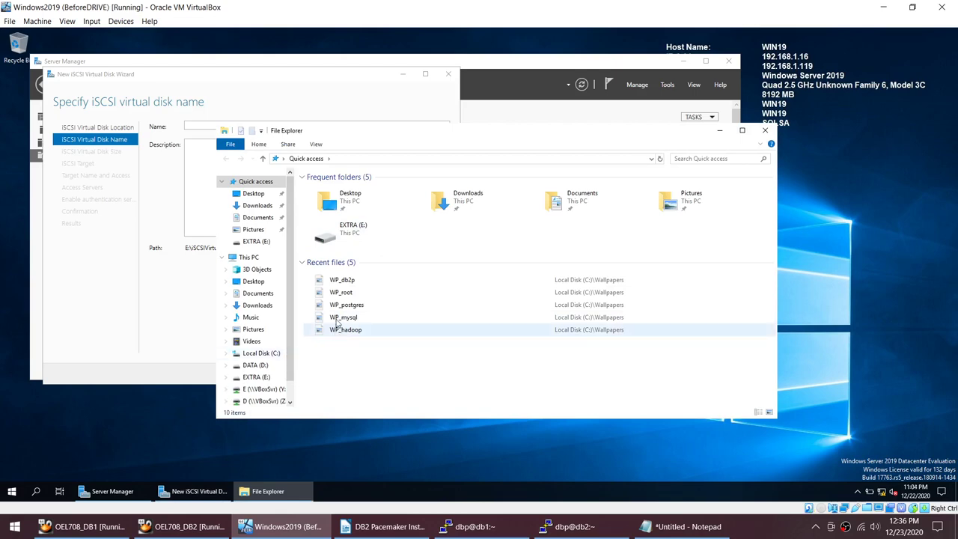
pyautogui.click(271, 376)
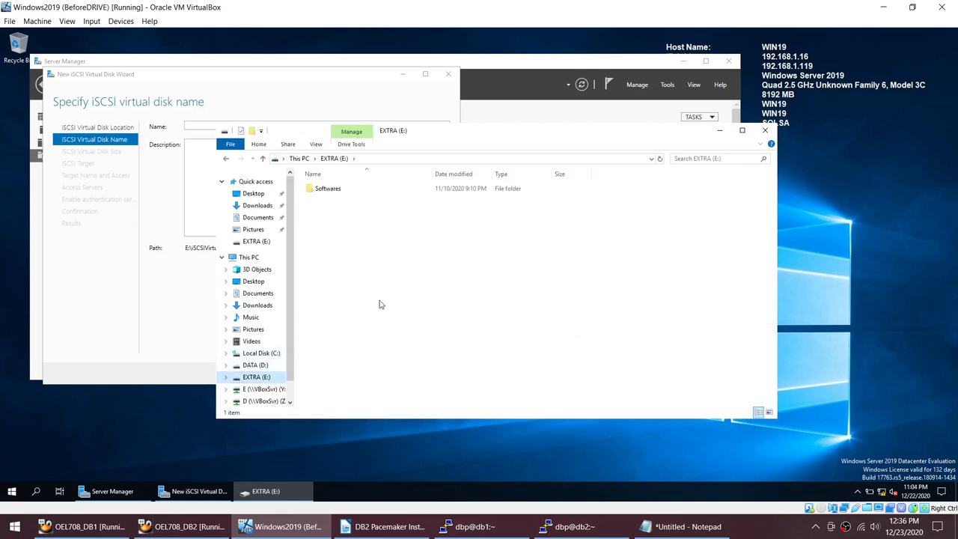
pyautogui.moveTo(496, 135); pyautogui.dragTo(742, 83)
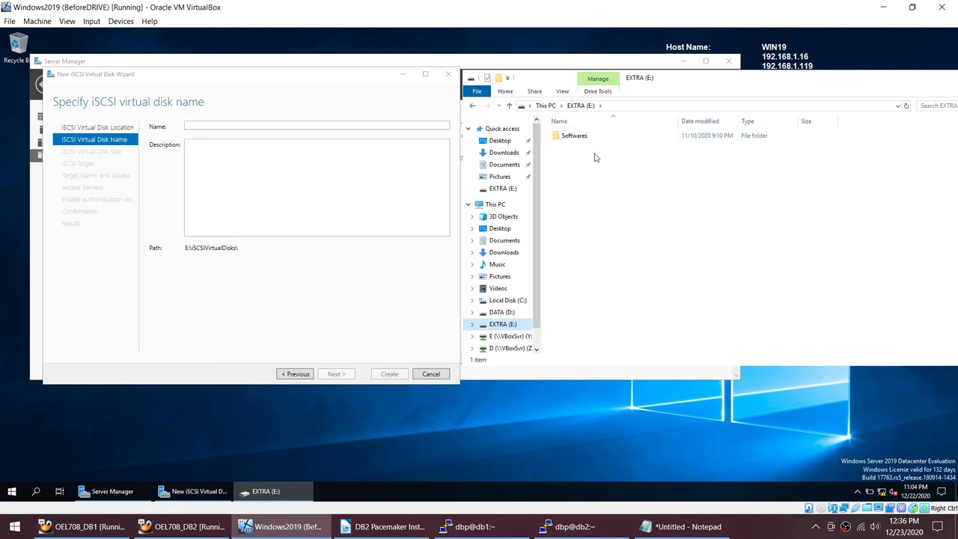
# Step: Name the iSCSI virtual disk SHARED and continue to the size step
pyautogui.click(229, 125)
pyautogui.write('S')
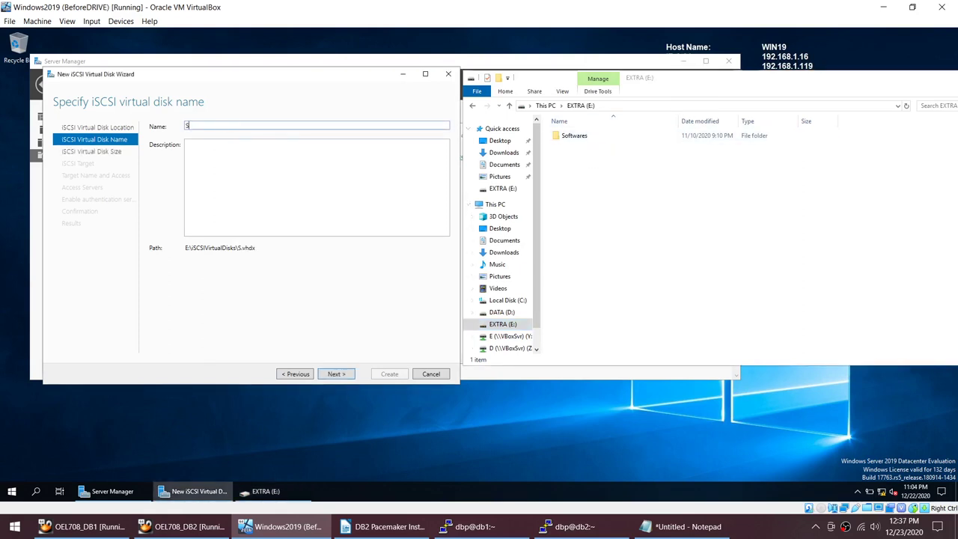
pyautogui.write('HARED')
pyautogui.click(338, 374)
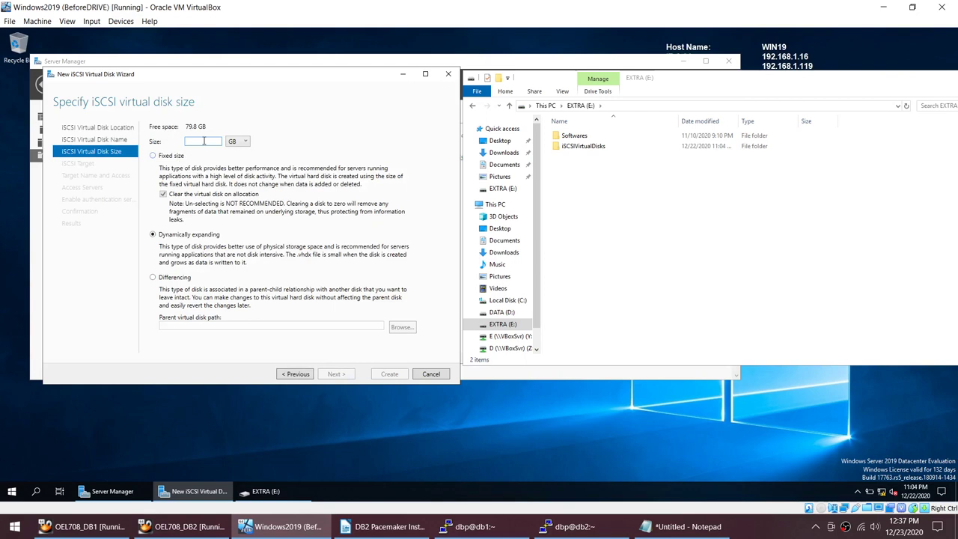
# Step: Make the virtual disk 10 GB and assign it to a new iSCSI target named linux
pyautogui.write('10')
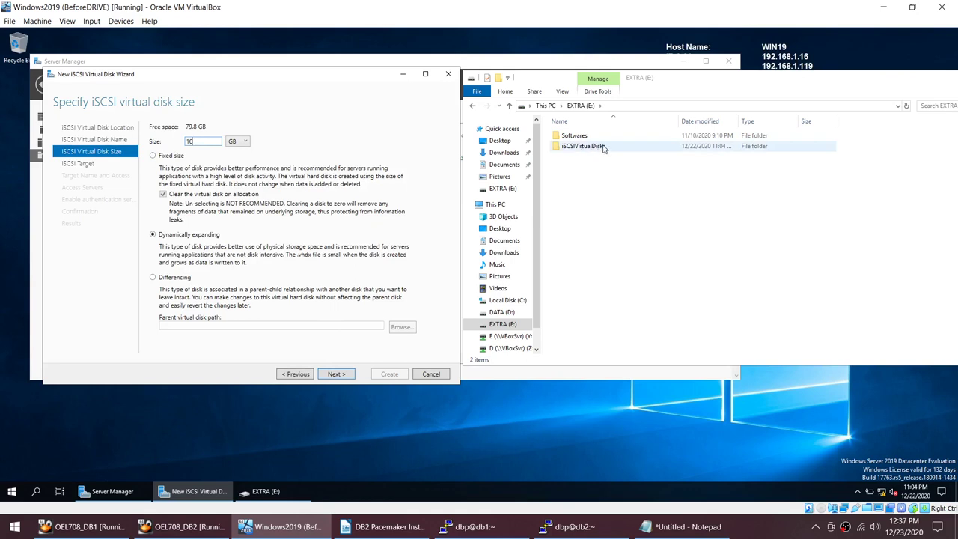
pyautogui.click(333, 375)
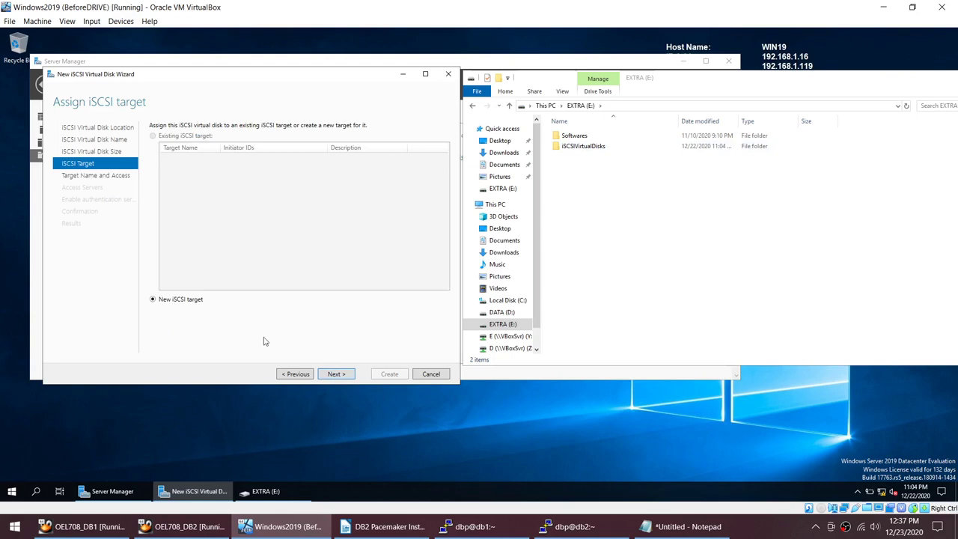
pyautogui.click(334, 375)
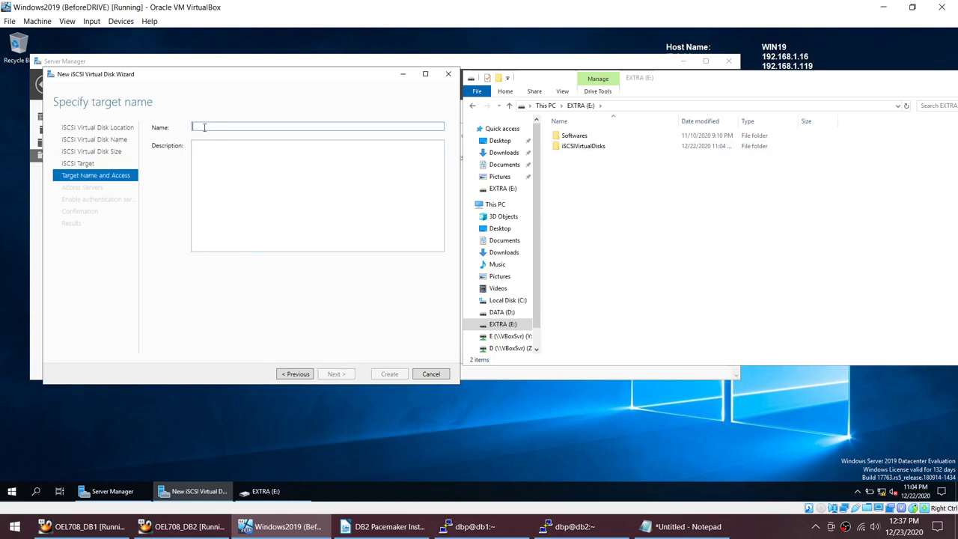
pyautogui.write('l')
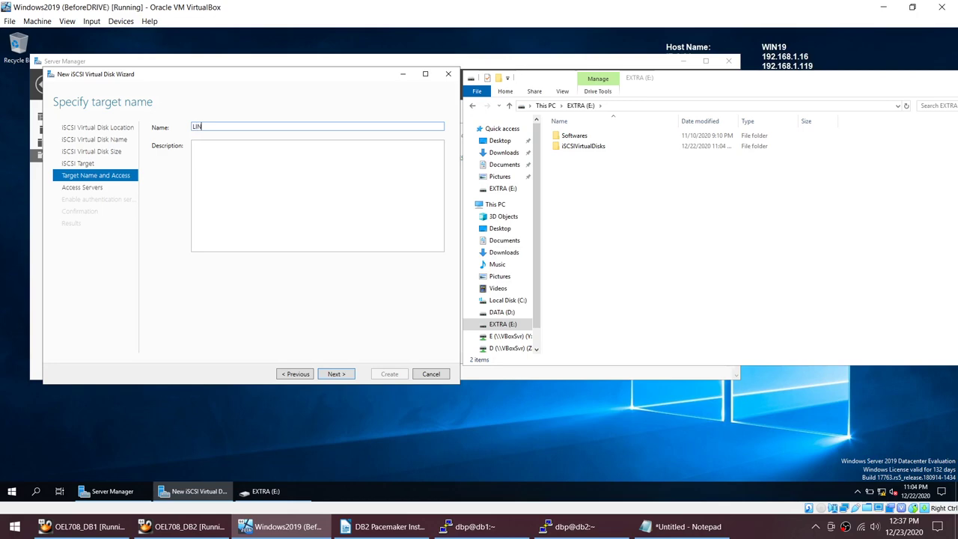
pyautogui.click(343, 376)
# Step: Add db1's IP address 192.168.1.101 as an allowed initiator
pyautogui.click(688, 526)
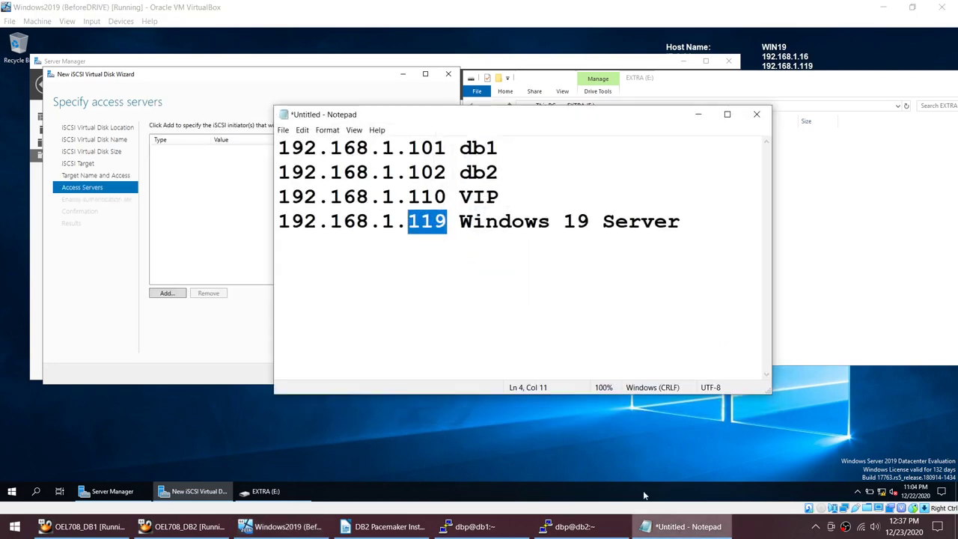
pyautogui.moveTo(448, 148); pyautogui.dragTo(267, 152)
pyautogui.hotkey('ctrl', 'c')
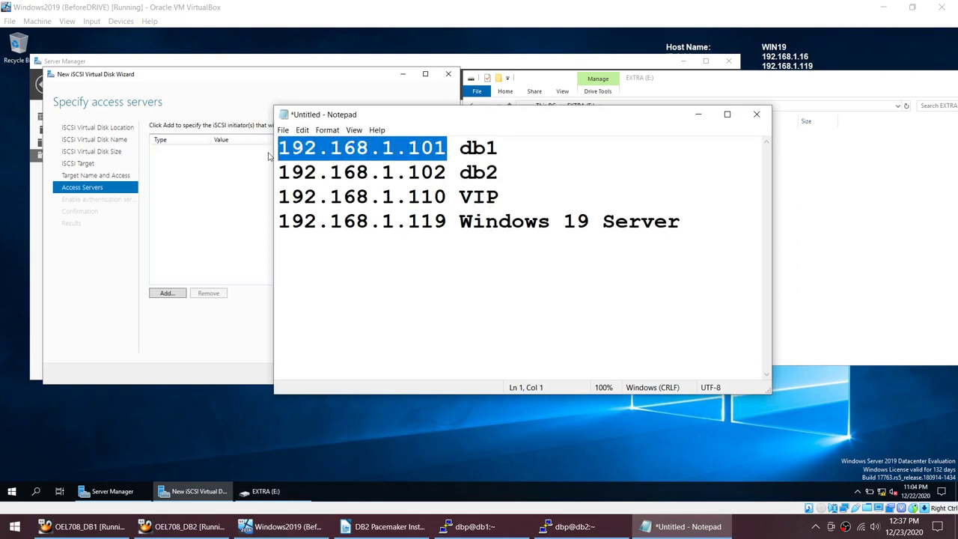
pyautogui.click(166, 293)
pyautogui.click(125, 303)
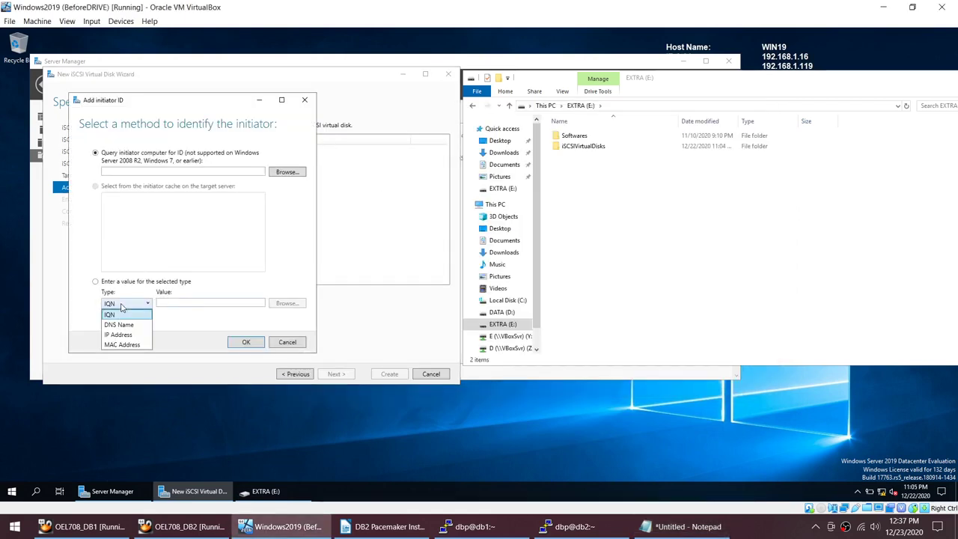
pyautogui.click(120, 334)
pyautogui.hotkey('ctrl', 'v')
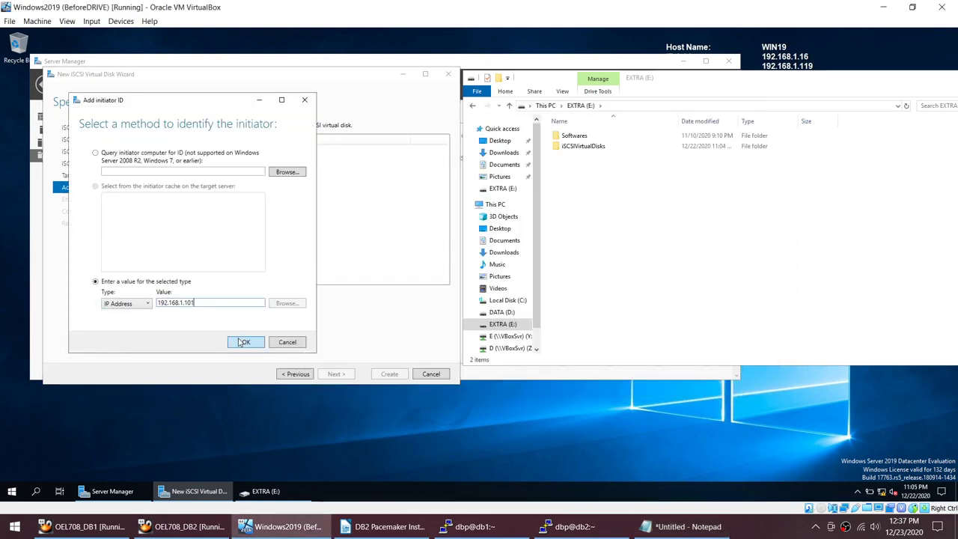
pyautogui.click(245, 342)
# Step: Add db2's IP address 192.168.1.102 as a second initiator, then continue past authentication
pyautogui.click(171, 294)
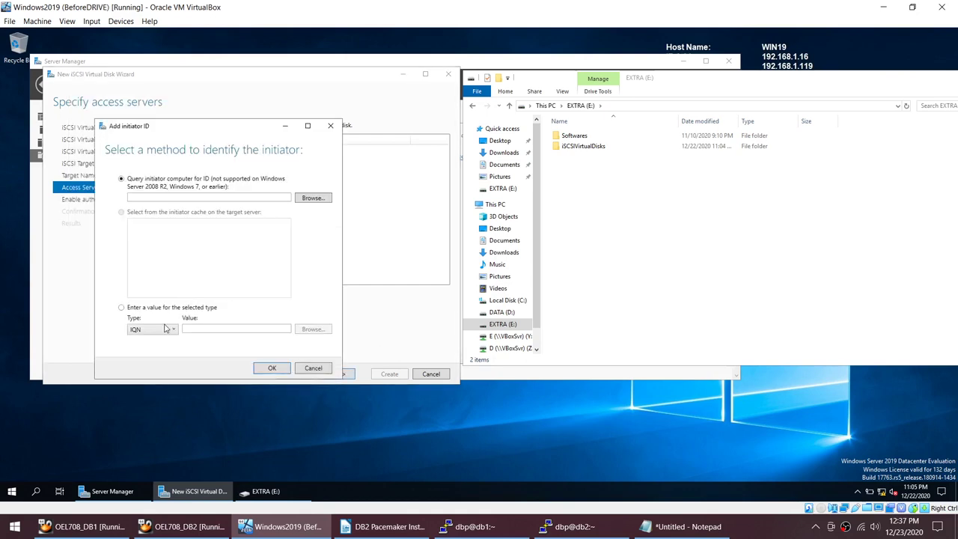
pyautogui.click(166, 329)
pyautogui.click(153, 359)
pyautogui.click(648, 520)
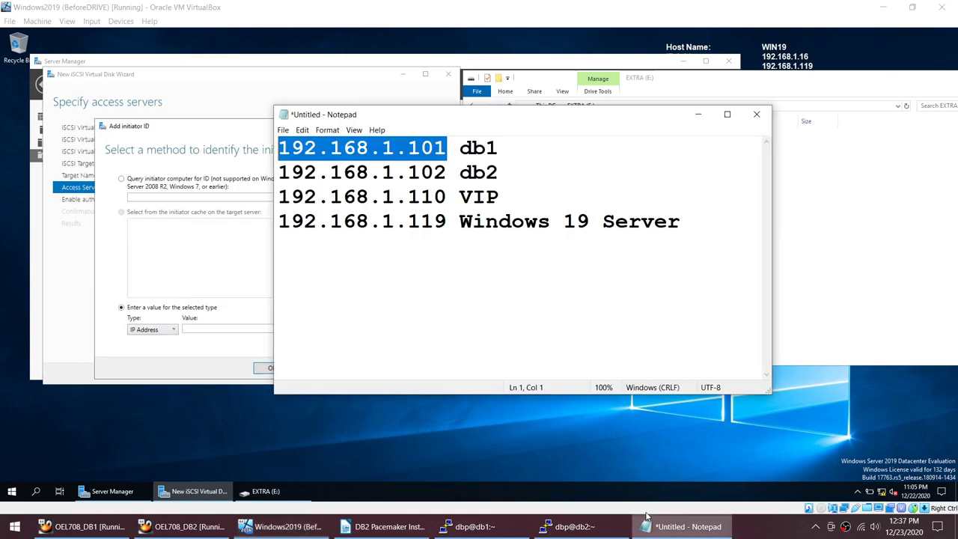
pyautogui.moveTo(447, 173); pyautogui.dragTo(275, 174)
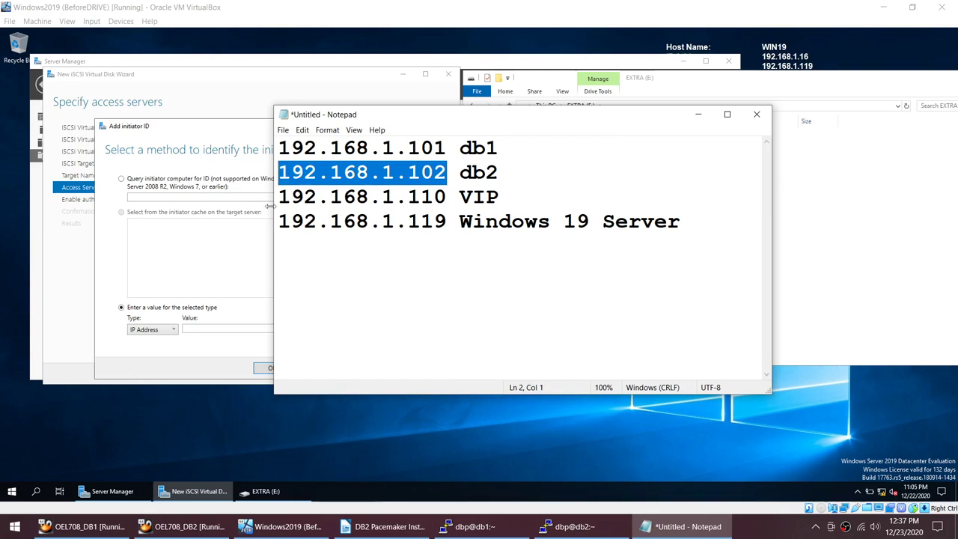
pyautogui.hotkey('ctrl', 'c')
pyautogui.click(203, 327)
pyautogui.hotkey('ctrl', 'v')
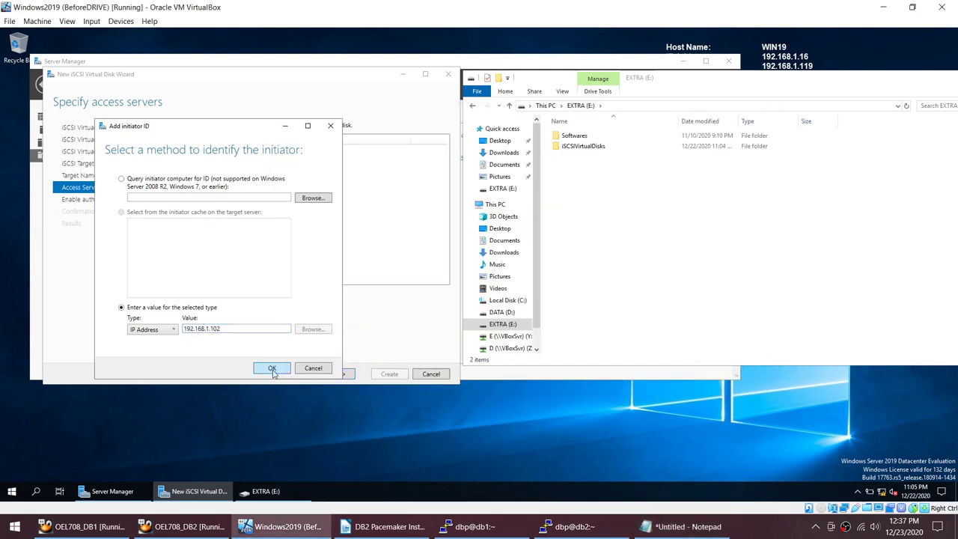
pyautogui.click(273, 370)
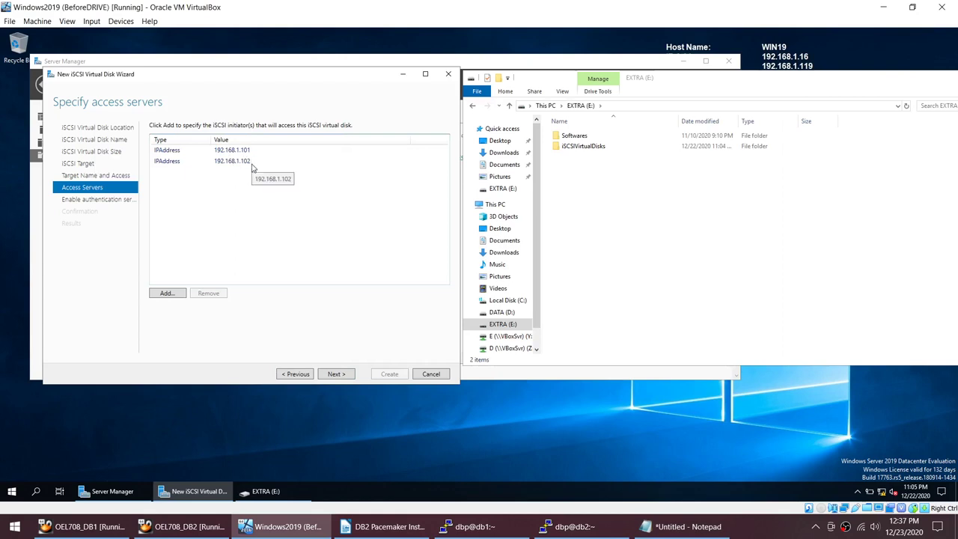
pyautogui.click(331, 375)
# Step: Review the SHARED disk's confirmation summary, then cancel the wizard and confirm Yes
pyautogui.click(333, 375)
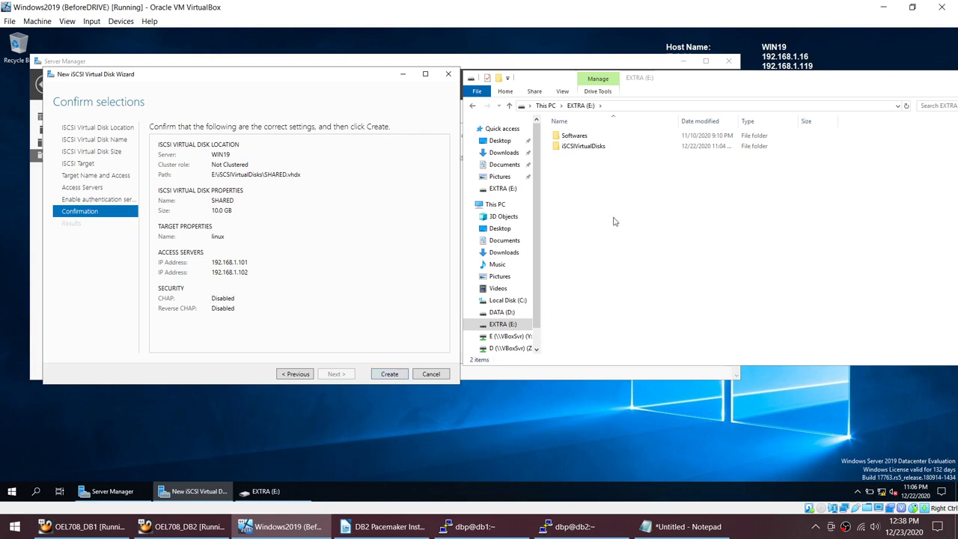
pyautogui.click(441, 378)
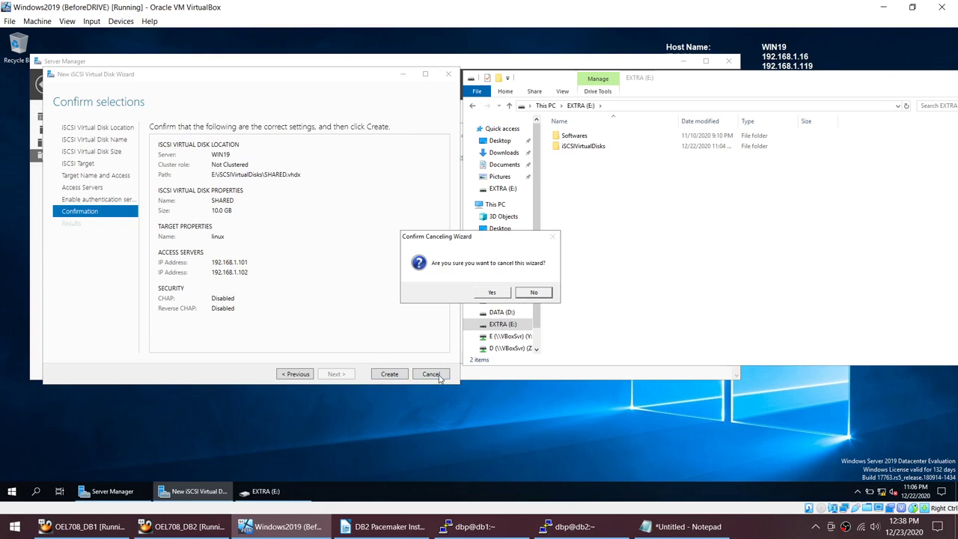
pyautogui.click(492, 292)
pyautogui.click(353, 75)
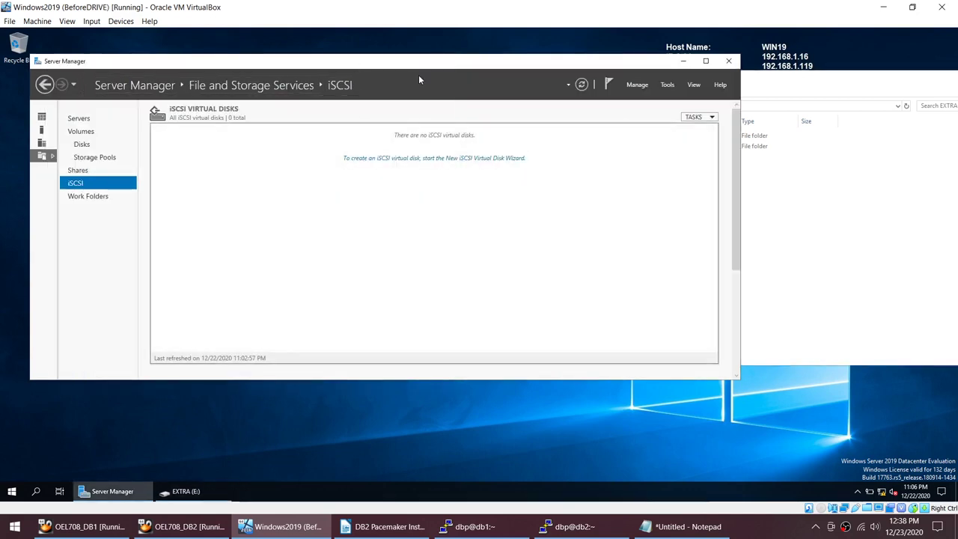
# Step: Relaunch Server Manager and start the New iSCSI Virtual Disk Wizard from File and Storage Services > iSCSI
pyautogui.click(728, 61)
pyautogui.click(6, 495)
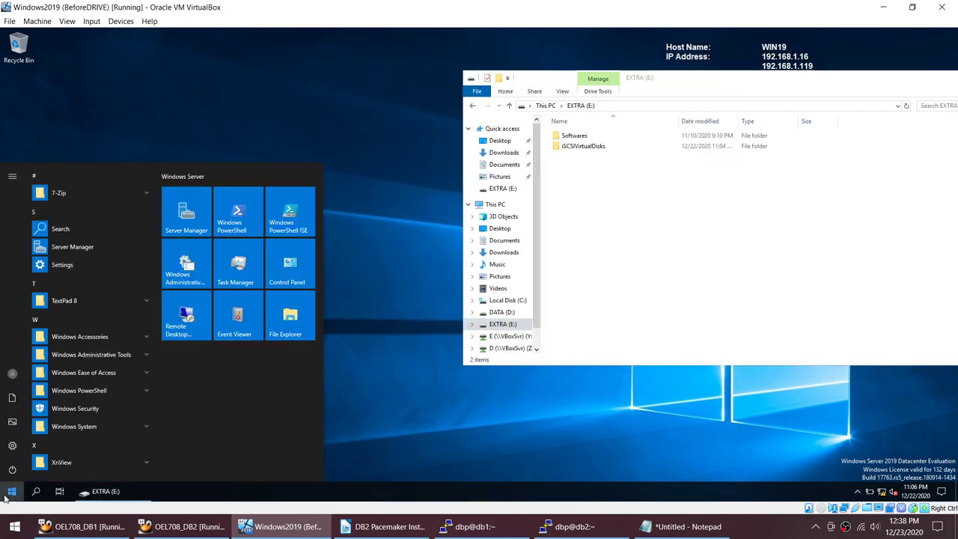
pyautogui.click(178, 206)
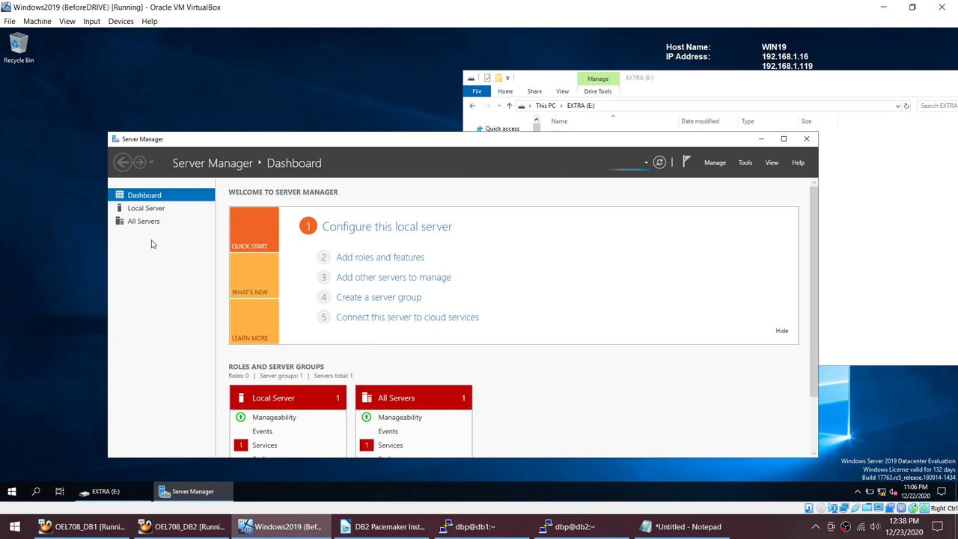
pyautogui.click(147, 237)
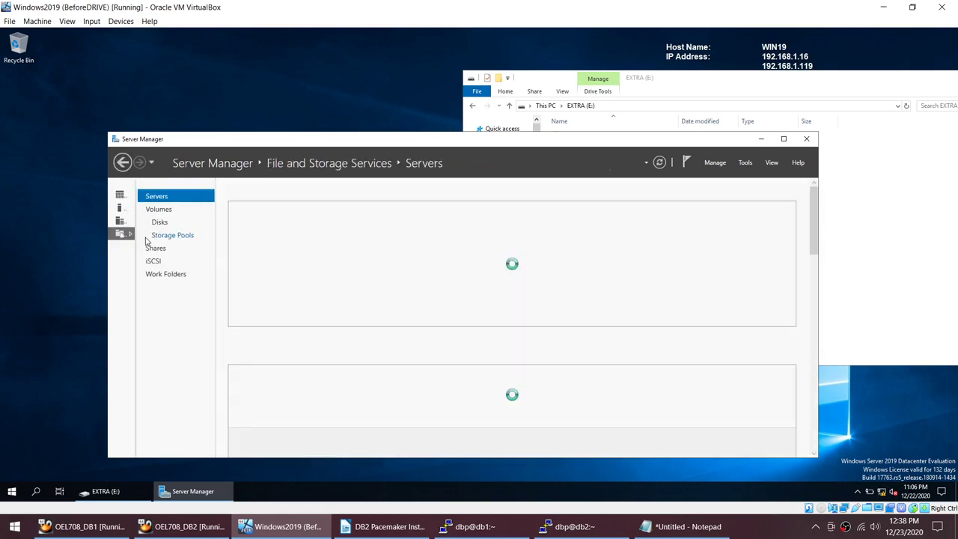
pyautogui.click(155, 262)
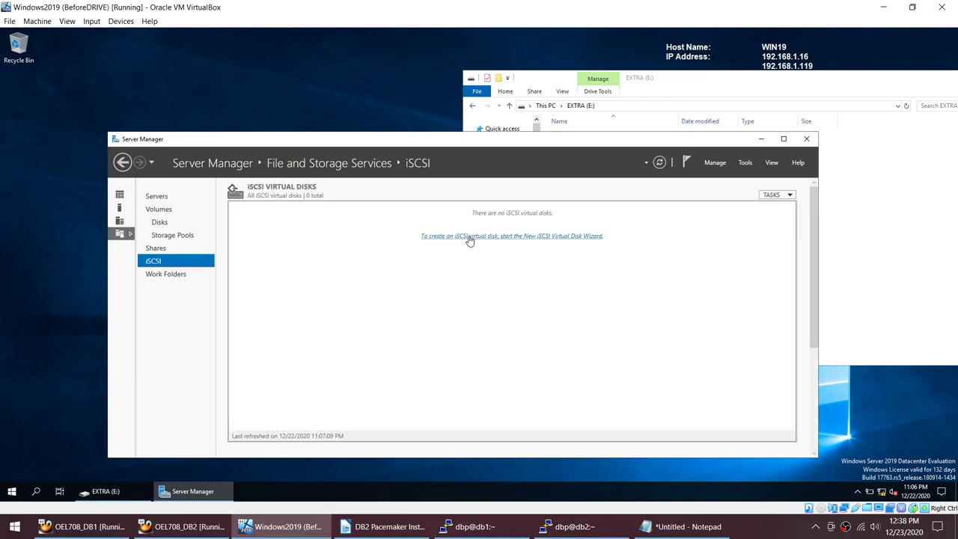
pyautogui.click(469, 236)
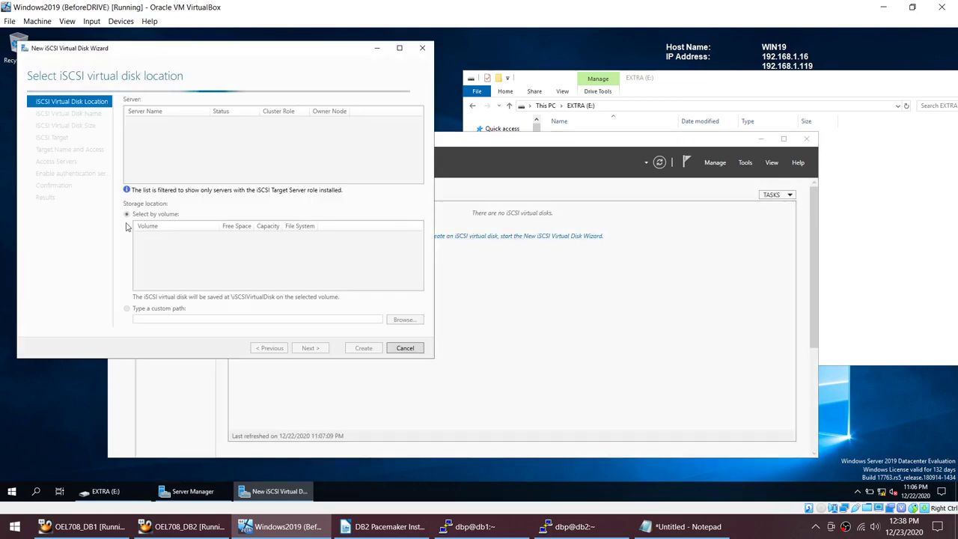
# Step: Store the virtual disk on volume E:, name it SHARED, and size it at 10 GB
pyautogui.click(150, 259)
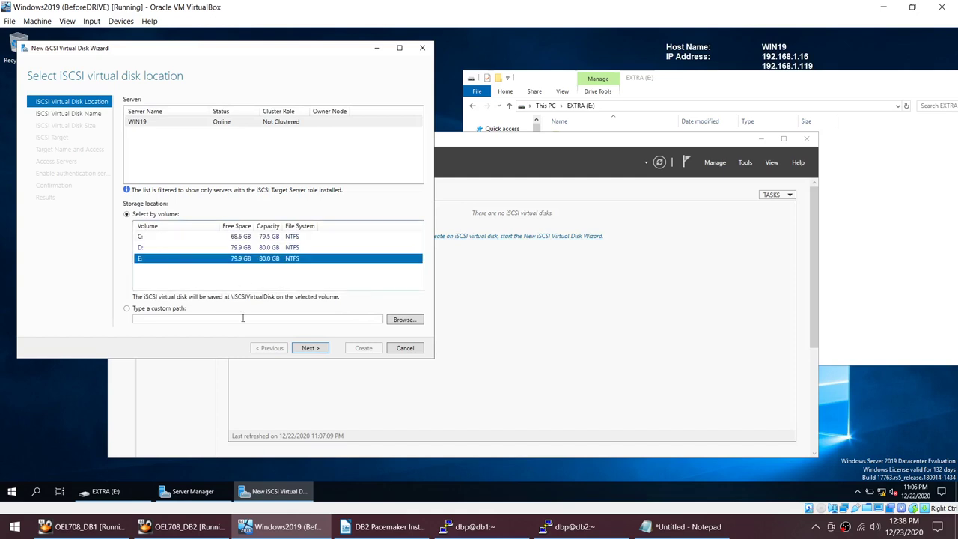
pyautogui.click(313, 349)
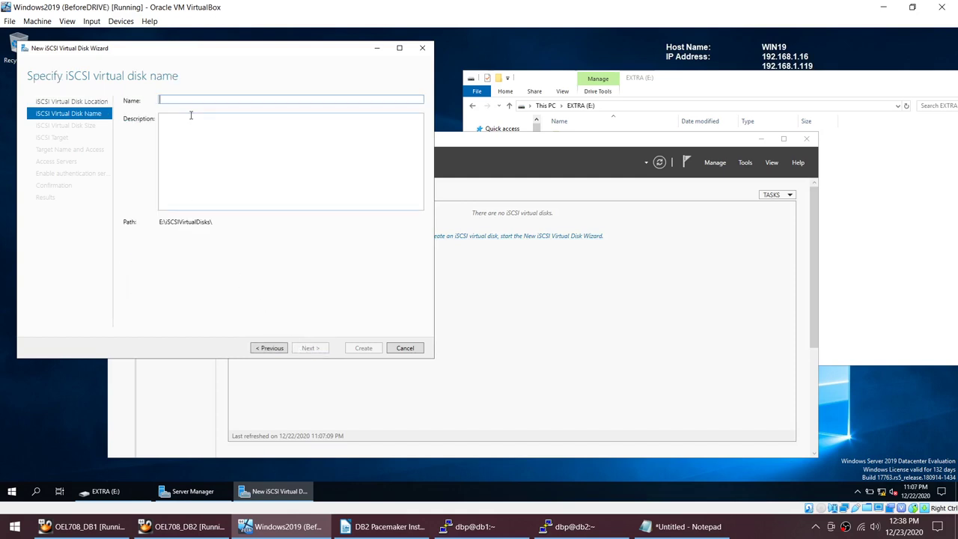
pyautogui.write('SHARED')
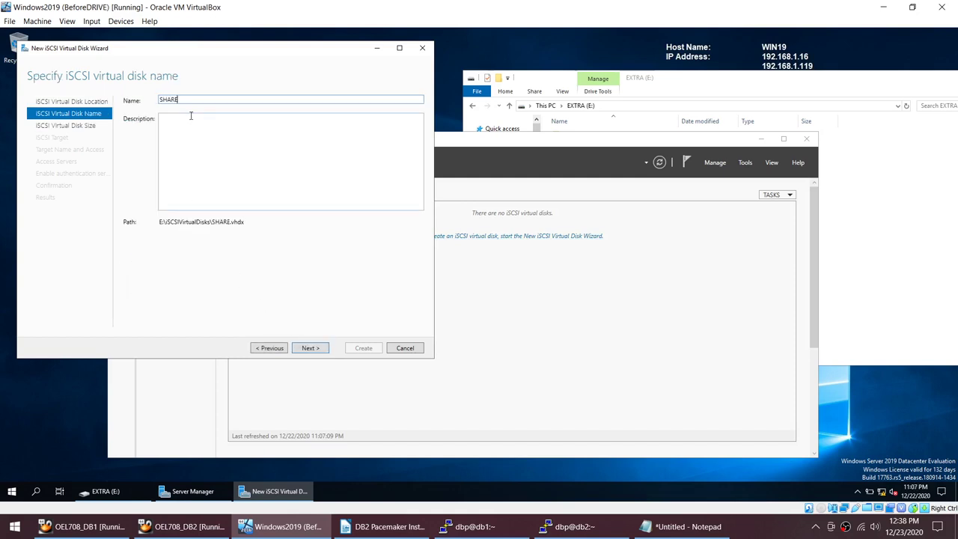
pyautogui.click(310, 348)
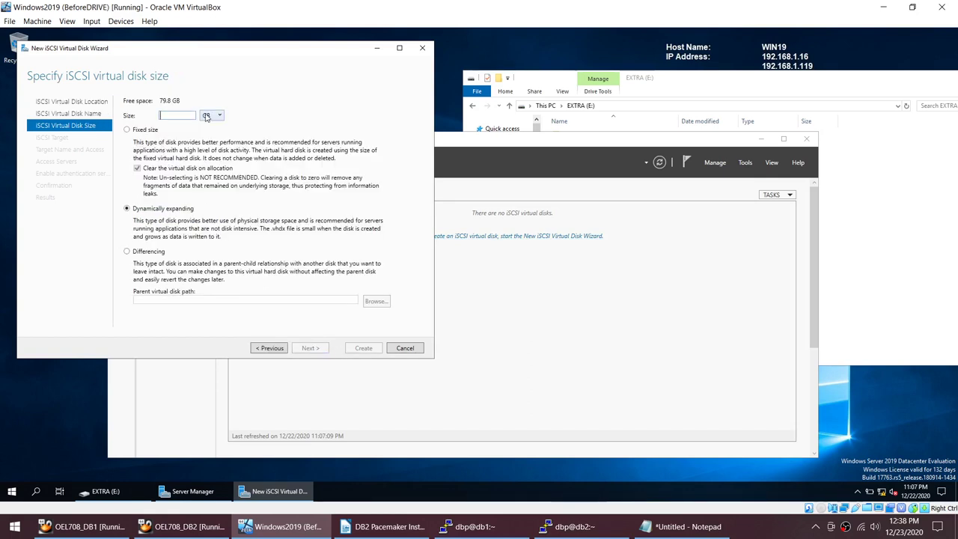
pyautogui.write('10')
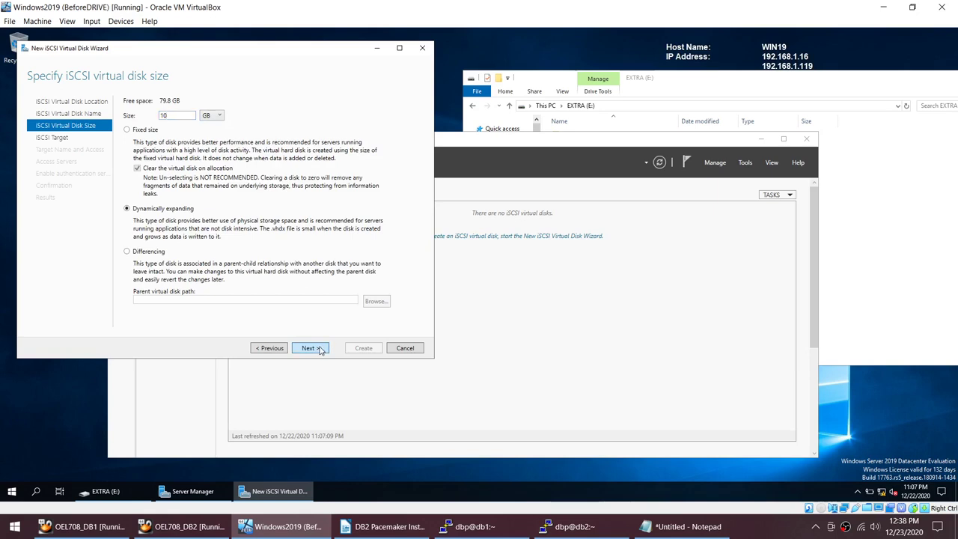
# Step: Choose a new iSCSI target for the disk and name it linux
pyautogui.click(317, 348)
pyautogui.click(313, 348)
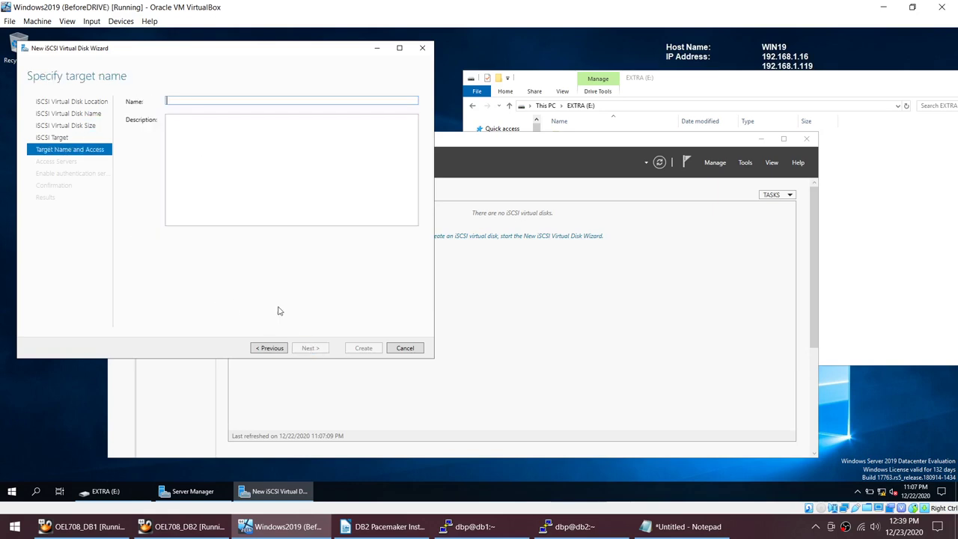
pyautogui.write('l')
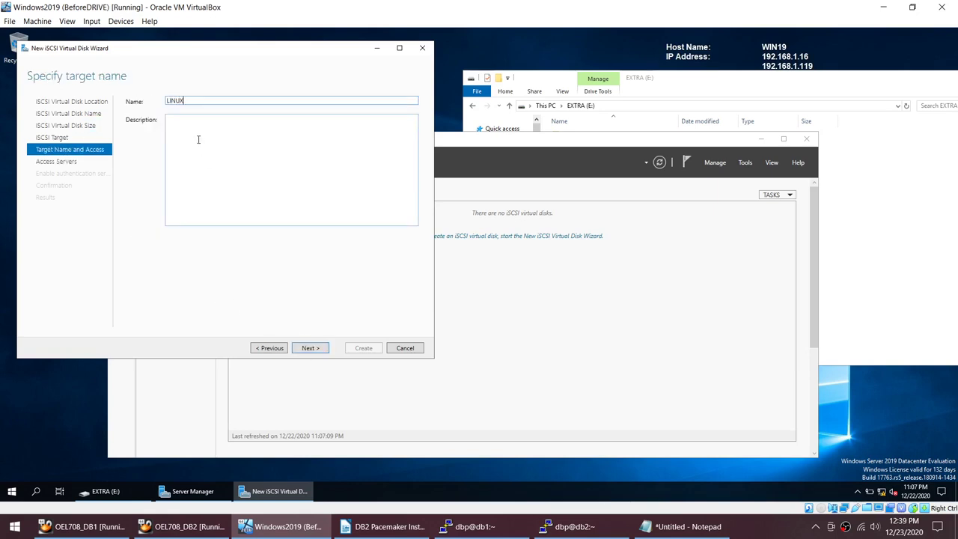
pyautogui.click(301, 348)
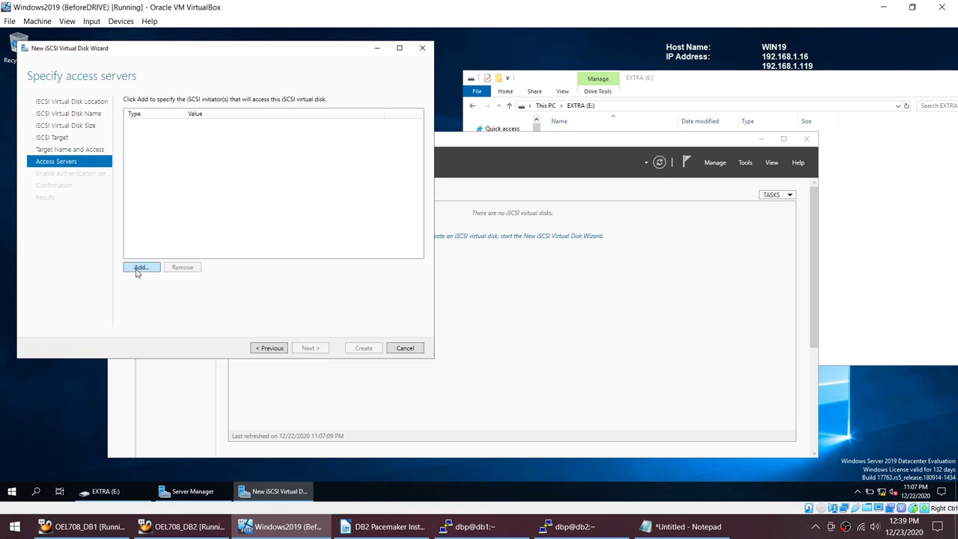
# Step: Add IP-address initiators 192.168.1.101 and 192.168.1.102 as access servers
pyautogui.click(139, 268)
pyautogui.click(100, 278)
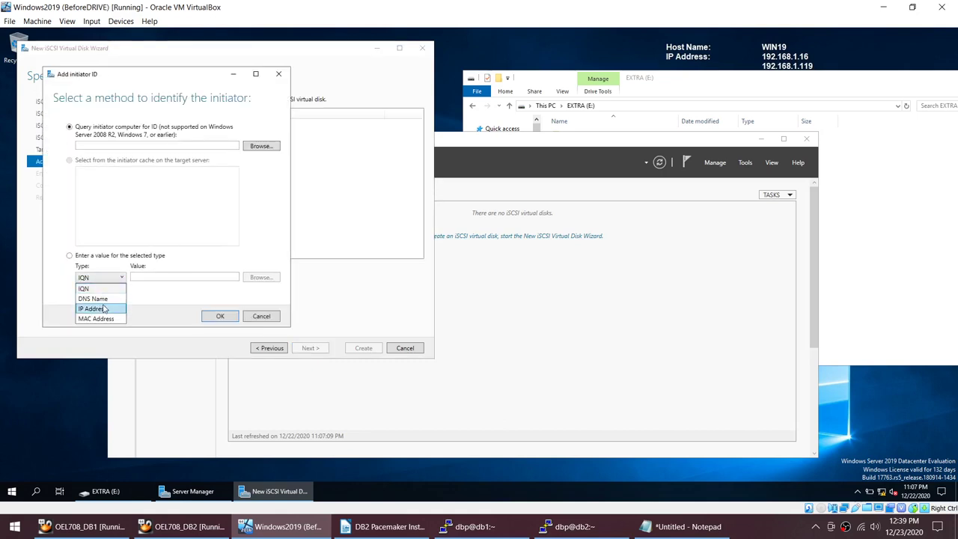
pyautogui.click(105, 309)
pyautogui.write('192.168.1.102')
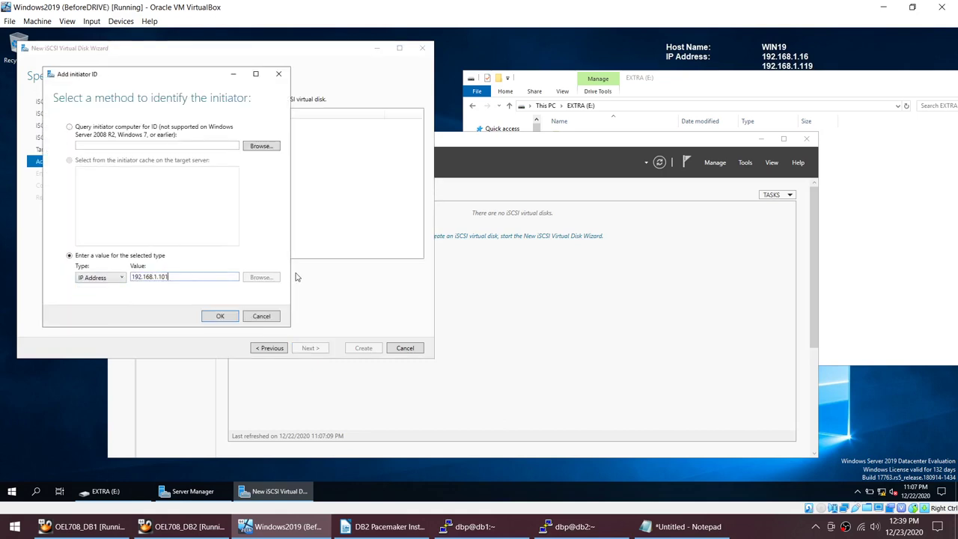
pyautogui.click(229, 319)
pyautogui.click(139, 267)
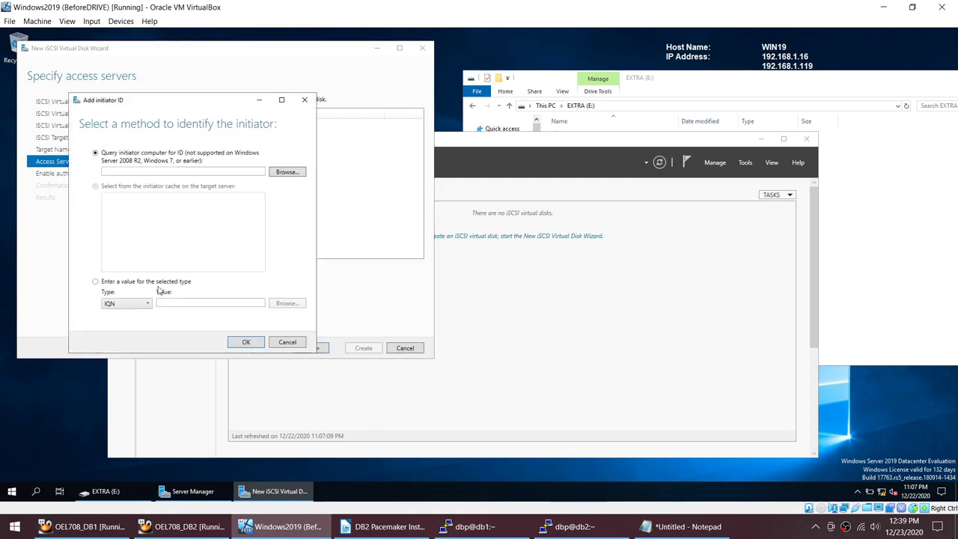
pyautogui.click(125, 303)
pyautogui.click(118, 335)
pyautogui.write('192.168.1.102')
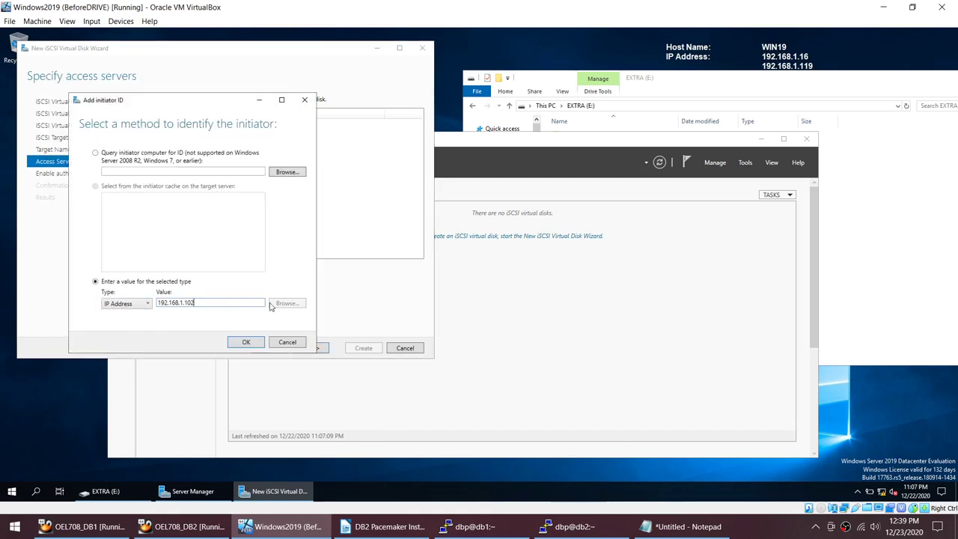
pyautogui.click(251, 345)
# Step: Leave CHAP authentication off and create the SHARED iSCSI virtual disk
pyautogui.click(318, 350)
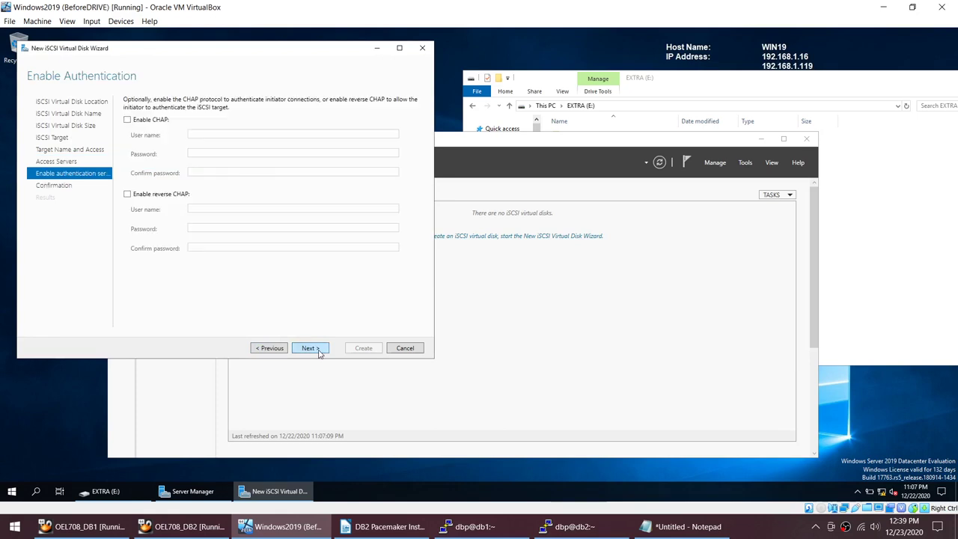
pyautogui.click(318, 351)
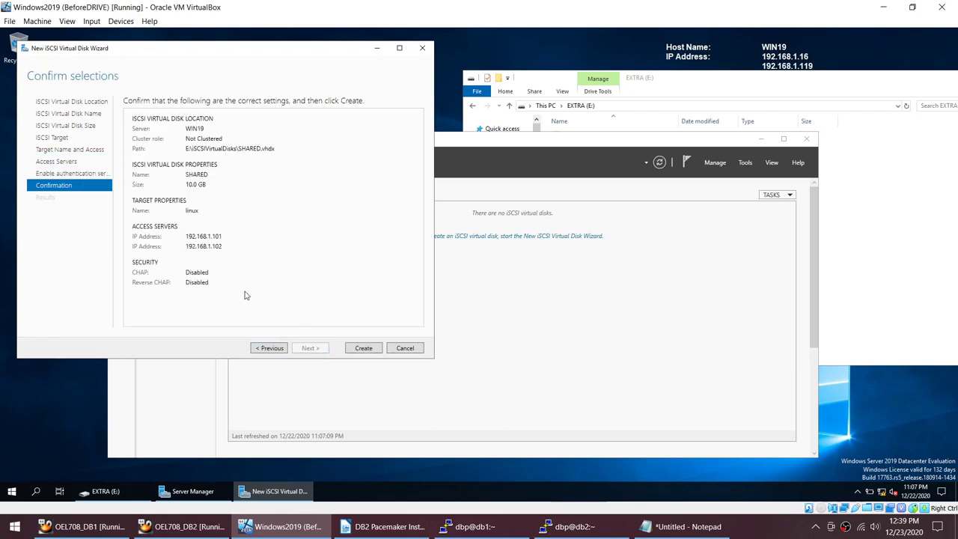
pyautogui.click(625, 128)
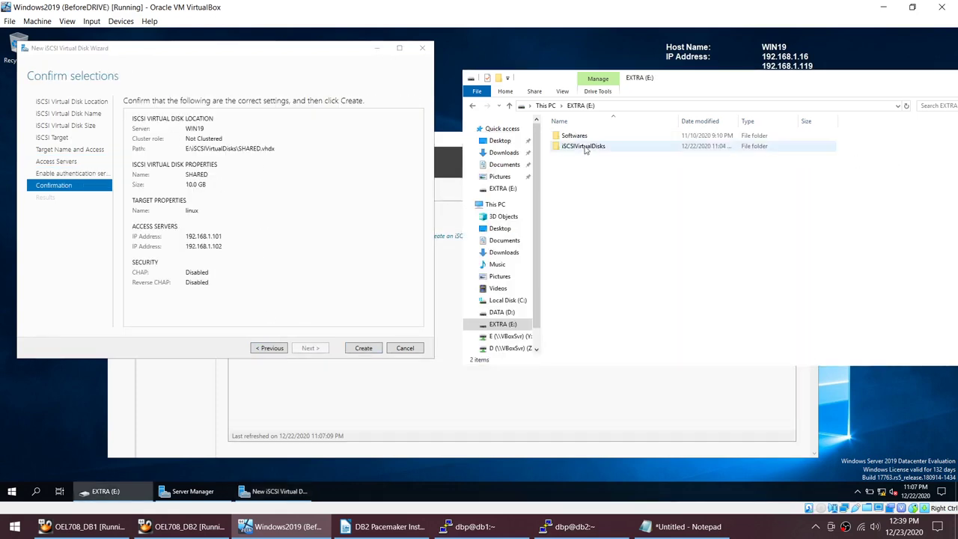
pyautogui.click(363, 348)
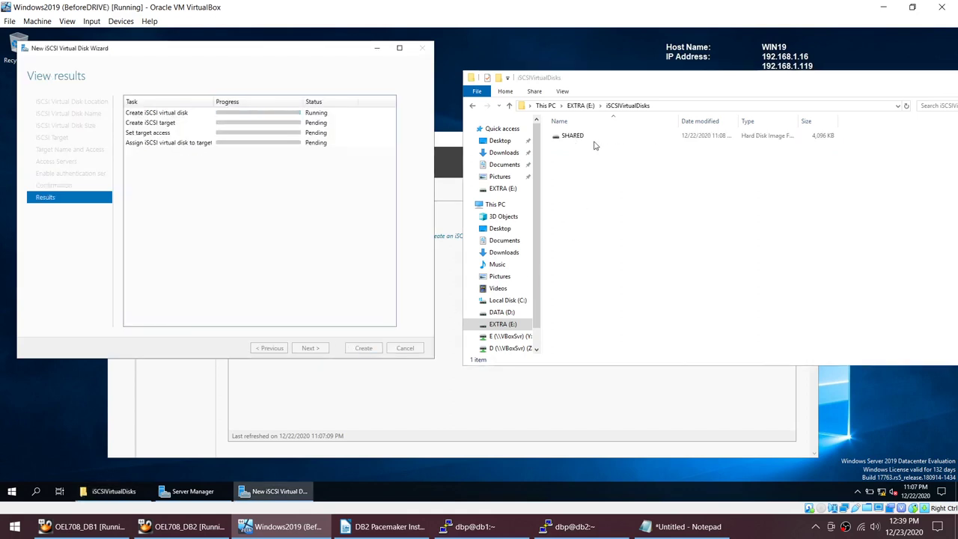
# Step: Review the wizard results, then send Ctrl-Alt-Del to the Windows2019 VM via Input > Keyboard
pyautogui.click(437, 378)
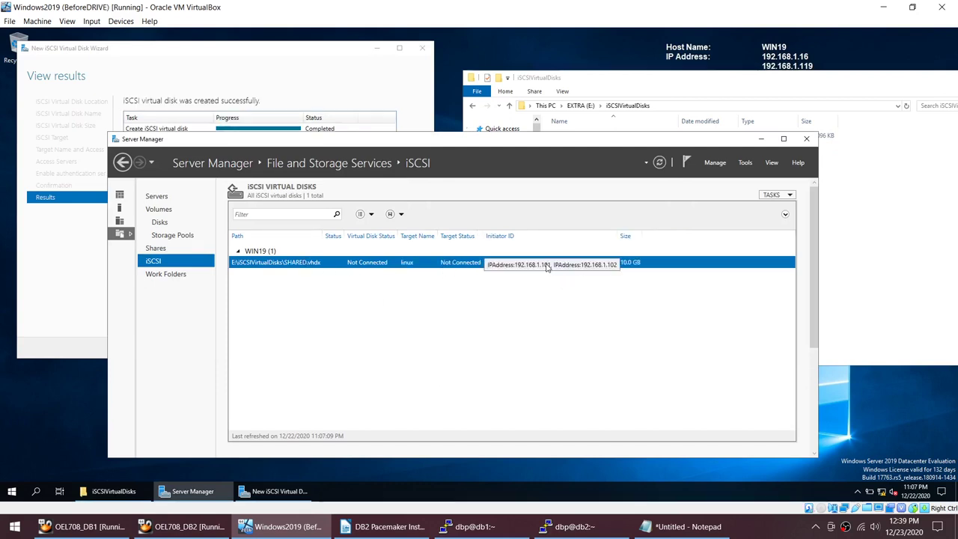
pyautogui.click(331, 68)
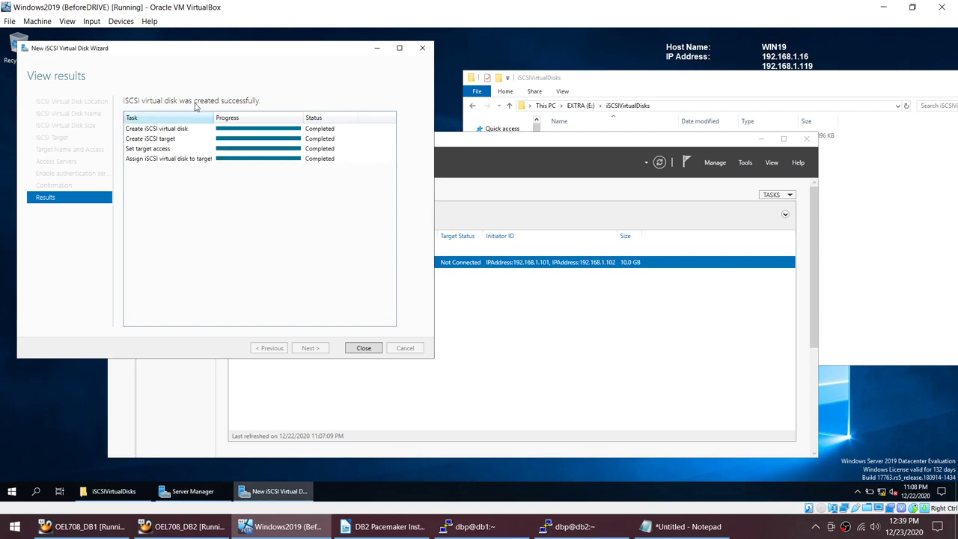
pyautogui.click(120, 21)
pyautogui.moveTo(92, 21)
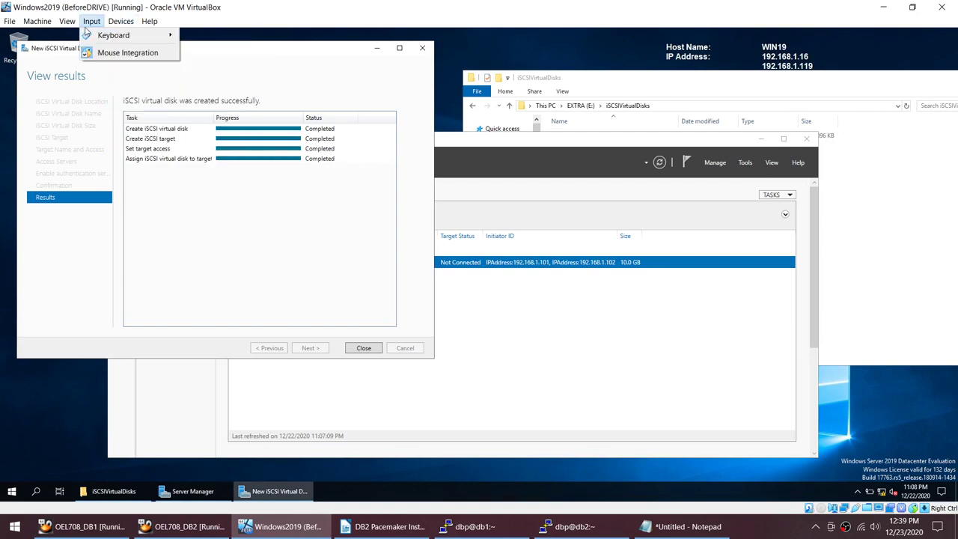
pyautogui.moveTo(112, 35)
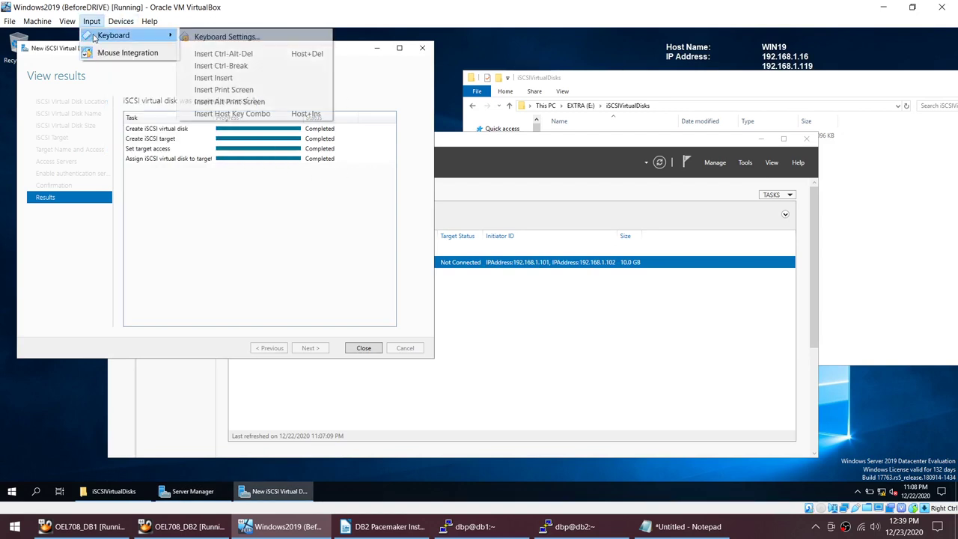
pyautogui.click(235, 54)
pyautogui.click(452, 188)
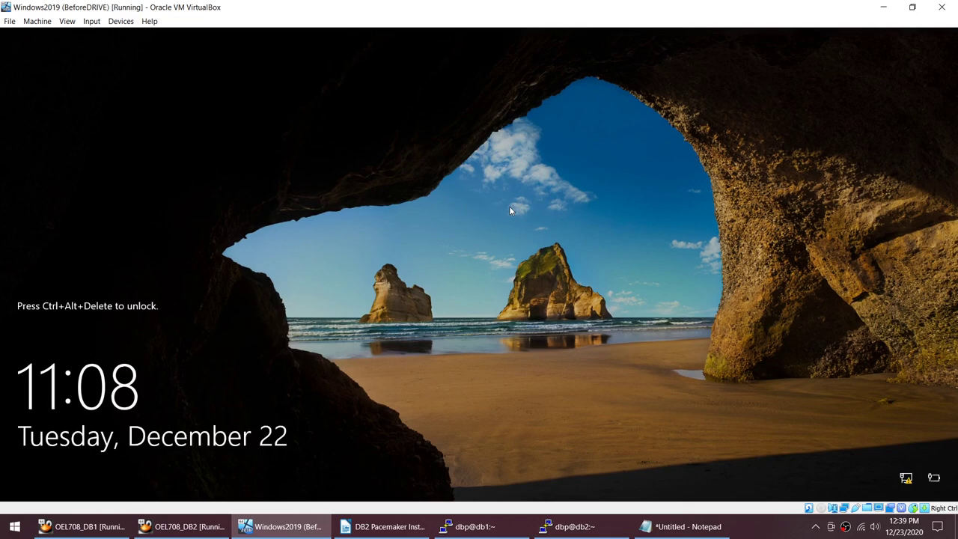
# Step: Select the two pcsd systemctl lines in the Writer setup guide
pyautogui.click(472, 526)
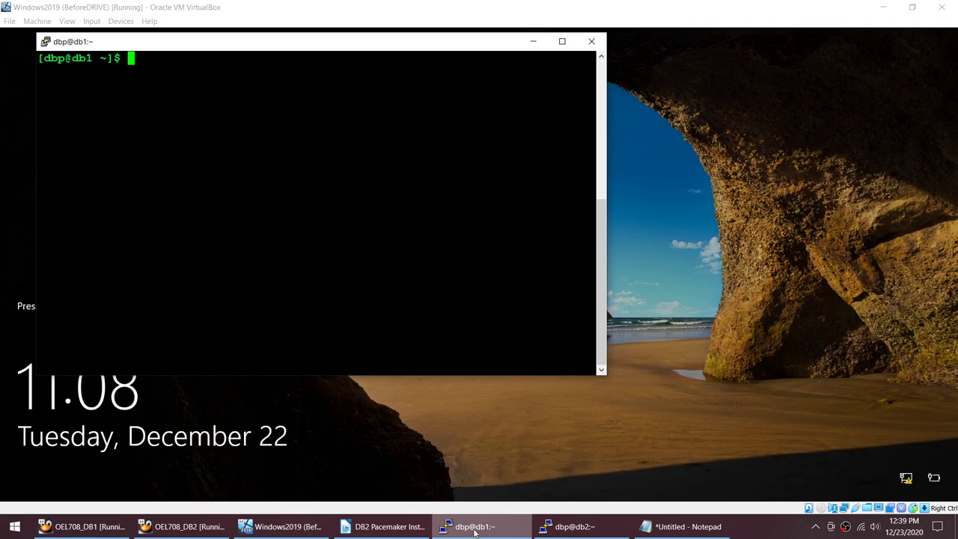
pyautogui.click(417, 527)
pyautogui.scroll(-5, 381, 444)
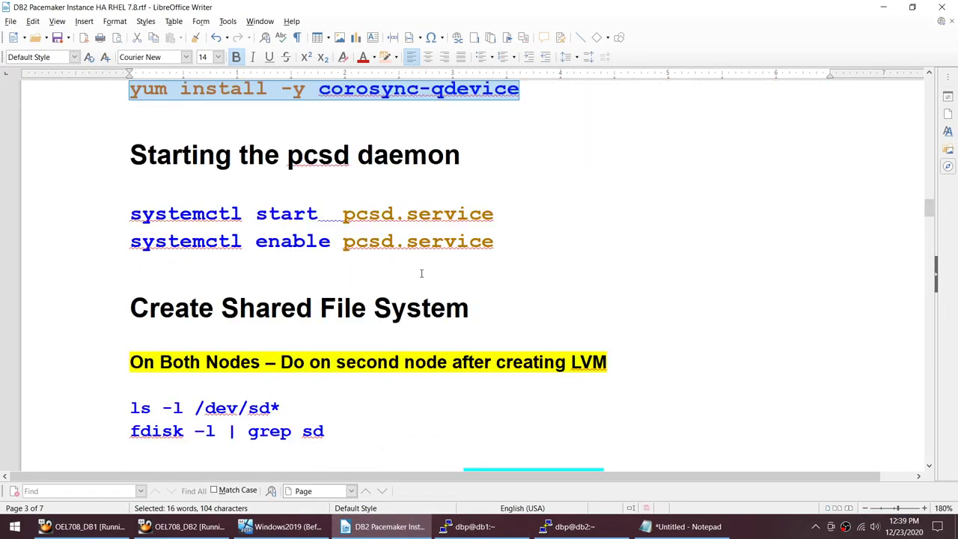
pyautogui.scroll(1, 423, 280)
pyautogui.scroll(1, 492, 297)
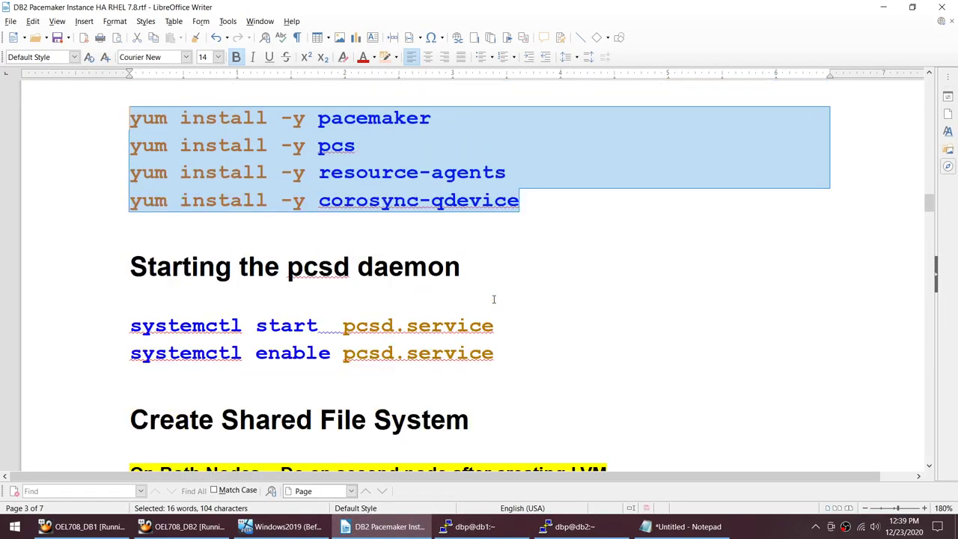
pyautogui.scroll(-1, 527, 303)
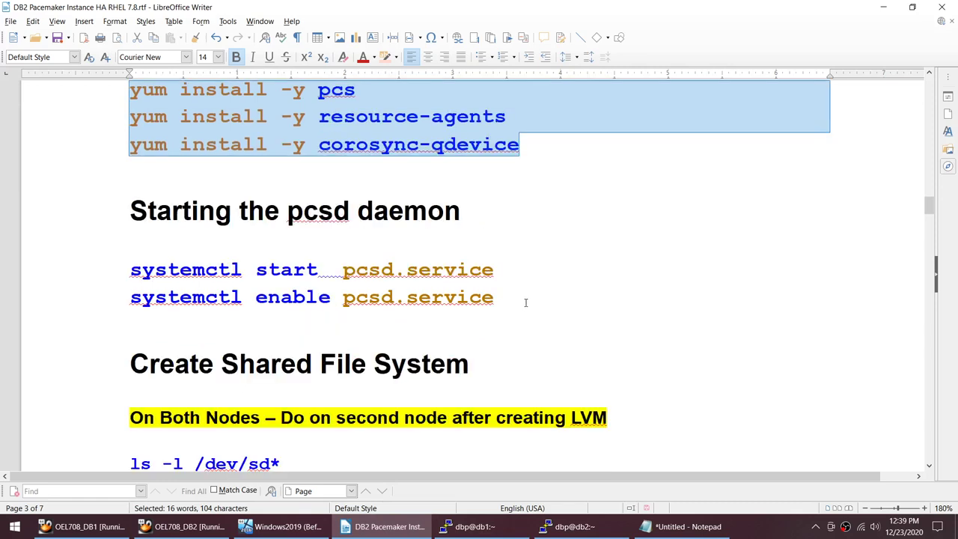
pyautogui.moveTo(524, 299); pyautogui.dragTo(130, 278)
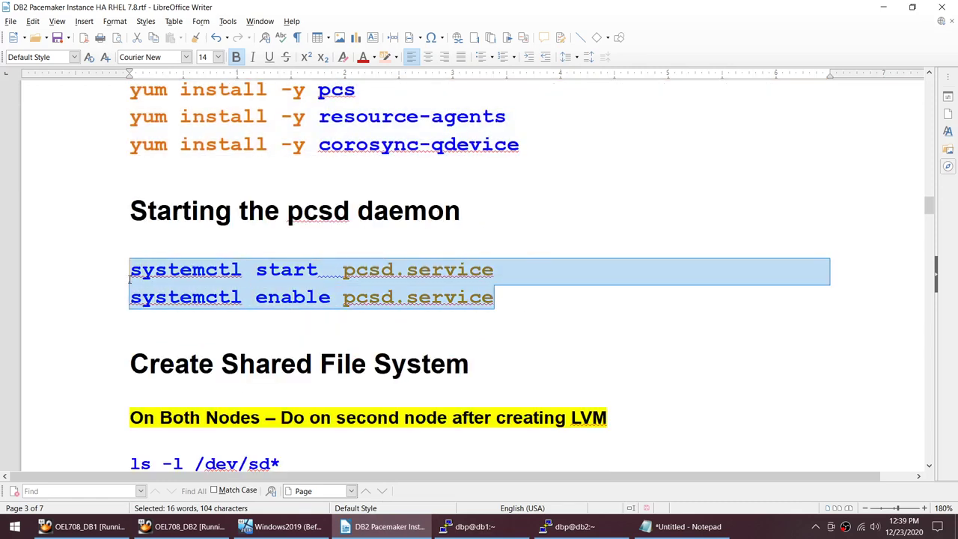
# Step: On db1, exit the dbp user back to root and clear the screen
pyautogui.click(469, 526)
pyautogui.write('exit')
pyautogui.press('Return')
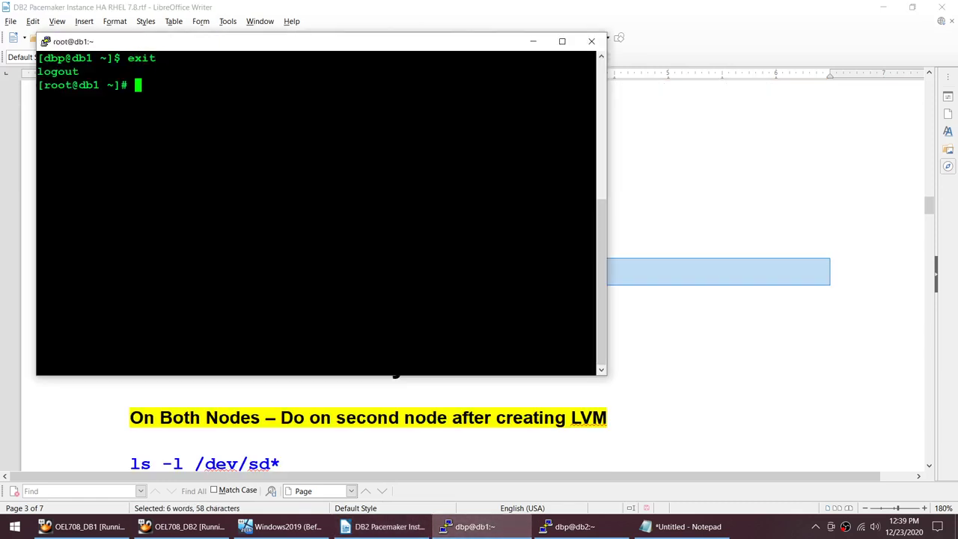
pyautogui.write('clear')
pyautogui.press('Return')
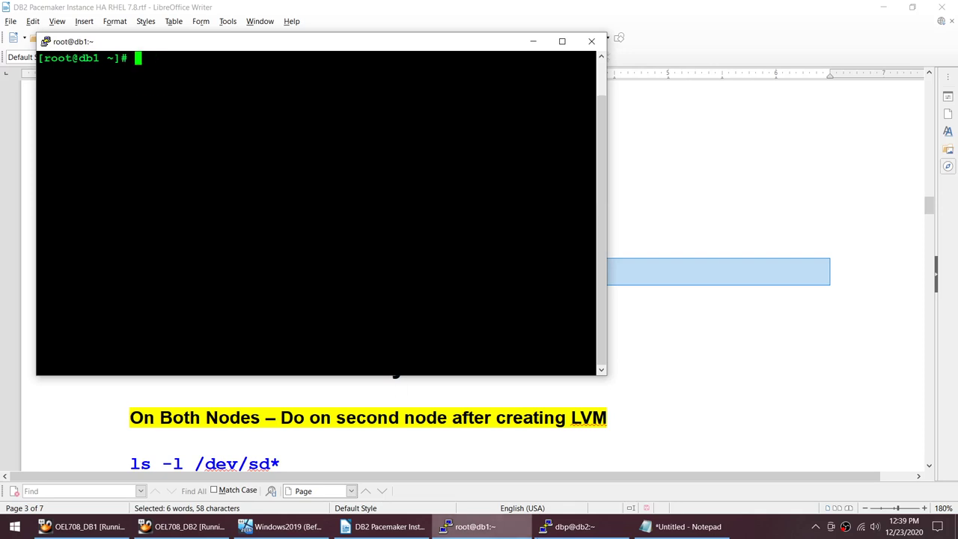
# Step: Exit dbp to root and clear db2, then tile db1 top-left and db2 top-right
pyautogui.click(687, 526)
pyautogui.click(567, 526)
pyautogui.click(412, 120)
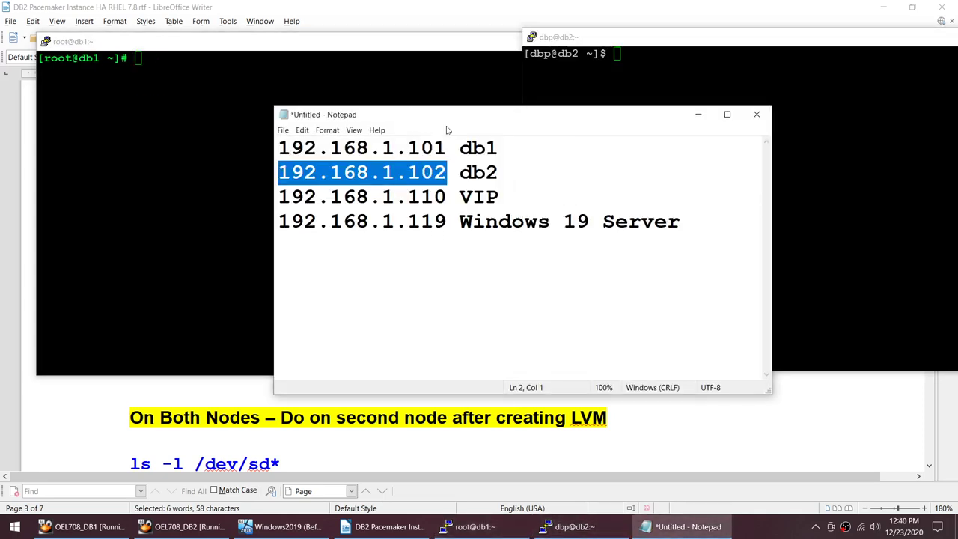
pyautogui.click(699, 114)
pyautogui.write('exit')
pyautogui.press('Return')
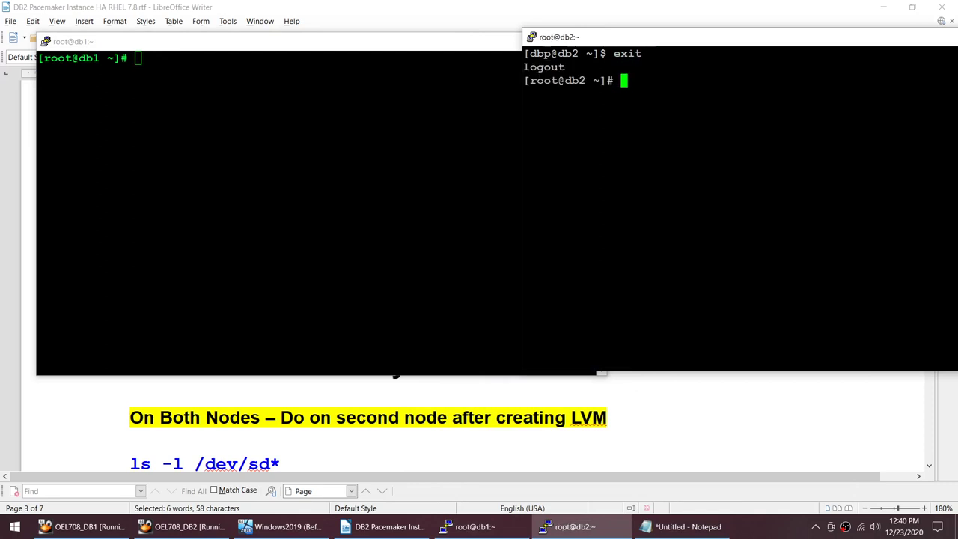
pyautogui.write('clear')
pyautogui.press('Return')
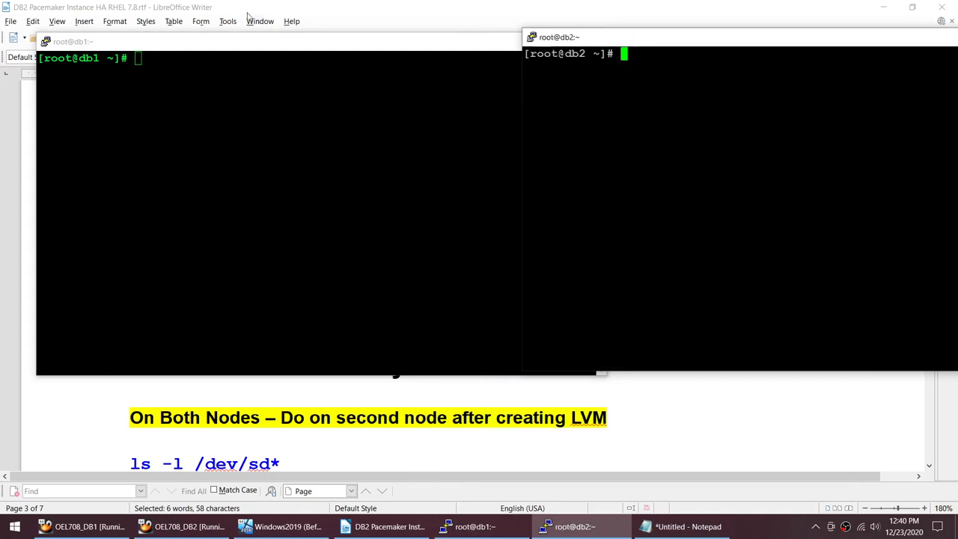
pyautogui.moveTo(254, 41); pyautogui.dragTo(235, 4)
pyautogui.moveTo(675, 47); pyautogui.dragTo(744, 12)
# Step: Paste and run the systemctl start/enable pcsd.service commands on db1 and db2
pyautogui.hotkey('alt', 'Tab')
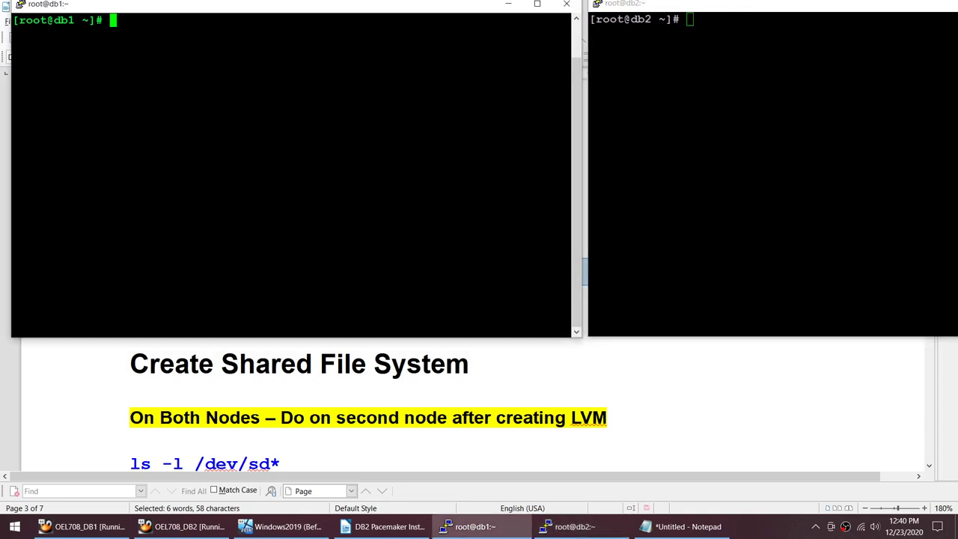
pyautogui.write('systemctl start  pcsd.service')
pyautogui.press('Return')
pyautogui.hotkey('alt', 'Tab')
pyautogui.write('systemctl start  pcsd.service')
pyautogui.press('Return')
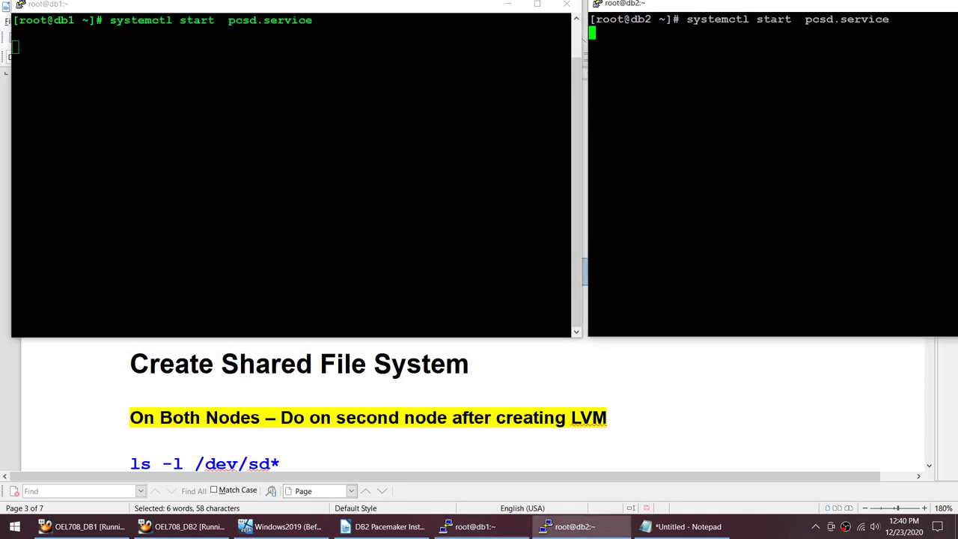
pyautogui.press('Return')
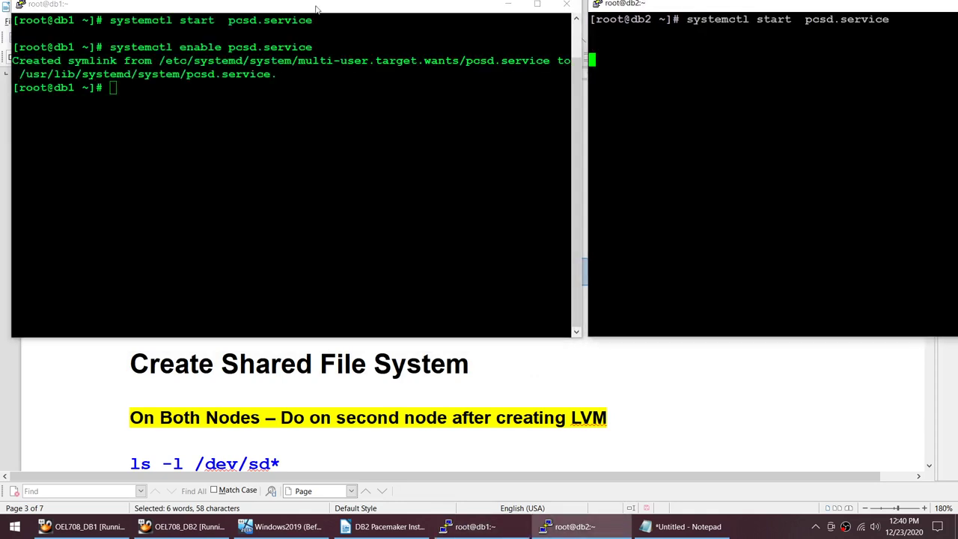
# Step: Highlight the start and enable keywords in the pasted systemctl commands
pyautogui.moveTo(174, 20); pyautogui.dragTo(217, 20)
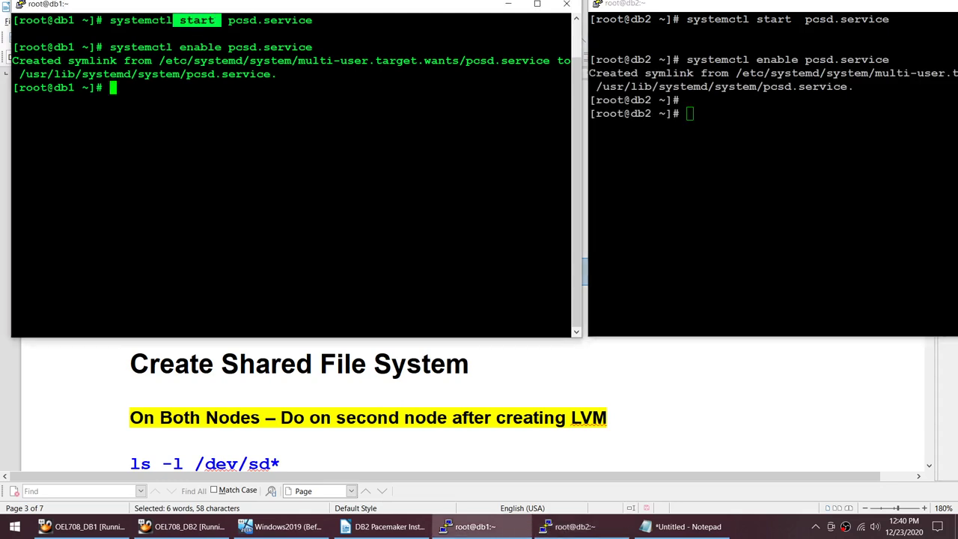
pyautogui.moveTo(180, 47); pyautogui.dragTo(221, 47)
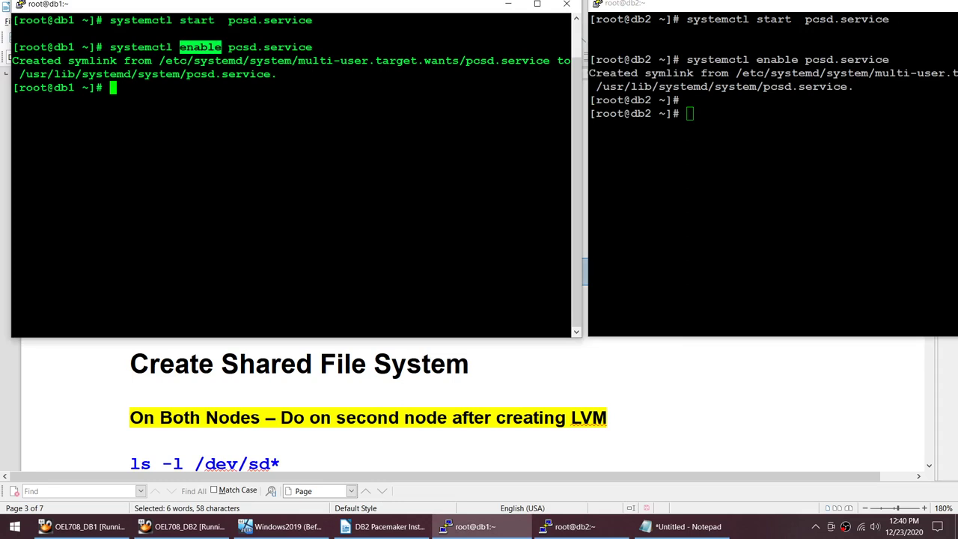
pyautogui.moveTo(173, 20); pyautogui.dragTo(218, 20)
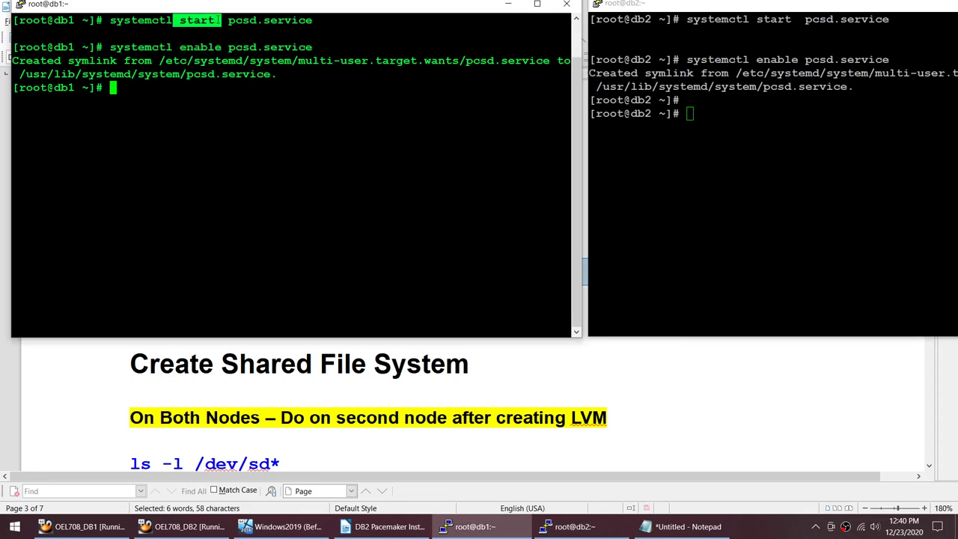
pyautogui.moveTo(173, 47); pyautogui.dragTo(227, 47)
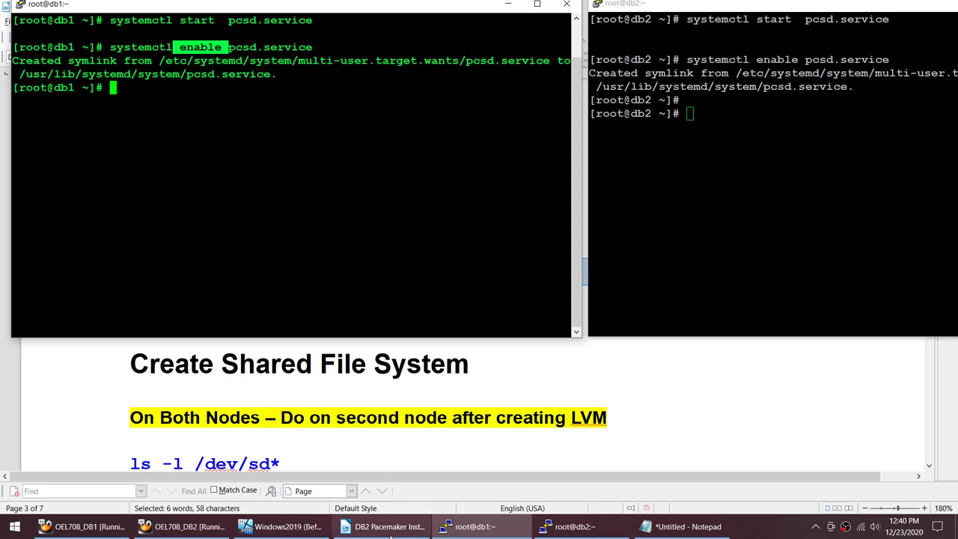
pyautogui.click(288, 374)
# Step: Run ls -l /dev/sd* and ls -l /dev/sd*1 on db1, showing only sda through sde
pyautogui.scroll(-3, 573, 303)
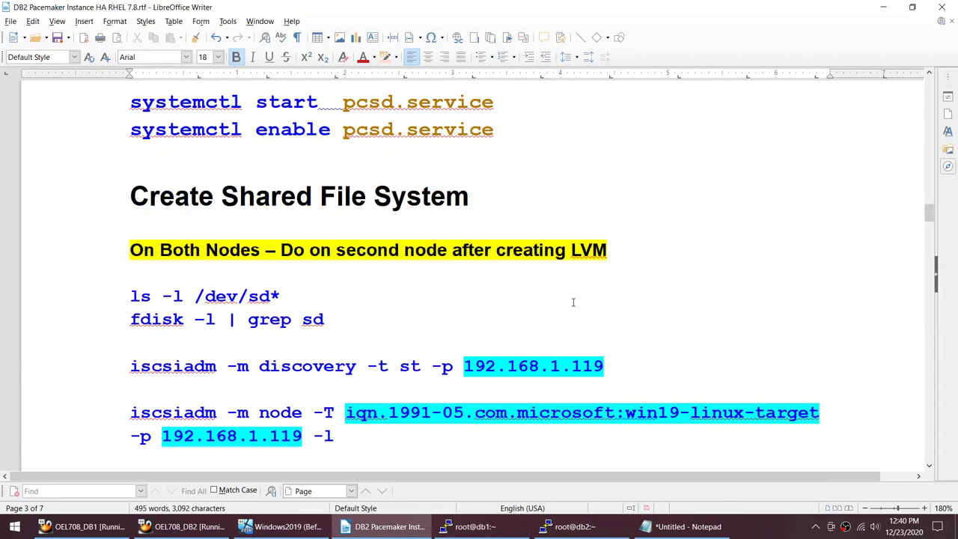
pyautogui.scroll(-2, 573, 302)
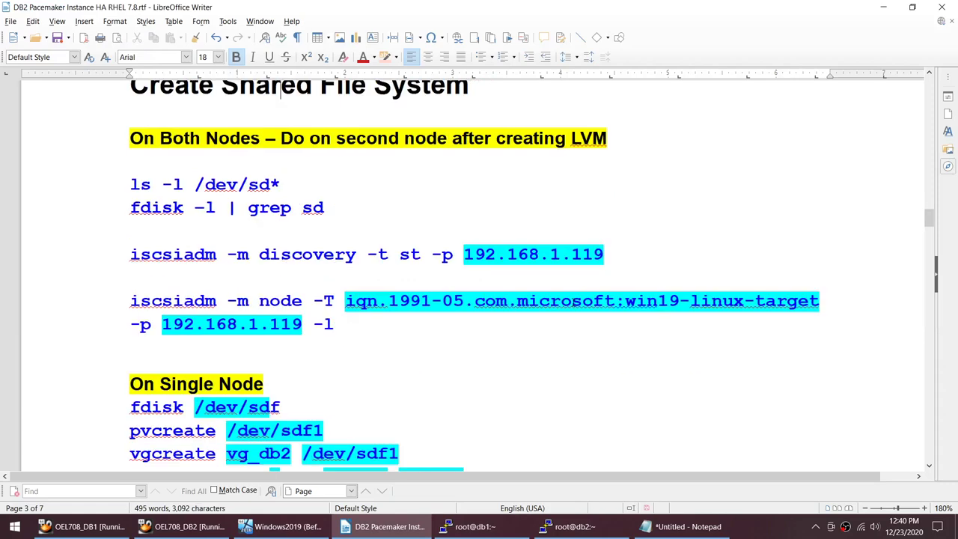
pyautogui.moveTo(129, 184); pyautogui.dragTo(282, 186)
pyautogui.press('super+c')
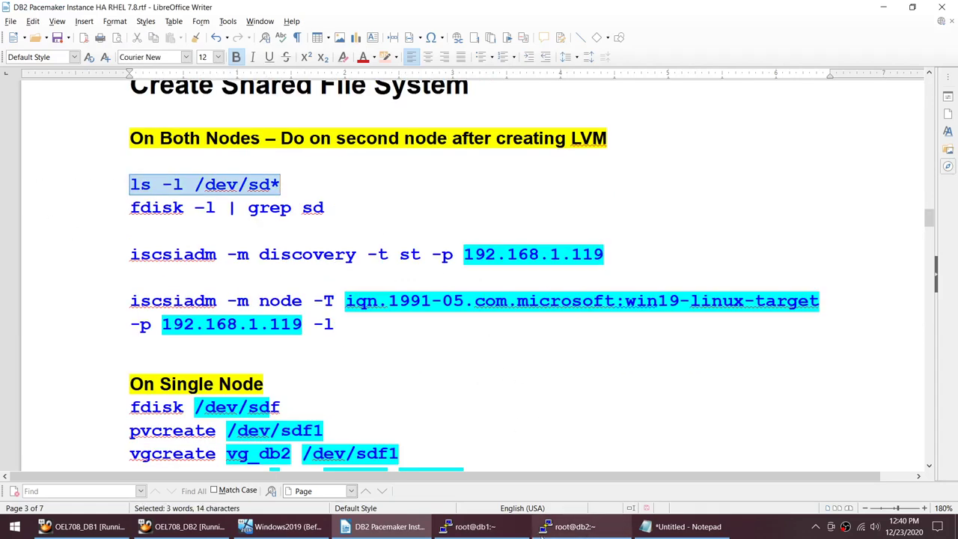
pyautogui.click(471, 526)
pyautogui.rightClick(117, 87)
pyautogui.press('Return')
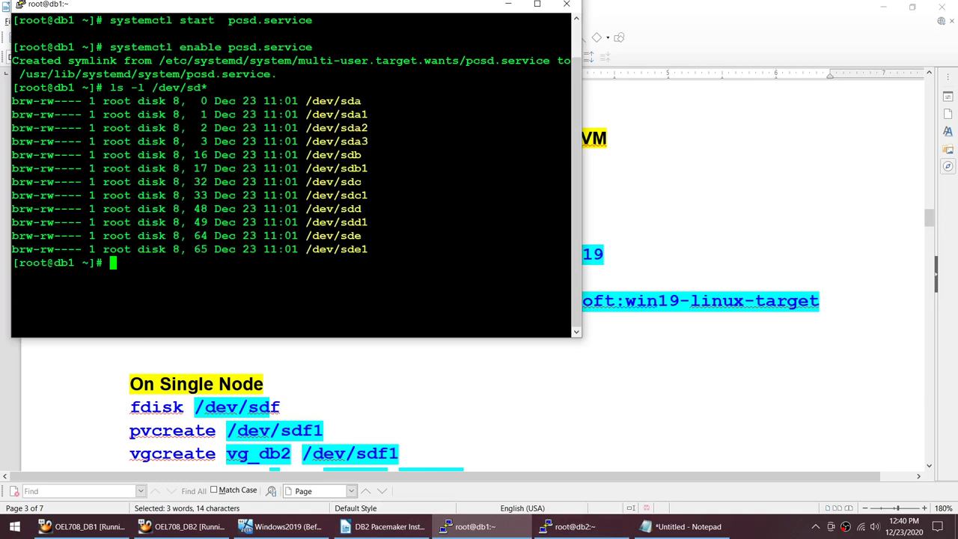
pyautogui.press('Up')
pyautogui.write('1')
pyautogui.press('Return')
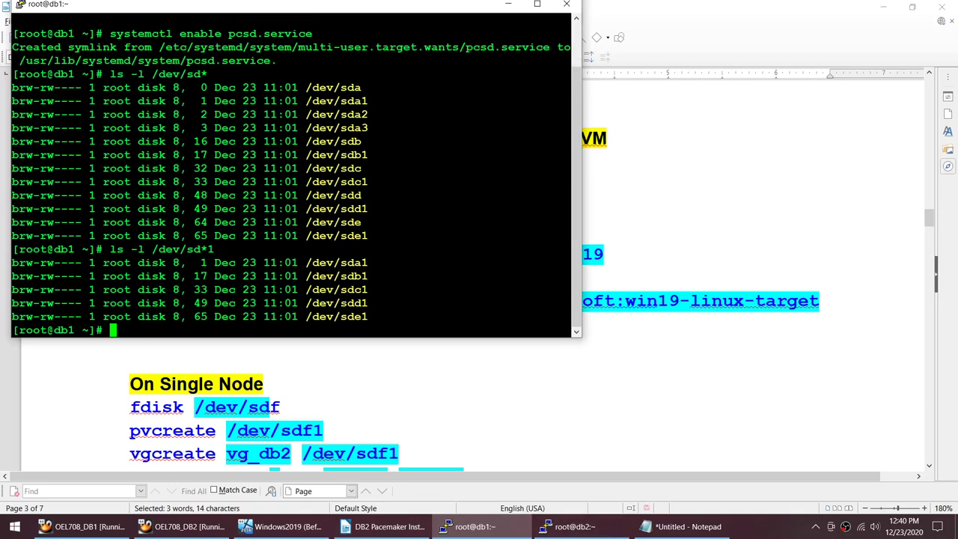
# Step: Erase the stray prompt text and select the guide's fdisk -l | grep sd command
pyautogui.write('cl')
pyautogui.press('BackSpace')
pyautogui.press('BackSpace')
pyautogui.hotkey('alt', 'Tab')
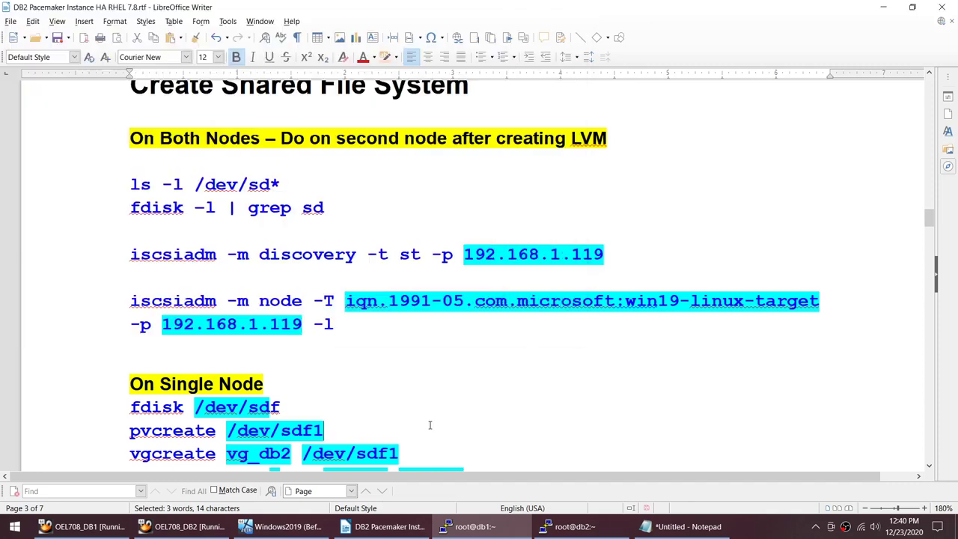
pyautogui.moveTo(324, 208); pyautogui.dragTo(129, 211)
pyautogui.hotkey('ctrl', 'c')
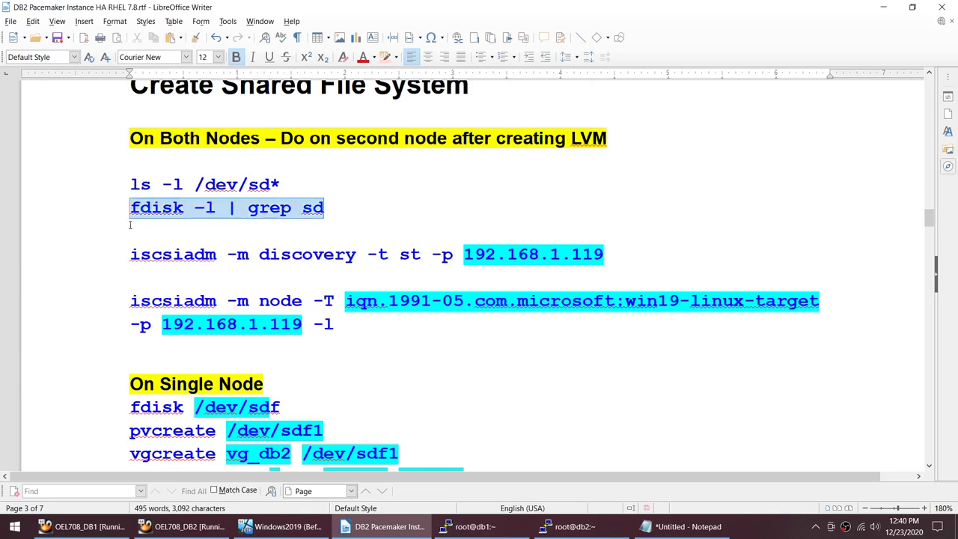
pyautogui.click(458, 527)
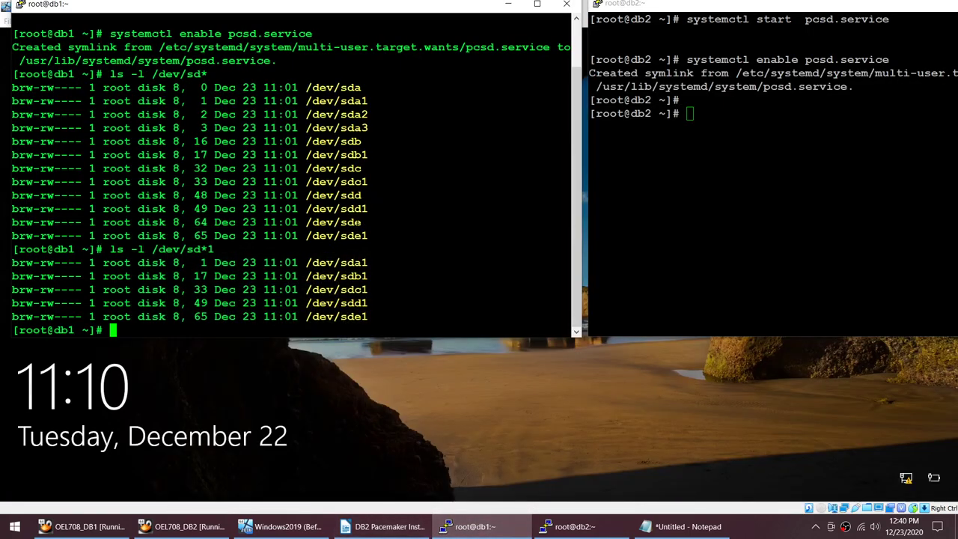
# Step: Run fdisk -l | grep sd on db1, fixing the malformed -l option
pyautogui.press('shift+Insert')
pyautogui.press('Return')
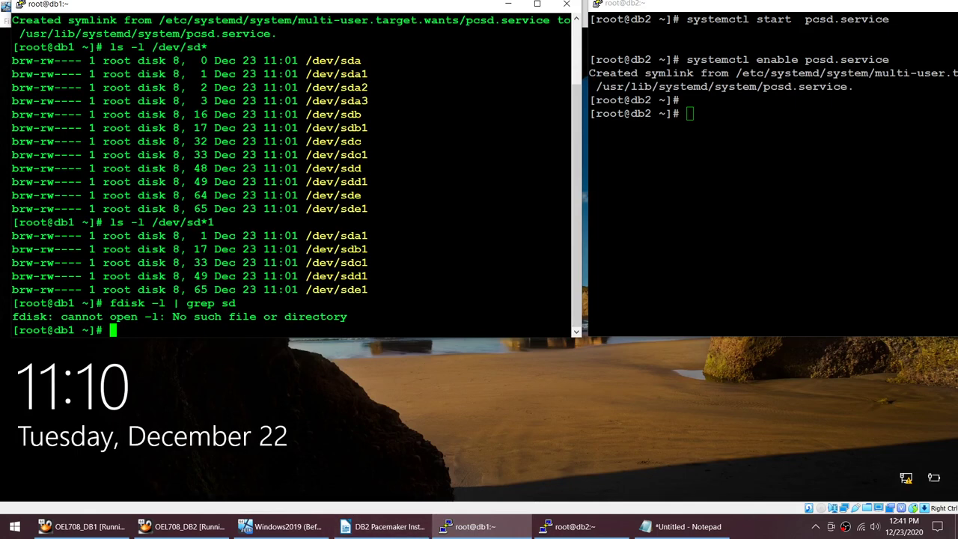
pyautogui.press('Up')
pyautogui.press('Left')
pyautogui.press('Left')
pyautogui.press('Left')
pyautogui.press('Left')
pyautogui.press('Left')
pyautogui.press('Left')
pyautogui.press('Left')
pyautogui.press('Left')
pyautogui.press('Left')
pyautogui.press('Left')
pyautogui.press('Left')
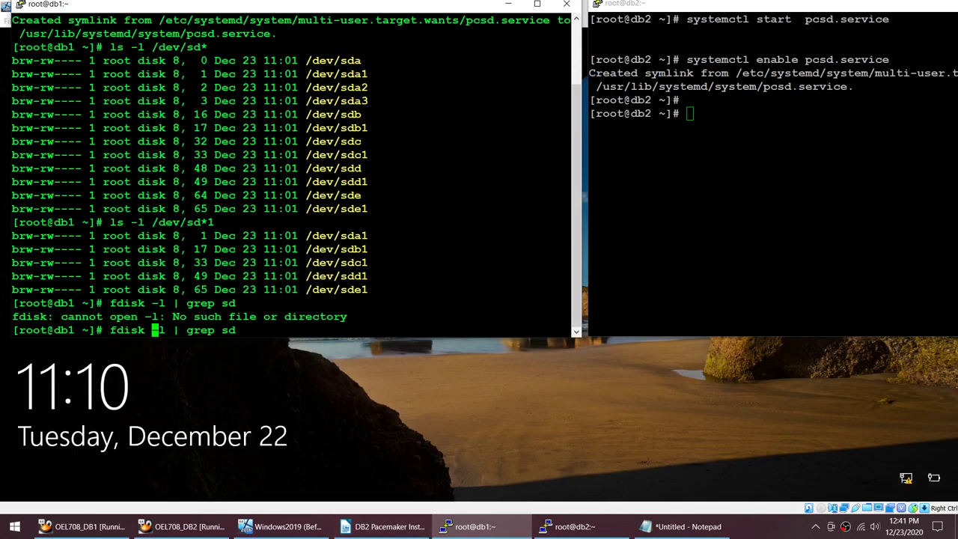
pyautogui.press('BackSpace')
pyautogui.write('-')
pyautogui.press('Return')
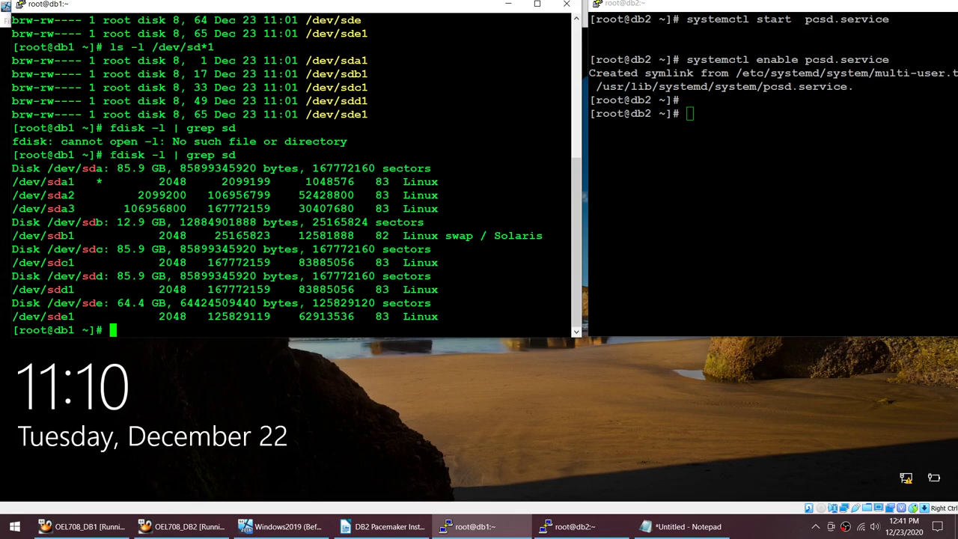
# Step: Run the same fdisk -l | grep sd and ls -l /dev/sd* listings on db2
pyautogui.moveTo(110, 155); pyautogui.dragTo(257, 155)
pyautogui.rightClick(771, 225)
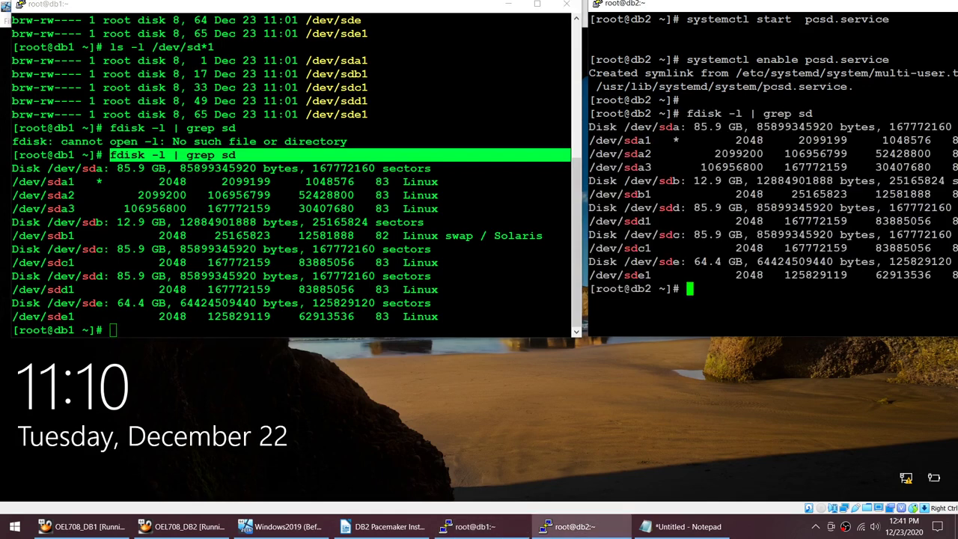
pyautogui.scroll(1, 771, 173)
pyautogui.click(299, 247)
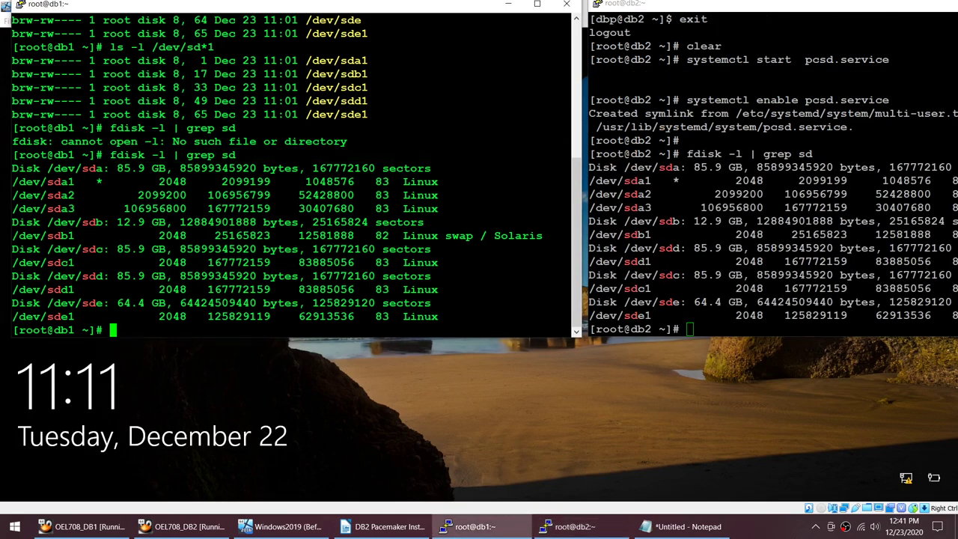
pyautogui.scroll(6, 292, 172)
pyautogui.moveTo(110, 127); pyautogui.dragTo(572, 128)
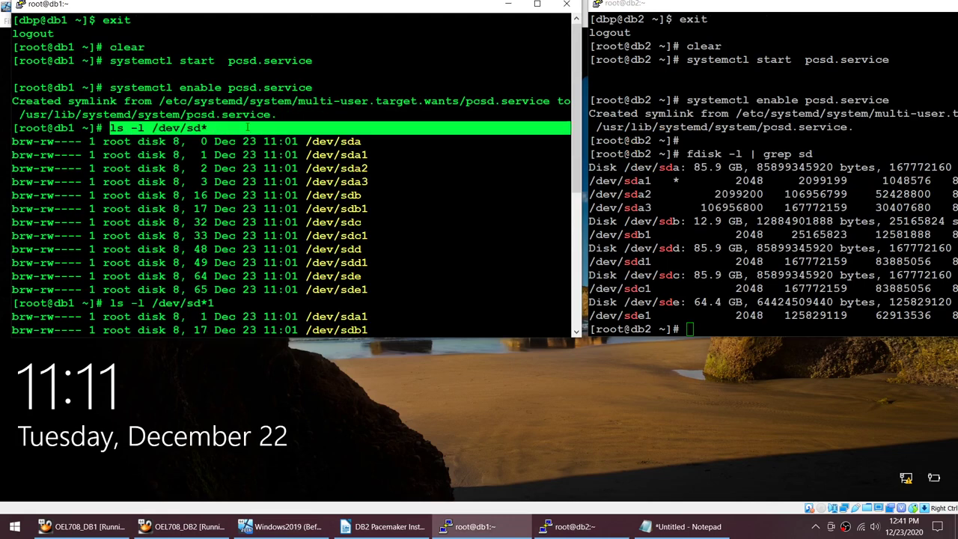
pyautogui.scroll(-6, 292, 172)
pyautogui.rightClick(771, 224)
# Step: Clear both terminals and rerun ls -l /dev/sd* on db1
pyautogui.write('clear')
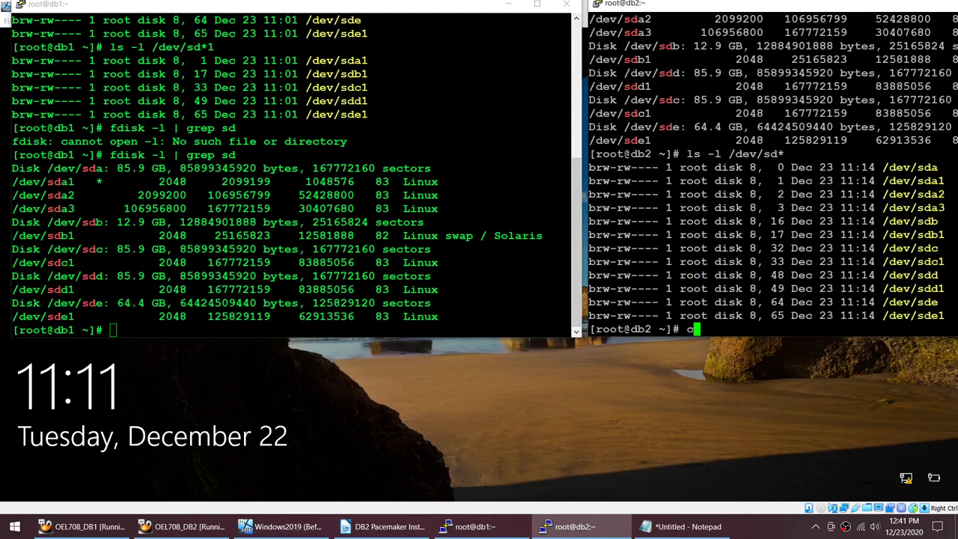
pyautogui.press('Return')
pyautogui.hotkey('alt', 'Tab')
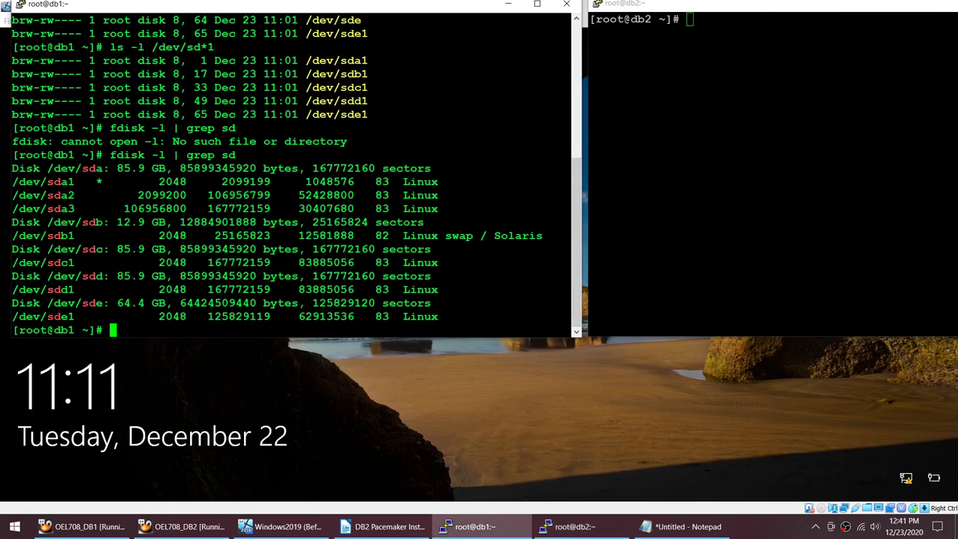
pyautogui.write('clear')
pyautogui.press('Return')
pyautogui.press('Up')
pyautogui.press('Up')
pyautogui.press('Return')
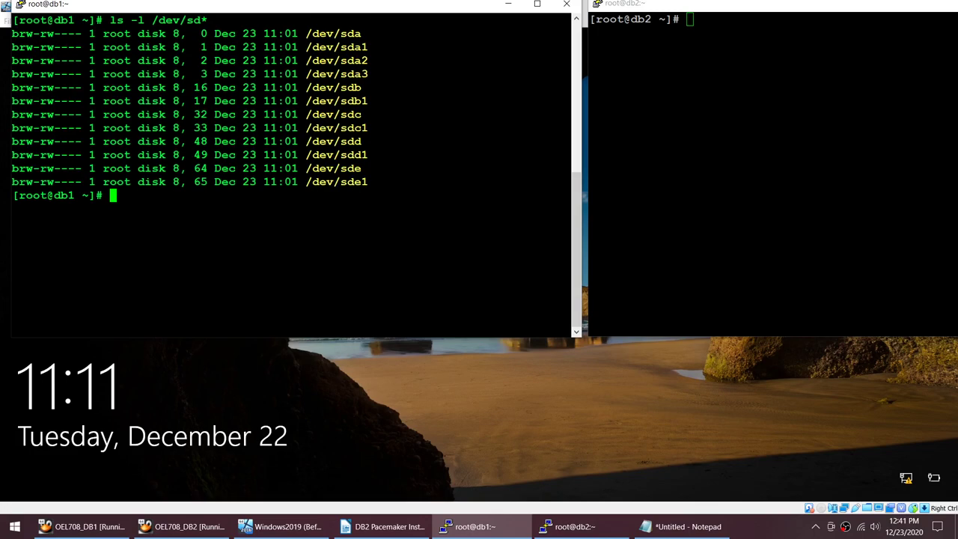
# Step: Select the full iscsiadm discovery command for 192.168.1.119 in the Writer guide
pyautogui.click(383, 526)
pyautogui.click(119, 258)
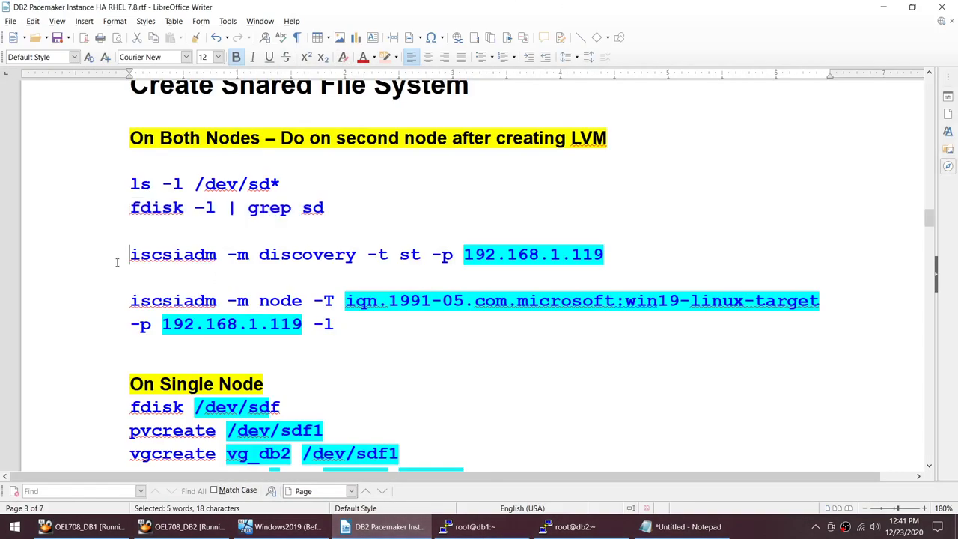
pyautogui.keyDown('shift'); pyautogui.click(610, 255); pyautogui.keyUp('shift')
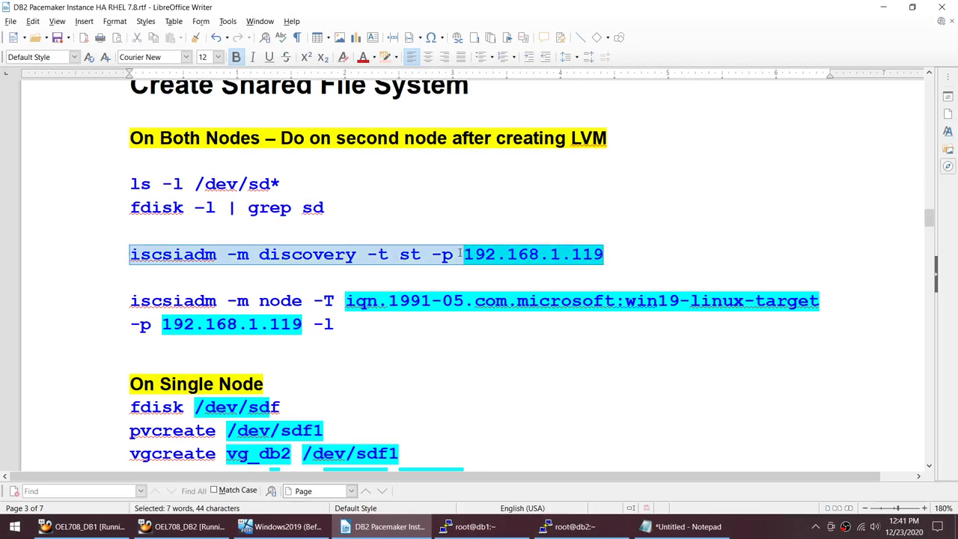
pyautogui.click(609, 255)
pyautogui.doubleClick(609, 255)
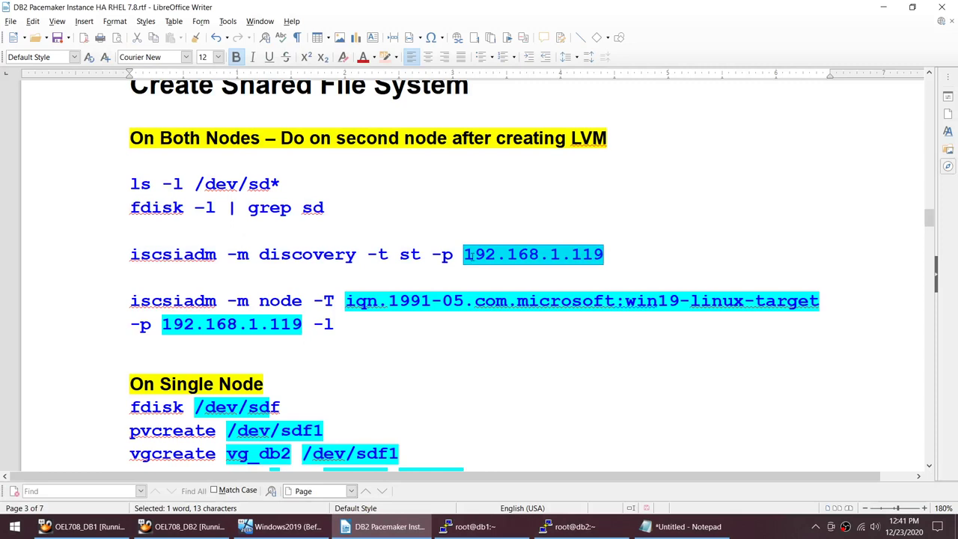
pyautogui.moveTo(259, 254); pyautogui.dragTo(356, 254)
pyautogui.moveTo(626, 254); pyautogui.dragTo(442, 255)
pyautogui.click(555, 269)
pyautogui.moveTo(609, 254); pyautogui.dragTo(130, 254)
pyautogui.hotkey('ctrl', 'c')
# Step: Run the discovery on db1 and select the returned win19-linux-target IQN
pyautogui.click(470, 526)
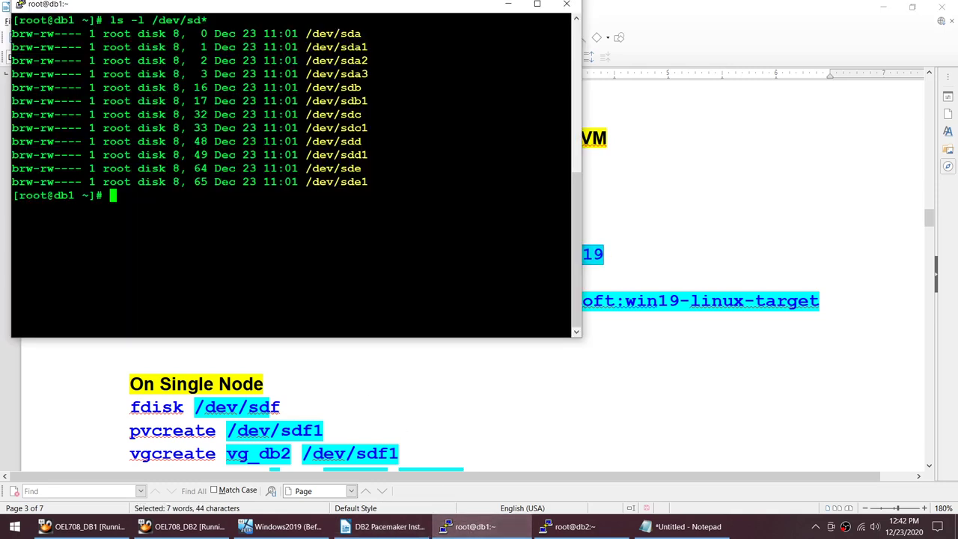
pyautogui.press('shift+Insert')
pyautogui.press('Return')
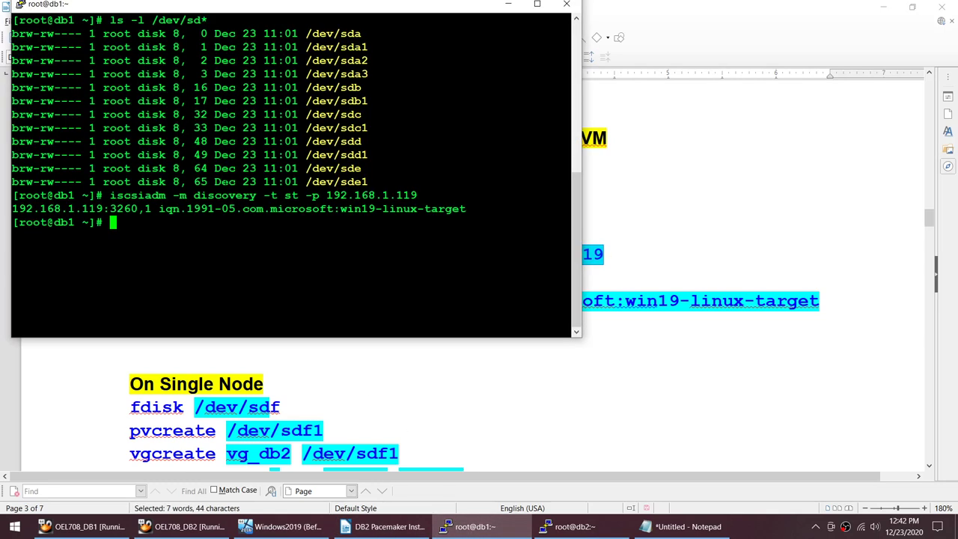
pyautogui.doubleClick(217, 209)
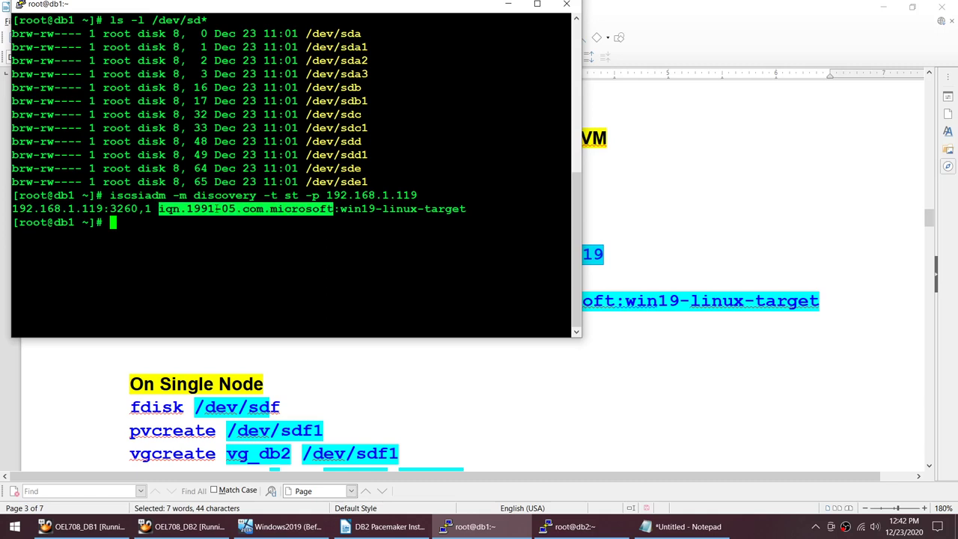
pyautogui.click(217, 209)
pyautogui.moveTo(158, 209); pyautogui.dragTo(470, 209)
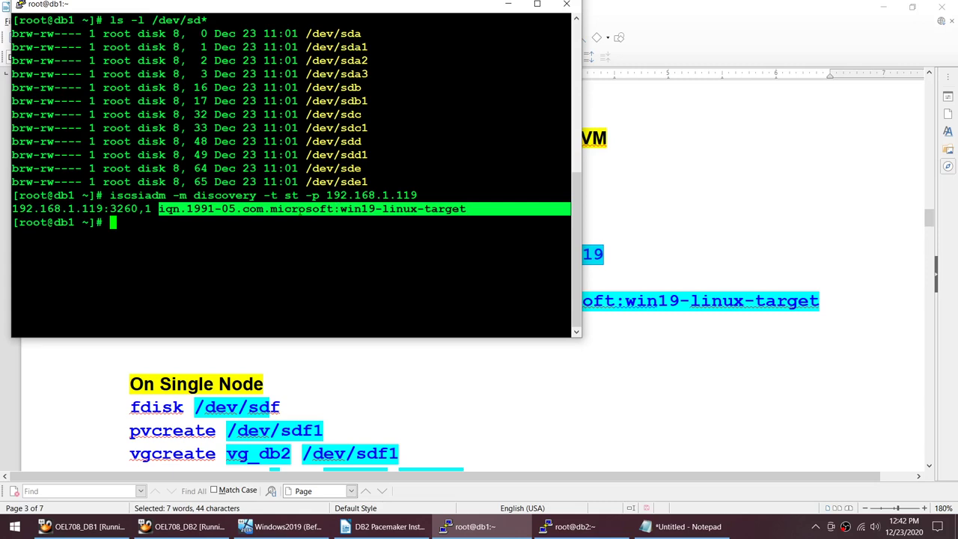
pyautogui.doubleClick(296, 209)
pyautogui.click(295, 209)
pyautogui.moveTo(466, 209); pyautogui.dragTo(159, 209)
# Step: Select the two-line iscsiadm -m node ... -l login command for win19-linux-target and switch to db1
pyautogui.click(383, 526)
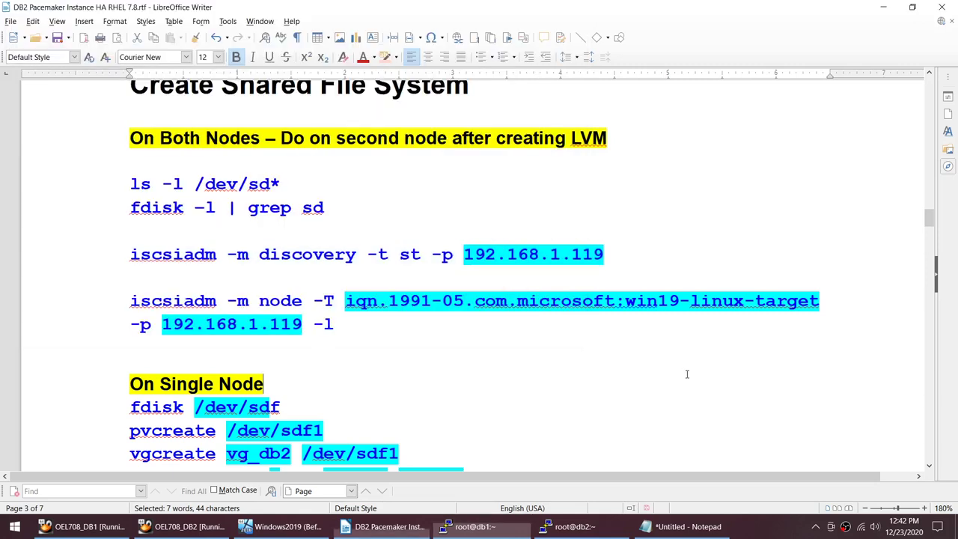
pyautogui.click(345, 300)
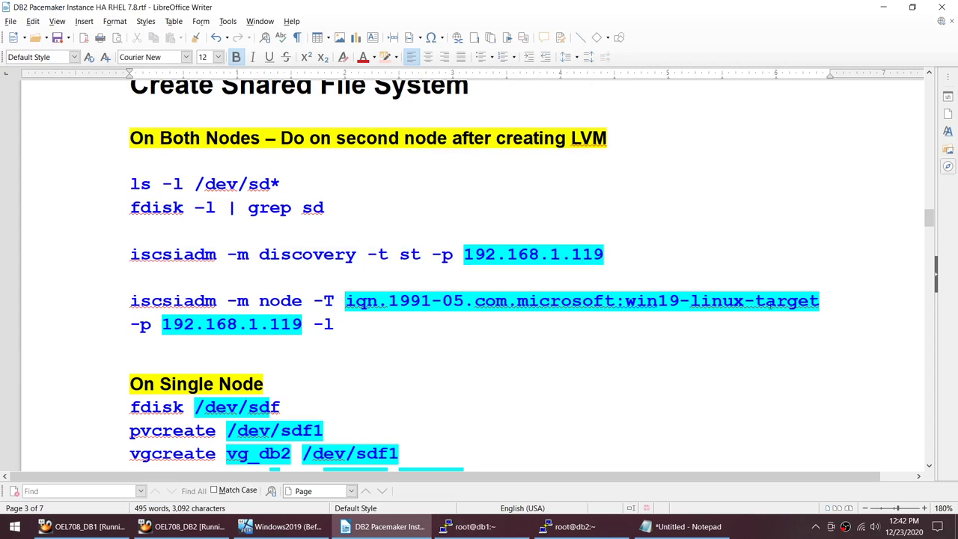
pyautogui.keyDown('shift'); pyautogui.click(820, 301); pyautogui.keyUp('shift')
pyautogui.click(704, 331)
pyautogui.hotkey('ctrl', 'Left')
pyautogui.hotkey('ctrl', 'Left')
pyautogui.hotkey('shift', 'Right')
pyautogui.hotkey('shift', 'Right')
pyautogui.hotkey('shift', 'Right')
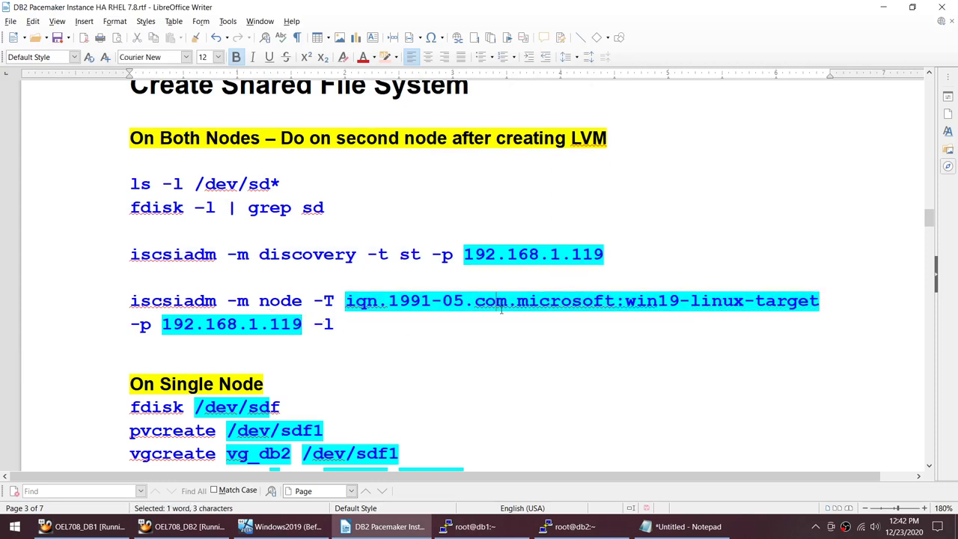
pyautogui.click(355, 323)
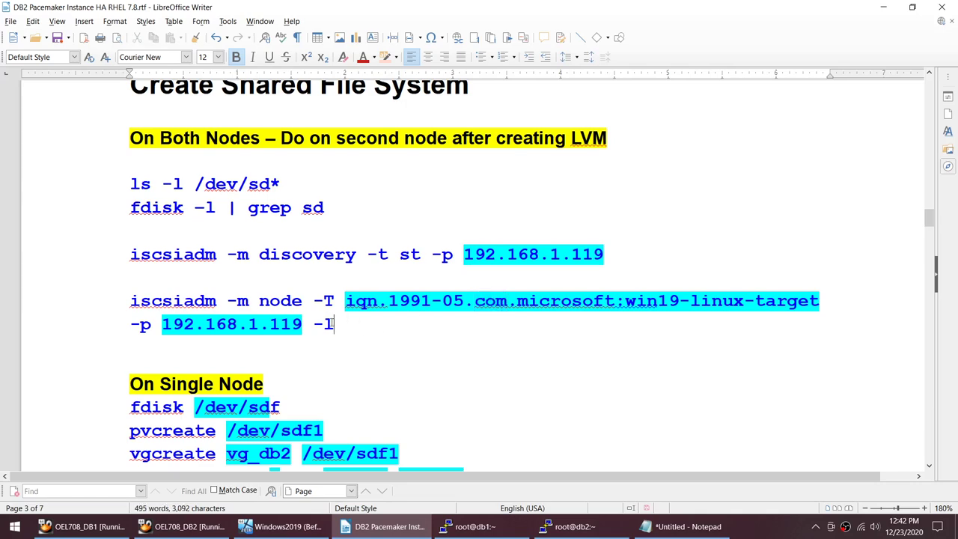
pyautogui.keyDown('shift'); pyautogui.click(116, 303); pyautogui.keyUp('shift')
pyautogui.hotkey('ctrl', 'c')
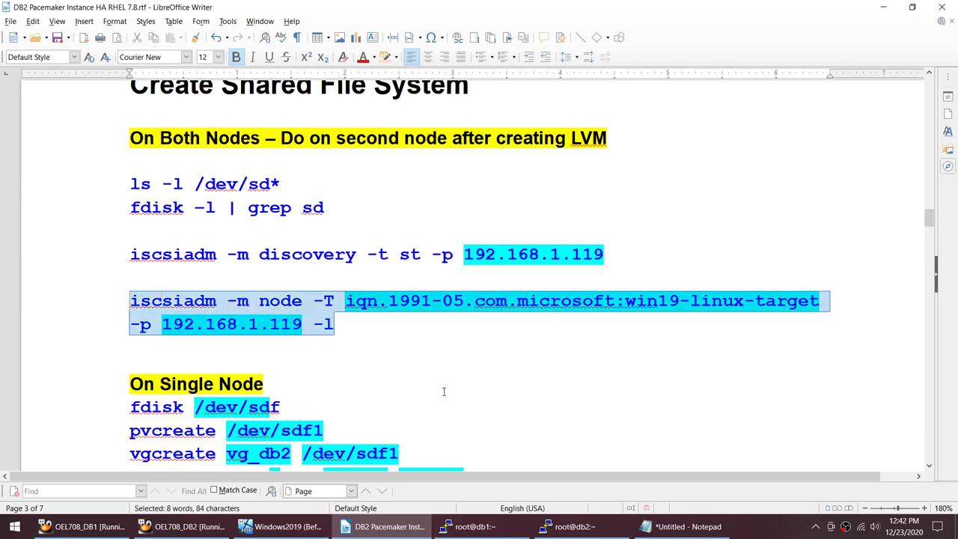
pyautogui.click(472, 526)
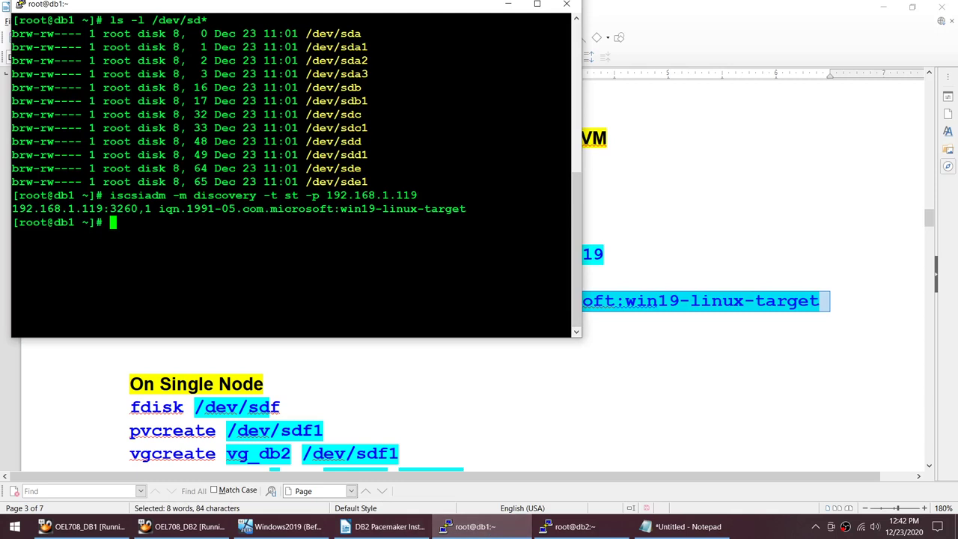
# Step: Log in to the win19-linux-target with iscsiadm and list /dev/sd* to spot the new disk
pyautogui.press('shift+Insert')
pyautogui.press('Return')
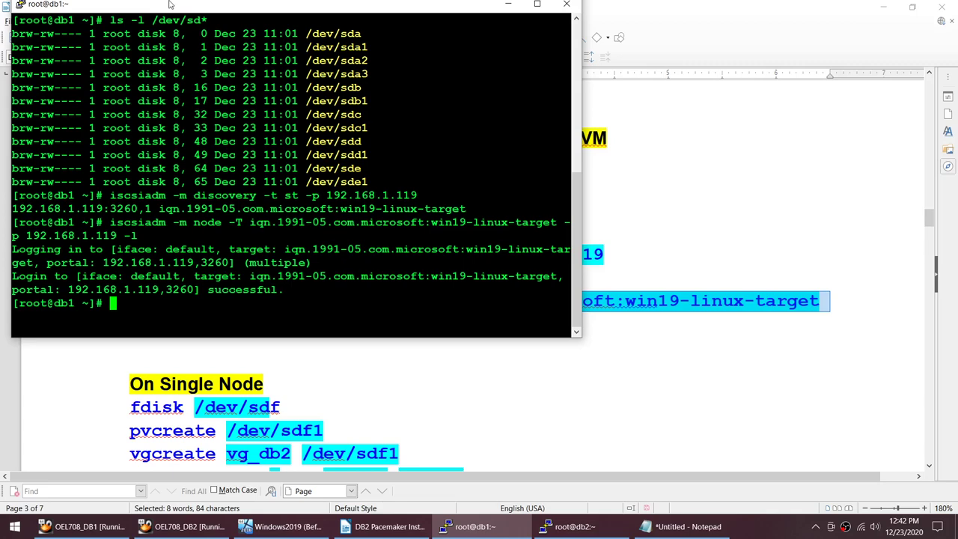
pyautogui.moveTo(103, 21); pyautogui.dragTo(572, 20)
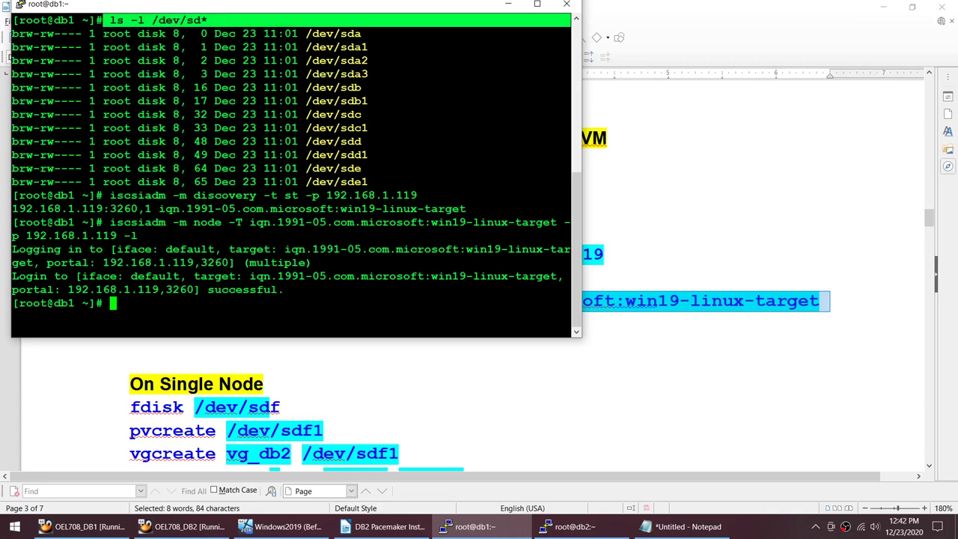
pyautogui.write('ls -l /dev/sd*')
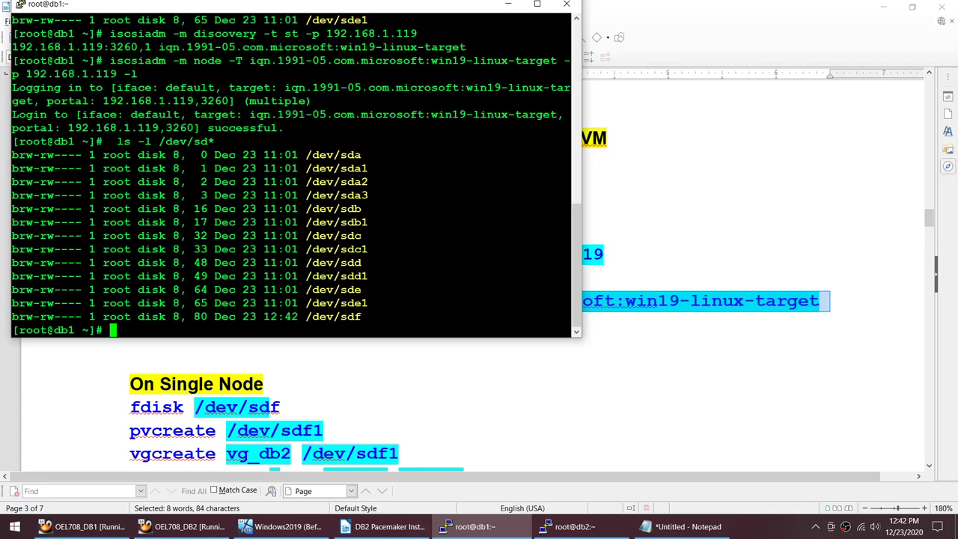
pyautogui.scroll(8, 292, 172)
pyautogui.scroll(-4, 292, 172)
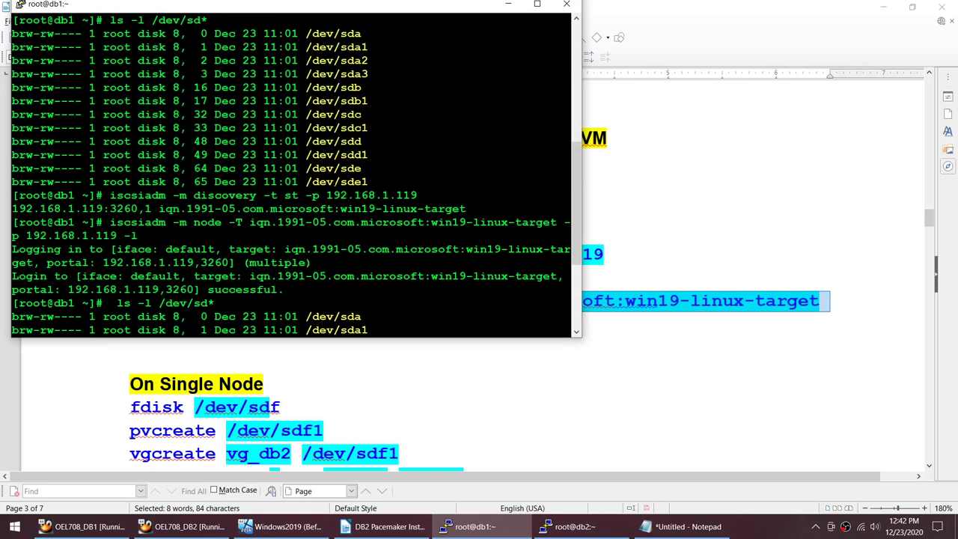
pyautogui.moveTo(306, 182); pyautogui.dragTo(362, 182)
pyautogui.scroll(-4, 361, 181)
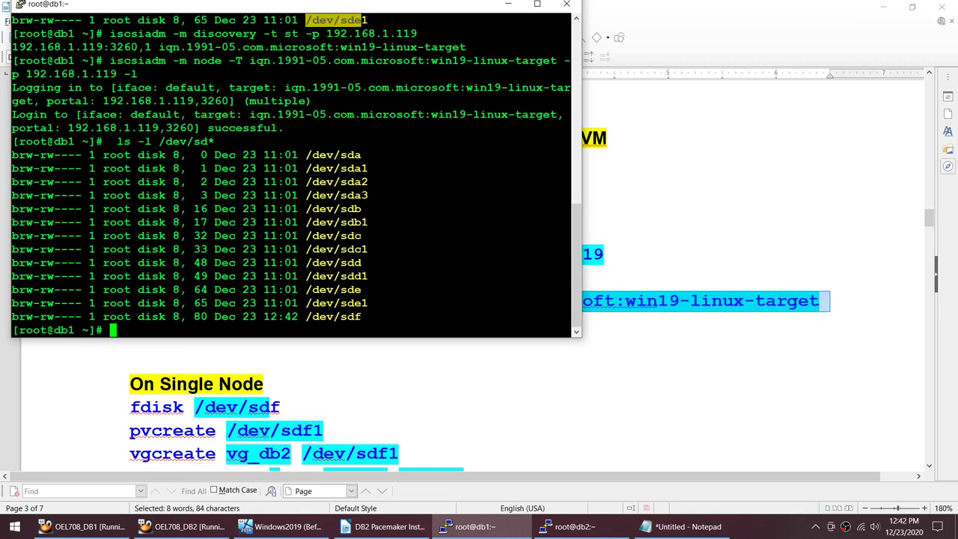
pyautogui.moveTo(306, 316); pyautogui.dragTo(572, 315)
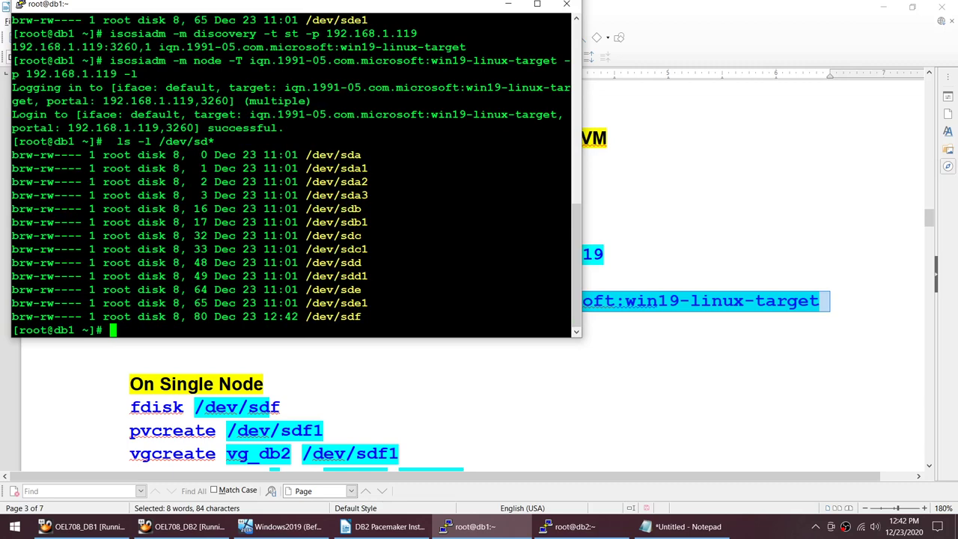
# Step: Rerun 'fdisk -l | grep sd' and confirm /dev/sdf appears at 10.7 GB
pyautogui.press('Up')
pyautogui.press('Up')
pyautogui.press('Up')
pyautogui.press('Up')
pyautogui.press('Up')
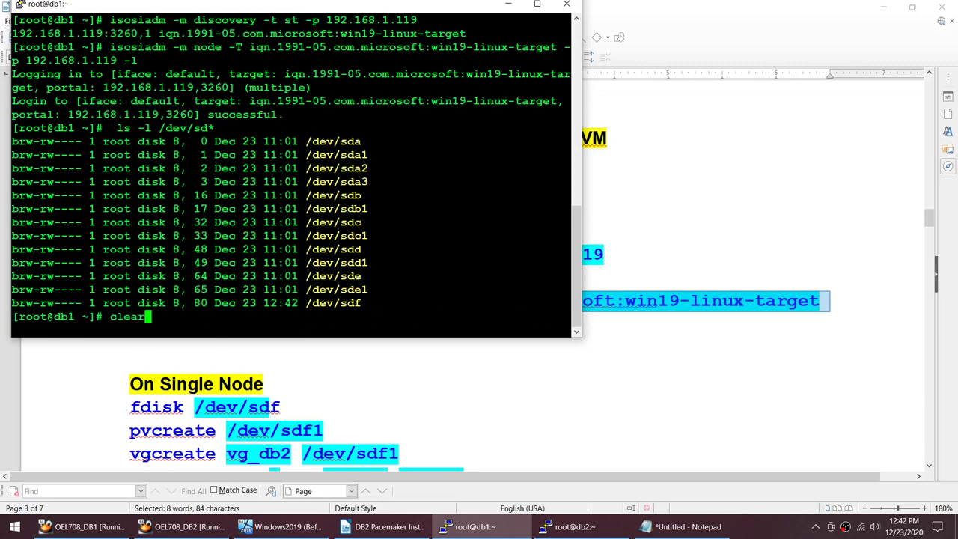
pyautogui.press('Up')
pyautogui.press('Return')
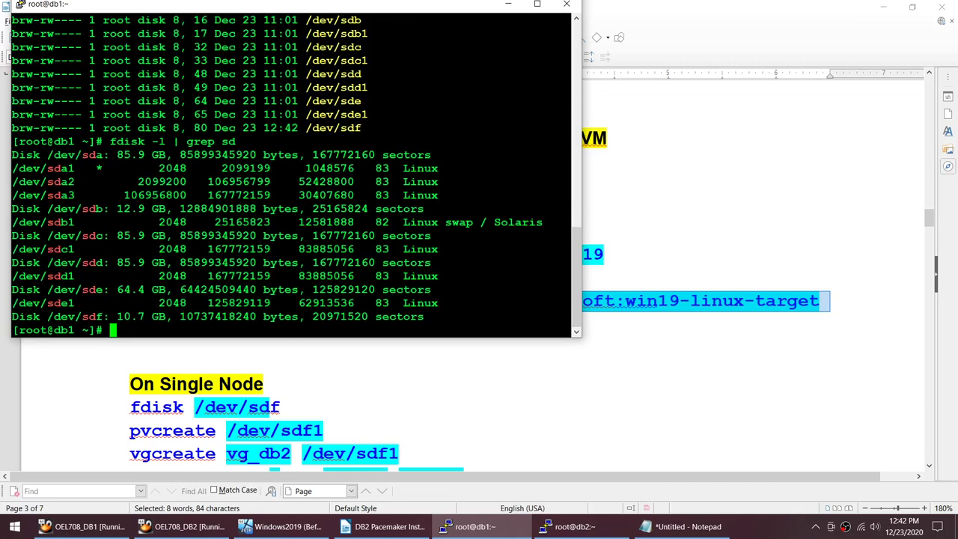
pyautogui.moveTo(54, 317); pyautogui.dragTo(149, 316)
pyautogui.click(97, 316)
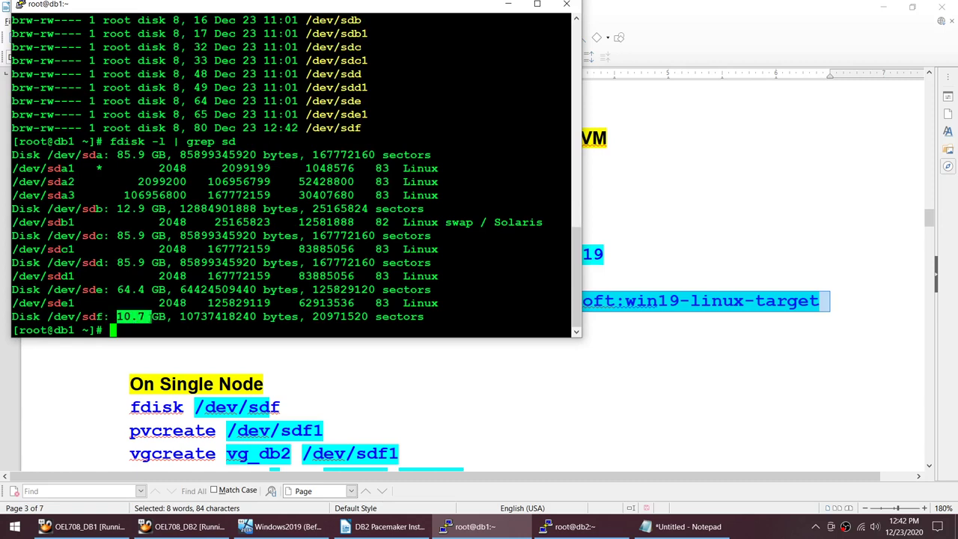
pyautogui.click(150, 316)
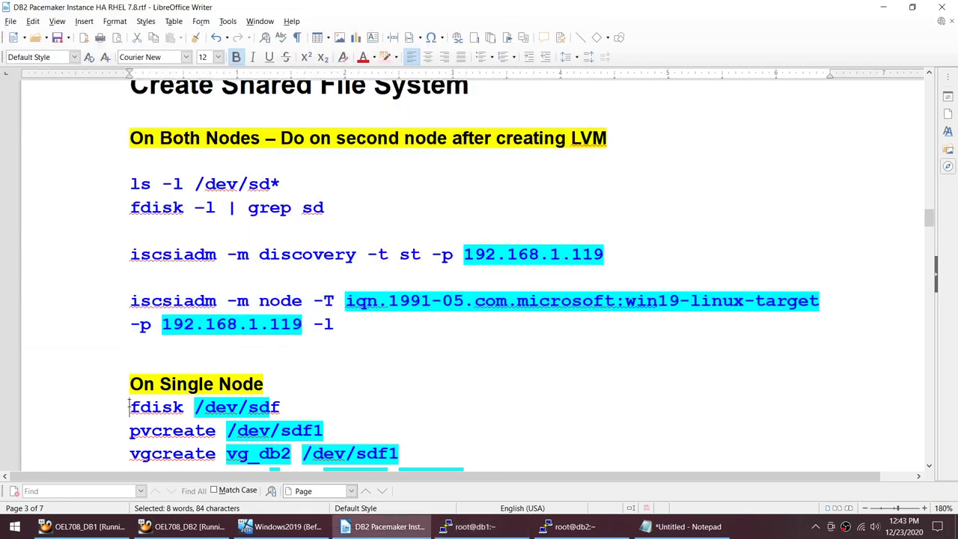
# Step: Paste /dev/sdf from the terminal listing over the device name in the guide's fdisk line
pyautogui.click(132, 395)
pyautogui.tripleClick(291, 411)
pyautogui.click(469, 526)
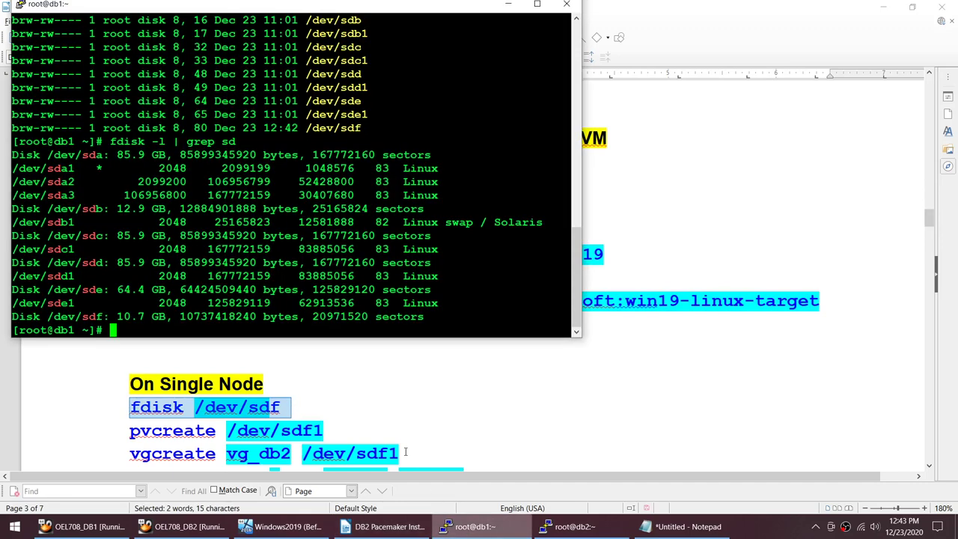
pyautogui.moveTo(41, 317); pyautogui.dragTo(103, 317)
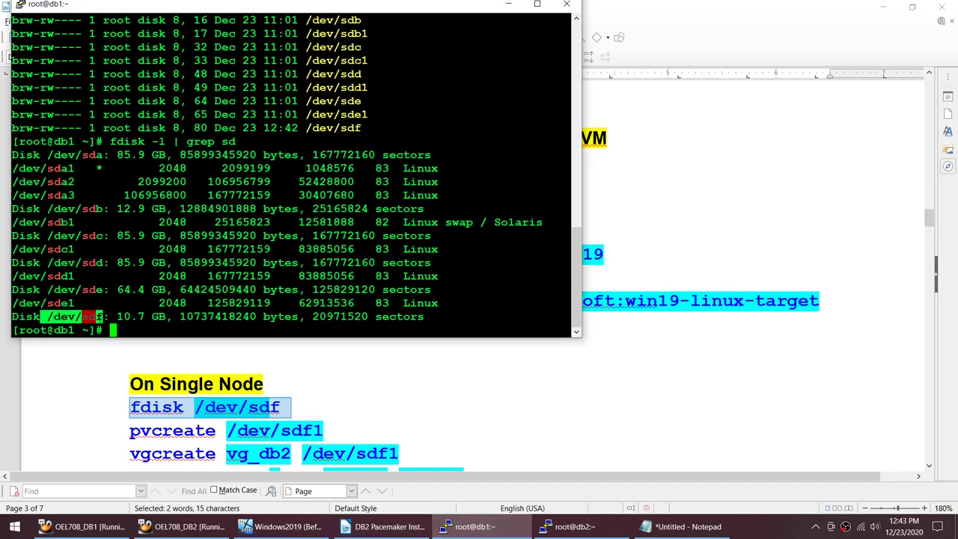
pyautogui.click(382, 526)
pyautogui.moveTo(194, 408); pyautogui.dragTo(103, 405)
pyautogui.write('/dev/sdf')
# Step: Start a trial primary partition on /dev/sdf with fdisk, then abort with Ctrl+C without saving
pyautogui.click(470, 526)
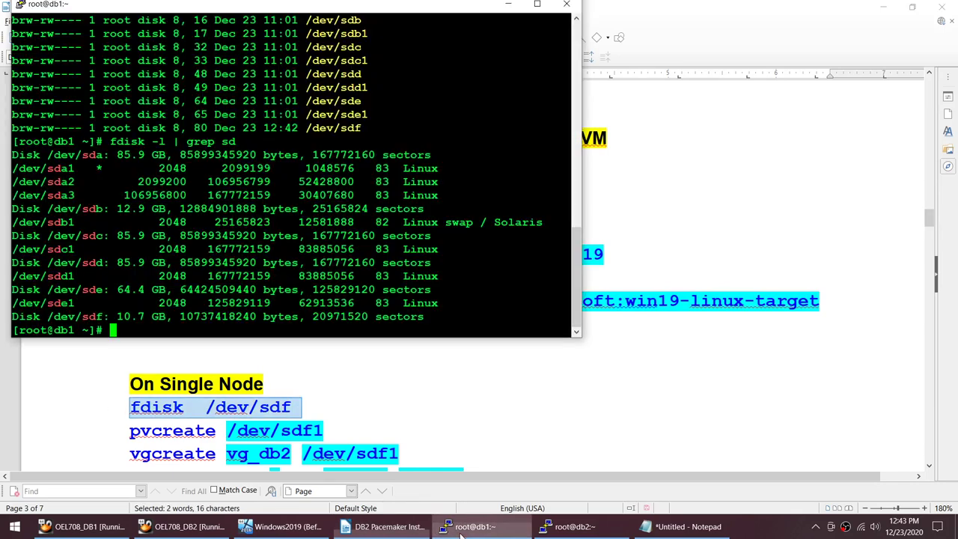
pyautogui.write('fdisk  /dev/sdf')
pyautogui.press('Return')
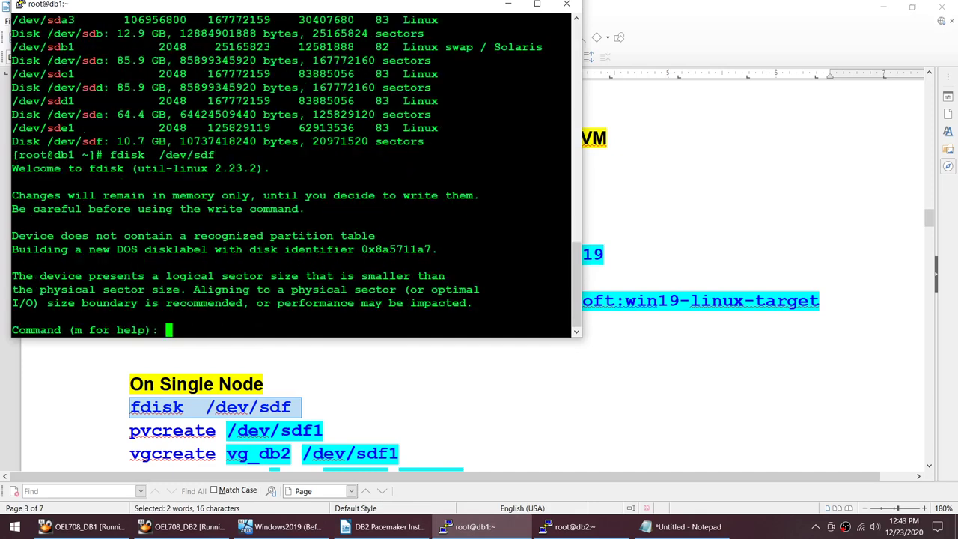
pyautogui.write('n')
pyautogui.press('Return')
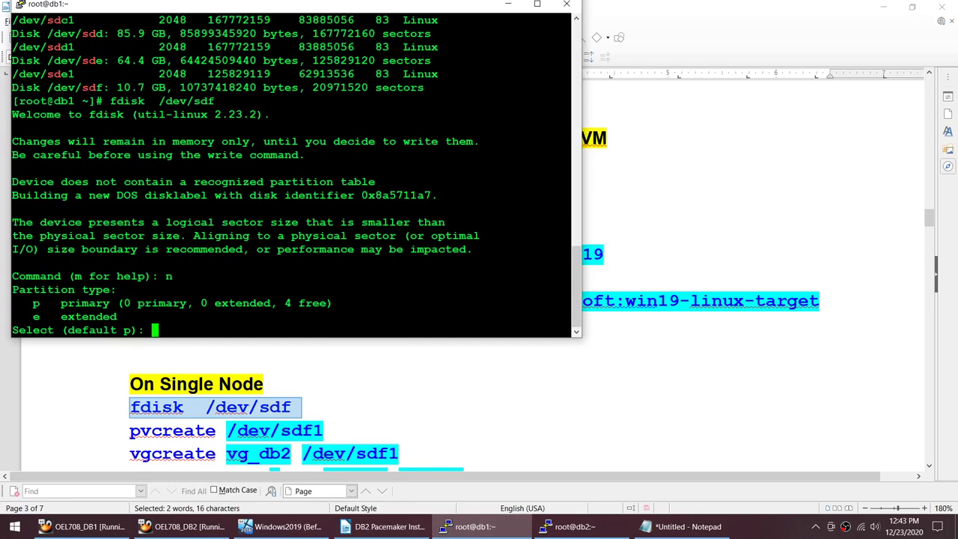
pyautogui.write('p')
pyautogui.press('Return')
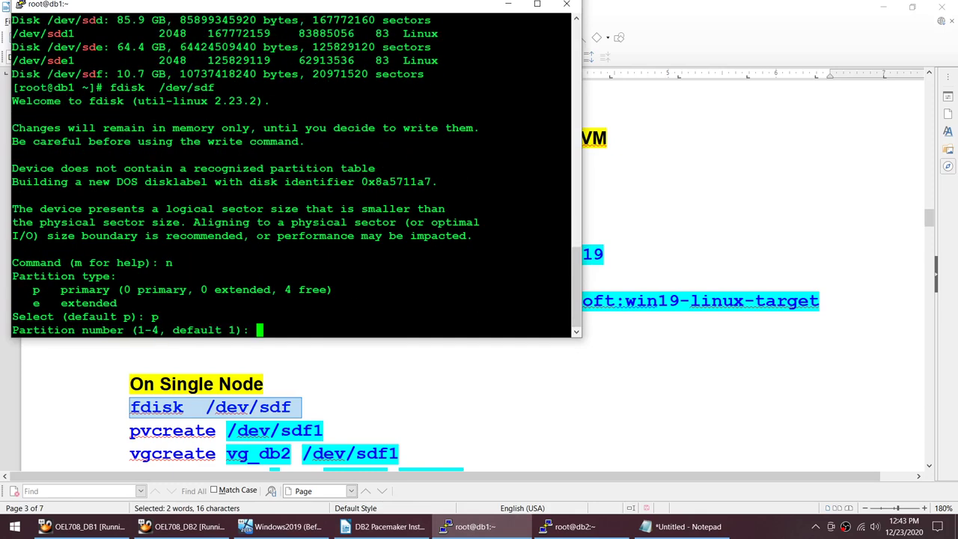
pyautogui.press('Return')
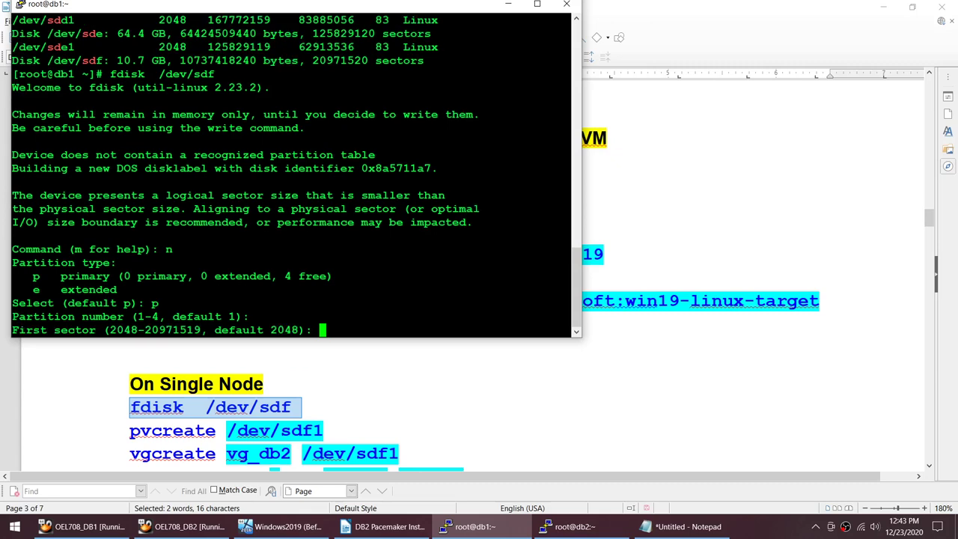
pyautogui.press('Return')
pyautogui.press('Return')
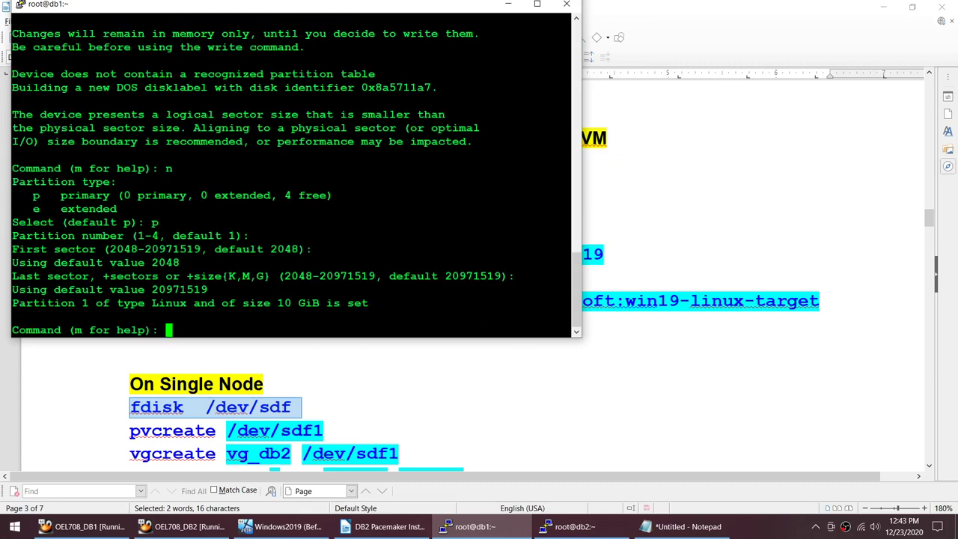
pyautogui.hotkey('ctrl', 'c')
# Step: Clear the screen, relist the sd disks, and stage 'fdisk /dev/sdf' at the prompt
pyautogui.write('clear')
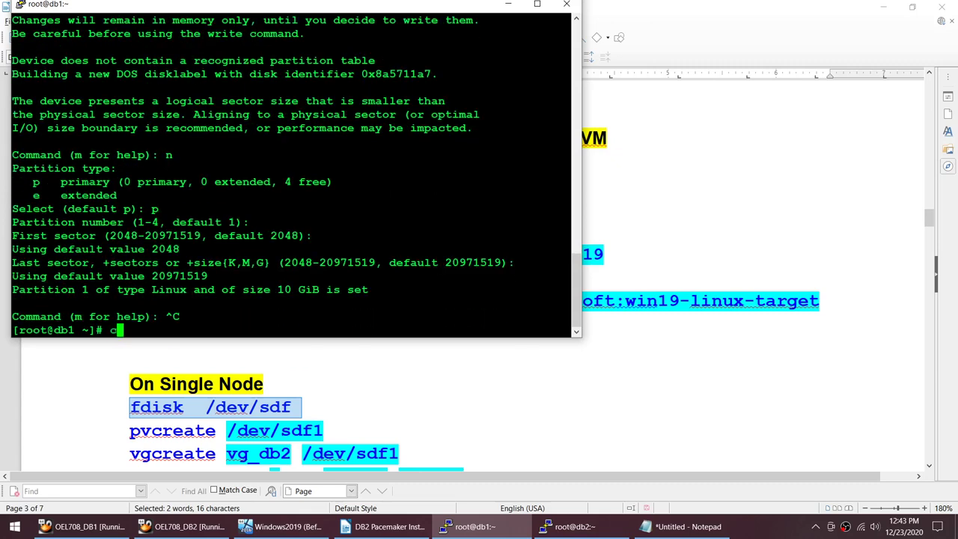
pyautogui.press('Return')
pyautogui.press('Up')
pyautogui.press('Up')
pyautogui.press('Up')
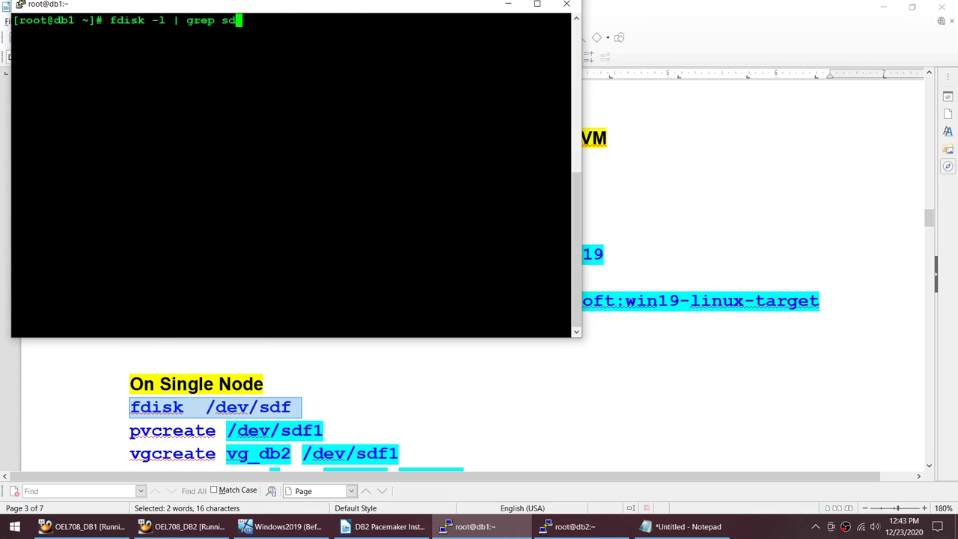
pyautogui.press('Return')
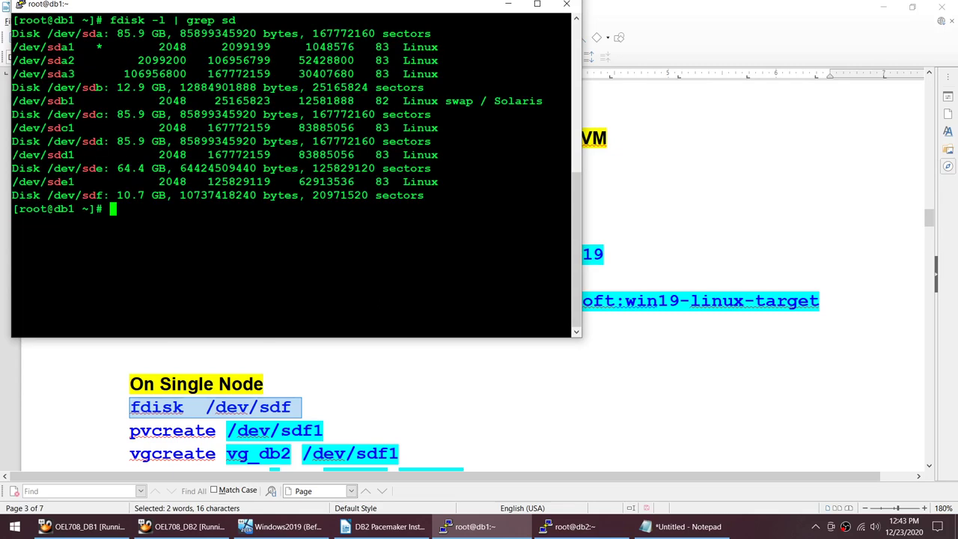
pyautogui.write('clear')
pyautogui.press('BackSpace')
pyautogui.press('BackSpace')
pyautogui.press('BackSpace')
pyautogui.press('BackSpace')
pyautogui.press('BackSpace')
pyautogui.write('fdisk  /dev/sdf')
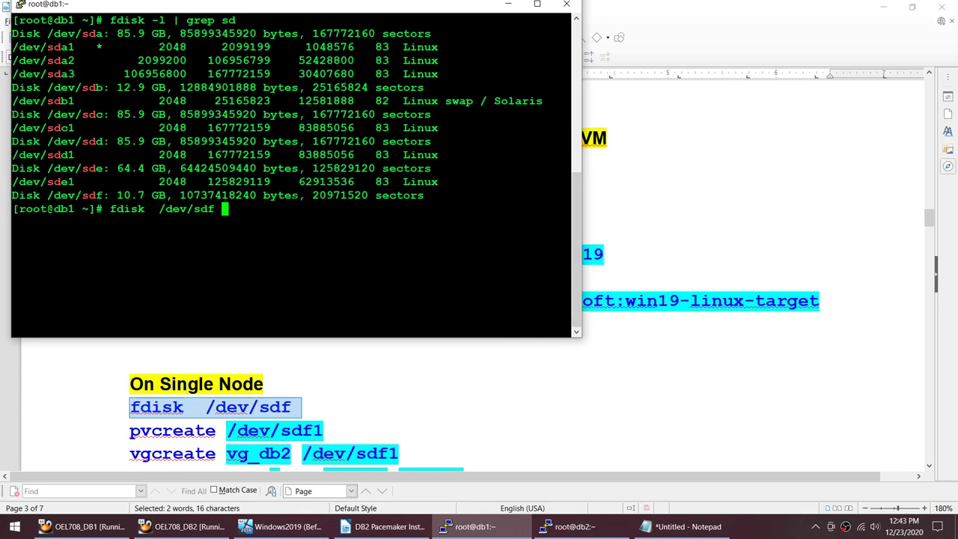
# Step: Create primary partition 1 on /dev/sdf using the whole disk with defaults, and write it
pyautogui.press('Return')
pyautogui.write('n')
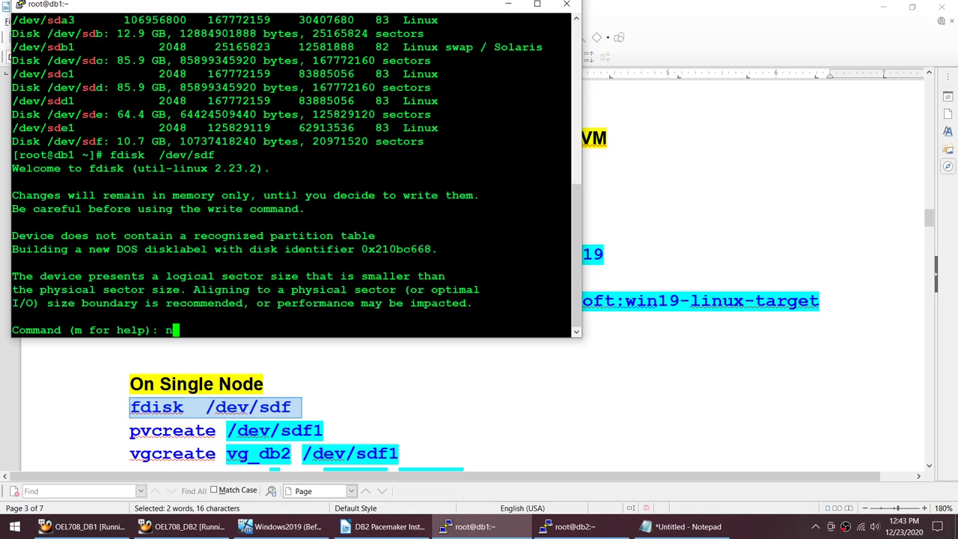
pyautogui.press('Return')
pyautogui.write('p')
pyautogui.press('Return')
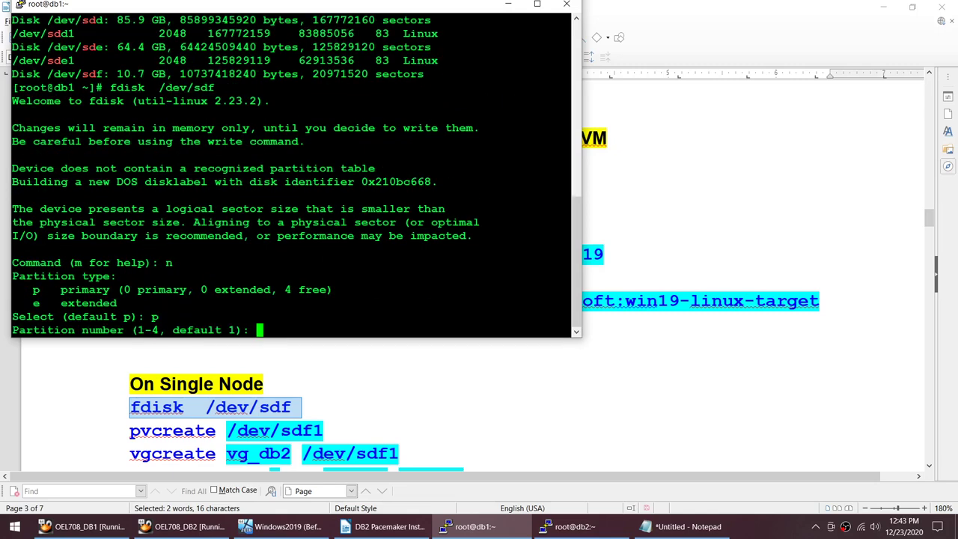
pyautogui.press('Return')
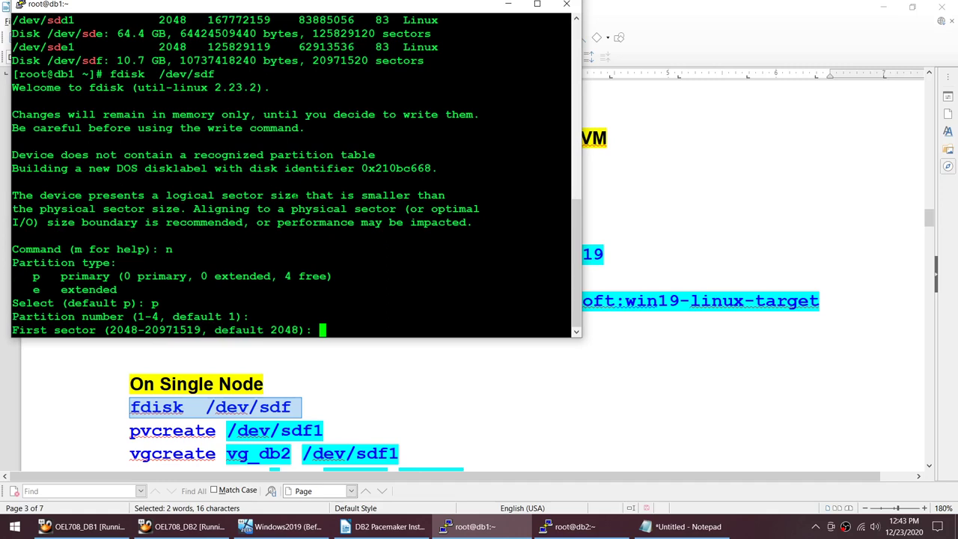
pyautogui.press('Return')
pyautogui.press('Return')
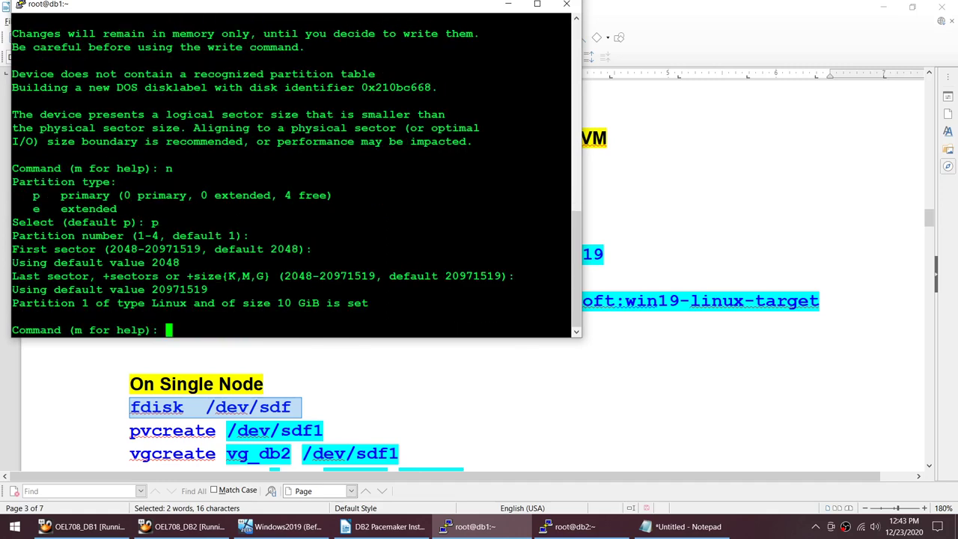
pyautogui.write('w')
pyautogui.press('Return')
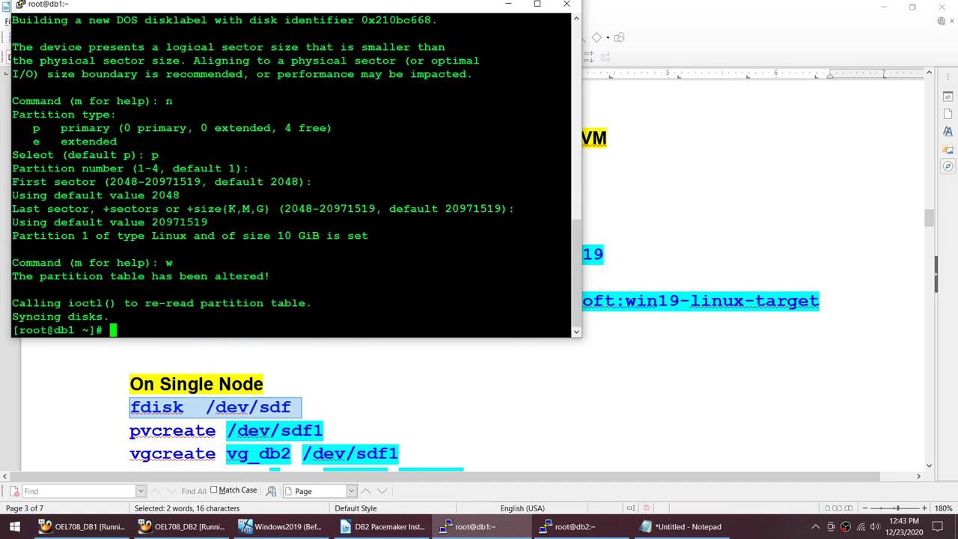
# Step: Rerun 'fdisk -l | grep sd' to confirm the 10 GiB /dev/sdf1 partition exists
pyautogui.press('Up')
pyautogui.press('Up')
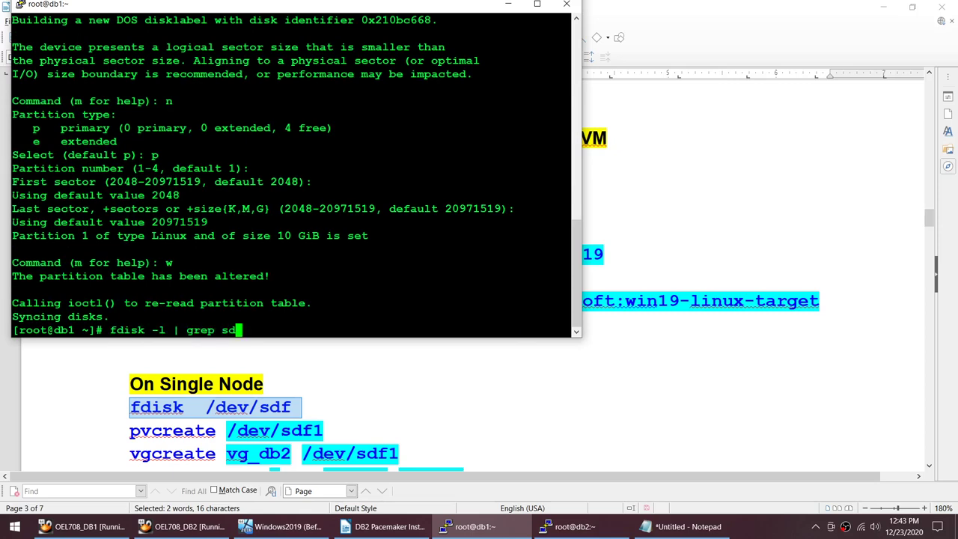
pyautogui.press('Down')
pyautogui.press('Up')
pyautogui.press('Return')
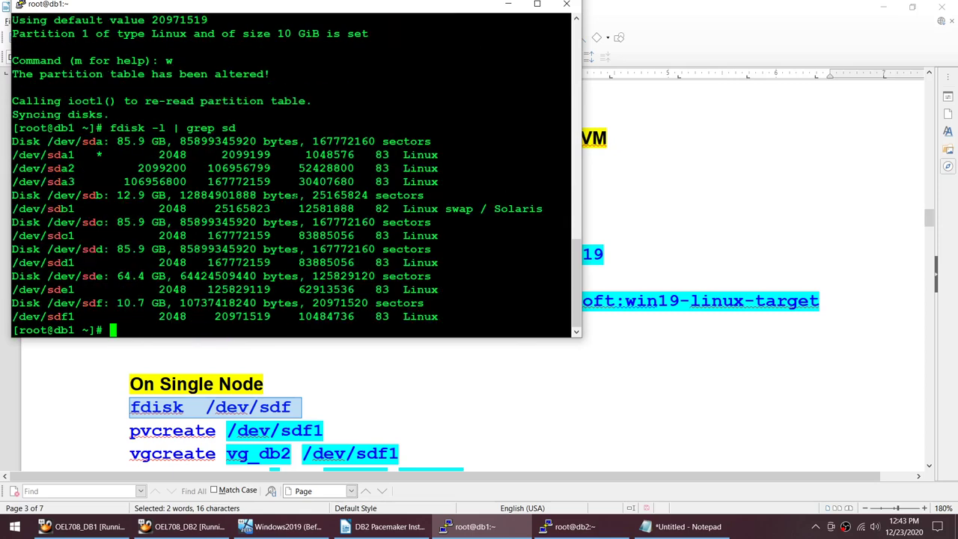
pyautogui.moveTo(41, 303); pyautogui.dragTo(103, 303)
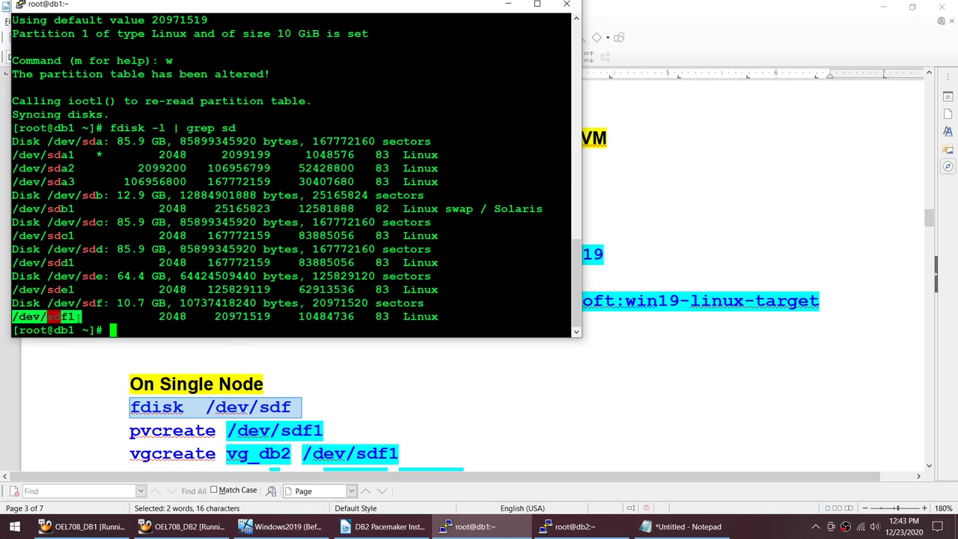
# Step: Return to the Writer setup guide and move to the pvcreate line after the fdisk step
pyautogui.click(309, 406)
pyautogui.scroll(-5, 235, 298)
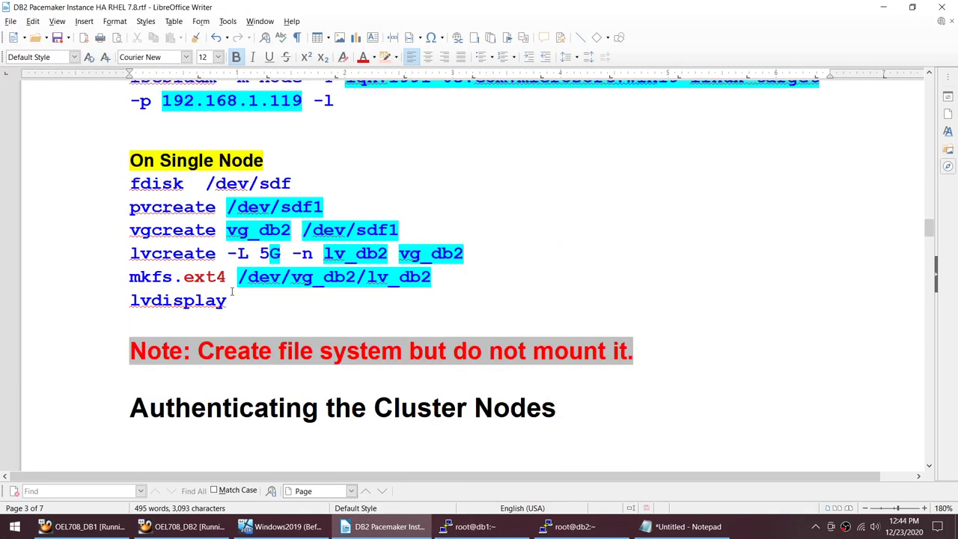
pyautogui.click(198, 178)
pyautogui.click(128, 209)
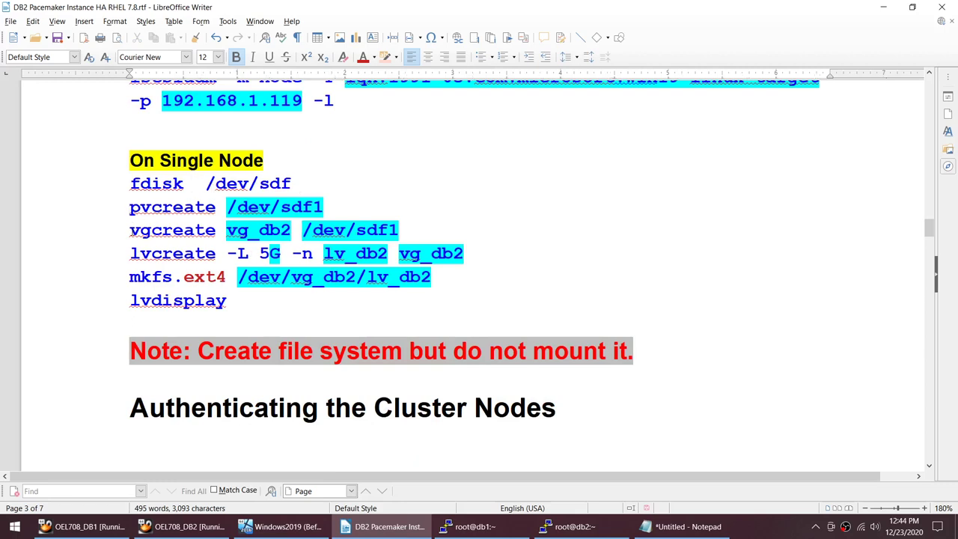
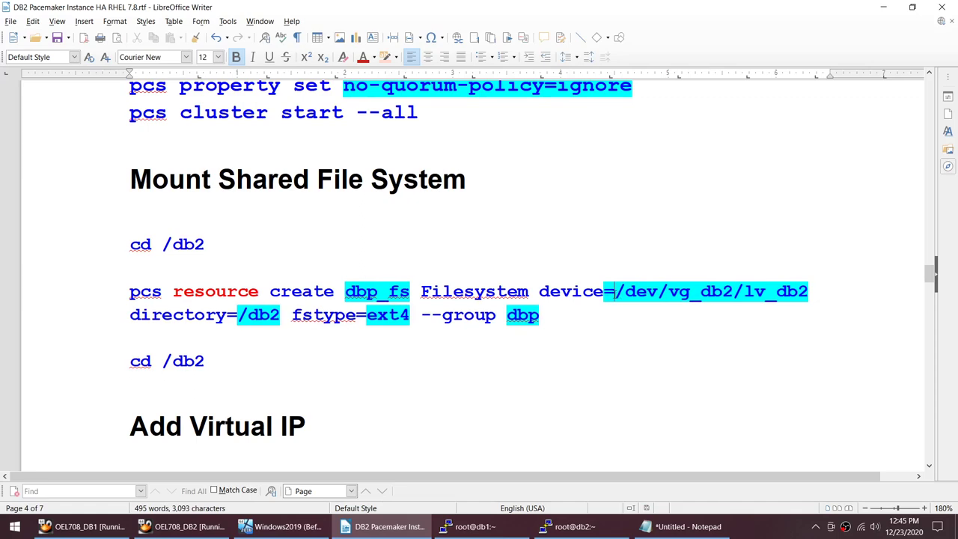
# Step: Find 'hacluster' under 'Authenticating the Cluster Nodes' in the guide, then switch to the db1 terminal
pyautogui.scroll(10, 457, 218)
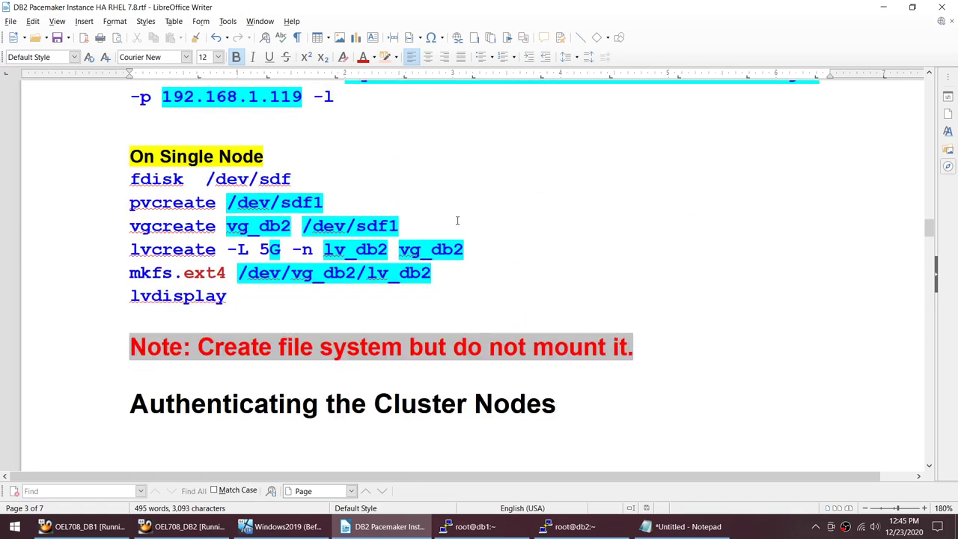
pyautogui.moveTo(425, 271); pyautogui.dragTo(238, 273)
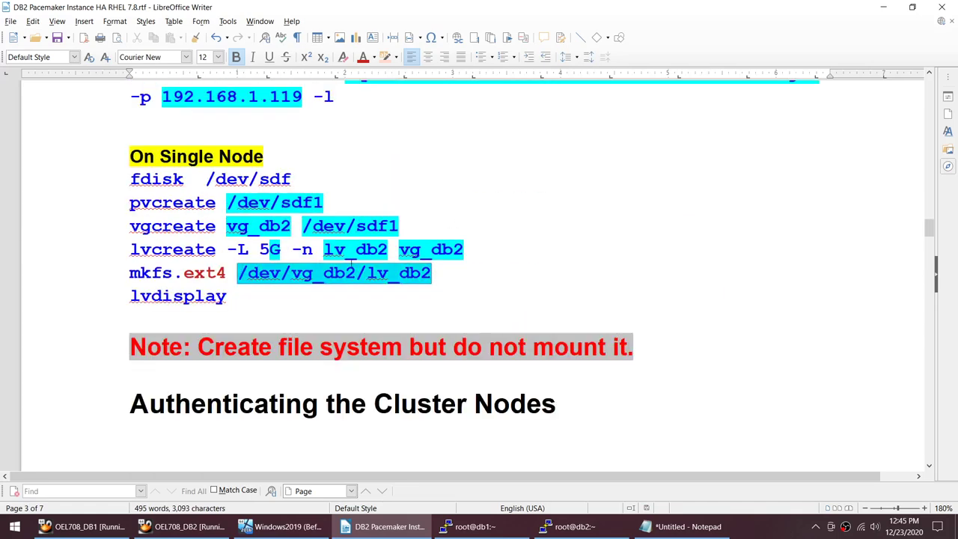
pyautogui.scroll(-7, 350, 263)
pyautogui.scroll(-2, 350, 263)
pyautogui.scroll(2, 351, 265)
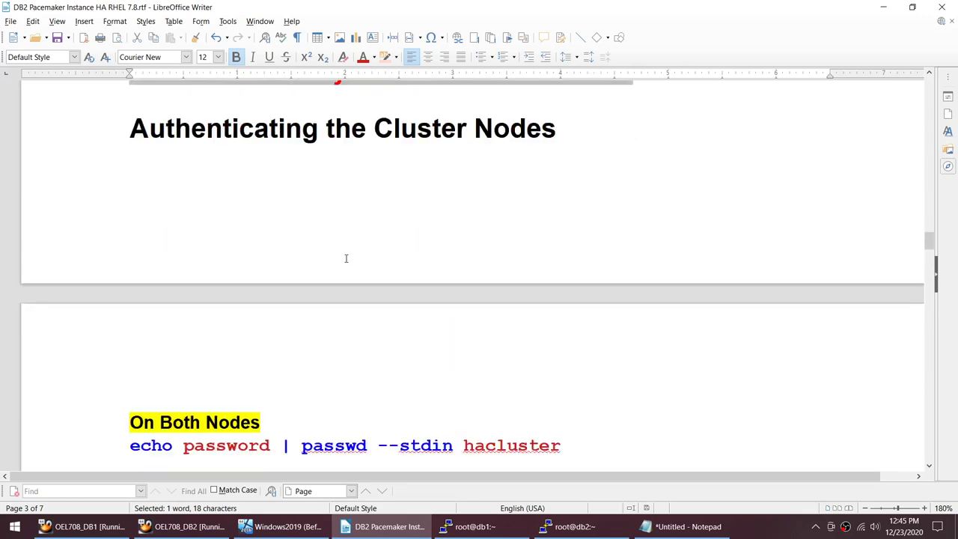
pyautogui.scroll(-3, 346, 259)
pyautogui.scroll(-1, 342, 262)
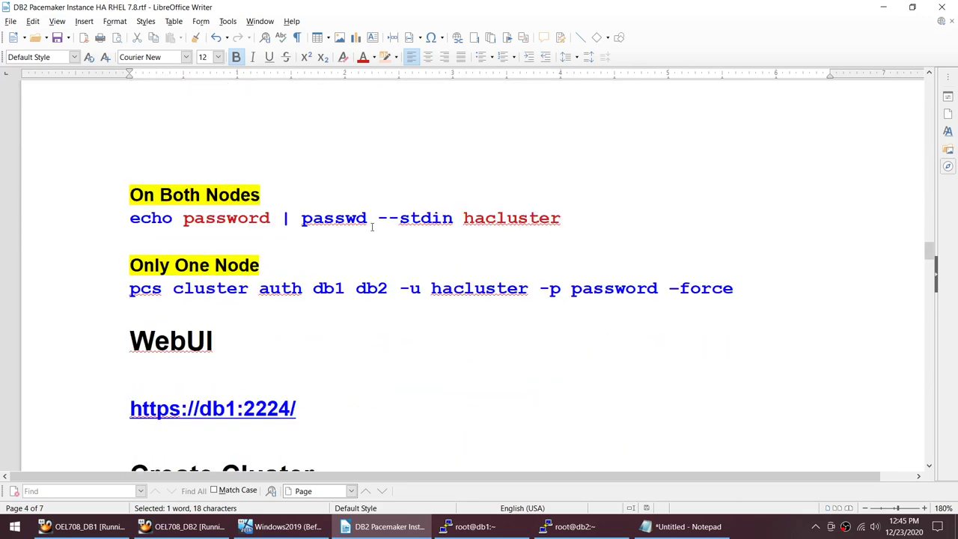
pyautogui.doubleClick(490, 222)
pyautogui.hotkey('ctrl', 'c')
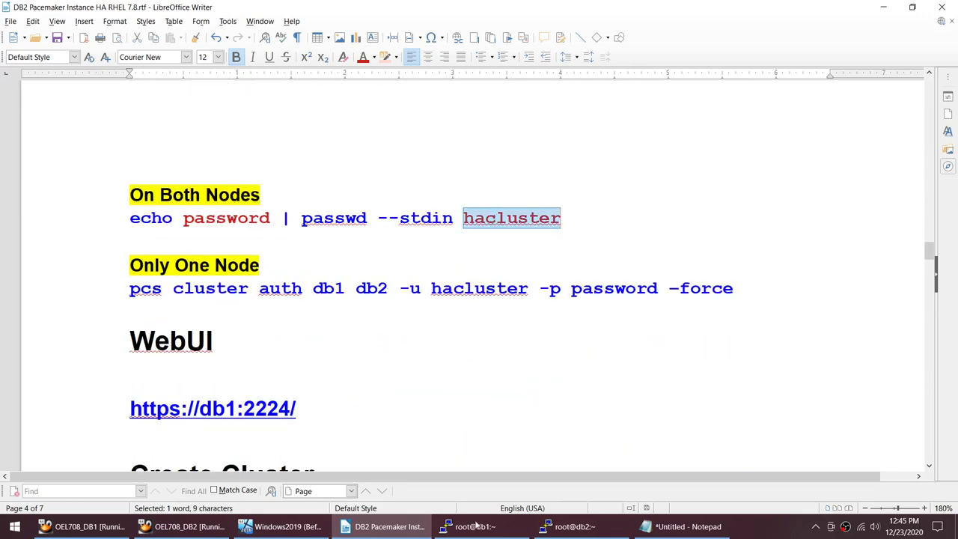
pyautogui.click(475, 526)
# Step: Clear the db1 screen and confirm the hacluster user exists on db1 and db2 with 'id hacluster'
pyautogui.write('clear')
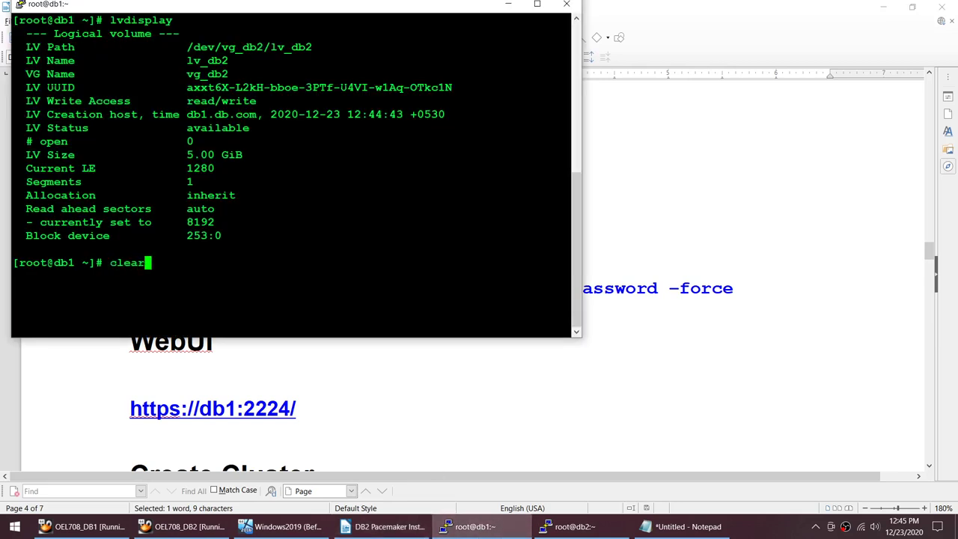
pyautogui.press('Return')
pyautogui.click(567, 526)
pyautogui.click(476, 526)
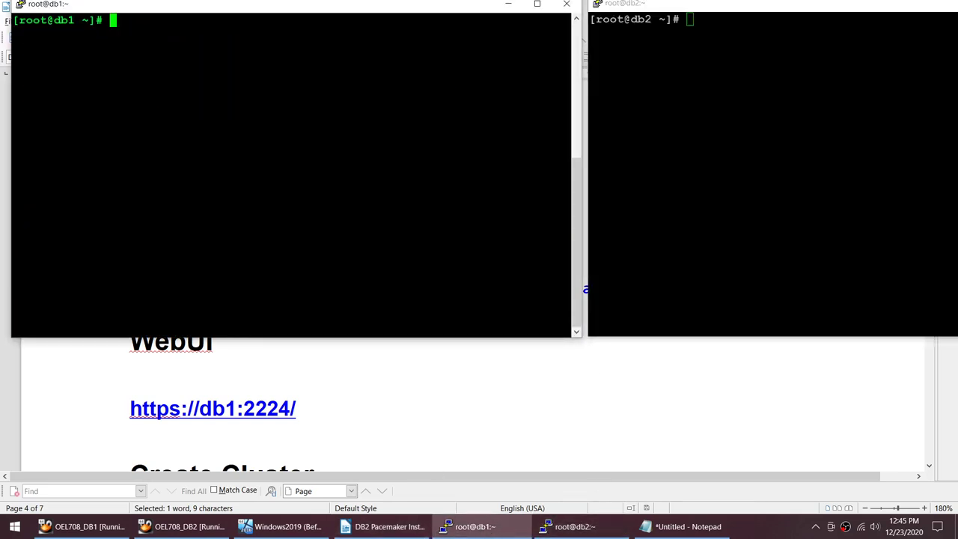
pyautogui.write('id')
pyautogui.press('shift+Insert')
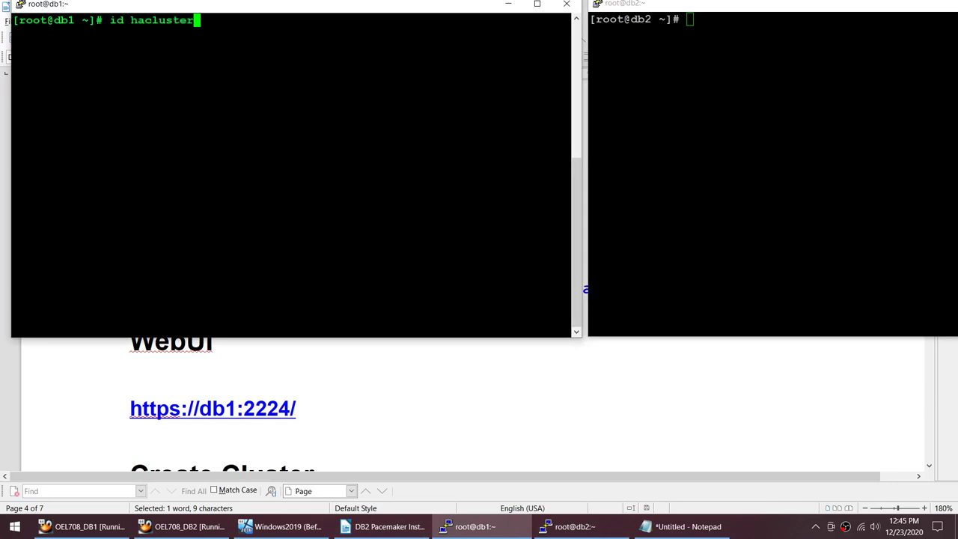
pyautogui.press('Return')
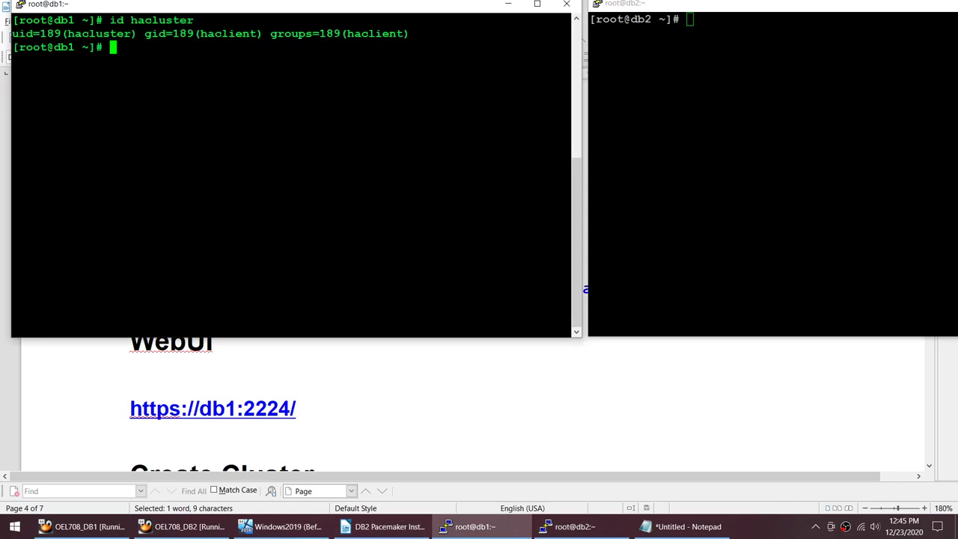
pyautogui.moveTo(110, 20); pyautogui.dragTo(231, 22)
pyautogui.hotkey('alt', 'Tab')
pyautogui.write('id hacluster')
pyautogui.press('Return')
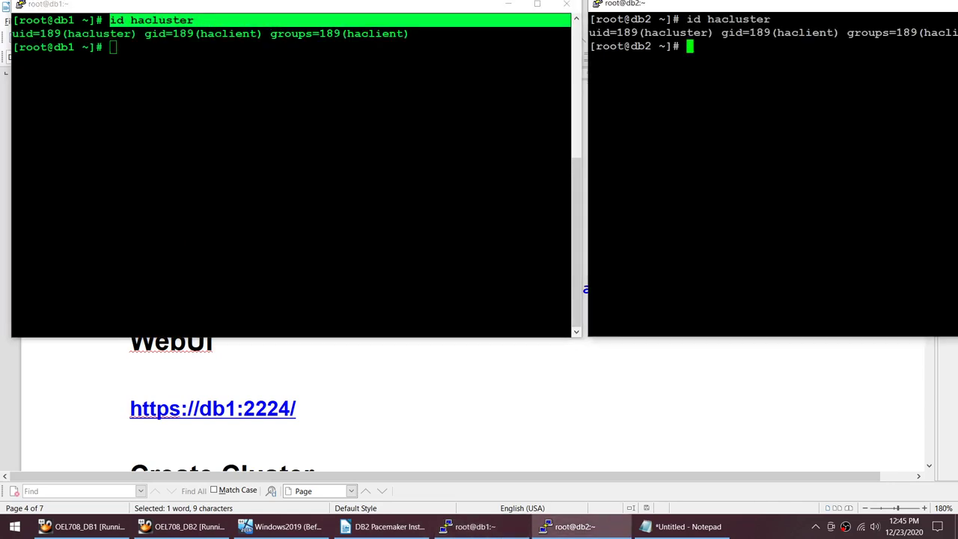
# Step: Set the hacluster user's password on db1 and db2 using the guide's 'passwd --stdin hacluster' command
pyautogui.click(396, 405)
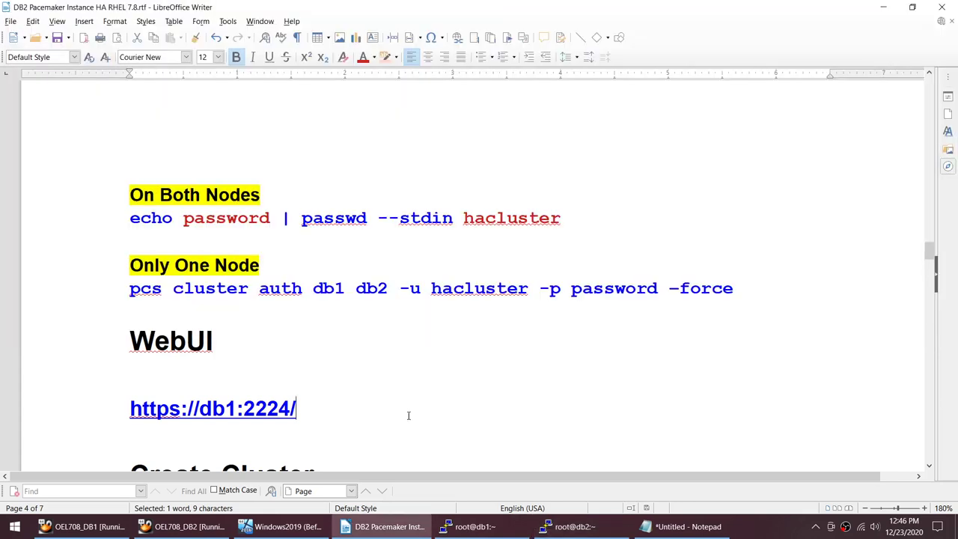
pyautogui.click(125, 218)
pyautogui.keyDown('shift'); pyautogui.click(629, 228); pyautogui.keyUp('shift')
pyautogui.hotkey('ctrl', 'c')
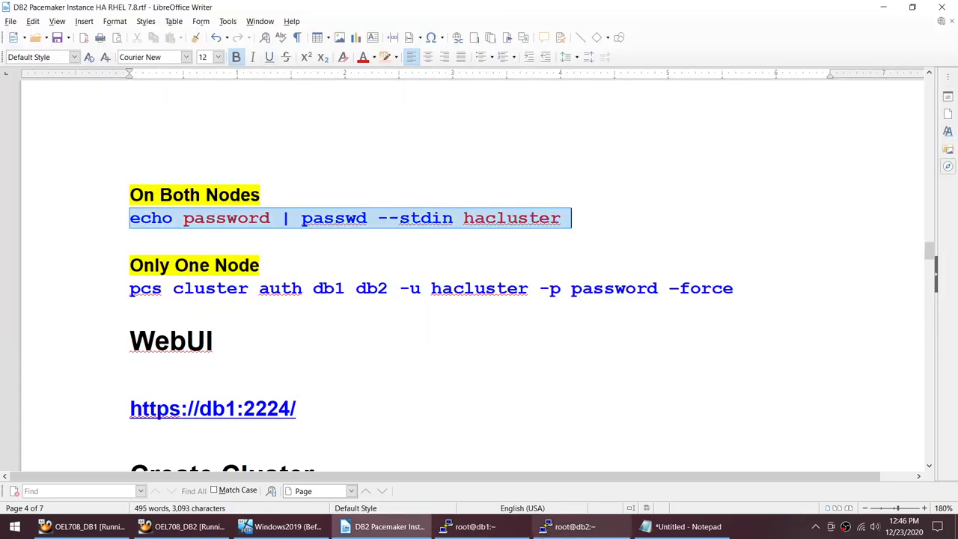
pyautogui.click(474, 524)
pyautogui.press('shift+Insert')
pyautogui.press('Return')
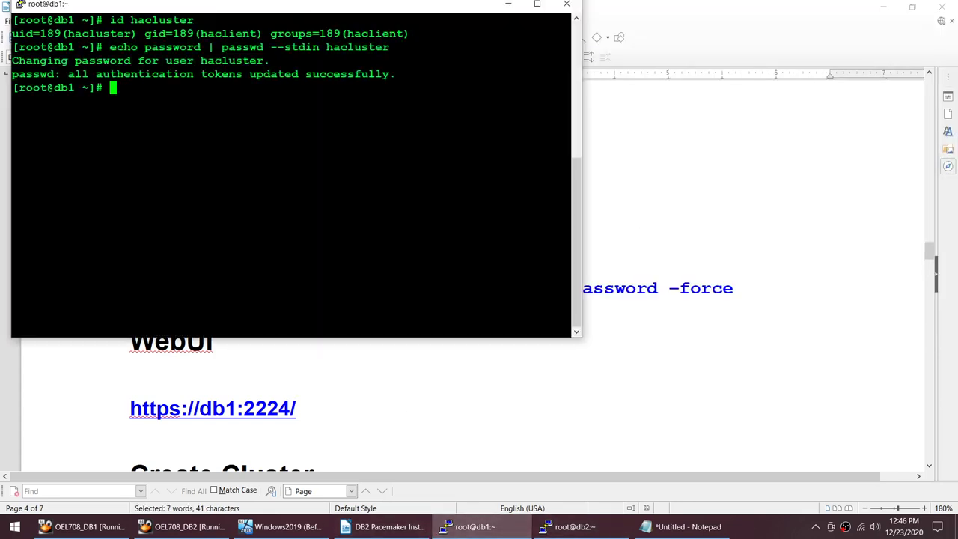
pyautogui.click(568, 526)
pyautogui.press('shift+Insert')
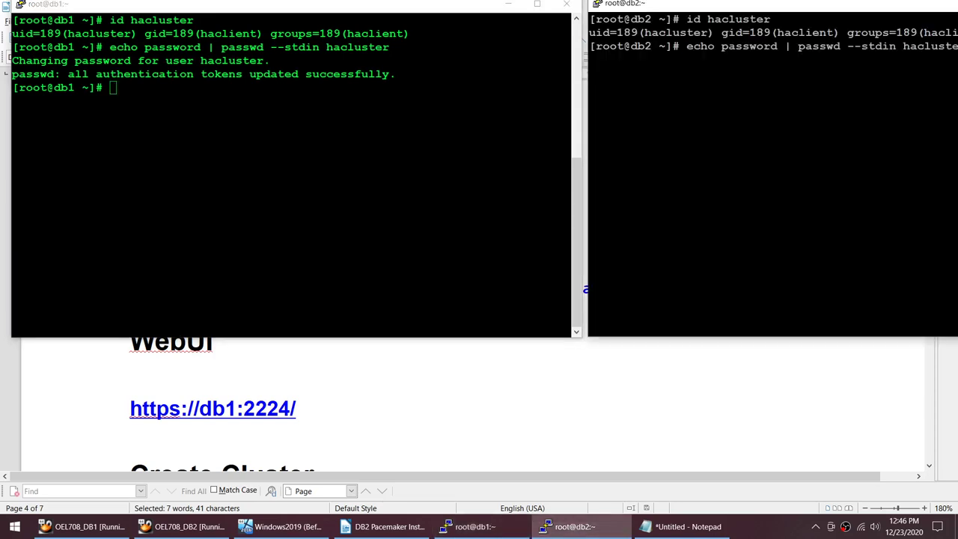
pyautogui.press('Return')
# Step: Authenticate db1 and db2 as hacluster by running 'pcs cluster auth db1 db2' from db1
pyautogui.click(565, 402)
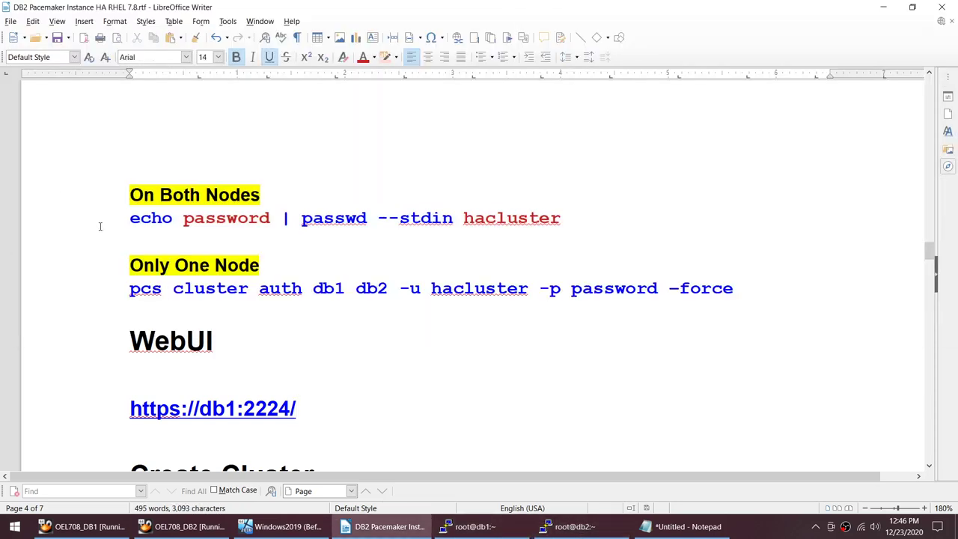
pyautogui.click(131, 289)
pyautogui.keyDown('shift'); pyautogui.click(728, 291); pyautogui.keyUp('shift')
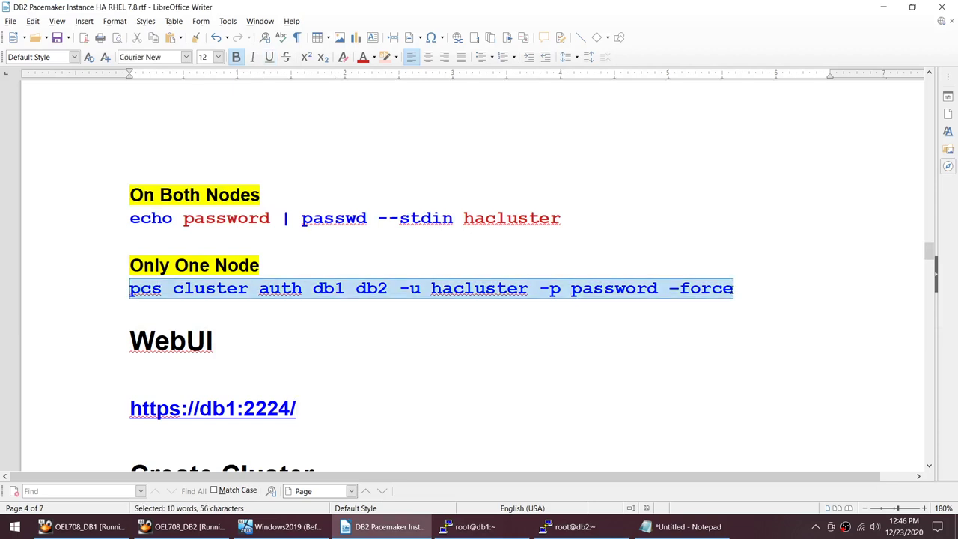
pyautogui.click(483, 527)
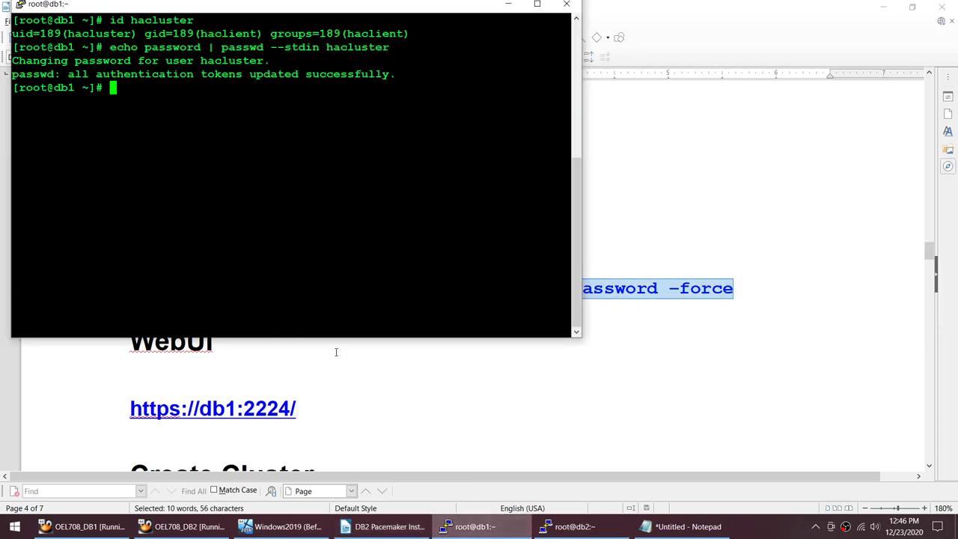
pyautogui.rightClick(329, 314)
pyautogui.press('Return')
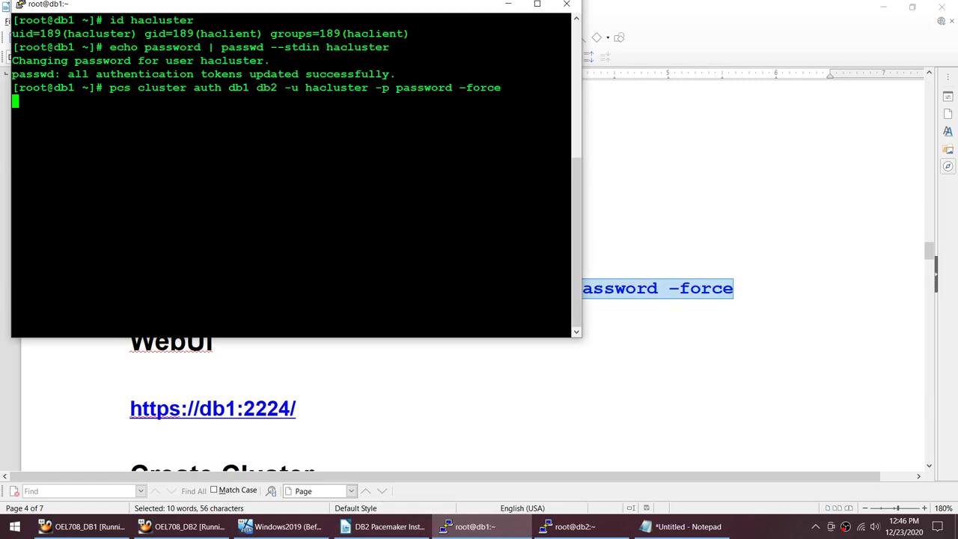
pyautogui.click(601, 355)
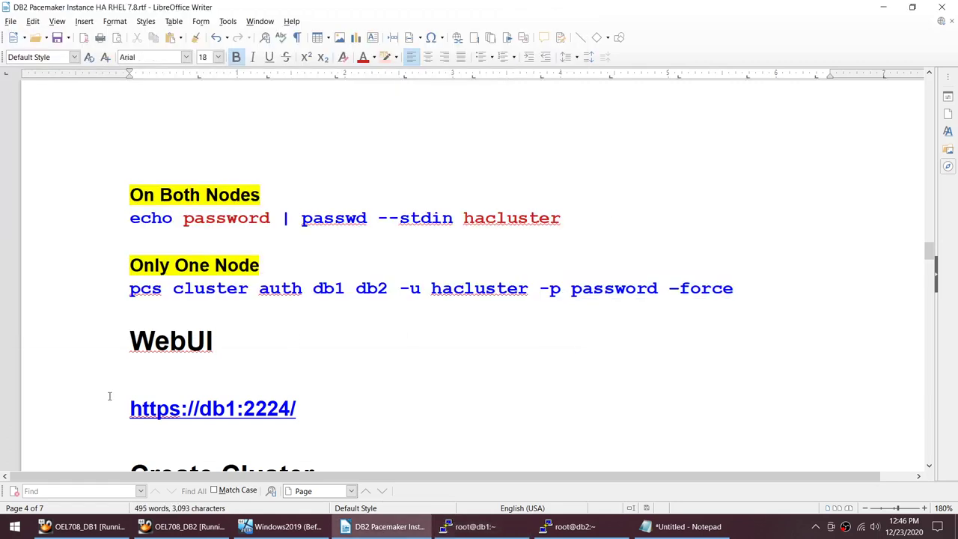
pyautogui.moveTo(325, 417); pyautogui.dragTo(109, 410)
pyautogui.hotkey('ctrl', 'c')
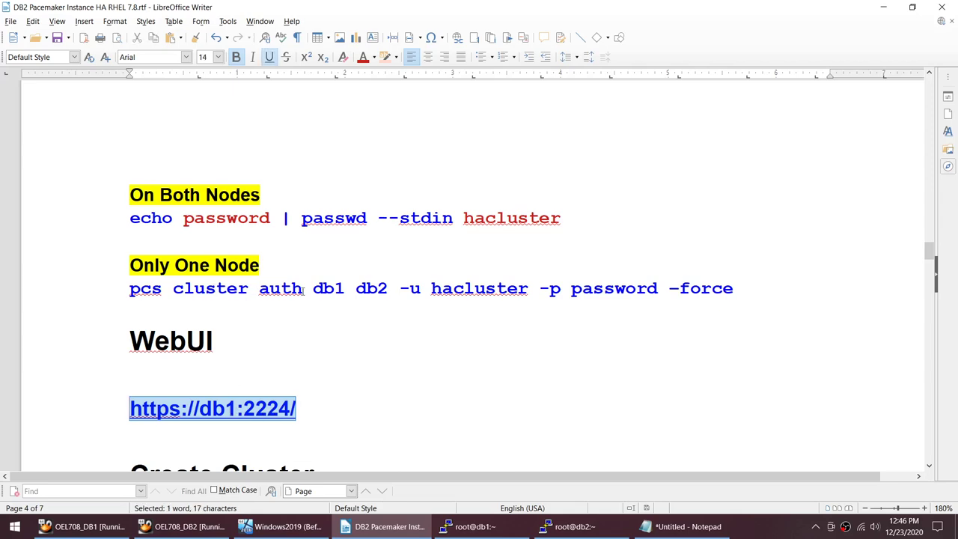
pyautogui.click(15, 529)
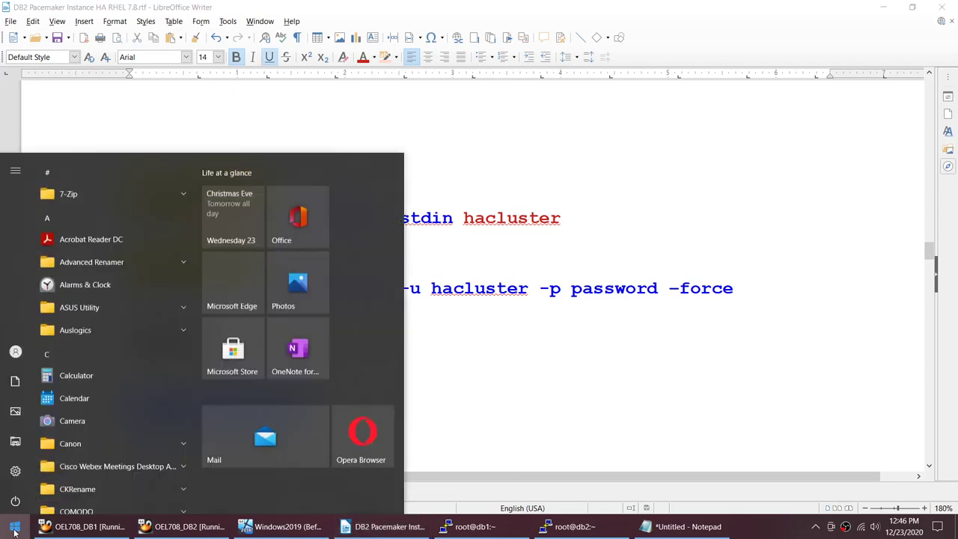
pyautogui.write('firefox')
pyautogui.press('Return')
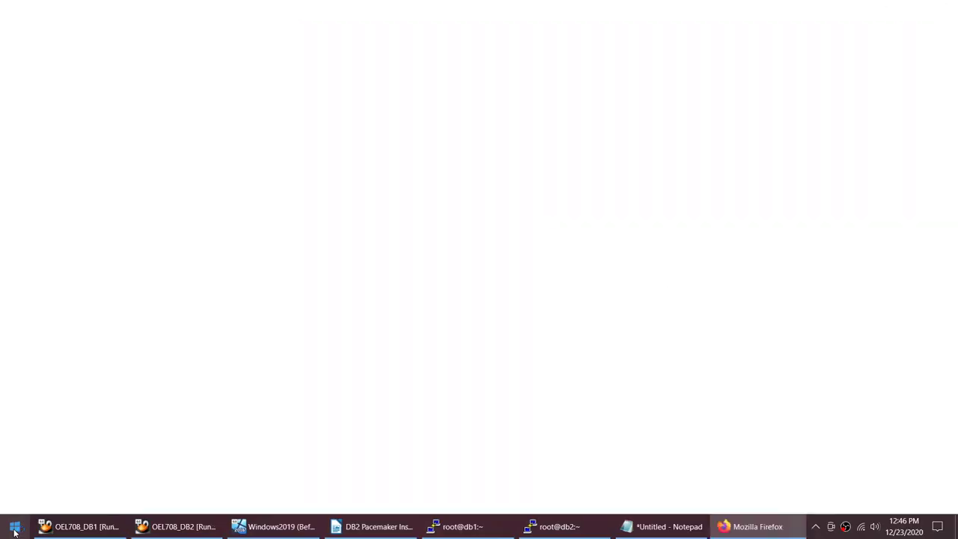
pyautogui.hotkey('ctrl', 'v')
pyautogui.press('Return')
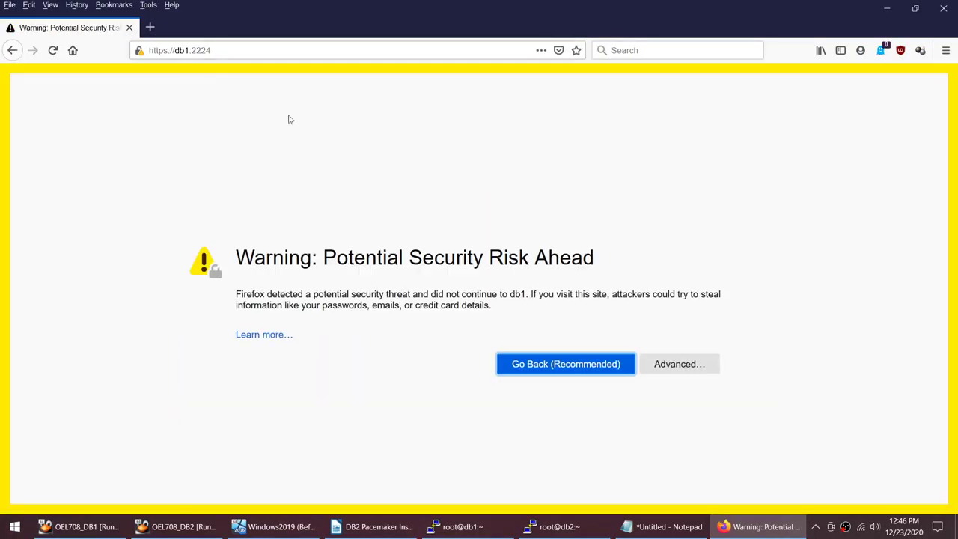
pyautogui.click(670, 365)
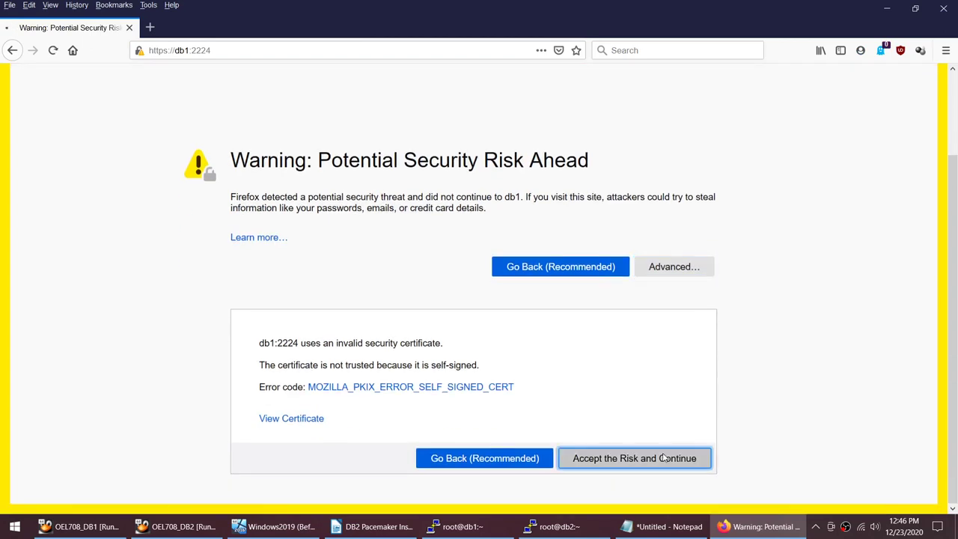
pyautogui.click(658, 458)
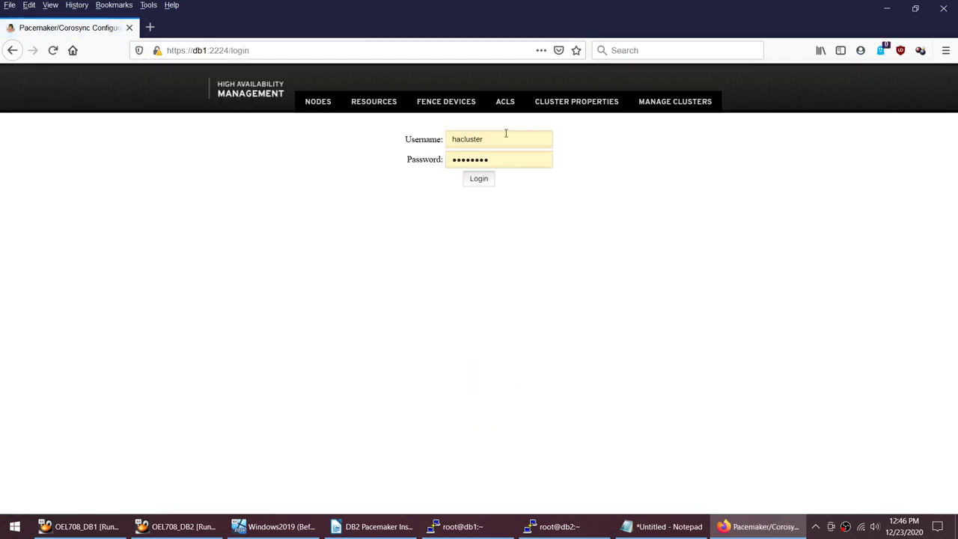
# Step: Log in to the pcsd Web UI as hacluster, replacing the autofilled password
pyautogui.click(512, 136)
pyautogui.click(502, 159)
pyautogui.moveTo(502, 160); pyautogui.dragTo(407, 159)
pyautogui.press('BackSpace')
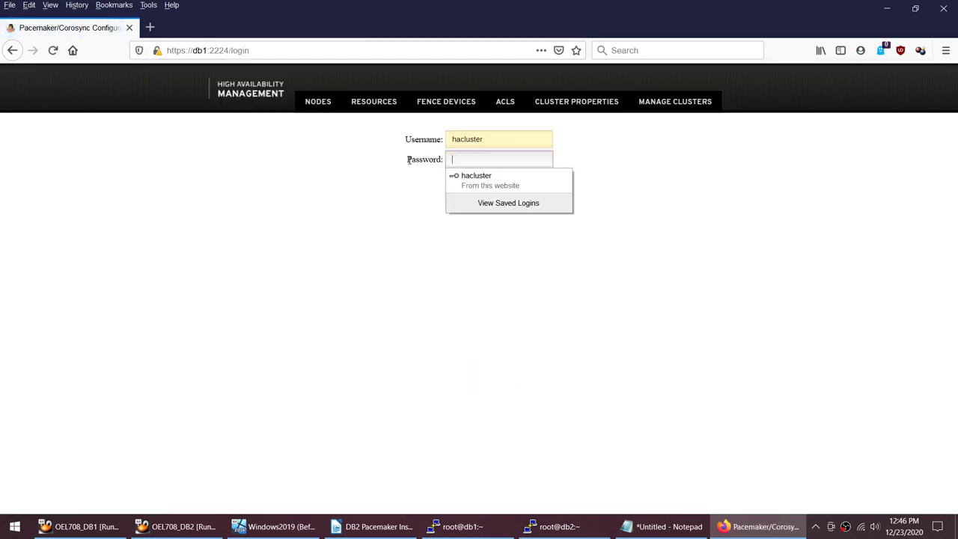
pyautogui.click(664, 526)
pyautogui.click(554, 526)
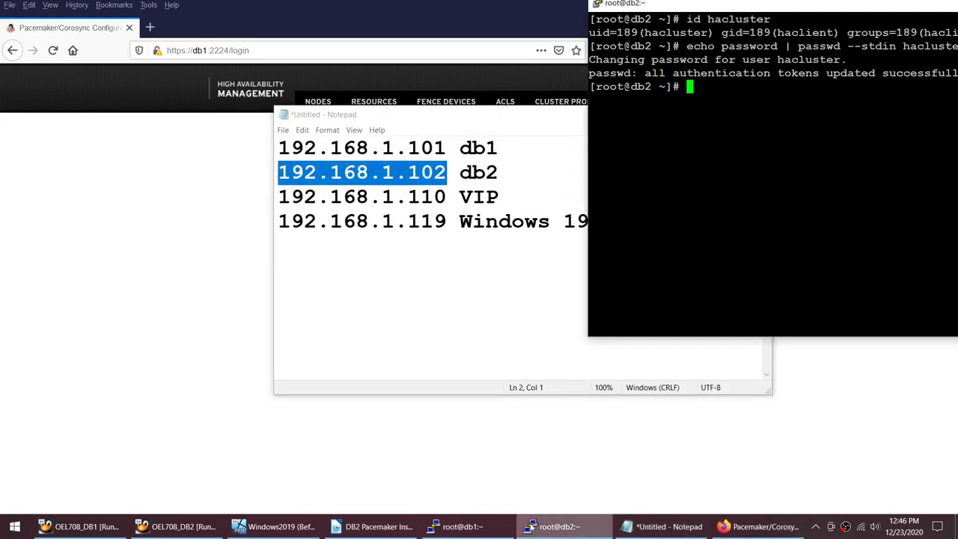
pyautogui.click(374, 526)
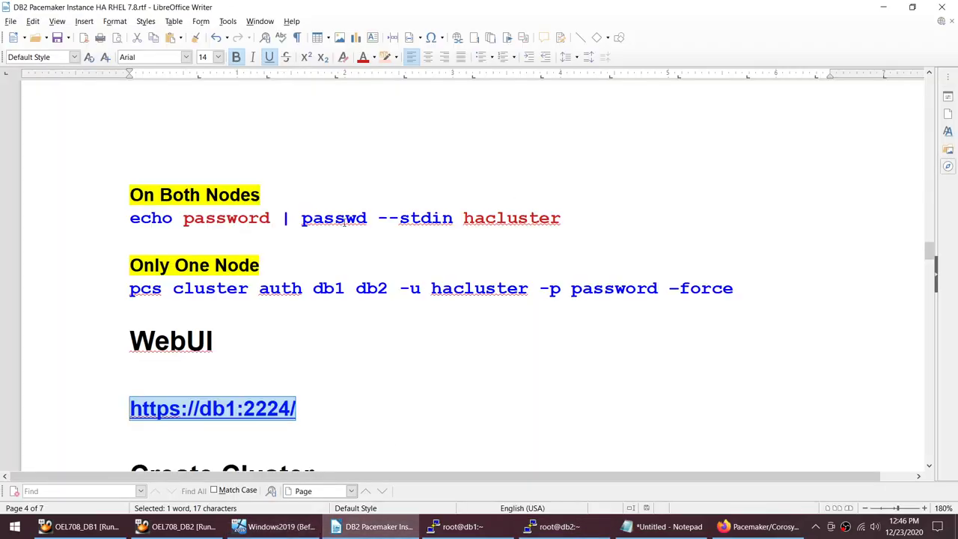
pyautogui.doubleClick(226, 218)
pyautogui.click(760, 526)
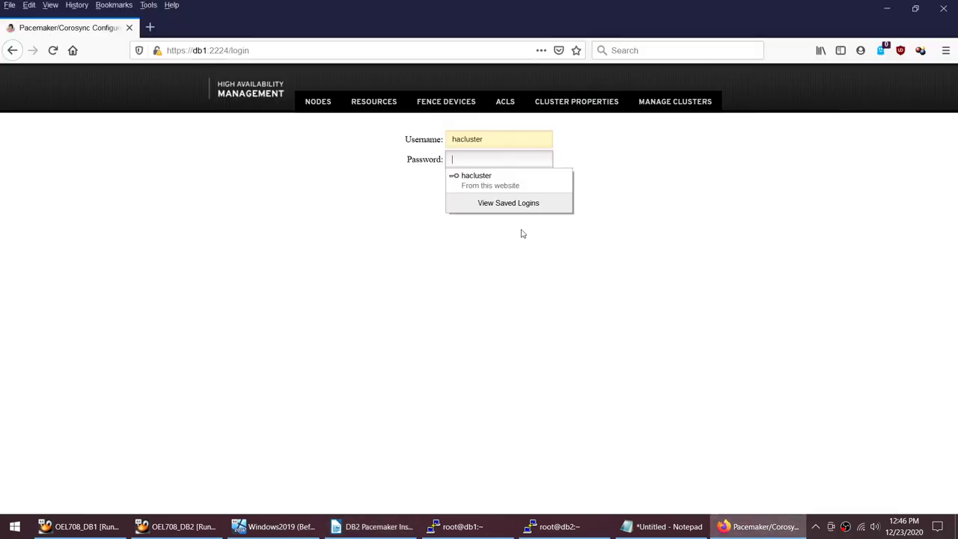
pyautogui.click(504, 175)
pyautogui.click(490, 179)
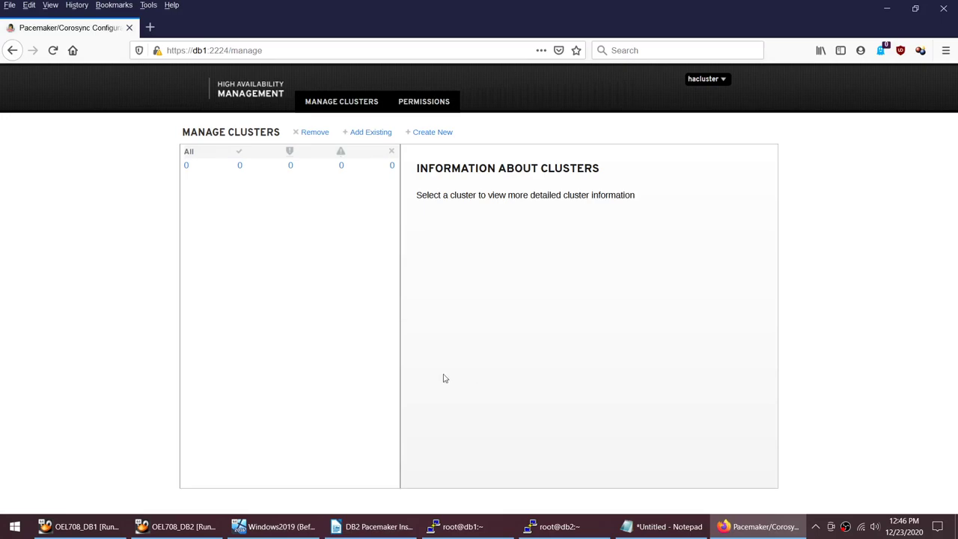
# Step: Select the pcs cluster setup line in the guide and return to the Manage Clusters page
pyautogui.click(374, 526)
pyautogui.scroll(-4, 404, 314)
pyautogui.scroll(1, 404, 315)
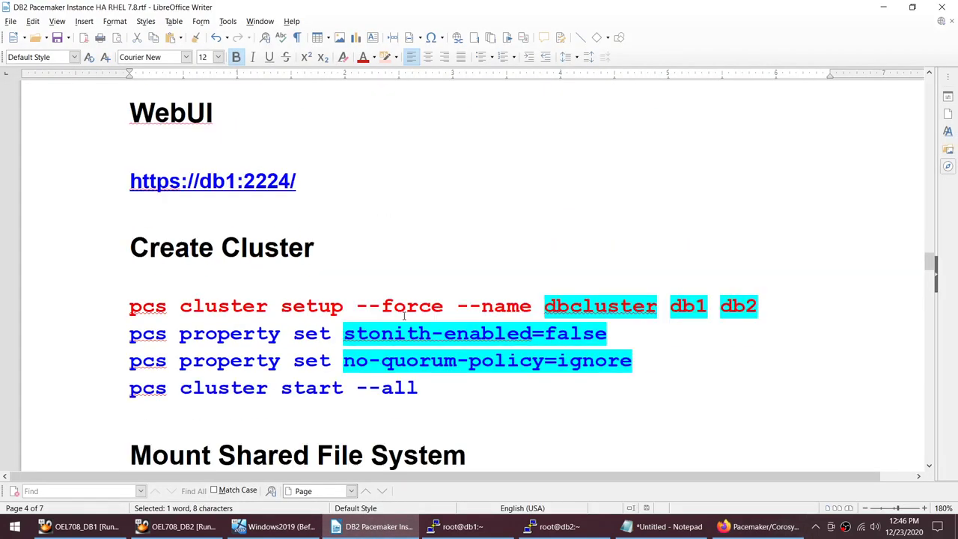
pyautogui.click(766, 310)
pyautogui.hotkey('shift', 'Home')
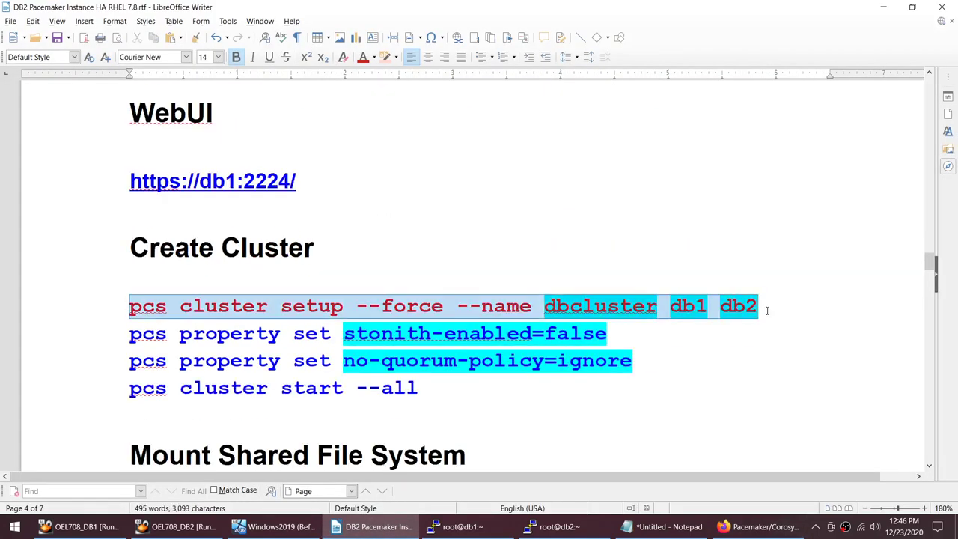
pyautogui.hotkey('alt', 'Tab')
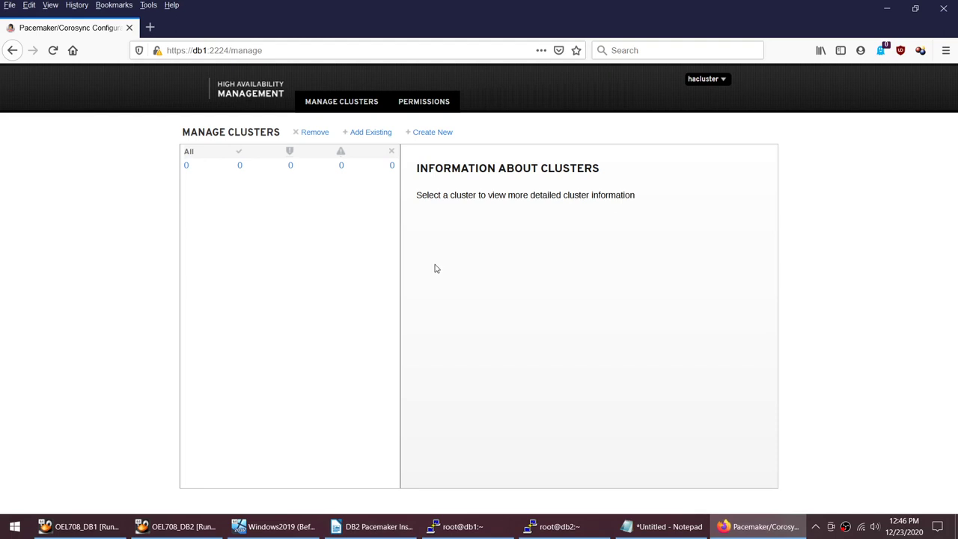
# Step: Define a new cluster named dbcluster with nodes db1 and db2
pyautogui.click(432, 132)
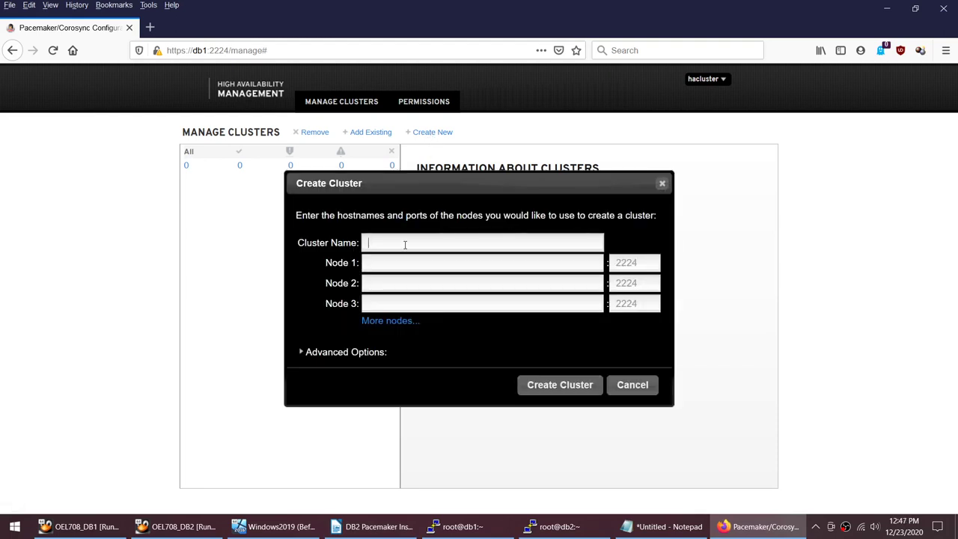
pyautogui.write('dbc')
pyautogui.write('lsu')
pyautogui.press('BackSpace')
pyautogui.press('BackSpace')
pyautogui.write('uster')
pyautogui.click(400, 263)
pyautogui.write('db1')
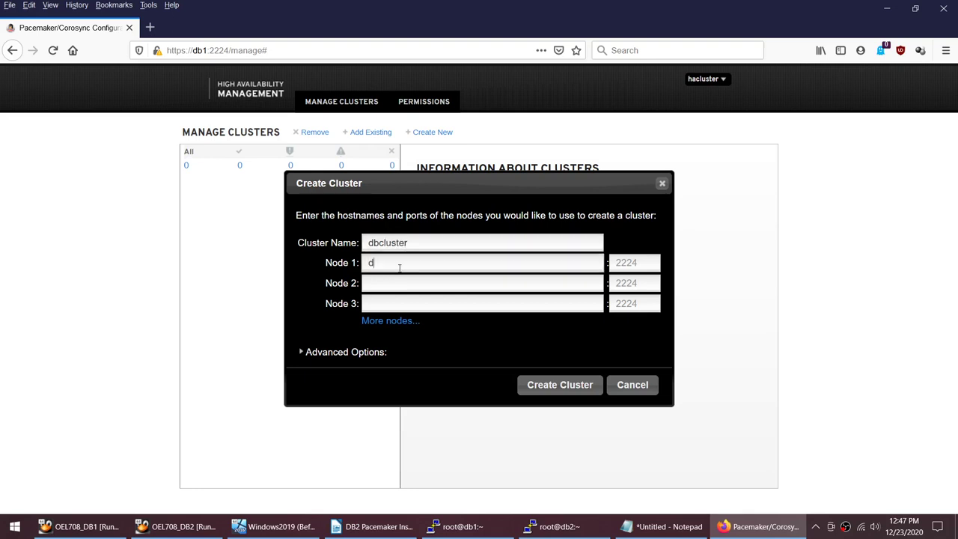
pyautogui.click(402, 278)
pyautogui.write('db2')
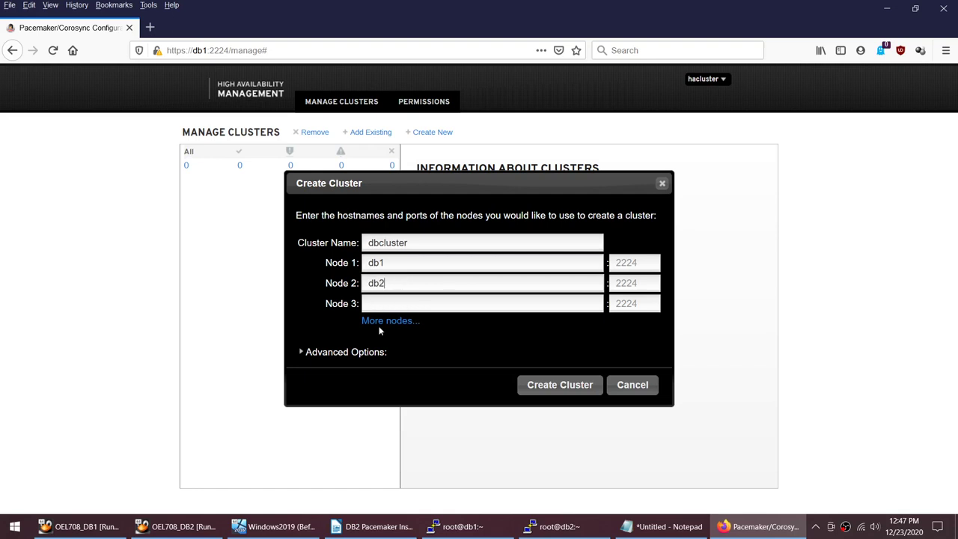
pyautogui.click(569, 391)
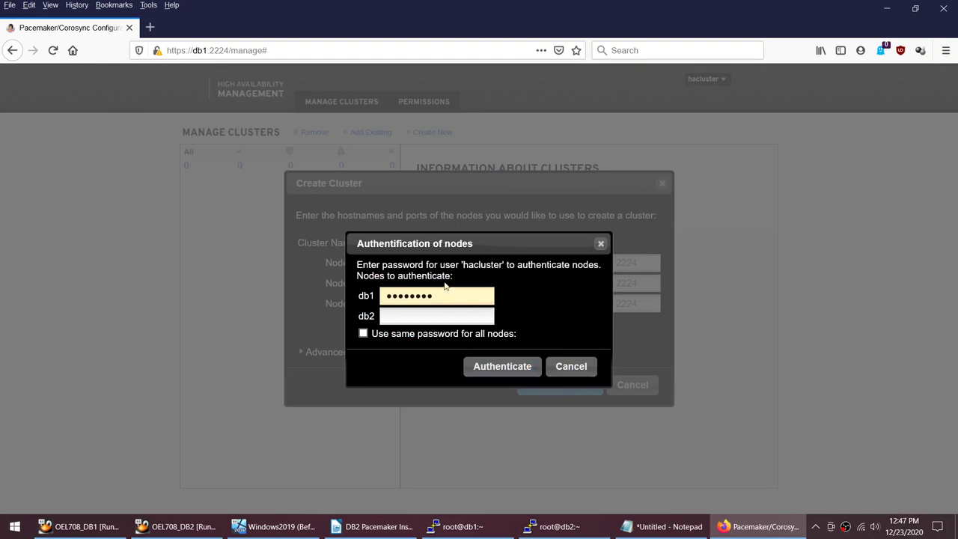
# Step: Authenticate both nodes using one shared hacluster password
pyautogui.doubleClick(482, 265)
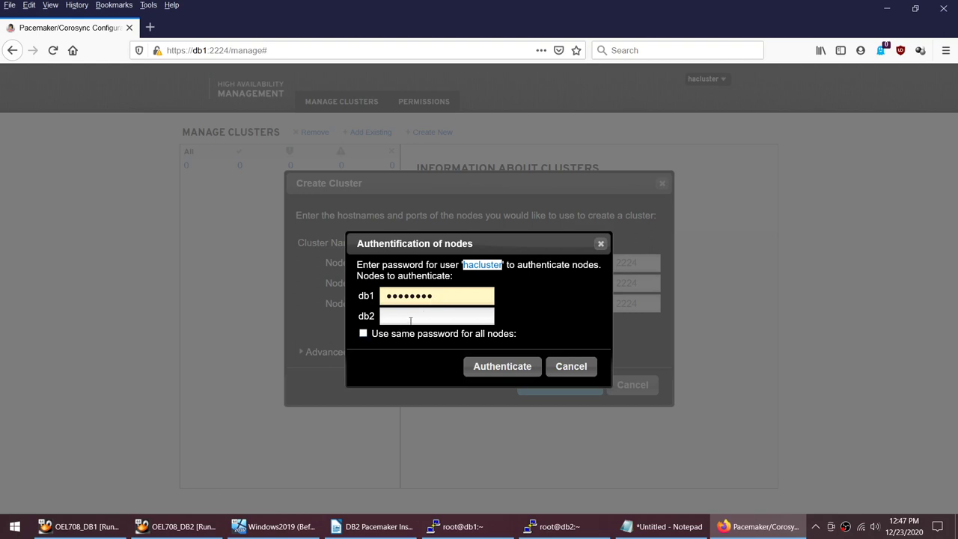
pyautogui.click(363, 333)
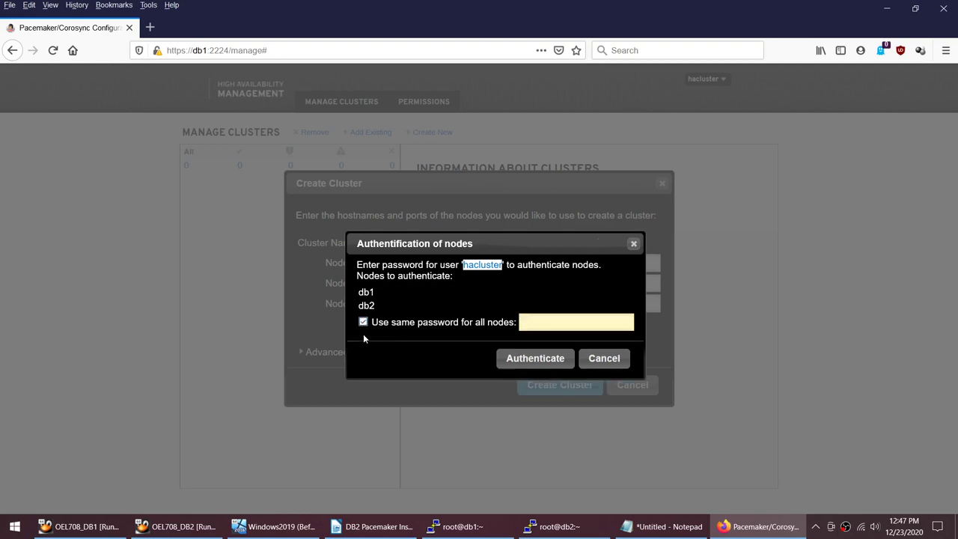
pyautogui.click(561, 321)
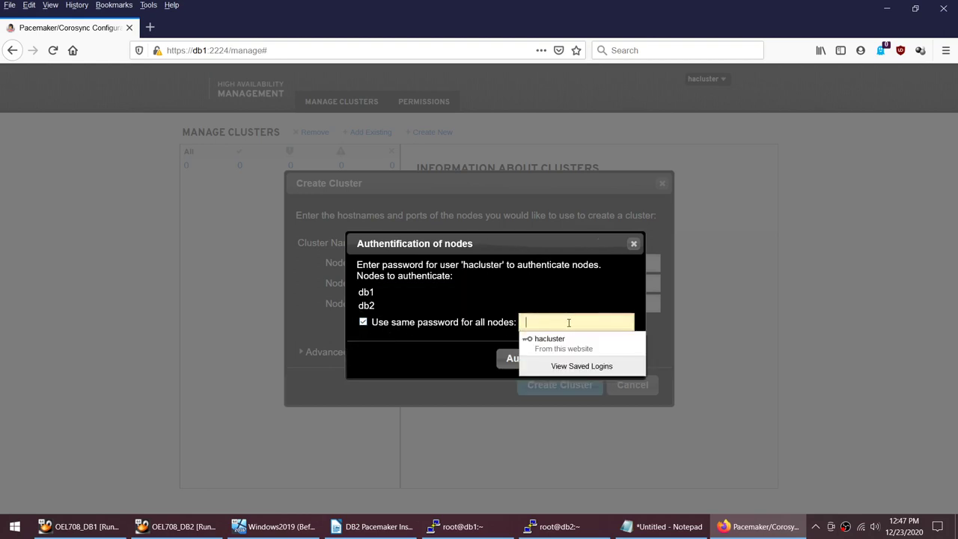
pyautogui.write('password')
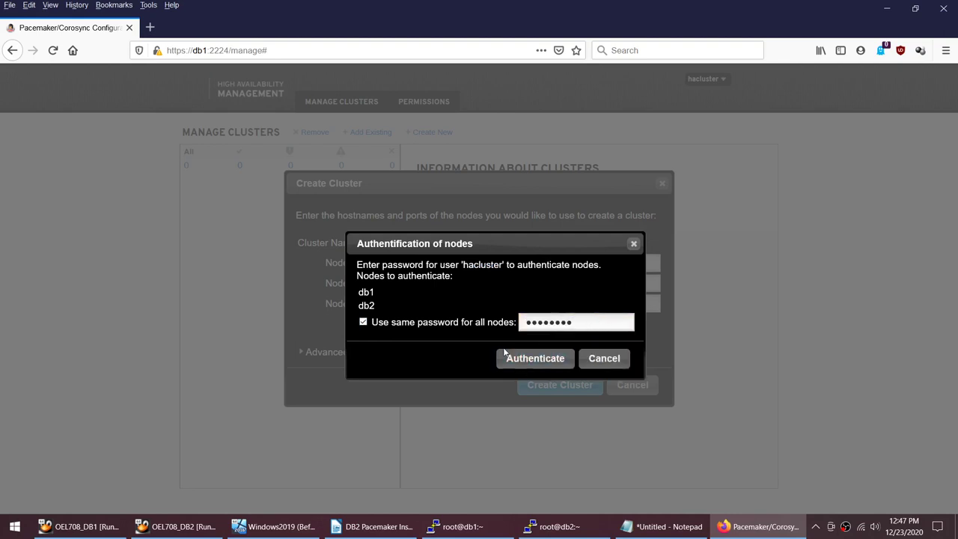
pyautogui.click(522, 363)
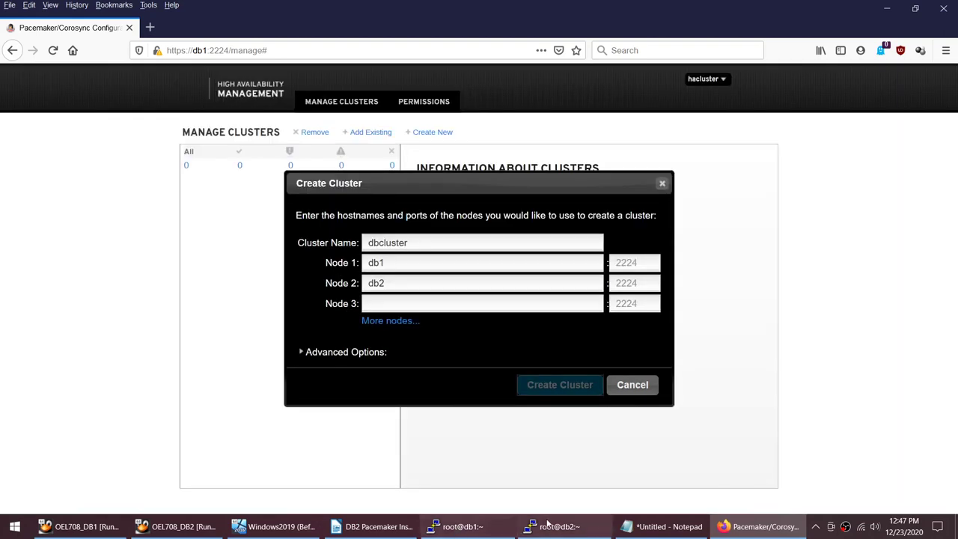
# Step: Run pcs status on db2 repeatedly until it reports dbcluster with two configured nodes
pyautogui.click(548, 525)
pyautogui.write('pc')
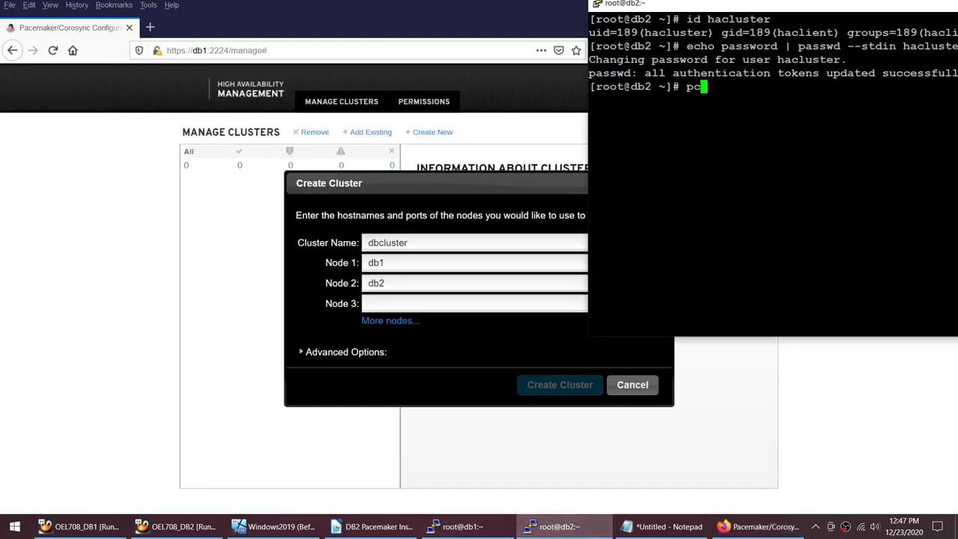
pyautogui.write('s status')
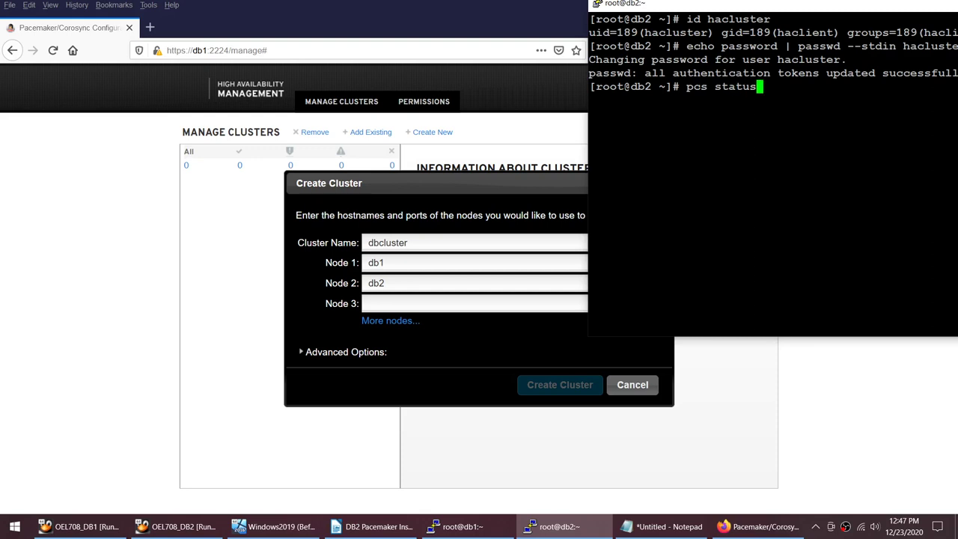
pyautogui.press('Return')
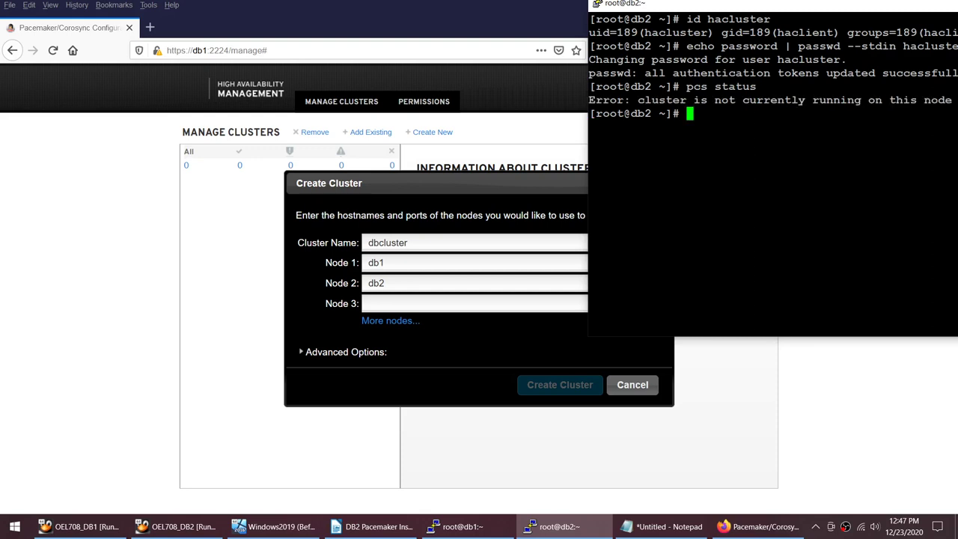
pyautogui.press('Up')
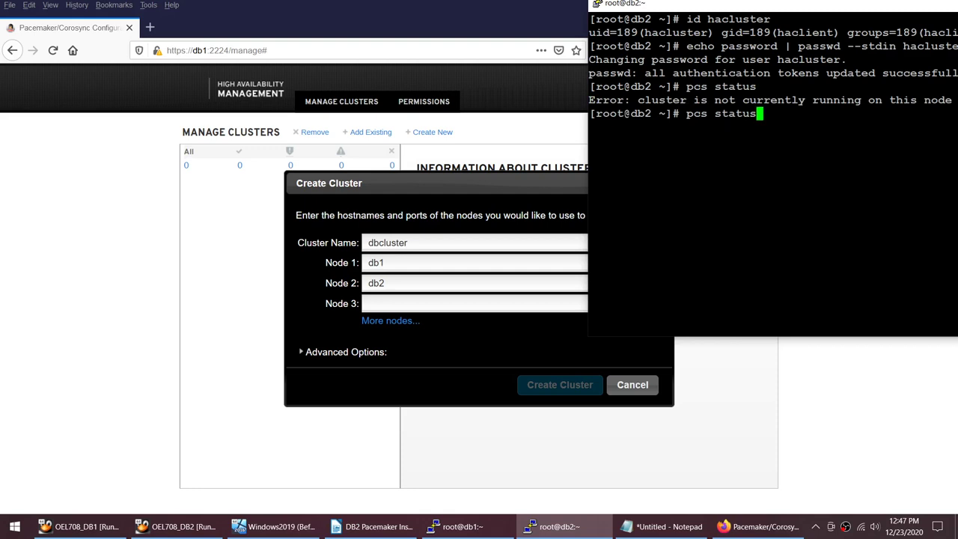
pyautogui.press('Return')
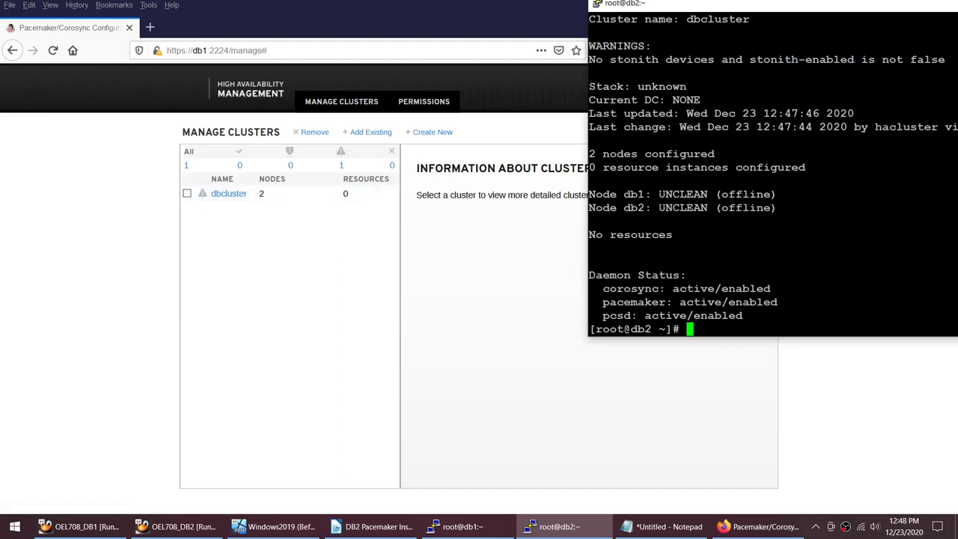
pyautogui.press('Up')
pyautogui.press('Return')
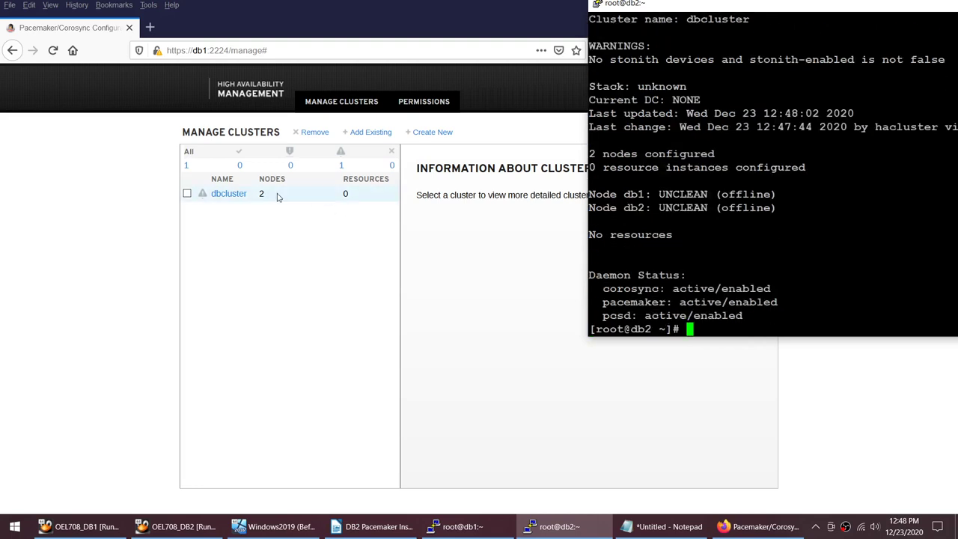
pyautogui.click(237, 197)
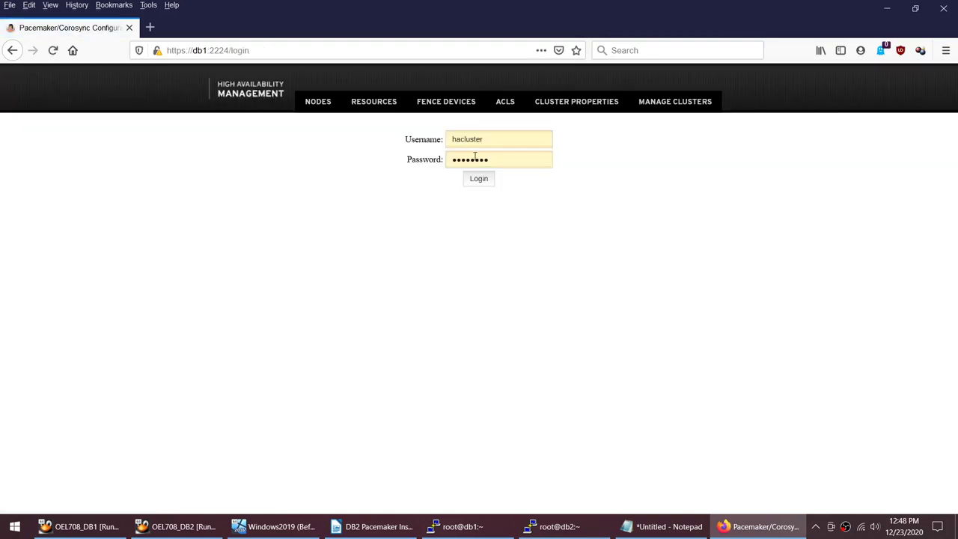
# Step: Log back in, open dbcluster, and view node db2 on its Nodes page
pyautogui.click(482, 183)
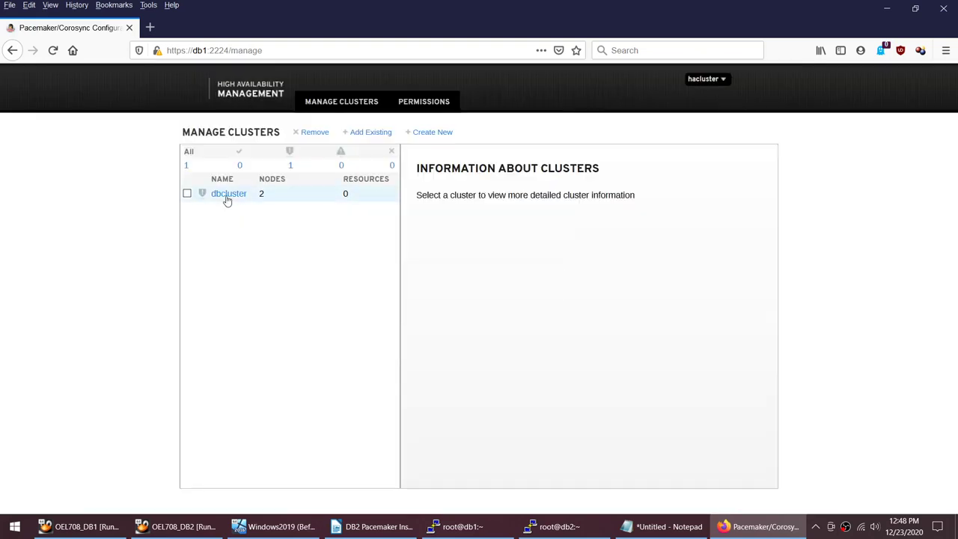
pyautogui.click(226, 196)
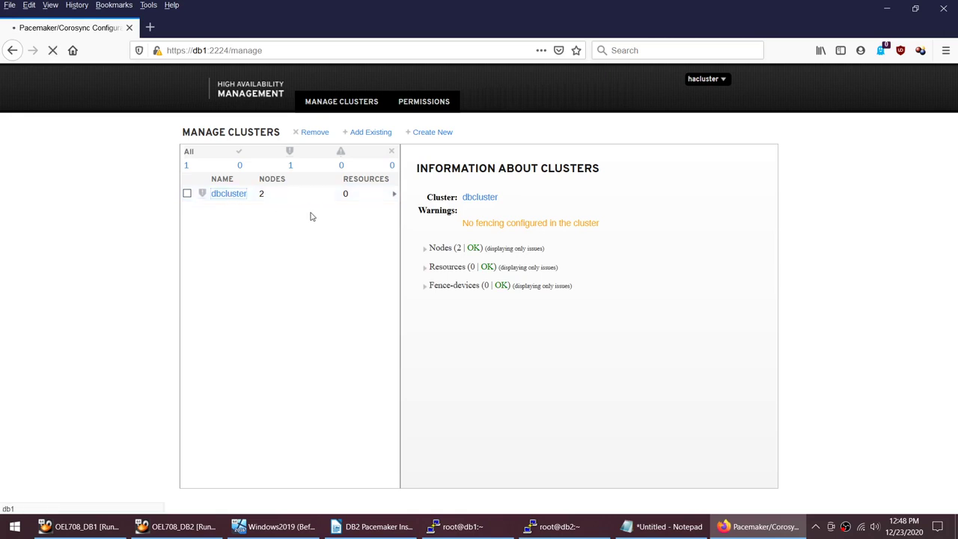
pyautogui.click(553, 526)
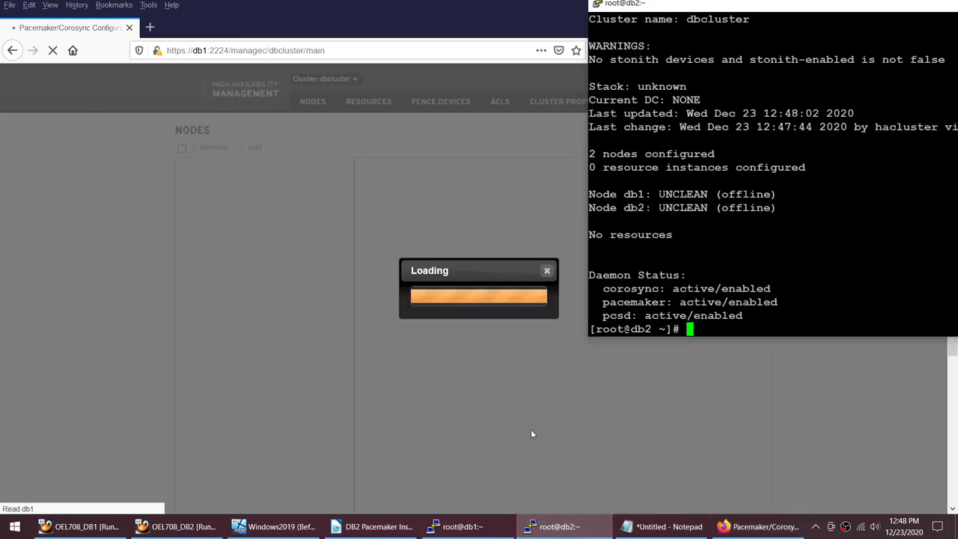
pyautogui.click(481, 528)
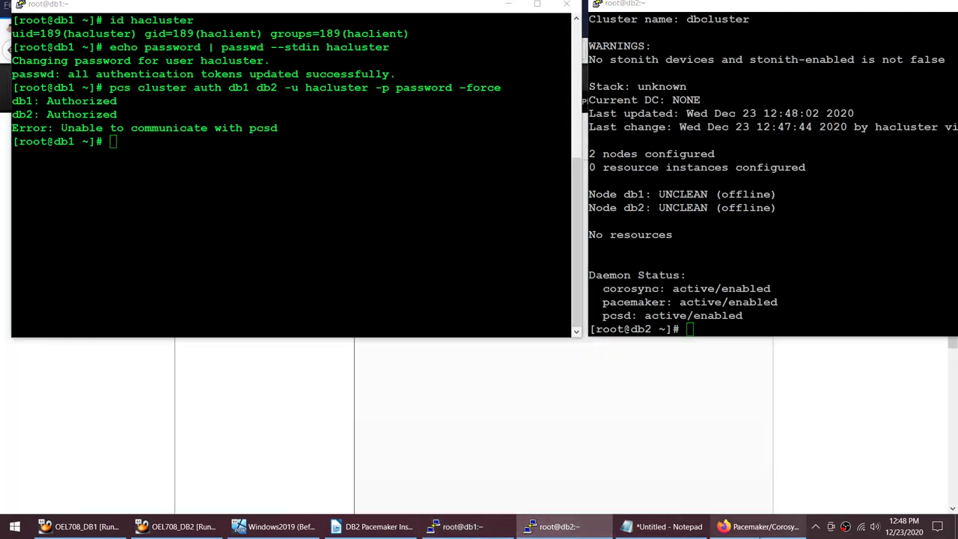
pyautogui.click(757, 526)
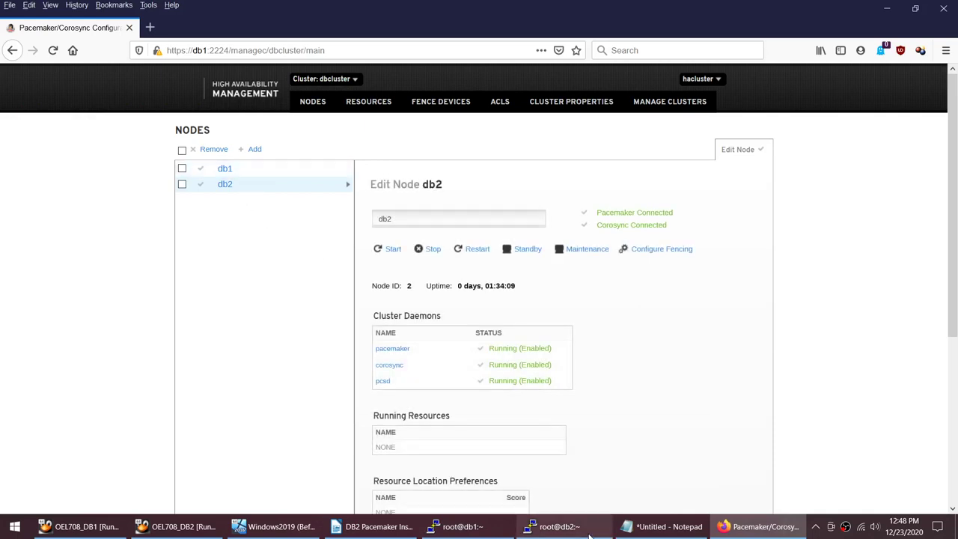
pyautogui.click(553, 526)
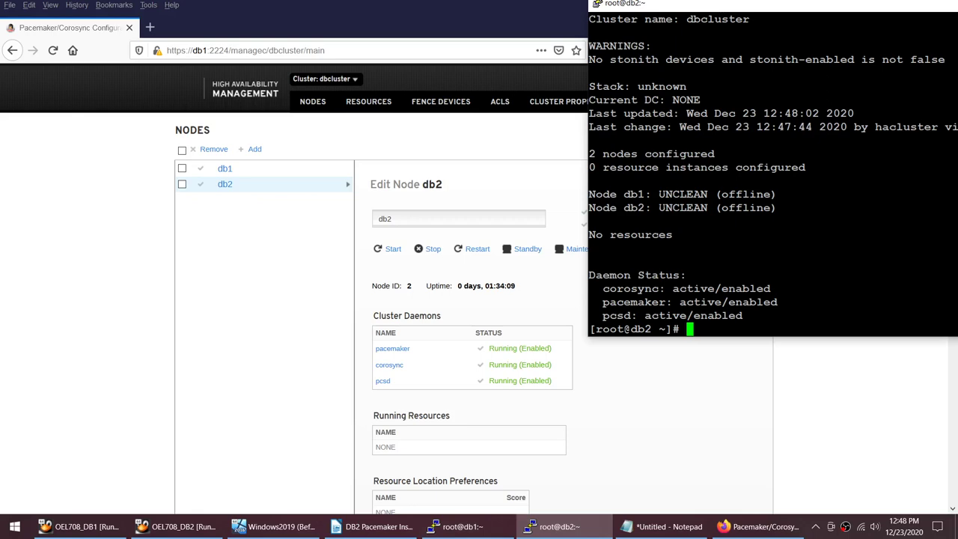
# Step: Re-run pcs status on db2 and run the same command on db1
pyautogui.press('Up')
pyautogui.press('Return')
pyautogui.scroll(4, 773, 168)
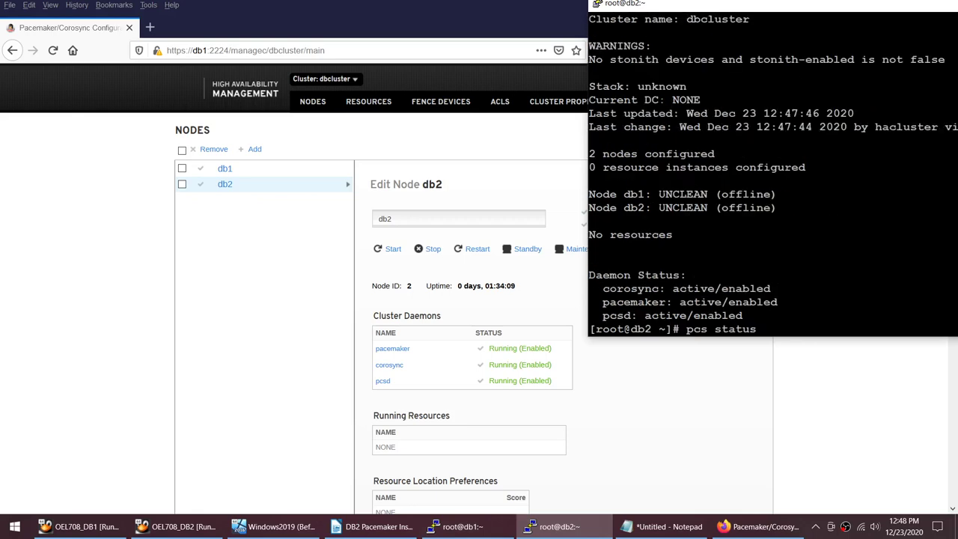
pyautogui.scroll(4, 773, 169)
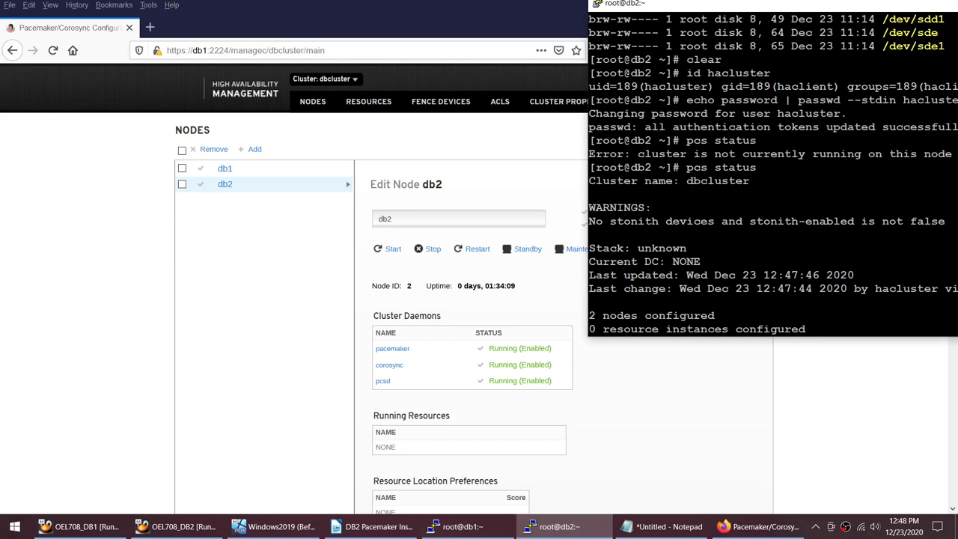
pyautogui.moveTo(687, 140); pyautogui.dragTo(771, 140)
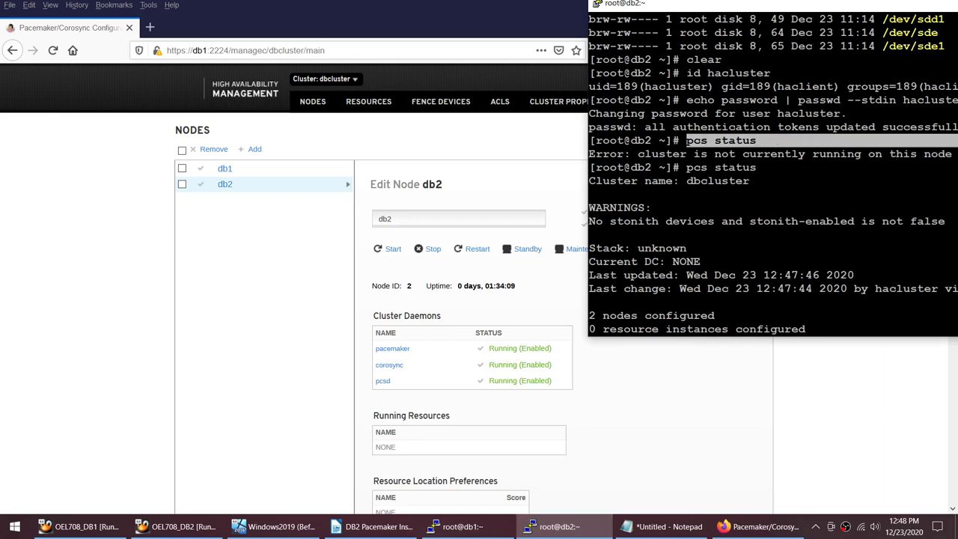
pyautogui.rightClick(771, 139)
pyautogui.click(471, 532)
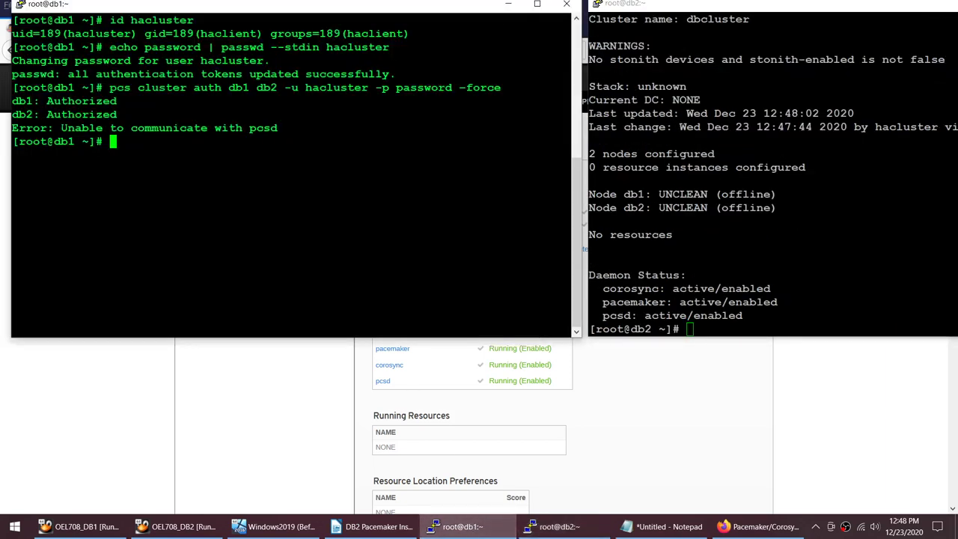
pyautogui.write('pcs status')
pyautogui.press('Return')
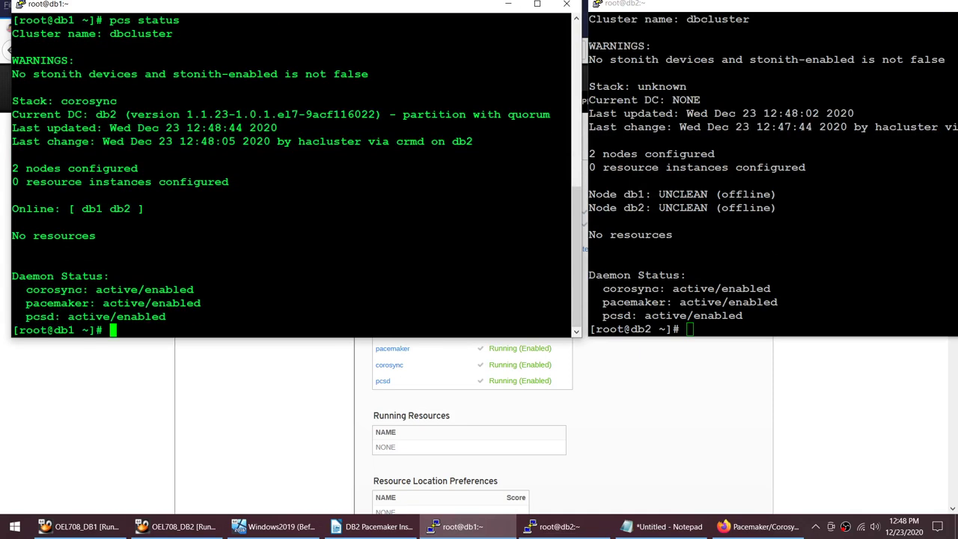
# Step: Compare both status outputs: db1 and db2 online with quorum and no resources configured
pyautogui.hotkey('alt', 'Tab')
pyautogui.moveTo(665, 193); pyautogui.dragTo(770, 194)
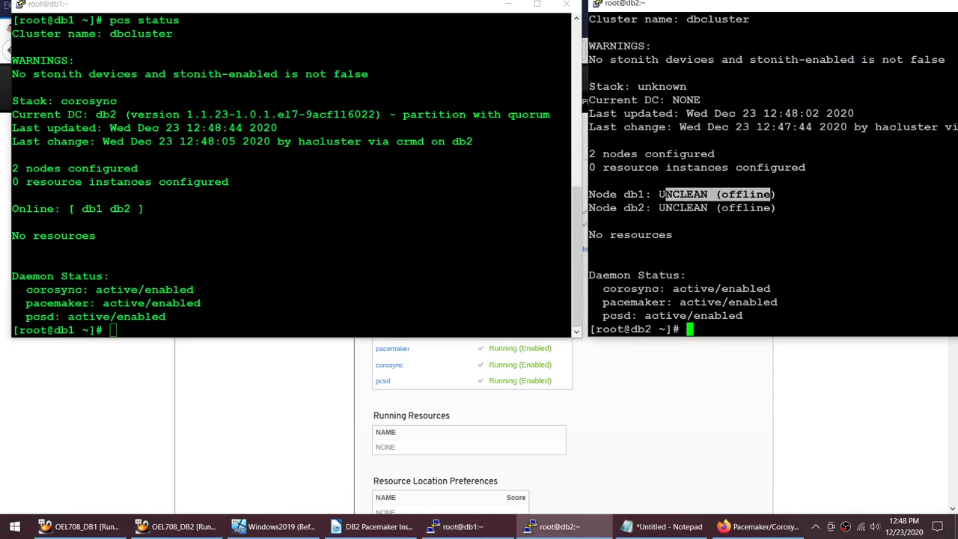
pyautogui.doubleClick(745, 207)
pyautogui.moveTo(144, 209); pyautogui.dragTo(19, 210)
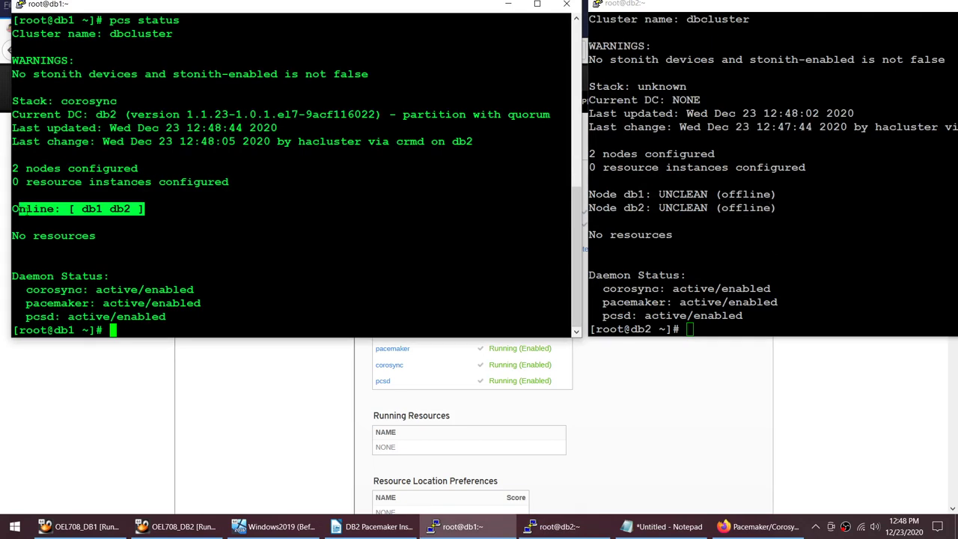
pyautogui.click(19, 209)
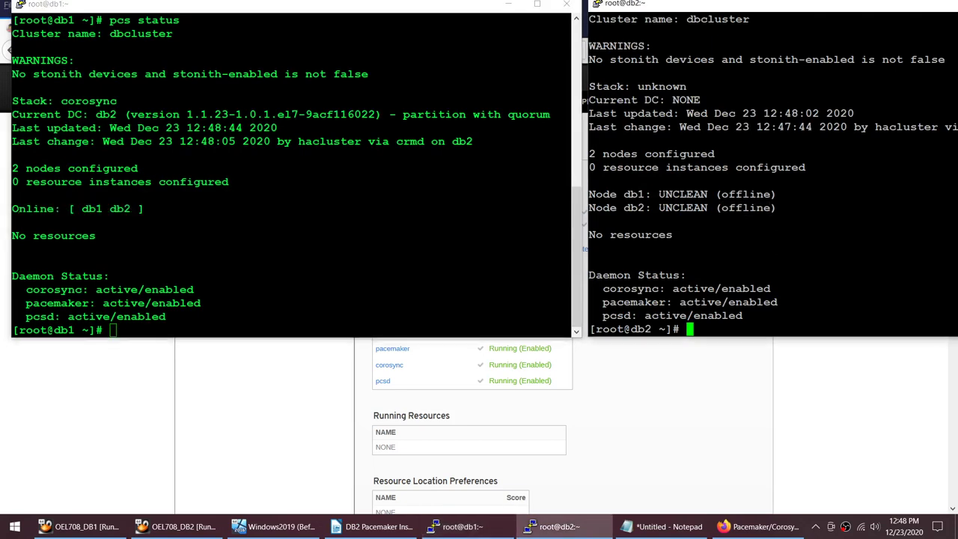
pyautogui.doubleClick(598, 247)
pyautogui.moveTo(591, 245); pyautogui.dragTo(613, 229)
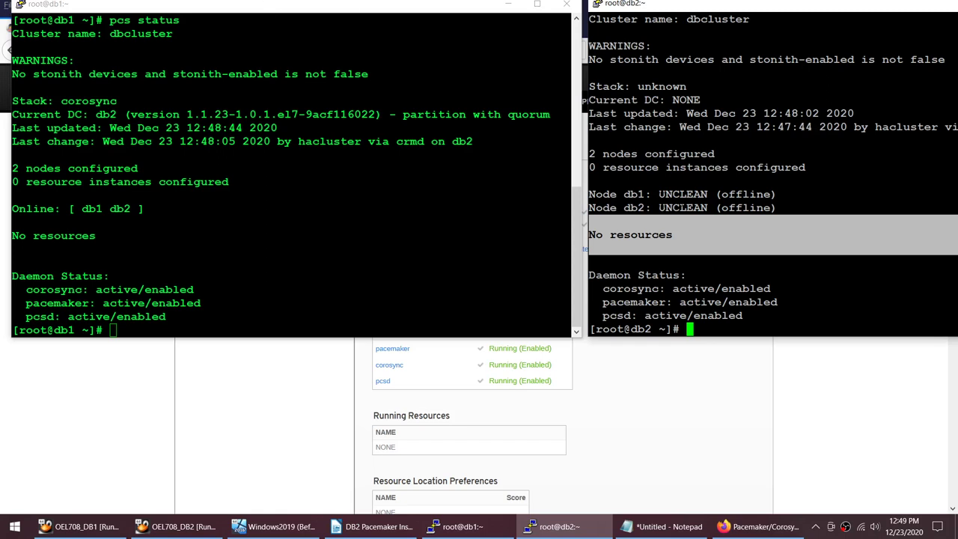
pyautogui.scroll(10, 771, 172)
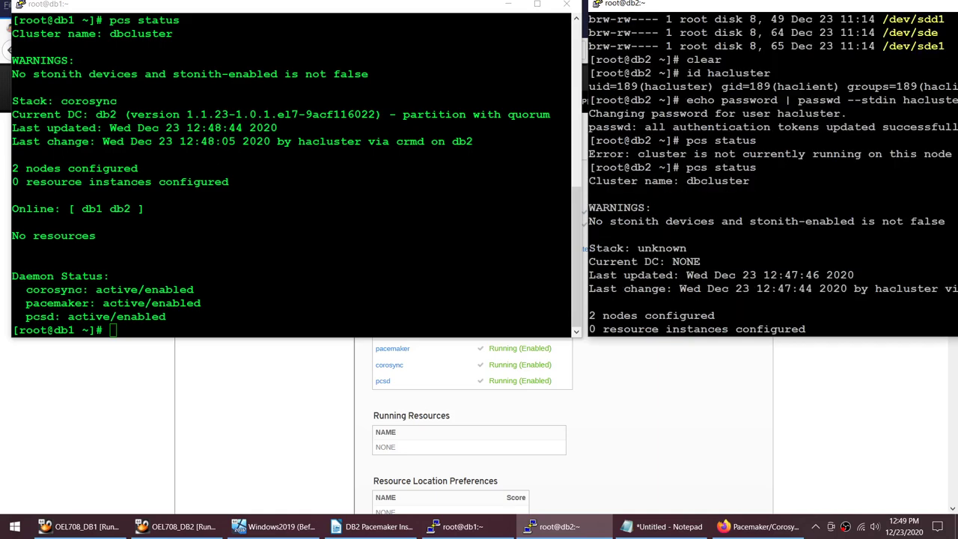
pyautogui.scroll(-10, 770, 172)
pyautogui.moveTo(623, 194); pyautogui.dragTo(775, 207)
pyautogui.moveTo(88, 209); pyautogui.dragTo(570, 209)
pyautogui.click(765, 458)
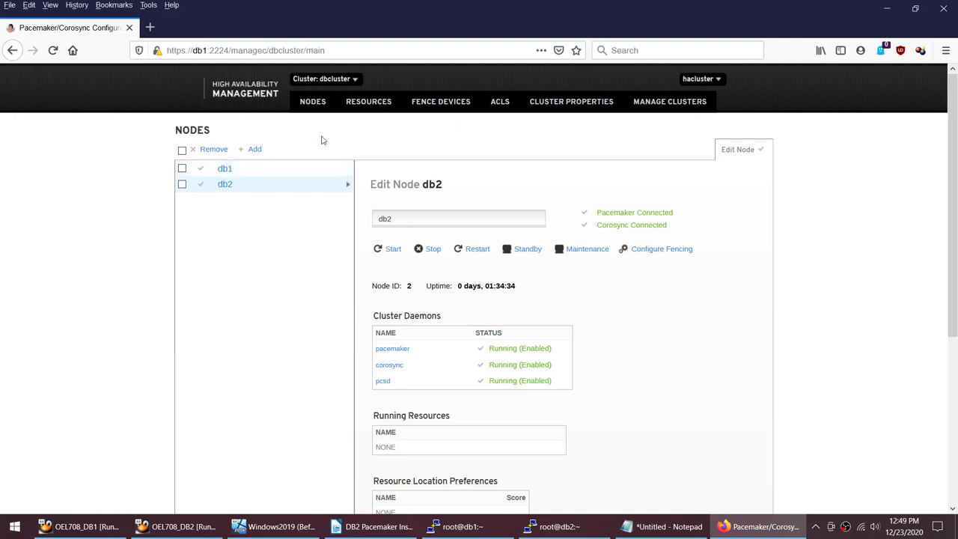
# Step: Confirm 'NO RESOURCES IN CLUSTER' on the Resources page and via 'pcs resource' on db2
pyautogui.click(368, 101)
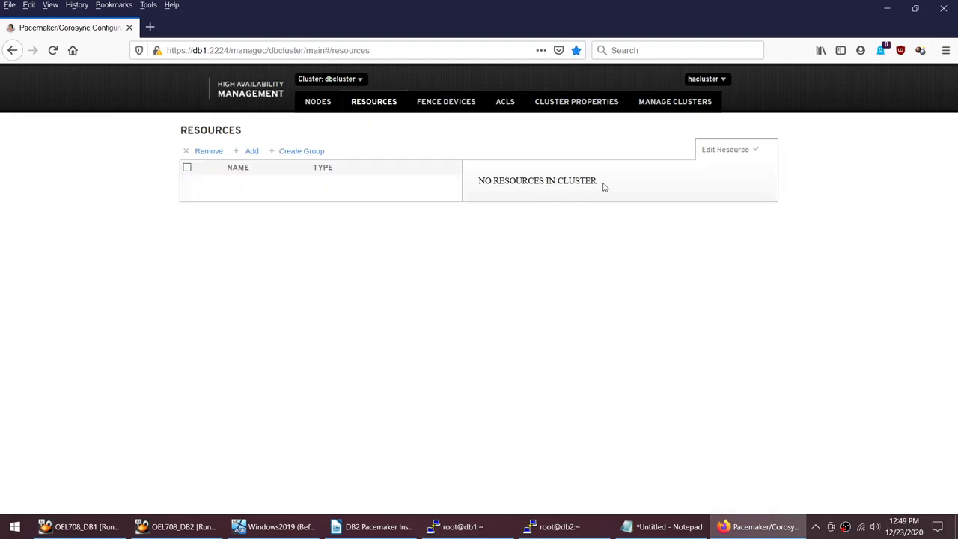
pyautogui.moveTo(603, 186); pyautogui.dragTo(479, 183)
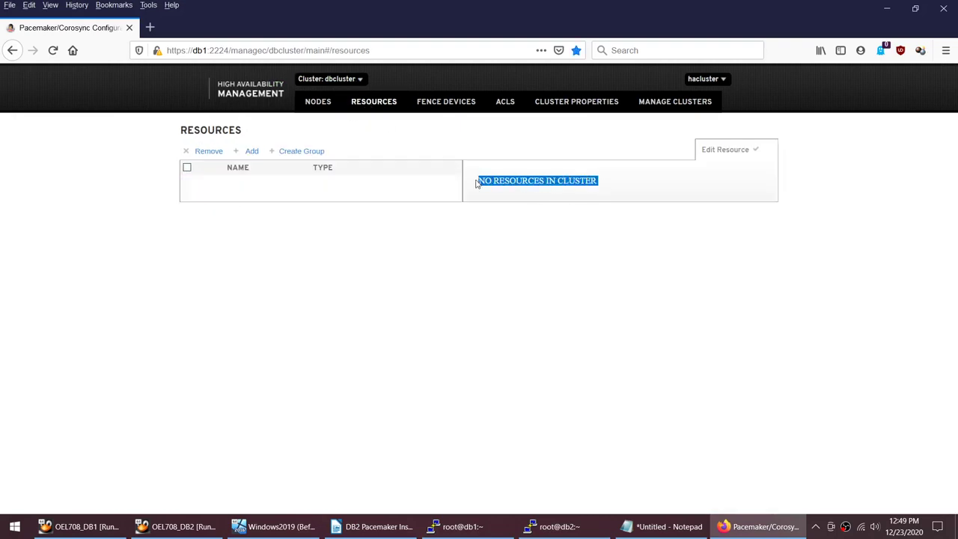
pyautogui.click(554, 526)
pyautogui.moveTo(954, 234); pyautogui.dragTo(586, 242)
pyautogui.write('clear')
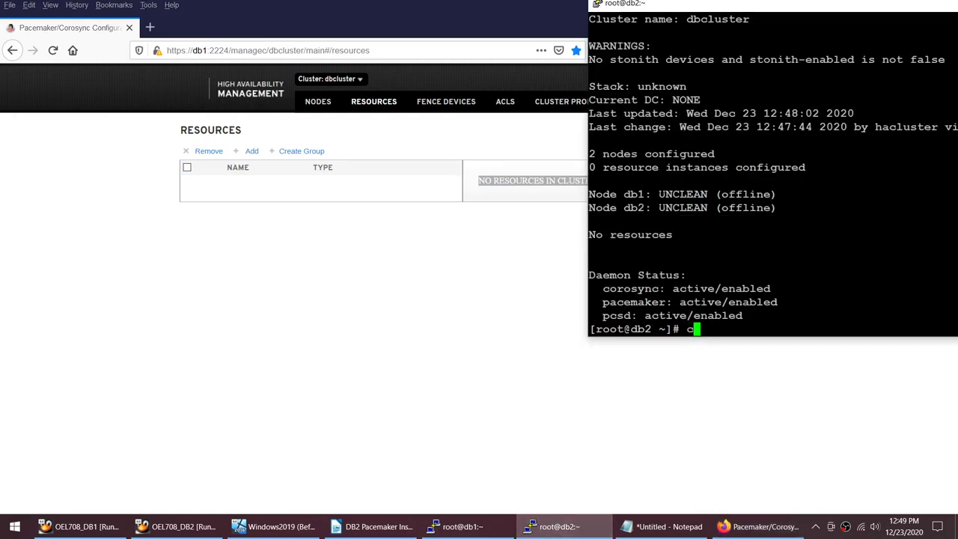
pyautogui.press('Return')
pyautogui.write('pcs')
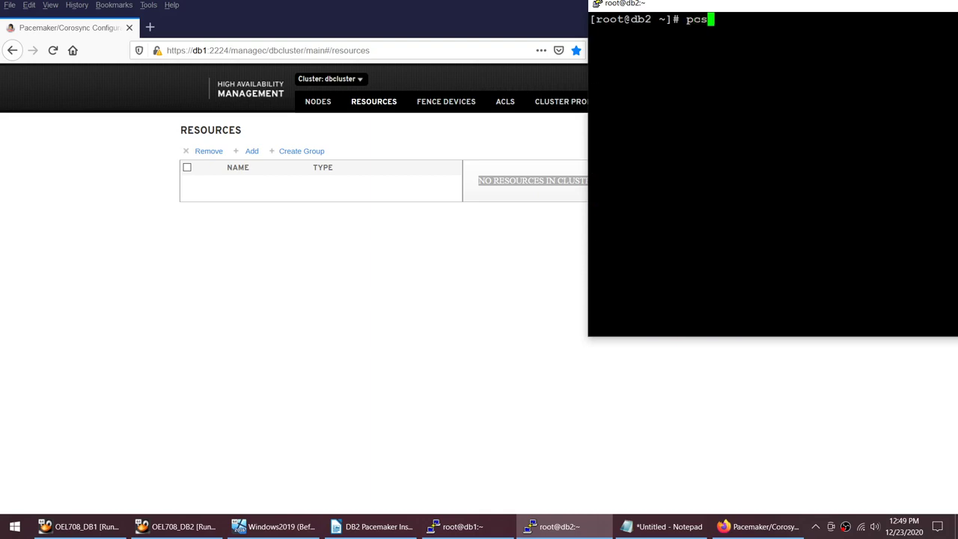
pyautogui.write(' resource')
pyautogui.press('Return')
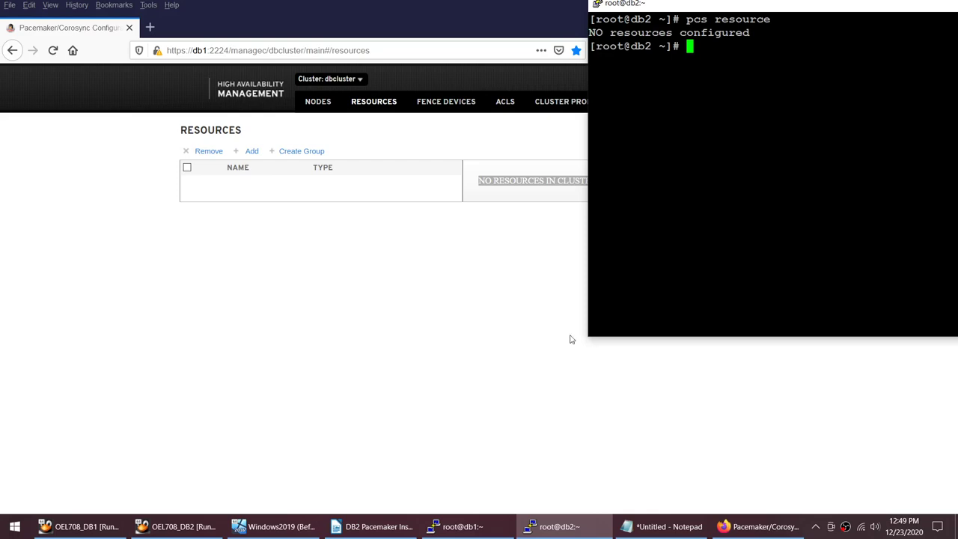
# Step: From db2, disable stonith, set no-quorum-policy to ignore, and start the cluster on all nodes
pyautogui.click(412, 528)
pyautogui.scroll(-3, 393, 371)
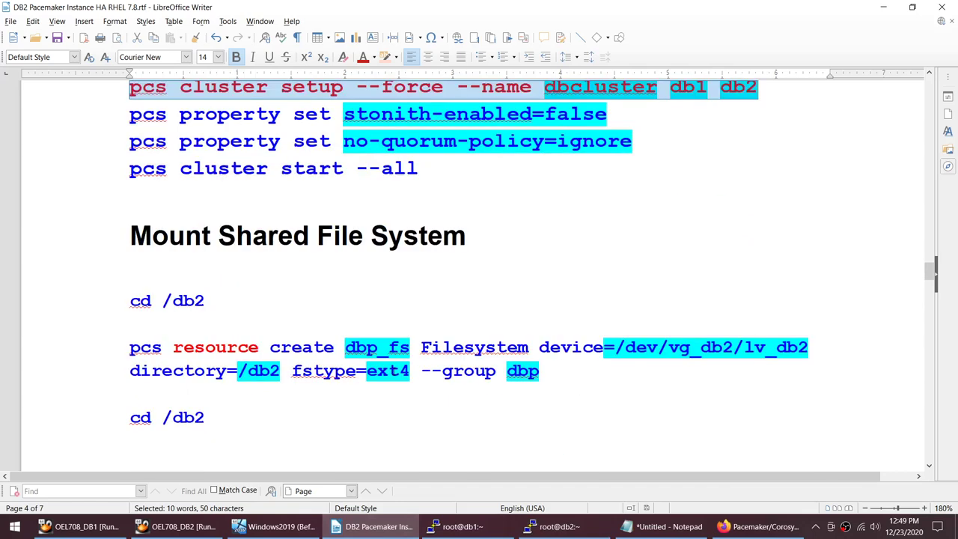
pyautogui.scroll(2, 391, 367)
pyautogui.click(464, 280)
pyautogui.moveTo(463, 280); pyautogui.dragTo(124, 219)
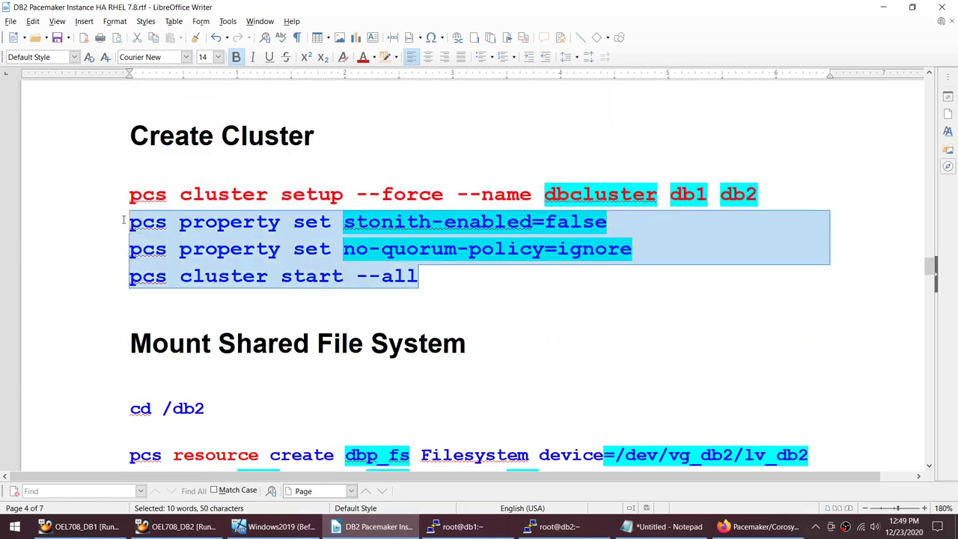
pyautogui.click(569, 527)
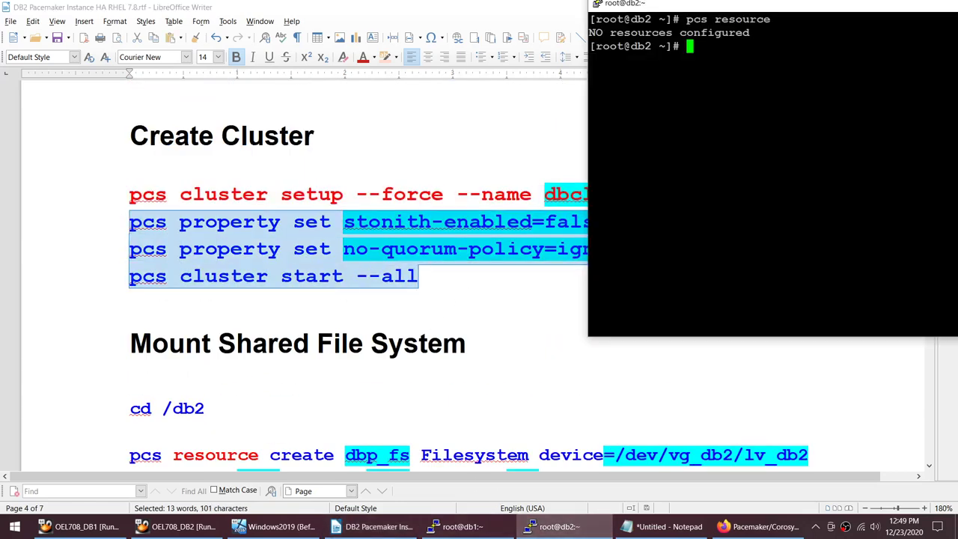
pyautogui.rightClick(748, 149)
pyautogui.press('Return')
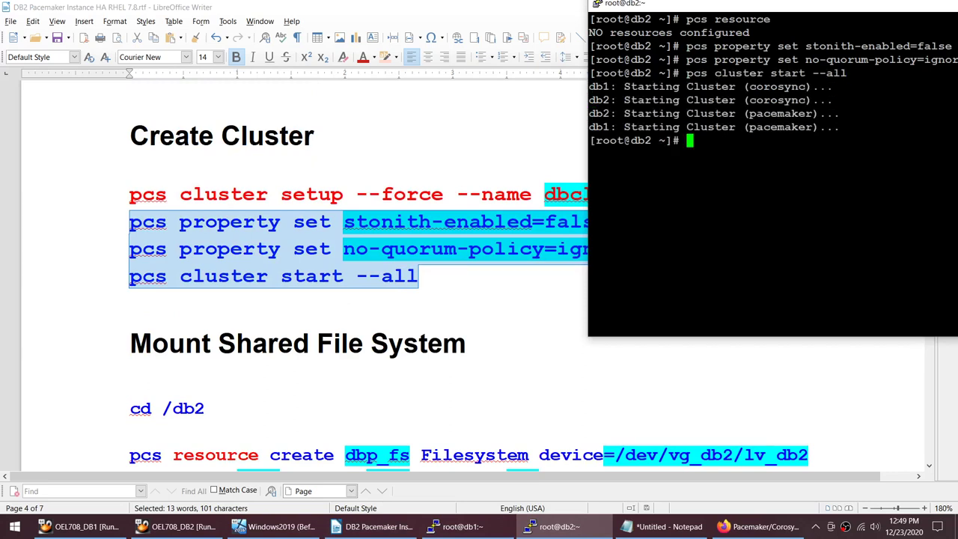
pyautogui.write('clear')
pyautogui.press('Return')
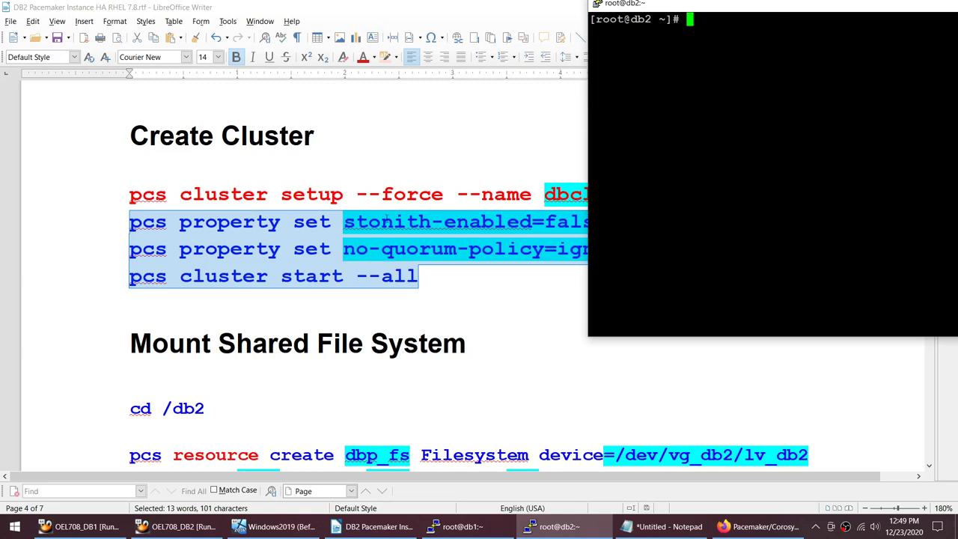
pyautogui.click(452, 87)
pyautogui.scroll(-4, 389, 222)
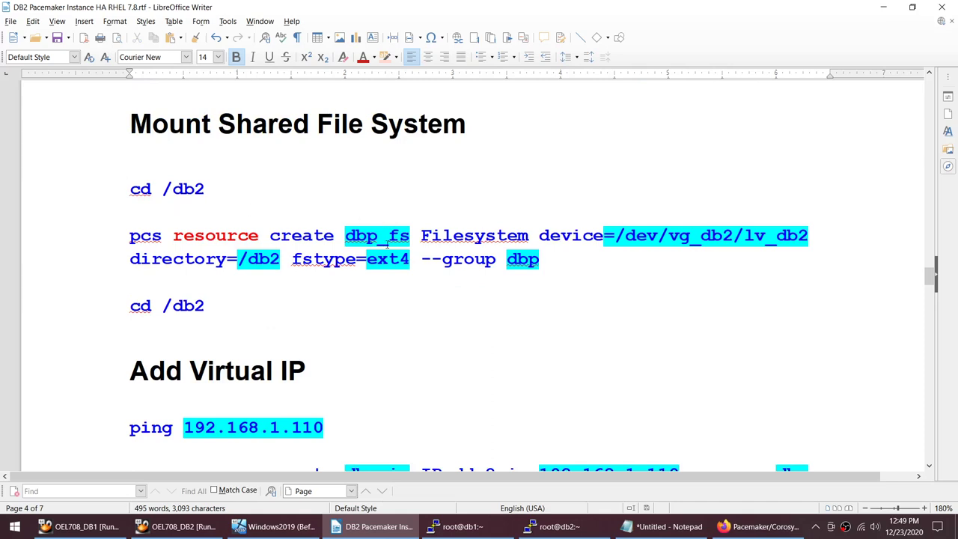
# Step: Highlight the pcs command's parameters: dbp_fs, Filesystem, /dev/vg_db2/lv_db2, /db2, ext4 and group dbp
pyautogui.click(347, 235)
pyautogui.moveTo(346, 234); pyautogui.dragTo(531, 237)
pyautogui.moveTo(614, 236); pyautogui.dragTo(808, 235)
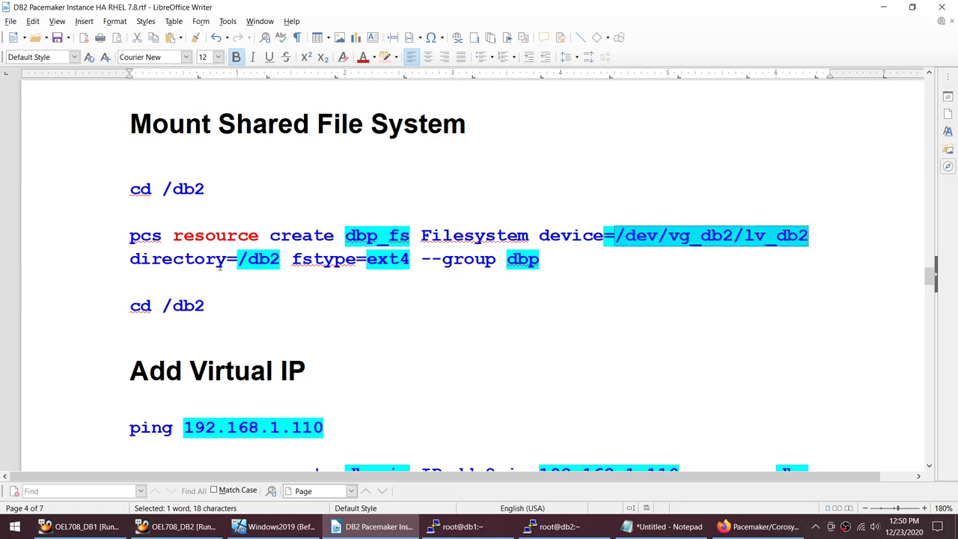
pyautogui.moveTo(238, 259); pyautogui.dragTo(282, 259)
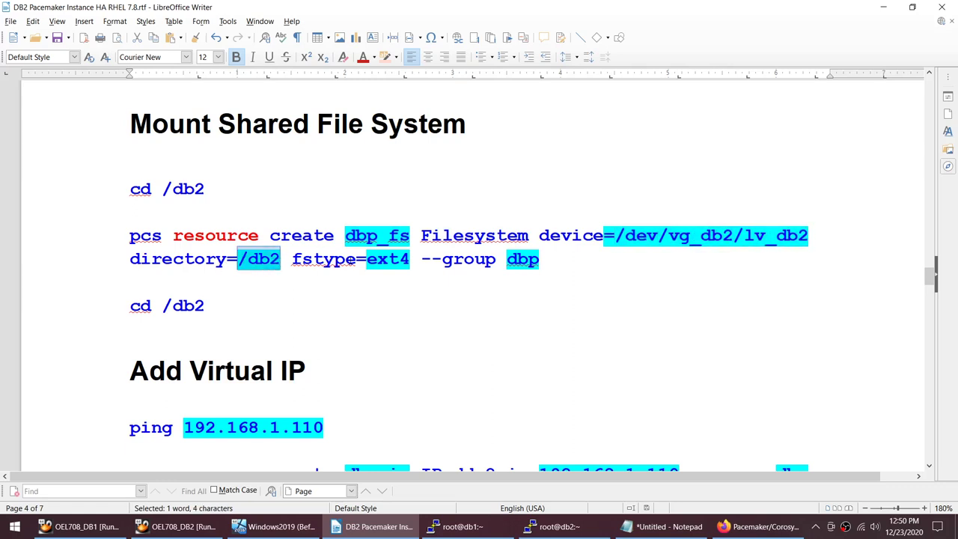
pyautogui.click(366, 259)
pyautogui.moveTo(367, 259); pyautogui.dragTo(410, 259)
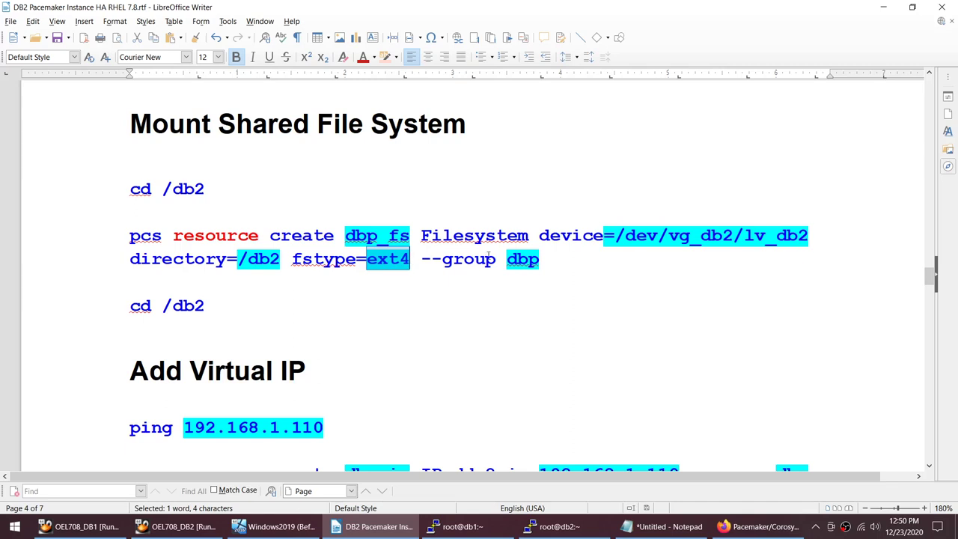
pyautogui.moveTo(506, 259); pyautogui.dragTo(540, 259)
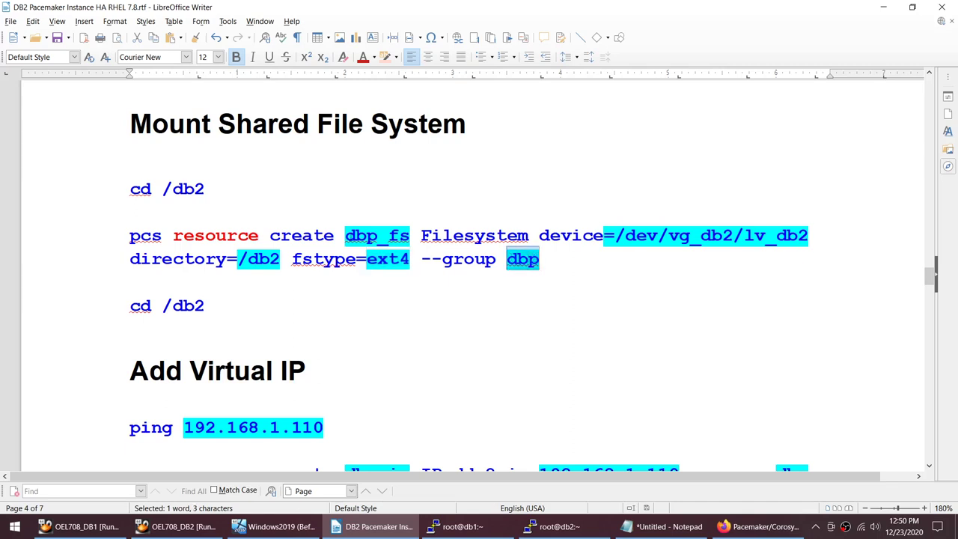
pyautogui.moveTo(345, 235); pyautogui.dragTo(410, 235)
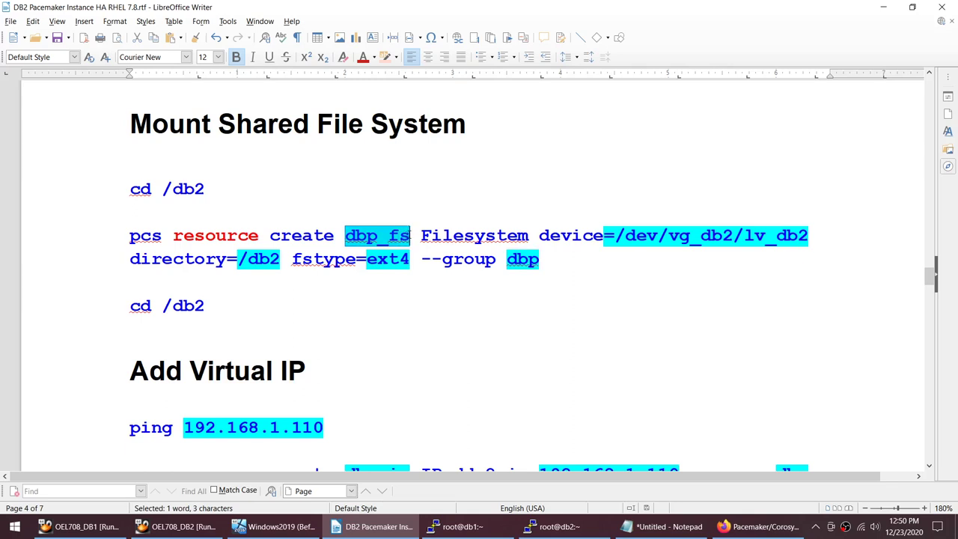
pyautogui.doubleClick(473, 235)
pyautogui.moveTo(616, 235); pyautogui.dragTo(808, 235)
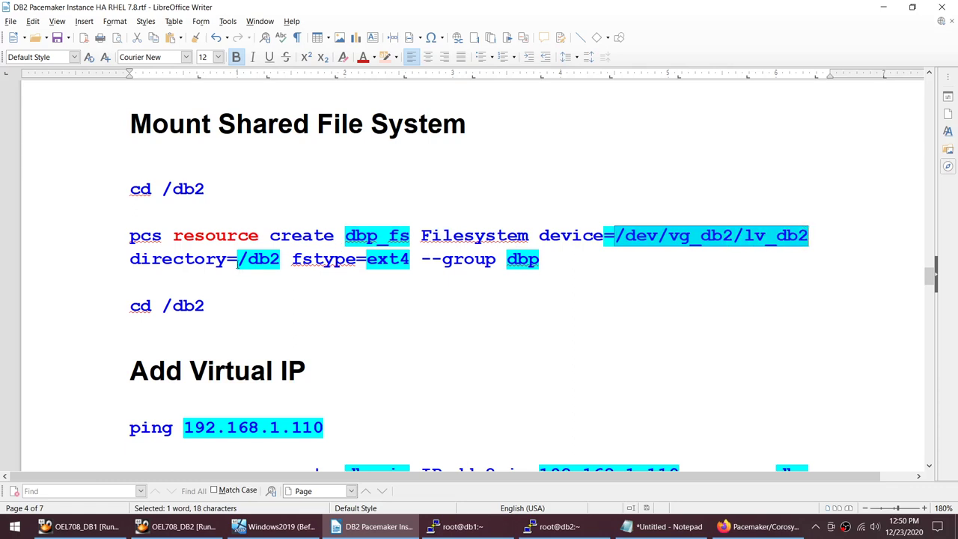
pyautogui.moveTo(237, 259); pyautogui.dragTo(281, 258)
pyautogui.moveTo(367, 259); pyautogui.dragTo(410, 259)
pyautogui.moveTo(507, 259); pyautogui.dragTo(540, 259)
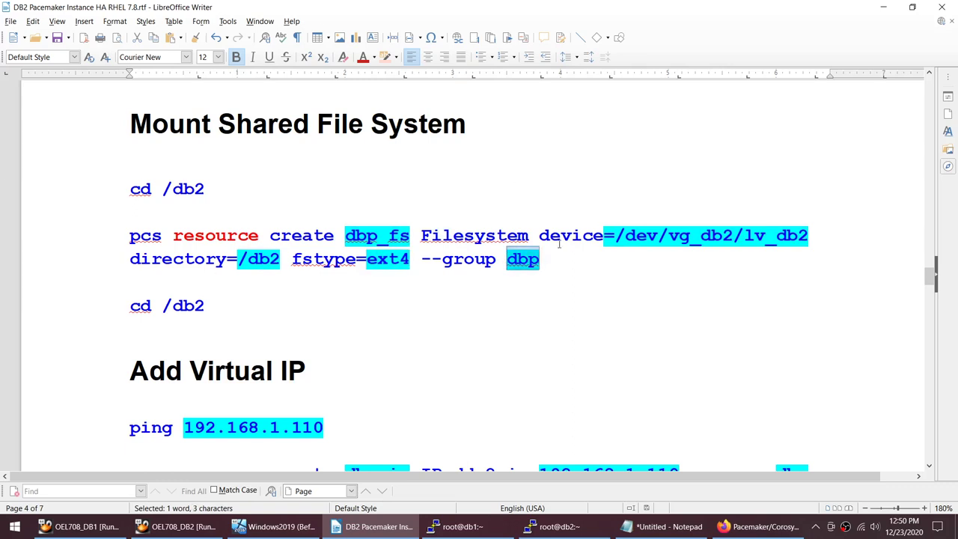
# Step: Compare with ext4 in the earlier mkfs.ext4 command, then reselect /db2 and group dbp
pyautogui.click(402, 236)
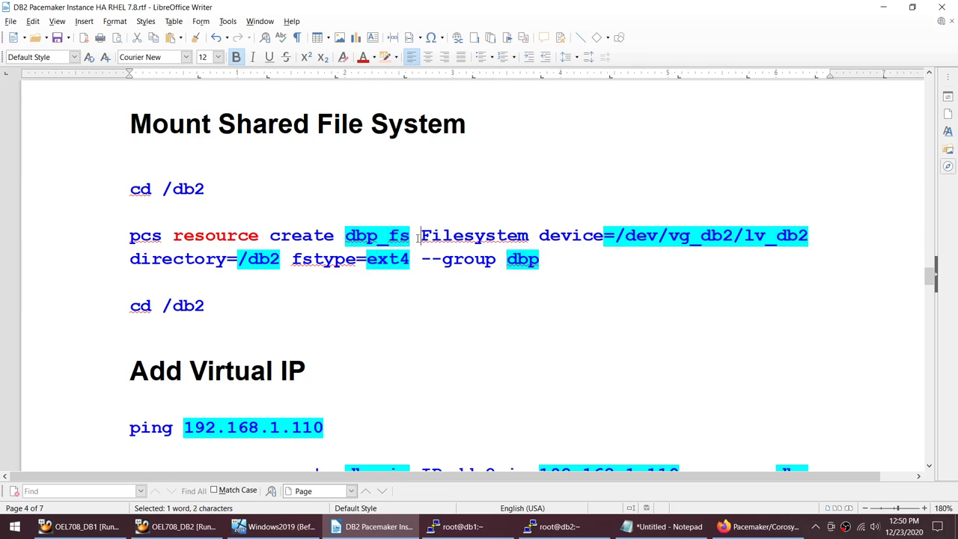
pyautogui.moveTo(416, 237); pyautogui.dragTo(411, 260)
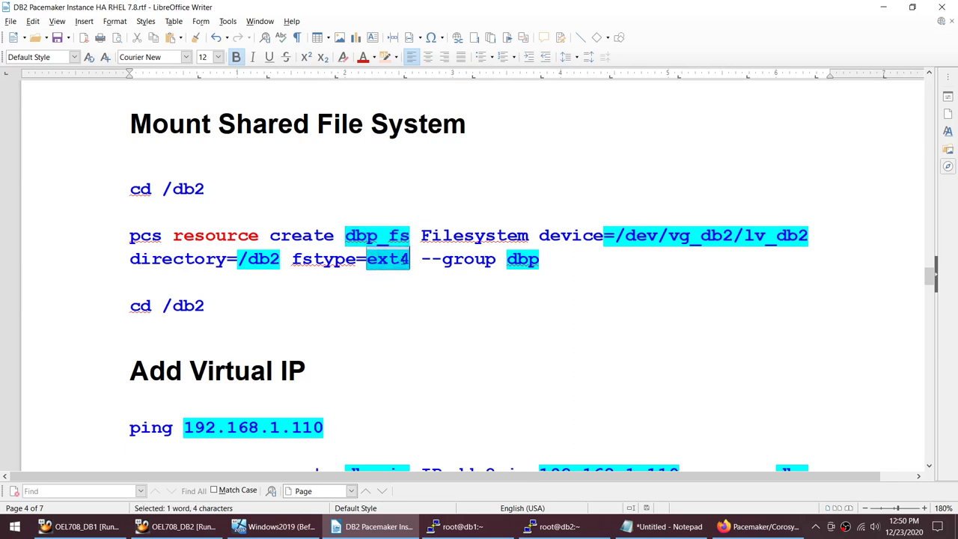
pyautogui.scroll(10, 397, 278)
pyautogui.scroll(10, 401, 285)
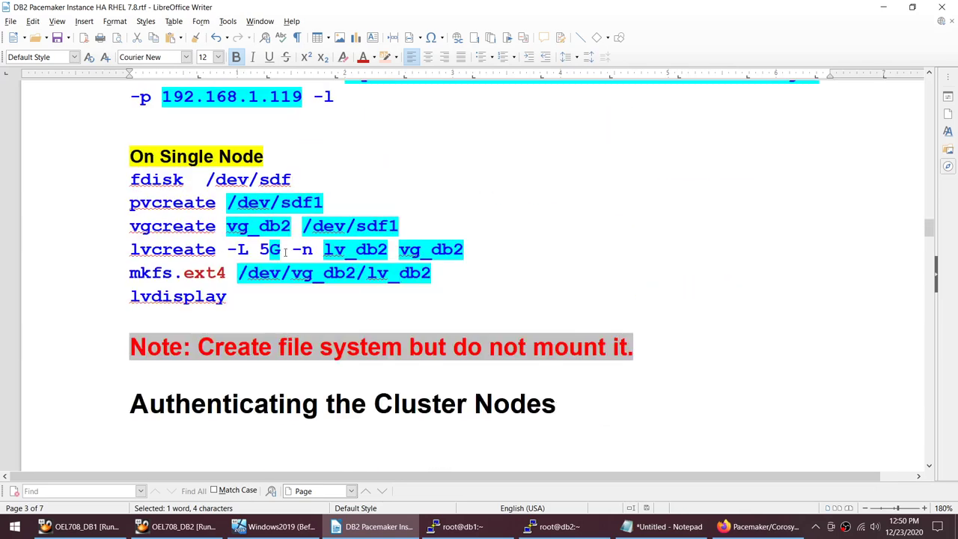
pyautogui.doubleClick(212, 273)
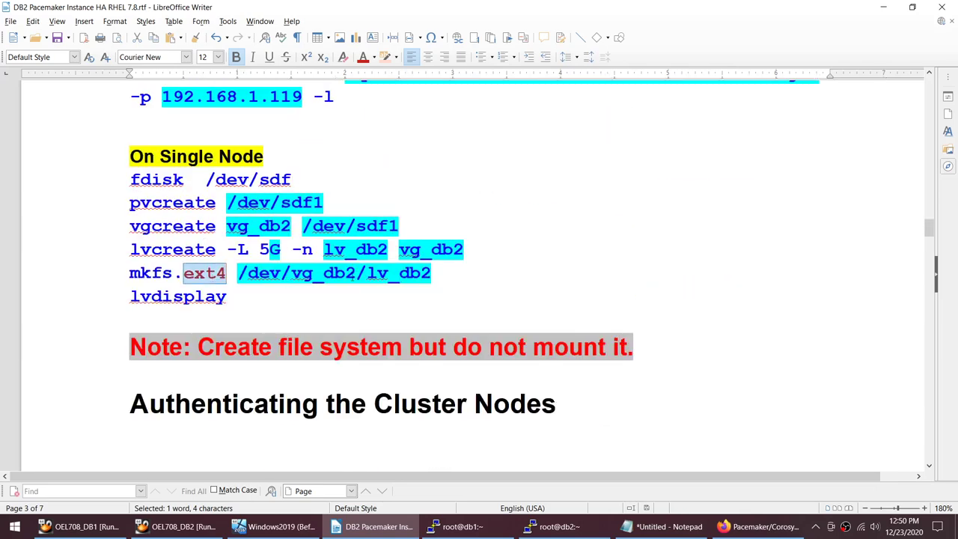
pyautogui.scroll(-12, 222, 292)
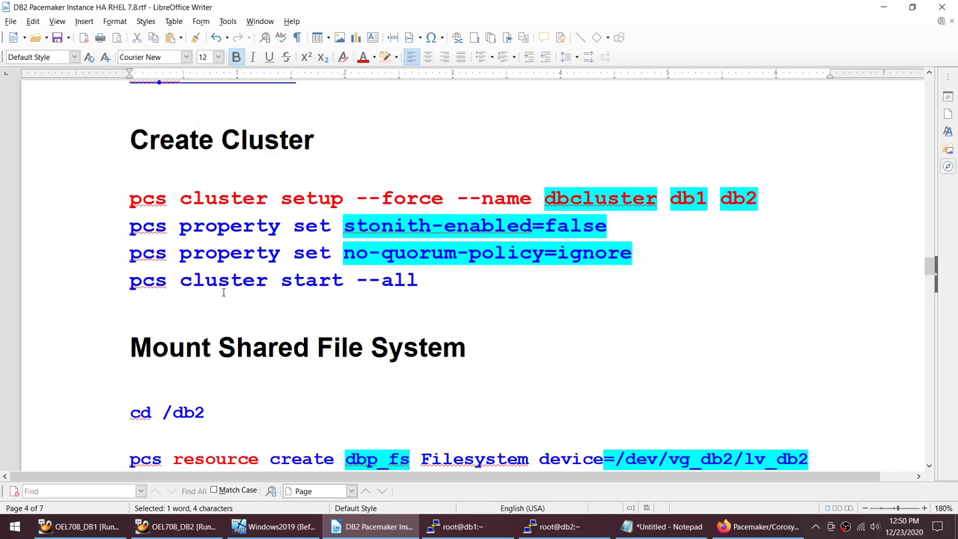
pyautogui.scroll(-2, 222, 292)
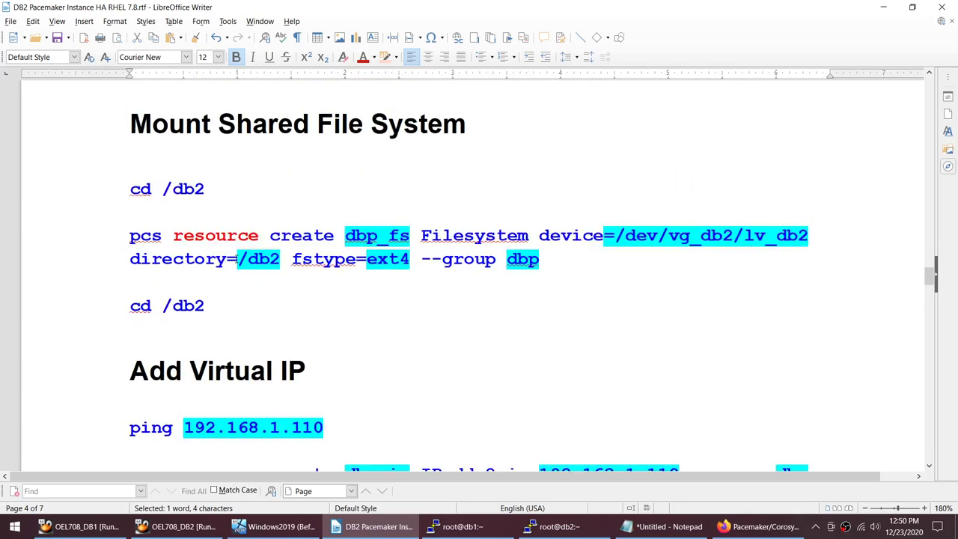
pyautogui.moveTo(237, 259); pyautogui.dragTo(278, 259)
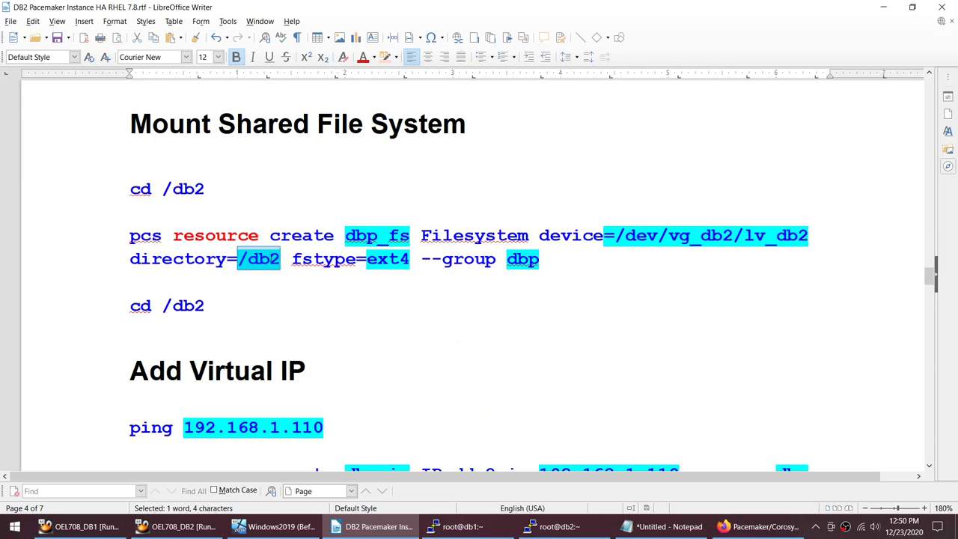
pyautogui.doubleClick(544, 268)
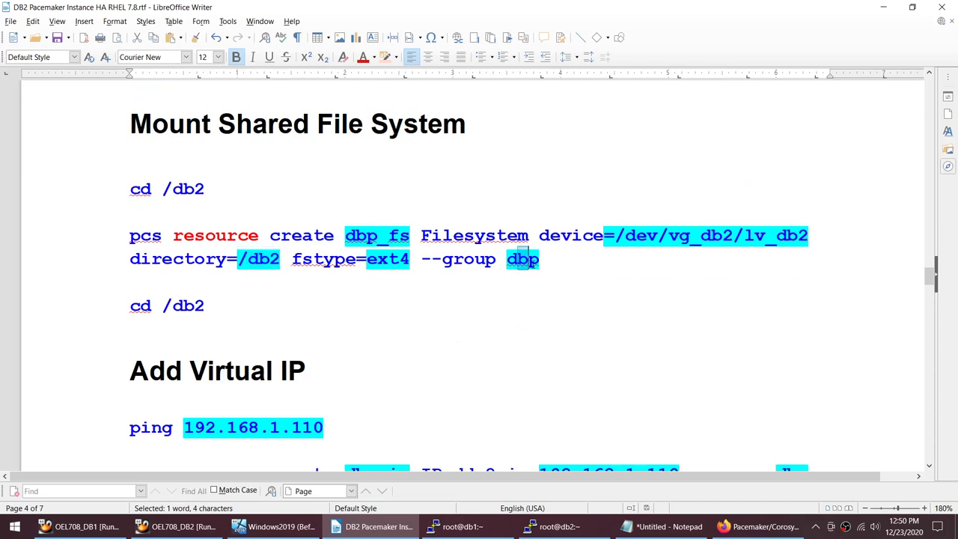
pyautogui.click(544, 278)
pyautogui.moveTo(540, 258); pyautogui.dragTo(506, 259)
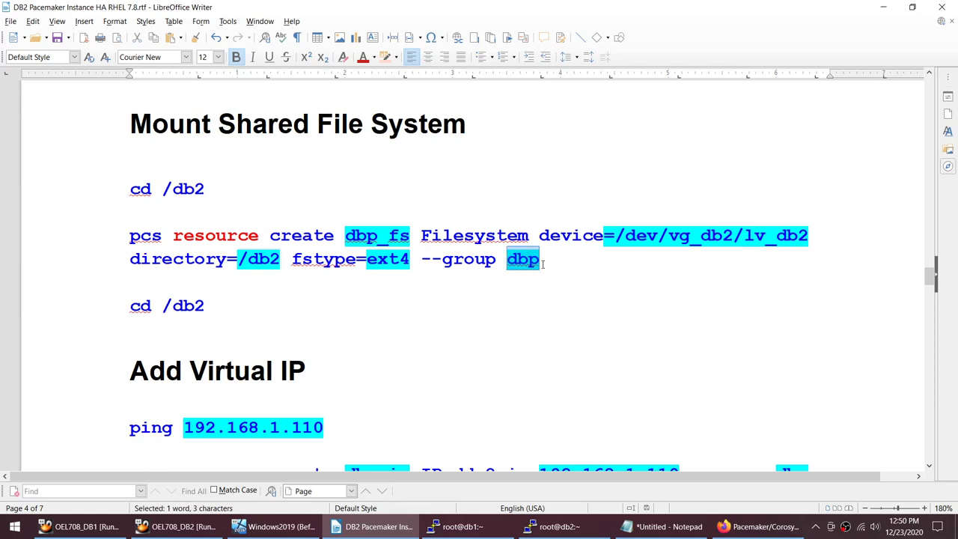
# Step: Run cd /db2 on db1 and db2, confirming the directory doesn't exist yet
pyautogui.moveTo(231, 192); pyautogui.dragTo(122, 194)
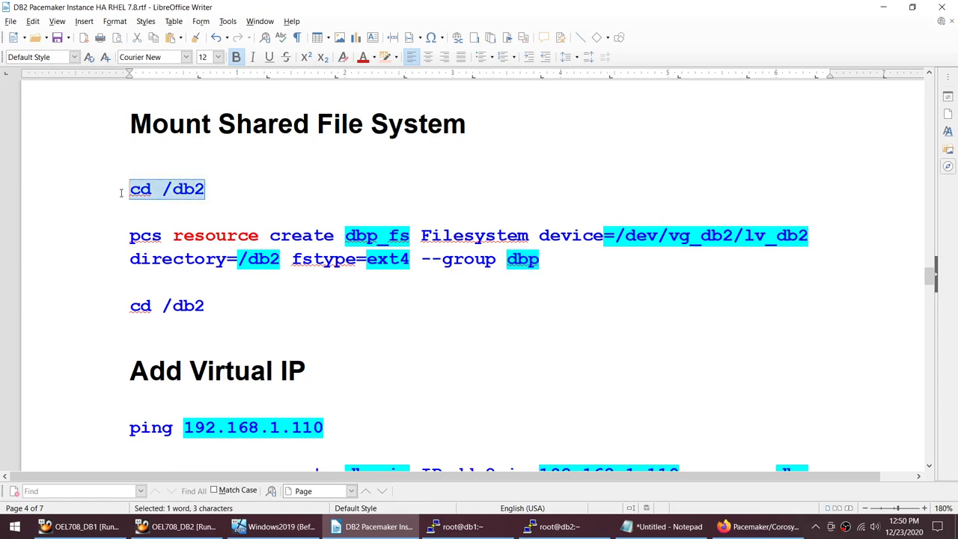
pyautogui.click(456, 526)
pyautogui.write('clear')
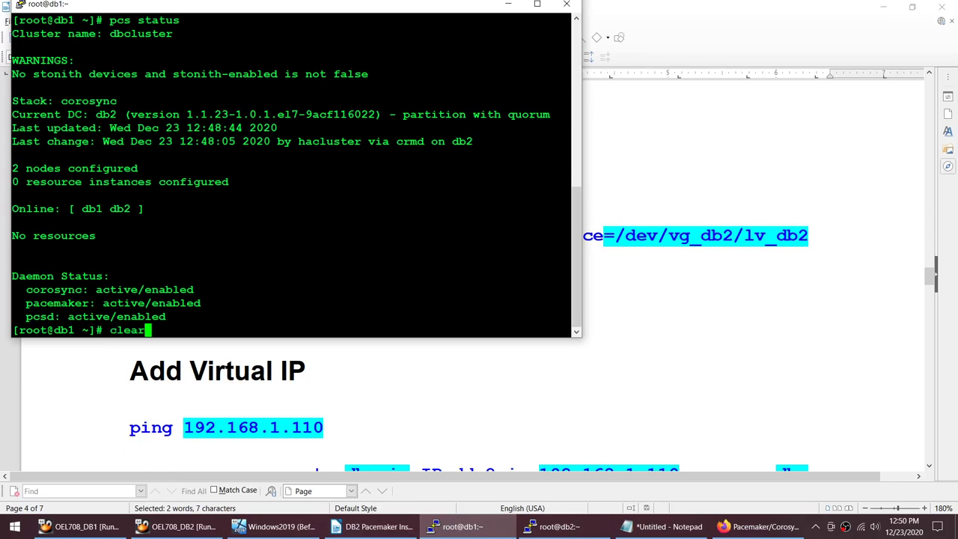
pyautogui.press('Return')
pyautogui.write('cd /db2')
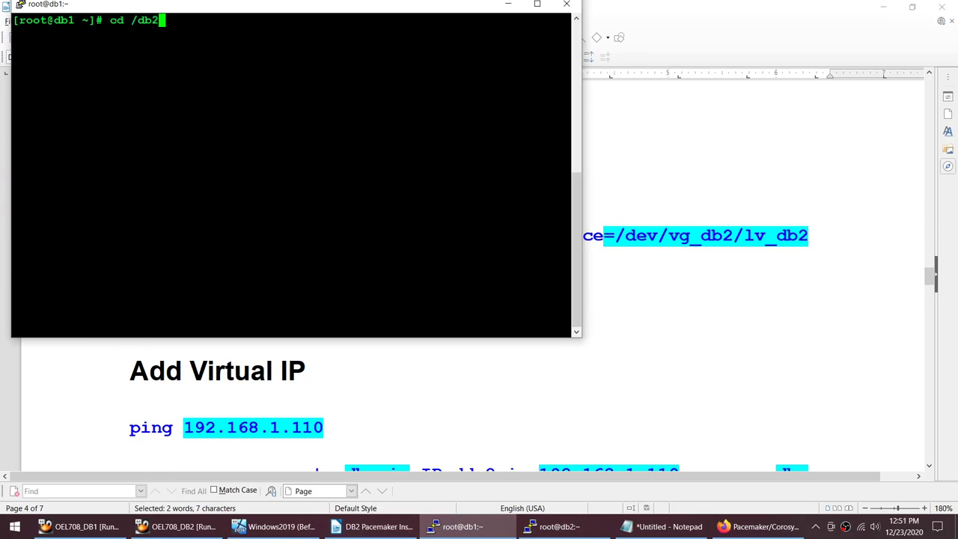
pyautogui.press('Return')
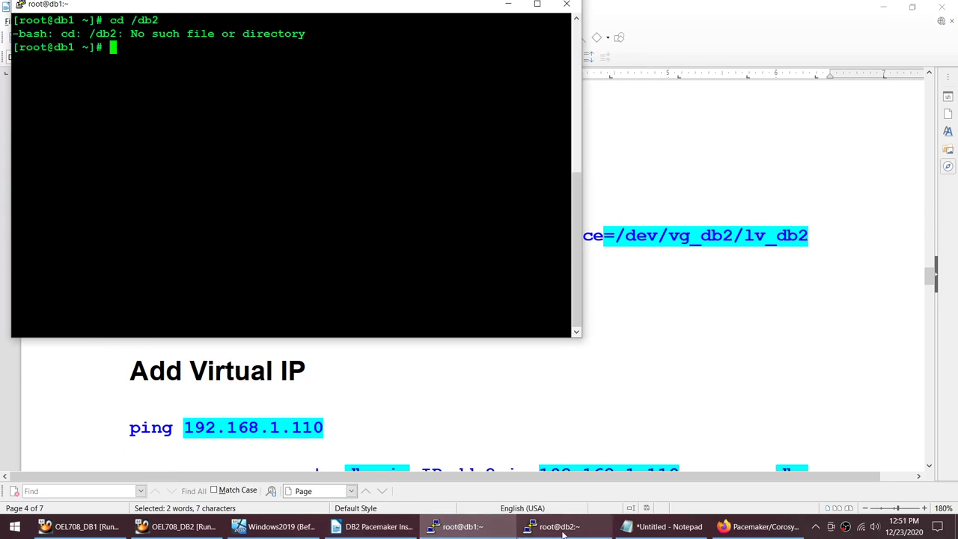
pyautogui.click(554, 526)
pyautogui.write('cd /db2')
pyautogui.press('Return')
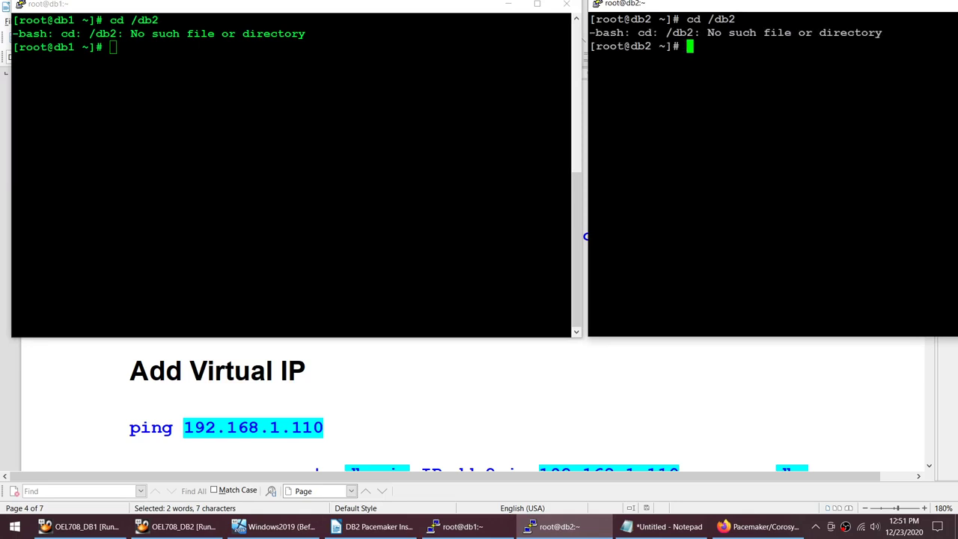
# Step: Select the whole pcs resource create dbp_fs command in the Writer guide
pyautogui.click(411, 374)
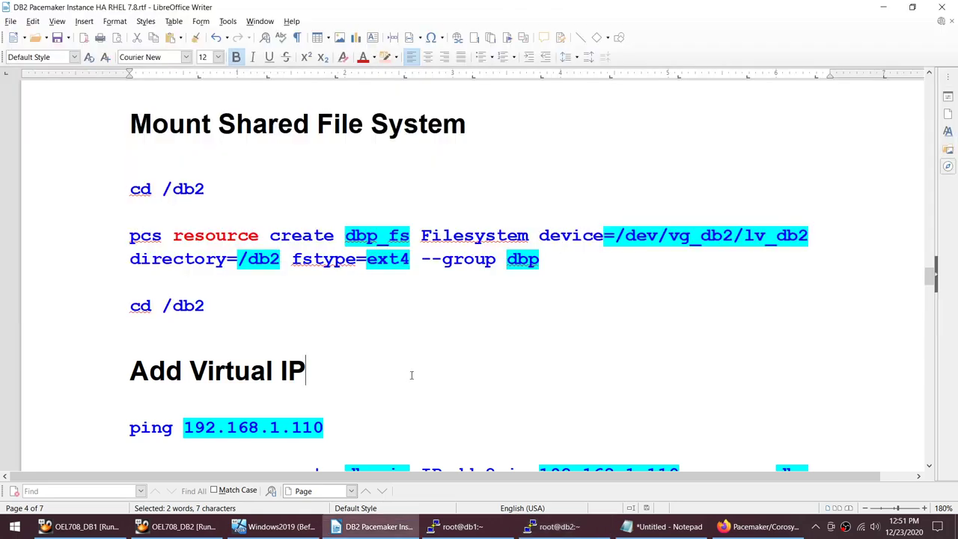
pyautogui.click(128, 235)
pyautogui.keyDown('shift'); pyautogui.click(560, 259); pyautogui.keyUp('shift')
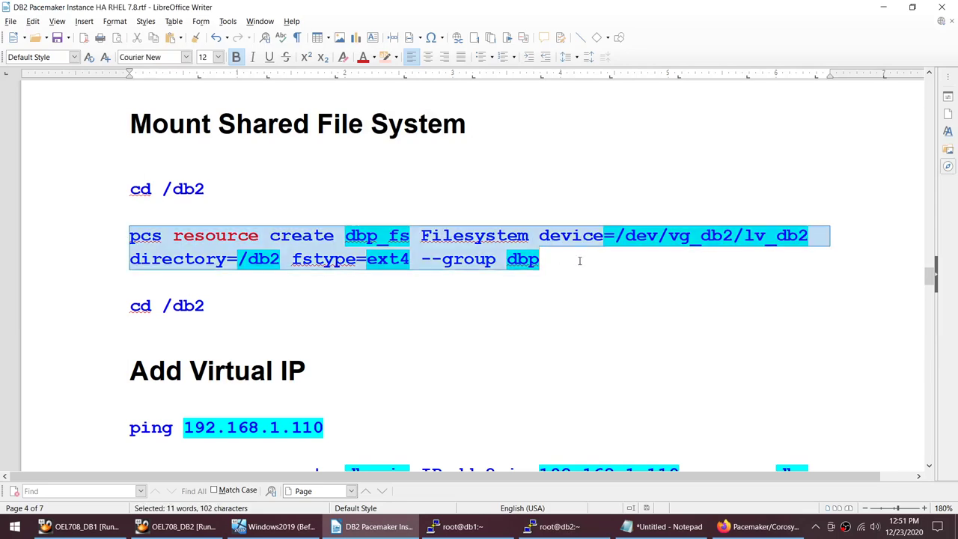
# Step: Select the iscsiadm discovery line in the Writer notes
pyautogui.scroll(10, 579, 260)
pyautogui.scroll(15, 579, 261)
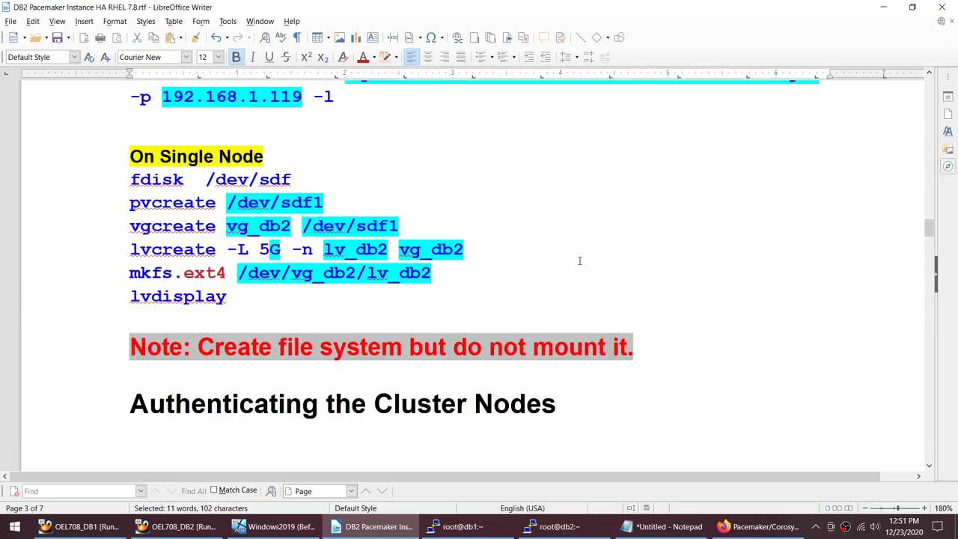
pyautogui.scroll(-1, 579, 260)
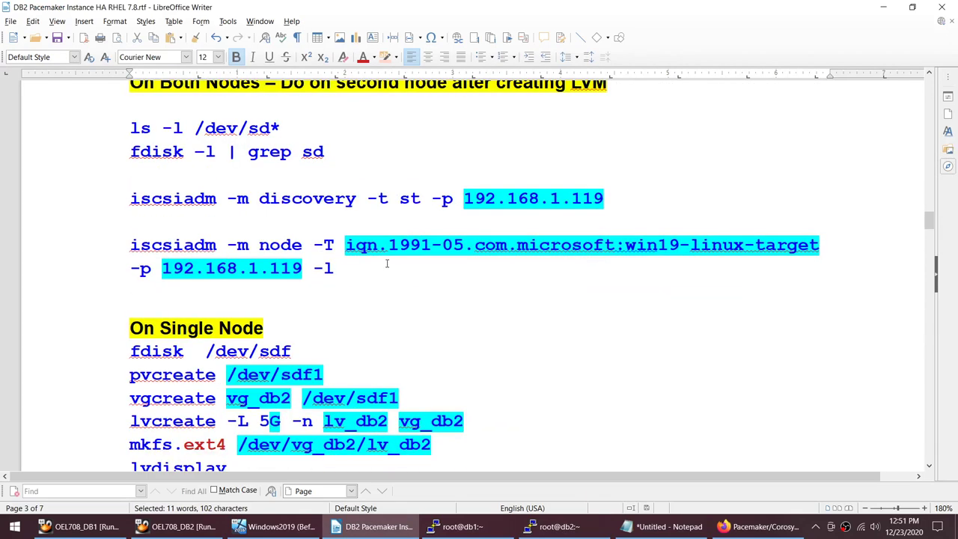
pyautogui.click(133, 199)
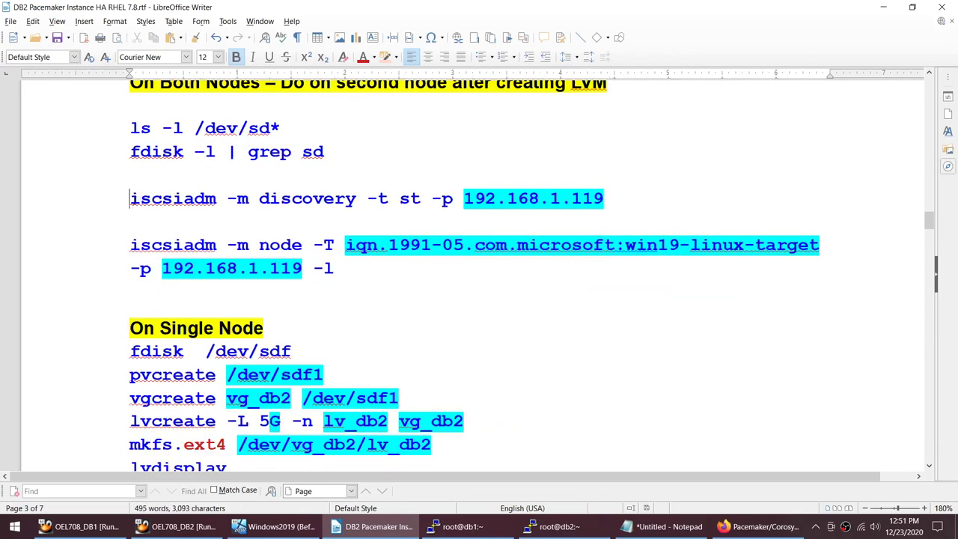
pyautogui.keyDown('shift'); pyautogui.click(608, 199); pyautogui.keyUp('shift')
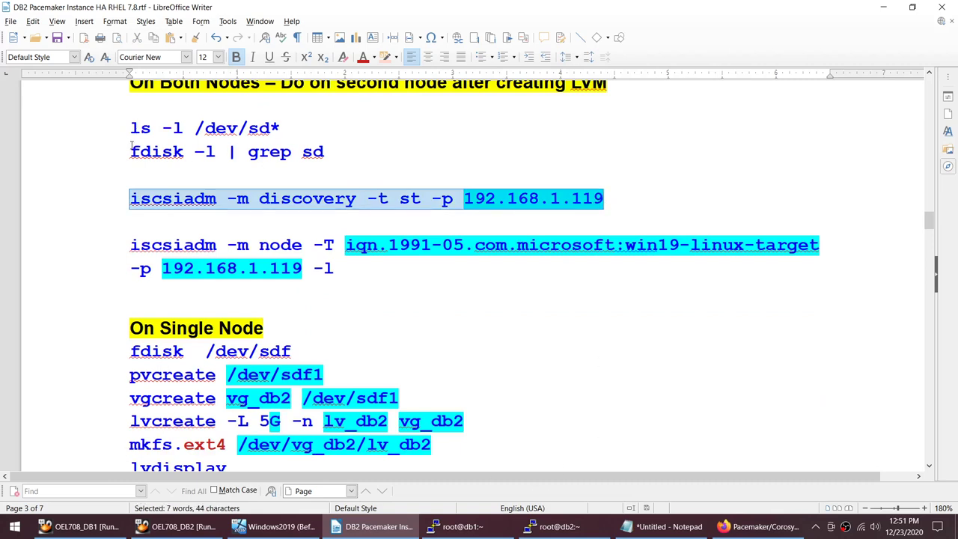
# Step: Run fdisk -l on db1 and find the /dev/mapper/vg_db2-lv_db2 device in the output
pyautogui.moveTo(131, 146); pyautogui.dragTo(216, 152)
pyautogui.hotkey('ctrl', 'c')
pyautogui.click(452, 527)
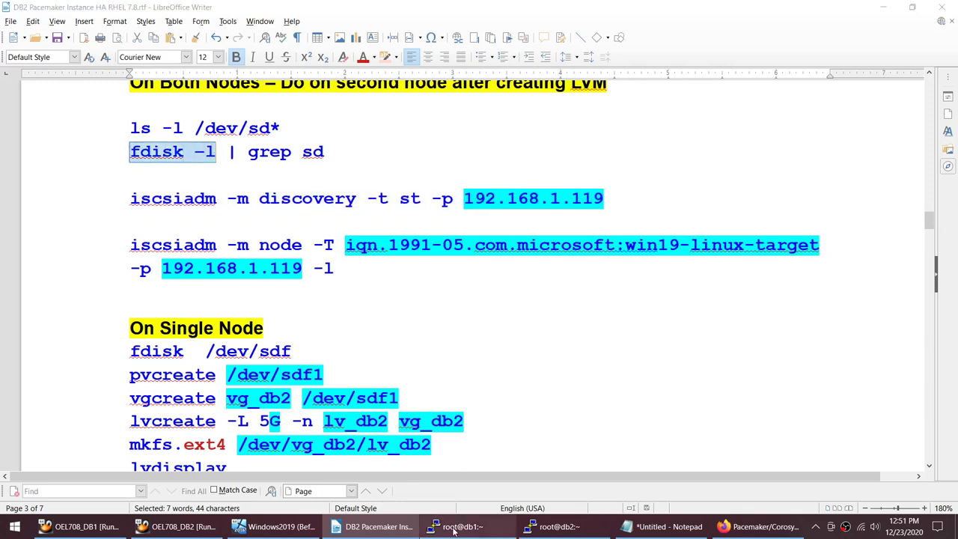
pyautogui.press('shift+Insert')
pyautogui.press('Return')
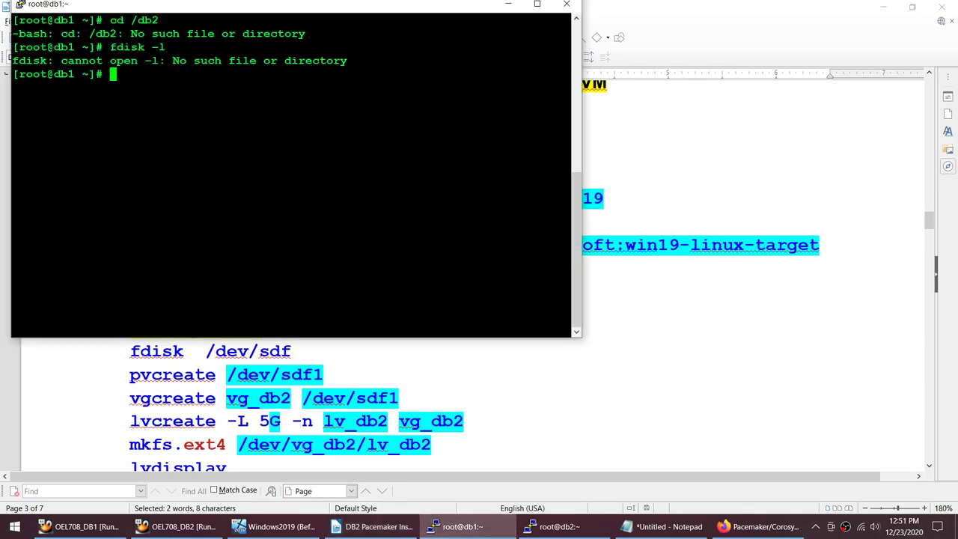
pyautogui.press('Up')
pyautogui.press('BackSpace')
pyautogui.press('Return')
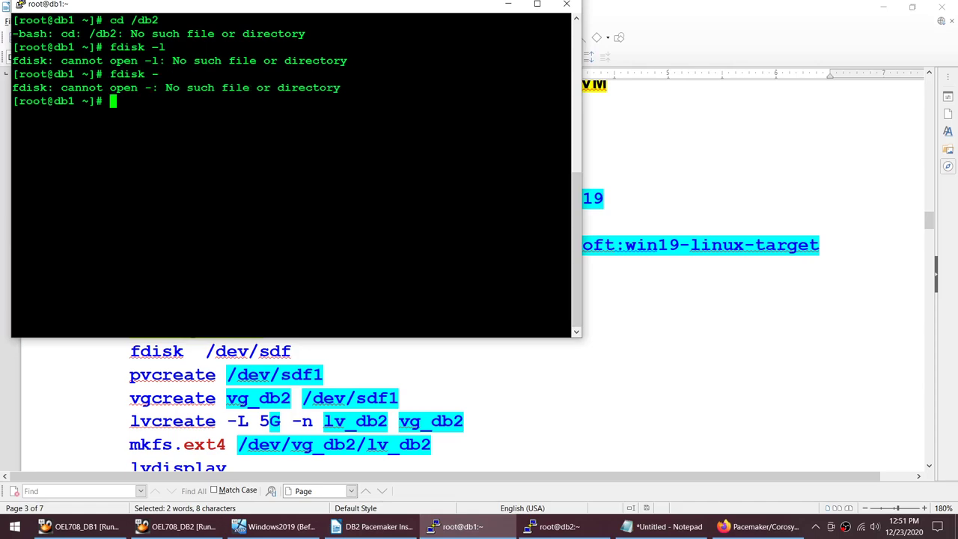
pyautogui.press('Up')
pyautogui.write('l')
pyautogui.press('Return')
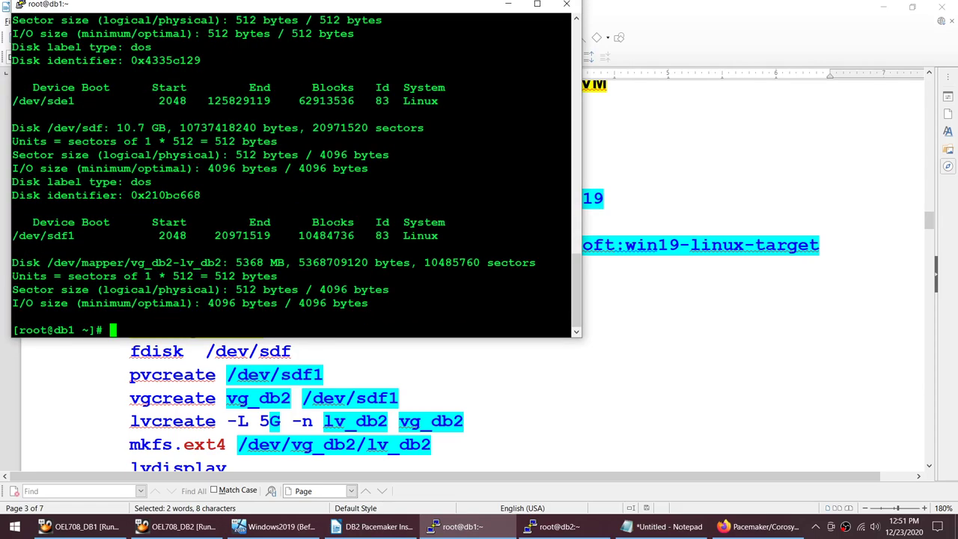
pyautogui.moveTo(47, 263); pyautogui.dragTo(277, 262)
# Step: Copy the iscsiadm discovery command from the notes
pyautogui.click(560, 394)
pyautogui.click(132, 198)
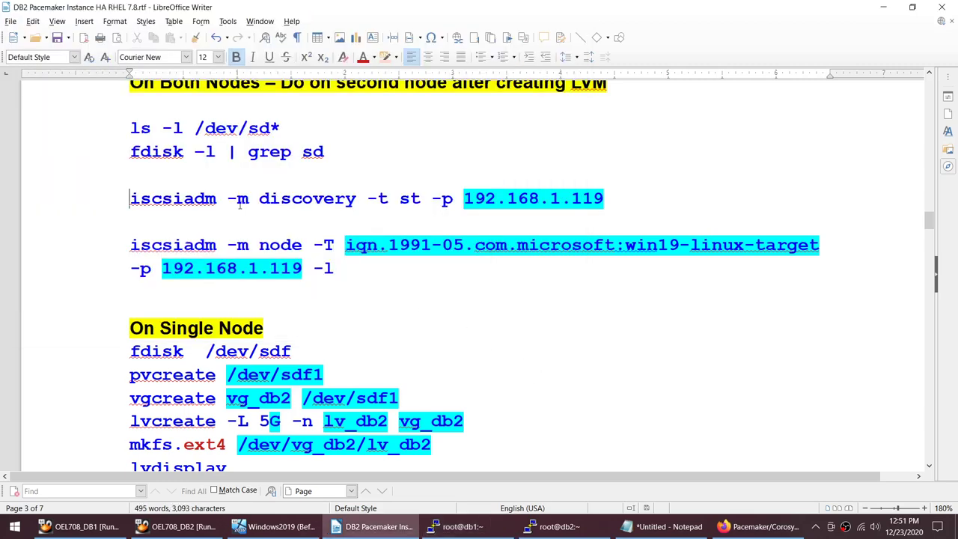
pyautogui.keyDown('shift'); pyautogui.click(615, 196); pyautogui.keyUp('shift')
pyautogui.hotkey('ctrl', 'c')
# Step: Run iSCSI target discovery against 192.168.1.119 on db2
pyautogui.click(554, 526)
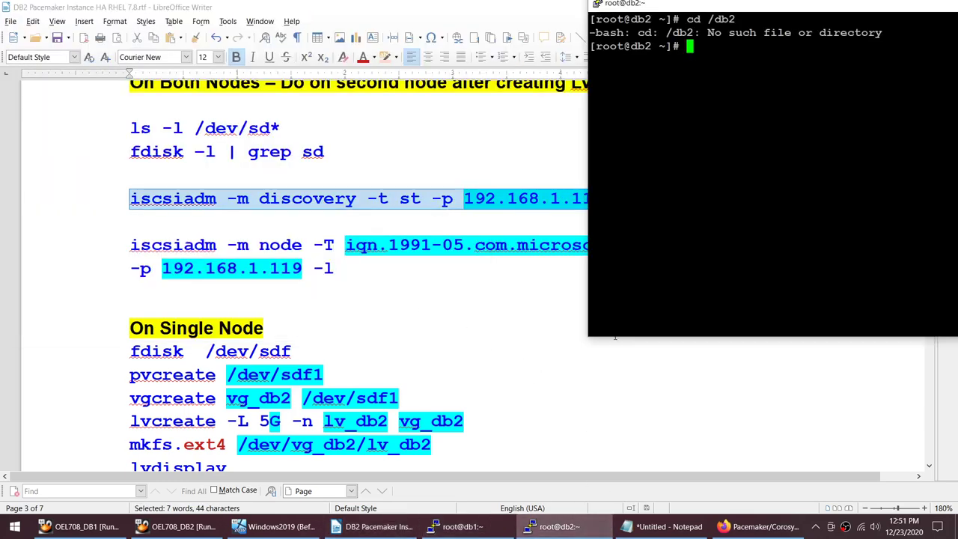
pyautogui.press('shift+Insert')
pyautogui.press('Return')
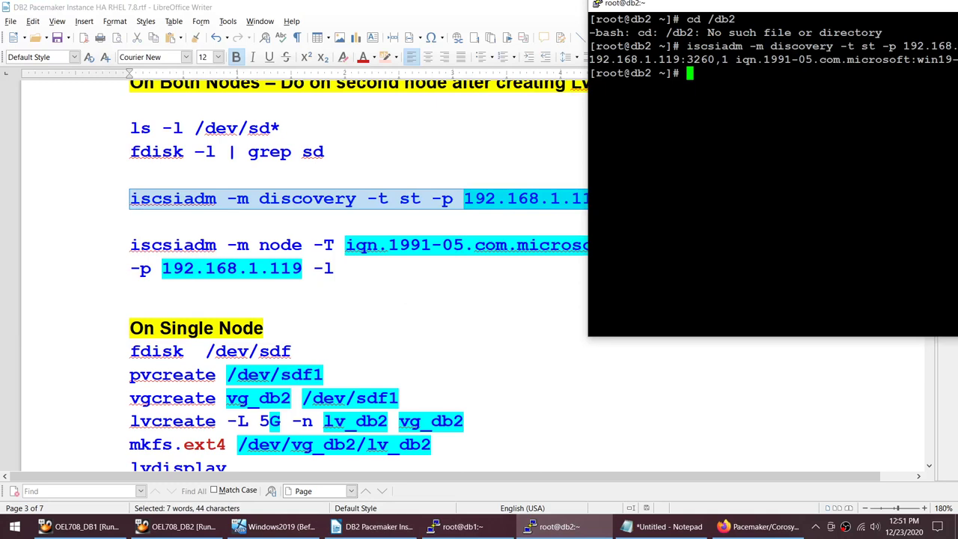
# Step: Log db2 into the iSCSI target, rerunning the node login after the first attempt errors
pyautogui.click(131, 245)
pyautogui.keyDown('shift'); pyautogui.click(377, 269); pyautogui.keyUp('shift')
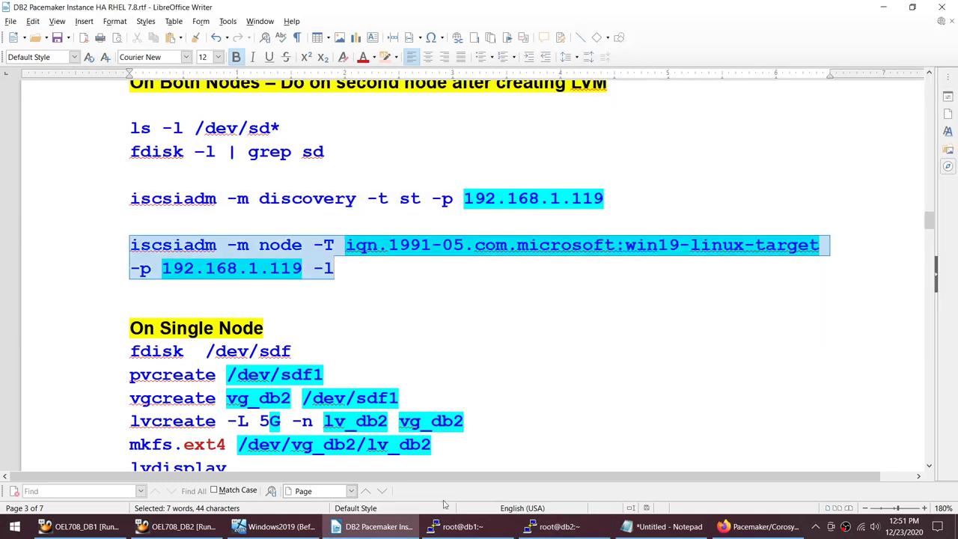
pyautogui.hotkey('ctrl', 'c')
pyautogui.click(553, 526)
pyautogui.press('shift+Insert')
pyautogui.press('Return')
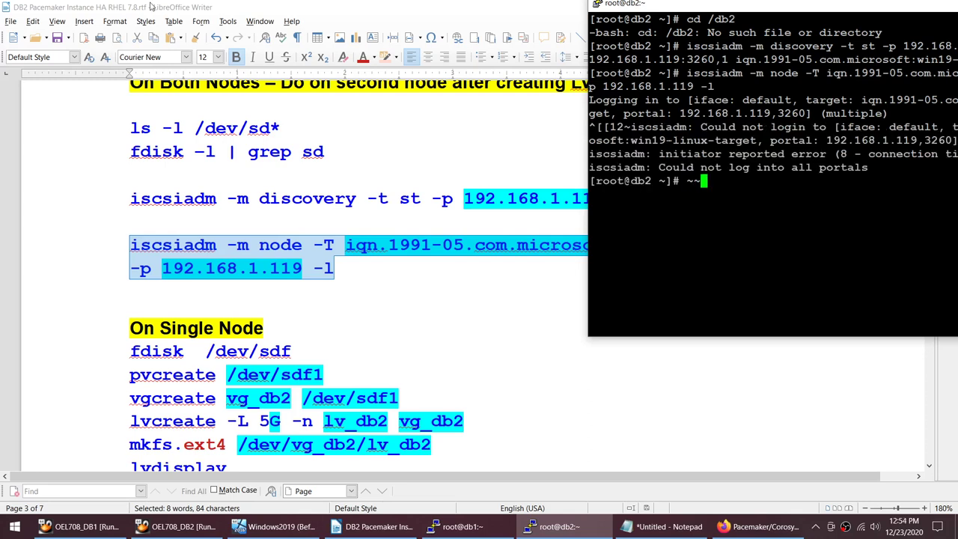
pyautogui.press('BackSpace')
pyautogui.press('BackSpace')
pyautogui.moveTo(660, 167); pyautogui.dragTo(854, 167)
pyautogui.click(854, 167)
pyautogui.press('Up')
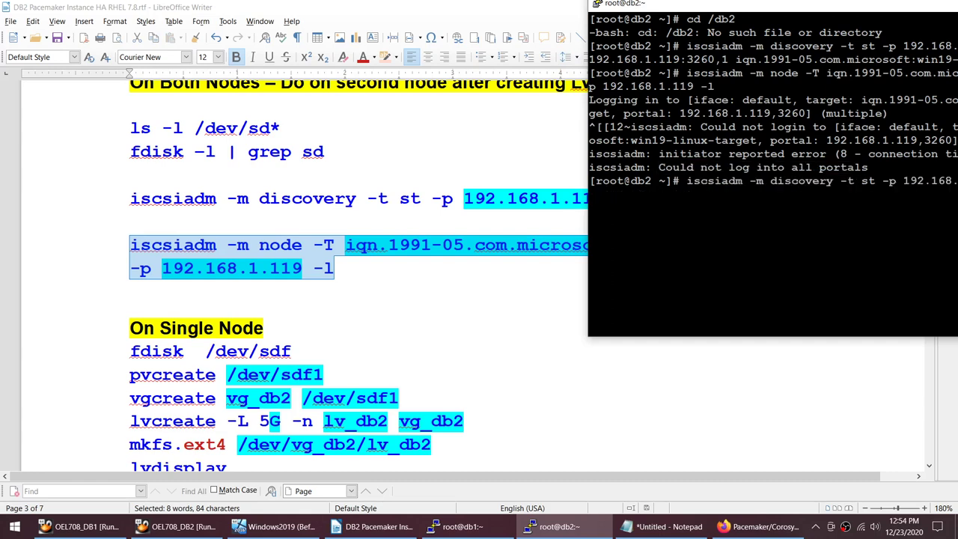
pyautogui.press('Return')
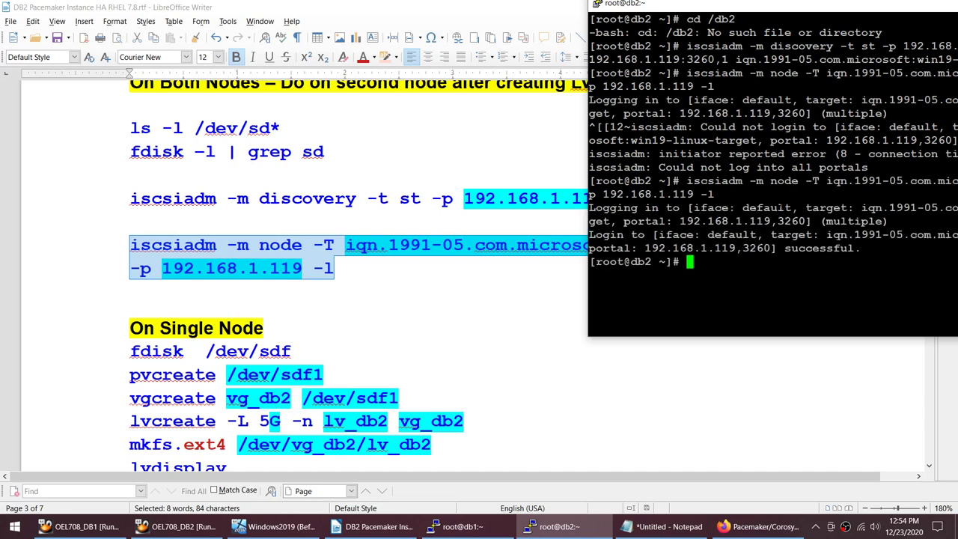
pyautogui.click(130, 124)
# Step: Run fdisk -l | grep for the vg_db2-lv_db2 device on db1, then the same check on db2
pyautogui.hotkey('shift', 'End')
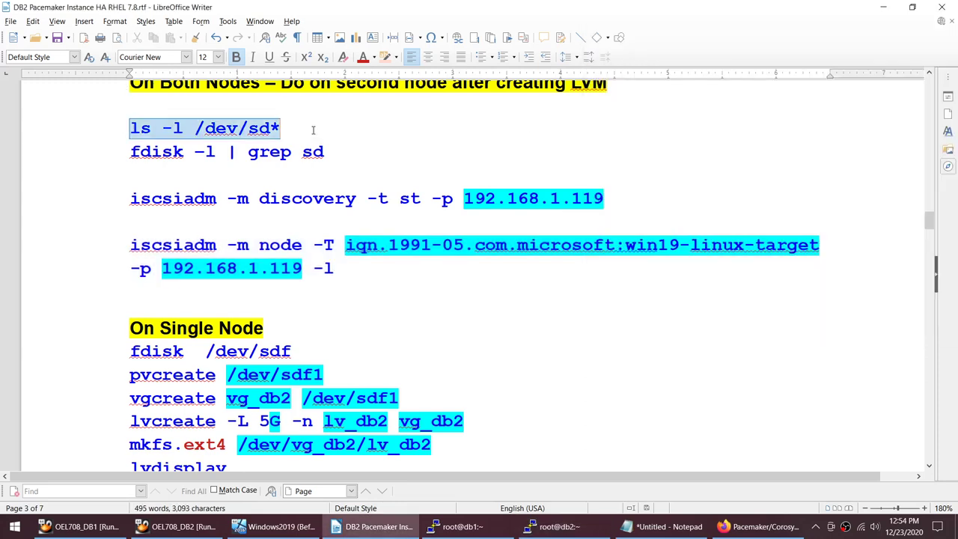
pyautogui.scroll(-3, 237, 365)
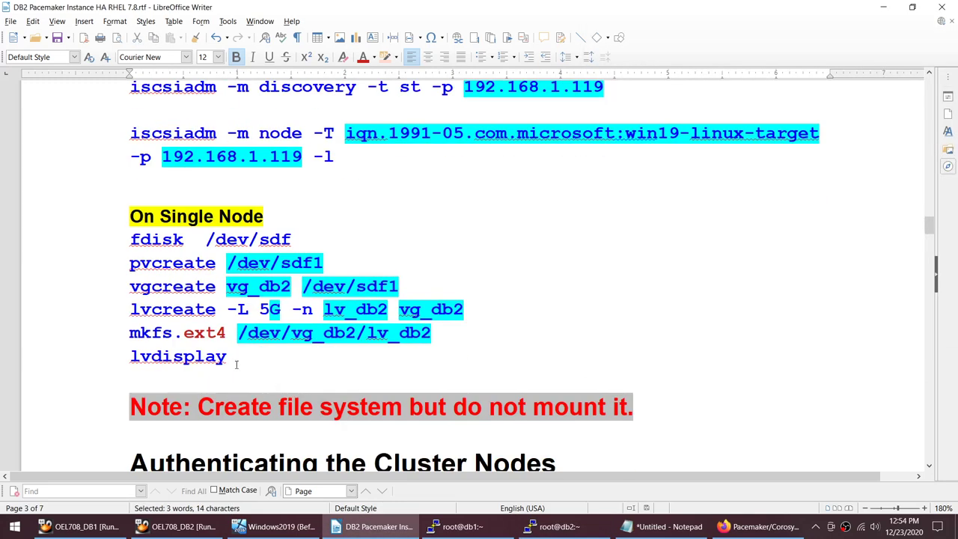
pyautogui.scroll(1, 231, 365)
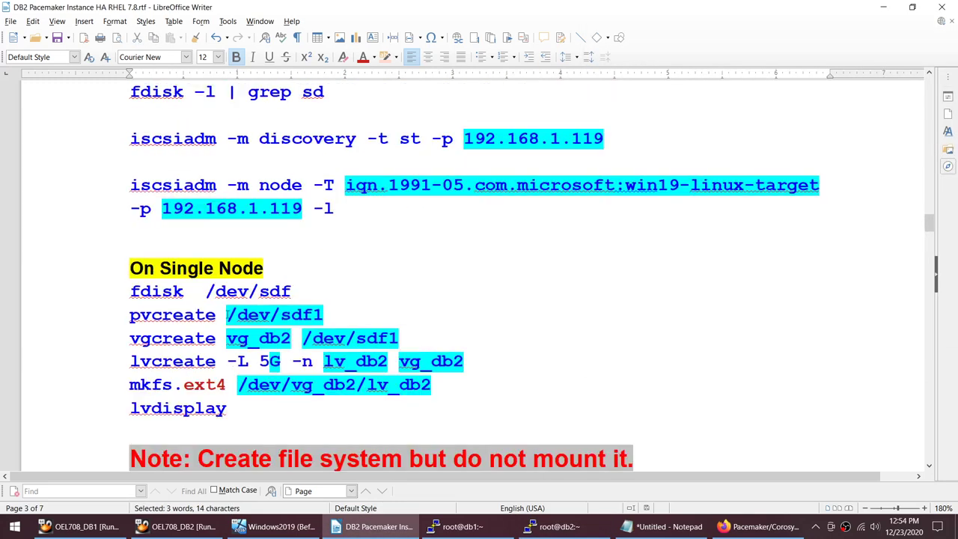
pyautogui.click(460, 526)
pyautogui.scroll(3, 296, 172)
pyautogui.scroll(-3, 296, 172)
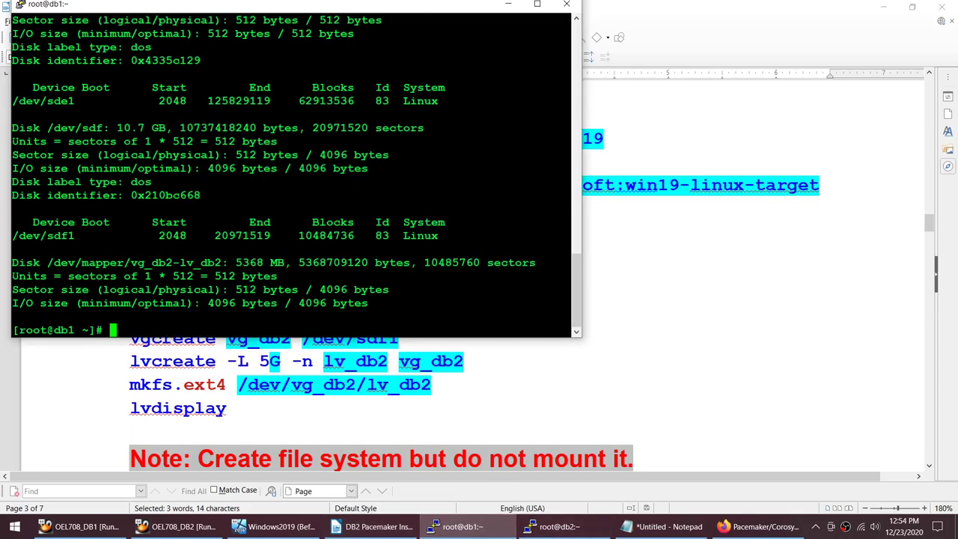
pyautogui.scroll(3, 296, 172)
pyautogui.scroll(-3, 296, 172)
pyautogui.write('fdisk -l | grep')
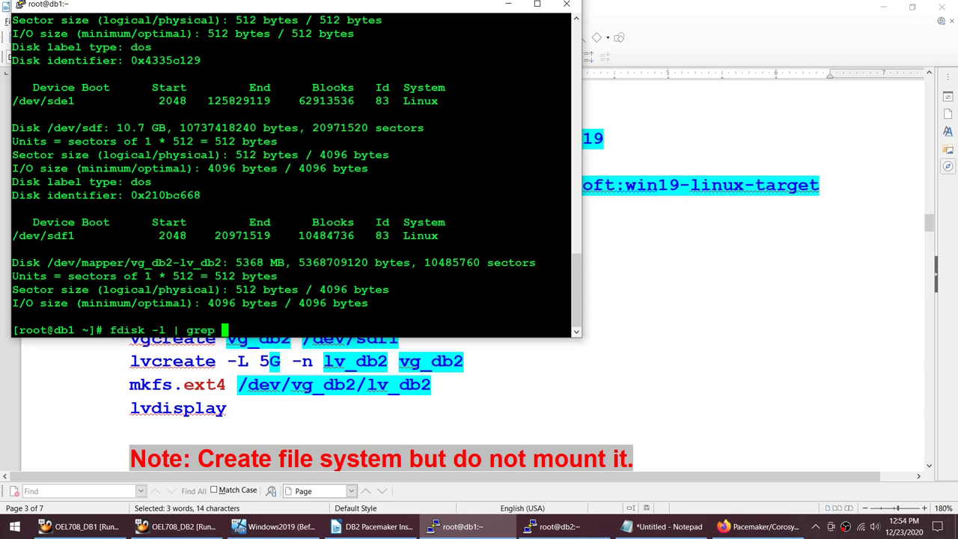
pyautogui.moveTo(47, 262); pyautogui.dragTo(166, 262)
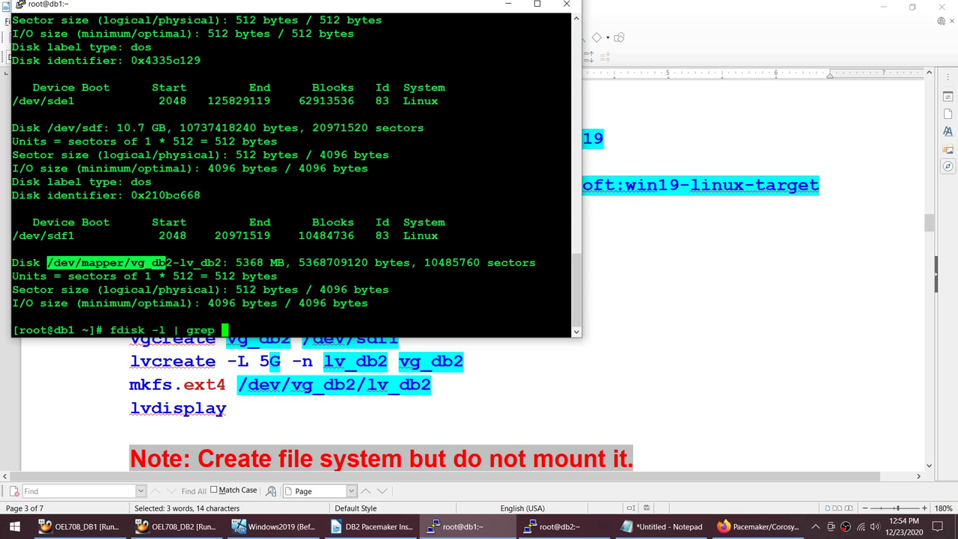
pyautogui.rightClick(166, 262)
pyautogui.press('Return')
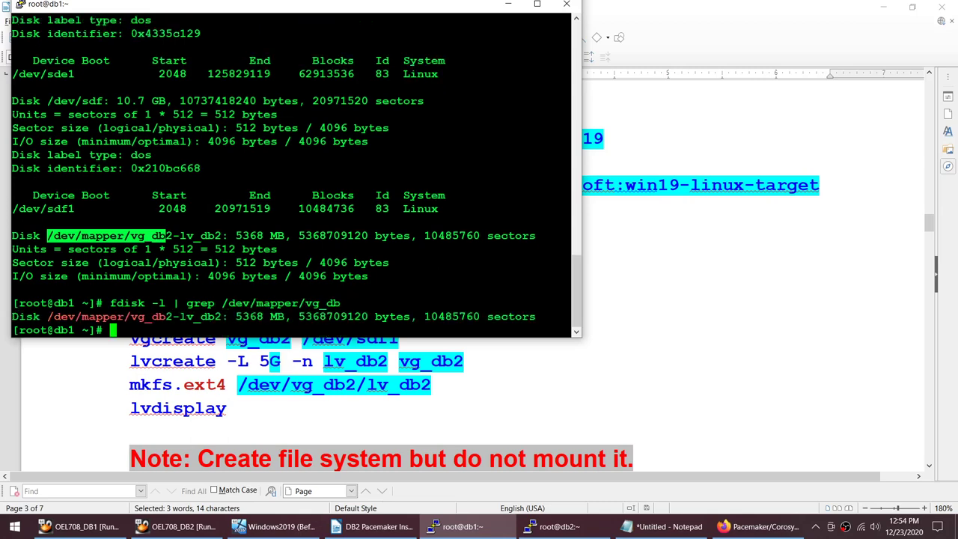
pyautogui.moveTo(109, 303); pyautogui.dragTo(571, 303)
pyautogui.click(574, 527)
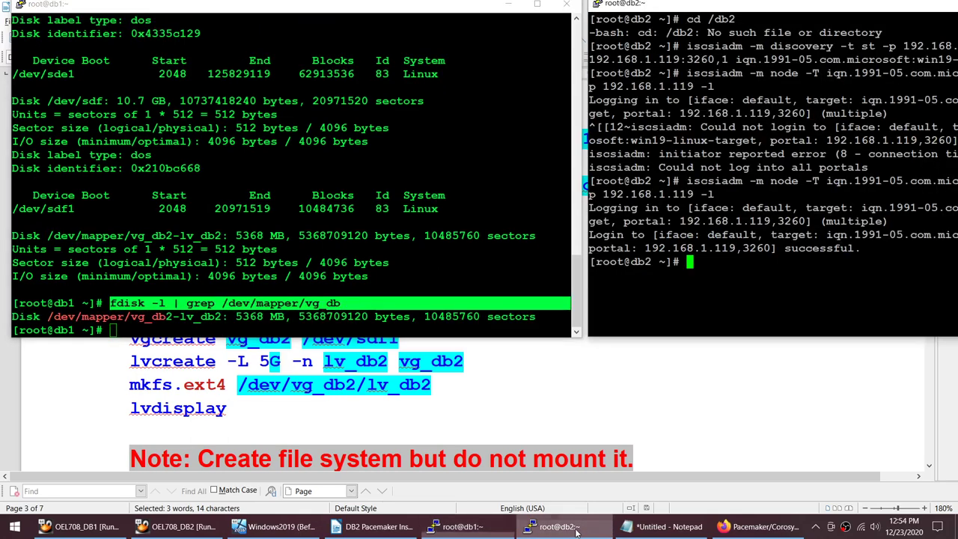
pyautogui.press('shift+Insert')
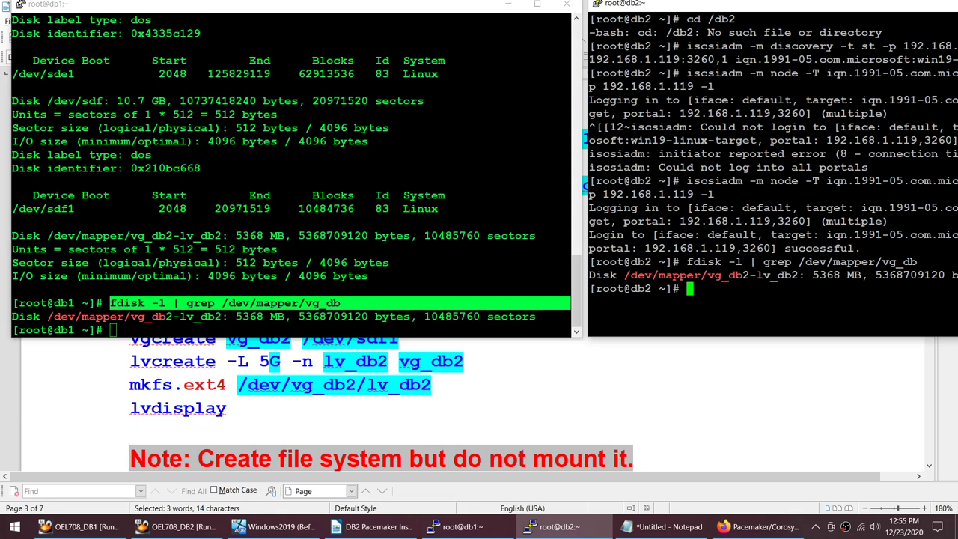
# Step: Confirm /db2 is missing on db1 with cd /db2, then clear the db1 terminal
pyautogui.hotkey('alt', 'Tab')
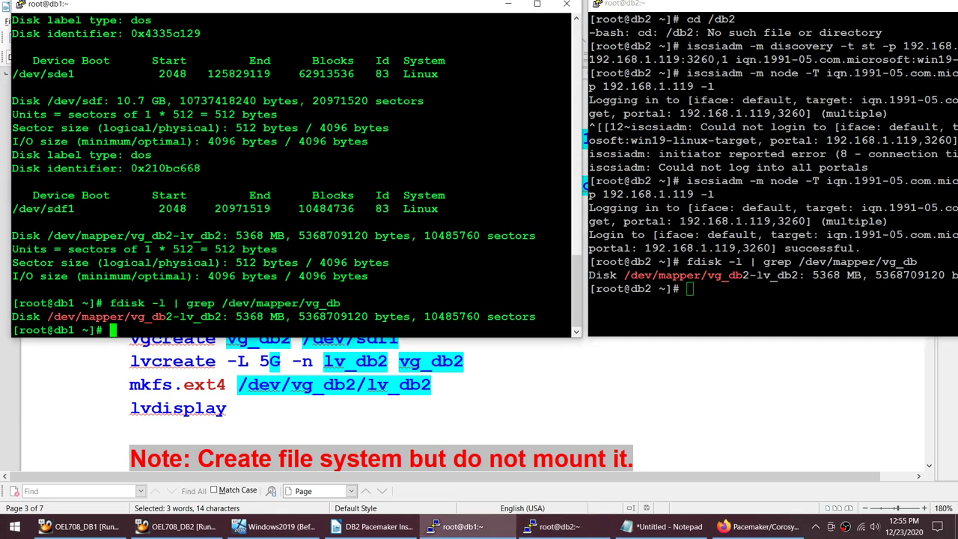
pyautogui.write('cd /db2')
pyautogui.press('Return')
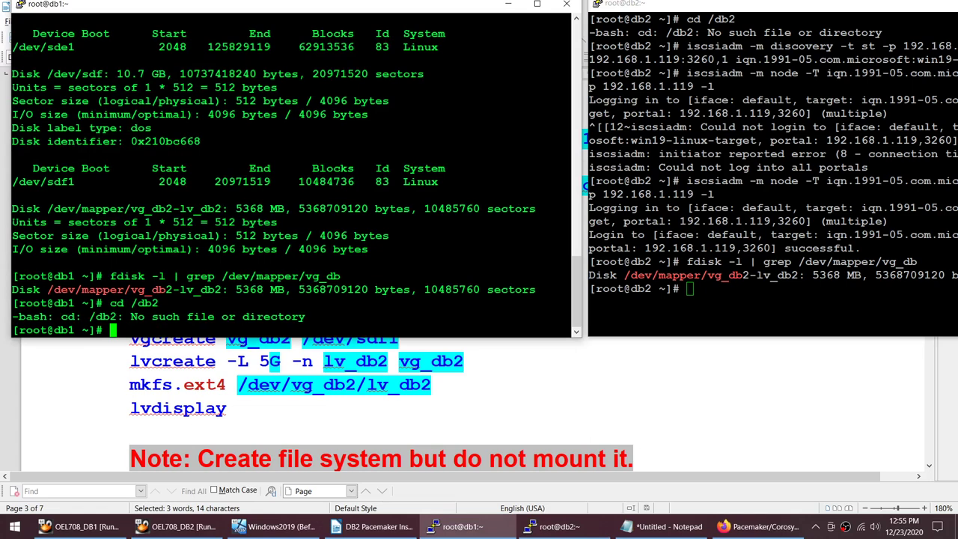
pyautogui.write('clear')
pyautogui.press('Return')
# Step: Clear the db2 terminal and run cd /db2 on db1 and db2, both reporting it missing
pyautogui.hotkey('alt', 'Tab')
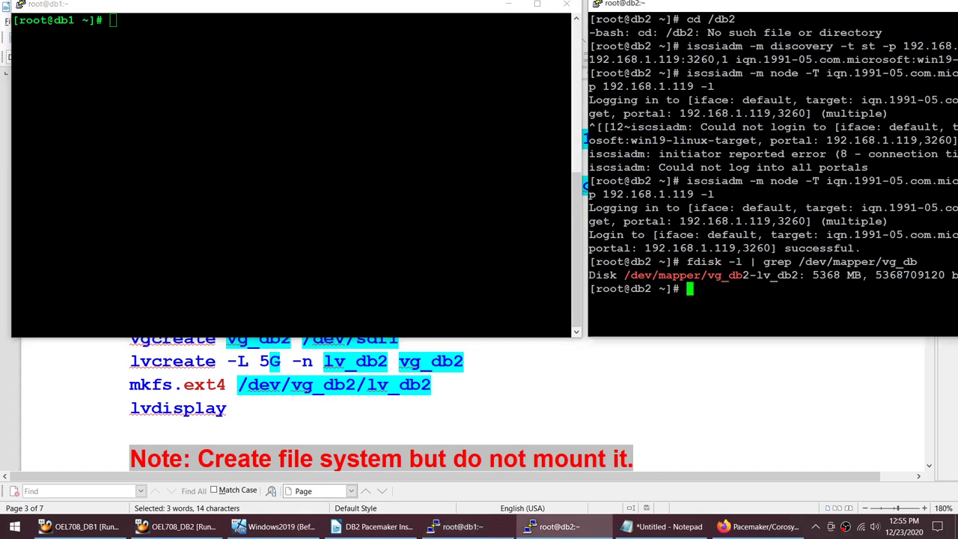
pyautogui.write('clear')
pyautogui.press('Return')
pyautogui.hotkey('alt', 'Tab')
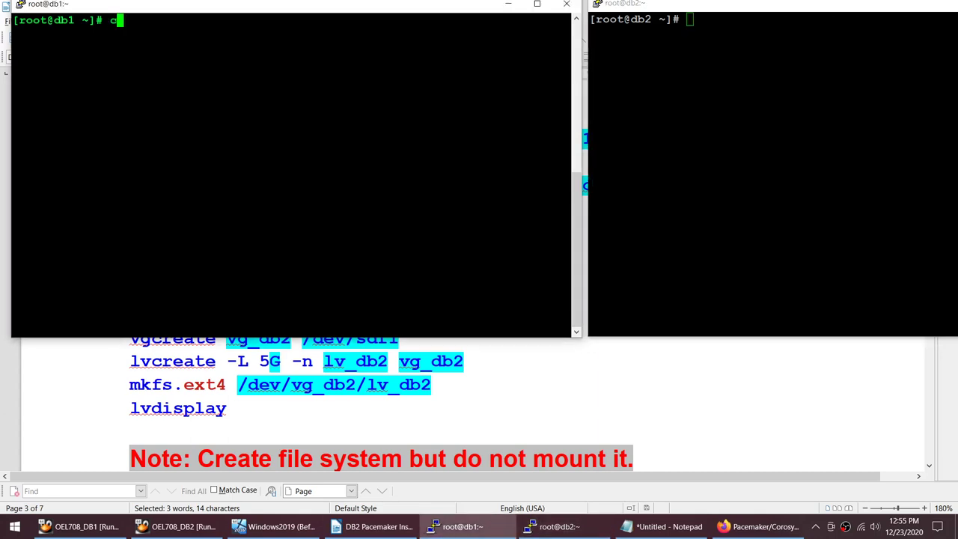
pyautogui.write('cd /db2')
pyautogui.press('Return')
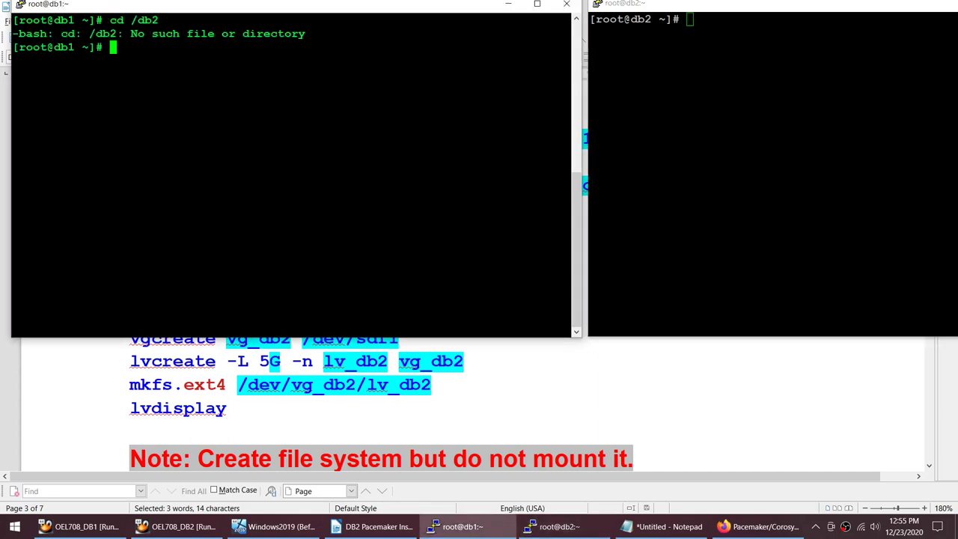
pyautogui.moveTo(110, 21); pyautogui.dragTo(571, 20)
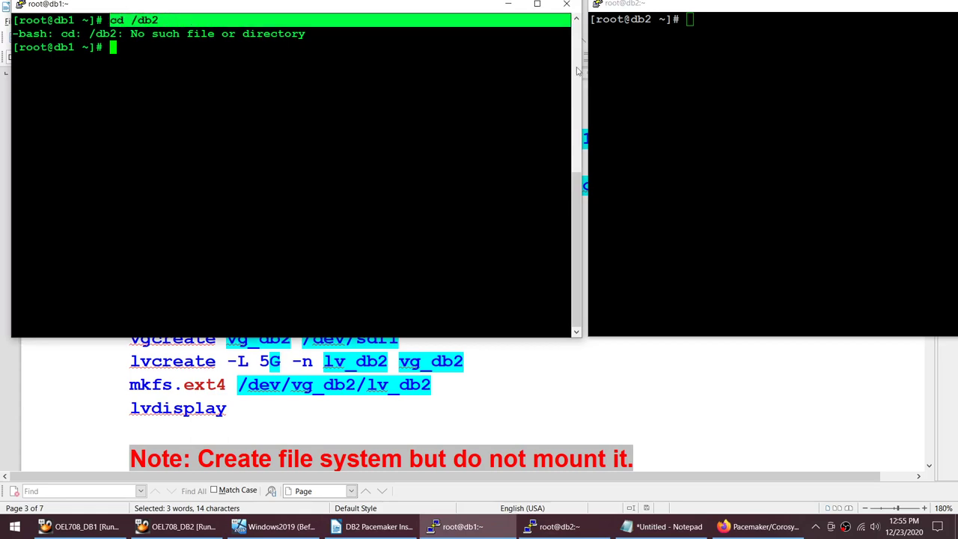
pyautogui.hotkey('alt', 'Tab')
pyautogui.write('cd /db2')
pyautogui.press('Return')
# Step: Copy the pcs resource create dbp_fs command from the Writer guide
pyautogui.click(605, 352)
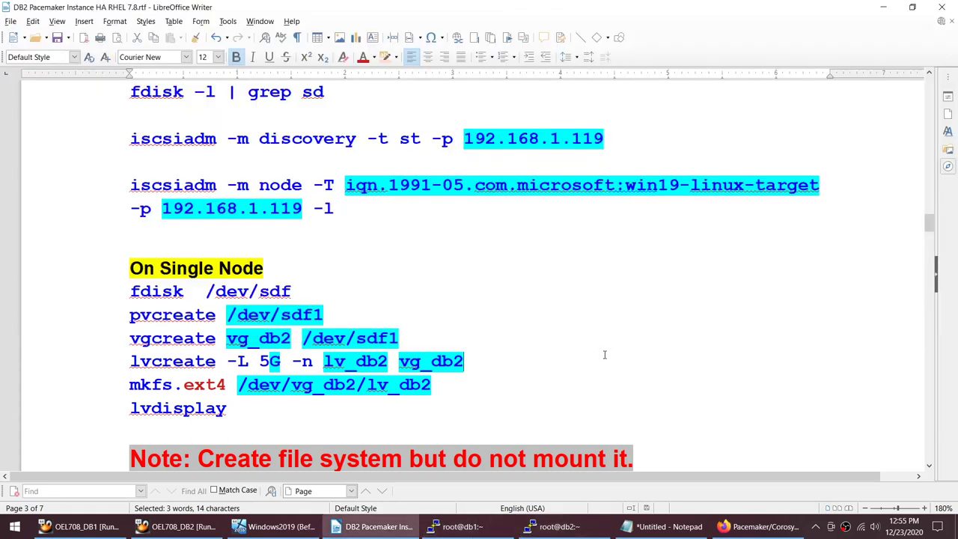
pyautogui.scroll(-5, 604, 354)
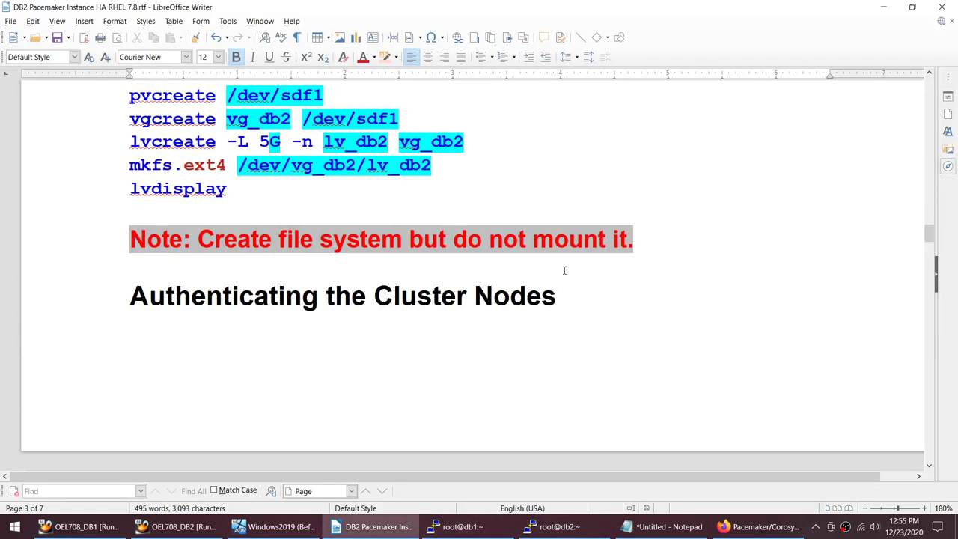
pyautogui.scroll(-10, 566, 270)
pyautogui.scroll(-9, 565, 270)
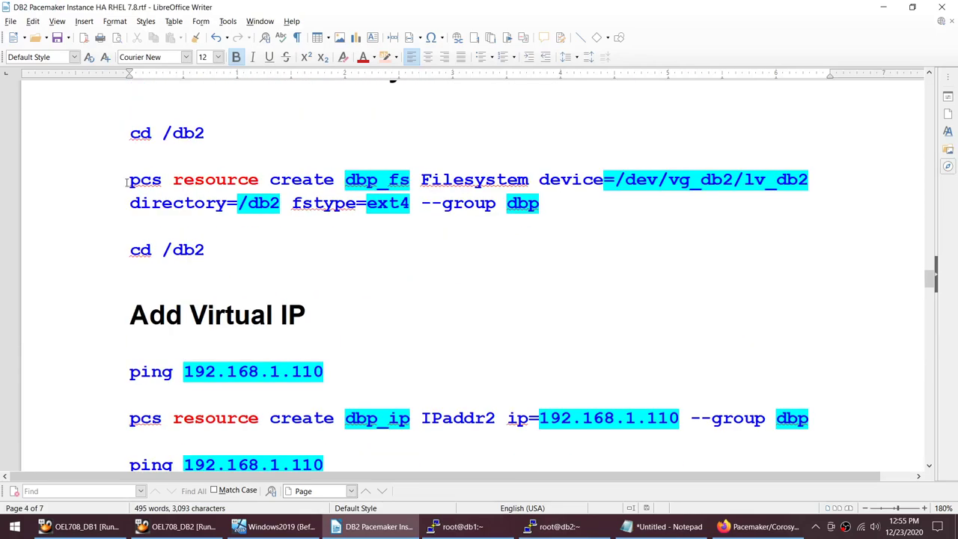
pyautogui.moveTo(127, 181); pyautogui.dragTo(574, 191)
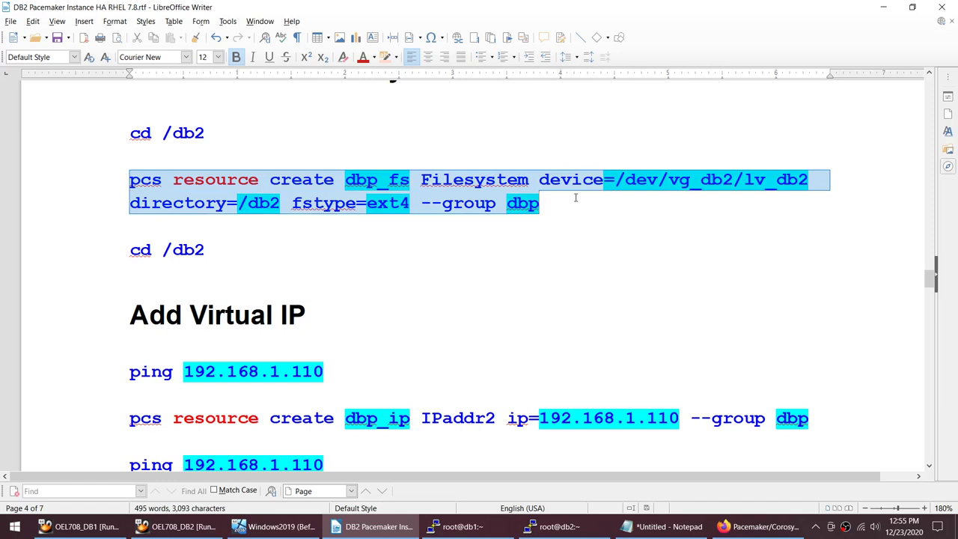
# Step: Run pcs resource on db1 to confirm no resources exist, then recopy the dbp_fs command
pyautogui.click(457, 526)
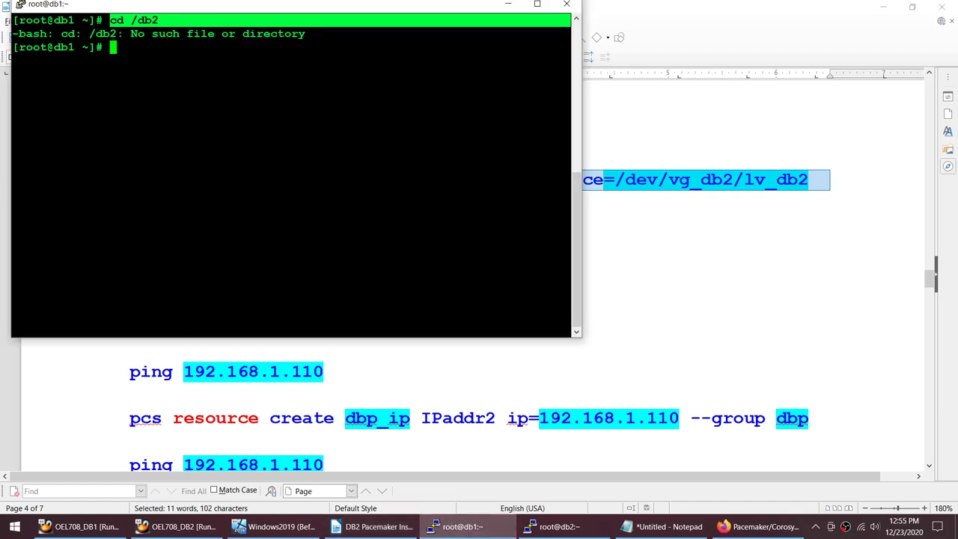
pyautogui.write('pcs resource')
pyautogui.press('Return')
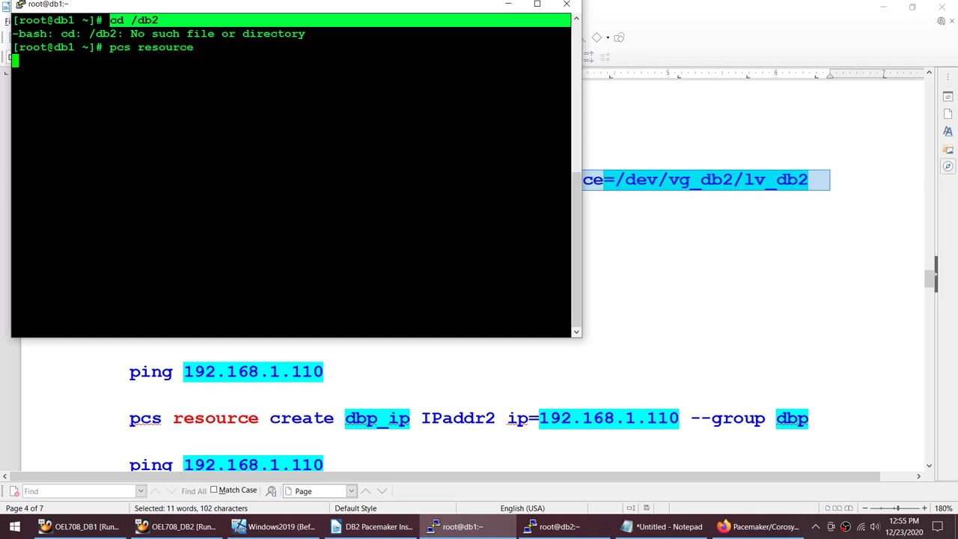
pyautogui.press('Return')
pyautogui.press('Return')
pyautogui.press('Return')
pyautogui.click(723, 274)
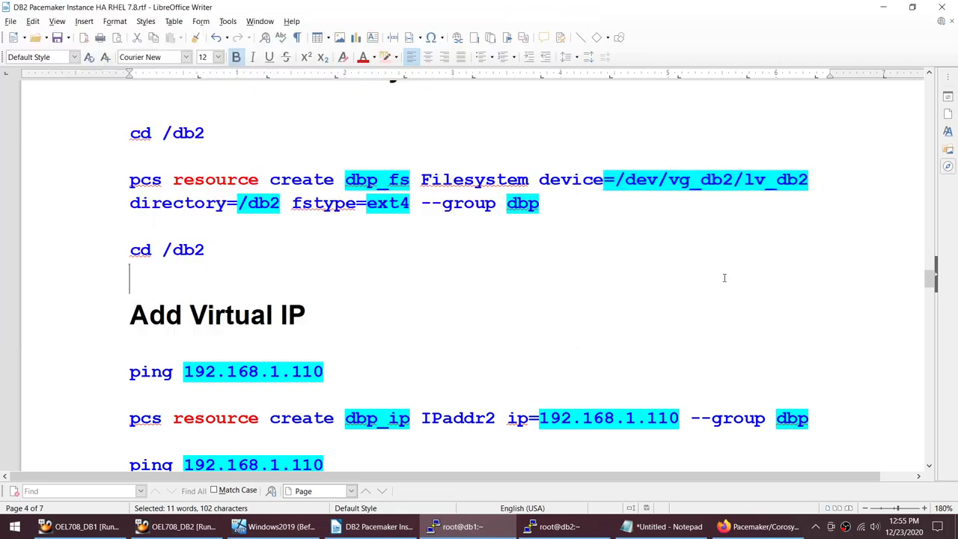
pyautogui.moveTo(560, 203); pyautogui.dragTo(128, 181)
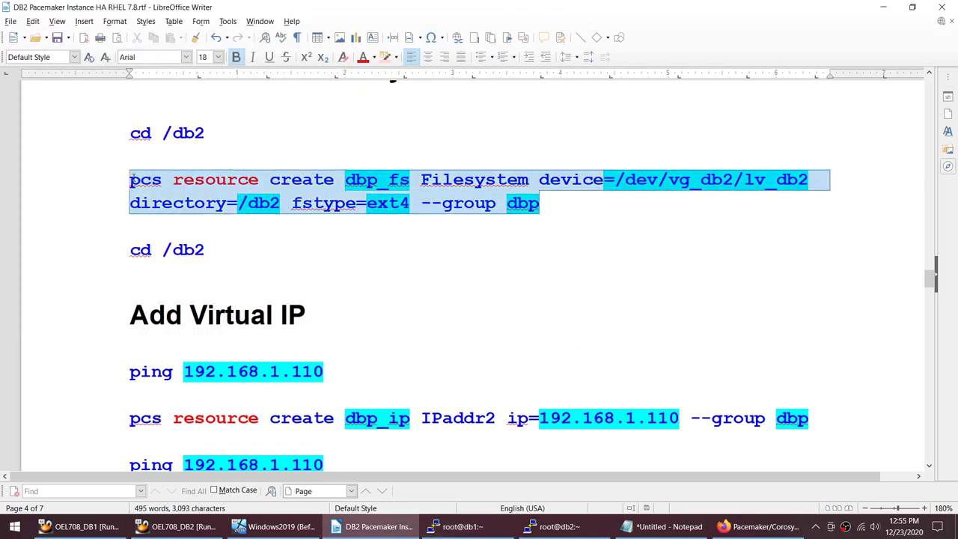
# Step: On db1, create dbp_fs: device /dev/vg_db2/lv_db2, directory /db2, ext4, group dbp
pyautogui.click(458, 526)
pyautogui.write('pcs resource create dbp_fs Filesystem device=/dev/vg_db2/lv_db2 directory=/db2 fstype=ext4 --group dbp')
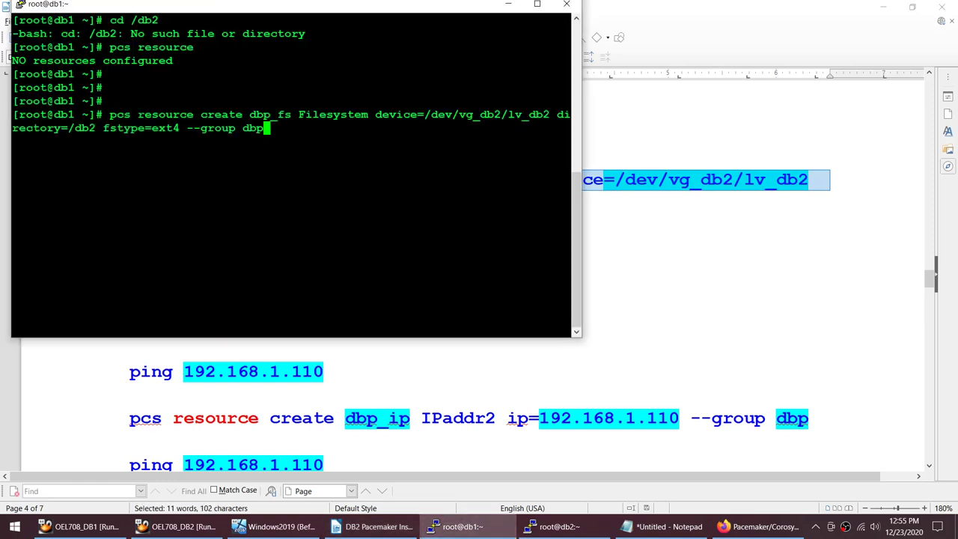
pyautogui.press('Return')
# Step: Check the cluster web page, then paste pcs resource into the db2 terminal
pyautogui.hotkey('alt', 'Tab')
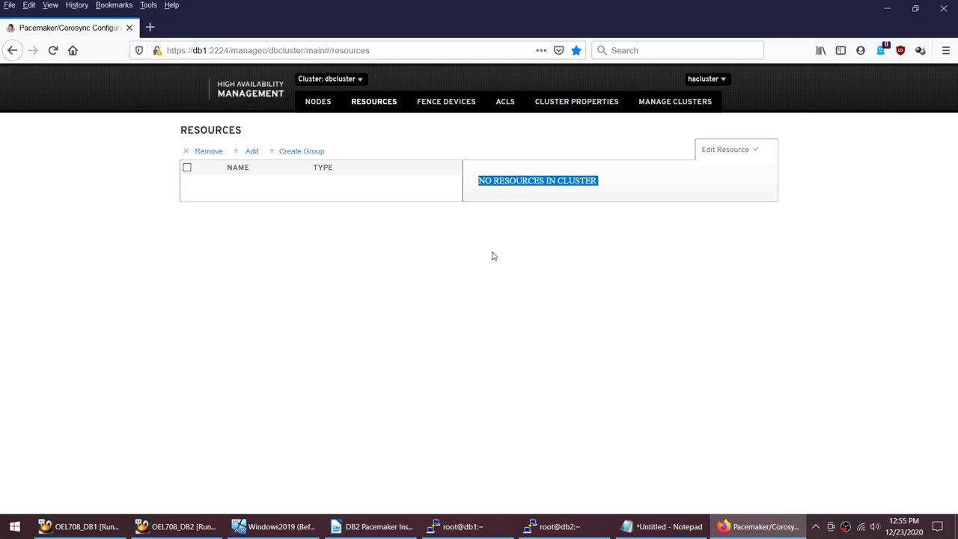
pyautogui.click(554, 527)
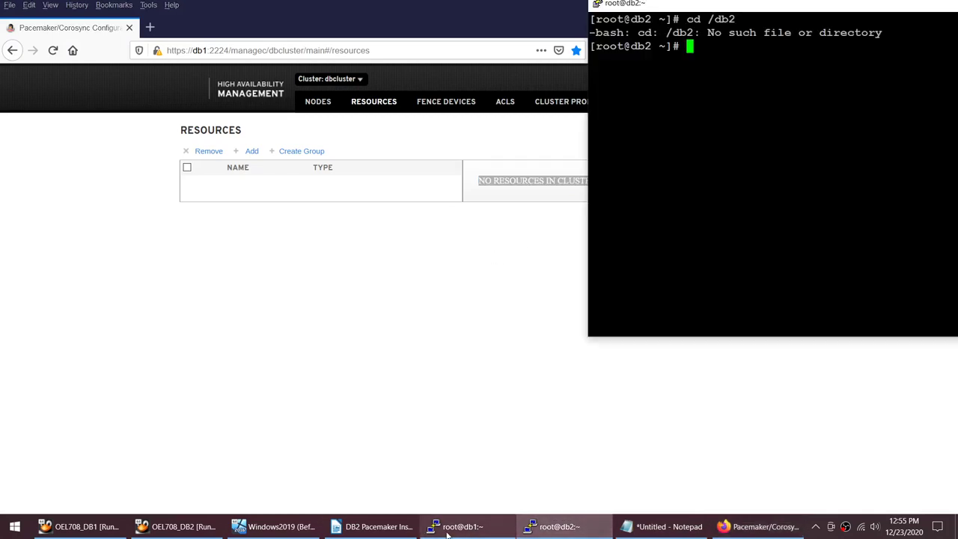
pyautogui.click(447, 530)
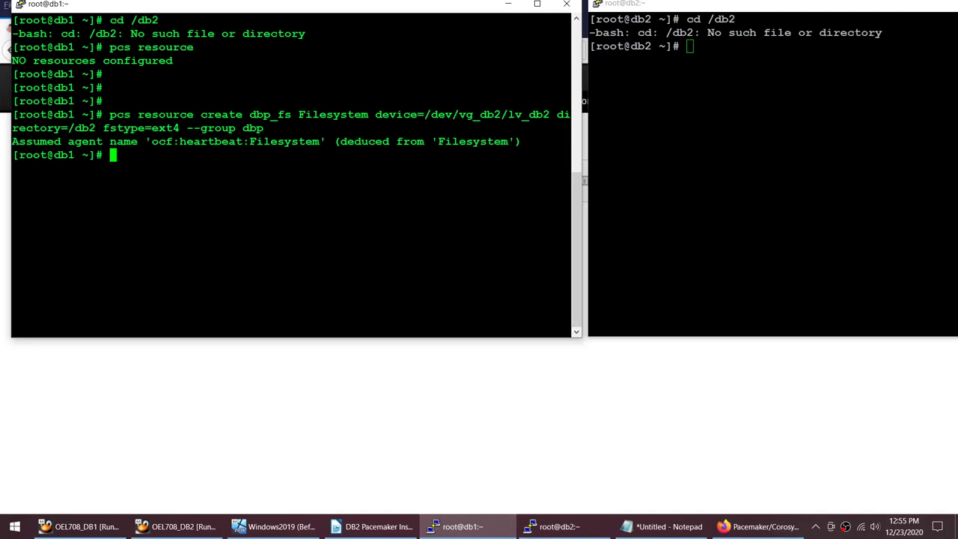
pyautogui.hotkey('alt', 'Tab')
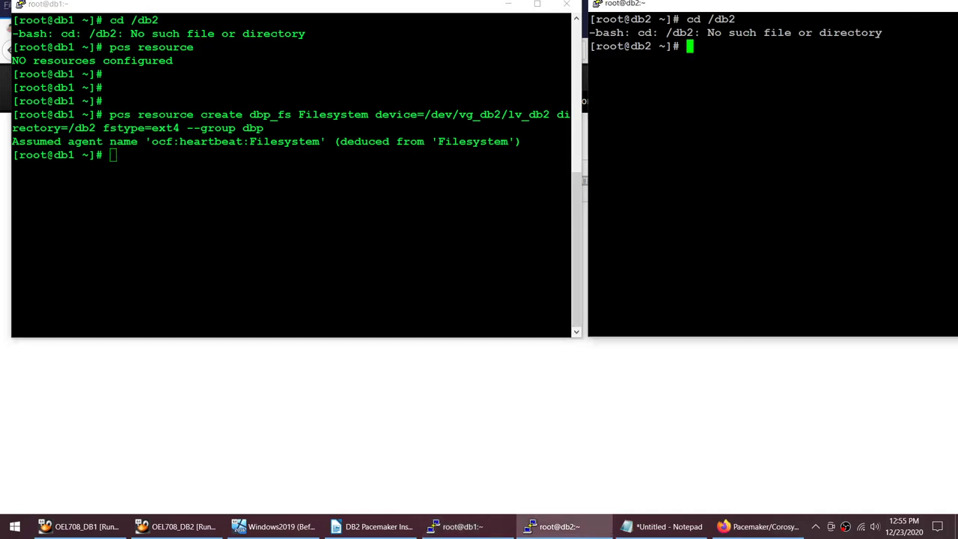
pyautogui.moveTo(105, 47); pyautogui.dragTo(570, 47)
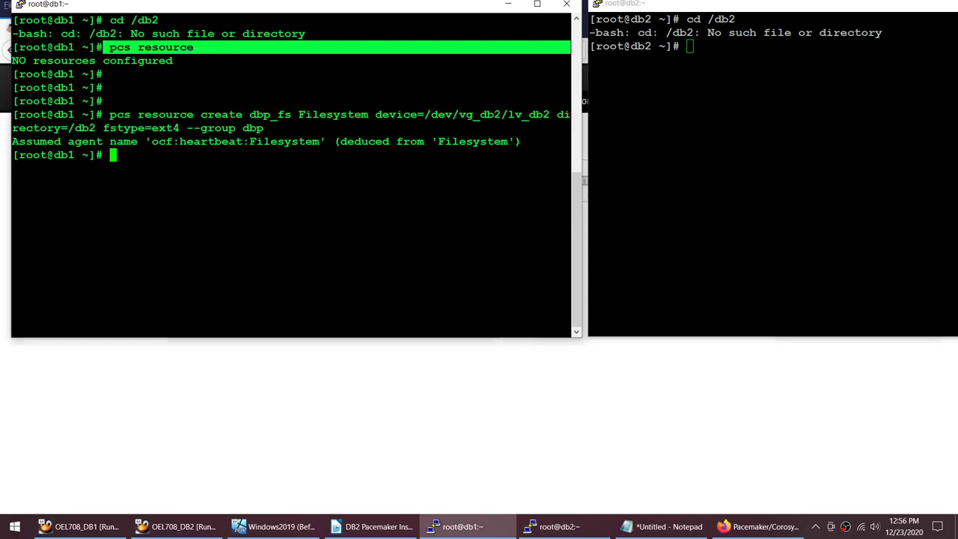
pyautogui.rightClick(748, 187)
# Step: On db2, confirm pcs resource shows dbp_fs Started db1 and cd /db2 still fails
pyautogui.press('Return')
pyautogui.click(315, 391)
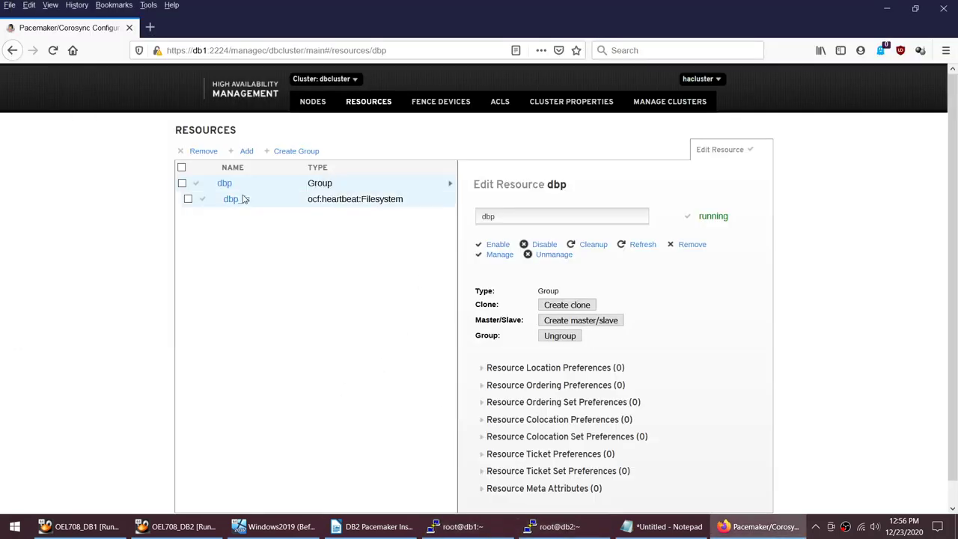
pyautogui.click(582, 524)
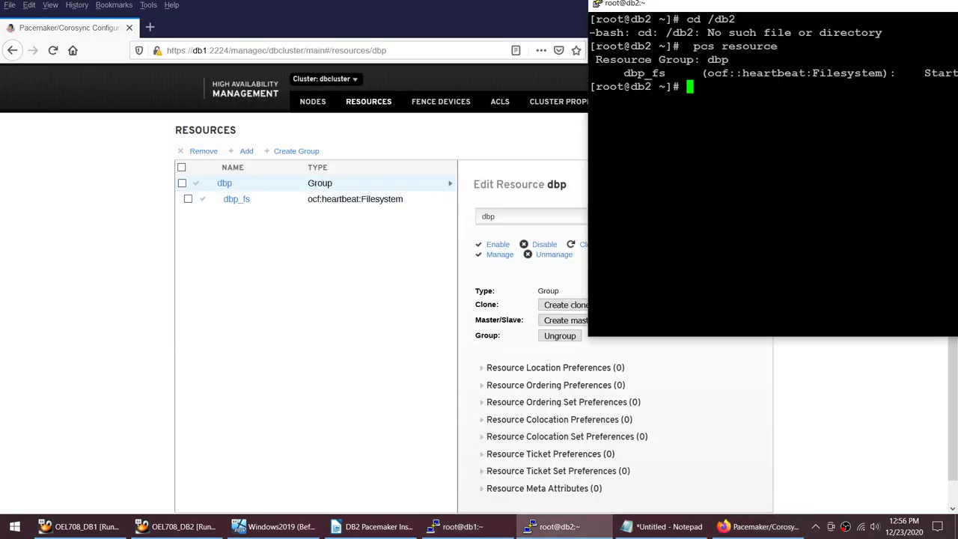
pyautogui.moveTo(817, 11); pyautogui.dragTo(746, 15)
pyautogui.moveTo(851, 79); pyautogui.dragTo(931, 78)
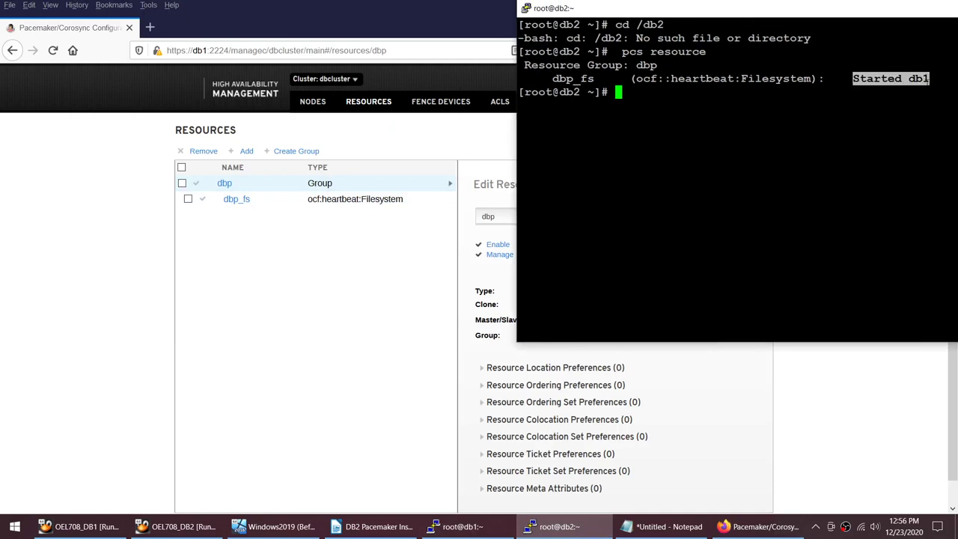
pyautogui.click(930, 79)
pyautogui.press('Up')
pyautogui.press('Up')
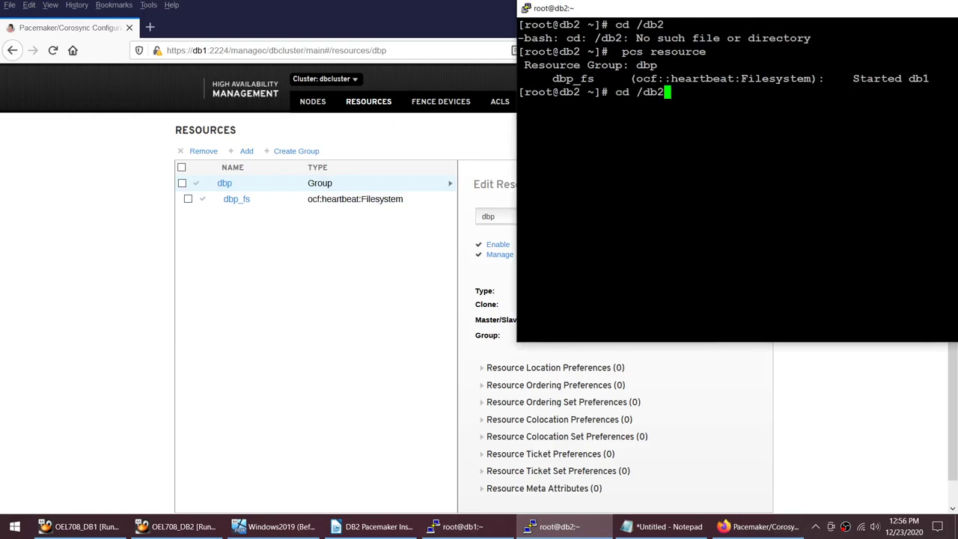
pyautogui.press('Return')
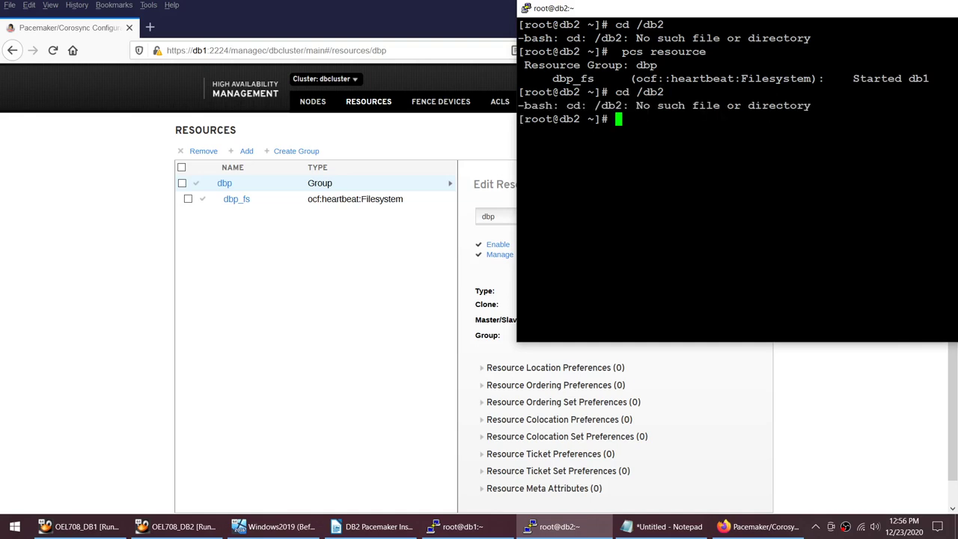
pyautogui.doubleClick(570, 119)
pyautogui.moveTo(847, 78); pyautogui.dragTo(929, 78)
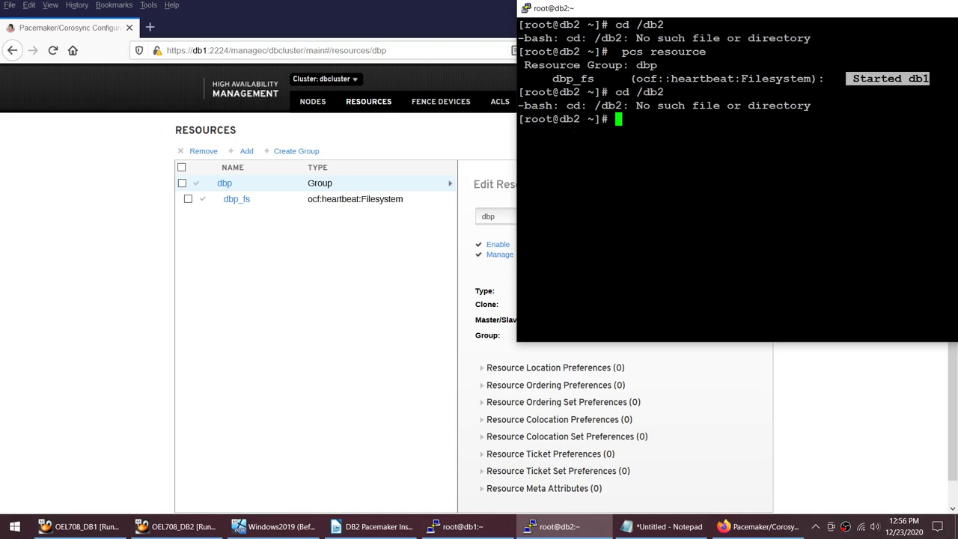
pyautogui.click(458, 526)
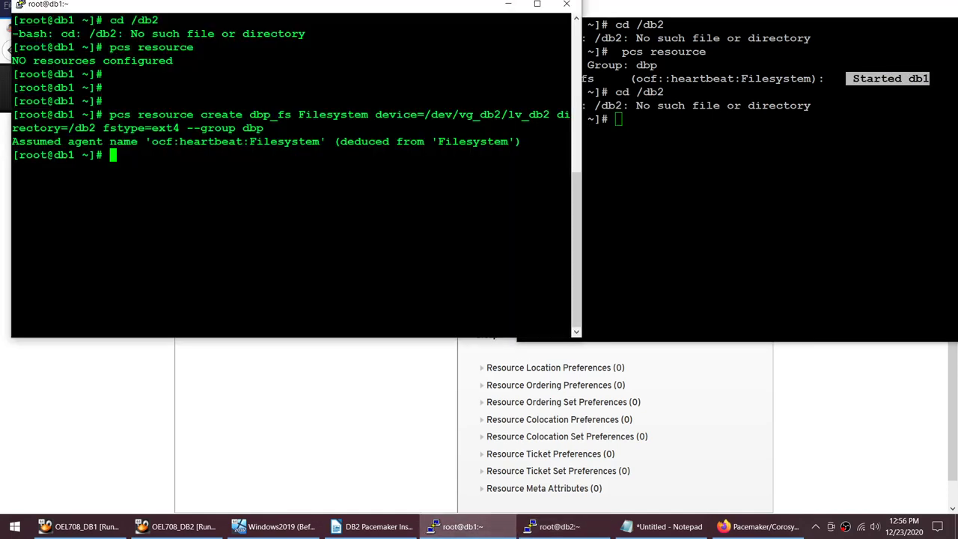
pyautogui.moveTo(104, 20); pyautogui.dragTo(165, 21)
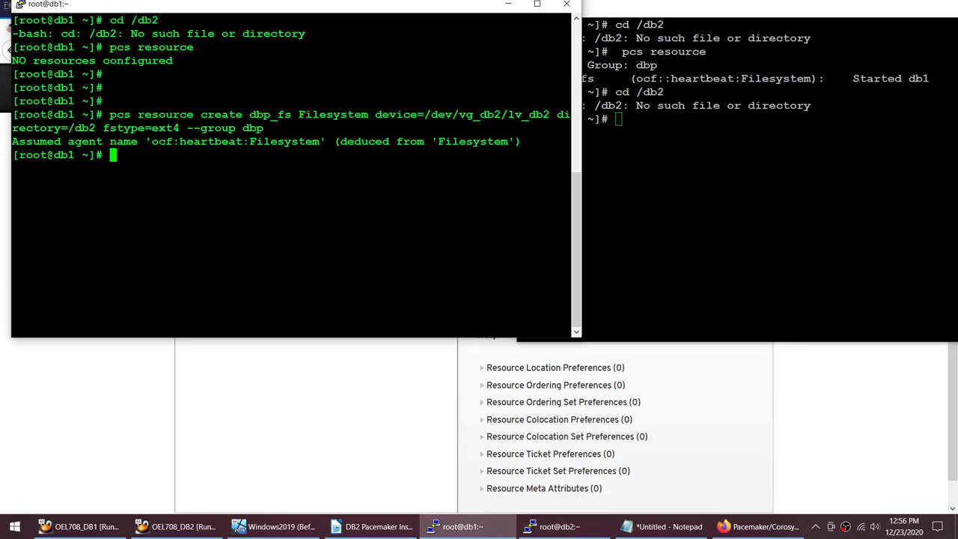
pyautogui.write('cd /db2')
pyautogui.press('Return')
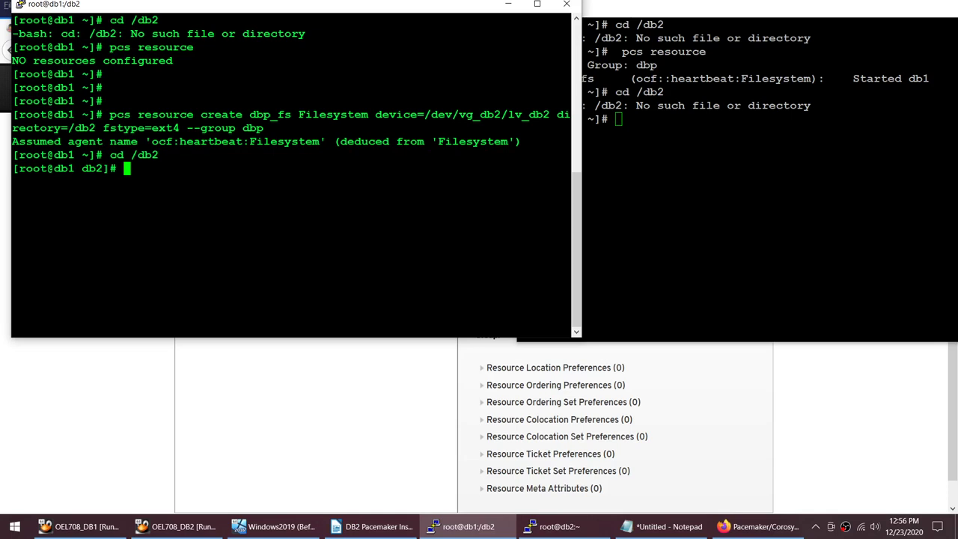
pyautogui.write('df -h')
pyautogui.press('Return')
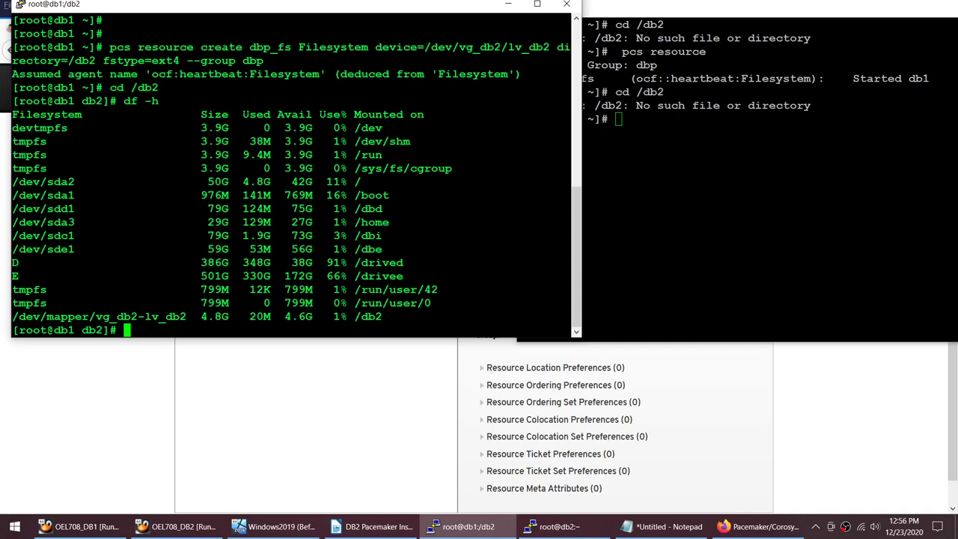
pyautogui.moveTo(187, 316); pyautogui.dragTo(8, 316)
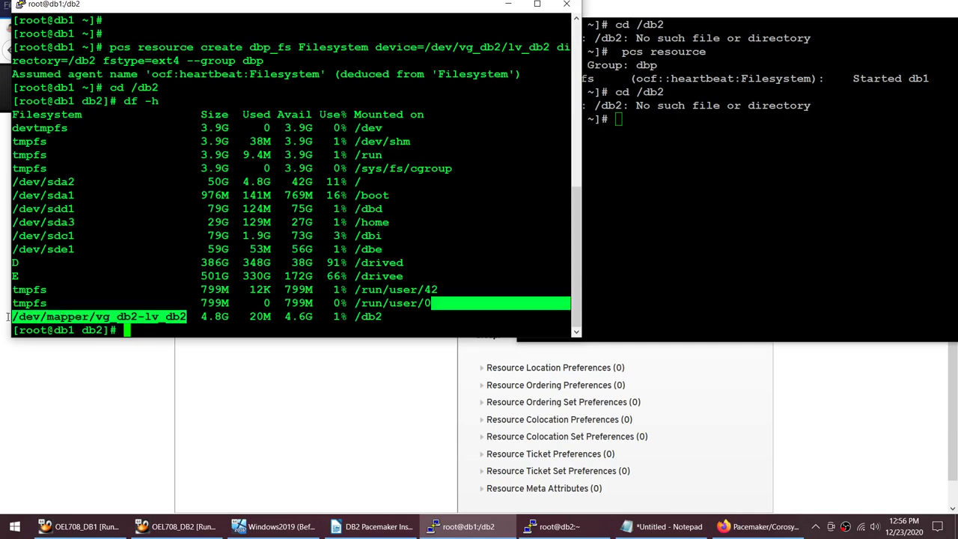
pyautogui.doubleClick(367, 316)
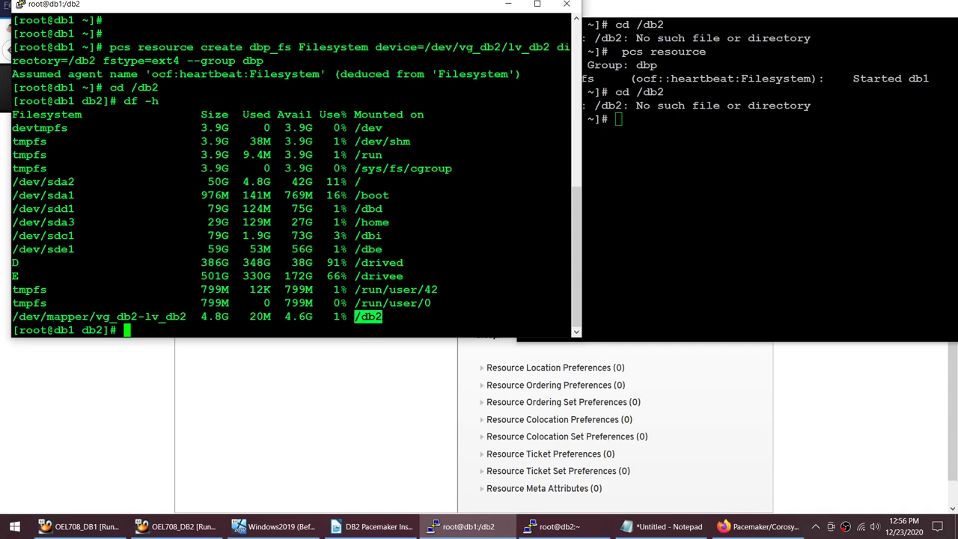
pyautogui.moveTo(126, 88); pyautogui.dragTo(571, 88)
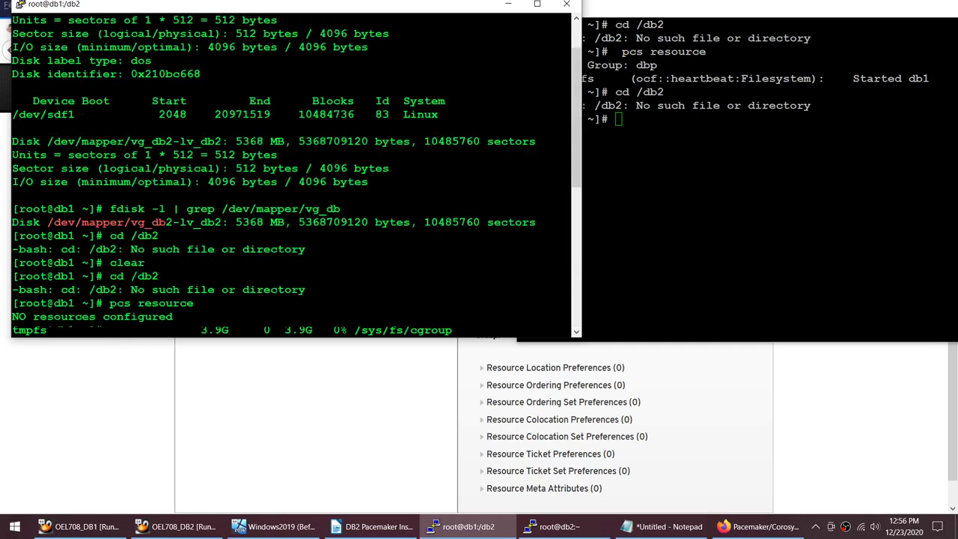
pyautogui.scroll(8, 292, 179)
pyautogui.scroll(-4, 292, 172)
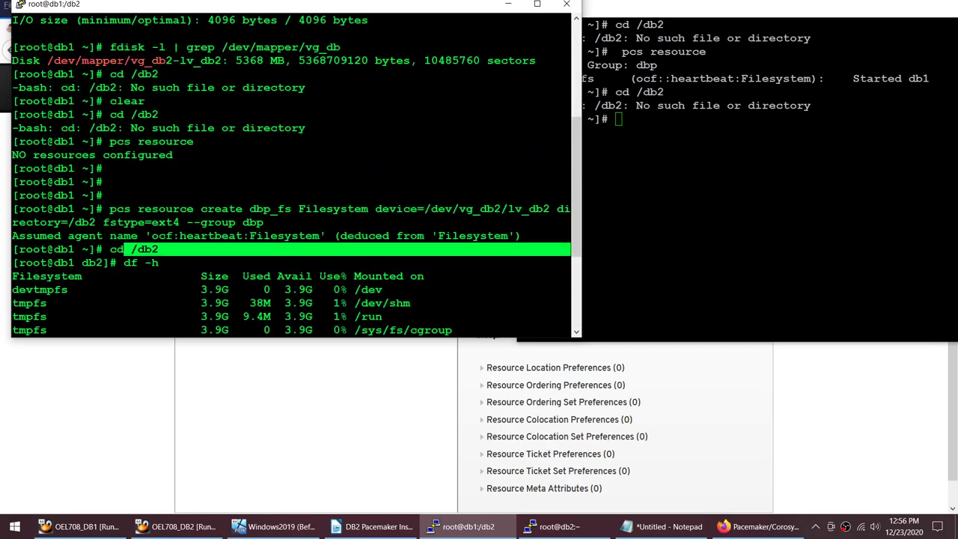
pyautogui.moveTo(103, 74); pyautogui.dragTo(334, 136)
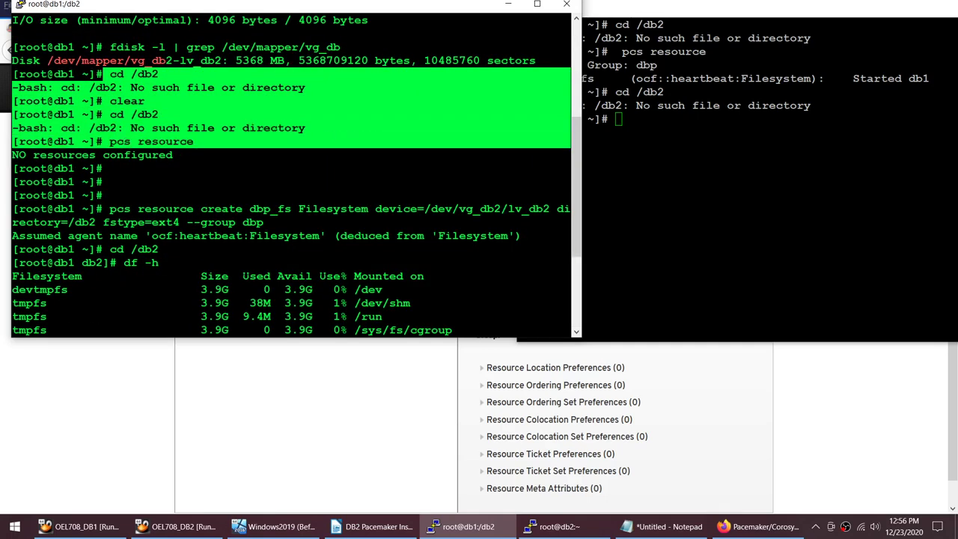
pyautogui.moveTo(109, 142); pyautogui.dragTo(195, 141)
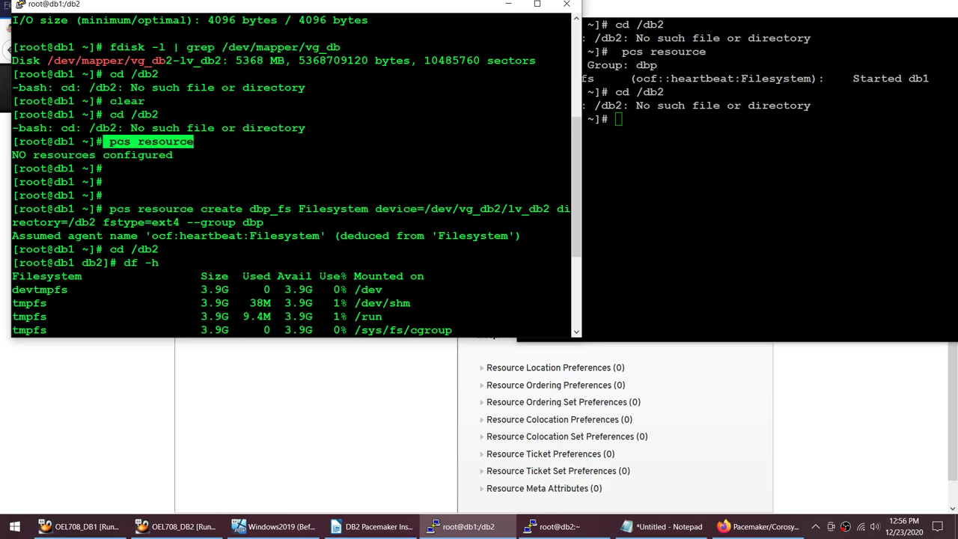
pyautogui.hotkey('alt', 'Tab')
pyautogui.doubleClick(646, 65)
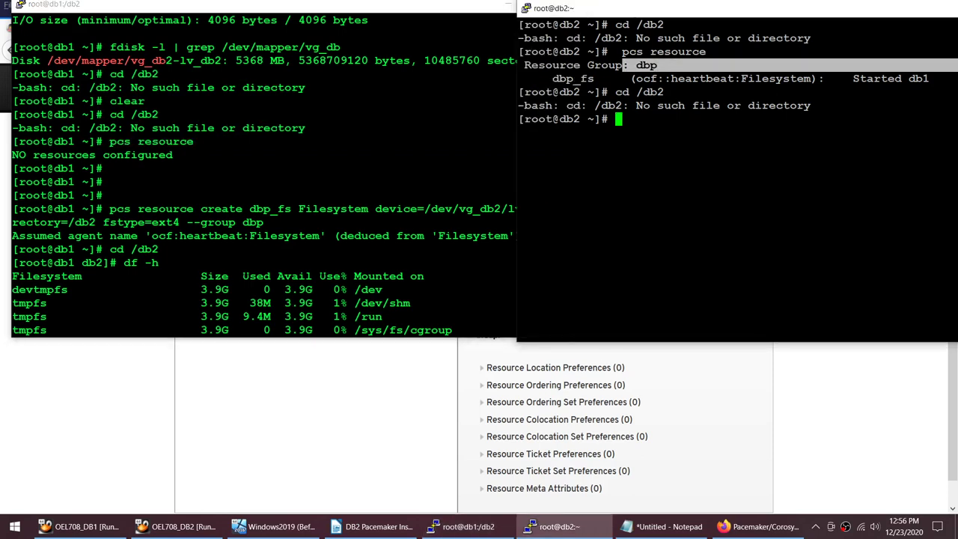
pyautogui.doubleClick(776, 79)
pyautogui.moveTo(603, 78); pyautogui.dragTo(550, 78)
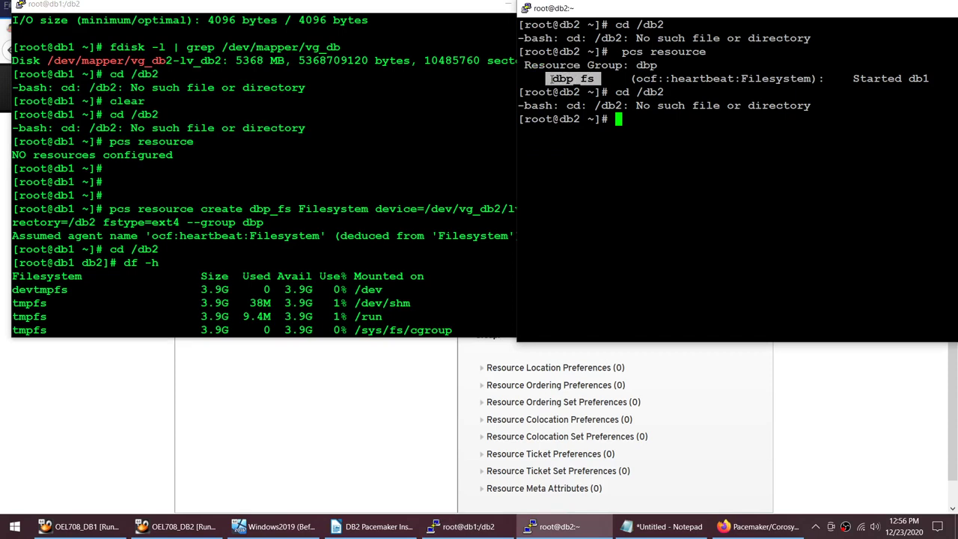
pyautogui.moveTo(635, 65); pyautogui.dragTo(936, 66)
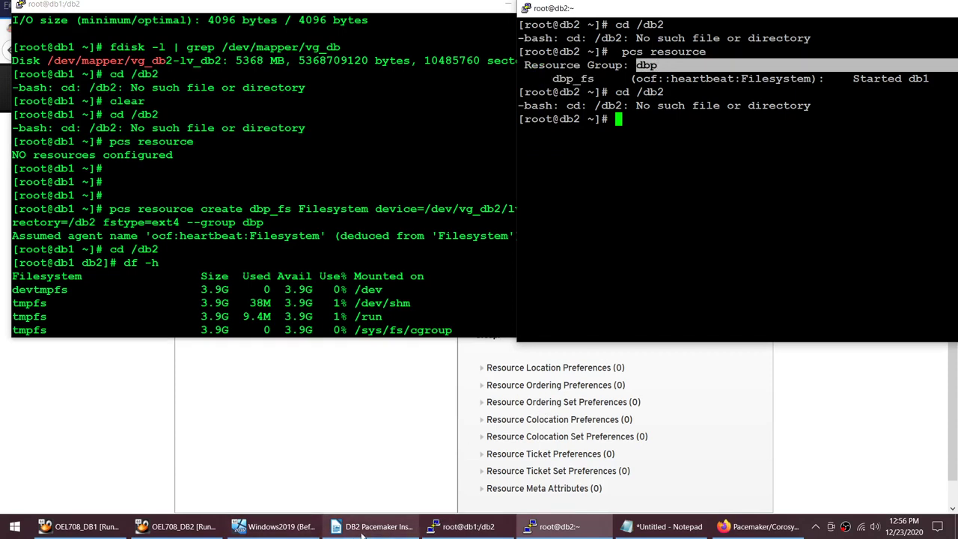
pyautogui.moveTo(366, 533)
pyautogui.doubleClick(646, 65)
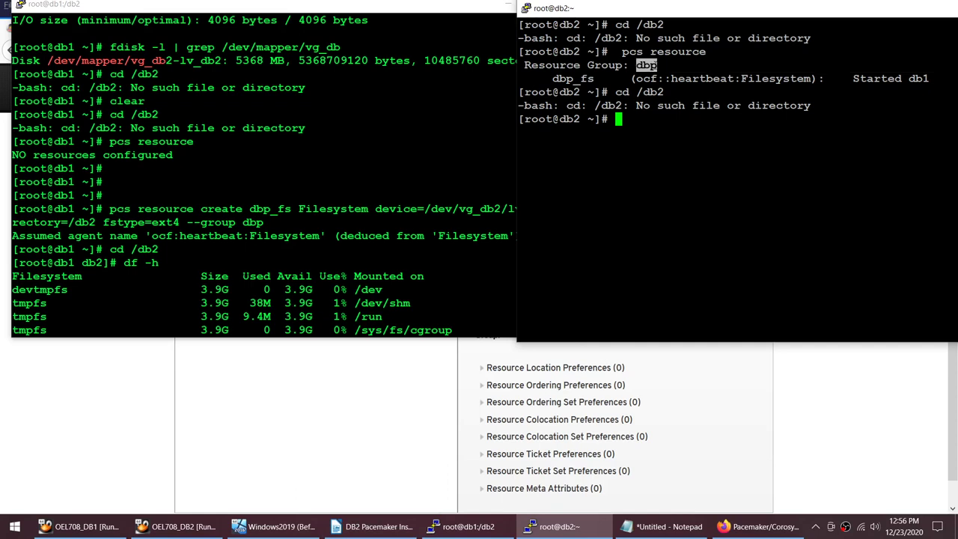
pyautogui.moveTo(552, 78); pyautogui.dragTo(592, 79)
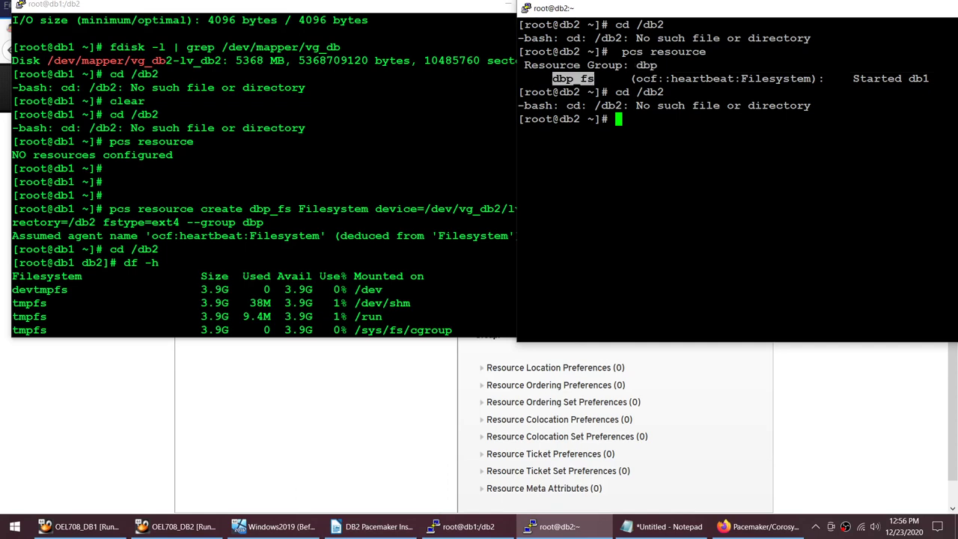
pyautogui.moveTo(741, 78); pyautogui.dragTo(811, 79)
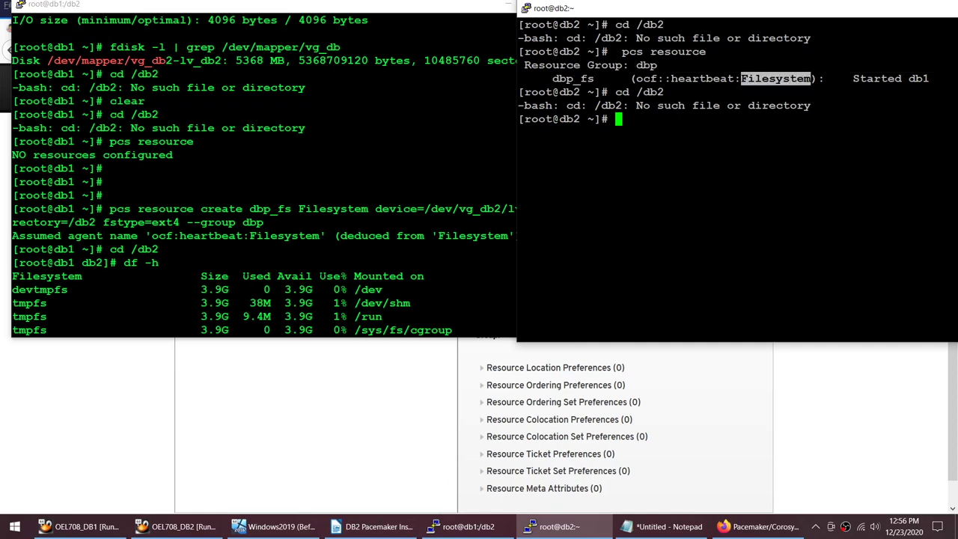
pyautogui.moveTo(908, 78); pyautogui.dragTo(929, 79)
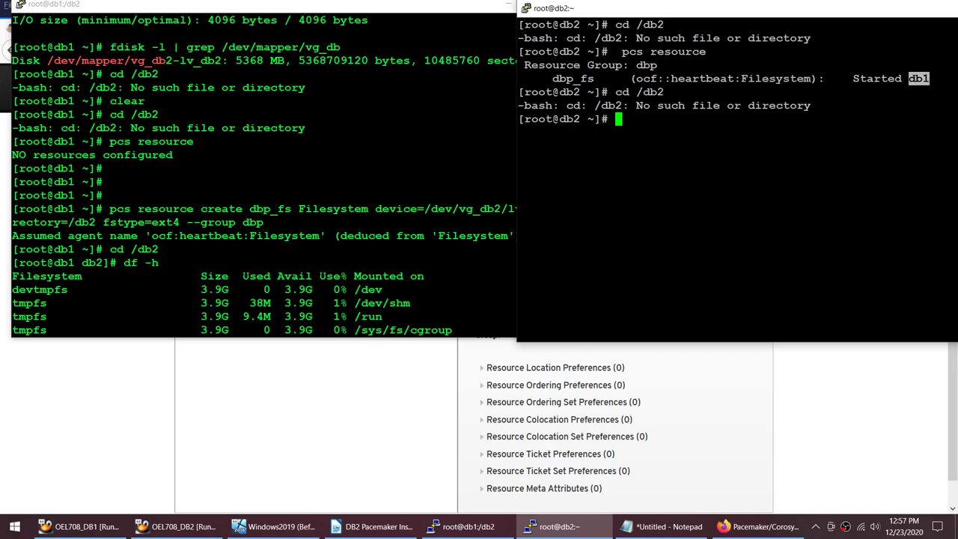
pyautogui.moveTo(637, 92); pyautogui.dragTo(664, 92)
pyautogui.hotkey('alt', 'Tab')
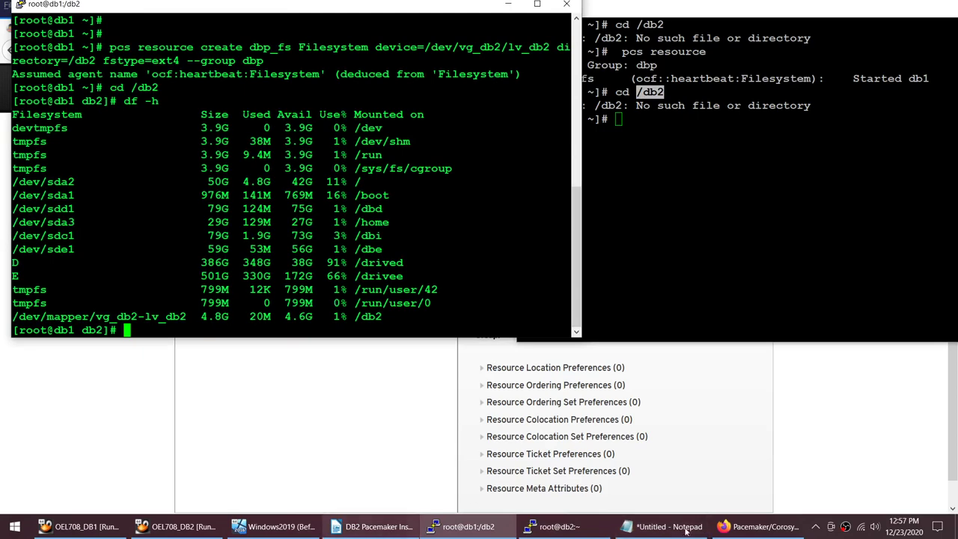
# Step: Inspect dbp_fs details in the web UI: Filesystem type, current location db1, group dbp
pyautogui.click(757, 526)
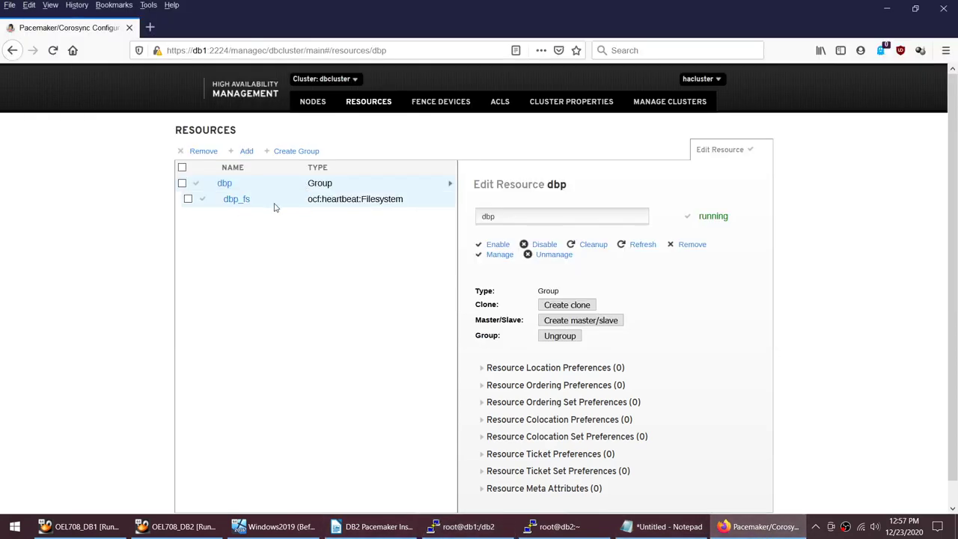
pyautogui.click(236, 202)
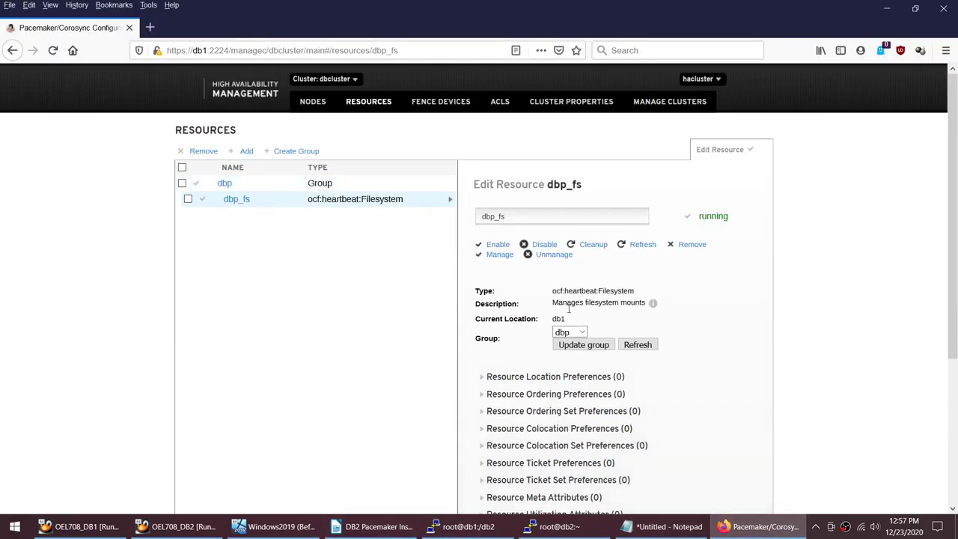
pyautogui.doubleClick(614, 290)
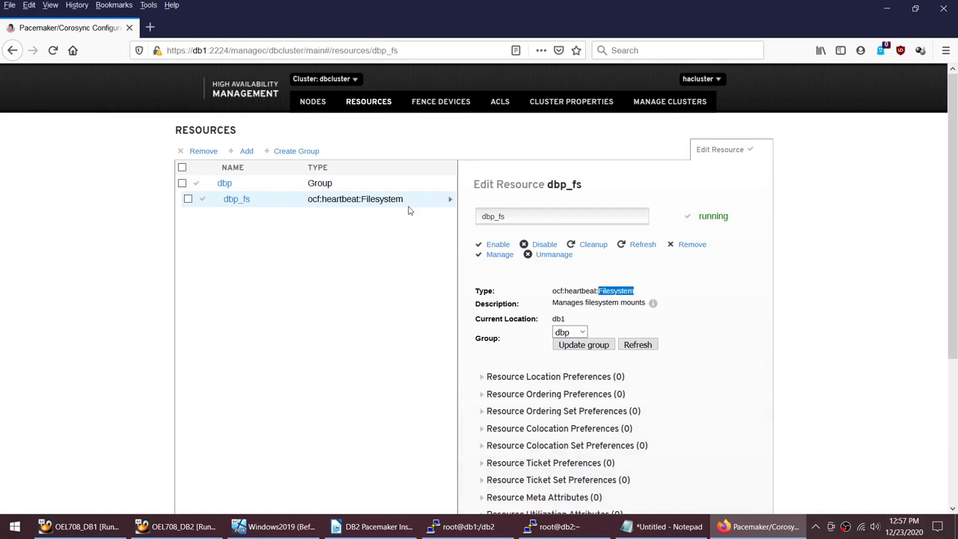
pyautogui.doubleClick(388, 199)
pyautogui.doubleClick(559, 319)
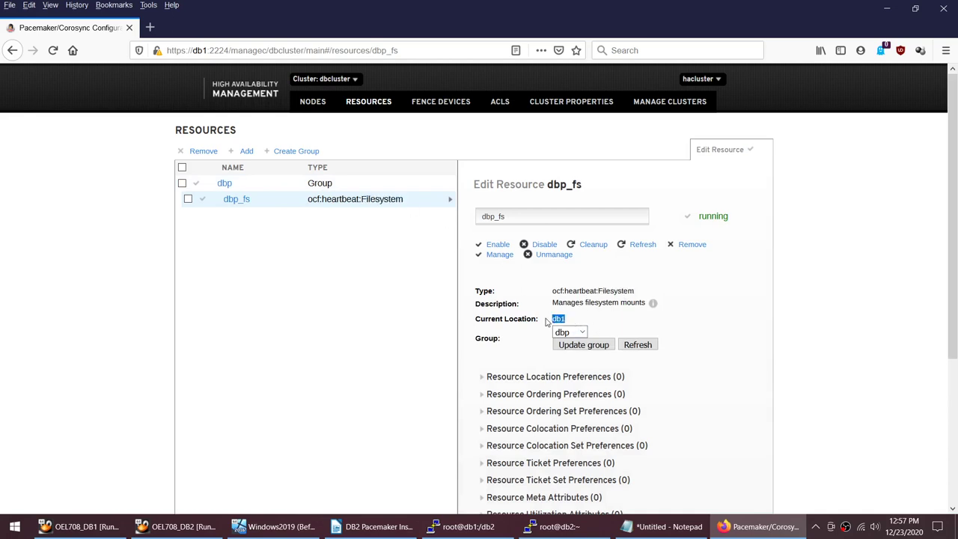
pyautogui.click(582, 336)
pyautogui.click(372, 526)
# Step: Run 'sudo chown dbp:dba /db2' on db1 to give dbp ownership of /db2
pyautogui.scroll(-5, 348, 299)
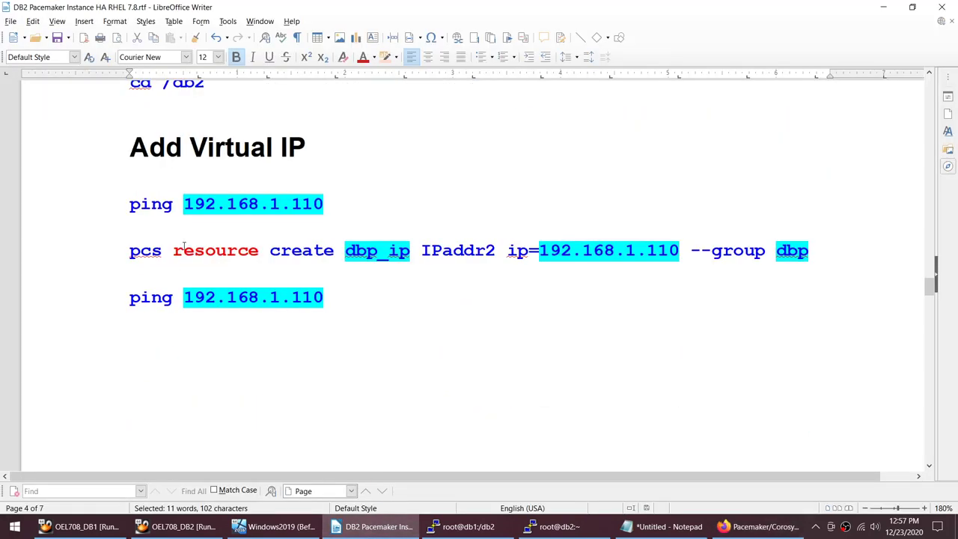
pyautogui.scroll(-5, 184, 245)
pyautogui.scroll(-3, 183, 245)
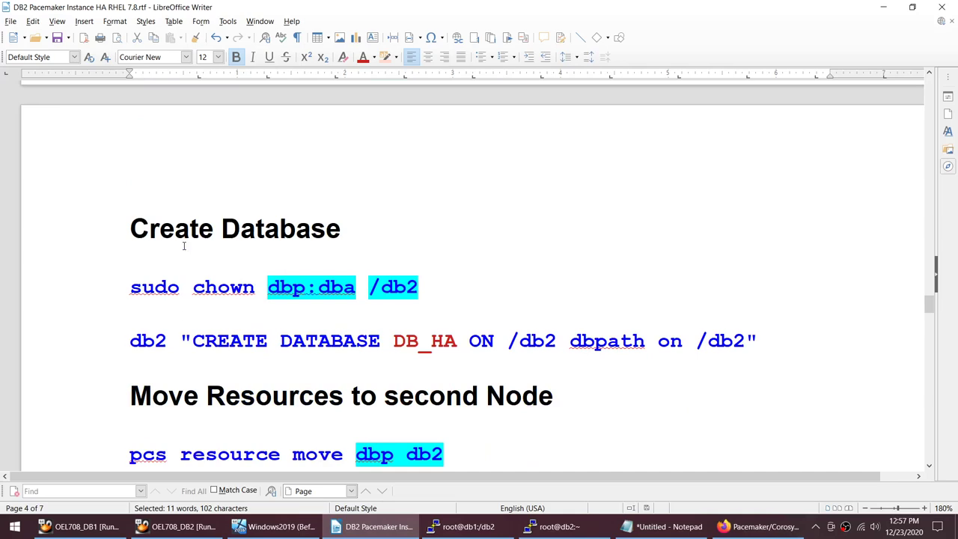
pyautogui.click(135, 295)
pyautogui.moveTo(131, 287); pyautogui.dragTo(428, 288)
pyautogui.hotkey('ctrl', 'c')
pyautogui.hotkey('alt', 'Tab')
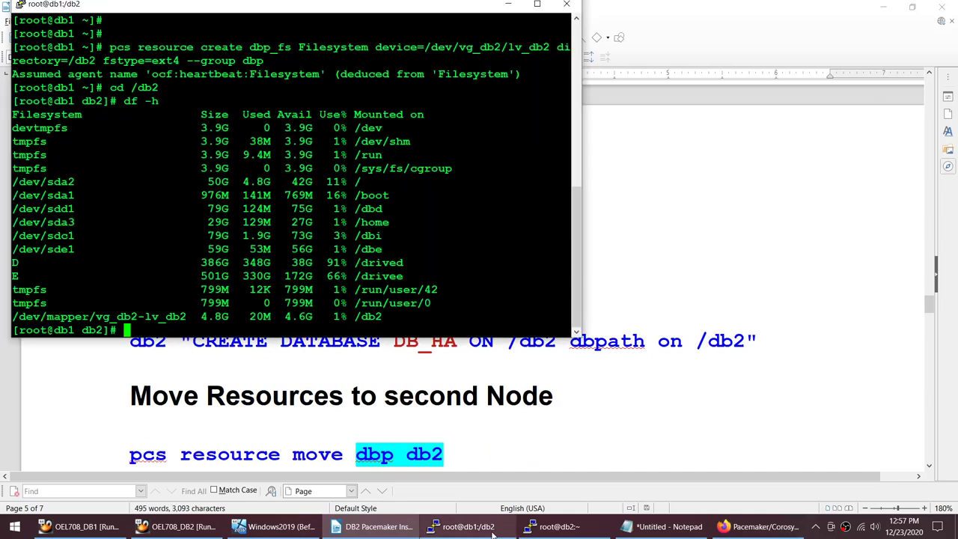
pyautogui.press('shift+Insert')
pyautogui.press('Return')
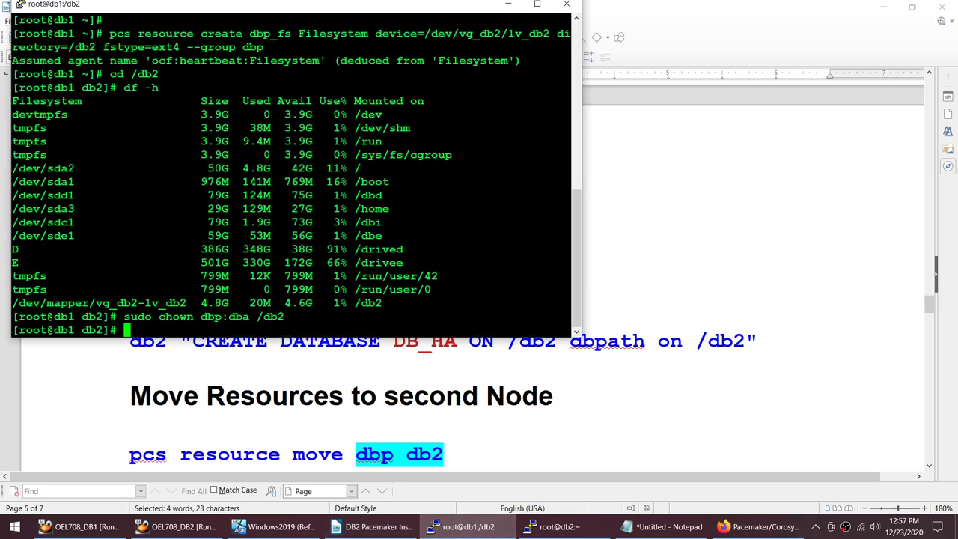
pyautogui.hotkey('alt', 'Tab')
# Step: Select the CREATE DATABASE DB_HA ON /db2 dbpath on /db2 command in the guide
pyautogui.press('Down')
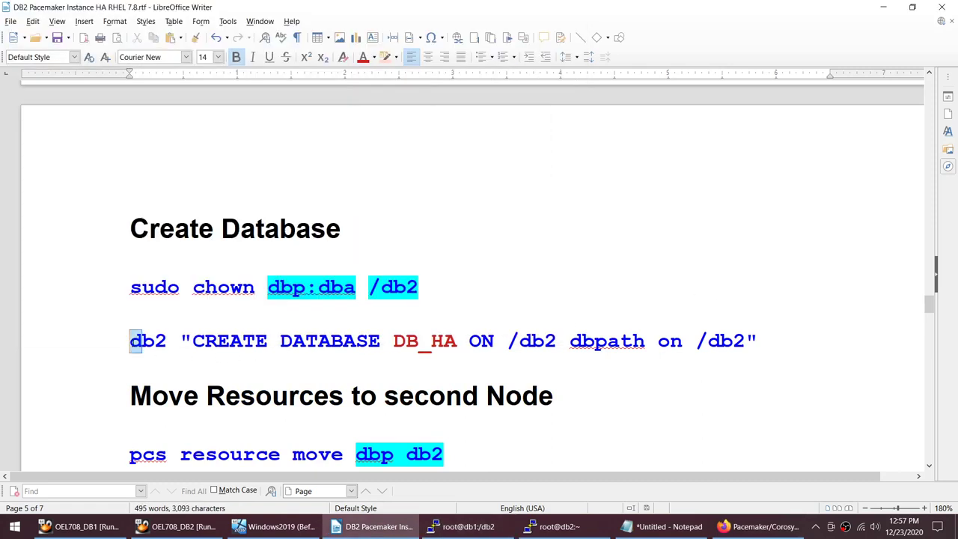
pyautogui.moveTo(508, 345); pyautogui.dragTo(558, 343)
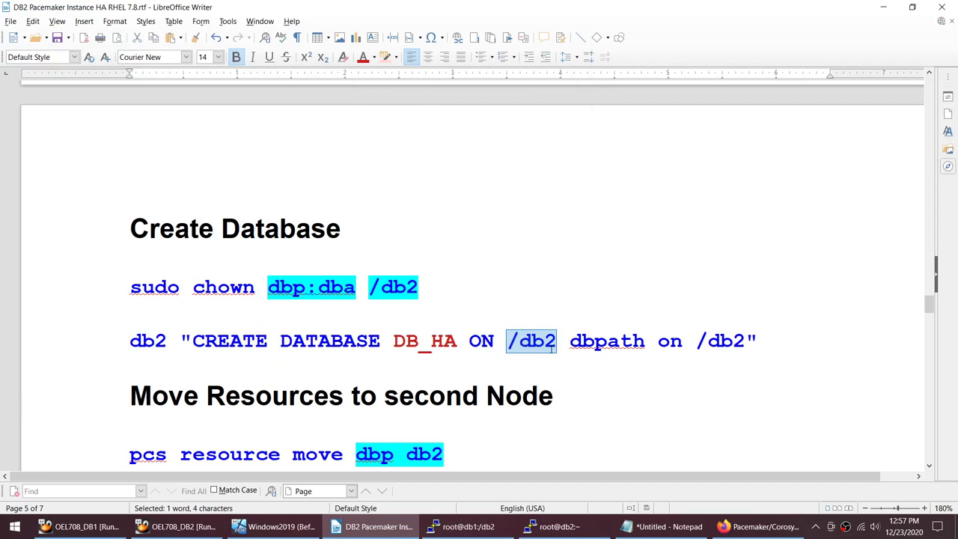
pyautogui.click(645, 345)
pyautogui.keyDown('shift'); pyautogui.click(774, 340); pyautogui.keyUp('shift')
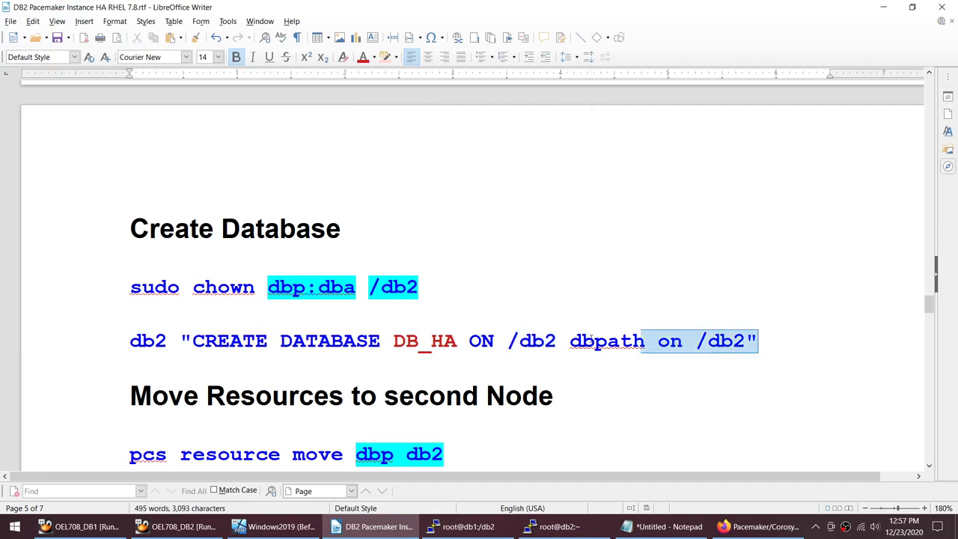
pyautogui.moveTo(591, 340); pyautogui.dragTo(122, 335)
pyautogui.hotkey('ctrl', 'c')
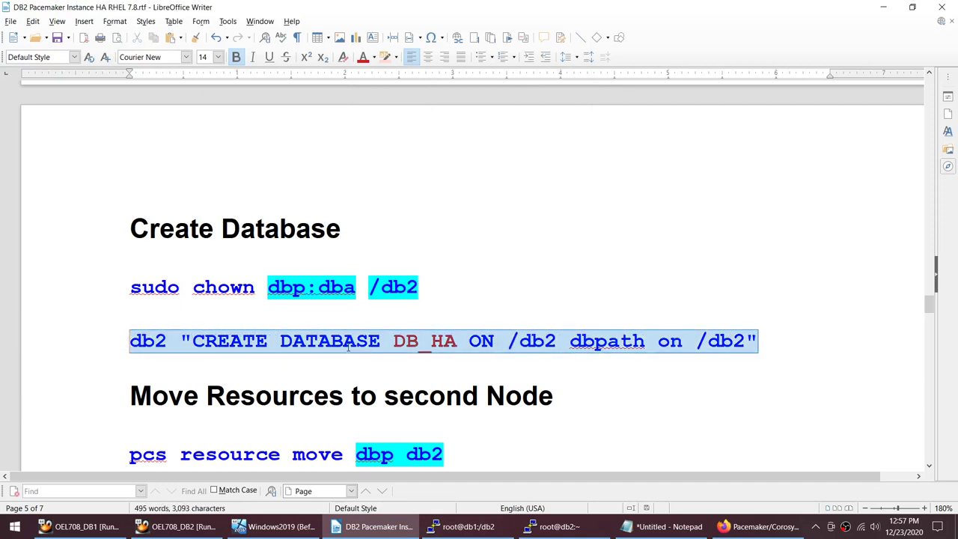
pyautogui.scroll(5, 305, 165)
pyautogui.scroll(-1, 305, 164)
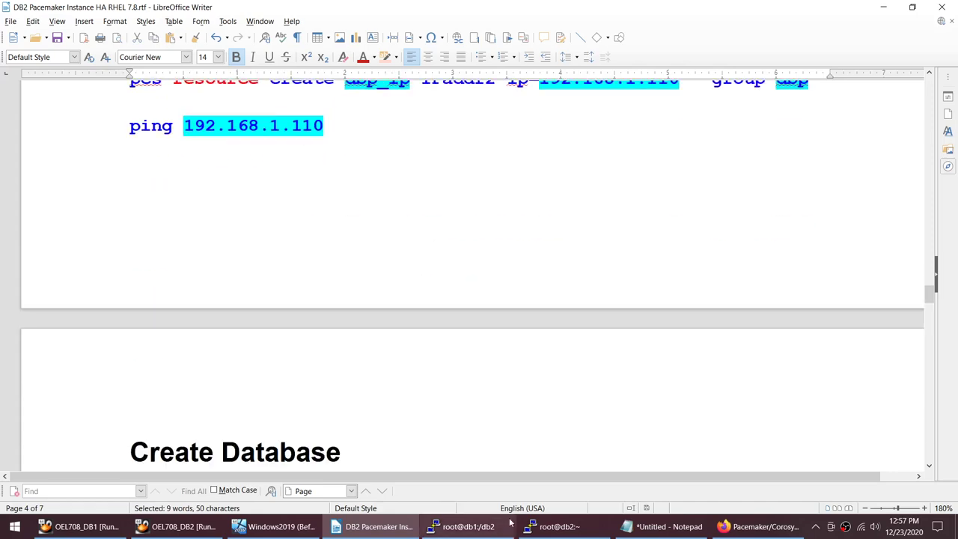
# Step: On db1, switch to user dbp, run db2start, and paste the CREATE DATABASE DB_HA command
pyautogui.click(509, 524)
pyautogui.write('clear')
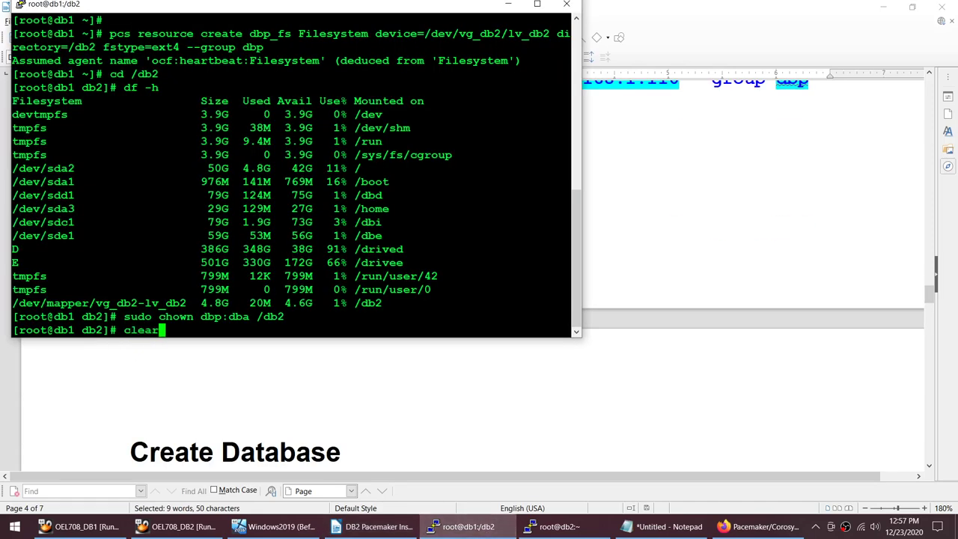
pyautogui.press('Return')
pyautogui.write('su - dbp')
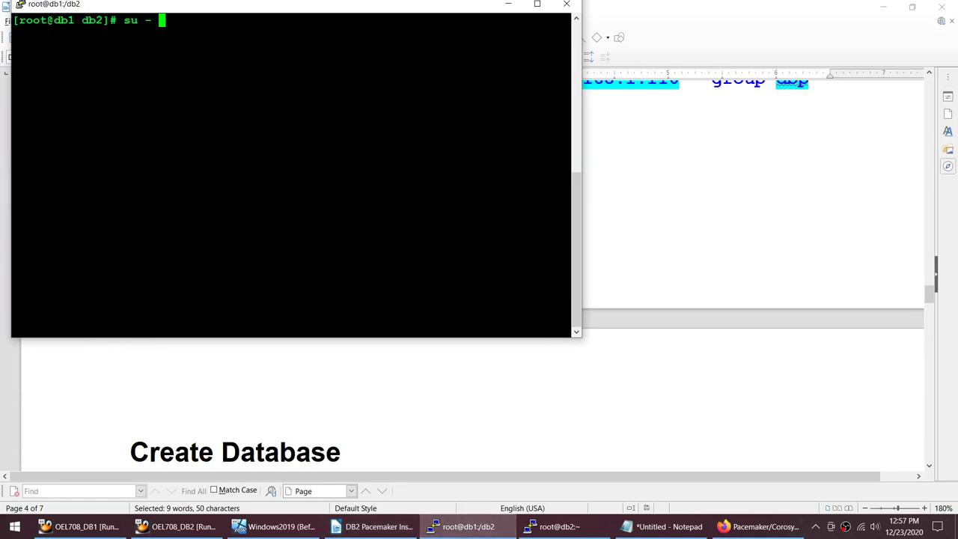
pyautogui.press('Return')
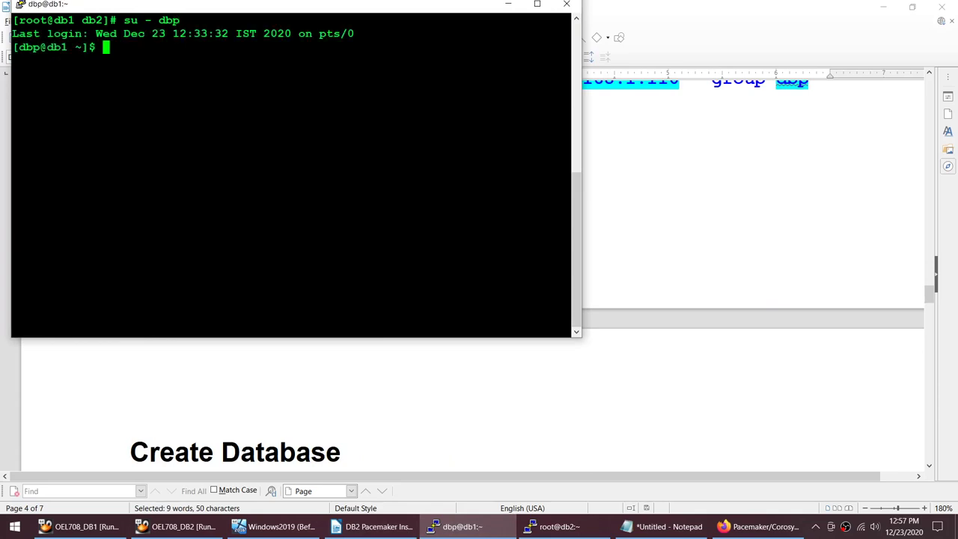
pyautogui.write('db2start')
pyautogui.press('Return')
pyautogui.press('Return')
pyautogui.press('shift+Insert')
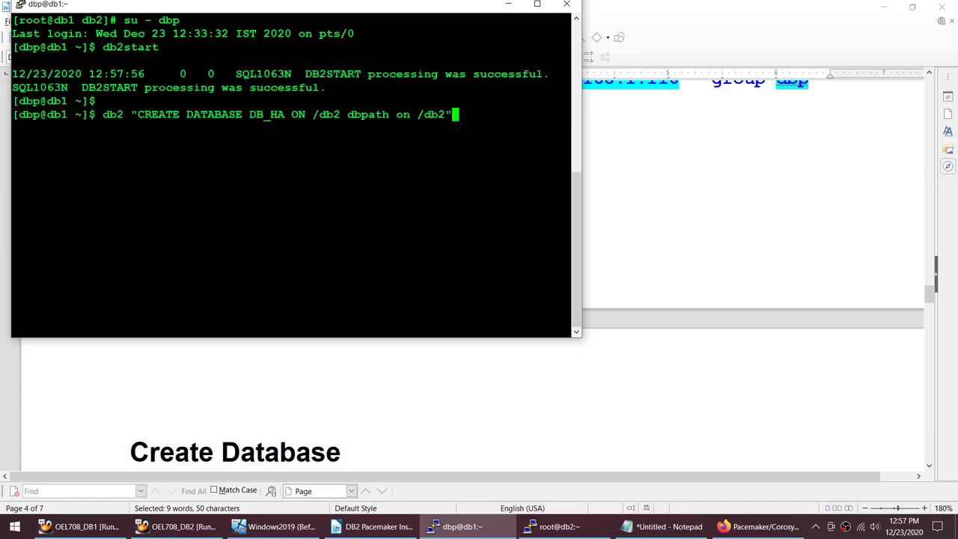
pyautogui.press('Return')
# Step: On db2, clear the screen and run pcs resource, confirming the dbp_fs Filesystem is started on db1
pyautogui.click(553, 526)
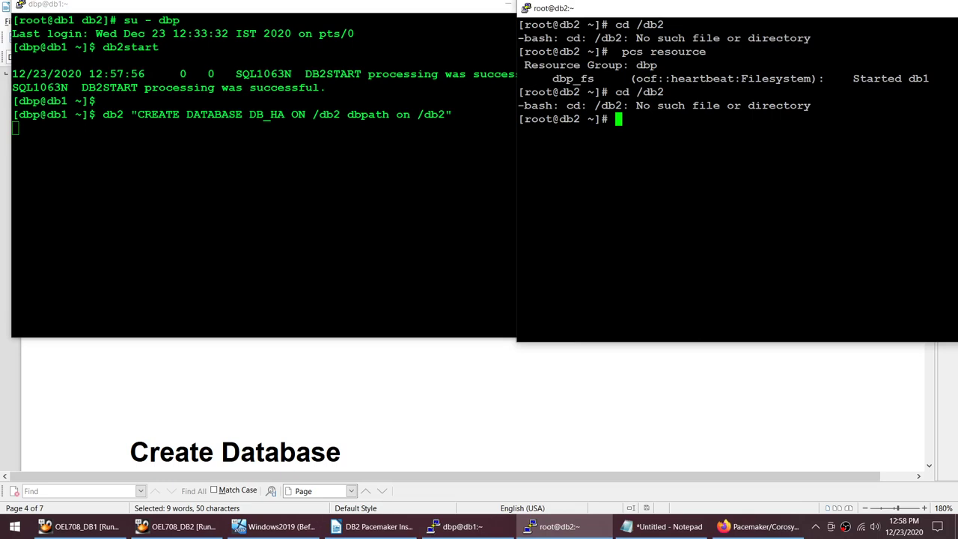
pyautogui.write('clear')
pyautogui.press('Return')
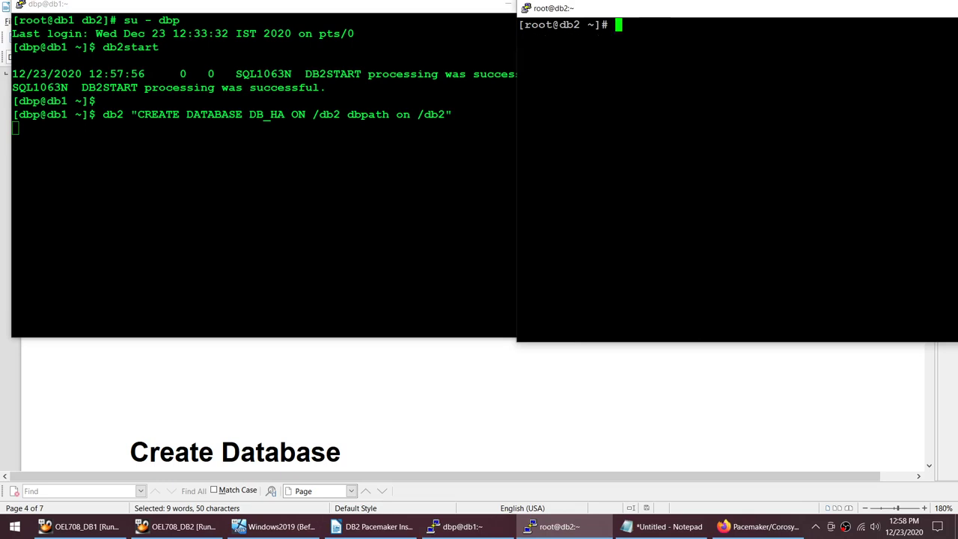
pyautogui.write('pcs resource')
pyautogui.press('Return')
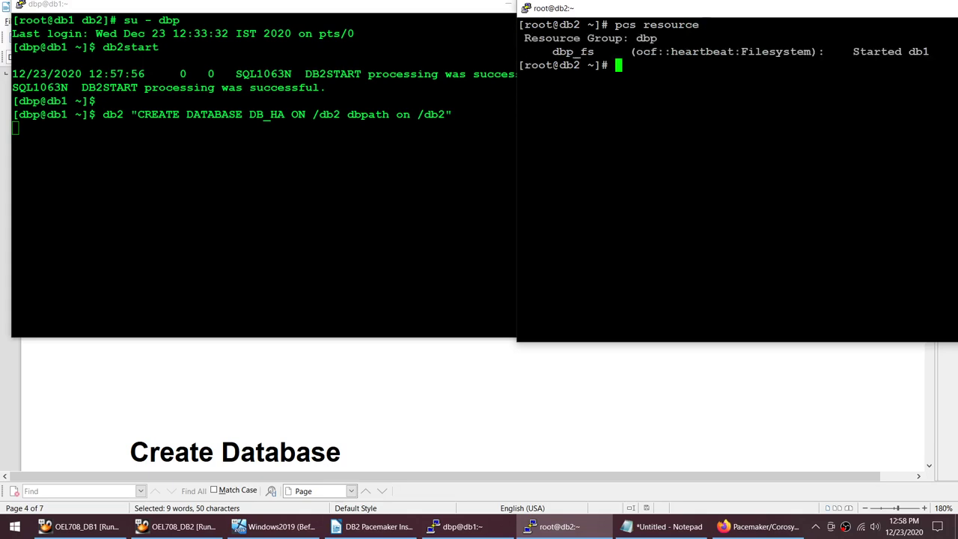
pyautogui.moveTo(681, 13); pyautogui.dragTo(559, 14)
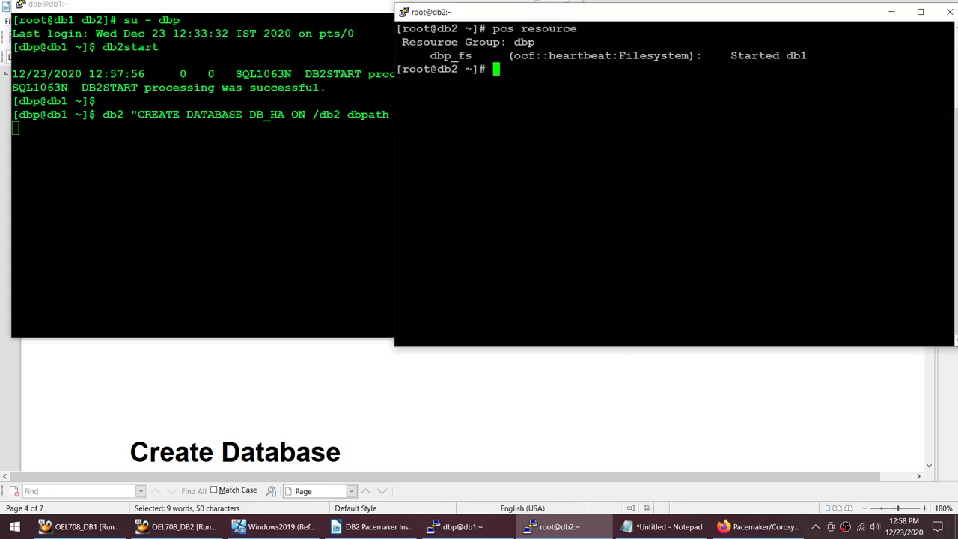
pyautogui.moveTo(620, 55); pyautogui.dragTo(689, 55)
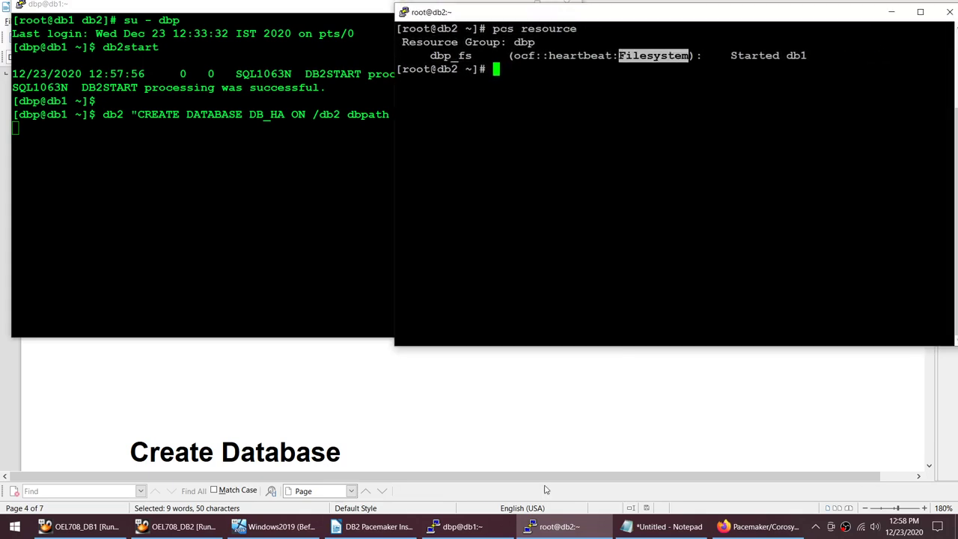
pyautogui.click(475, 414)
# Step: Copy the 'ping 192.168.1.110' line from the guide's Add Virtual IP section
pyautogui.scroll(5, 487, 345)
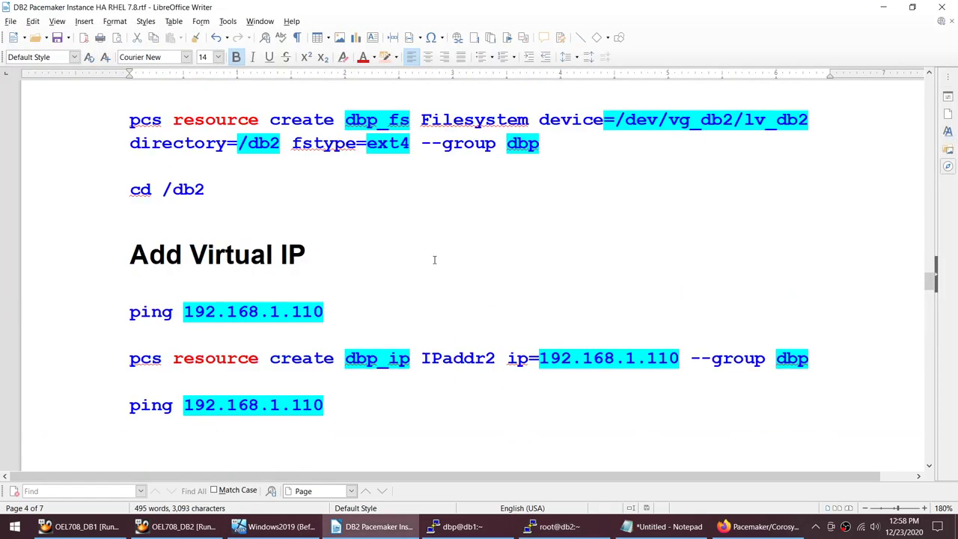
pyautogui.scroll(-2, 434, 261)
pyautogui.click(139, 200)
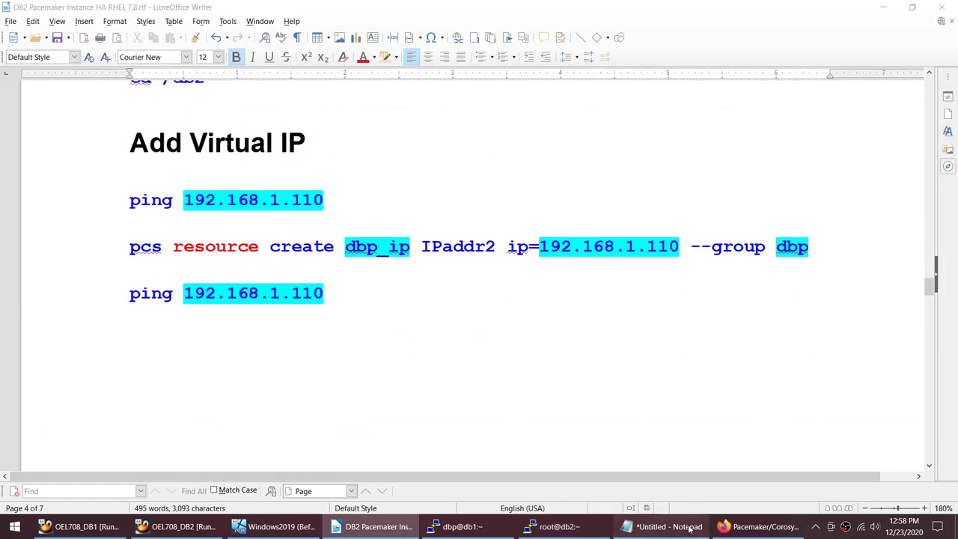
pyautogui.click(664, 526)
pyautogui.moveTo(459, 196); pyautogui.dragTo(278, 196)
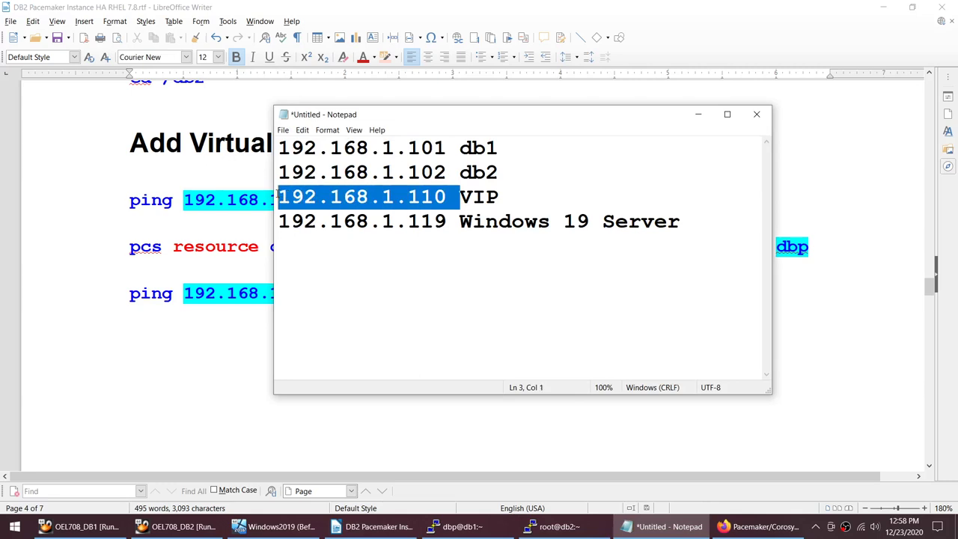
pyautogui.click(150, 188)
pyautogui.press('Home')
pyautogui.hotkey('shift', 'End')
pyautogui.hotkey('ctrl', 'c')
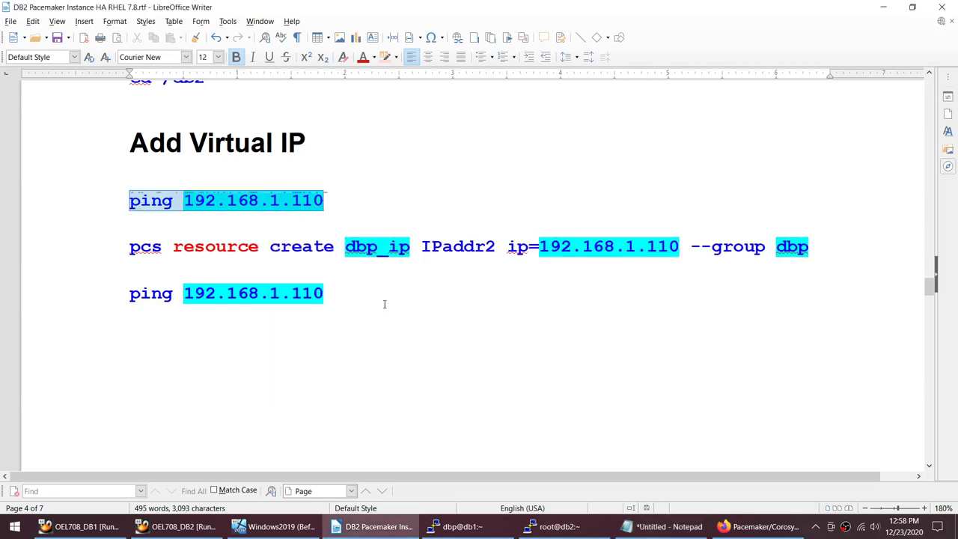
# Step: Ping 192.168.1.110 from db2 and stop it, showing 100% packet loss
pyautogui.click(554, 526)
pyautogui.press('shift+Insert')
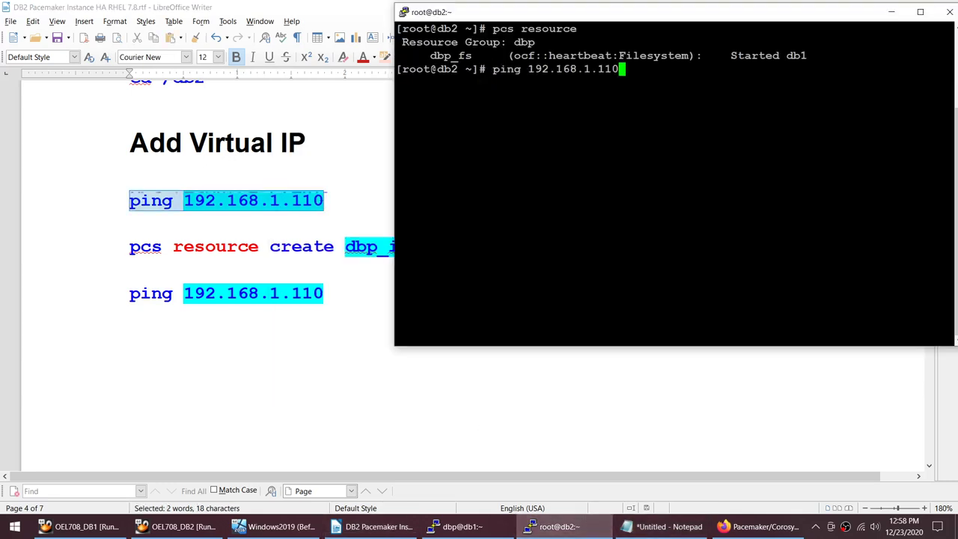
pyautogui.press('Return')
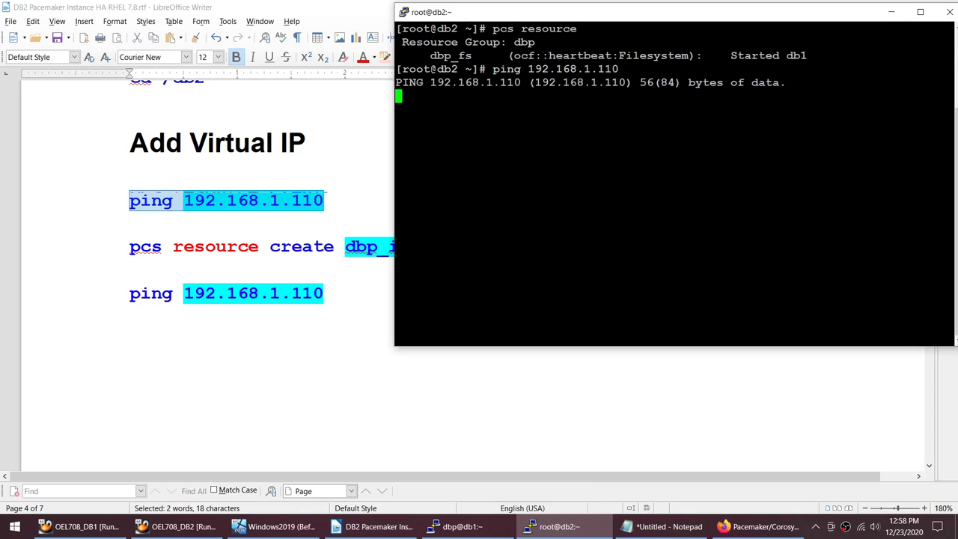
pyautogui.hotkey('ctrl', 'c')
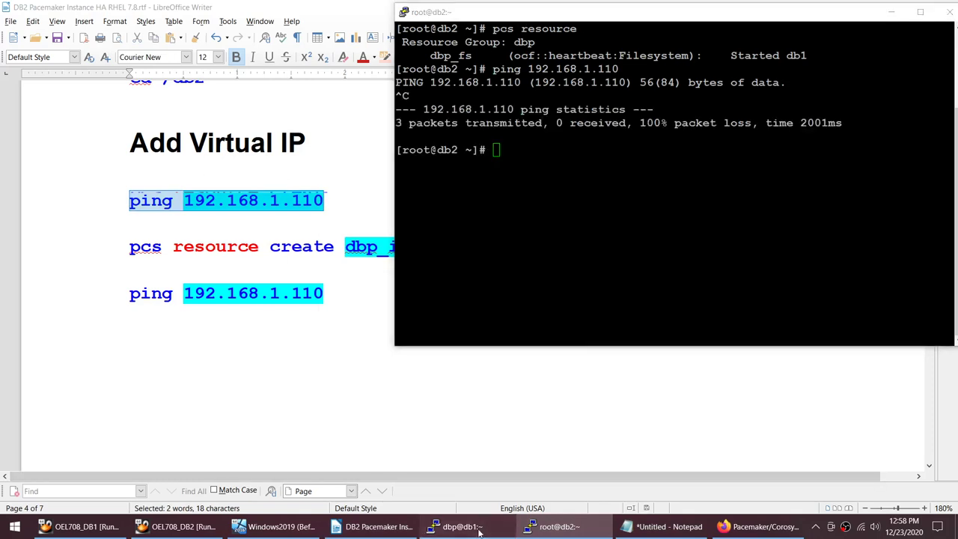
pyautogui.click(458, 526)
# Step: Start a new PuTTY session to db2, log in as root, and clear the screen
pyautogui.rightClick(219, 9)
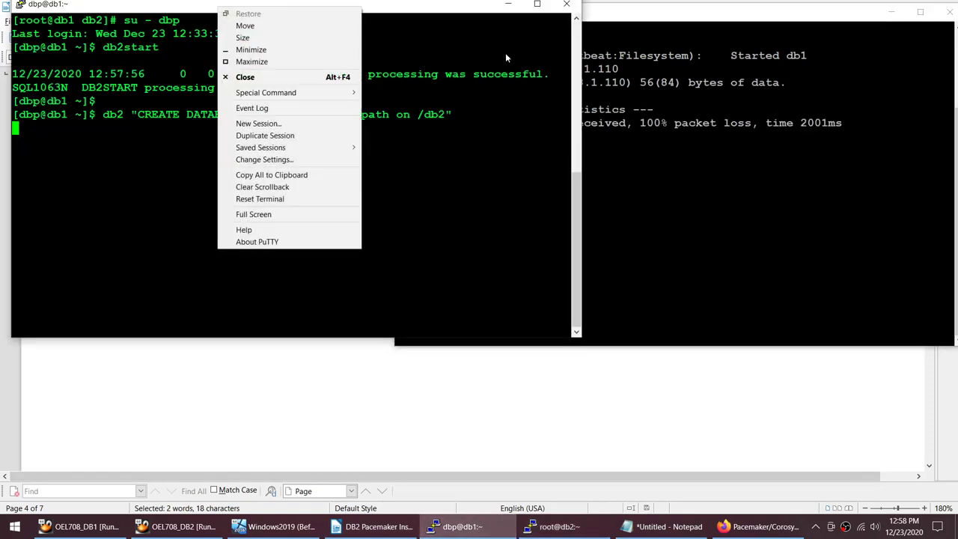
pyautogui.rightClick(727, 14)
pyautogui.click(773, 143)
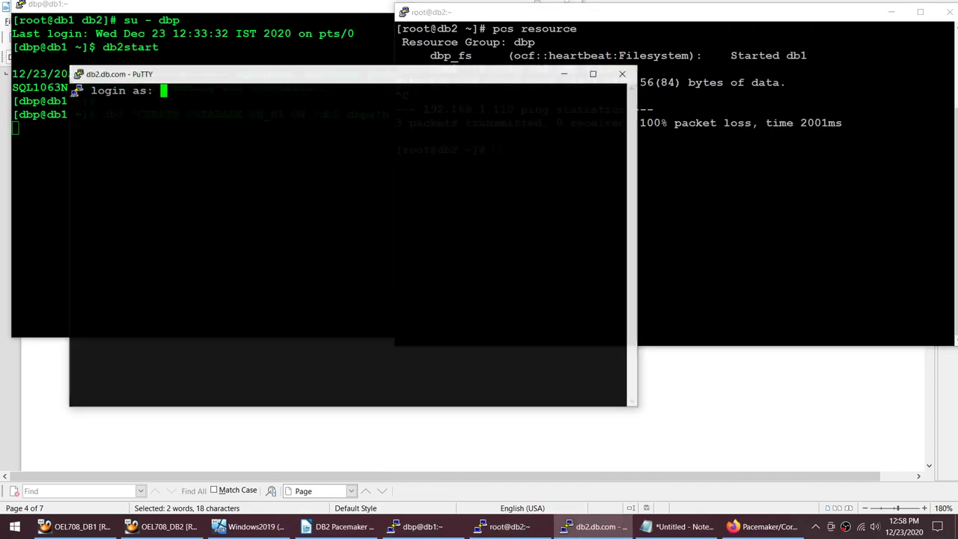
pyautogui.write('root')
pyautogui.press('Return')
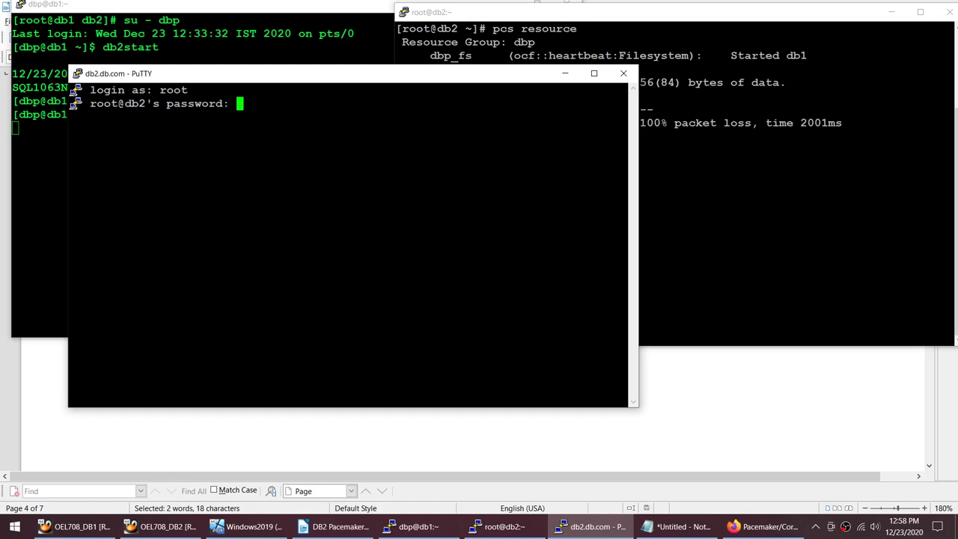
pyautogui.press('Return')
pyautogui.write('clear')
pyautogui.press('Return')
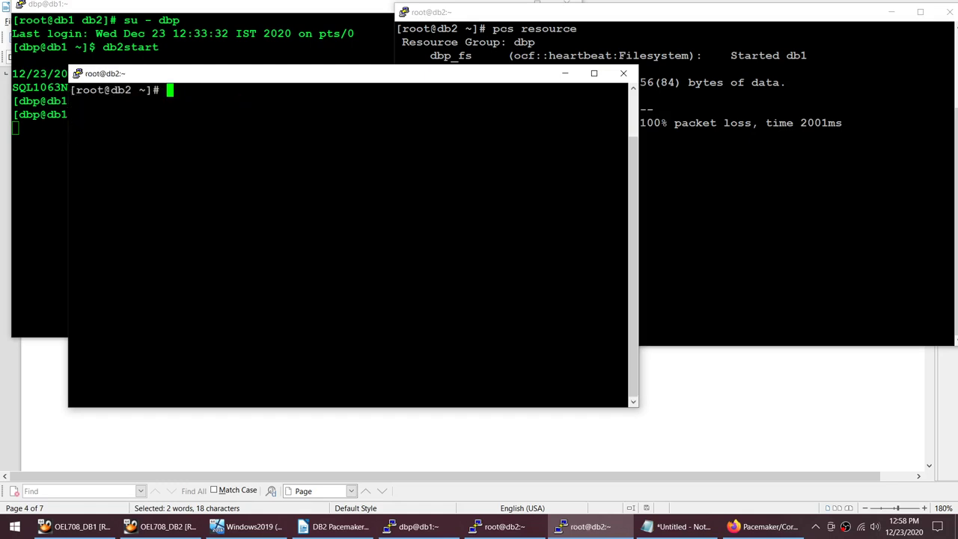
# Step: ssh to db1 and ping 192.168.1.110, fixing the duplicated 'ping' word
pyautogui.write('ssh db1')
pyautogui.press('Return')
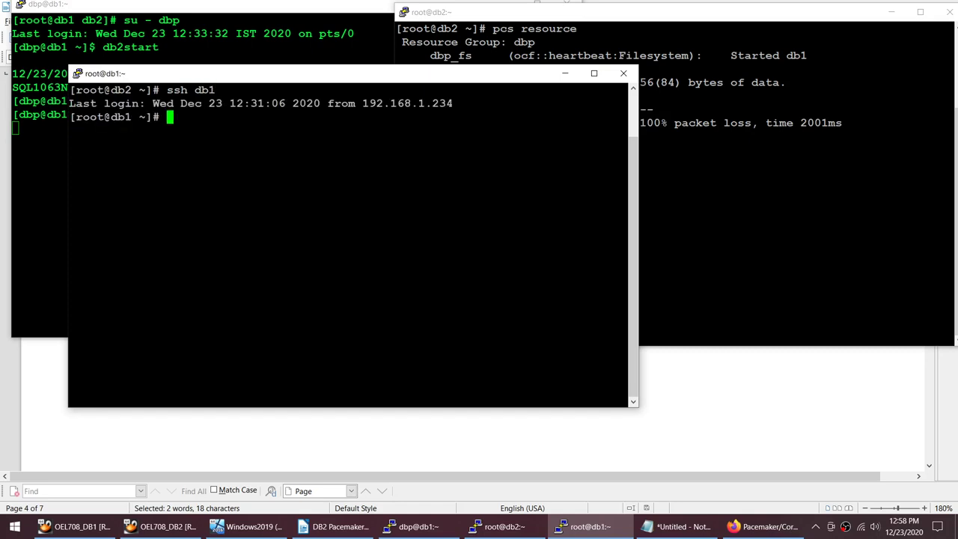
pyautogui.write('ping')
pyautogui.press('shift+Insert')
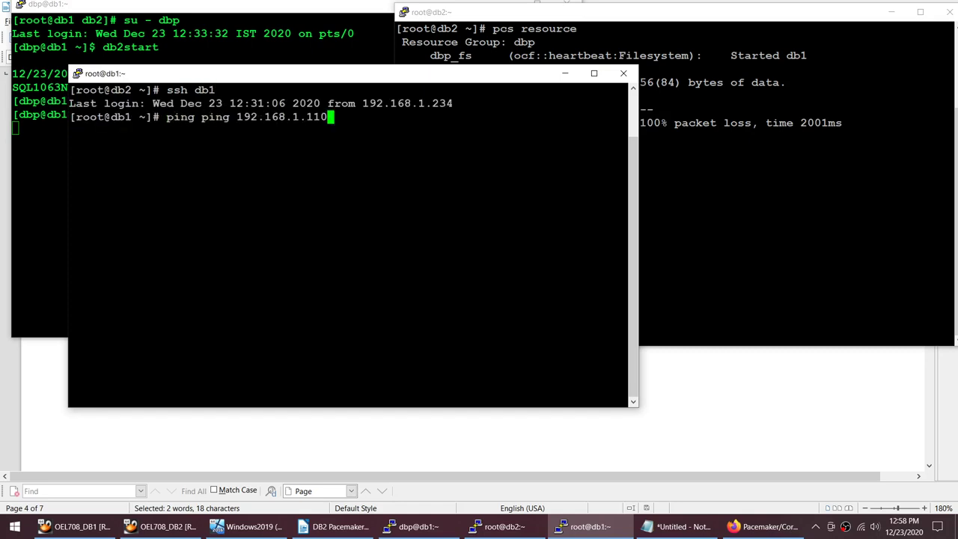
pyautogui.press('Return')
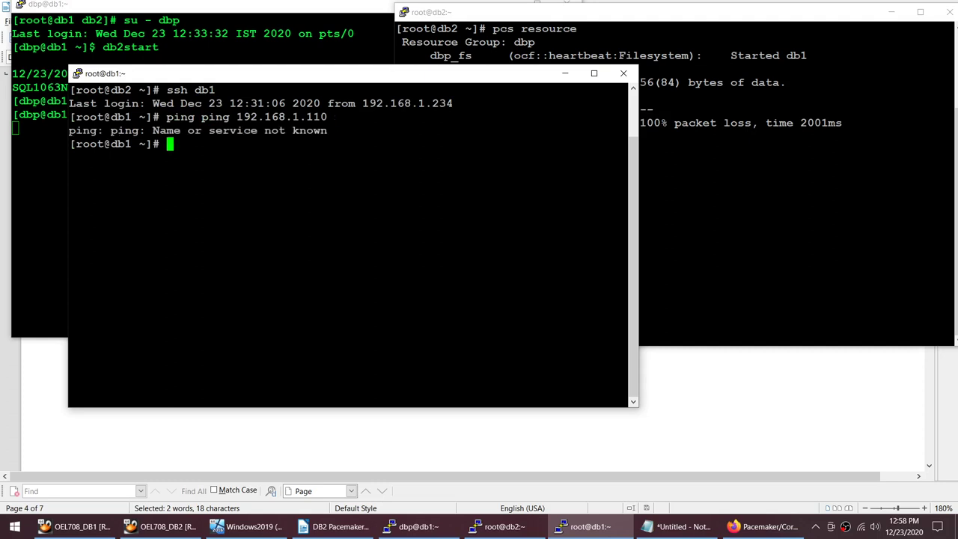
pyautogui.press('Up')
pyautogui.press('Home')
pyautogui.press('Delete')
pyautogui.press('Delete')
pyautogui.press('Delete')
pyautogui.press('Delete')
pyautogui.press('Return')
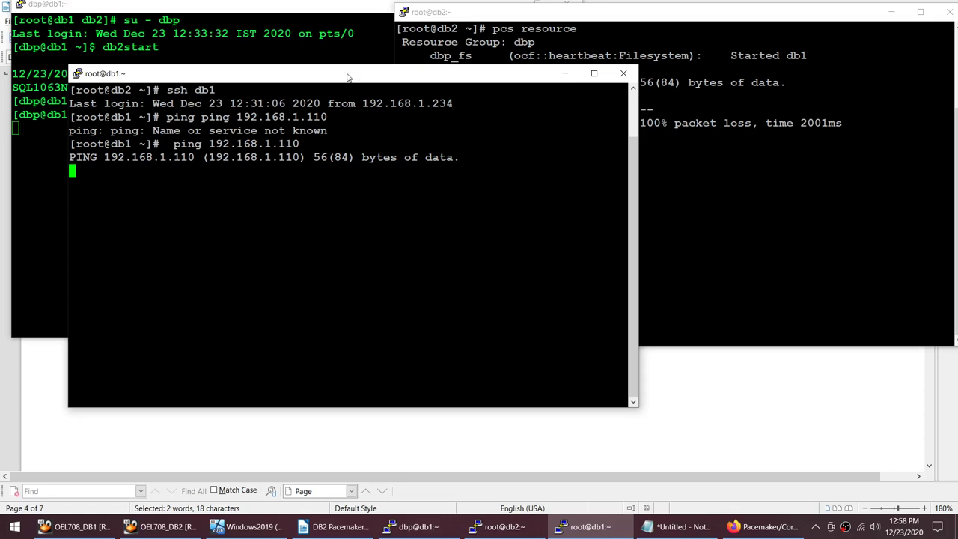
# Step: Connect to db1 with ssh db1 from the other db2 root terminal
pyautogui.moveTo(350, 75); pyautogui.dragTo(292, 28)
pyautogui.hotkey('alt', 'Tab')
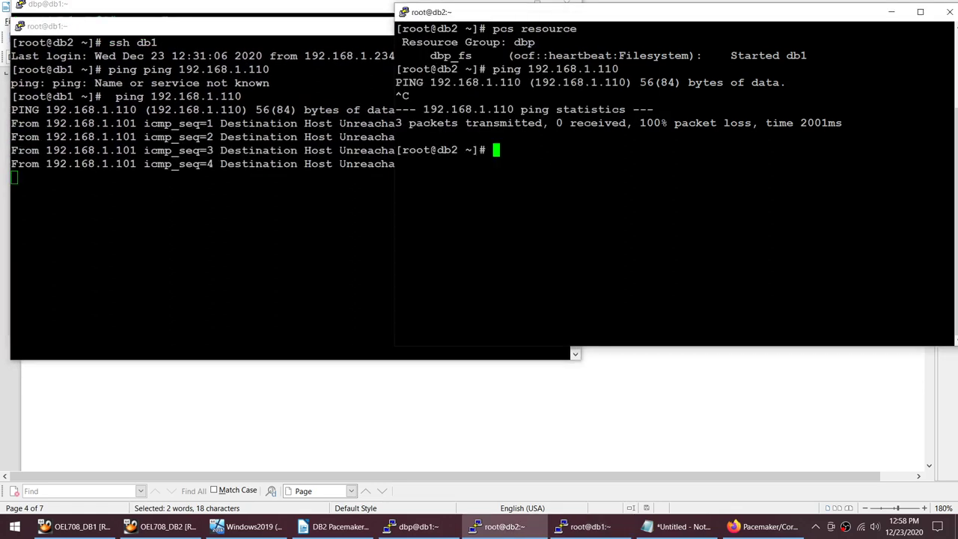
pyautogui.write('ssh db1')
pyautogui.press('Return')
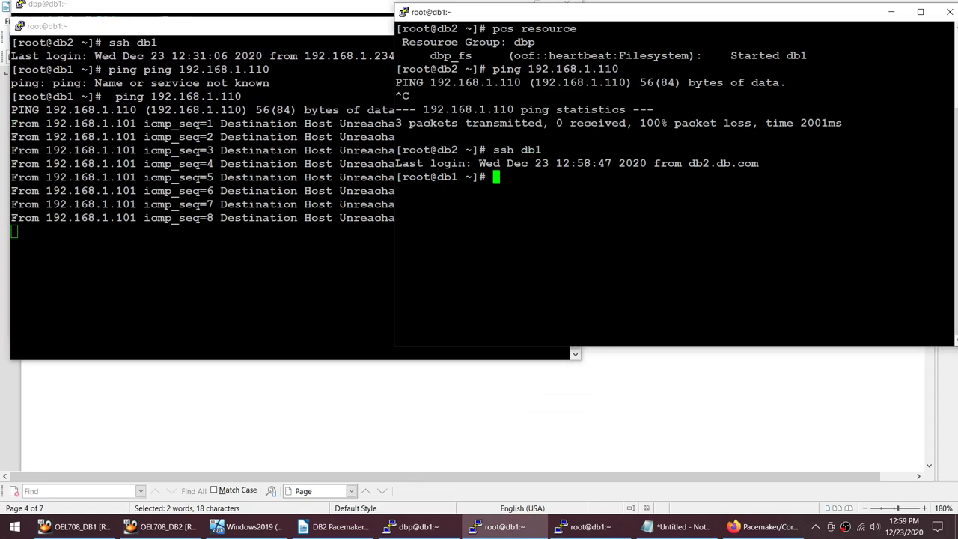
pyautogui.click(337, 526)
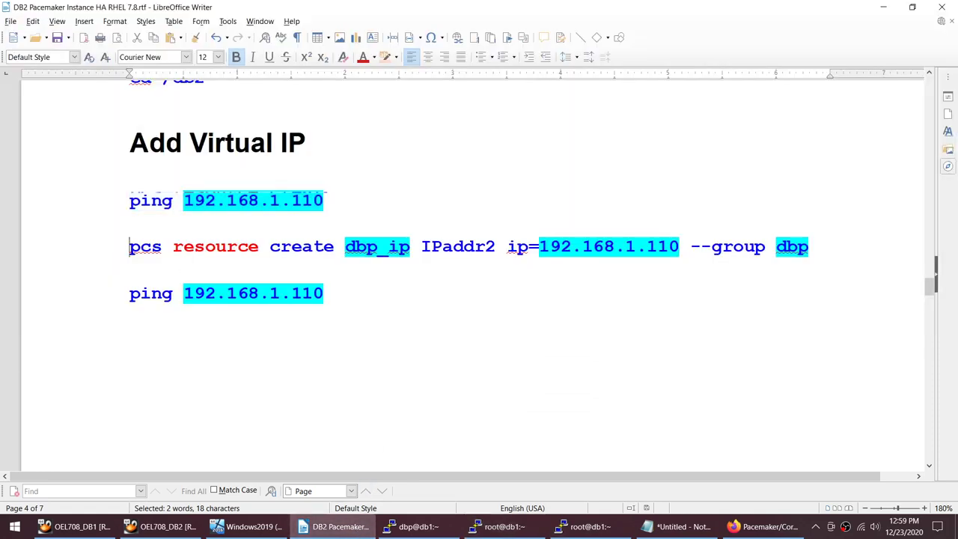
# Step: Copy the dbp_ip create command from the guide and list cluster resources on db1
pyautogui.tripleClick(829, 246)
pyautogui.click(587, 526)
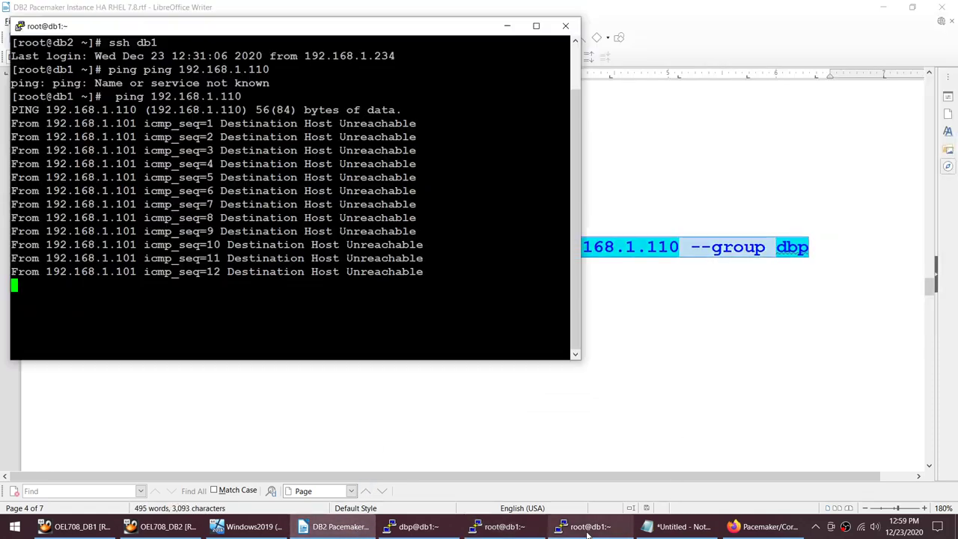
pyautogui.click(500, 528)
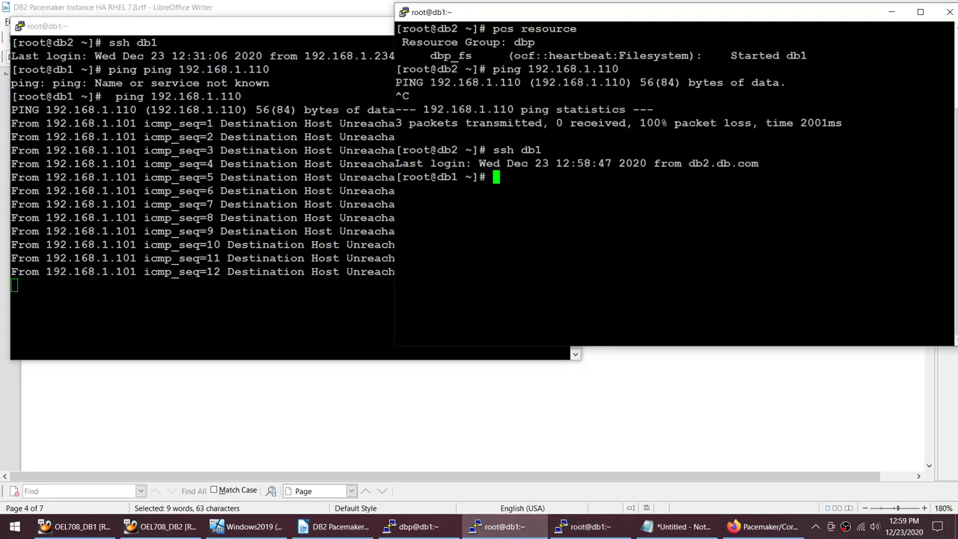
pyautogui.write('pcs res')
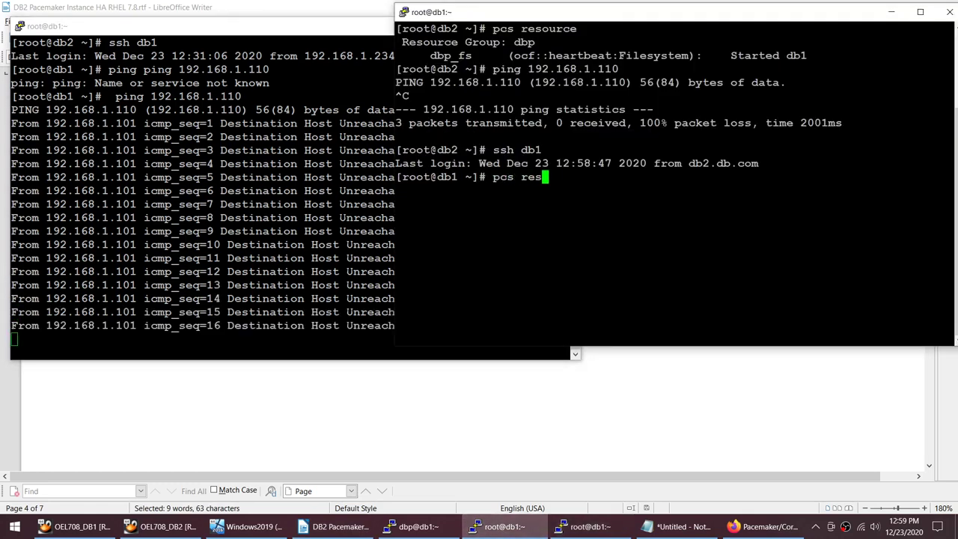
pyautogui.write('ource')
pyautogui.press('Return')
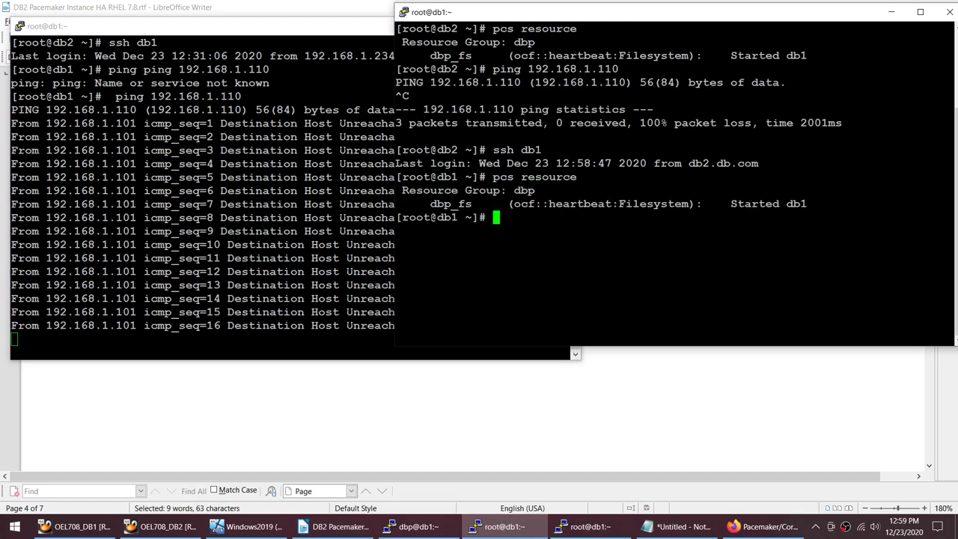
# Step: Paste 'pcs resource create dbp_ip IPaddr2 ip=192.168.1.110 --group dbp' on db1, placing the ping window alongside
pyautogui.click(761, 525)
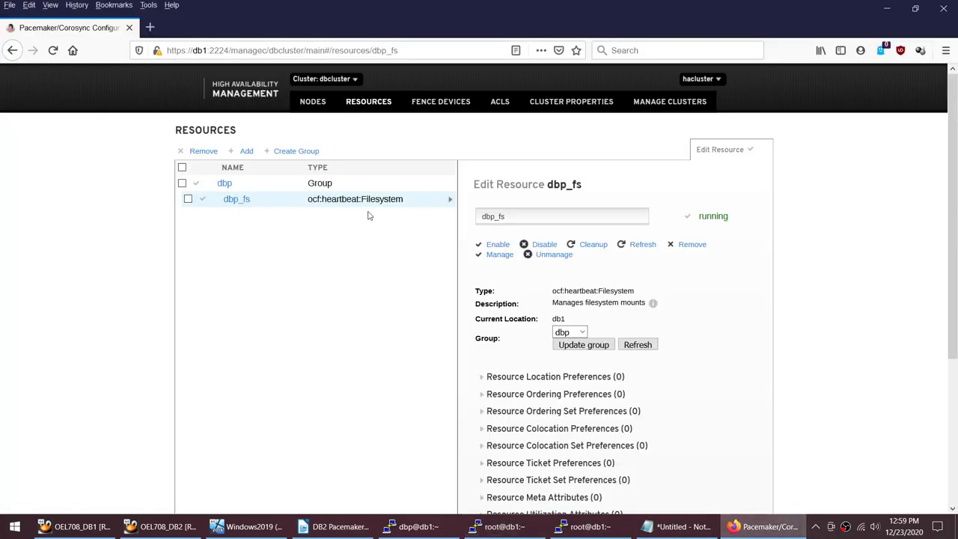
pyautogui.click(493, 526)
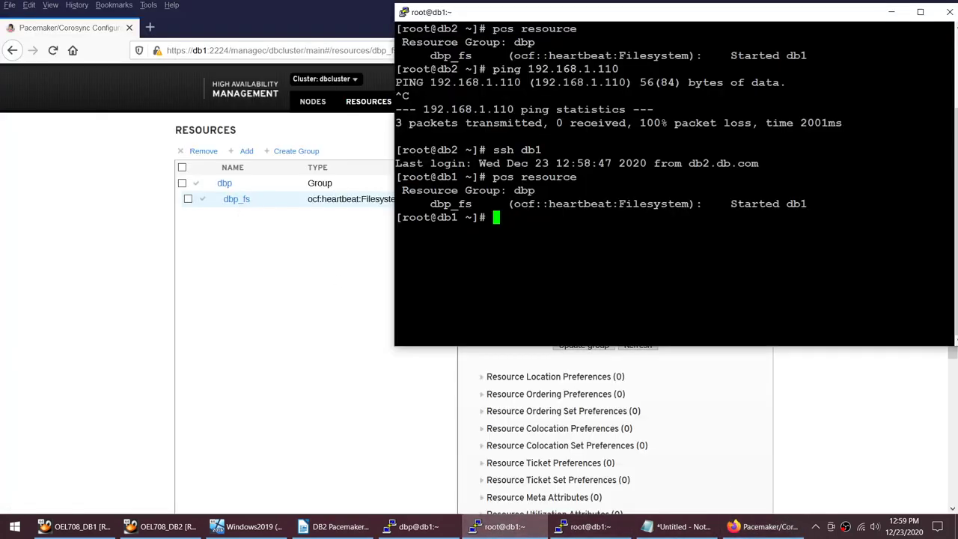
pyautogui.write('pcs resource create dbp_ip IPaddr2 ip=192.168.1.110 --group dbp')
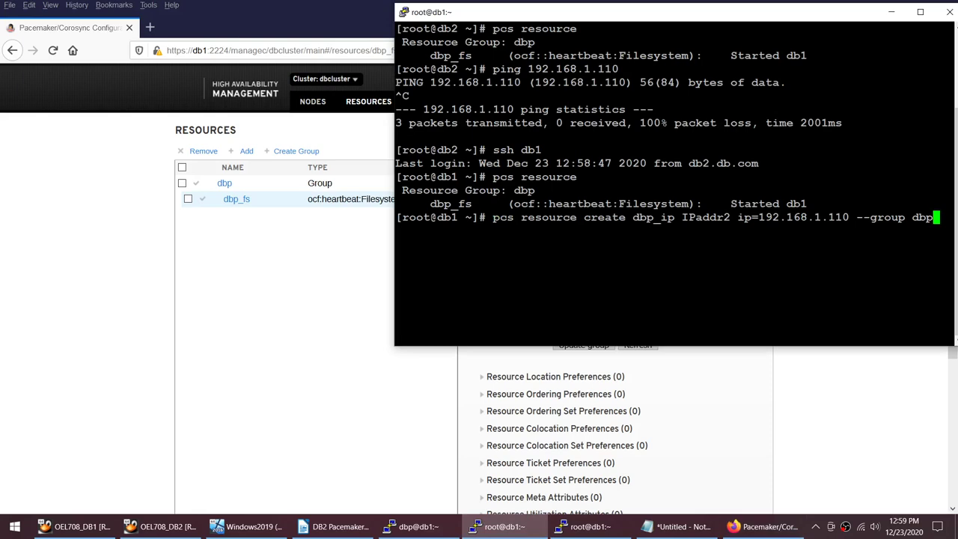
pyautogui.click(587, 526)
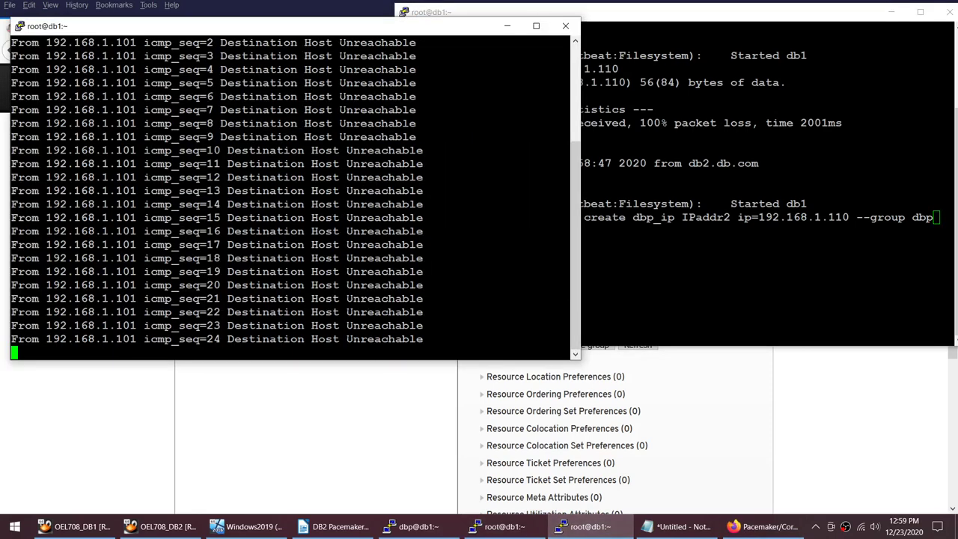
pyautogui.moveTo(442, 32); pyautogui.dragTo(437, 28)
pyautogui.moveTo(612, 17); pyautogui.dragTo(663, 28)
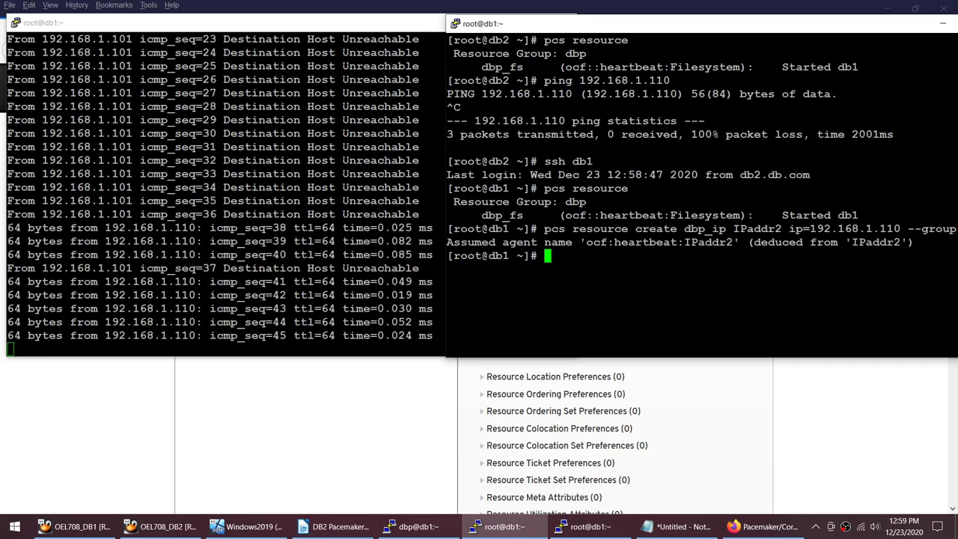
# Step: Rerun pcs resource and highlight dbp_fs (Filesystem) and dbp_ip (IPaddr2), both started on db1
pyautogui.press('Up')
pyautogui.press('Up')
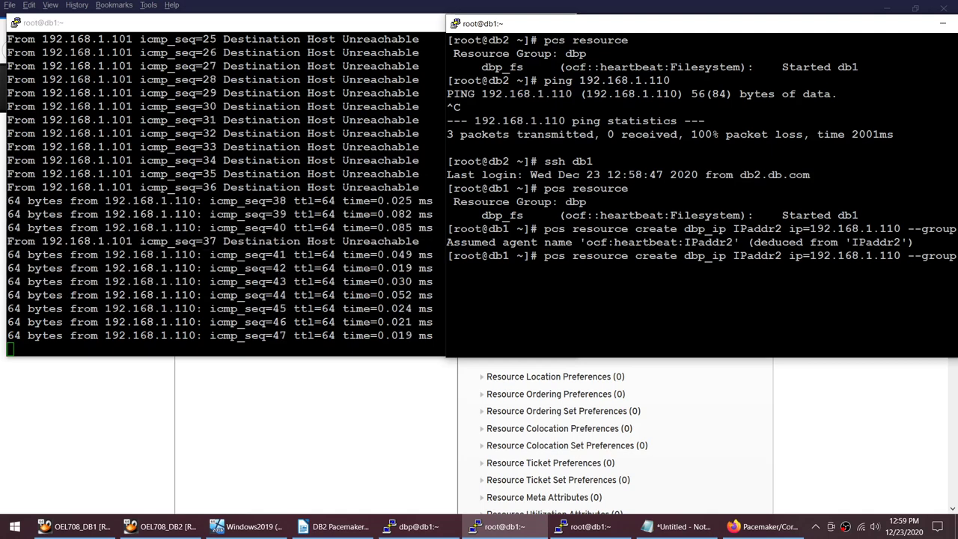
pyautogui.press('Return')
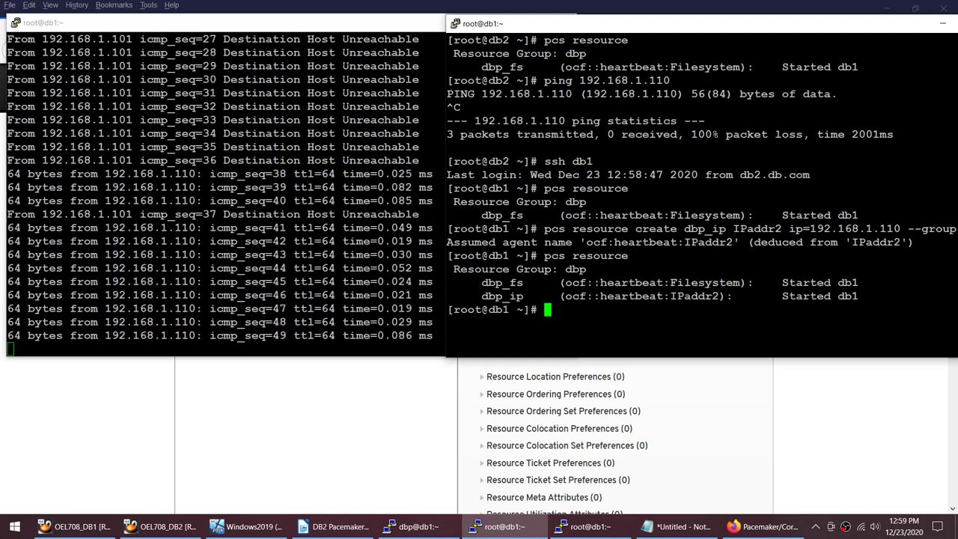
pyautogui.moveTo(586, 66); pyautogui.dragTo(747, 67)
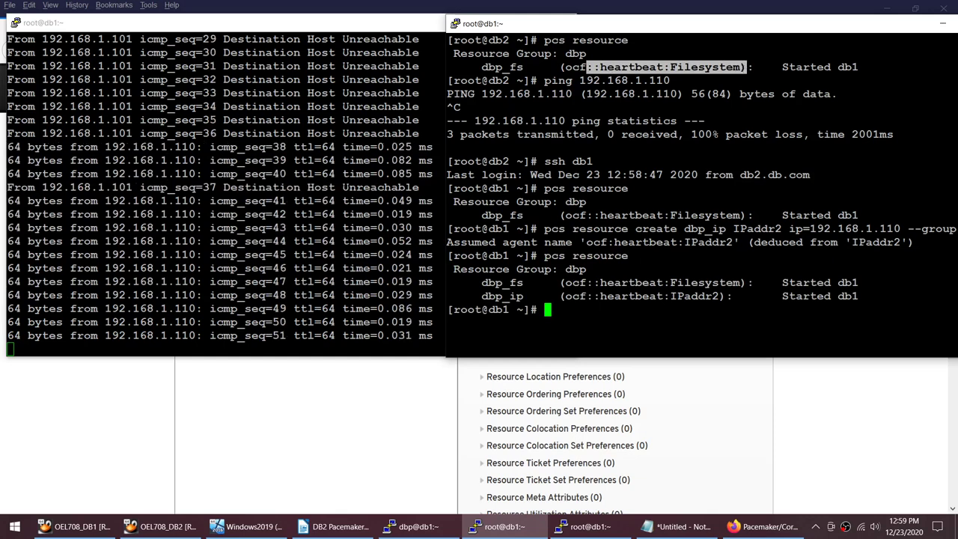
pyautogui.moveTo(670, 296); pyautogui.dragTo(859, 295)
pyautogui.click(763, 526)
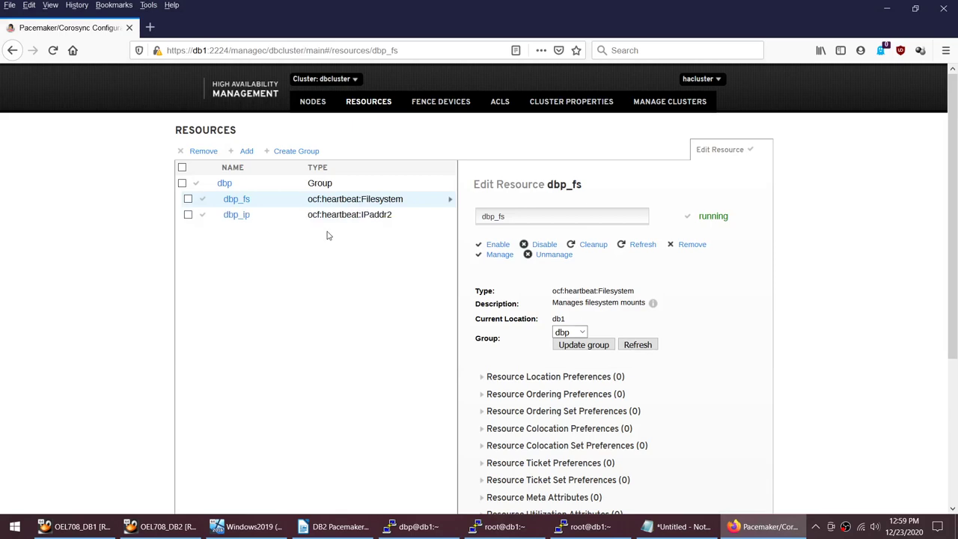
# Step: Open dbp_ip in the web UI's Resources list and highlight its current location db1
pyautogui.click(335, 216)
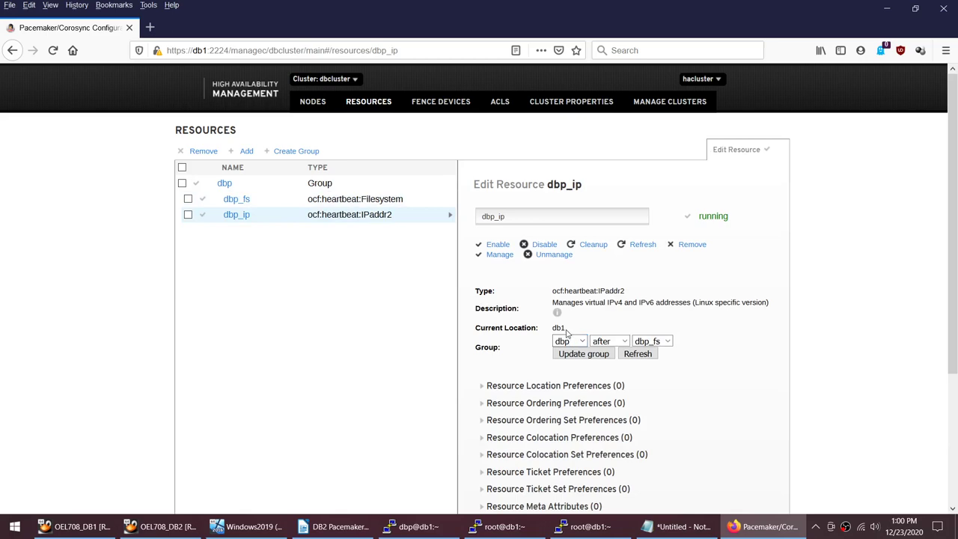
pyautogui.moveTo(569, 333); pyautogui.dragTo(548, 335)
pyautogui.click(497, 526)
# Step: Stop the ping to 192.168.1.110 and clear that terminal
pyautogui.click(584, 526)
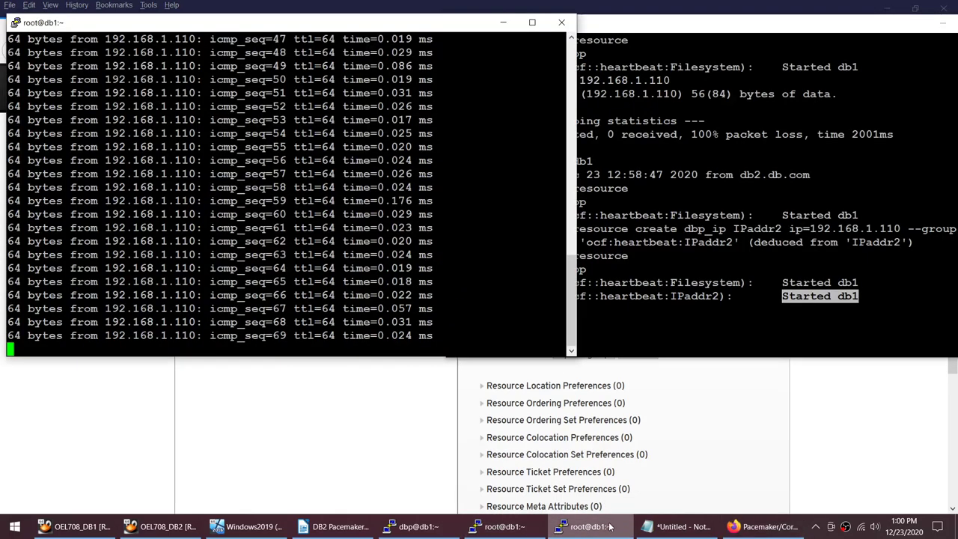
pyautogui.hotkey('ctrl', 'c')
pyautogui.write('clear')
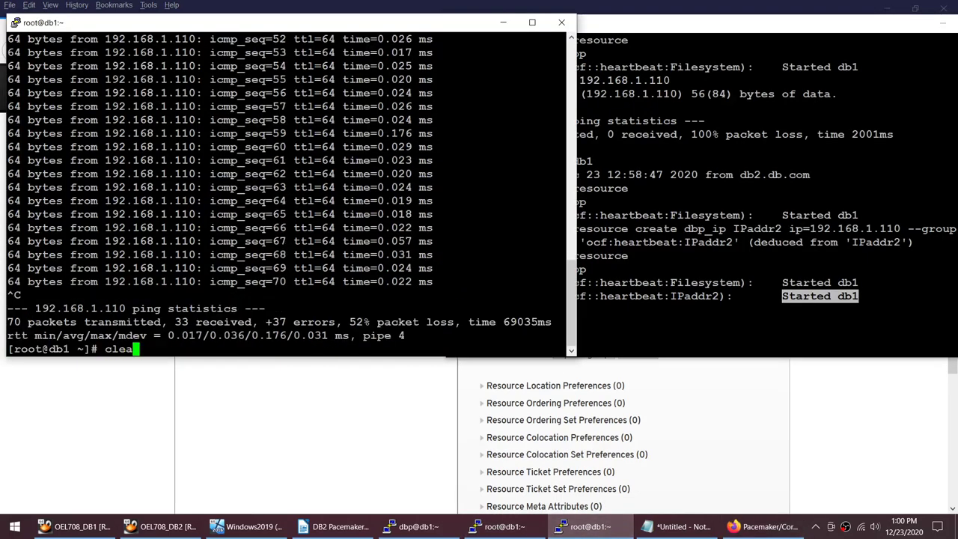
pyautogui.press('Return')
pyautogui.write('ex')
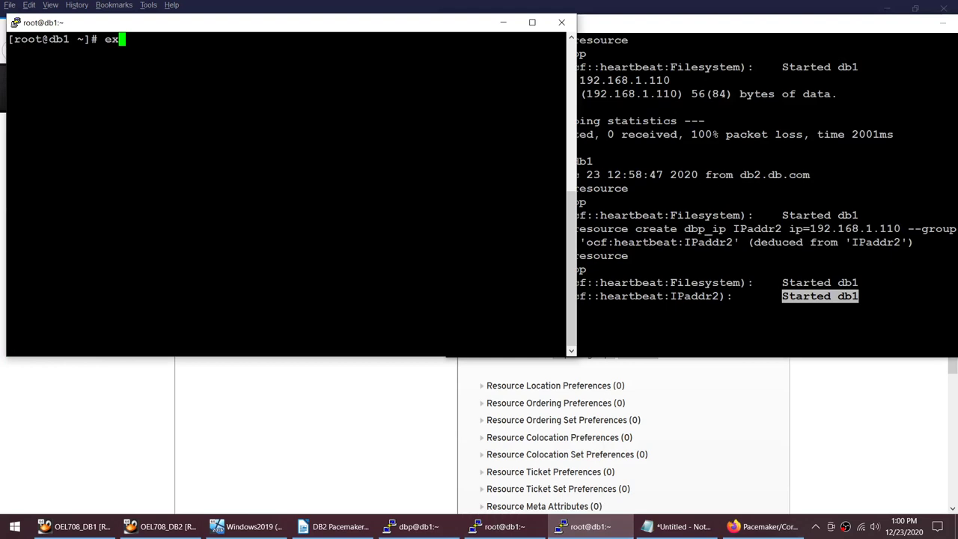
pyautogui.press('BackSpace')
pyautogui.press('BackSpace')
# Step: Exit the db1 ssh session back to db2 and clear the db2 terminal
pyautogui.hotkey('alt', 'Tab')
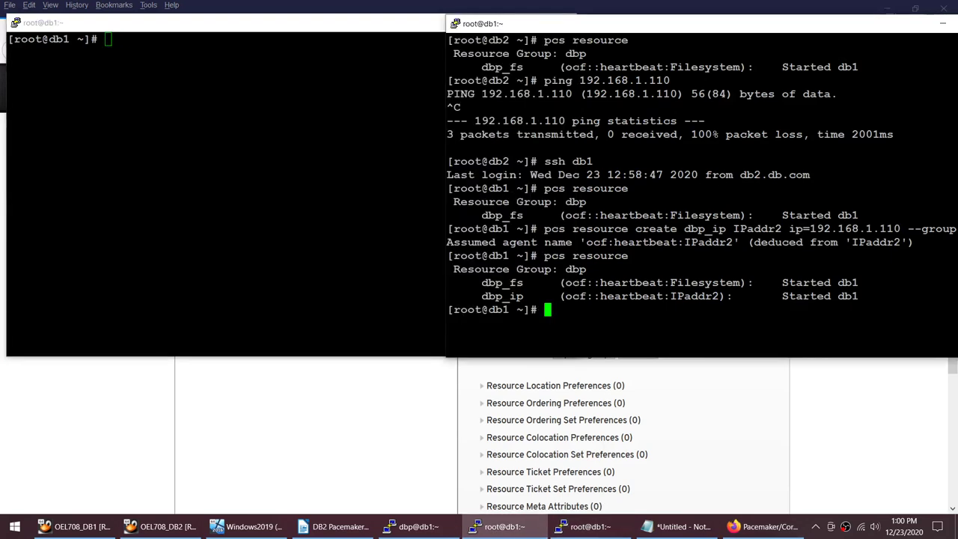
pyautogui.write('exit')
pyautogui.press('Return')
pyautogui.write('clear')
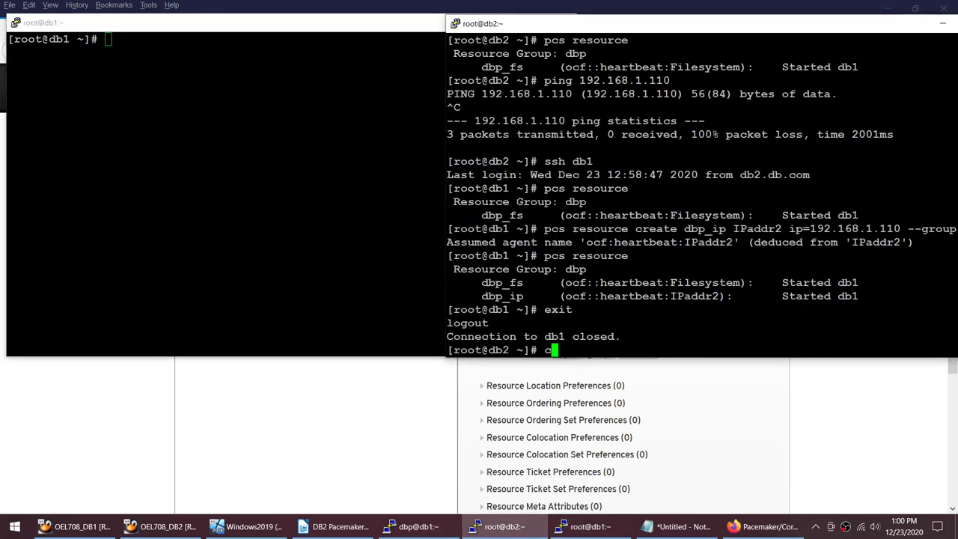
pyautogui.press('Return')
pyautogui.hotkey('alt', 'Tab')
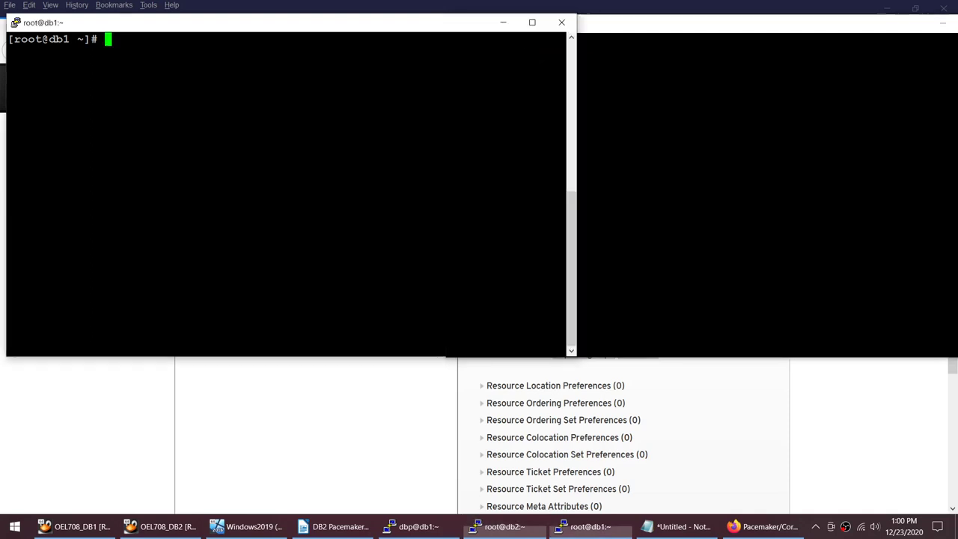
pyautogui.click(419, 526)
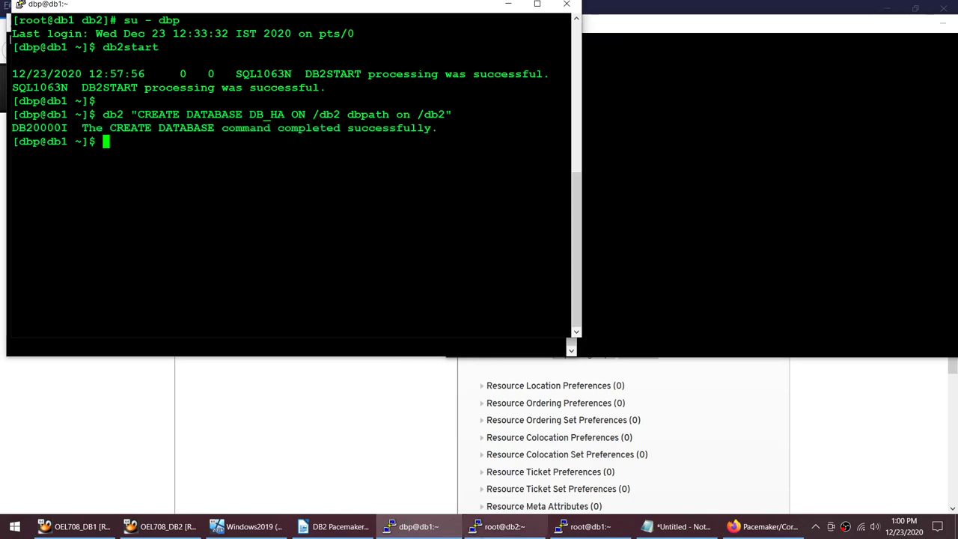
# Step: In the db2 terminal, run 'ipconfig | grep inet', which fails on the wrong command name
pyautogui.click(495, 526)
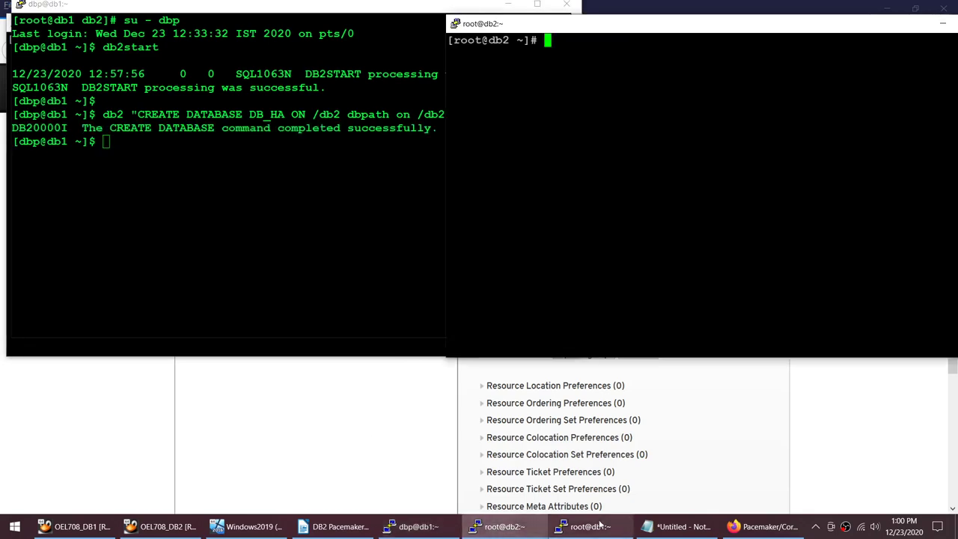
pyautogui.click(586, 526)
pyautogui.click(701, 85)
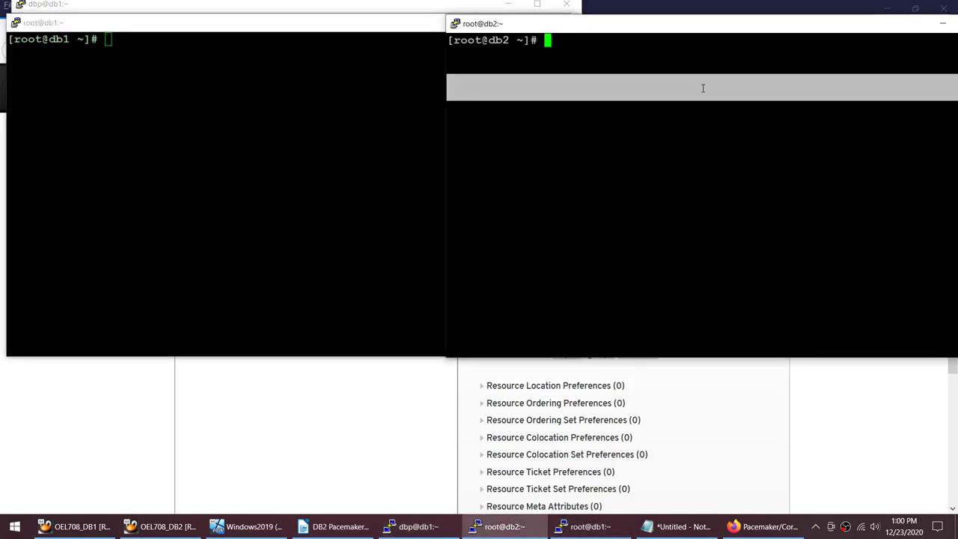
pyautogui.hotkey('alt', 'Tab')
pyautogui.click(609, 76)
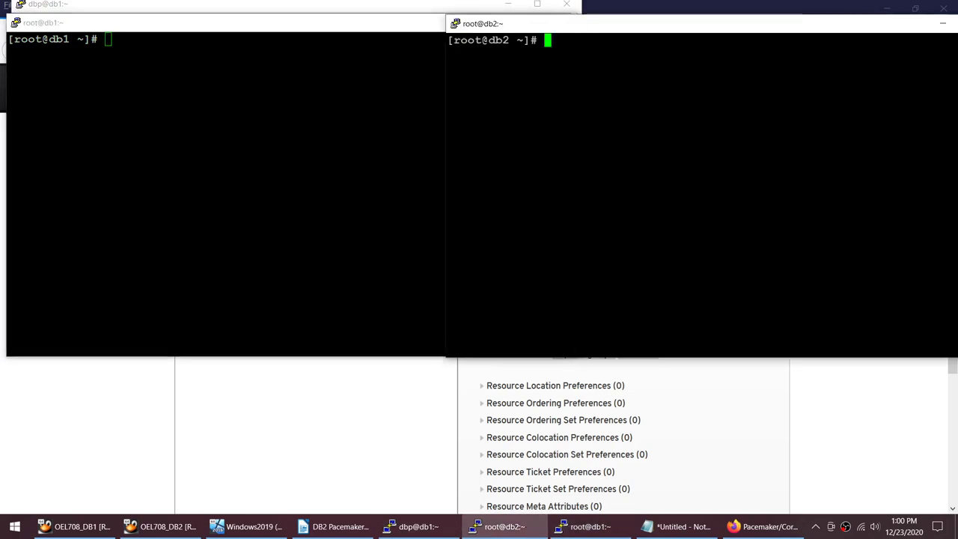
pyautogui.write('ip')
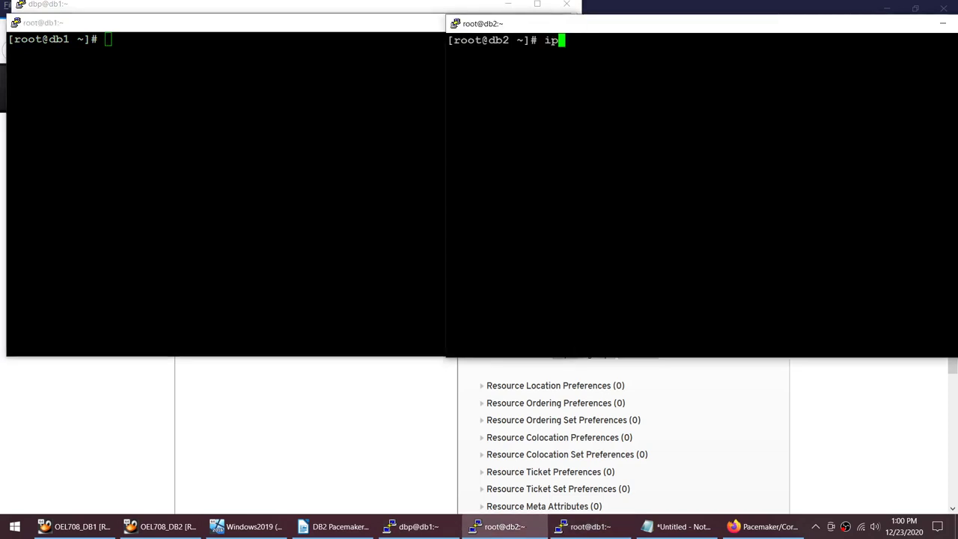
pyautogui.write('config |  gre')
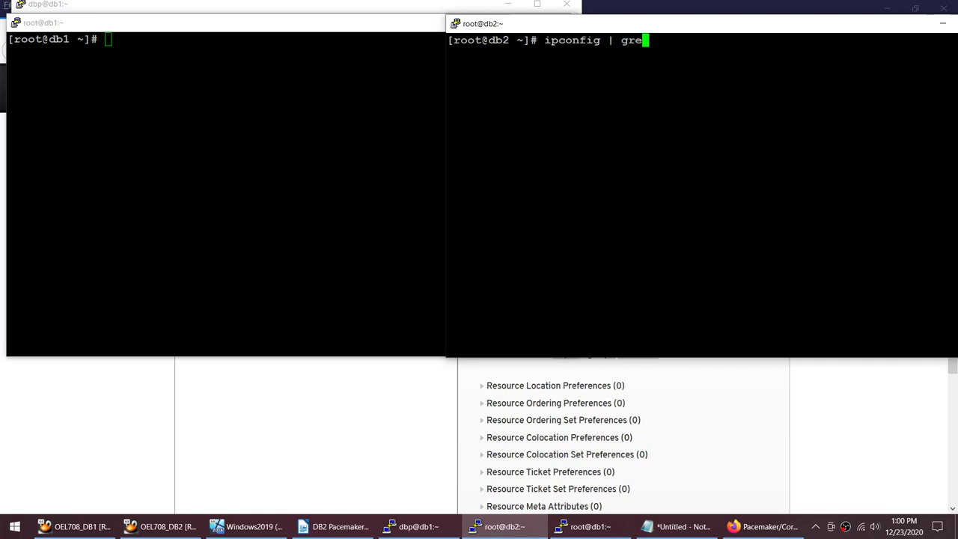
pyautogui.write('p iner')
pyautogui.press('BackSpace')
pyautogui.write('t')
pyautogui.press('Return')
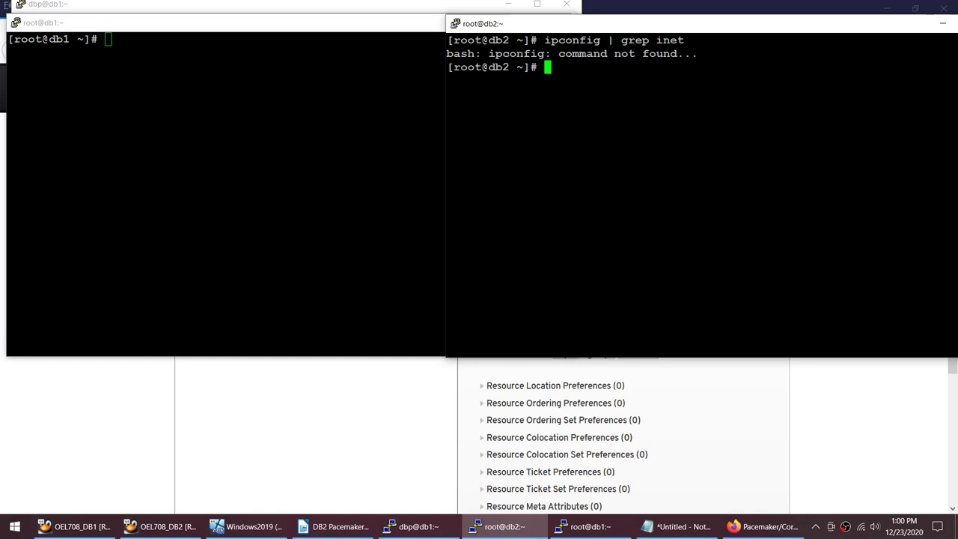
# Step: Rerun as 'ifconfig | grep inet', listing 192.168.1.102 and 127.0.0.1
pyautogui.press('Up')
pyautogui.press('Left')
pyautogui.press('Left')
pyautogui.press('Left')
pyautogui.press('Left')
pyautogui.press('Left')
pyautogui.press('Left')
pyautogui.press('Left')
pyautogui.press('Left')
pyautogui.press('Left')
pyautogui.press('Left')
pyautogui.press('Left')
pyautogui.press('Left')
pyautogui.press('Left')
pyautogui.press('Left')
pyautogui.press('Left')
pyautogui.press('Left')
pyautogui.press('Left')
pyautogui.press('Left')
pyautogui.press('Left')
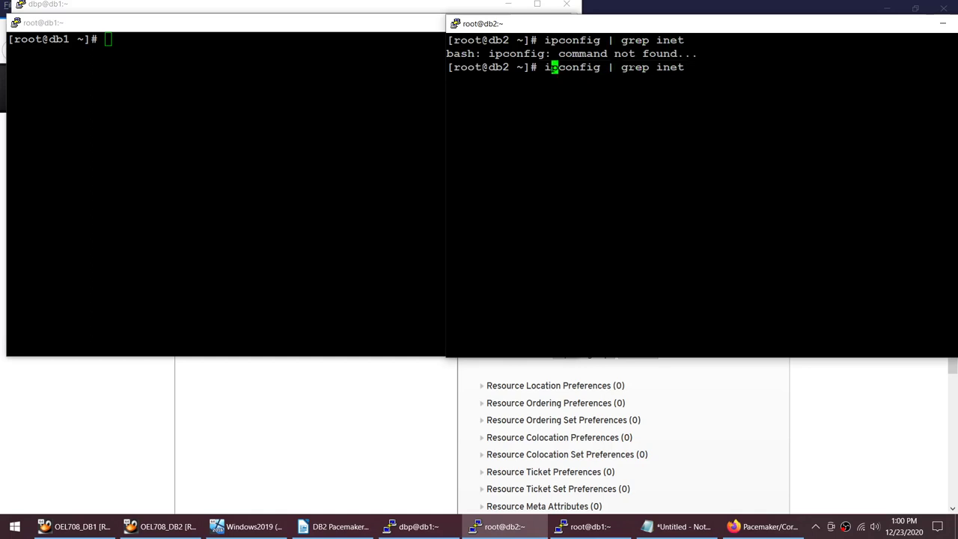
pyautogui.press('Delete')
pyautogui.write('f')
pyautogui.press('Return')
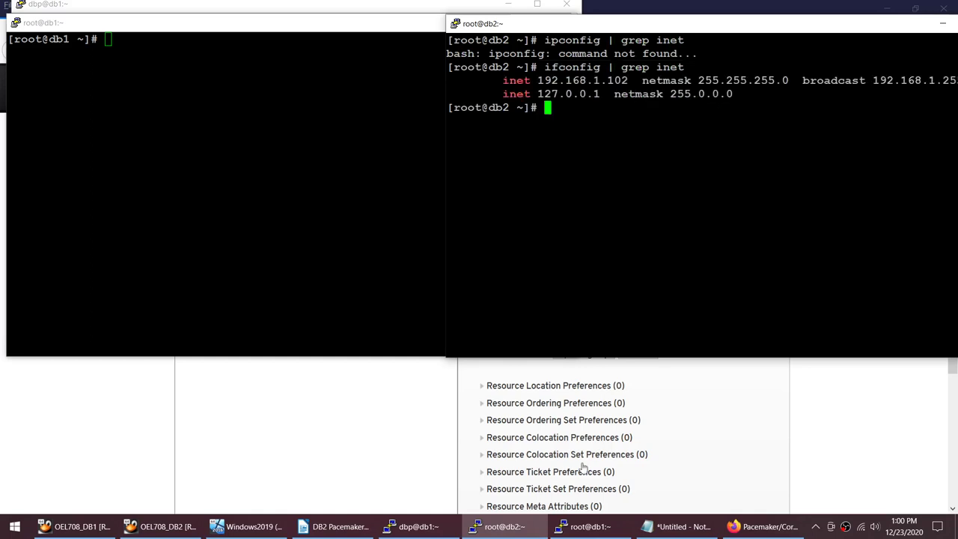
# Step: Select db2's address 192.168.1.102 in the Notepad IP list and move the notes aside
pyautogui.click(677, 526)
pyautogui.click(448, 172)
pyautogui.moveTo(448, 172); pyautogui.dragTo(274, 173)
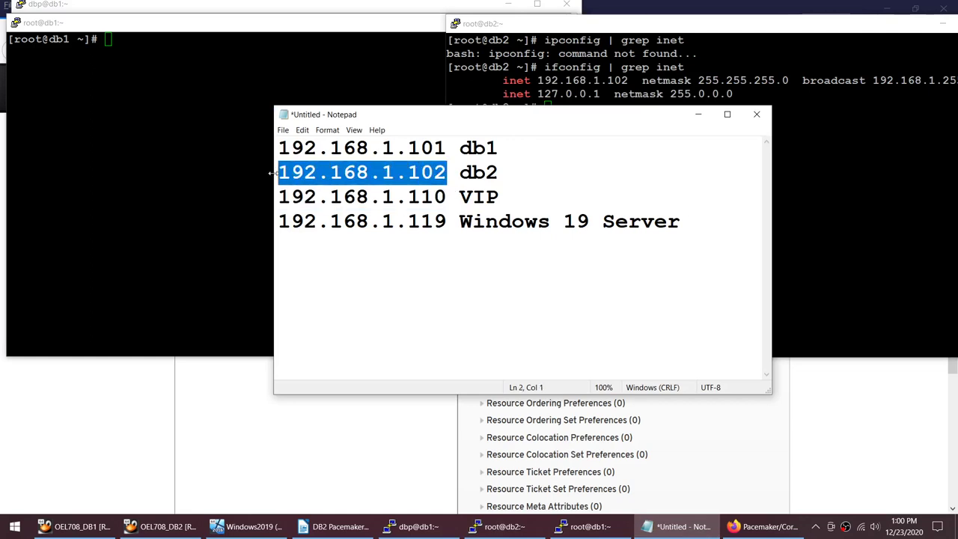
pyautogui.moveTo(625, 120); pyautogui.dragTo(666, 206)
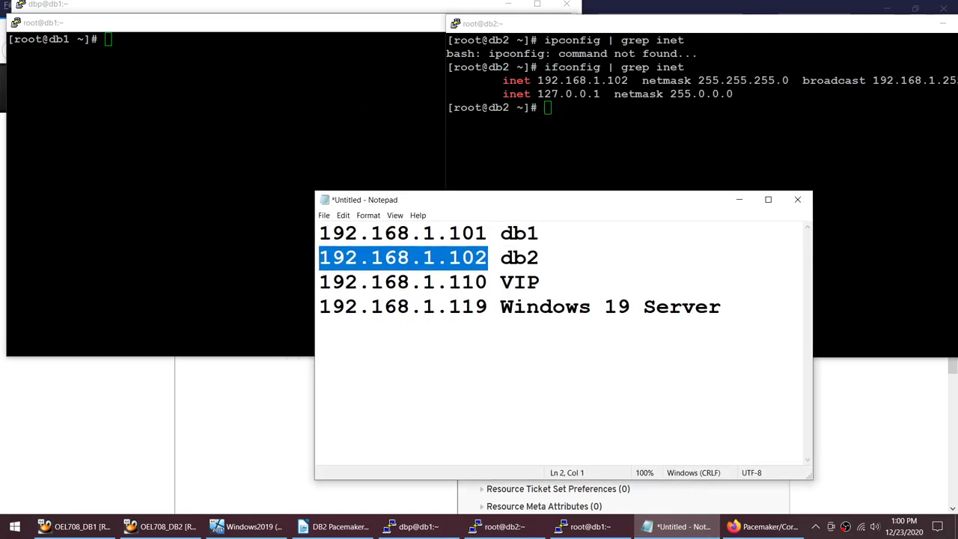
# Step: Copy the interface listing command from db2's terminal and run it twice on db1
pyautogui.click(544, 67)
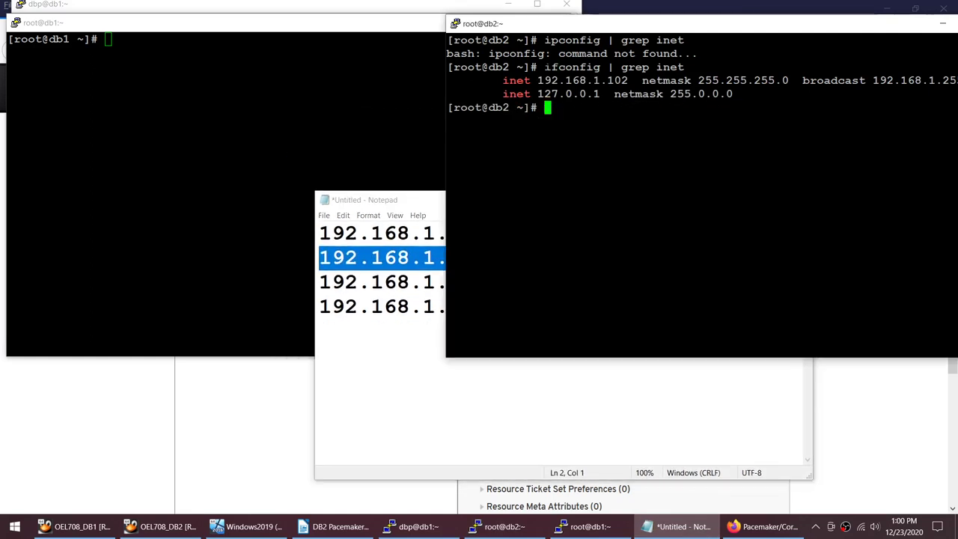
pyautogui.moveTo(544, 67); pyautogui.dragTo(954, 67)
pyautogui.click(224, 187)
pyautogui.write('ifconfig | grep inet')
pyautogui.press('Return')
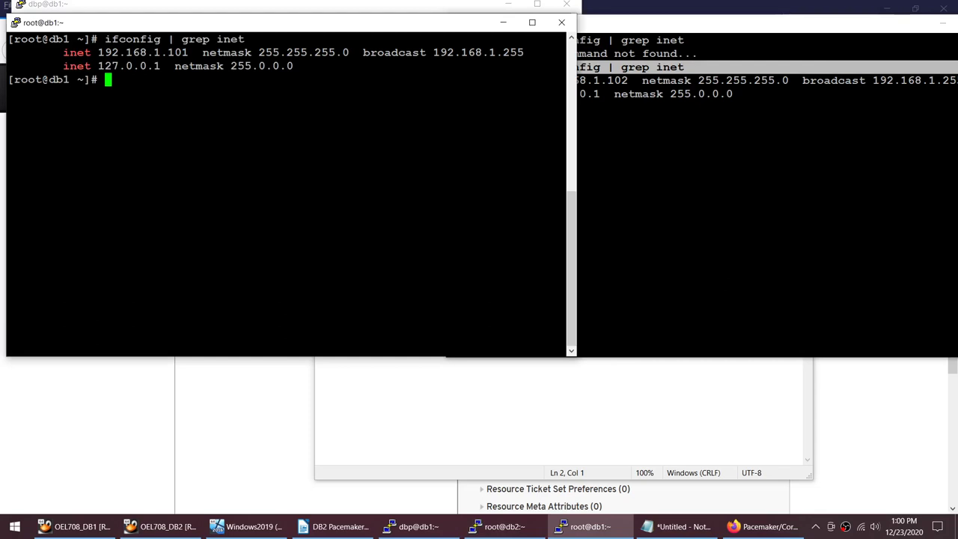
pyautogui.press('Up')
pyautogui.press('Return')
# Step: Clear db1's screen and run 'ip address | grep inet' there
pyautogui.write('clear')
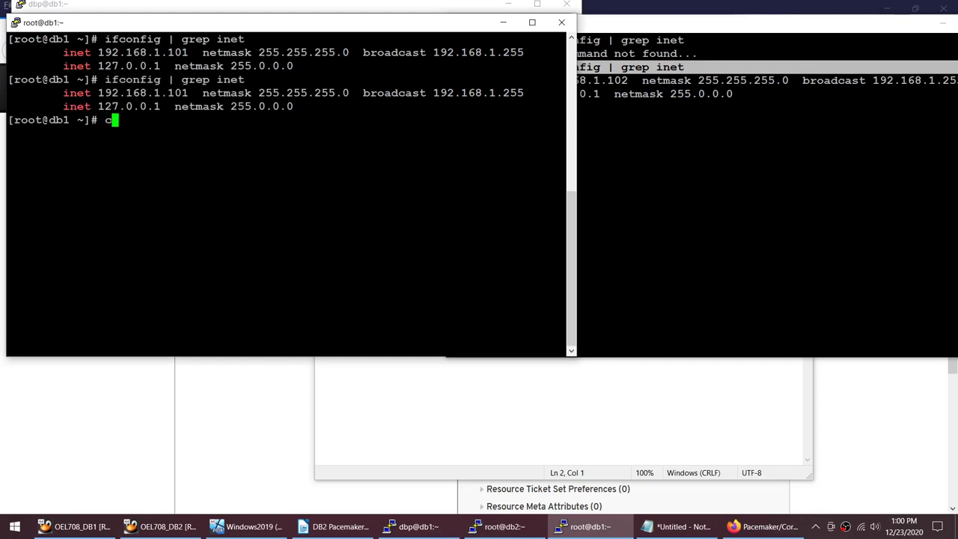
pyautogui.press('Return')
pyautogui.write('ip')
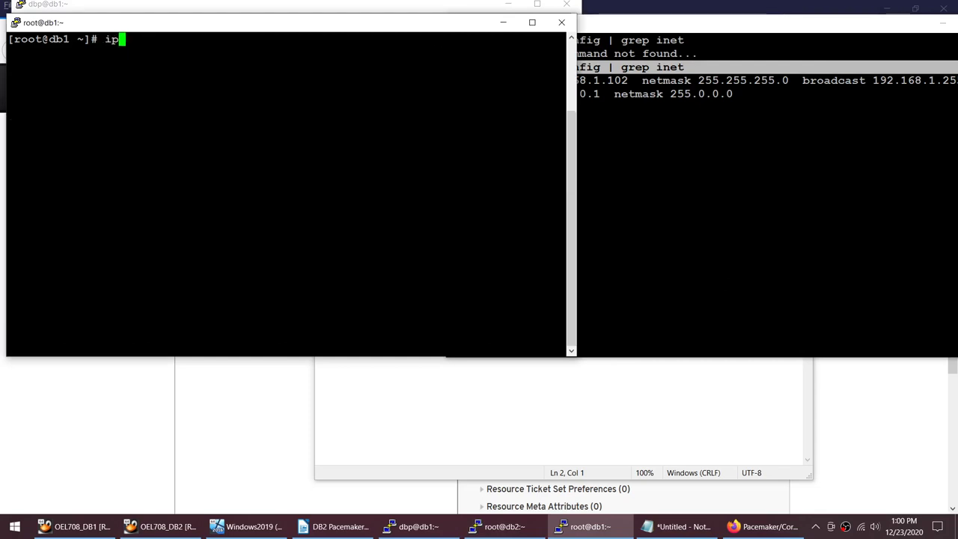
pyautogui.write(' address ')
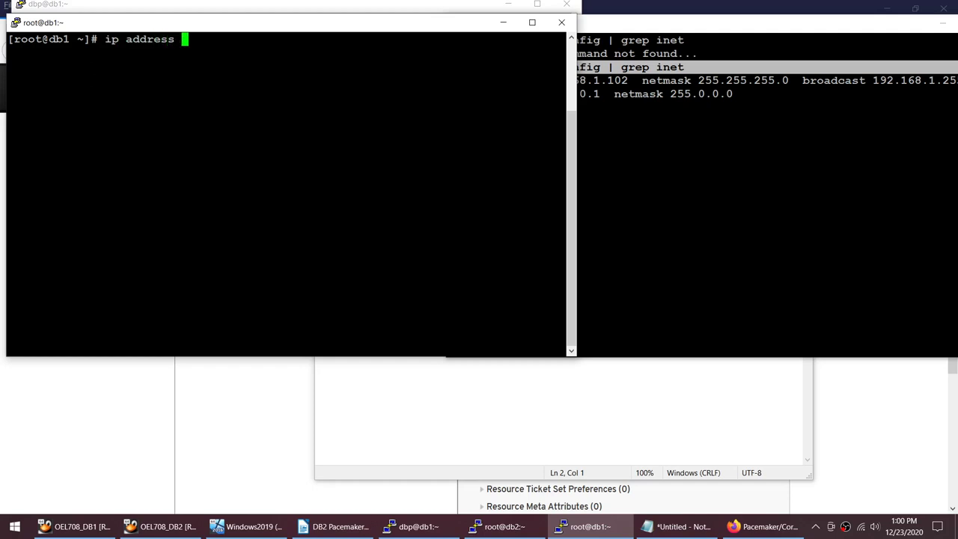
pyautogui.write('| grep inet')
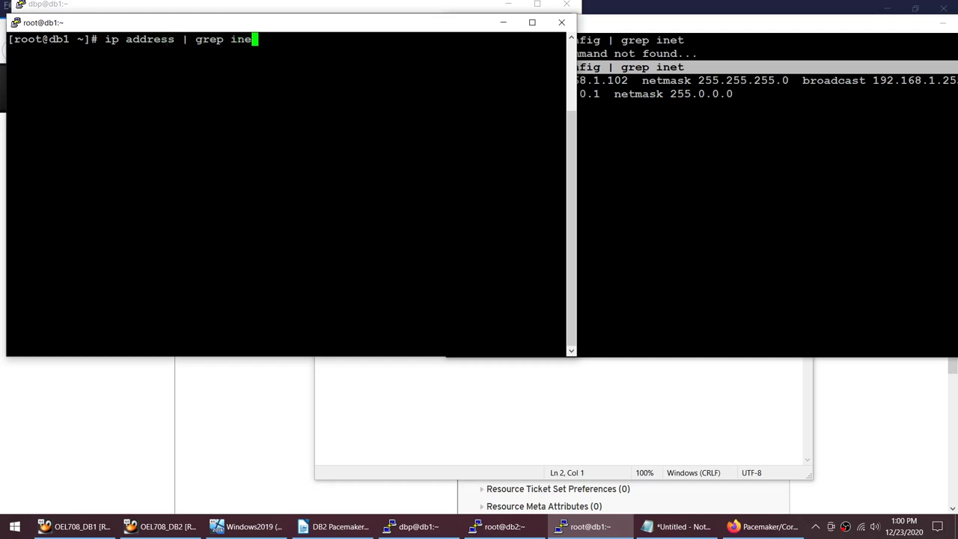
pyautogui.press('Return')
pyautogui.moveTo(99, 39); pyautogui.dragTo(258, 39)
# Step: Clear db2's screen and run the same 'ip address | grep inet' listing
pyautogui.hotkey('alt', 'Tab')
pyautogui.write('clear')
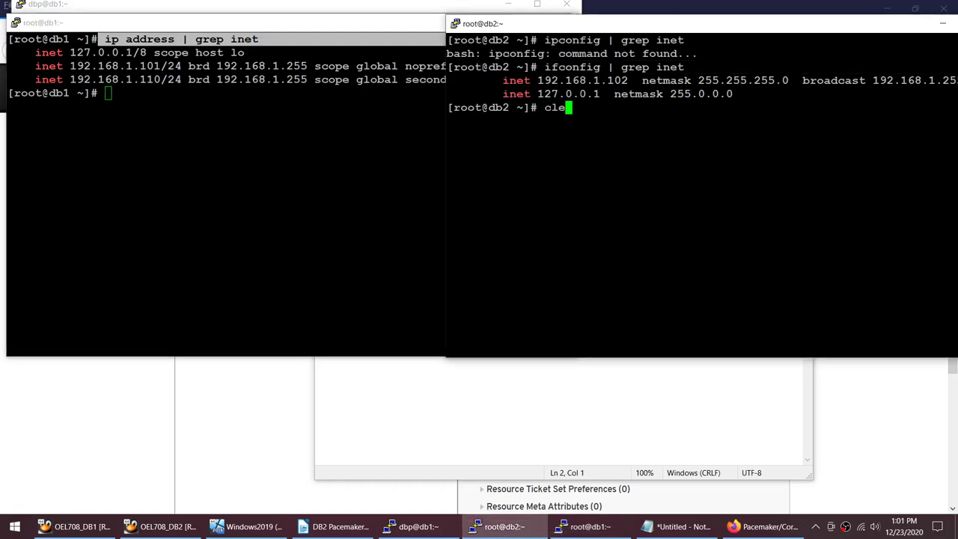
pyautogui.press('Return')
pyautogui.write('ip address | grep inet')
pyautogui.press('Return')
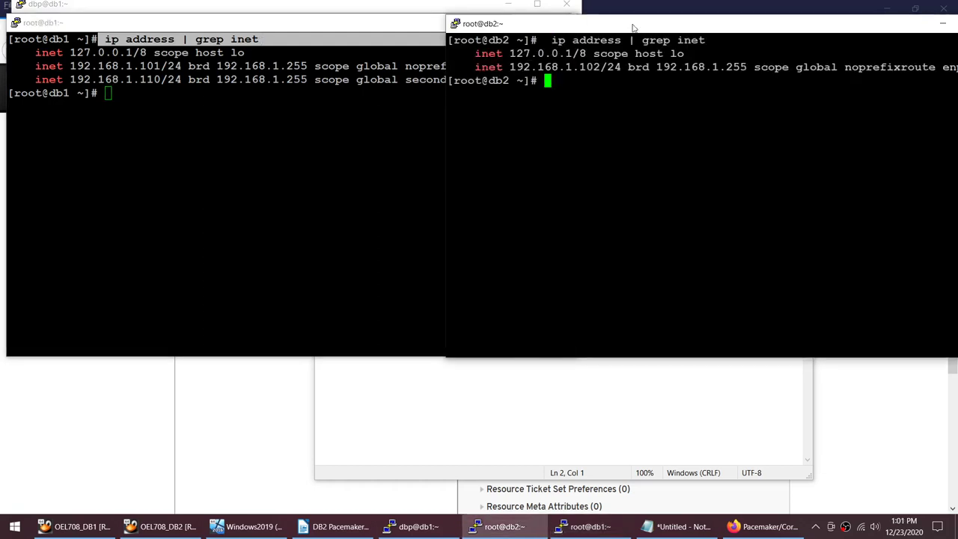
# Step: Highlight 192.168.1.102, 192.168.1.101 and VIP 192.168.1.110, matching them against the Notepad list
pyautogui.moveTo(606, 67); pyautogui.dragTo(580, 67)
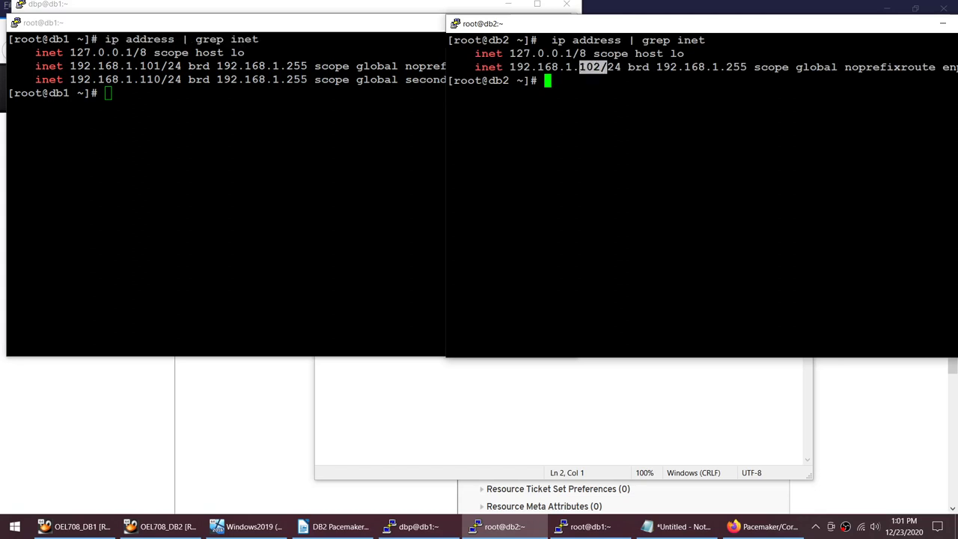
pyautogui.moveTo(140, 66); pyautogui.dragTo(160, 66)
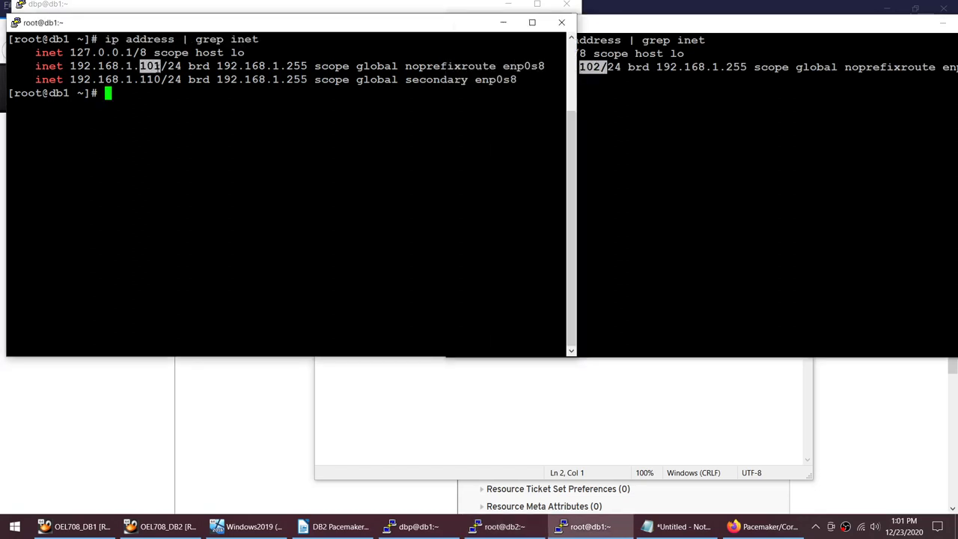
pyautogui.click(677, 526)
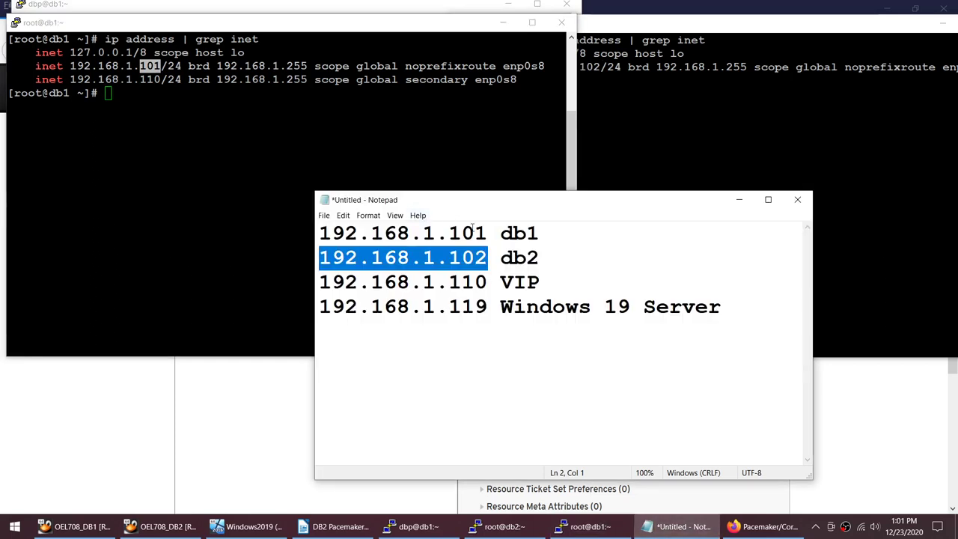
pyautogui.moveTo(487, 232); pyautogui.dragTo(319, 233)
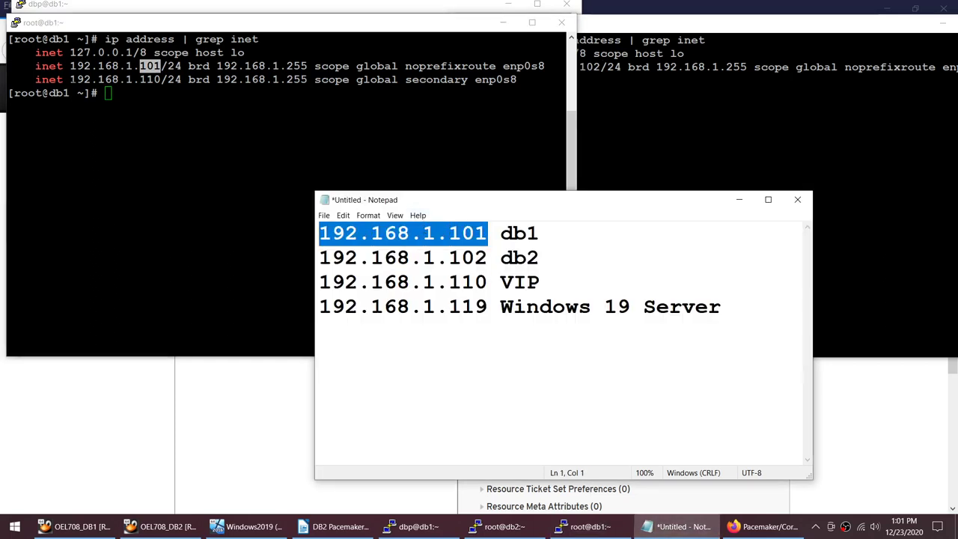
pyautogui.moveTo(69, 79); pyautogui.dragTo(154, 80)
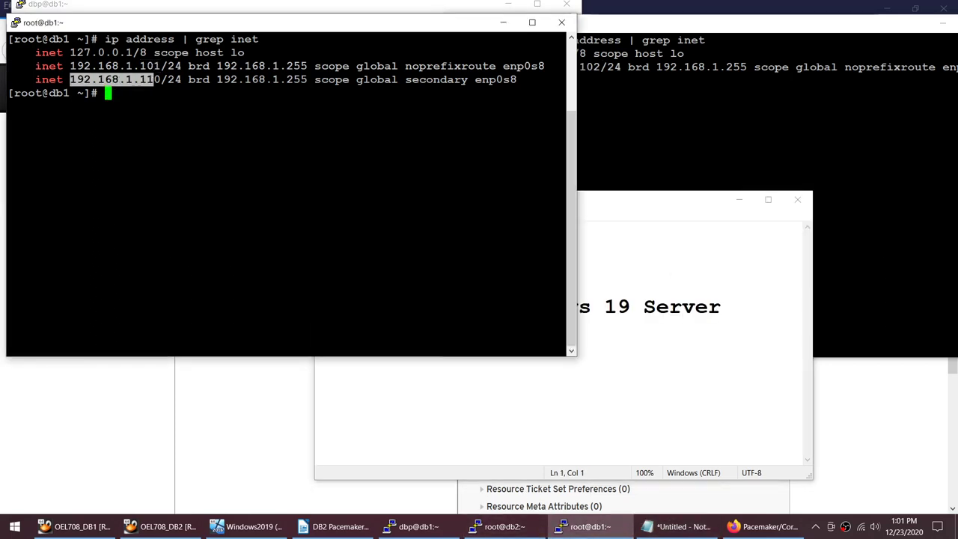
pyautogui.click(516, 527)
pyautogui.write('pcs r')
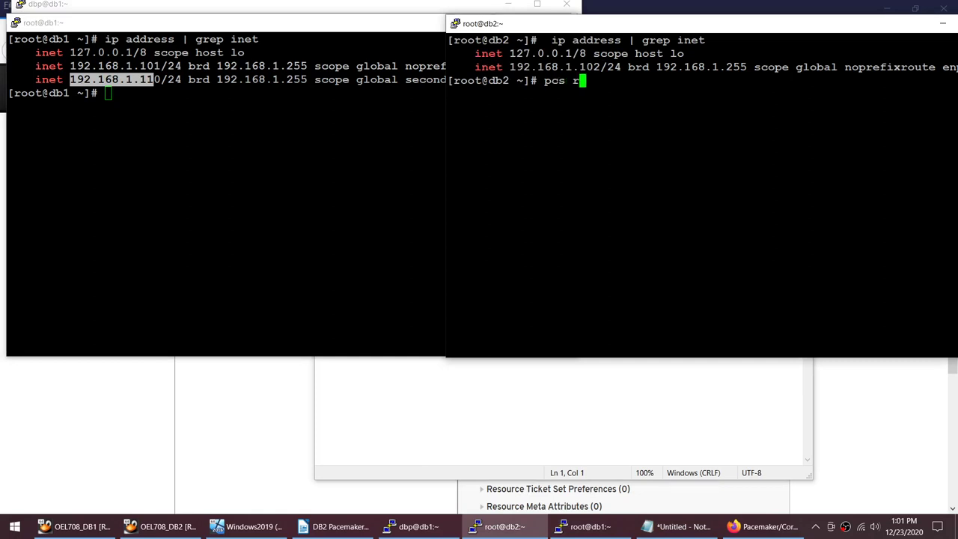
pyautogui.write('esource')
# Step: Run 'pcs resource' on db2, showing dbp_fs and dbp_ip in group dbp started on db1
pyautogui.press('Return')
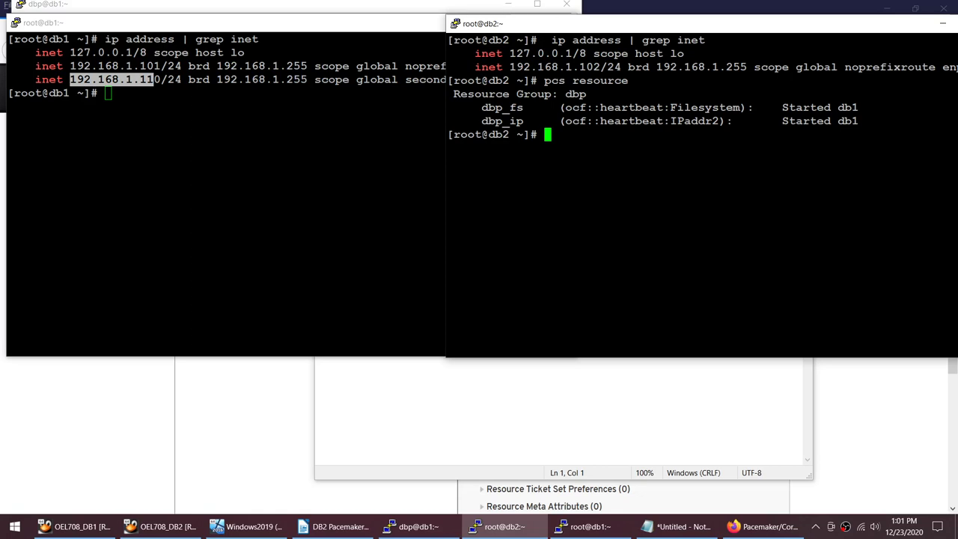
pyautogui.click(766, 526)
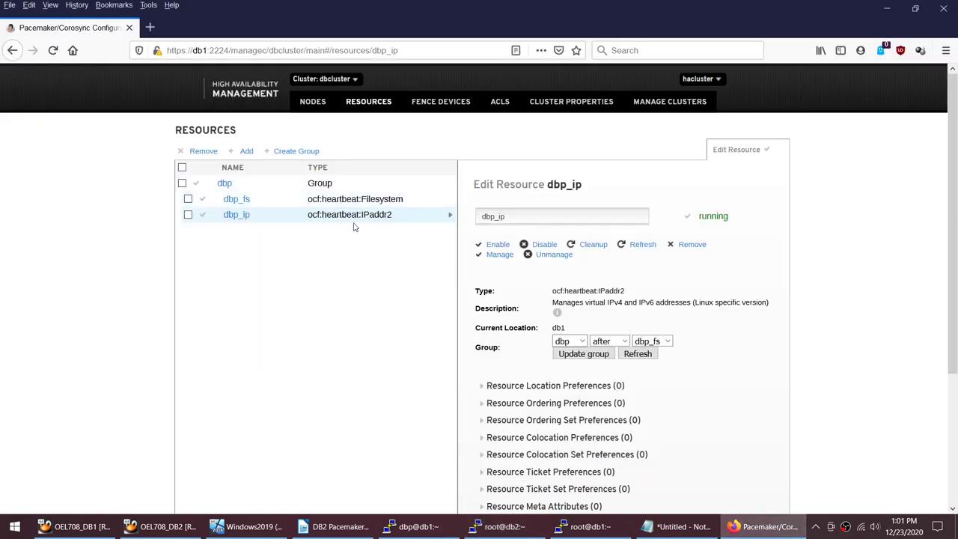
# Step: Check that the dbp_fs and dbp_ip resource details both show current location db1
pyautogui.click(364, 199)
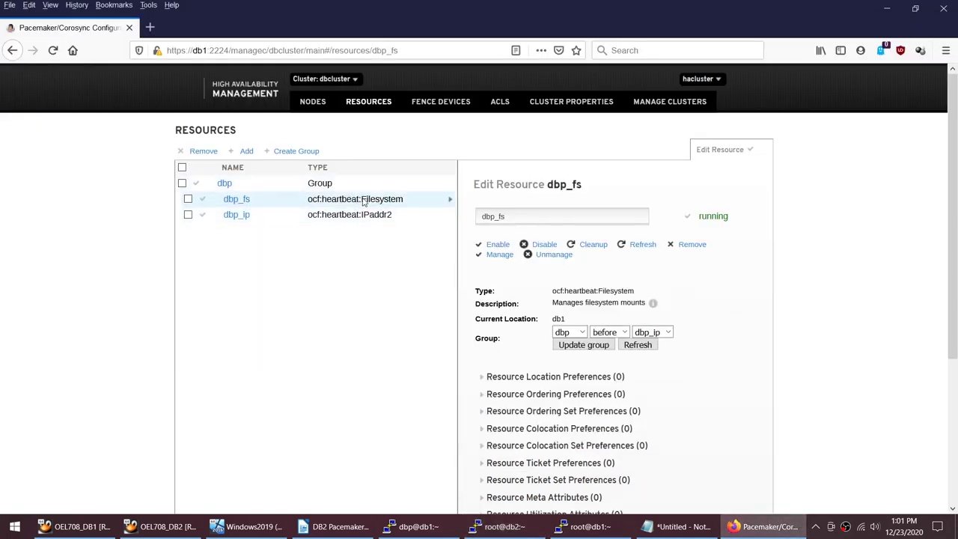
pyautogui.moveTo(580, 320); pyautogui.dragTo(551, 329)
pyautogui.click(285, 214)
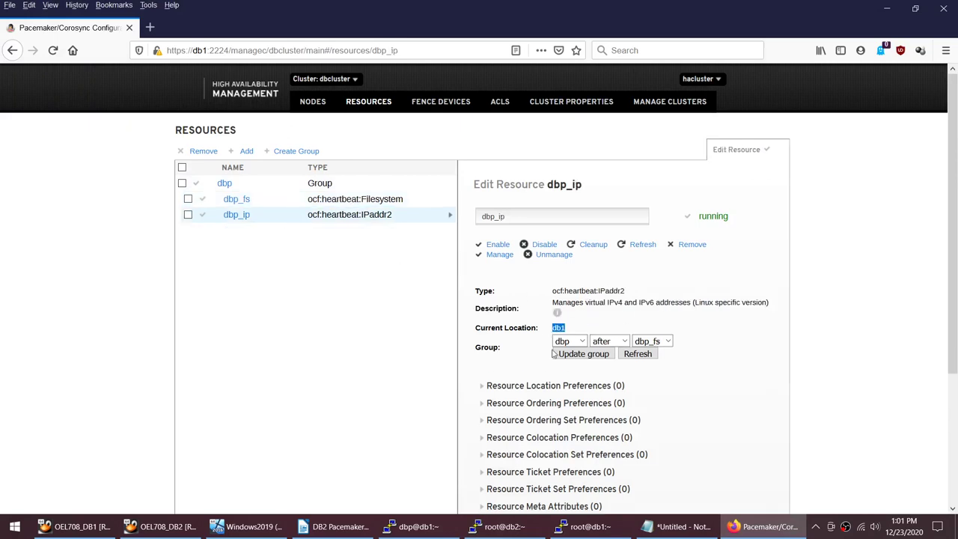
pyautogui.click(524, 526)
# Step: Run 'db2 LIST DB DIRECTORY' as dbp on db1, listing DB_HA with local directory /db2
pyautogui.click(557, 526)
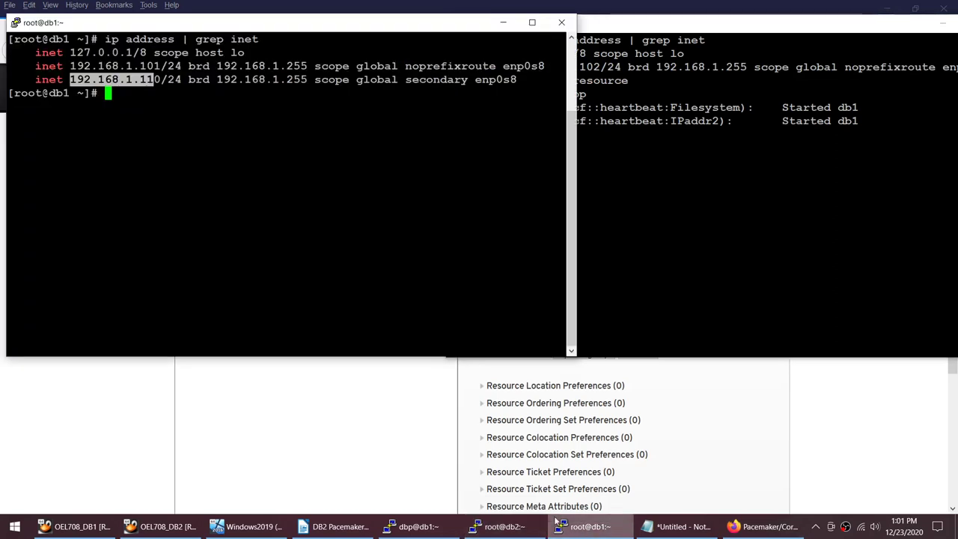
pyautogui.click(417, 526)
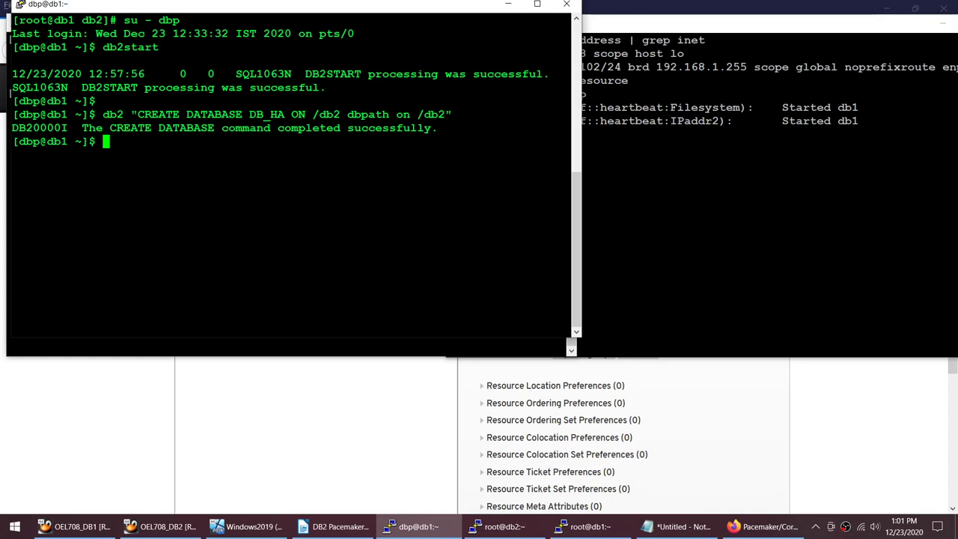
pyautogui.doubleClick(848, 108)
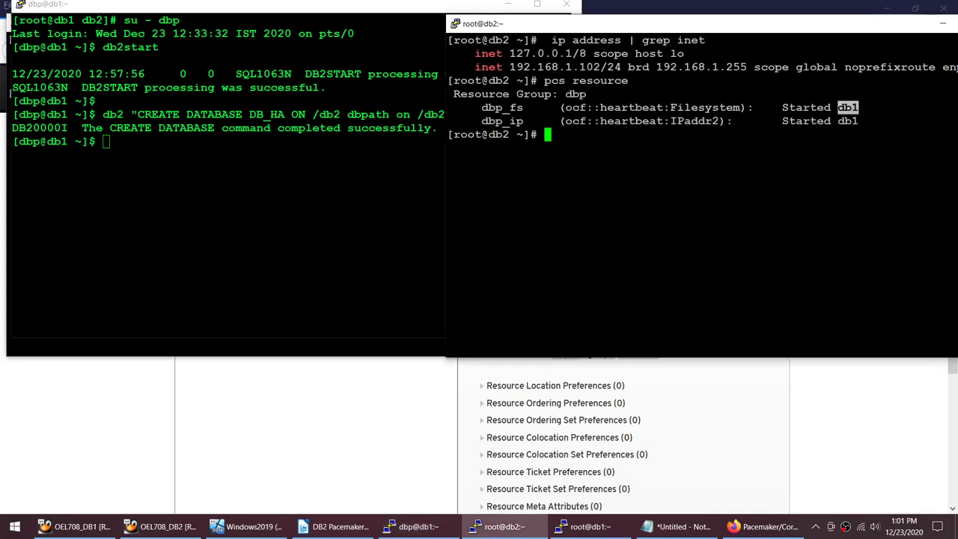
pyautogui.click(11, 92)
pyautogui.write('db2 L')
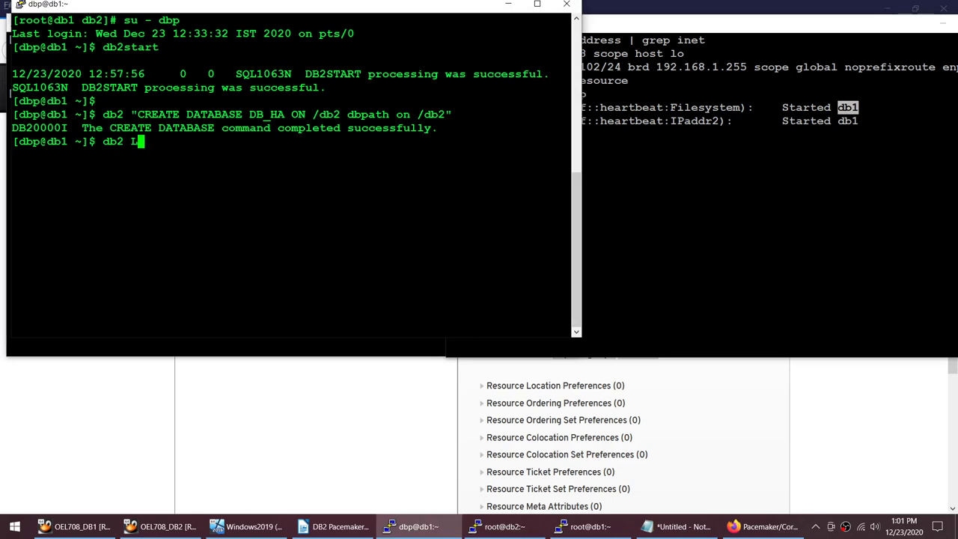
pyautogui.write('IST DB DIRECTORY')
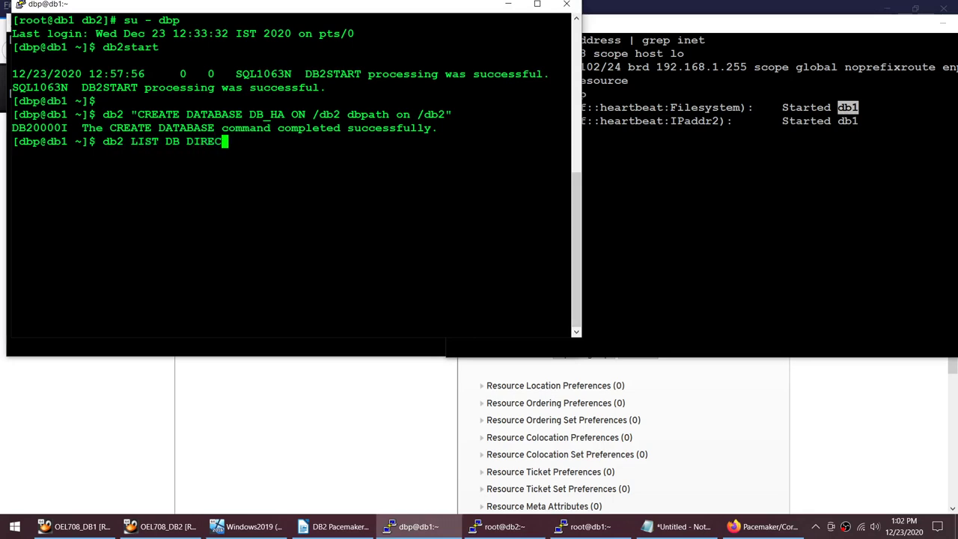
pyautogui.press('Return')
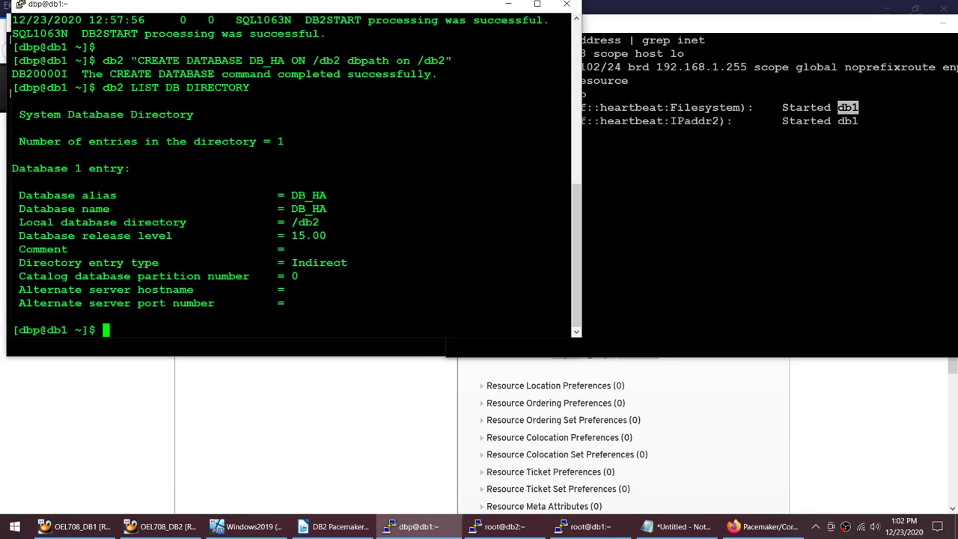
pyautogui.hotkey('alt', 'Tab')
# Step: Switch to user dbp on db2 and run 'db2 LIST DB DIRECTORY', which reports SQL1057W empty
pyautogui.write('s')
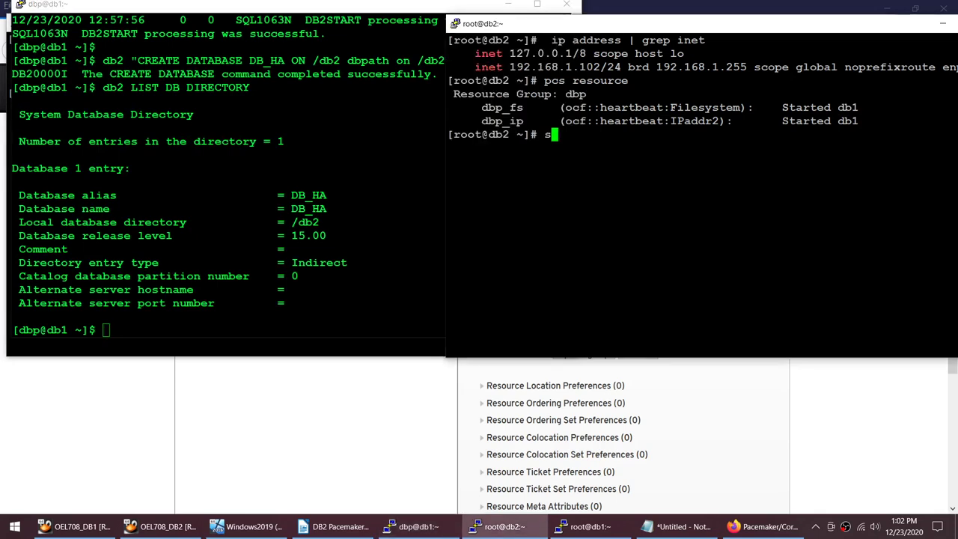
pyautogui.write('u - dbp')
pyautogui.press('Return')
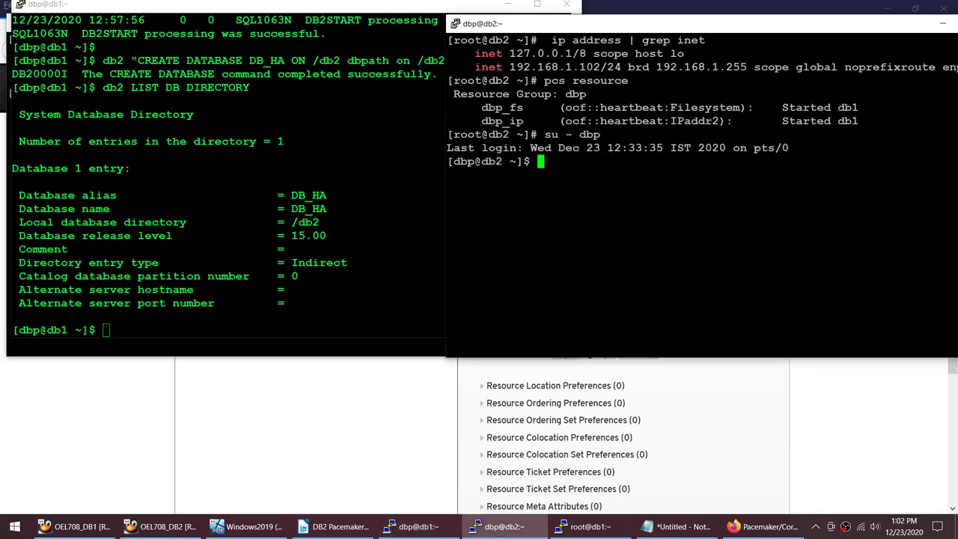
pyautogui.moveTo(99, 88); pyautogui.dragTo(568, 87)
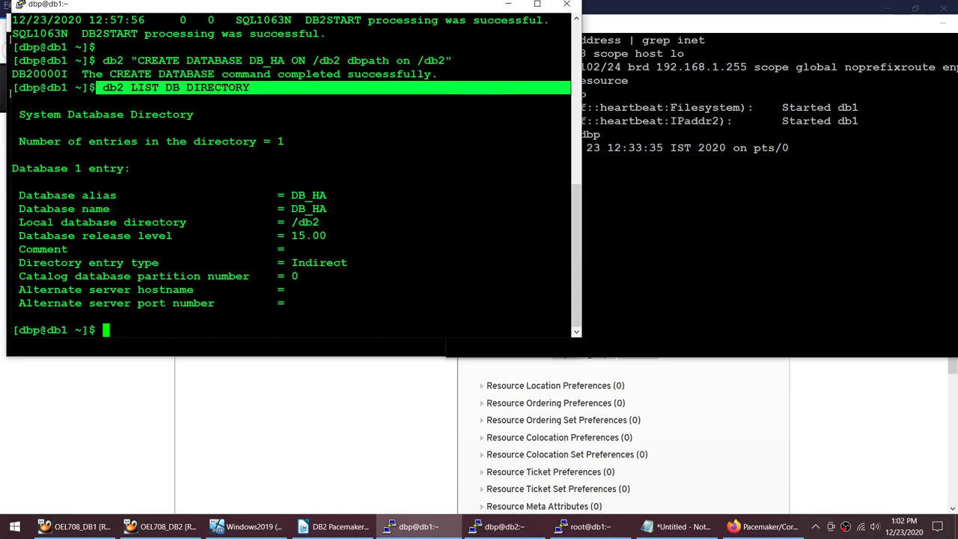
pyautogui.rightClick(673, 224)
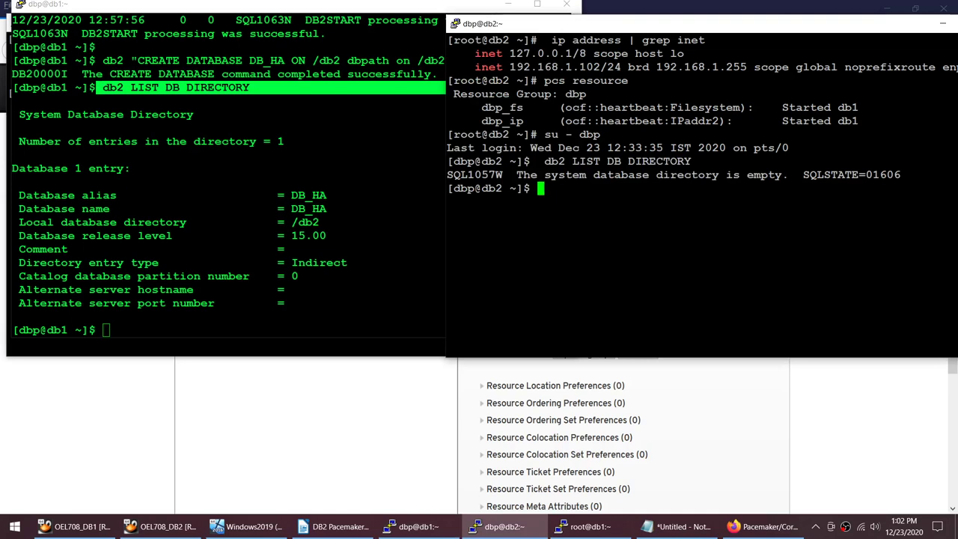
pyautogui.click(224, 224)
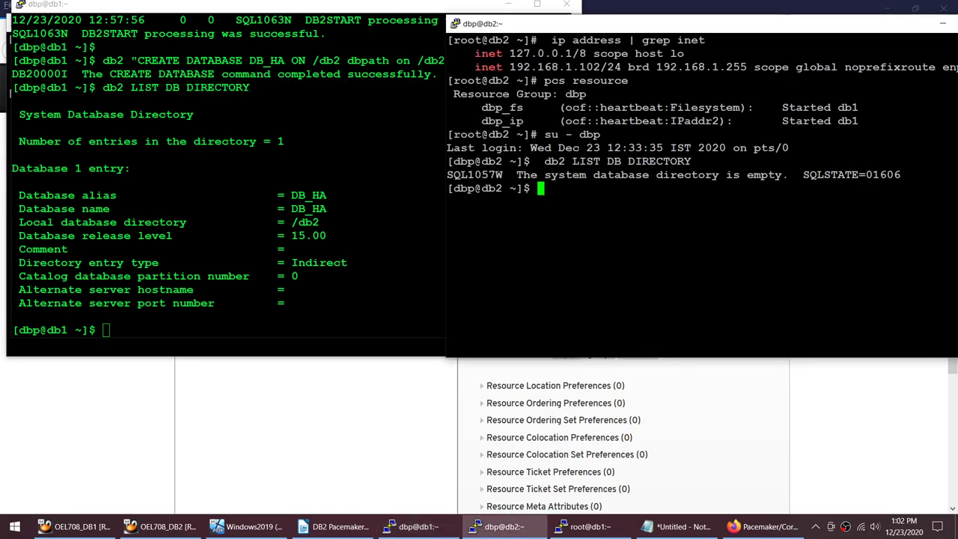
pyautogui.click(673, 224)
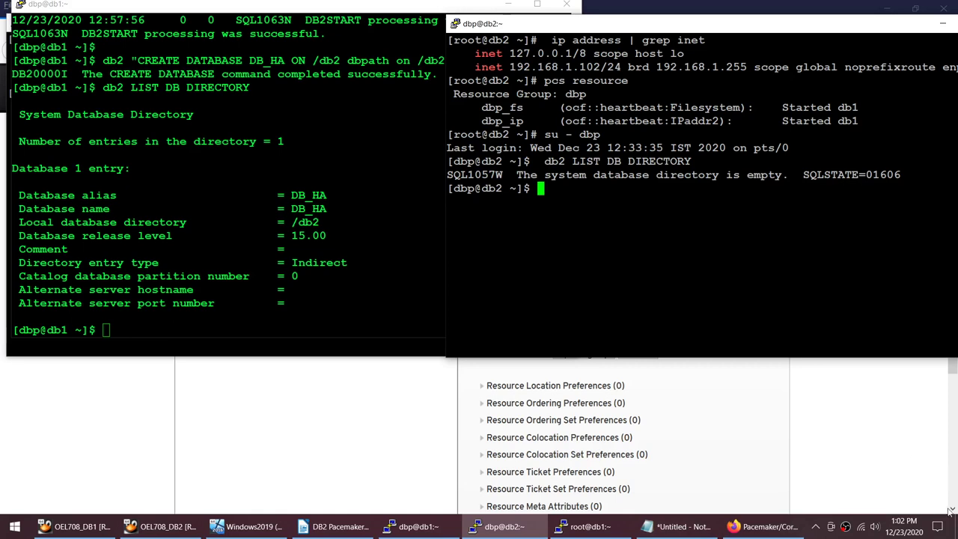
# Step: Rerun the db2 list database directory command in the db2 session
pyautogui.click(815, 526)
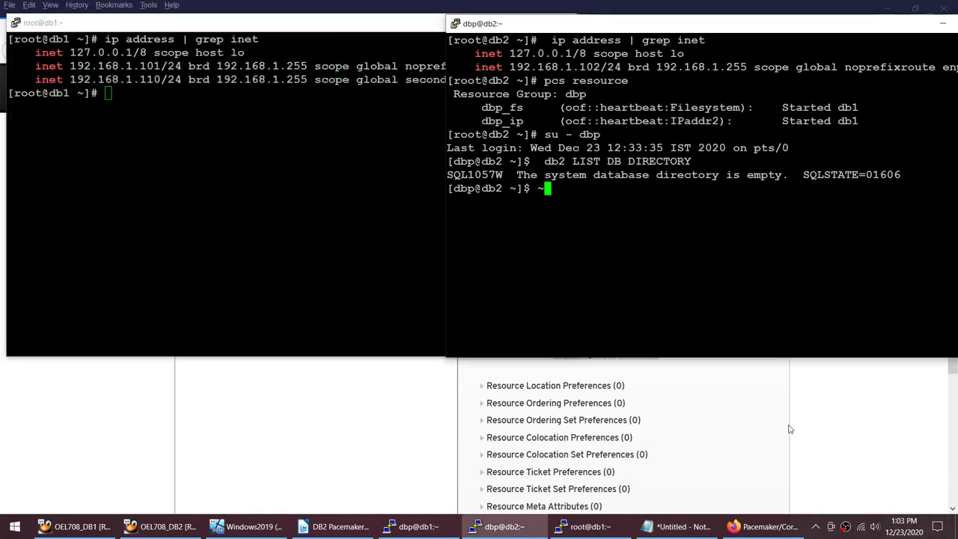
pyautogui.click(583, 526)
pyautogui.hotkey('alt', 'Tab')
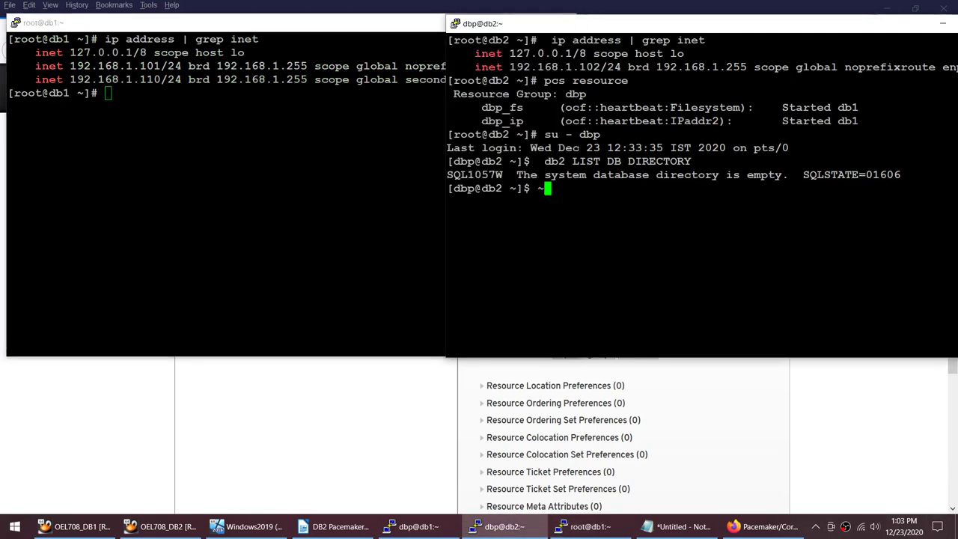
pyautogui.press('Up')
pyautogui.press('Return')
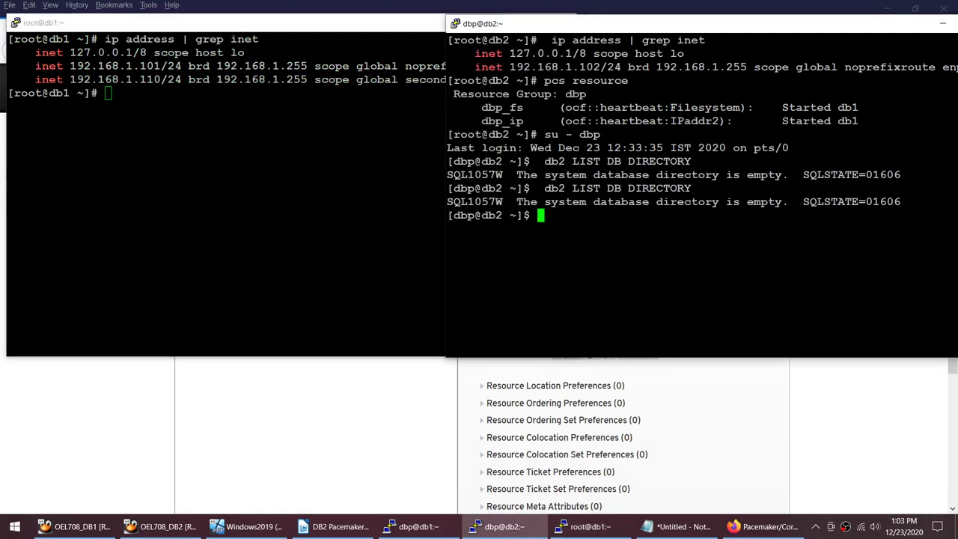
# Step: Check cluster resource status with pcs resource as the dbp user on db2
pyautogui.hotkey('alt', 'Tab')
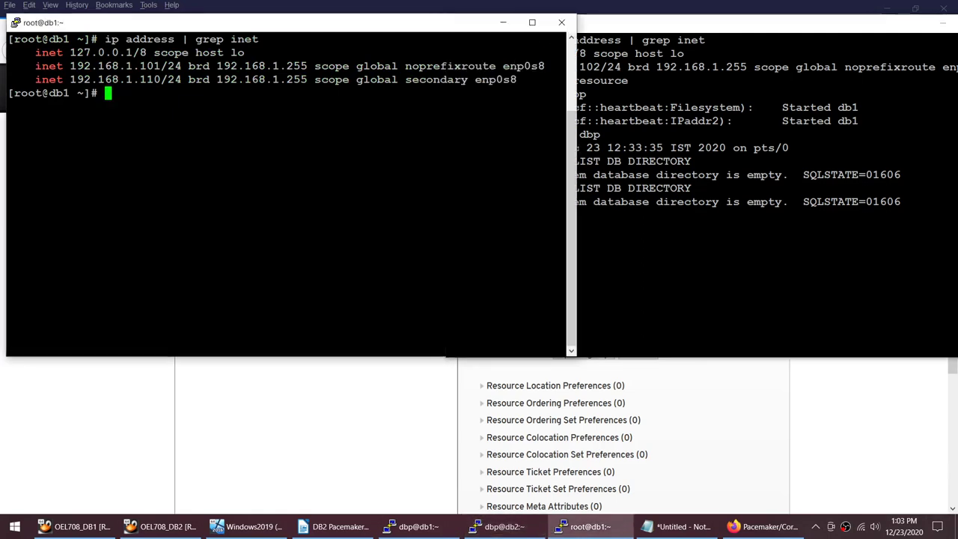
pyautogui.write('s ')
pyautogui.write(' - db')
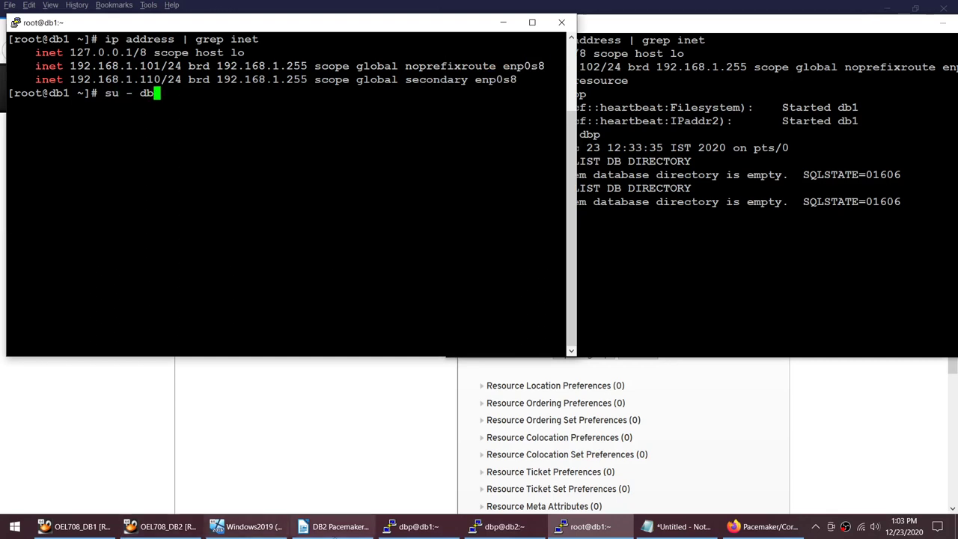
pyautogui.hotkey('alt', 'Tab')
pyautogui.hotkey('alt', 'Tab')
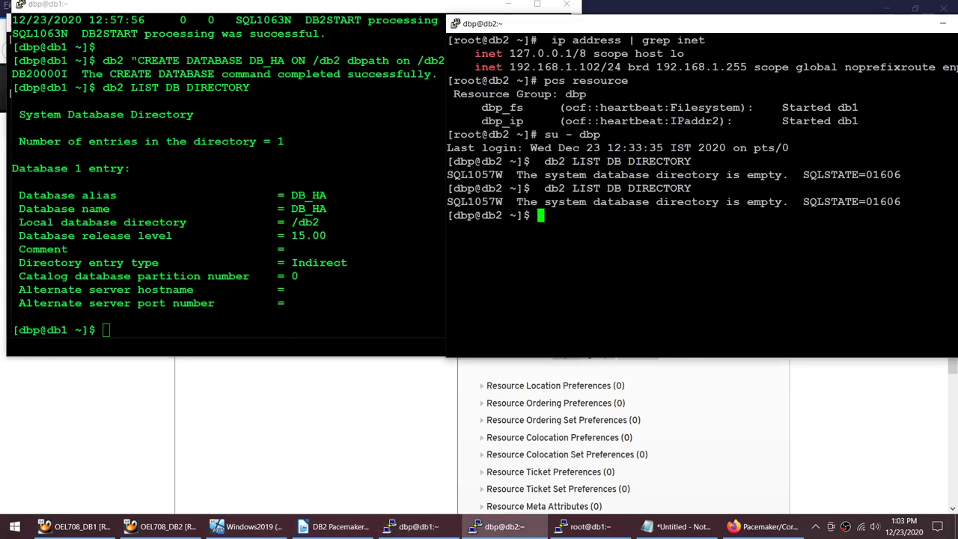
pyautogui.hotkey('alt', 'Tab')
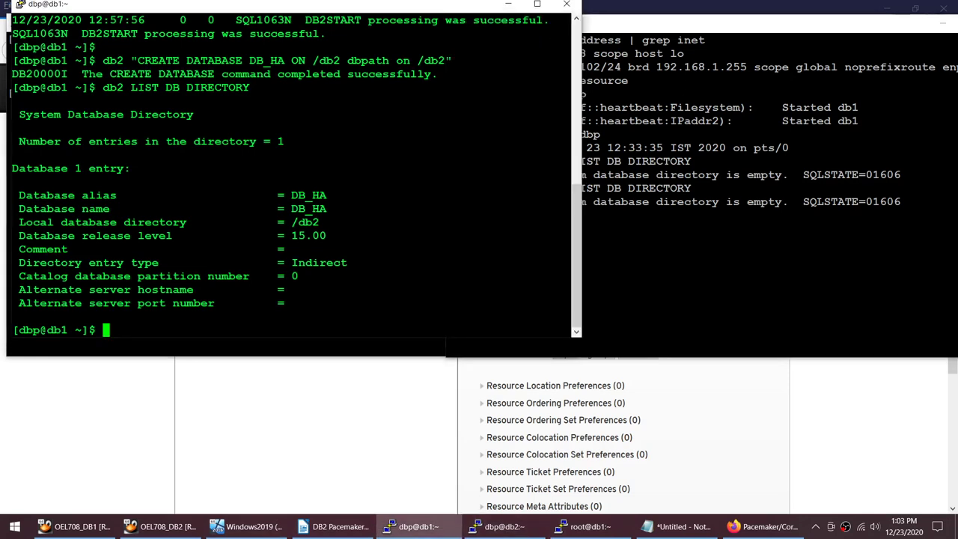
pyautogui.hotkey('alt', 'Tab')
pyautogui.write('pcs')
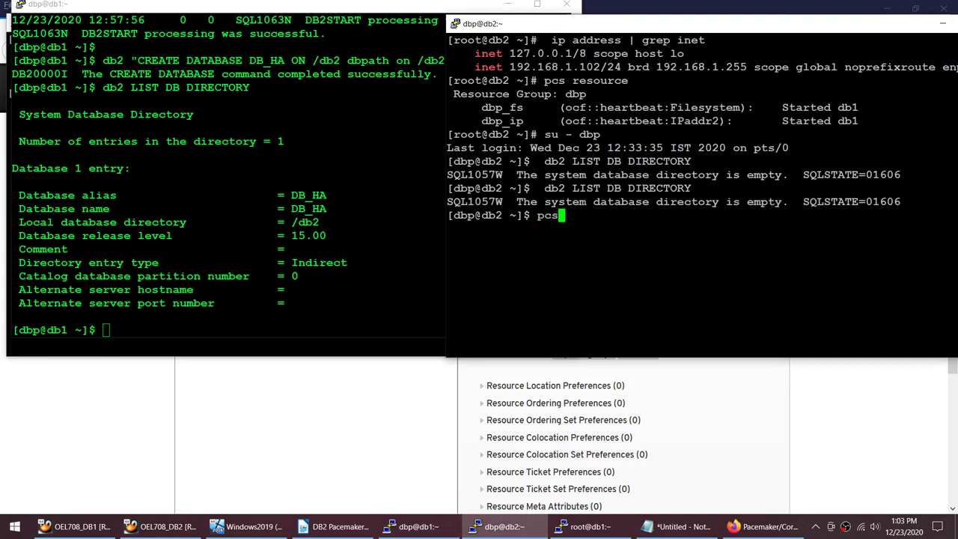
pyautogui.write(' resource')
pyautogui.press('Return')
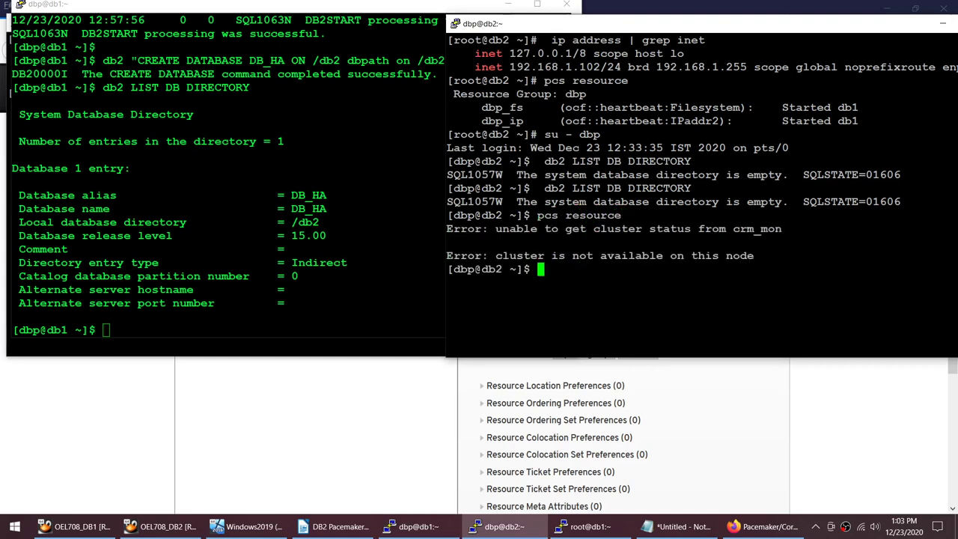
# Step: Exit the dbp shell, run pcs resource as root on db2, and clear the screen
pyautogui.write('exit')
pyautogui.press('Return')
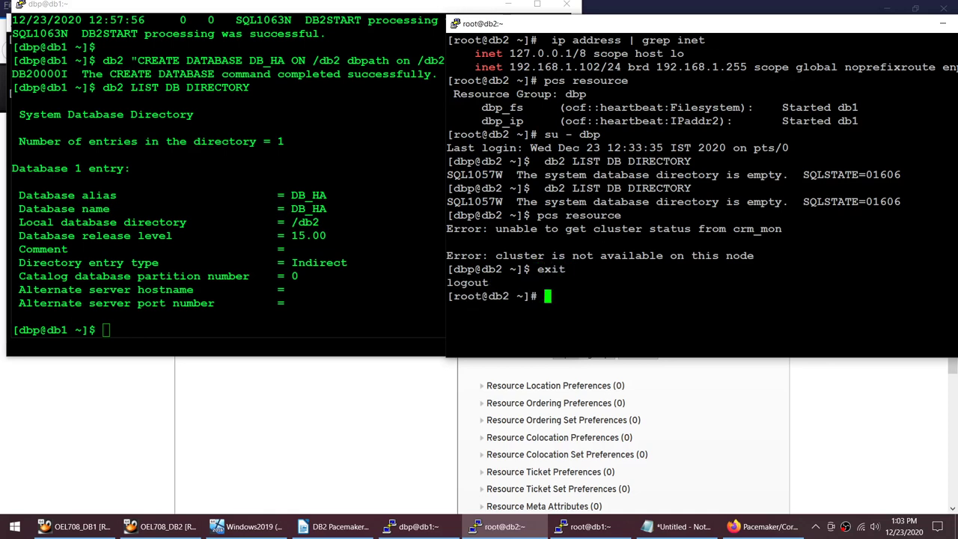
pyautogui.write('pcs resource')
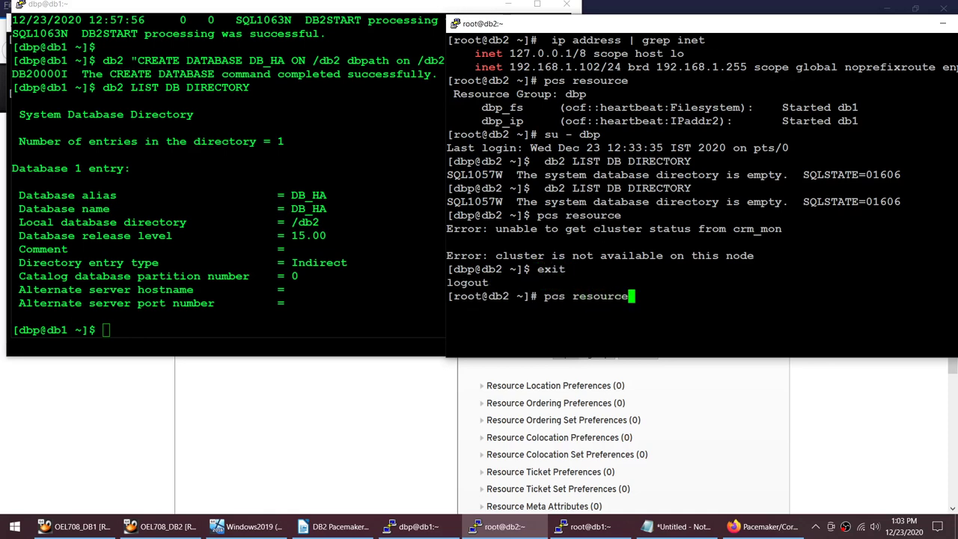
pyautogui.press('Return')
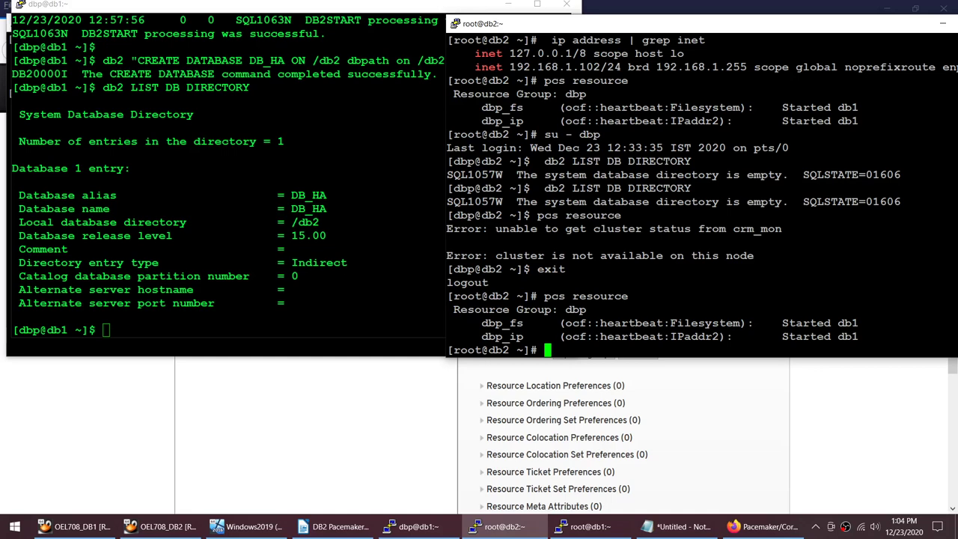
pyautogui.write('clear')
pyautogui.press('Return')
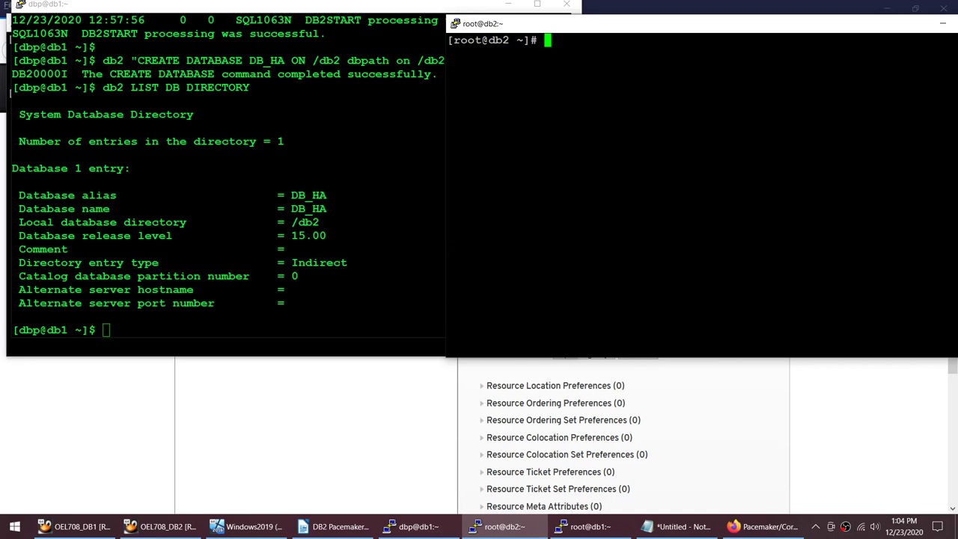
pyautogui.hotkey('alt', 'Tab')
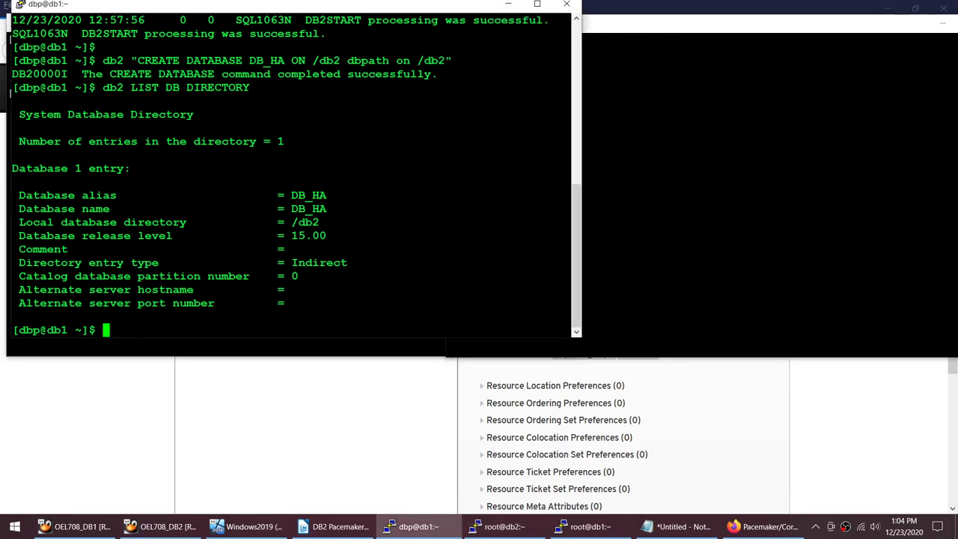
# Step: Copy 'pcs resource move dbp db2' from the notes and run it as root on db1
pyautogui.click(337, 526)
pyautogui.scroll(-3, 387, 363)
pyautogui.scroll(-8, 386, 363)
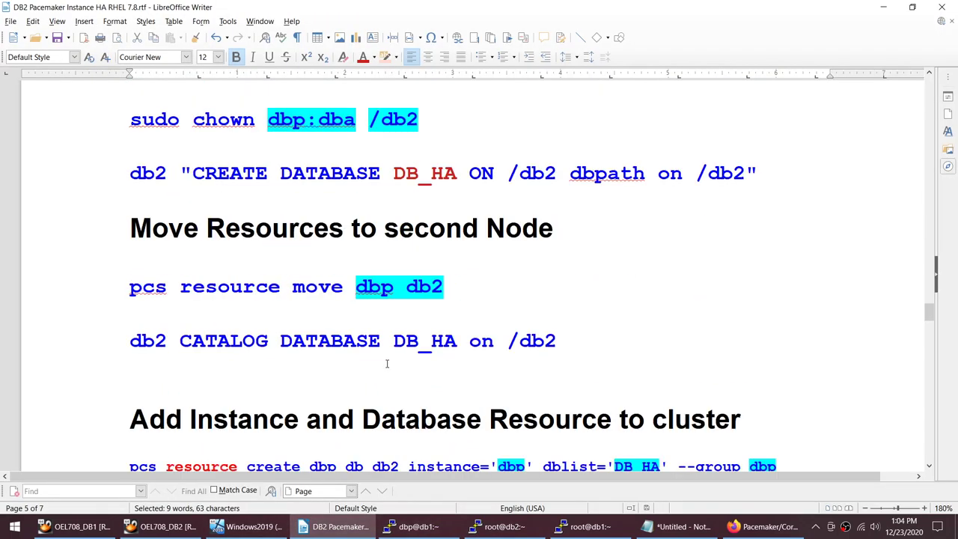
pyautogui.click(118, 298)
pyautogui.hotkey('shift', 'End')
pyautogui.hotkey('ctrl', 'c')
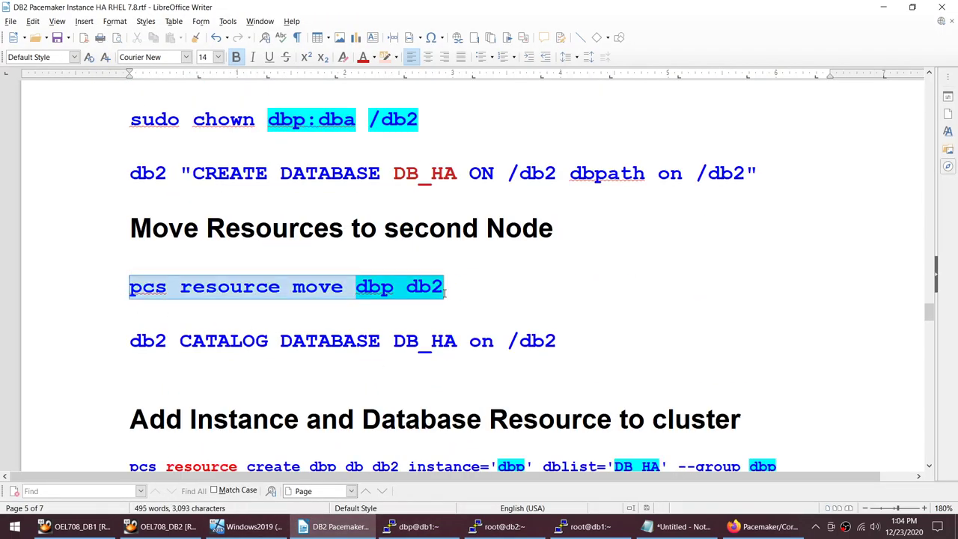
pyautogui.click(447, 526)
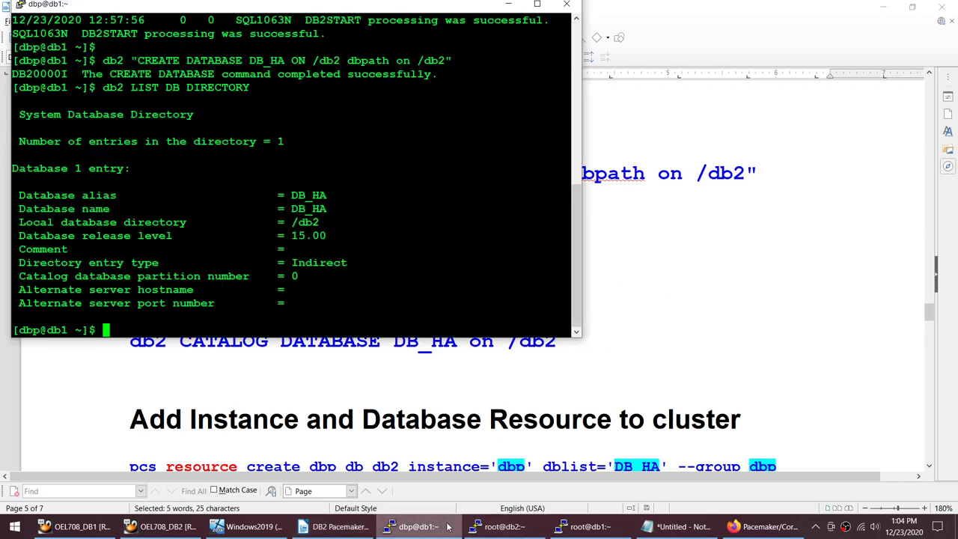
pyautogui.click(588, 526)
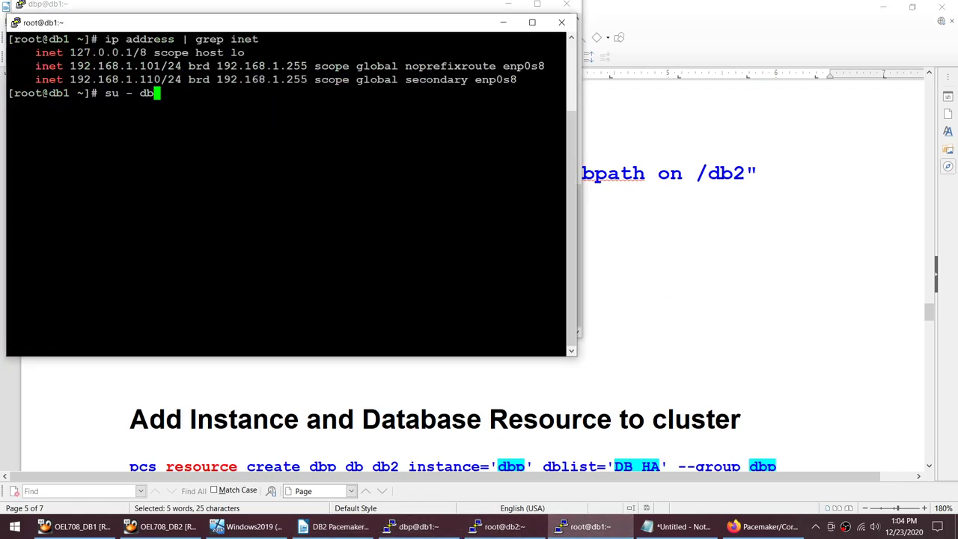
pyautogui.press('shift+Insert')
pyautogui.hotkey('ctrl', 'c')
pyautogui.press('shift+Insert')
pyautogui.press('Return')
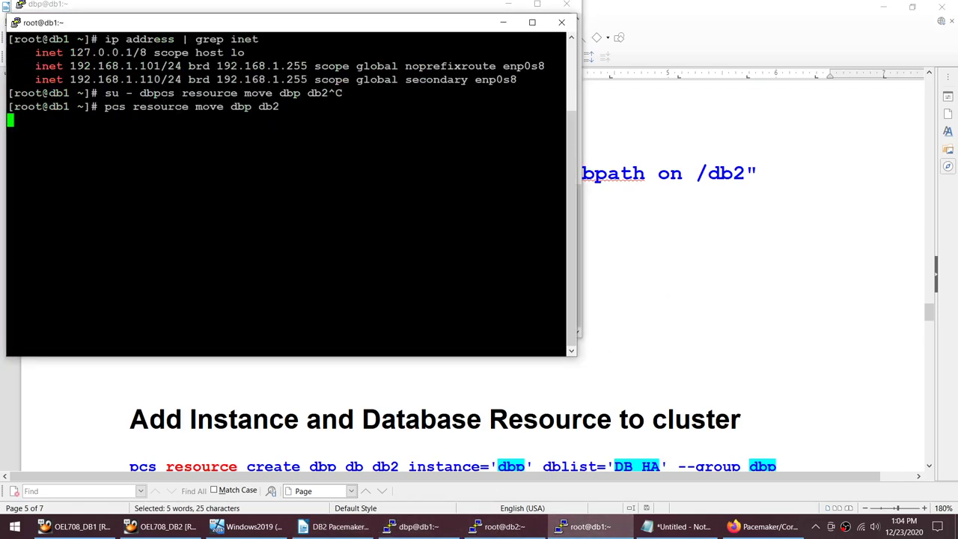
# Step: Run pcs resource on db2 until dbp_fs and dbp_ip both show started there
pyautogui.click(495, 526)
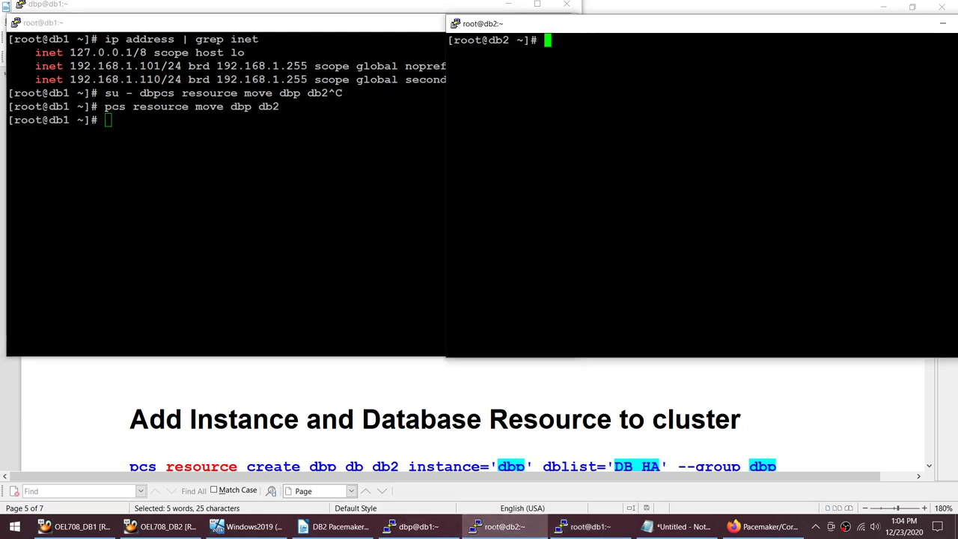
pyautogui.write('pcs resource')
pyautogui.press('Return')
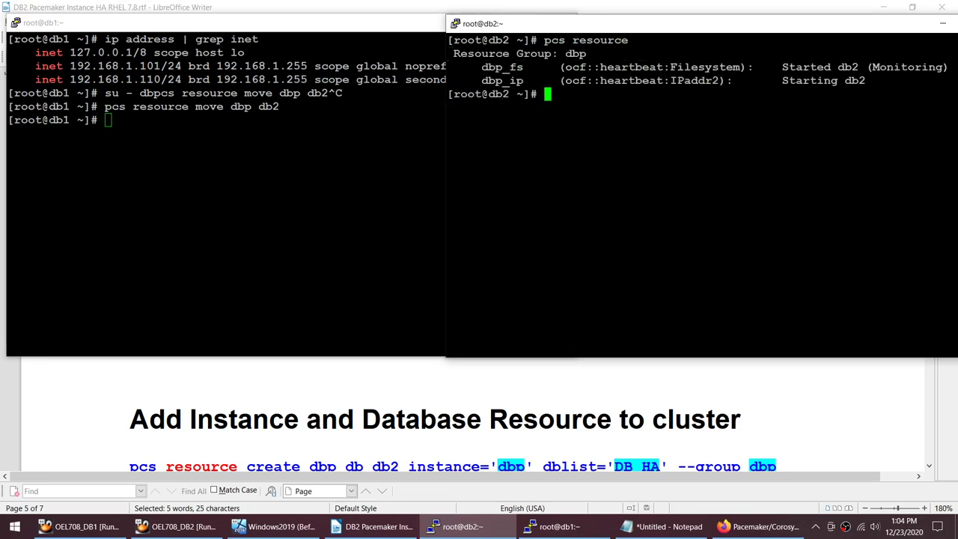
pyautogui.press('Up')
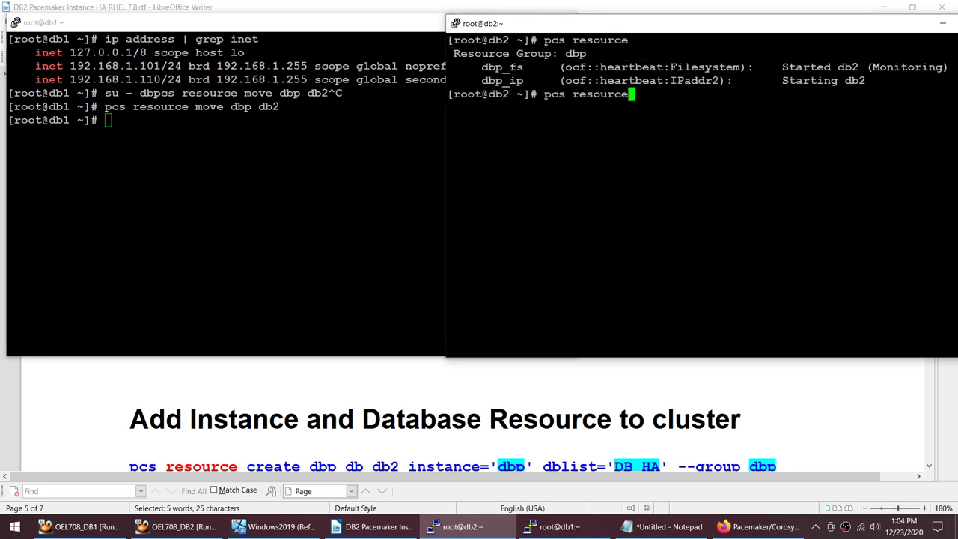
pyautogui.press('Return')
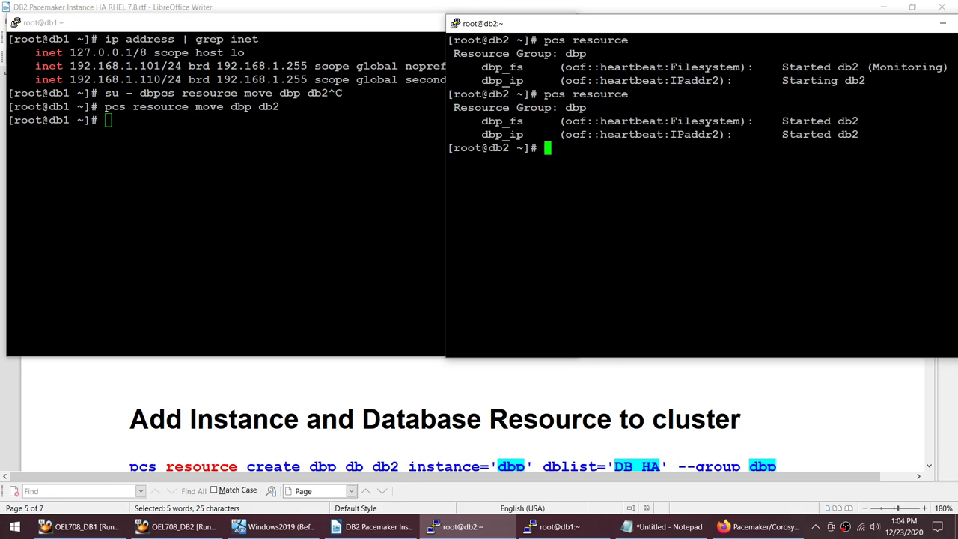
# Step: As dbp on db2, run db2start and list the database directory, which is empty
pyautogui.write('su - dbp')
pyautogui.press('Return')
pyautogui.write('db2s')
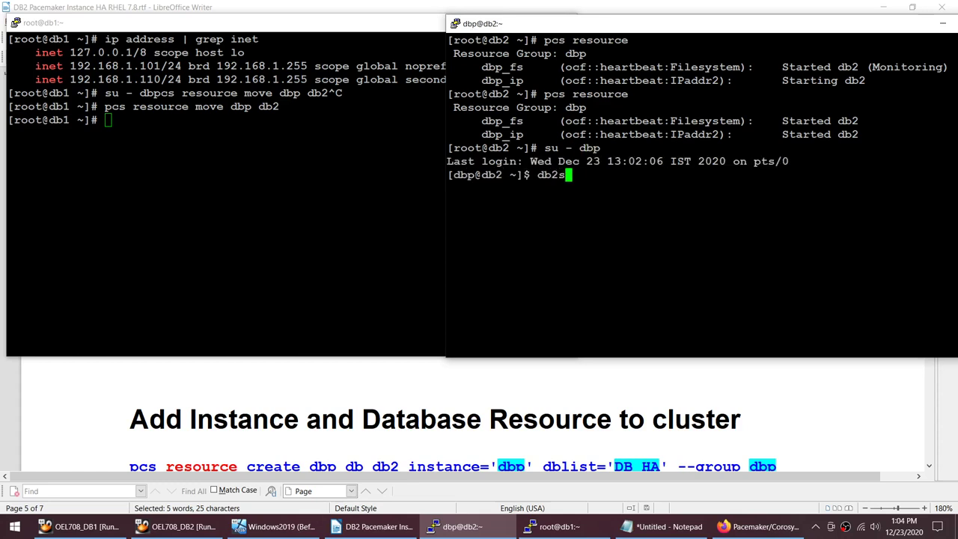
pyautogui.write('tart')
pyautogui.press('Return')
pyautogui.write('d')
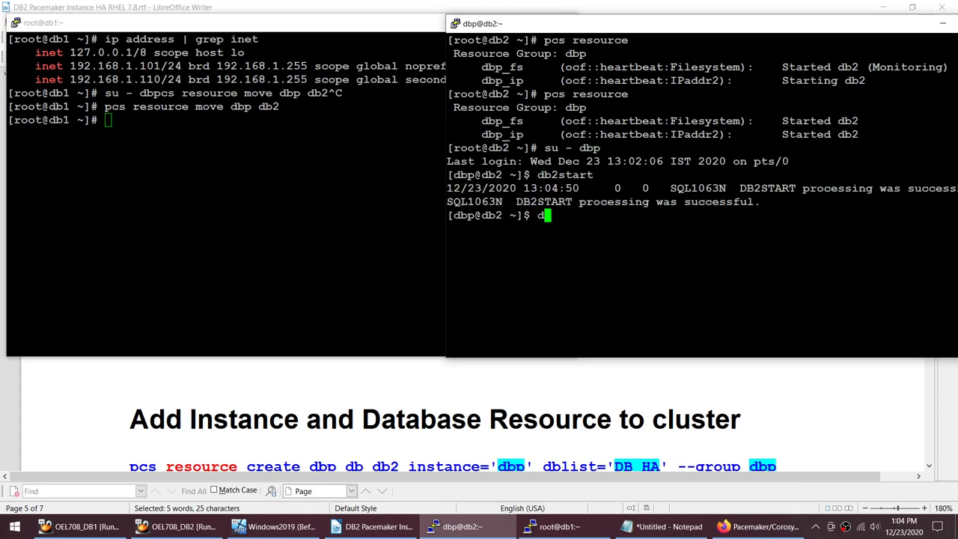
pyautogui.write('b2 list db directory')
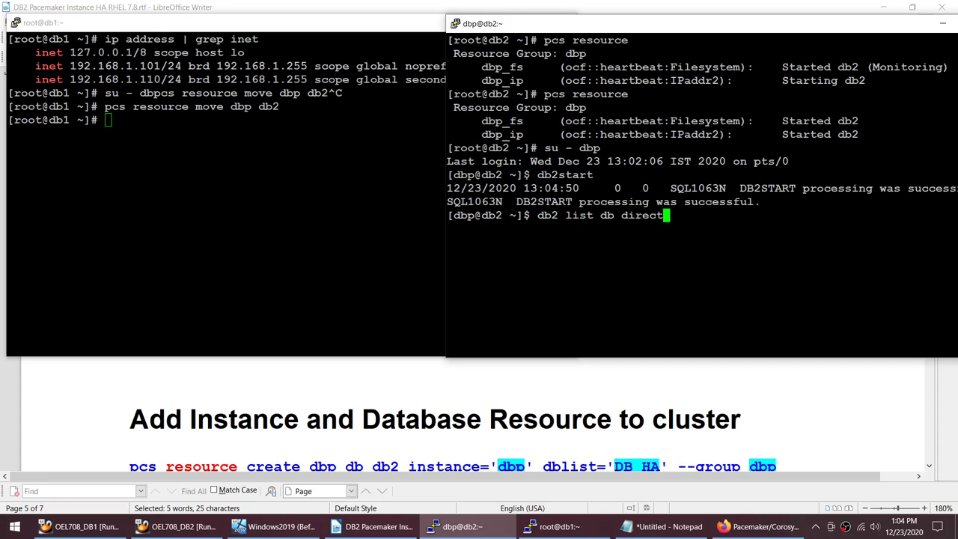
pyautogui.press('Return')
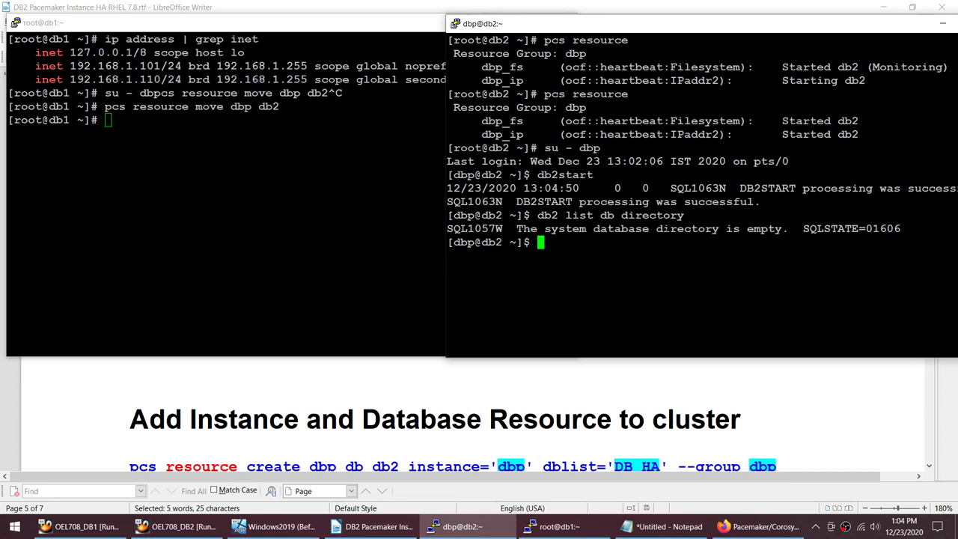
# Step: Copy the CATALOG DATABASE DB_HA on /db2 command from the notes and run it as dbp on db2
pyautogui.click(374, 526)
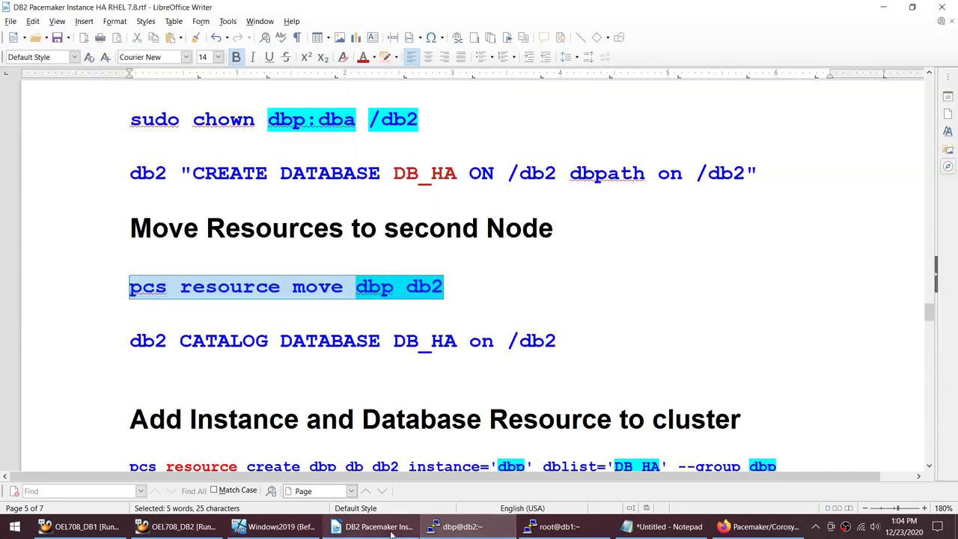
pyautogui.click(122, 335)
pyautogui.keyDown('shift'); pyautogui.click(574, 348); pyautogui.keyUp('shift')
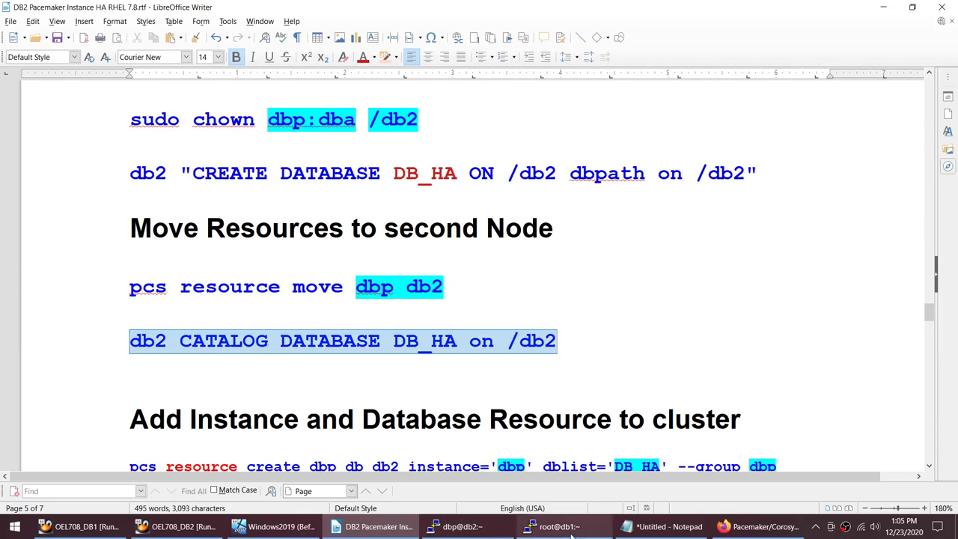
pyautogui.moveTo(482, 529)
pyautogui.click(448, 475)
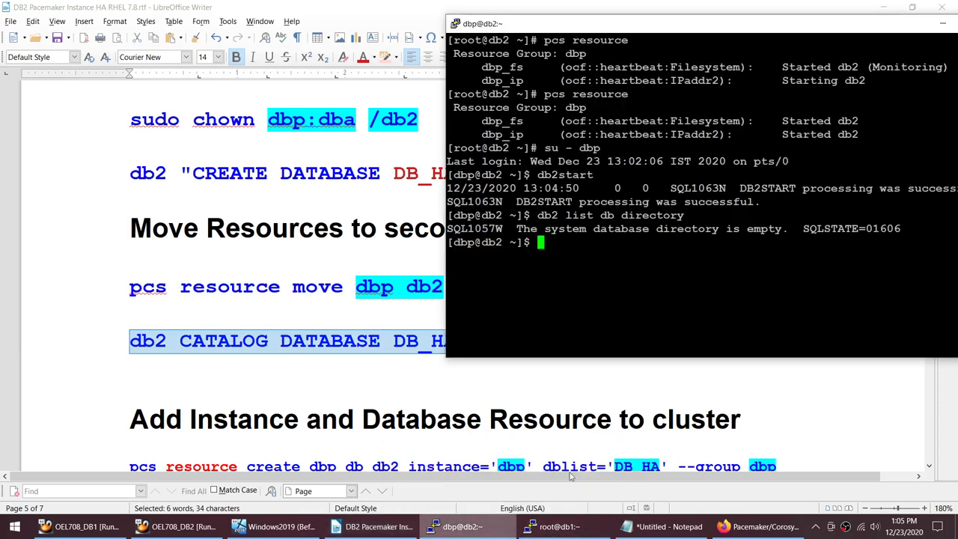
pyautogui.press('shift+Insert')
pyautogui.press('Return')
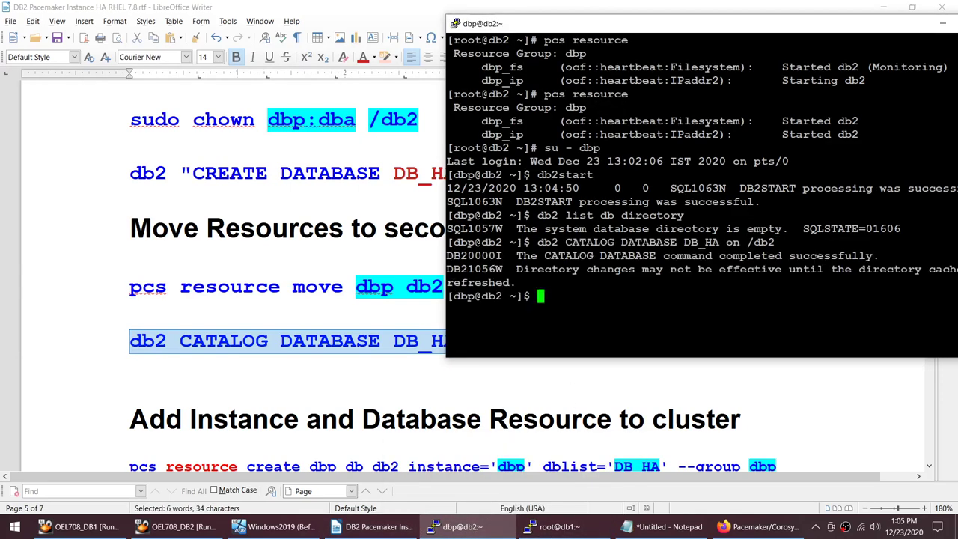
# Step: Run db2 terminate and relist the database directory, now showing DB_HA at /db2
pyautogui.write('db2 terminate')
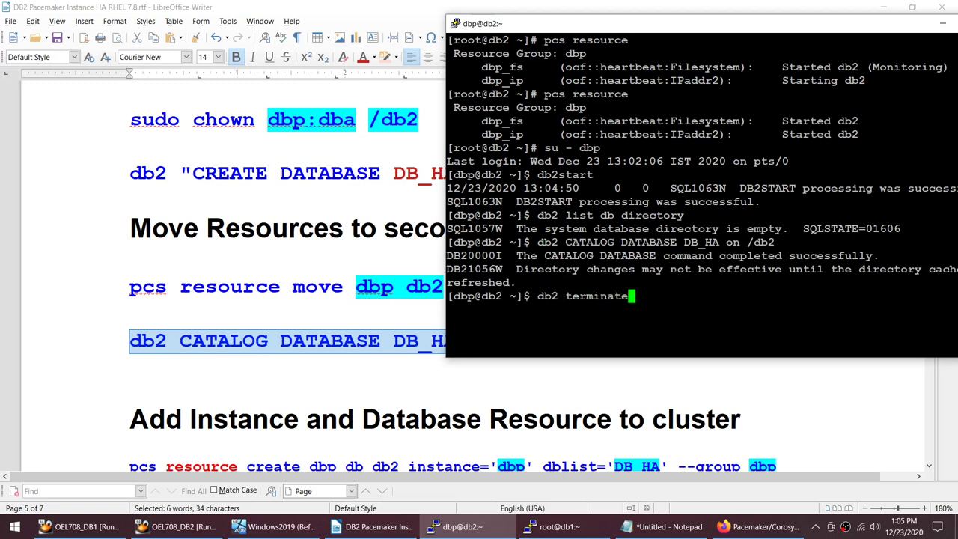
pyautogui.press('Return')
pyautogui.write('cl')
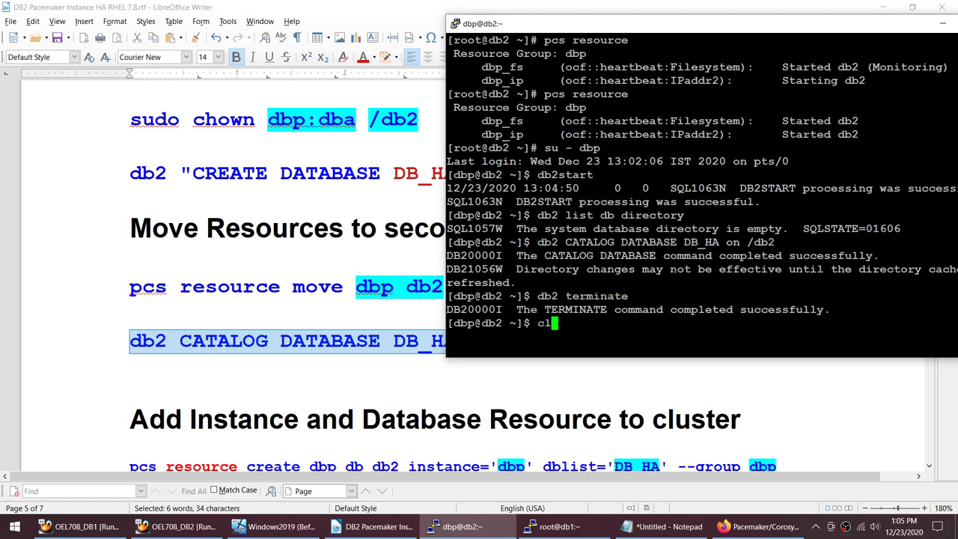
pyautogui.write('ear')
pyautogui.press('Up')
pyautogui.press('Up')
pyautogui.press('Up')
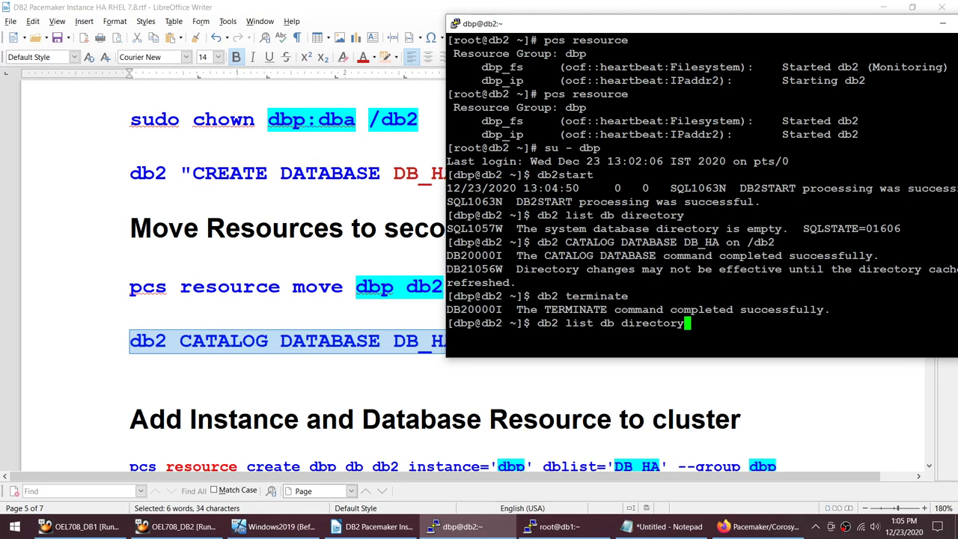
pyautogui.moveTo(516, 228); pyautogui.dragTo(790, 228)
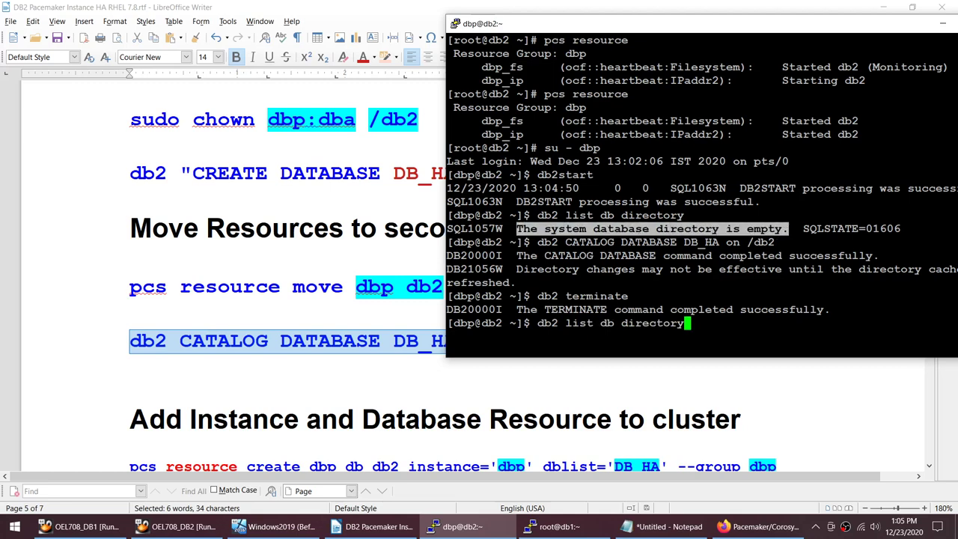
pyautogui.press('Return')
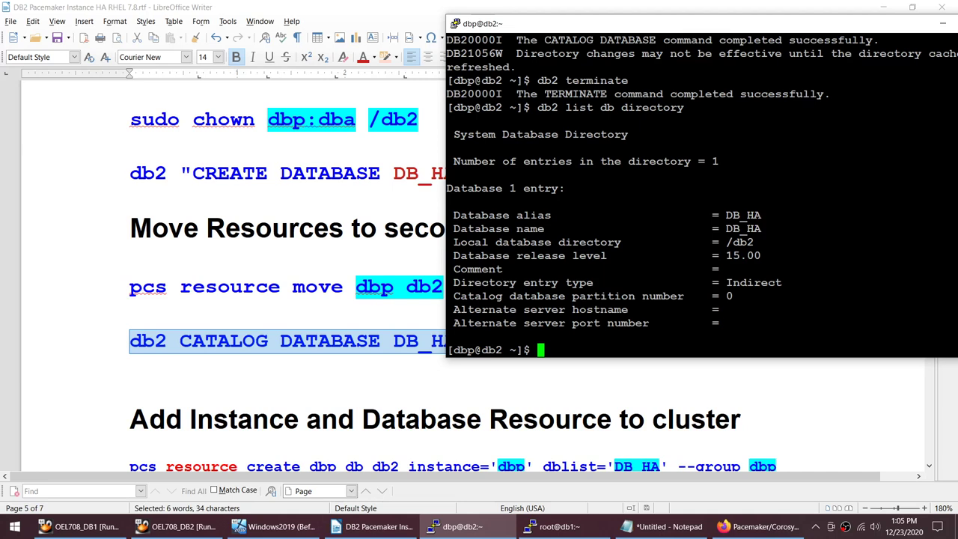
pyautogui.click(554, 526)
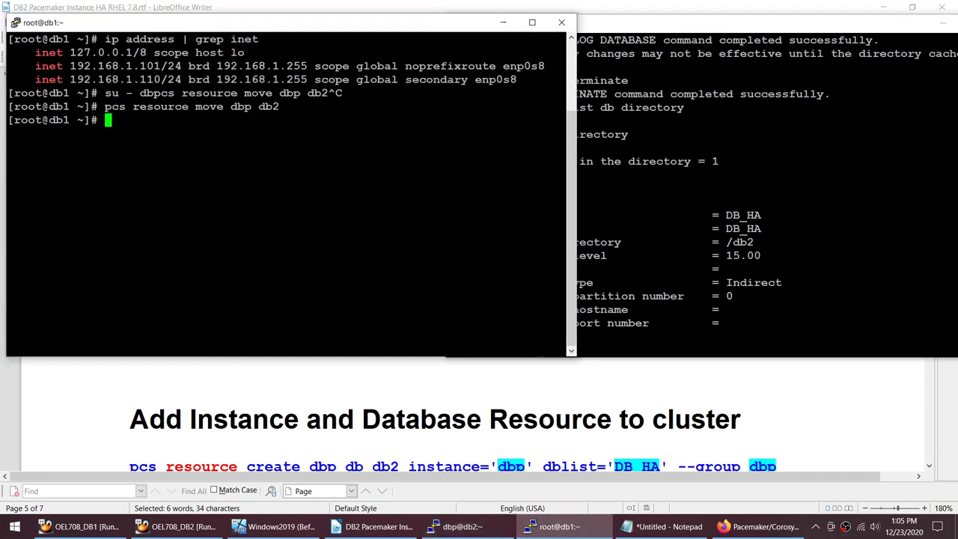
# Step: SSH from db1 to db2 as root, clear, and run pcs resource to confirm the dbp group started there
pyautogui.write('ssh db2')
pyautogui.press('Return')
pyautogui.write('clear')
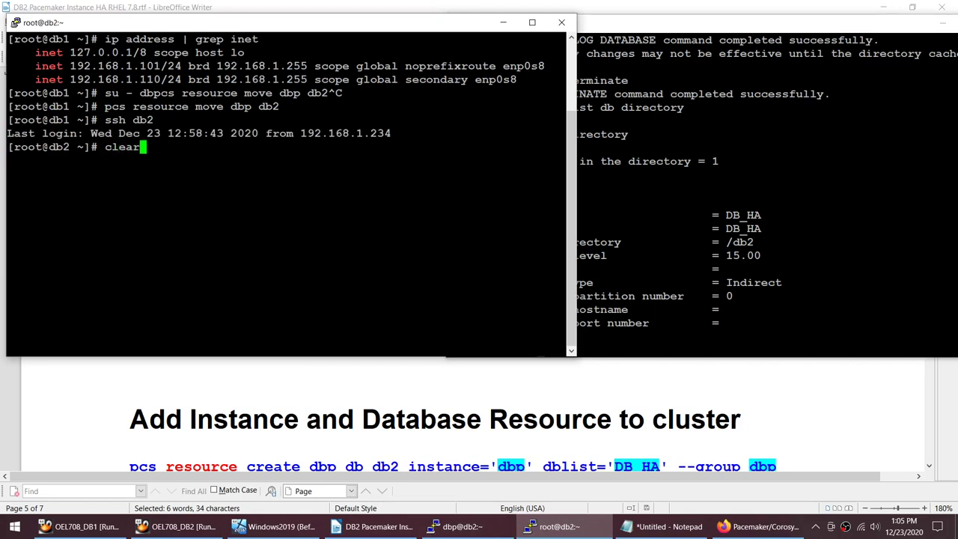
pyautogui.press('Return')
pyautogui.hotkey('alt', 'Tab')
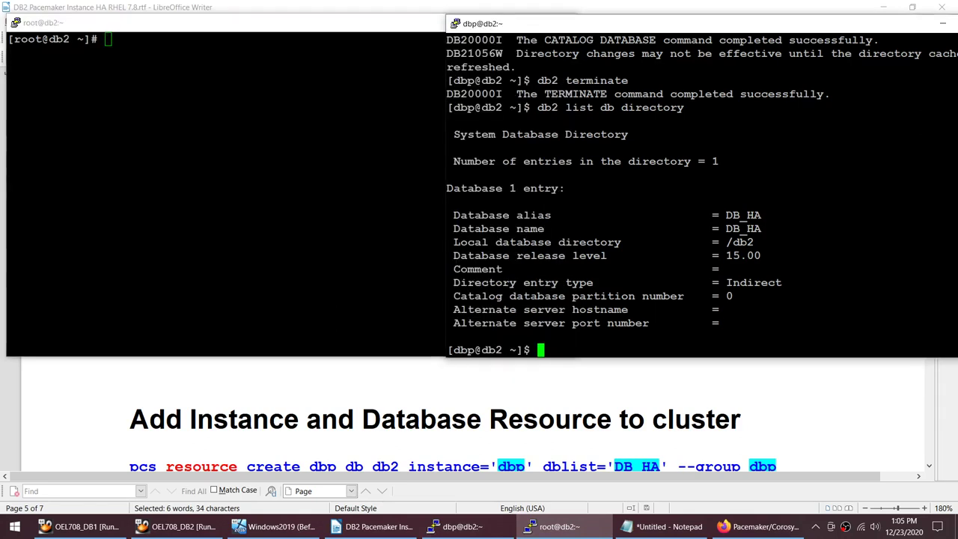
pyautogui.write('cle')
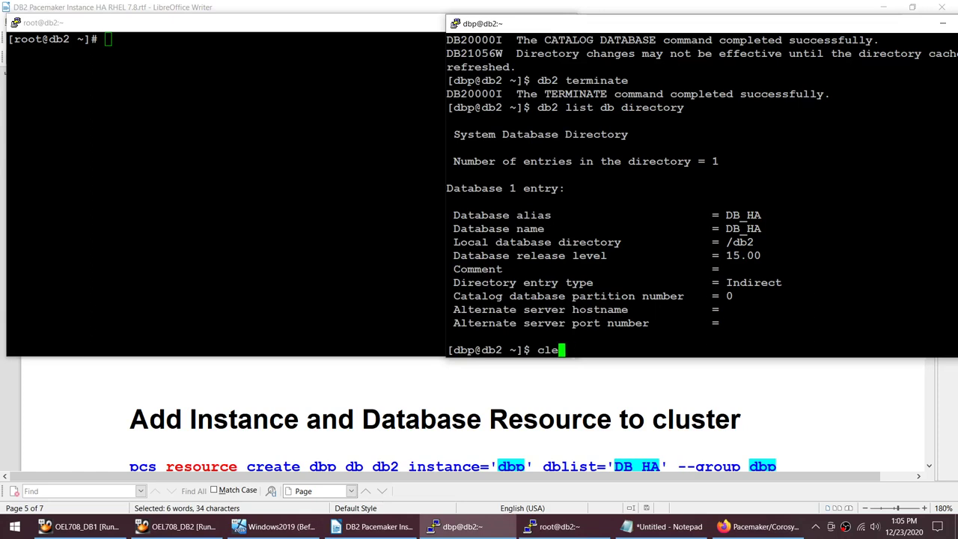
pyautogui.hotkey('alt', 'Tab')
pyautogui.write('pcs res')
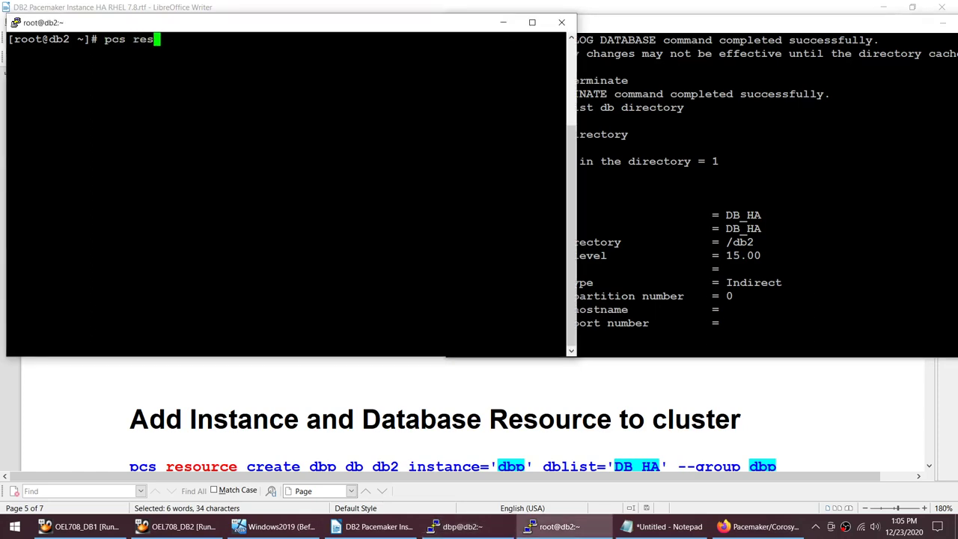
pyautogui.write('ource')
pyautogui.press('Return')
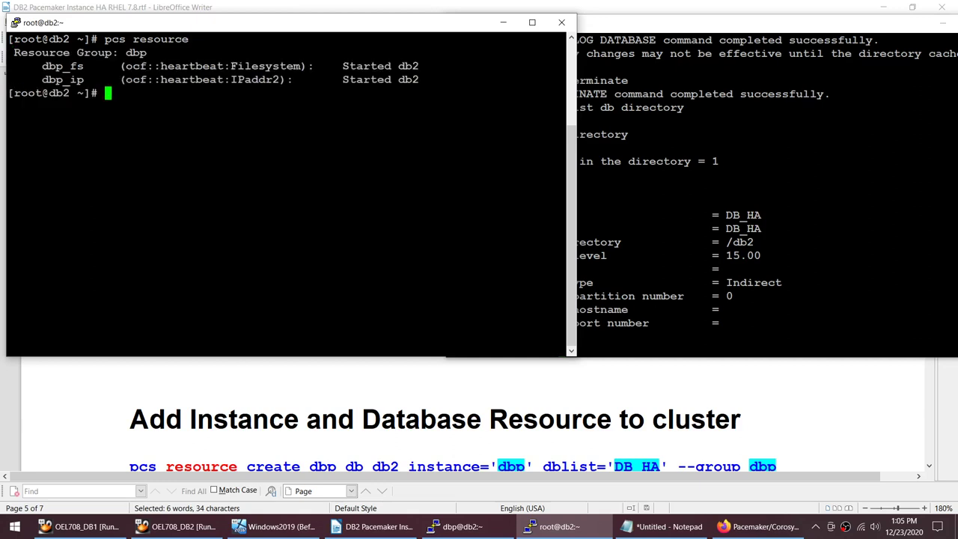
# Step: Clear the dbp@db2 terminal and run db2 LIST ACTIVE DATABASES, which returns SQL1611W
pyautogui.hotkey('alt', 'Tab')
pyautogui.write('cle')
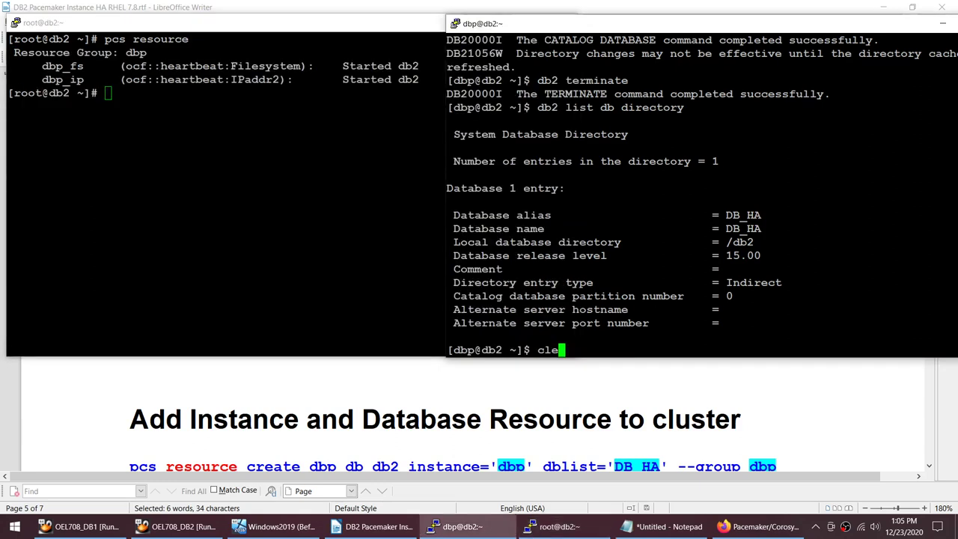
pyautogui.press('BackSpace')
pyautogui.press('BackSpace')
pyautogui.press('BackSpace')
pyautogui.write('cl')
pyautogui.press('BackSpace')
pyautogui.press('BackSpace')
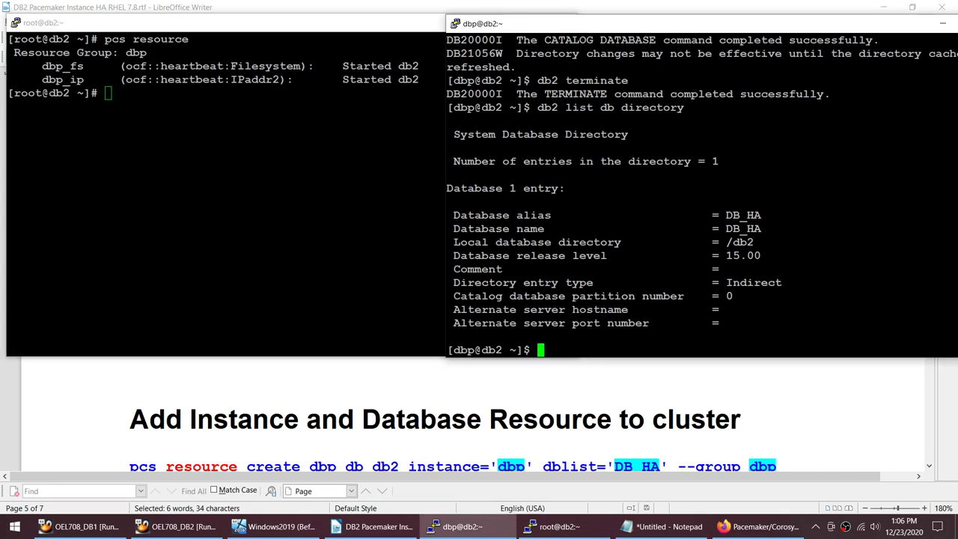
pyautogui.write('clear')
pyautogui.press('Return')
pyautogui.write('db2 ')
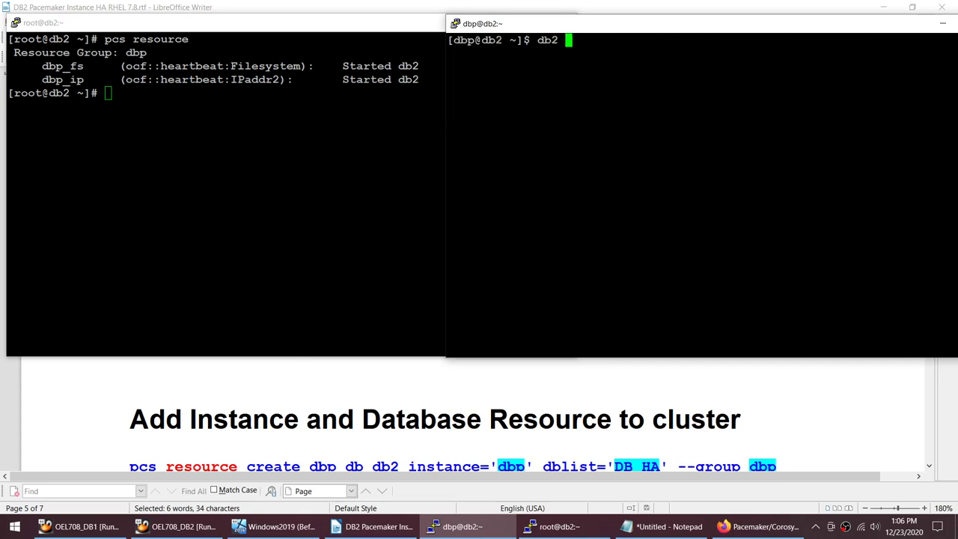
pyautogui.write('LIST ACTIVE D')
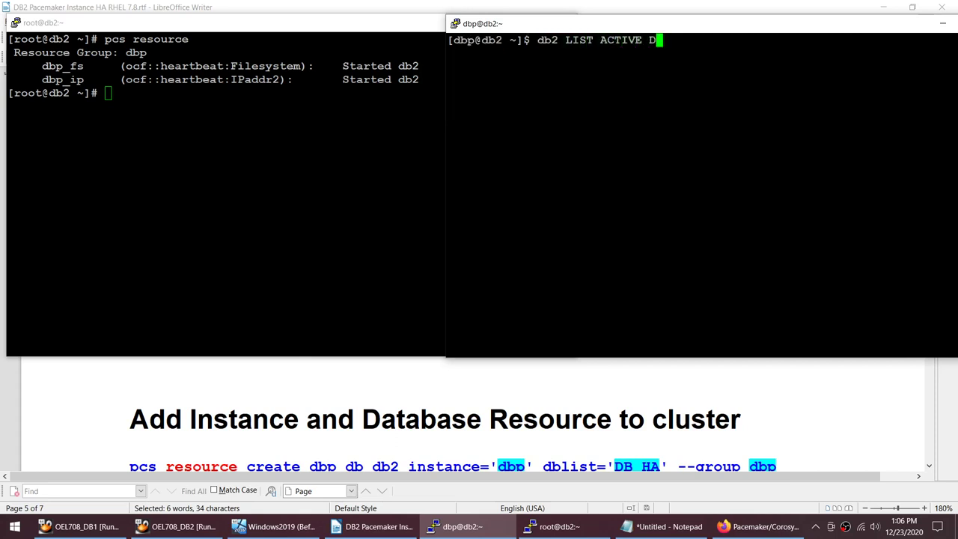
pyautogui.write('ATABASES')
pyautogui.press('Return')
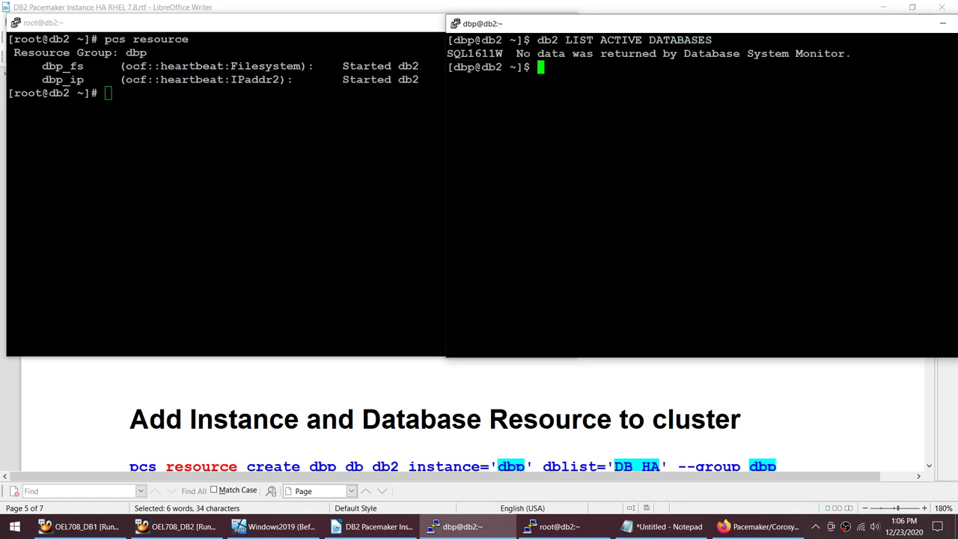
# Step: In the notes, highlight dbp_db, dbp and DB_HA in the pcs resource create line
pyautogui.click(535, 379)
pyautogui.scroll(-3, 535, 389)
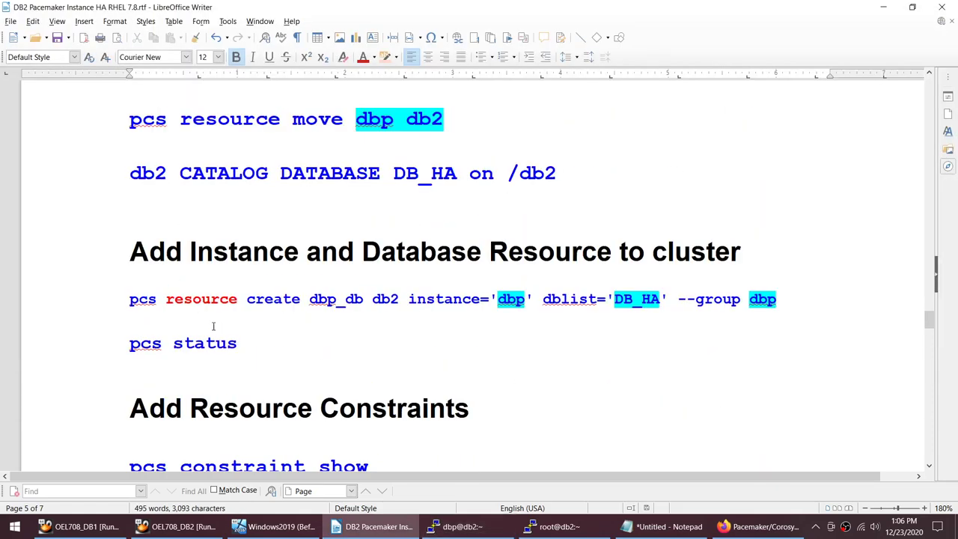
pyautogui.click(127, 300)
pyautogui.keyDown('shift'); pyautogui.click(783, 307); pyautogui.keyUp('shift')
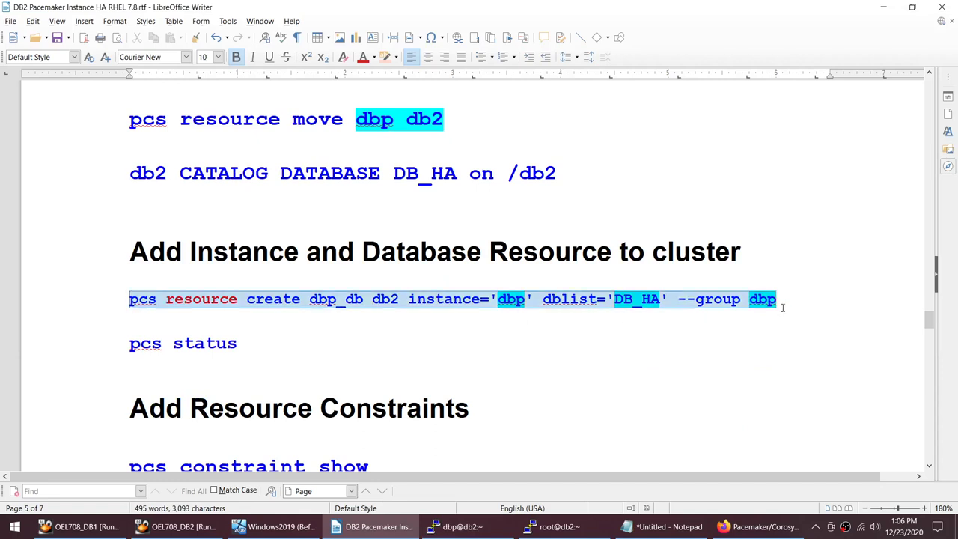
pyautogui.click(310, 298)
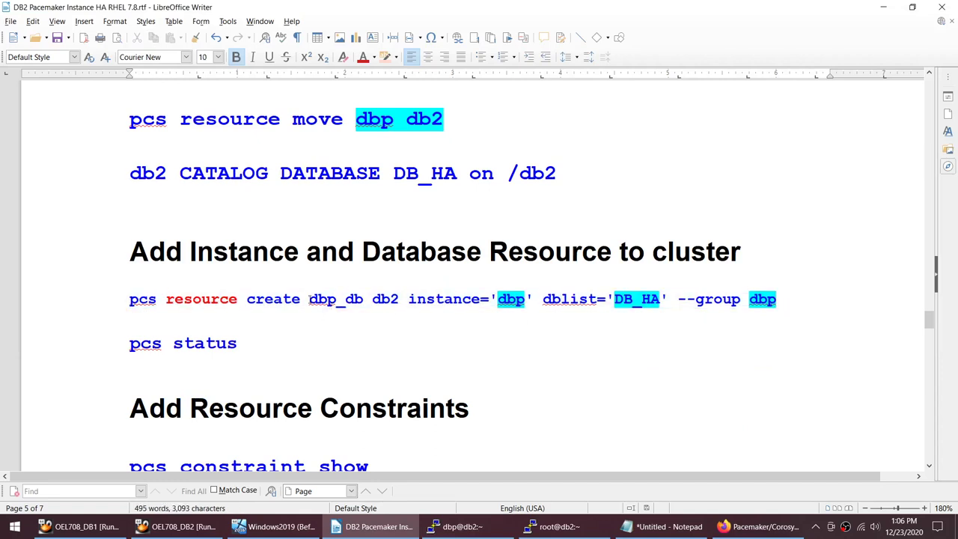
pyautogui.moveTo(310, 298); pyautogui.dragTo(365, 298)
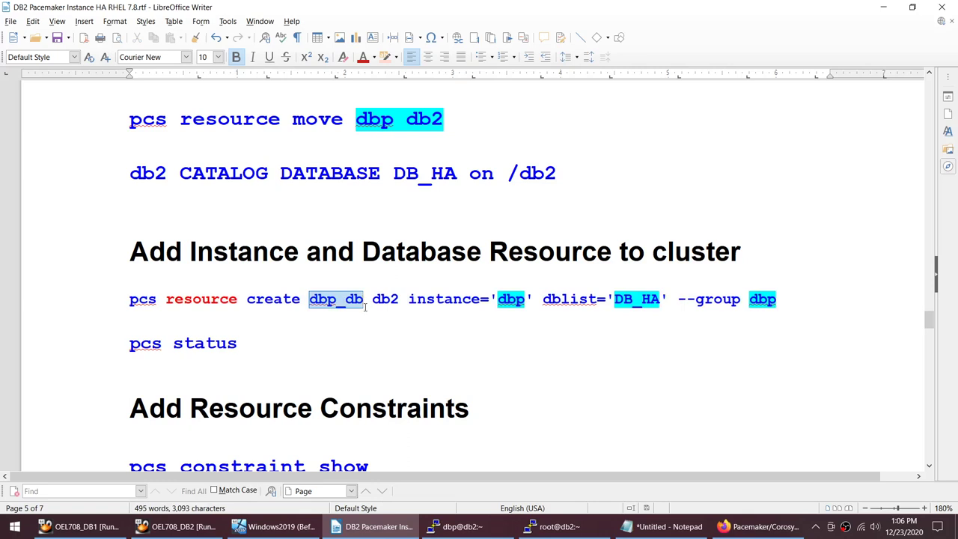
pyautogui.moveTo(497, 298); pyautogui.dragTo(523, 299)
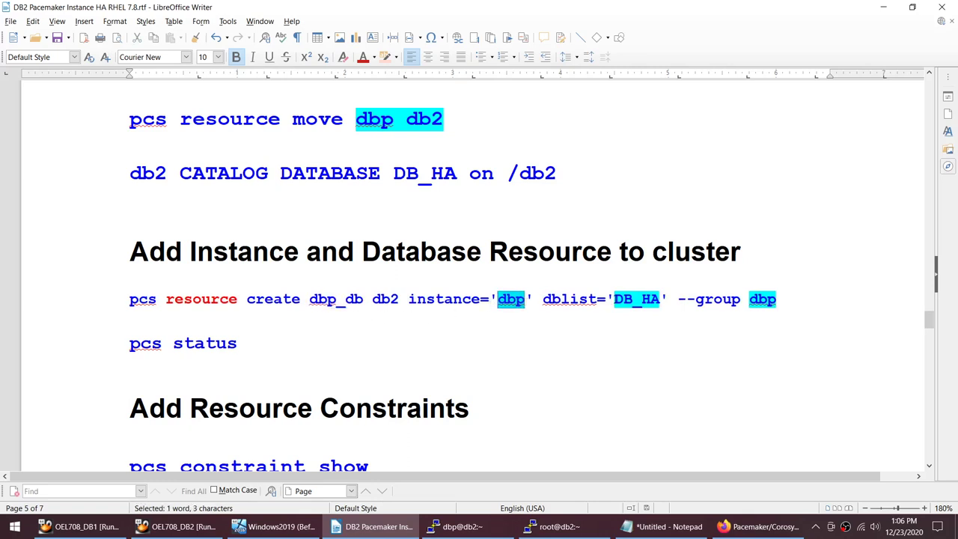
pyautogui.moveTo(613, 298); pyautogui.dragTo(661, 300)
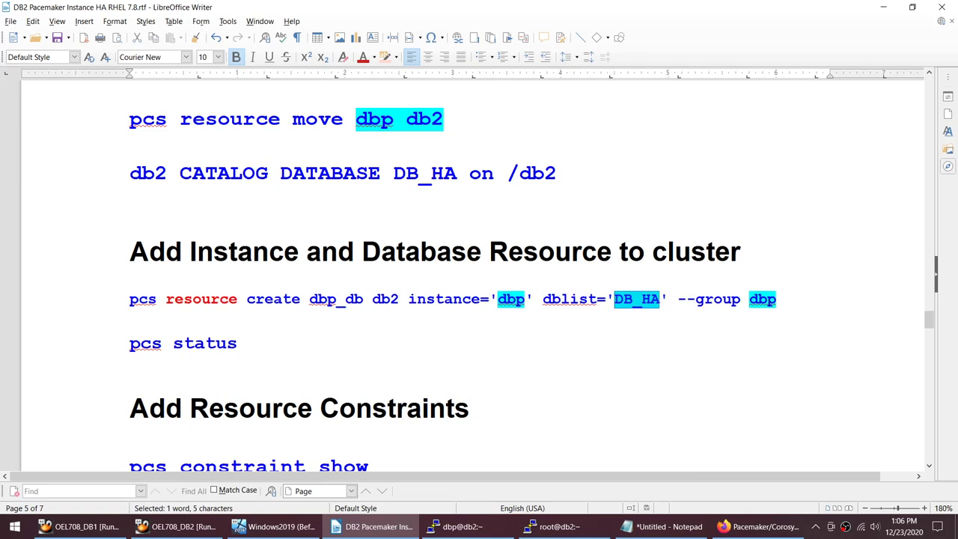
# Step: In root@db2, highlight the dbp group and its Filesystem and IPaddr2 resource types
pyautogui.click(479, 526)
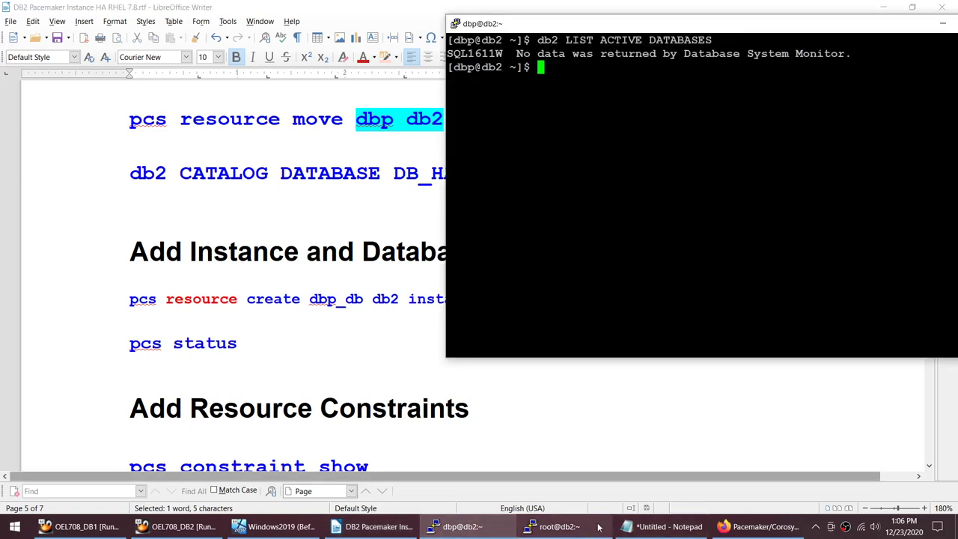
pyautogui.click(554, 526)
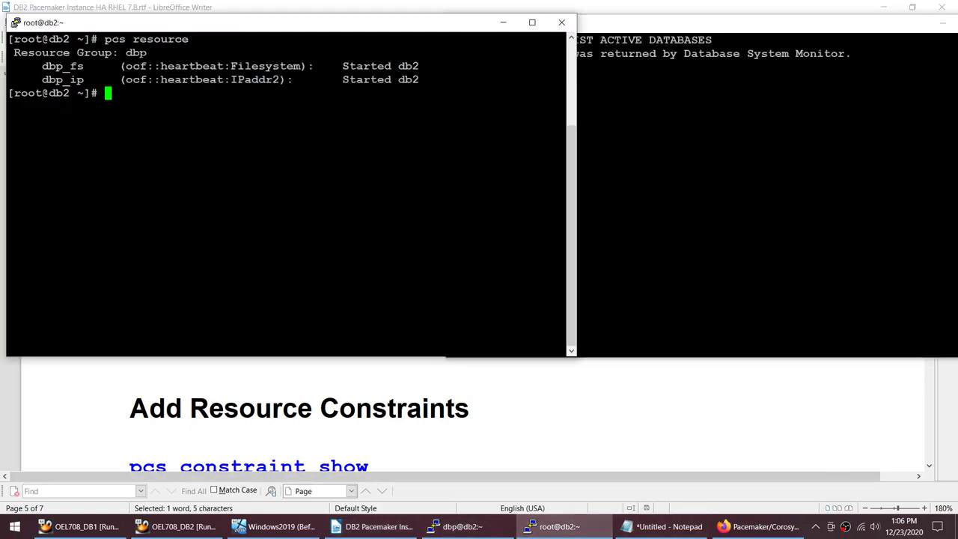
pyautogui.doubleClick(136, 53)
pyautogui.doubleClick(265, 66)
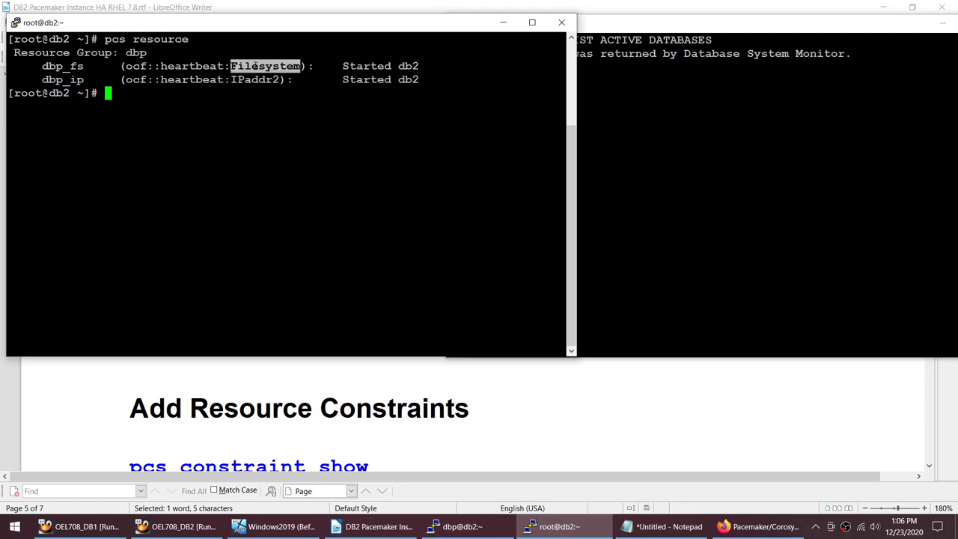
pyautogui.doubleClick(255, 80)
# Step: Copy the full pcs resource create command for dbp_db from the notes
pyautogui.click(241, 357)
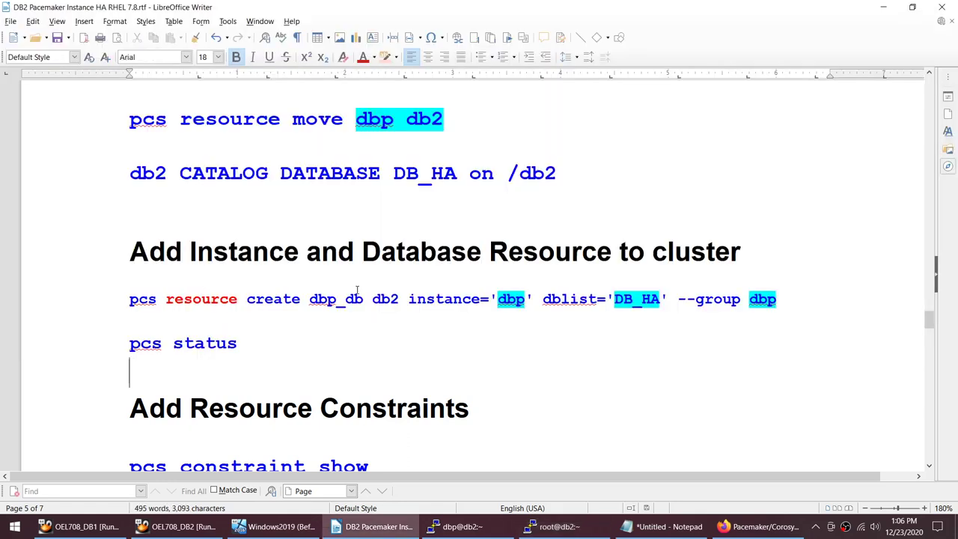
pyautogui.click(110, 299)
pyautogui.keyDown('shift'); pyautogui.click(801, 299); pyautogui.keyUp('shift')
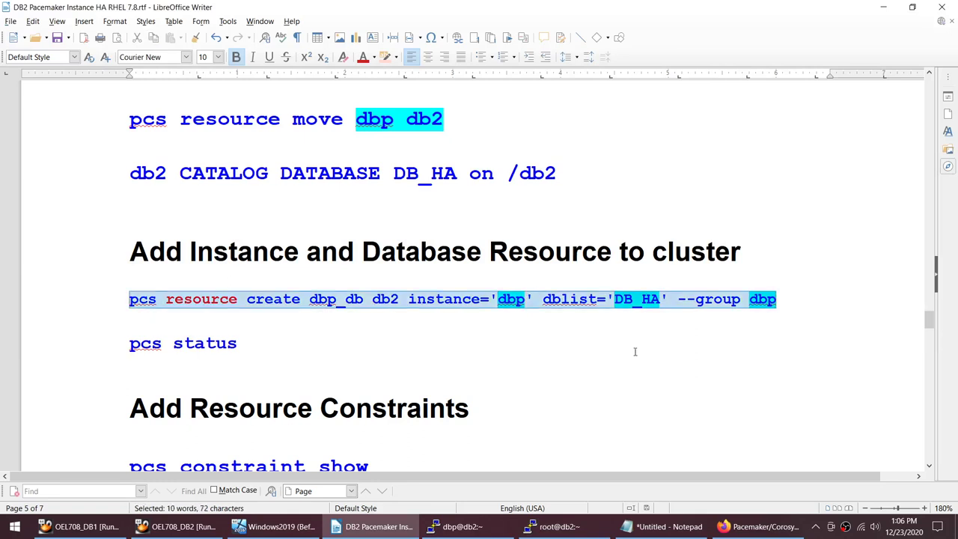
pyautogui.hotkey('ctrl', 'c')
pyautogui.click(554, 526)
# Step: Run the pasted pcs resource create command for dbp_db, rechecking pcs resource until it starts on db2
pyautogui.click(457, 526)
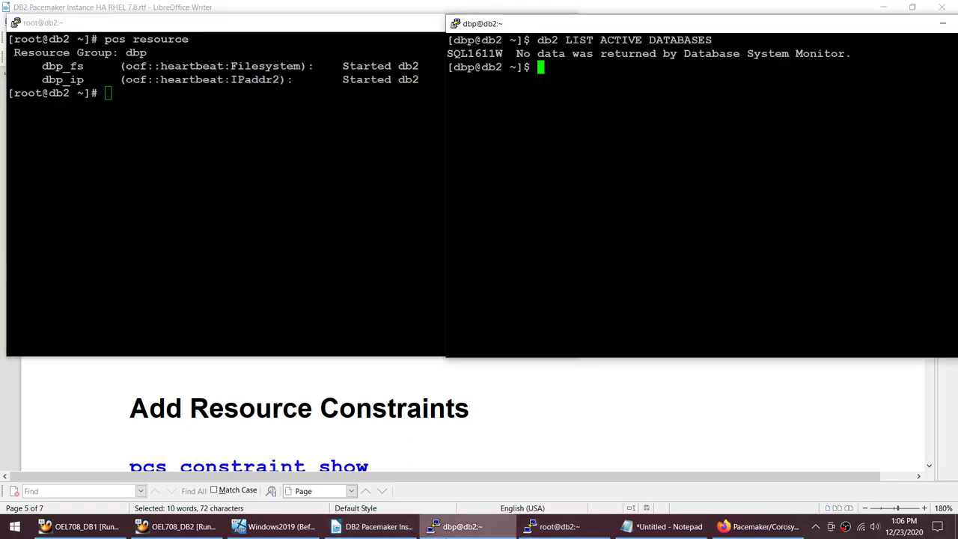
pyautogui.click(554, 526)
pyautogui.press('shift+Insert')
pyautogui.press('Return')
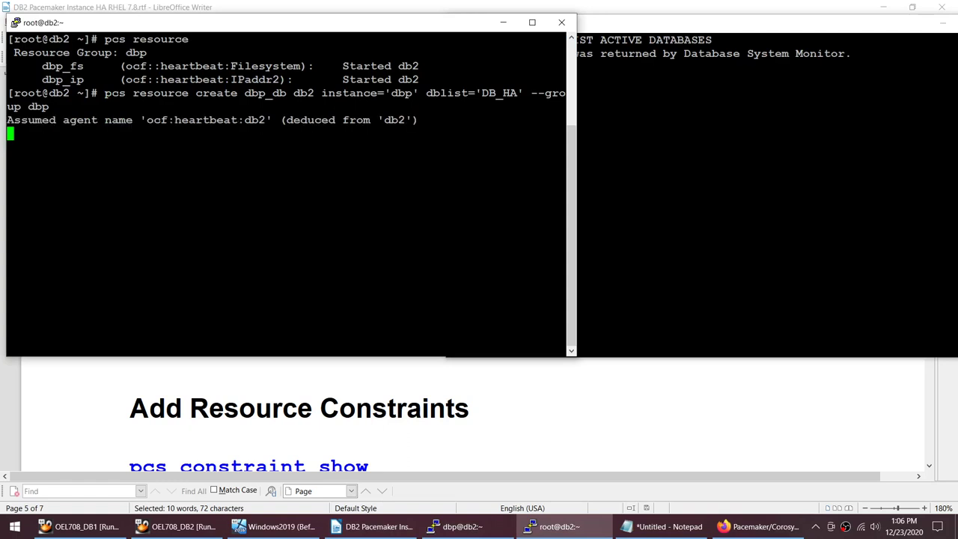
pyautogui.press('Up')
pyautogui.press('Up')
pyautogui.press('Return')
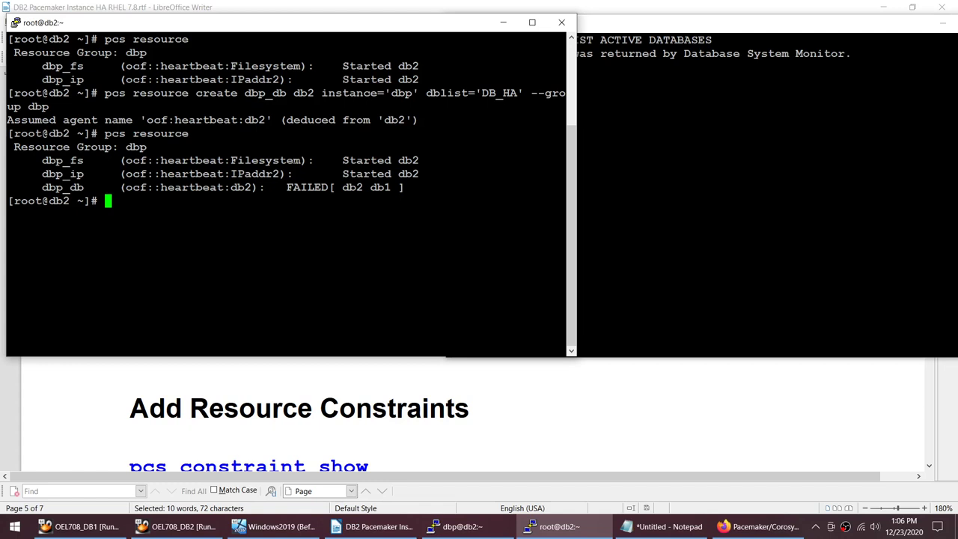
pyautogui.press('Up')
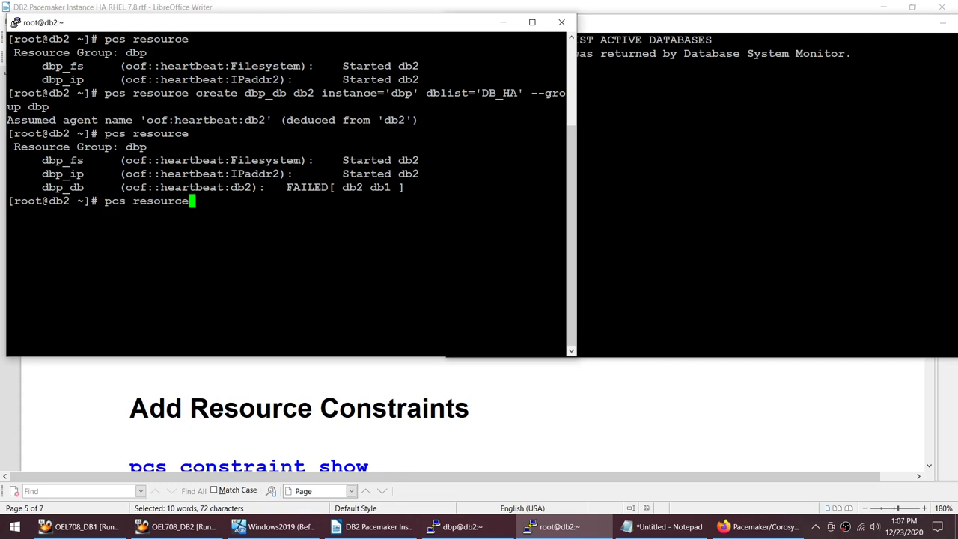
pyautogui.press('Return')
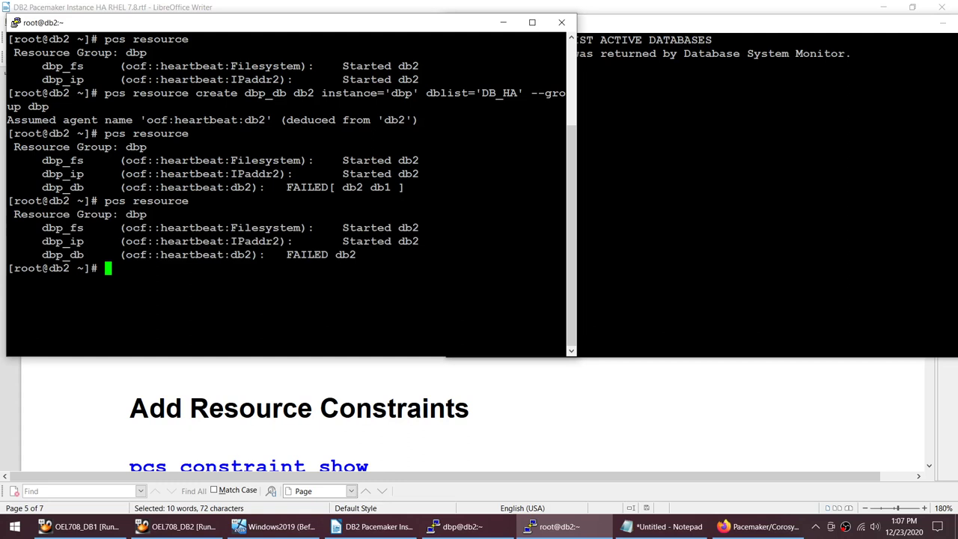
pyautogui.press('Up')
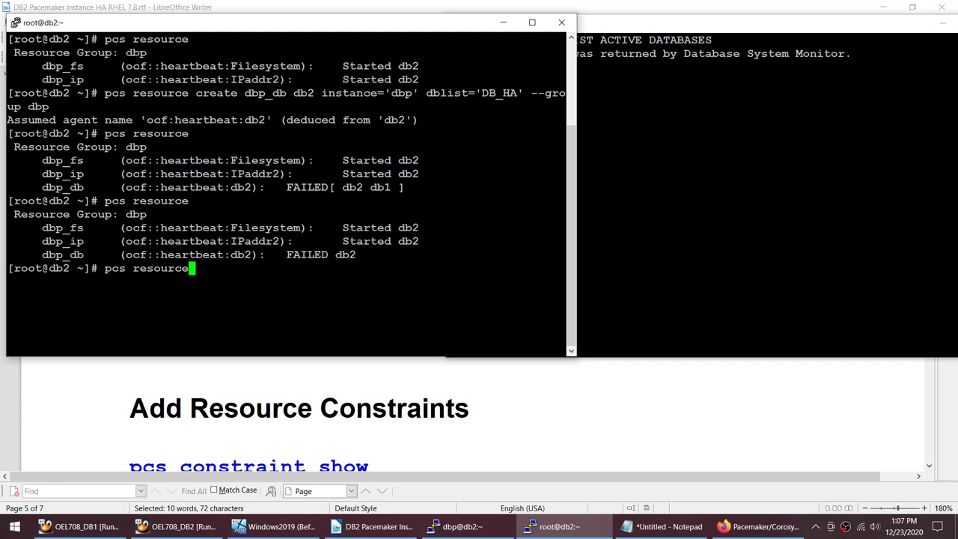
pyautogui.press('Return')
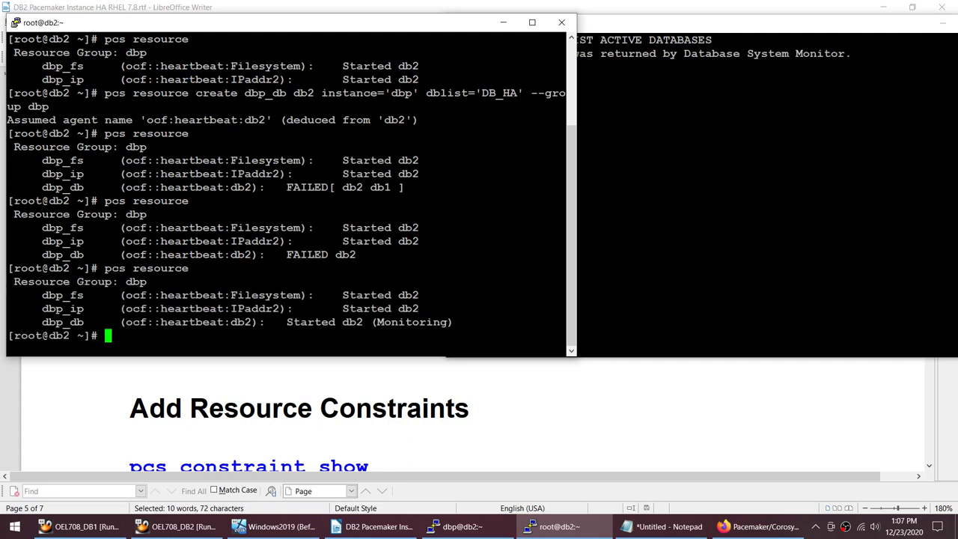
# Step: Rerun db2 LIST ACTIVE DATABASES as dbp to see DB_HA active, then recheck pcs resource
pyautogui.hotkey('alt', 'Tab')
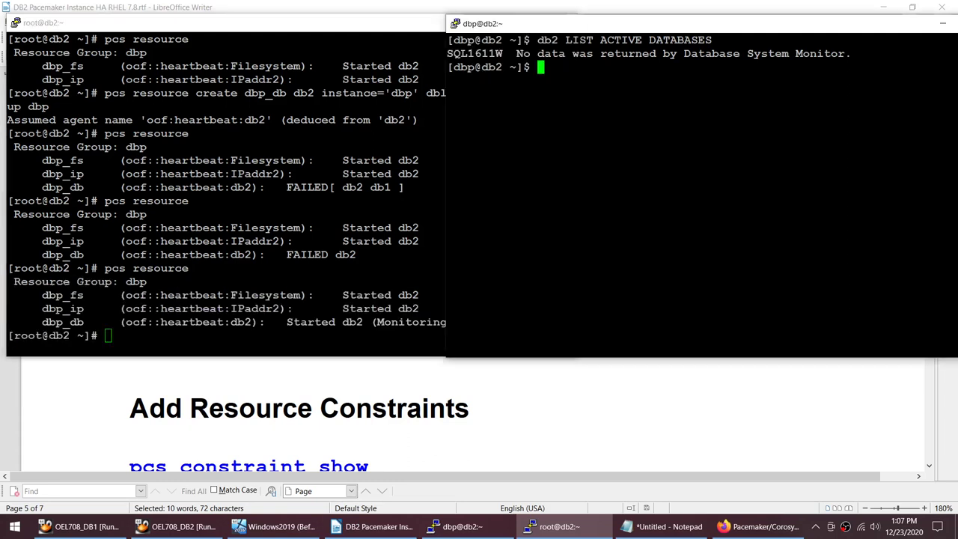
pyautogui.press('Up')
pyautogui.press('Return')
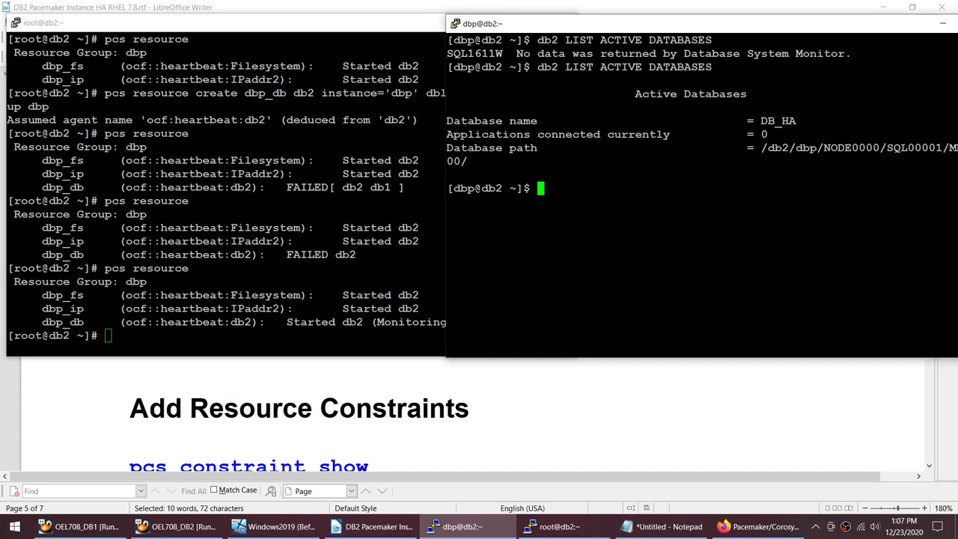
pyautogui.hotkey('alt', 'Tab')
pyautogui.press('Up')
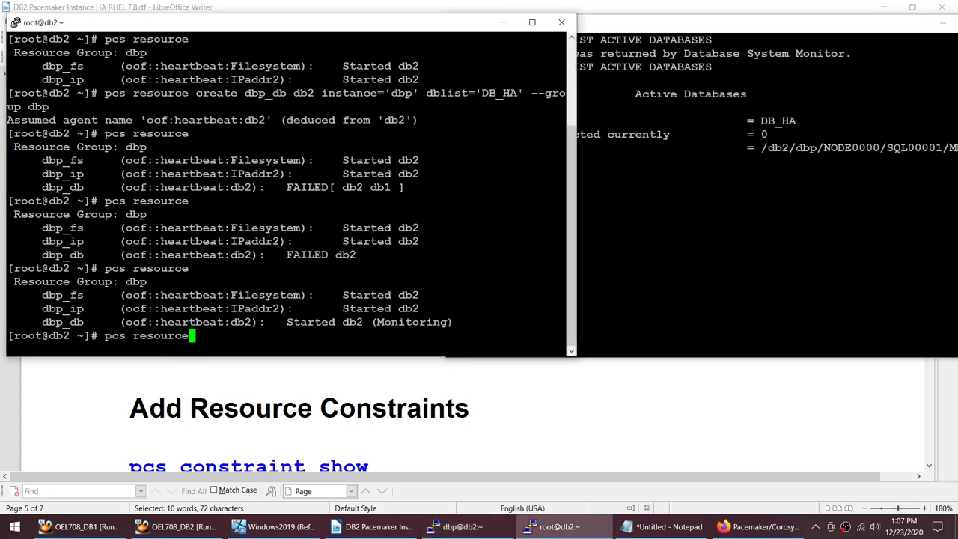
pyautogui.press('Return')
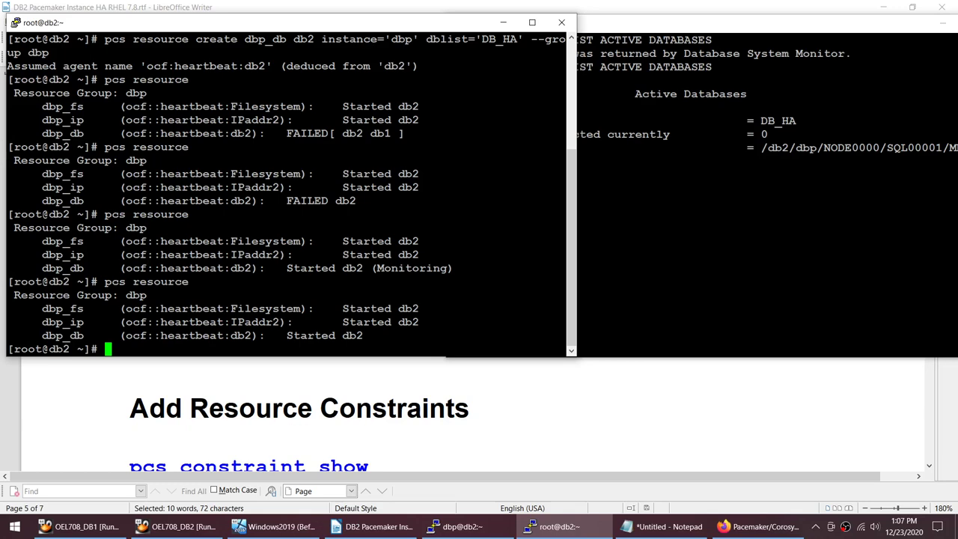
pyautogui.click(760, 526)
# Step: Open dbp_db's details in the web UI, showing it running with two monitor-failure warnings
pyautogui.click(313, 235)
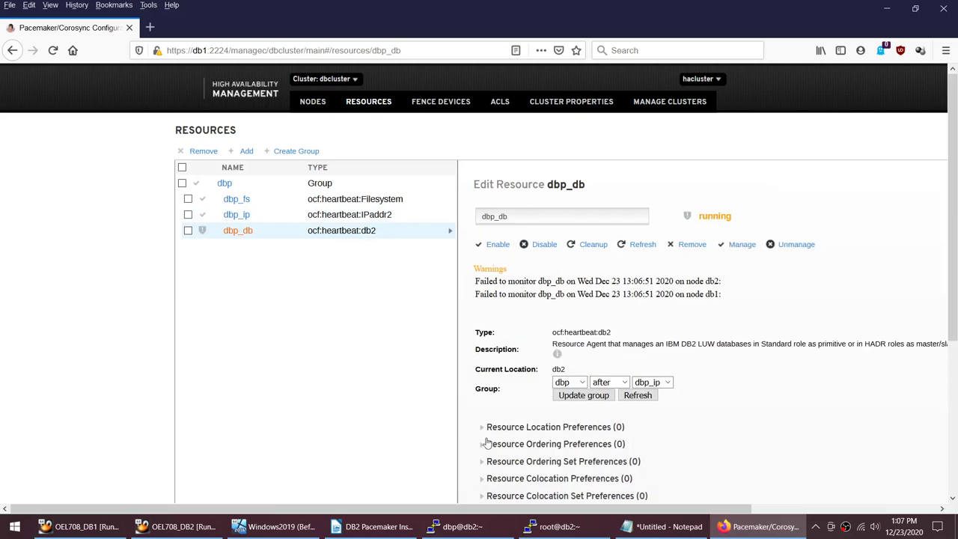
pyautogui.click(526, 531)
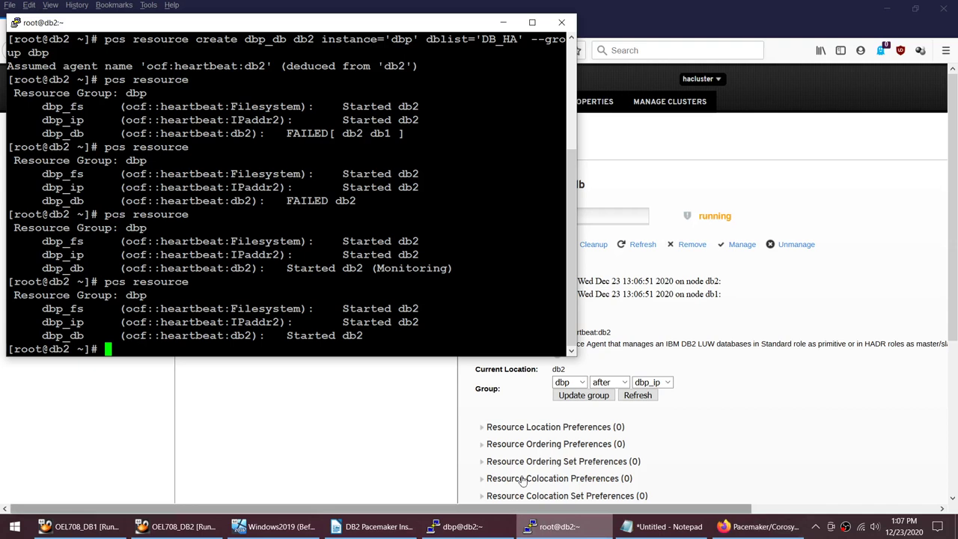
# Step: Clear the screen and run pcs status, highlighting dbp_db's failed monitor actions
pyautogui.click(484, 530)
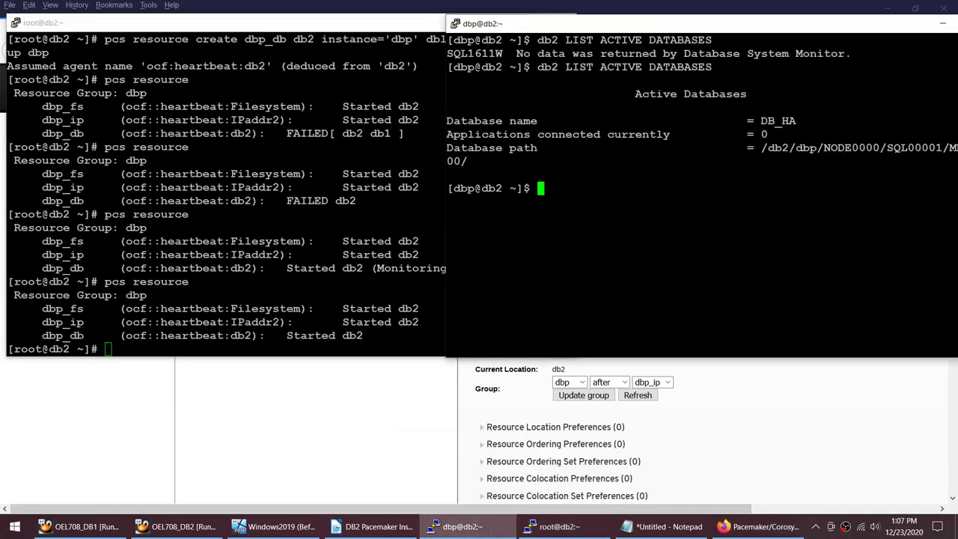
pyautogui.hotkey('alt', 'Tab')
pyautogui.write('clear')
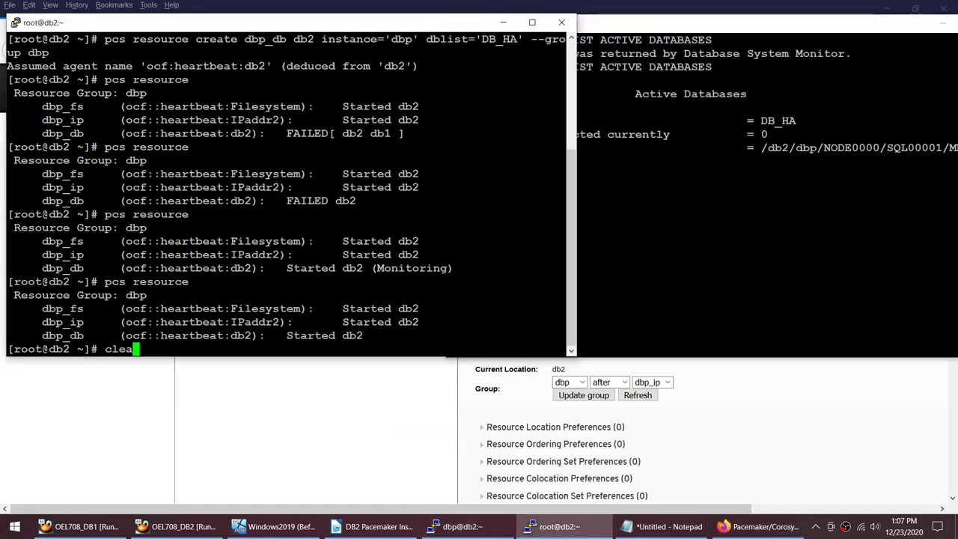
pyautogui.press('Return')
pyautogui.write('pcs reso')
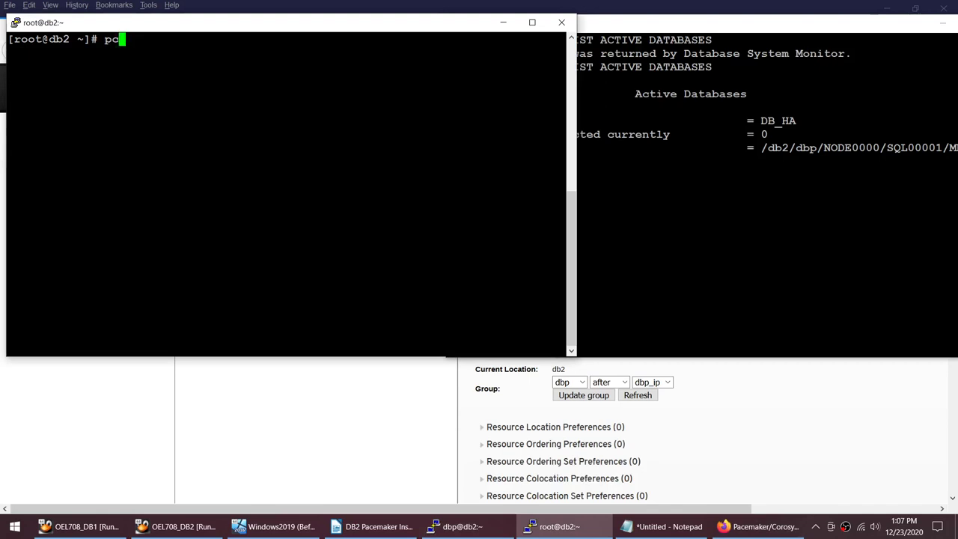
pyautogui.press('BackSpace')
pyautogui.press('BackSpace')
pyautogui.press('BackSpace')
pyautogui.press('BackSpace')
pyautogui.write('status')
pyautogui.press('Return')
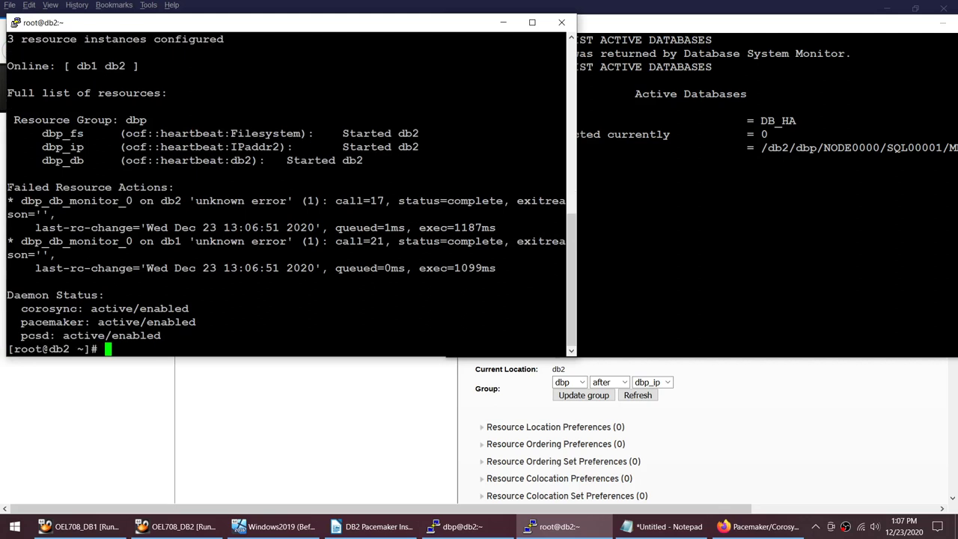
pyautogui.moveTo(8, 187); pyautogui.dragTo(565, 268)
pyautogui.click(524, 268)
# Step: Run pcs resource cleanup and rerun pcs status twice to confirm no failed actions remain
pyautogui.write('pcs resource ce')
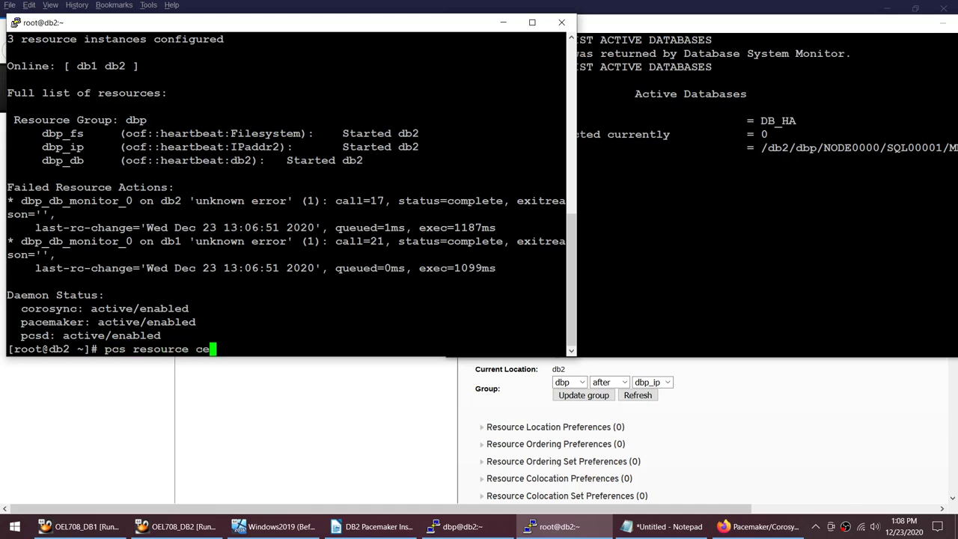
pyautogui.press('BackSpace')
pyautogui.write('leanu[')
pyautogui.press('BackSpace')
pyautogui.write('p')
pyautogui.press('Return')
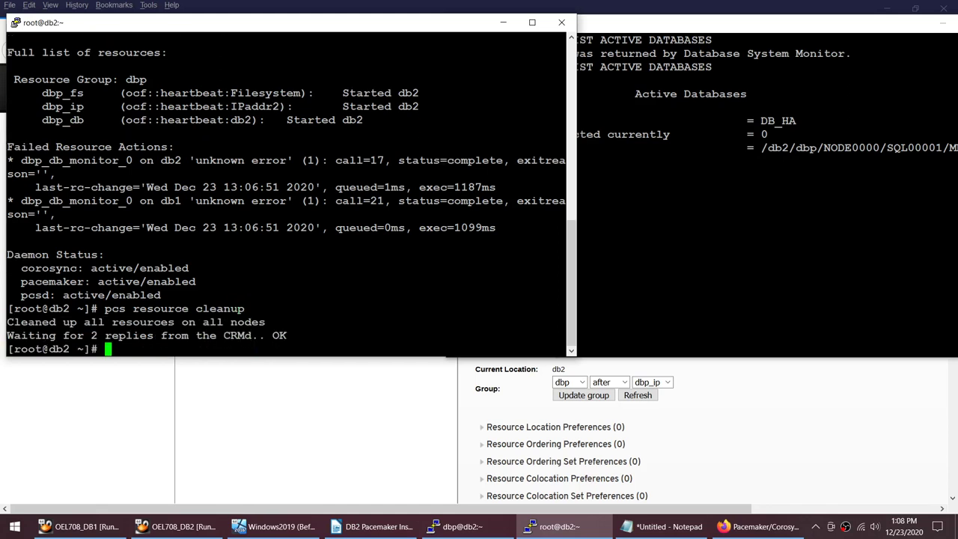
pyautogui.press('Up')
pyautogui.press('Up')
pyautogui.press('Return')
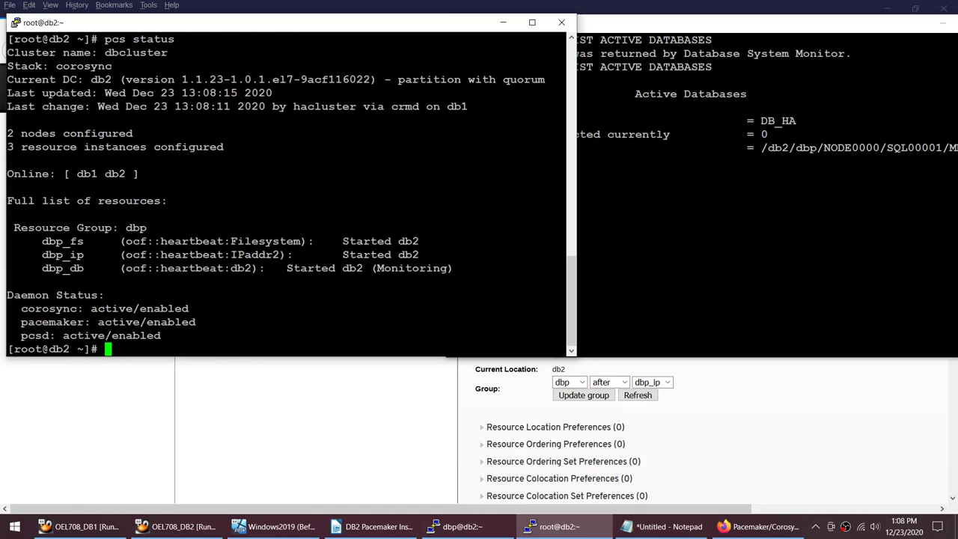
pyautogui.press('Up')
pyautogui.press('Return')
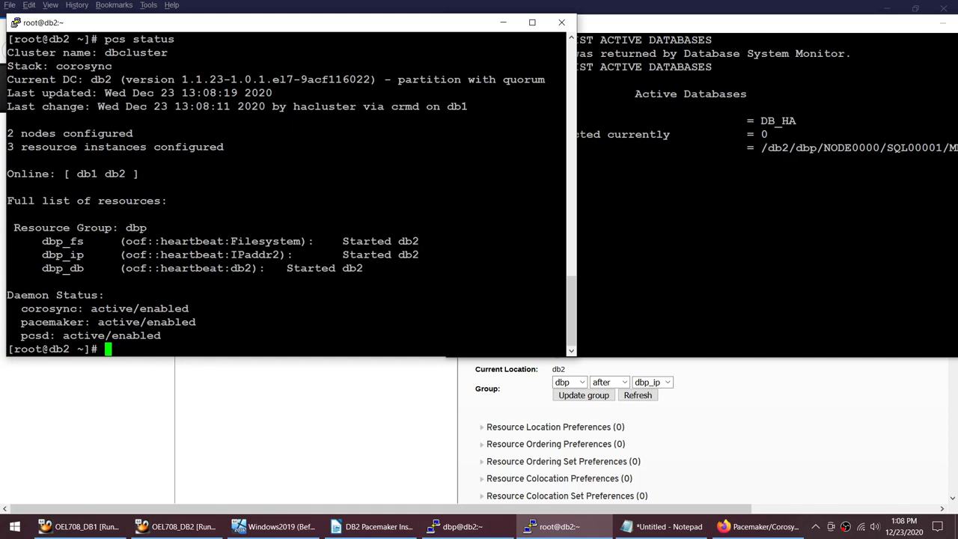
pyautogui.click(323, 418)
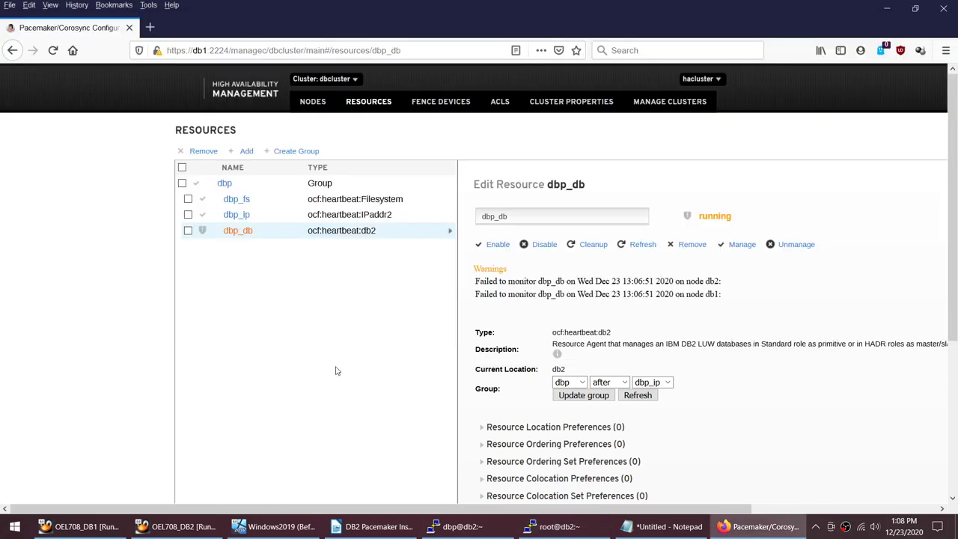
# Step: View dbp_ip then dbp_db in the web UI, confirming dbp_db is running without warnings
pyautogui.click(351, 217)
pyautogui.click(350, 232)
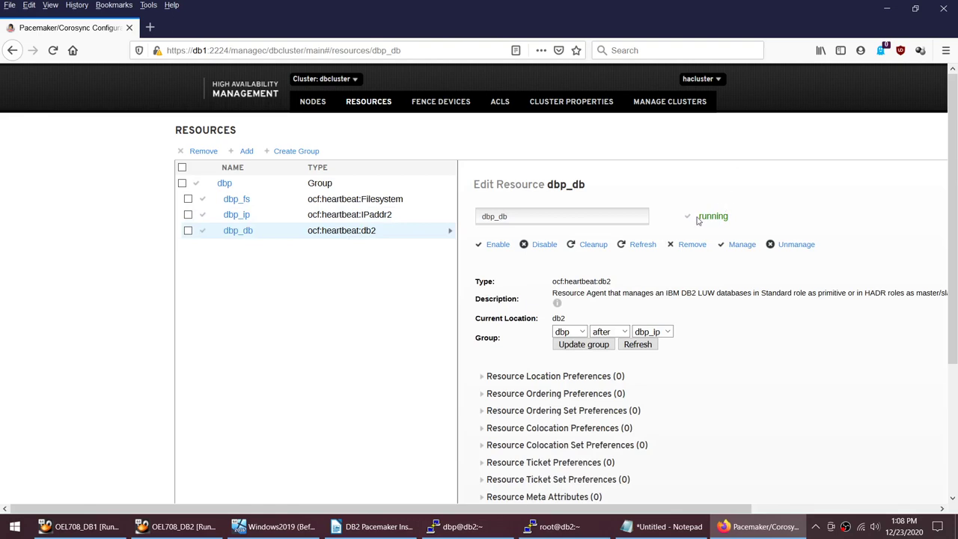
pyautogui.moveTo(698, 217); pyautogui.dragTo(738, 219)
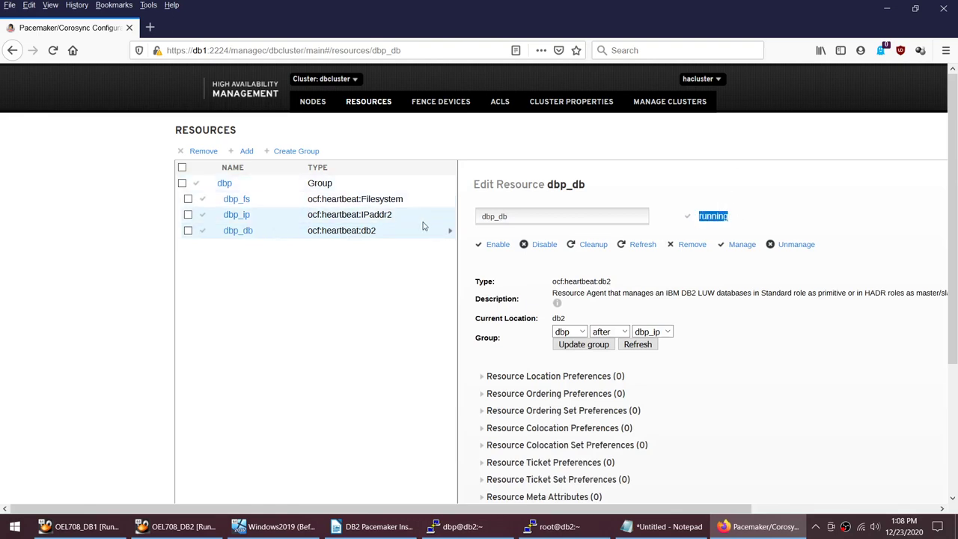
pyautogui.click(476, 528)
# Step: Review DB_HA active in the dbp@db2 terminal, then scroll the notes to Add Resource Constraints
pyautogui.click(557, 526)
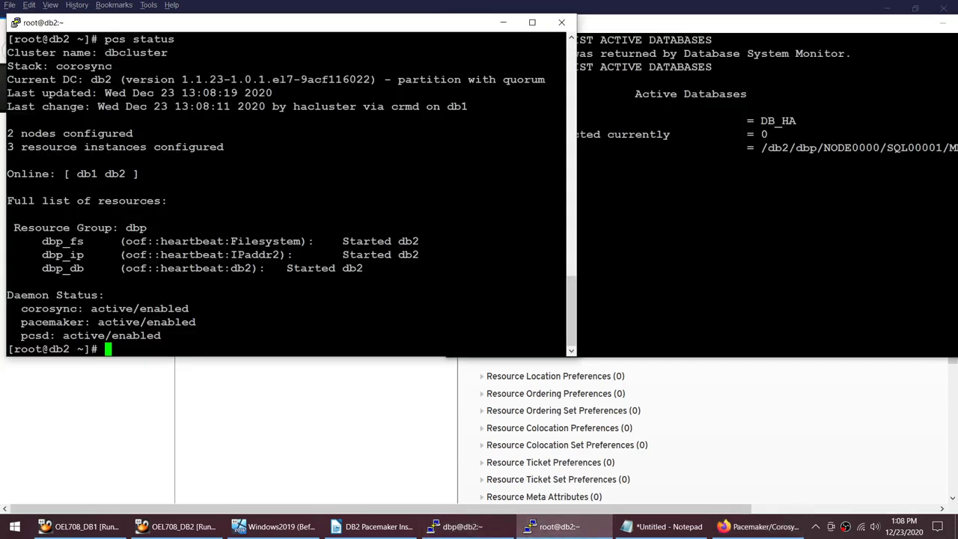
pyautogui.hotkey('alt', 'Tab')
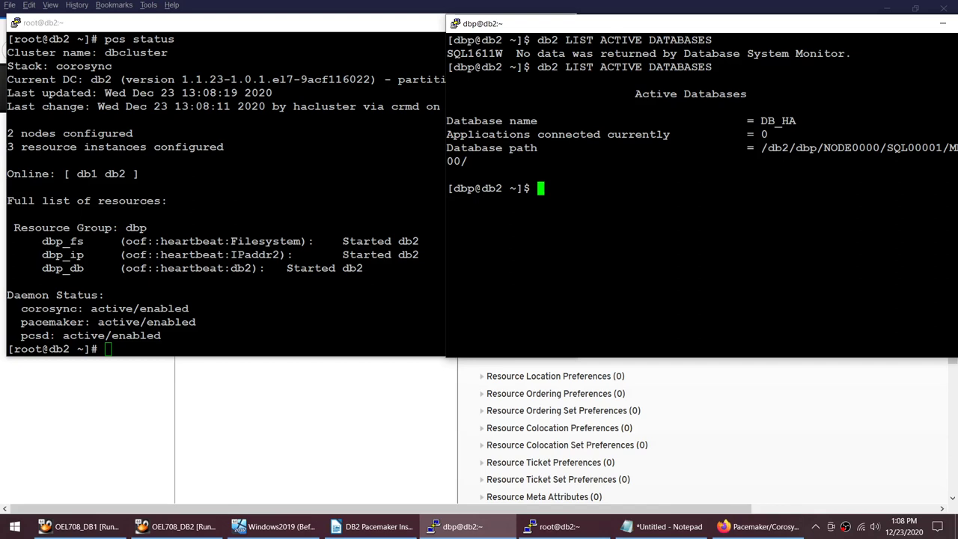
pyautogui.click(372, 526)
pyautogui.scroll(-3, 352, 360)
pyautogui.scroll(-1, 347, 357)
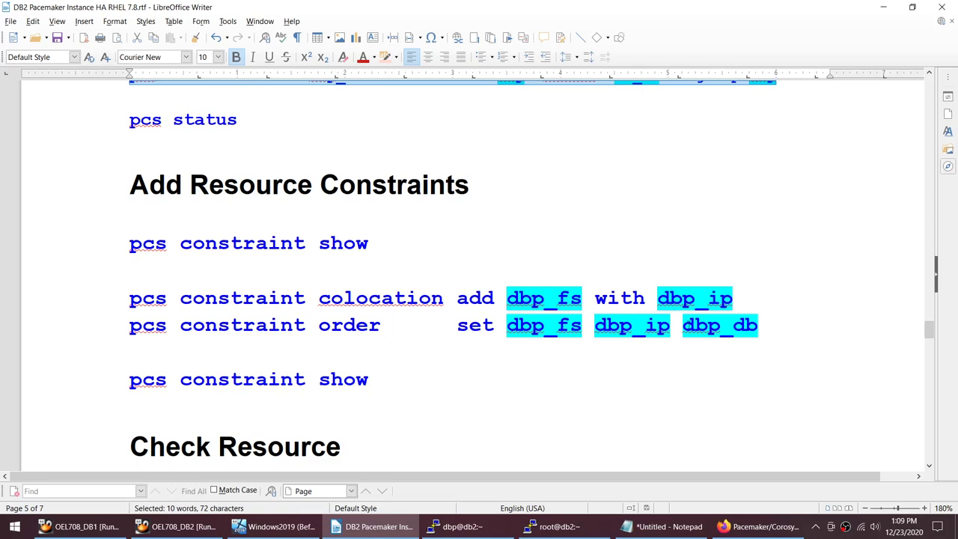
# Step: Highlight dbp_fs, dbp_ip and dbp_db in the notes' order constraint, then select the first pcs constraint show command
pyautogui.moveTo(683, 326); pyautogui.dragTo(757, 326)
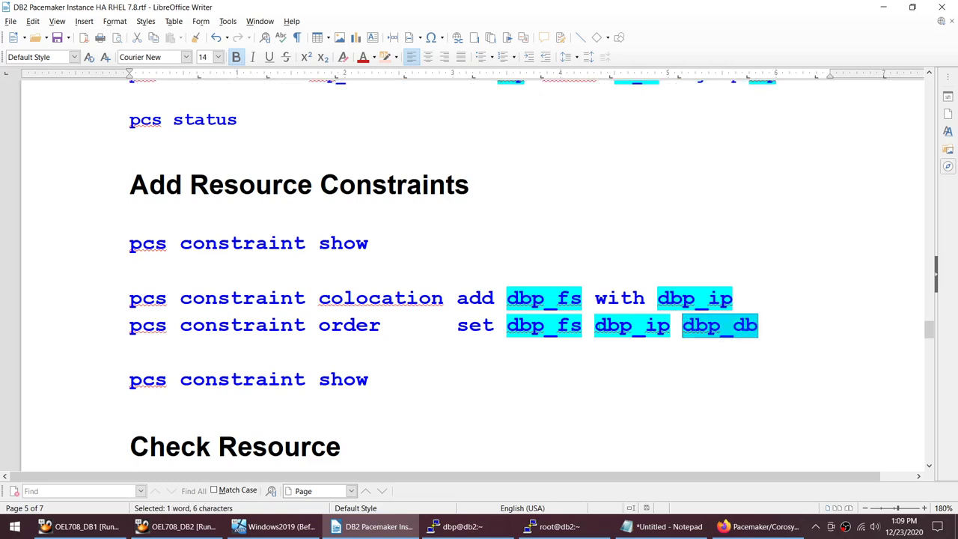
pyautogui.moveTo(594, 326); pyautogui.dragTo(669, 325)
pyautogui.moveTo(507, 325); pyautogui.dragTo(582, 327)
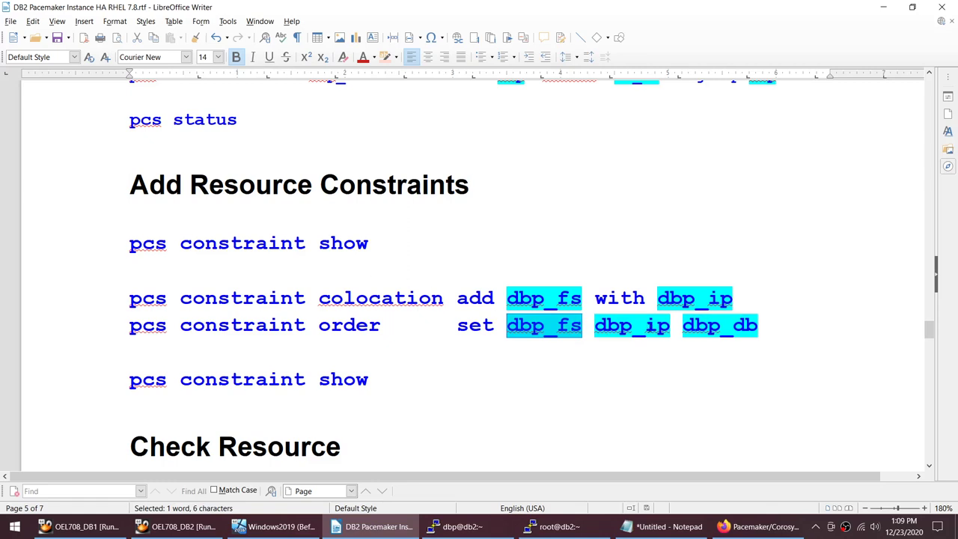
pyautogui.moveTo(582, 327); pyautogui.dragTo(563, 327)
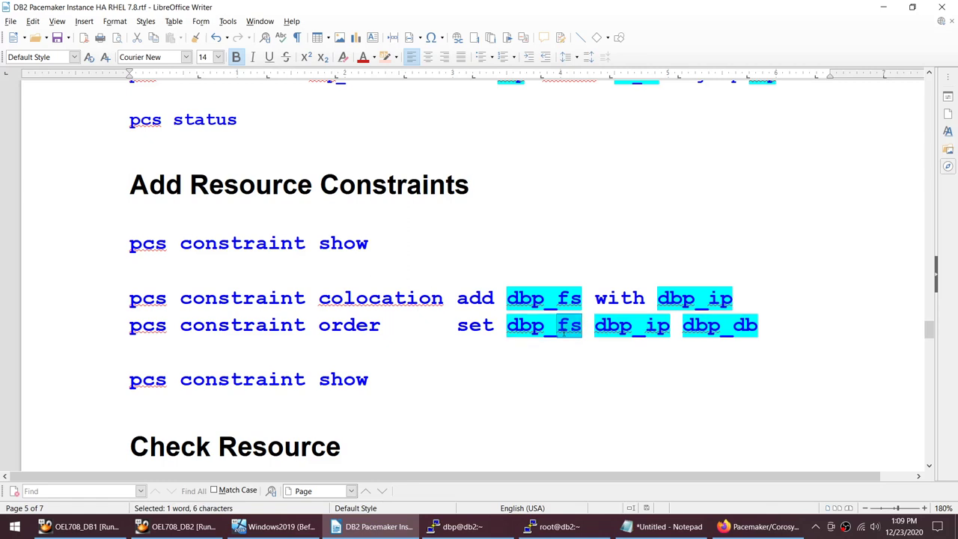
pyautogui.moveTo(643, 327); pyautogui.dragTo(671, 327)
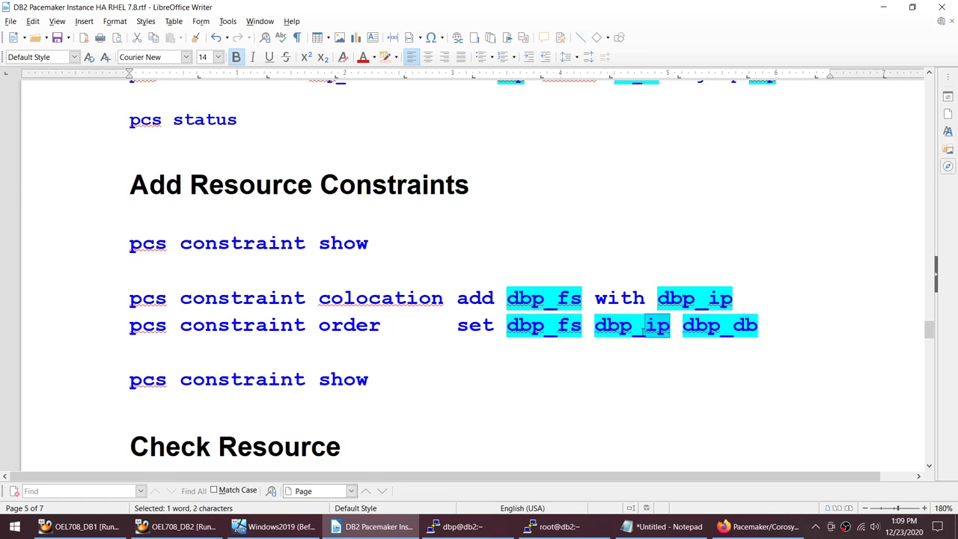
pyautogui.moveTo(733, 327); pyautogui.dragTo(722, 327)
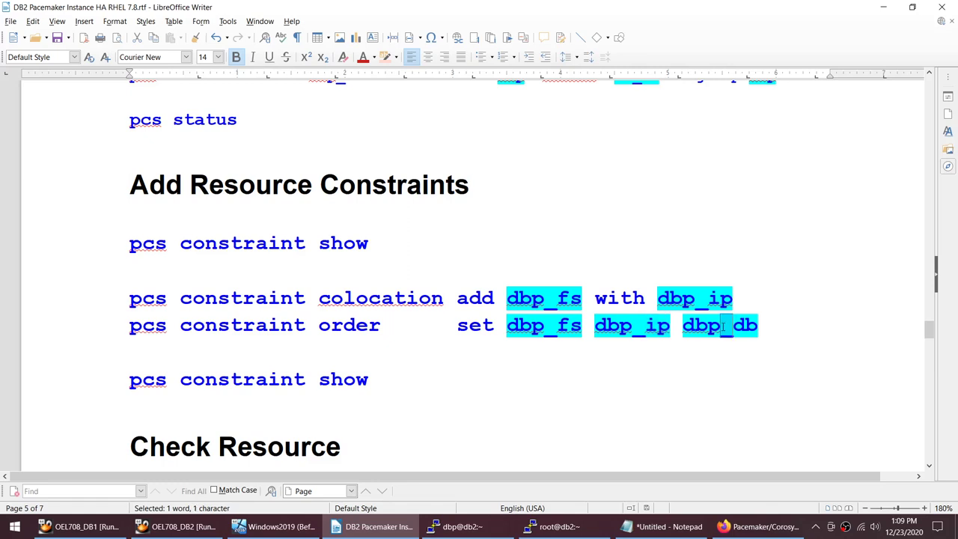
pyautogui.moveTo(506, 327); pyautogui.dragTo(758, 327)
pyautogui.moveTo(376, 244); pyautogui.dragTo(126, 244)
pyautogui.hotkey('ctrl', 'c')
# Step: Log out of the dbp user session on db2 and clear the terminal
pyautogui.click(546, 526)
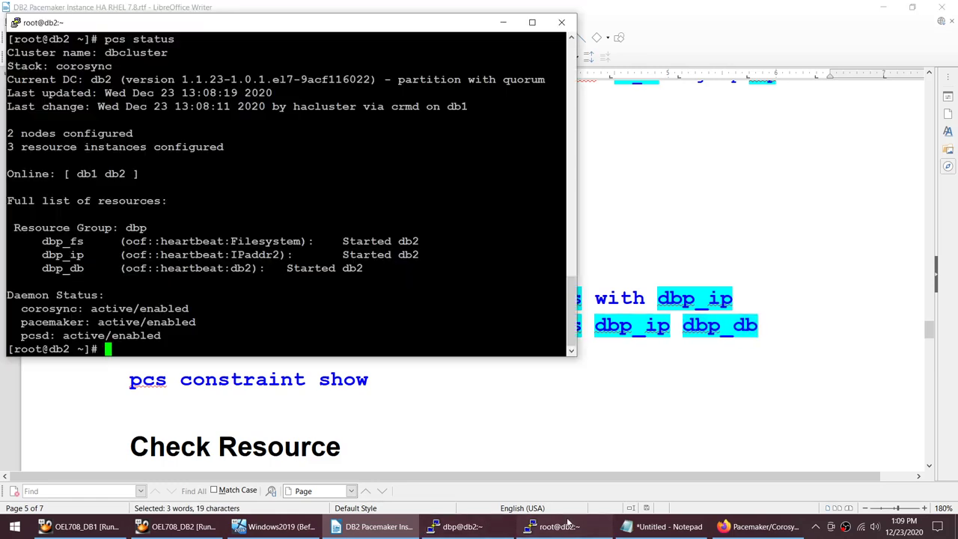
pyautogui.click(458, 526)
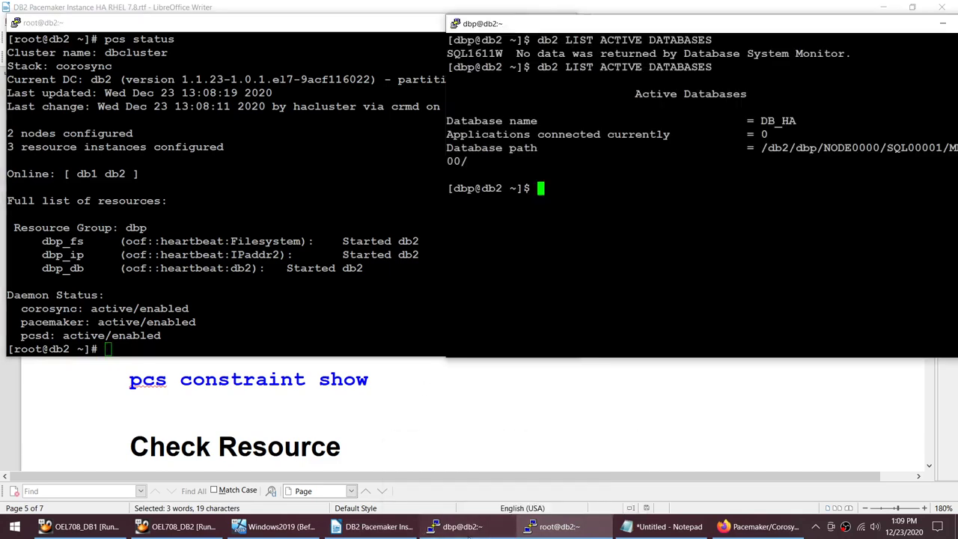
pyautogui.write('exit')
pyautogui.press('Return')
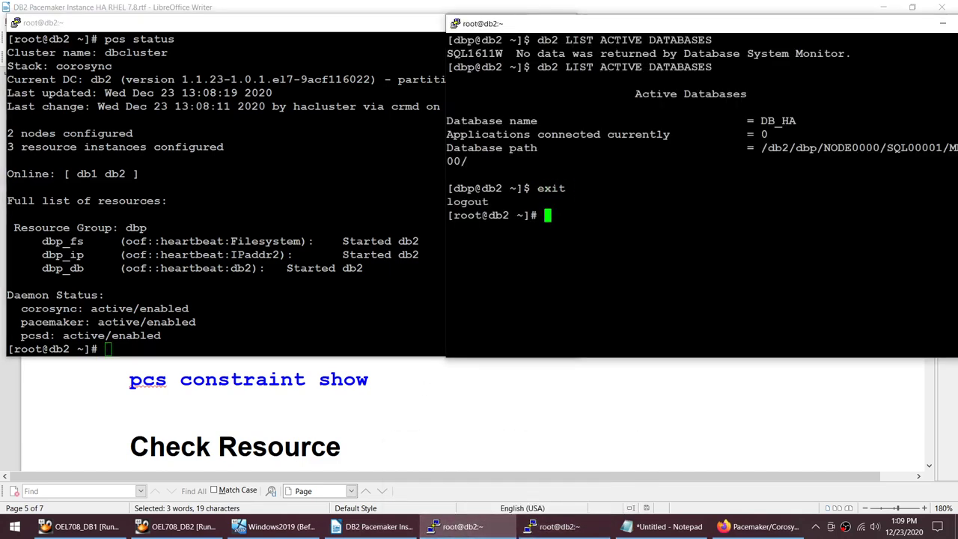
pyautogui.write('clear')
pyautogui.press('Return')
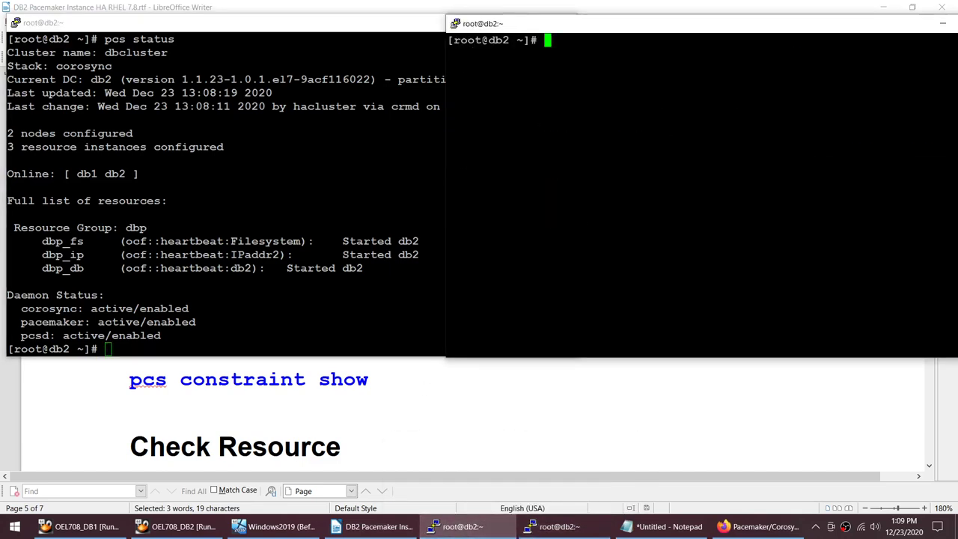
# Step: Run pcs constraint show on db2, revealing only the dbp location constraint
pyautogui.press('shift+Insert')
pyautogui.press('Return')
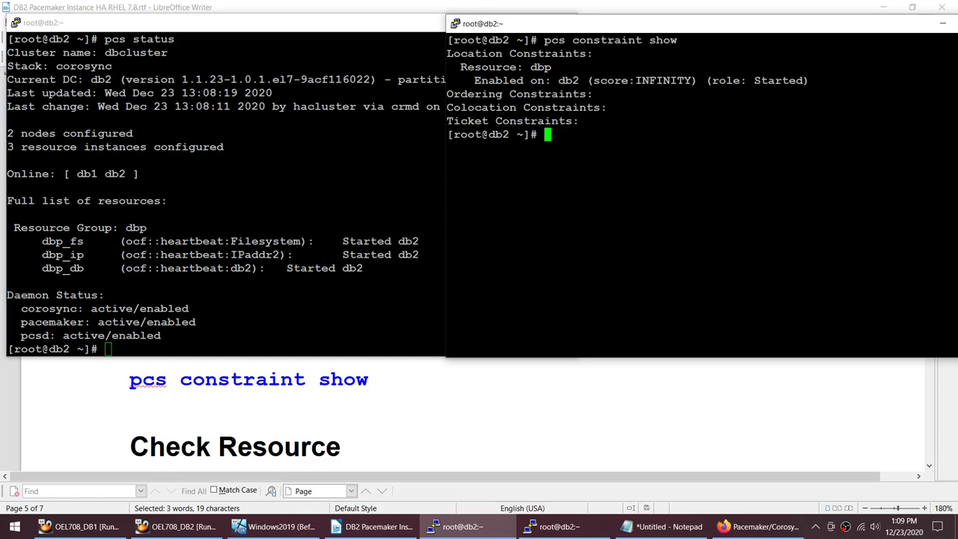
pyautogui.click(368, 380)
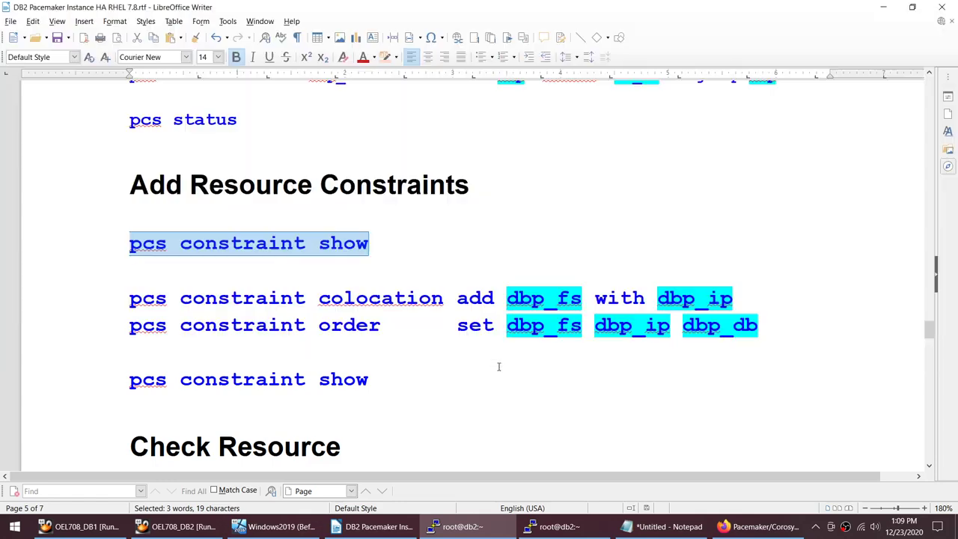
# Step: Copy the colocation, order set and constraint show commands from the notes and run them on db2
pyautogui.click(128, 297)
pyautogui.keyDown('shift'); pyautogui.click(768, 335); pyautogui.keyUp('shift')
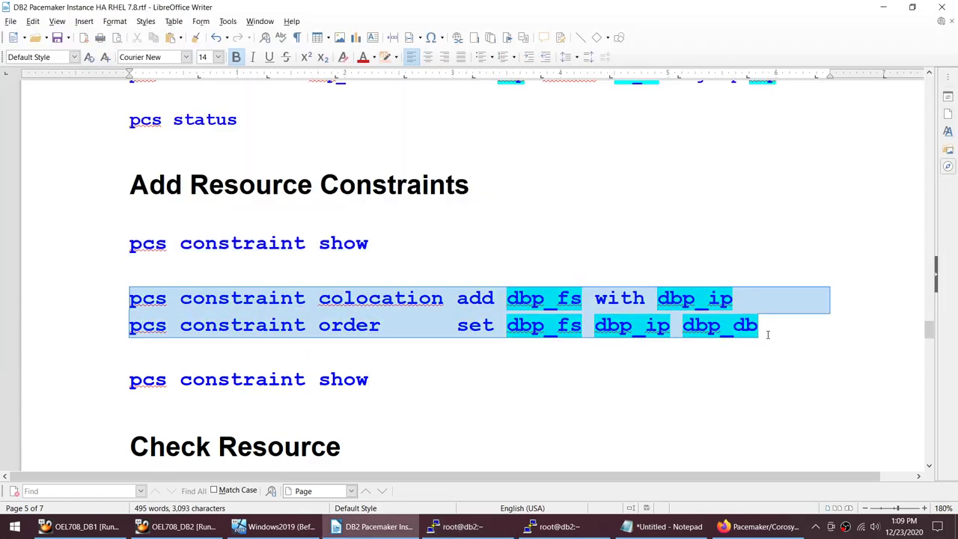
pyautogui.keyDown('shift'); pyautogui.click(396, 383); pyautogui.keyUp('shift')
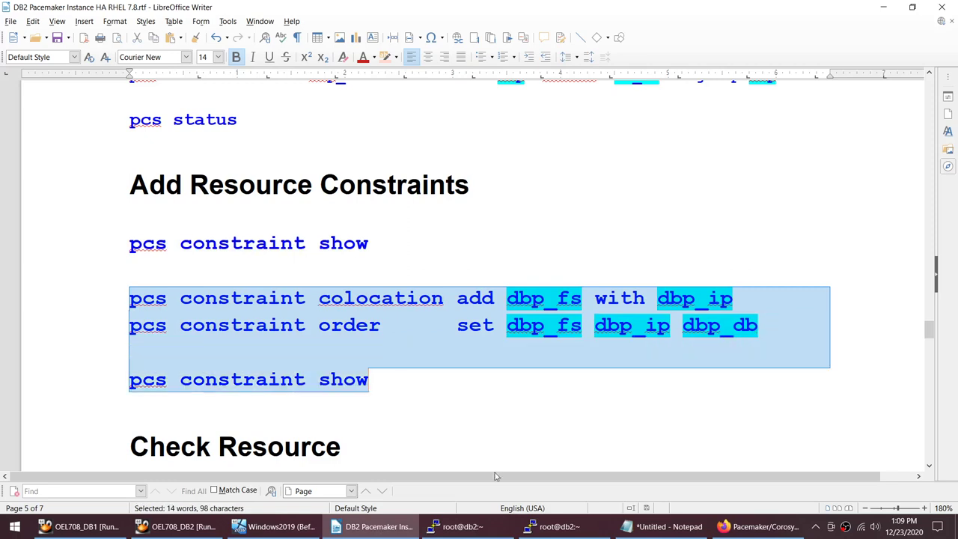
pyautogui.click(554, 526)
pyautogui.click(496, 524)
pyautogui.write('pcs constraint colocation add dbp_fs with dbp_ip pcs constraint order\tset dbp_fs dbp_ip dbp_db')
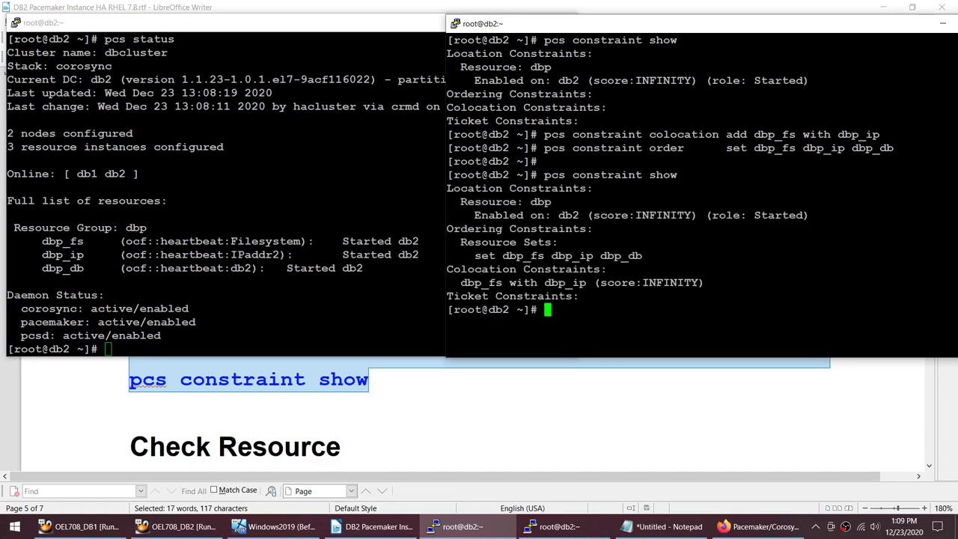
# Step: Review the new dbp_fs→dbp_ip→dbp_db order set, colocation and location constraints, then clear the screen
pyautogui.moveTo(474, 255); pyautogui.dragTo(642, 255)
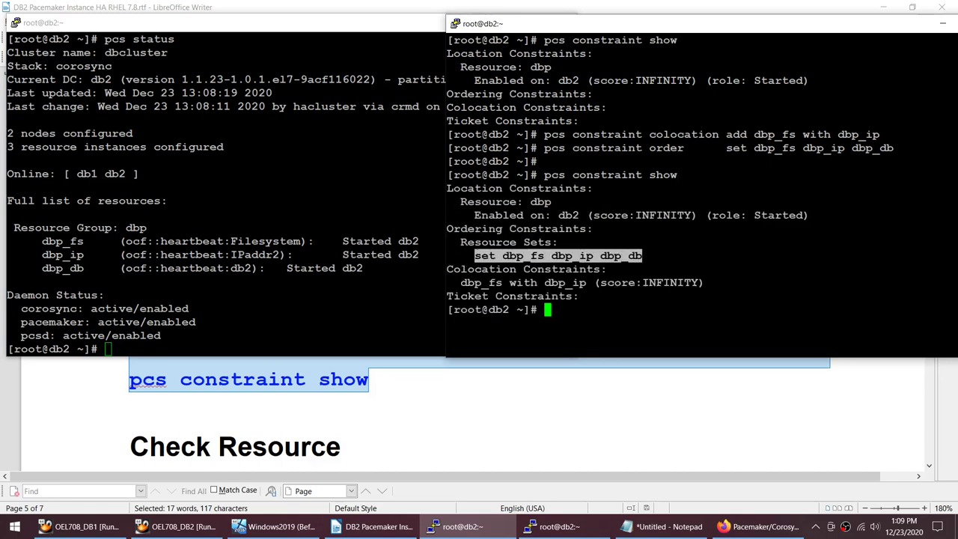
pyautogui.moveTo(460, 282); pyautogui.dragTo(633, 282)
pyautogui.moveTo(474, 215); pyautogui.dragTo(585, 215)
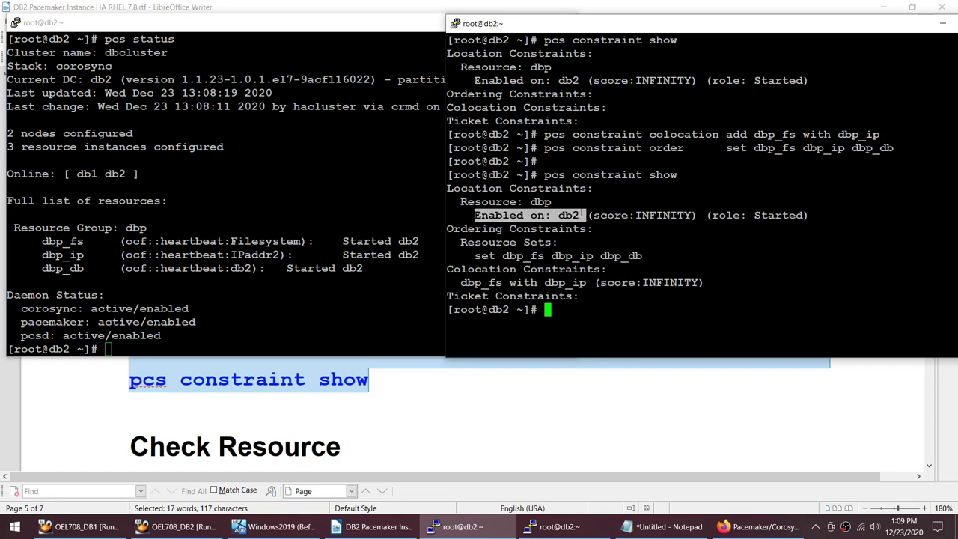
pyautogui.click(585, 215)
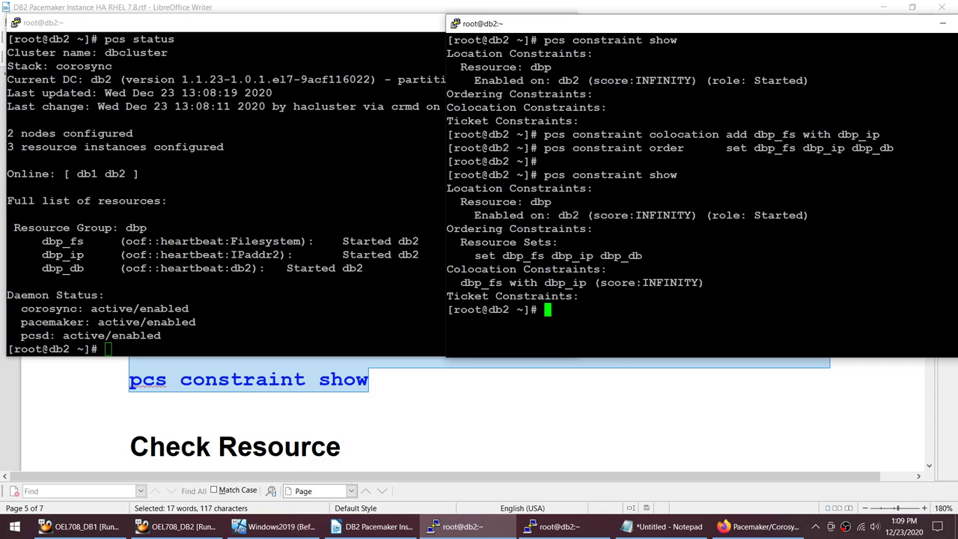
pyautogui.write('clear')
pyautogui.press('Return')
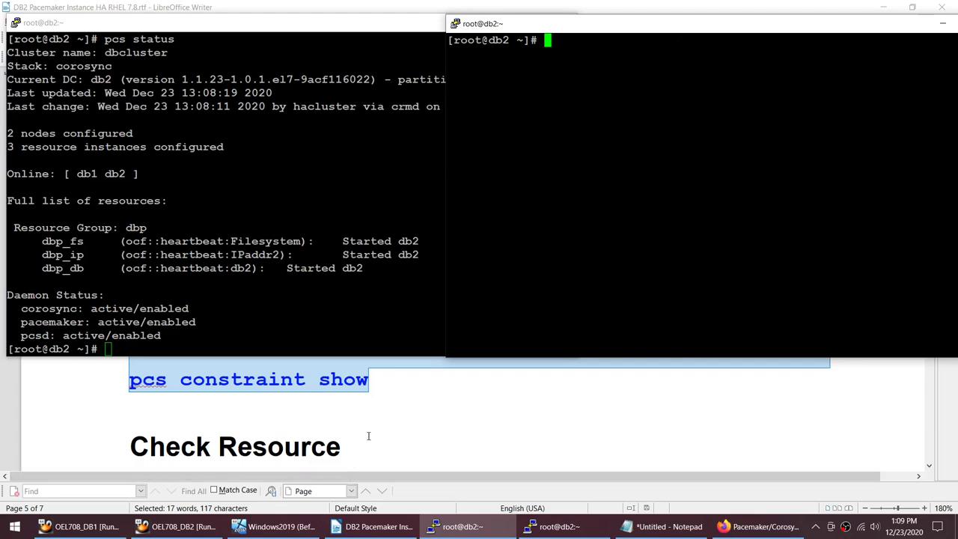
# Step: Copy ls -l /db2 from the notes and run it on db2, listing dbp and lost+found
pyautogui.click(367, 413)
pyautogui.scroll(-3, 335, 372)
pyautogui.scroll(-3, 335, 372)
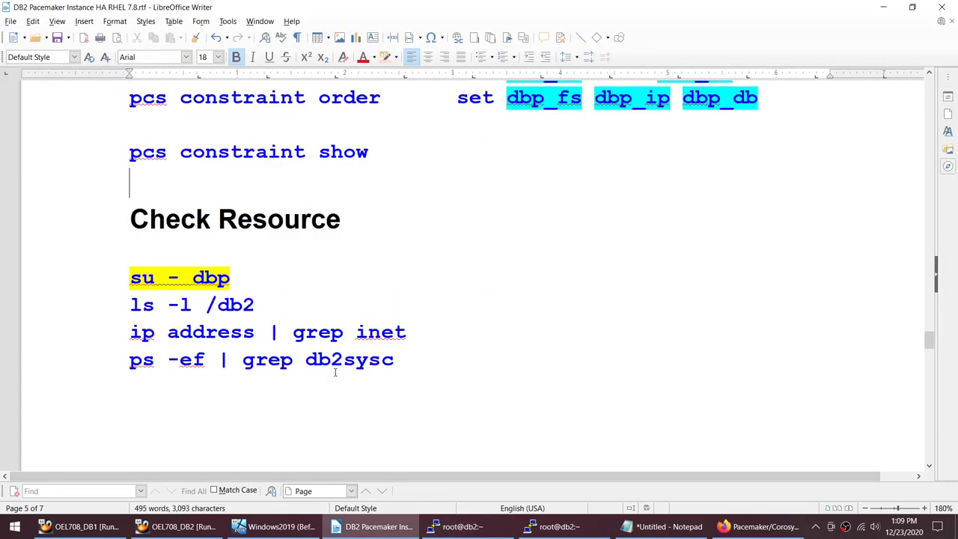
pyautogui.click(121, 305)
pyautogui.keyDown('shift'); pyautogui.click(260, 307); pyautogui.keyUp('shift')
pyautogui.hotkey('ctrl', 'c')
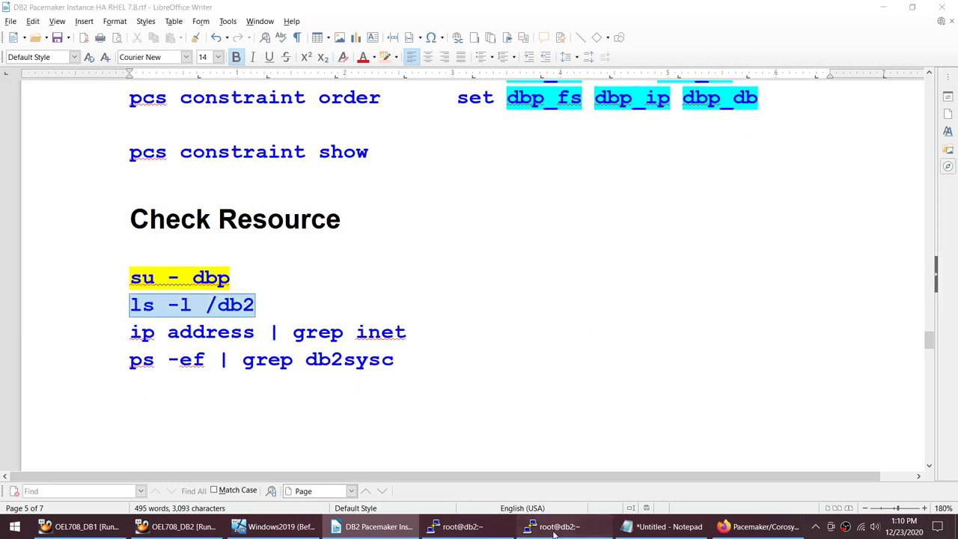
pyautogui.click(554, 526)
pyautogui.click(460, 526)
pyautogui.press('shift+Insert')
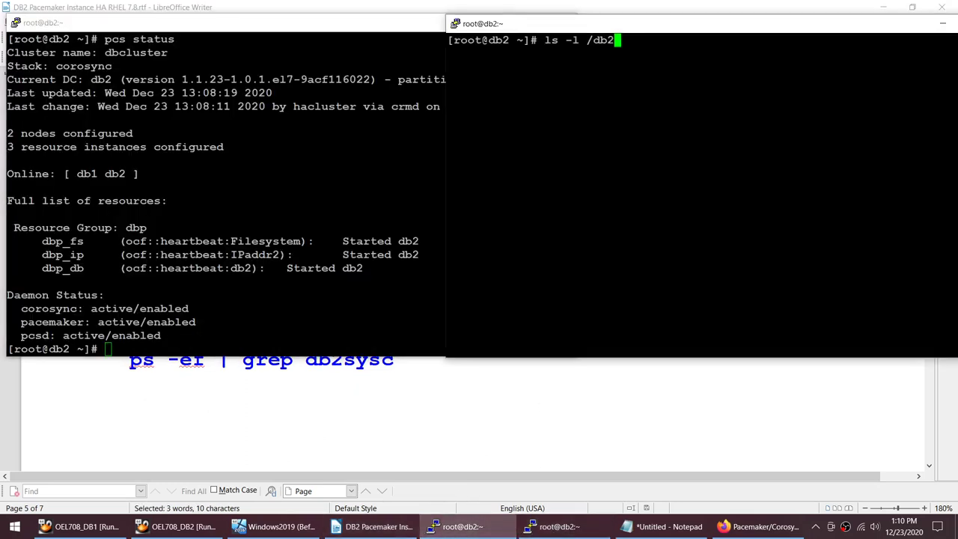
pyautogui.press('Return')
# Step: Begin an 'ssh db' command in the status terminal, then open the Start menu
pyautogui.hotkey('alt', 'Tab')
pyautogui.write('cd')
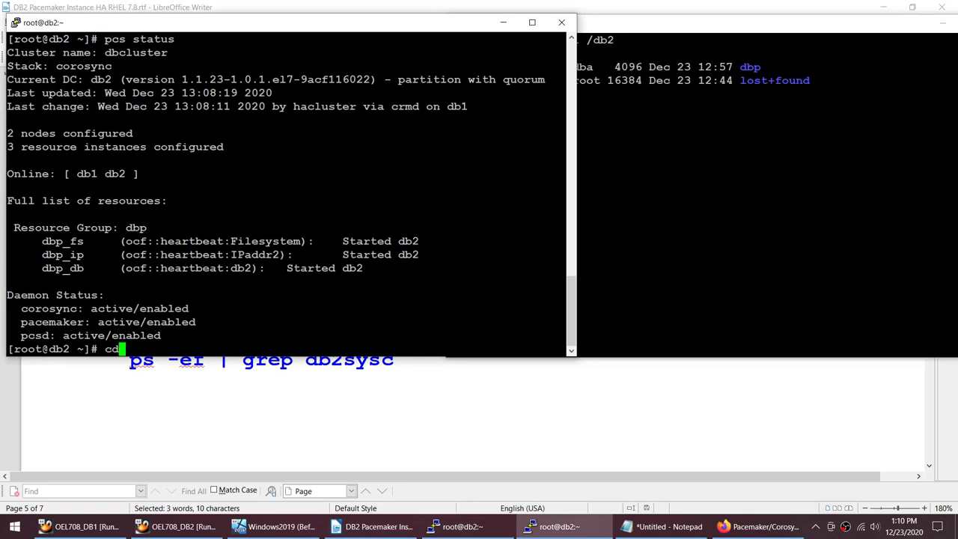
pyautogui.press('BackSpace')
pyautogui.press('BackSpace')
pyautogui.write('ssh db')
pyautogui.press('super')
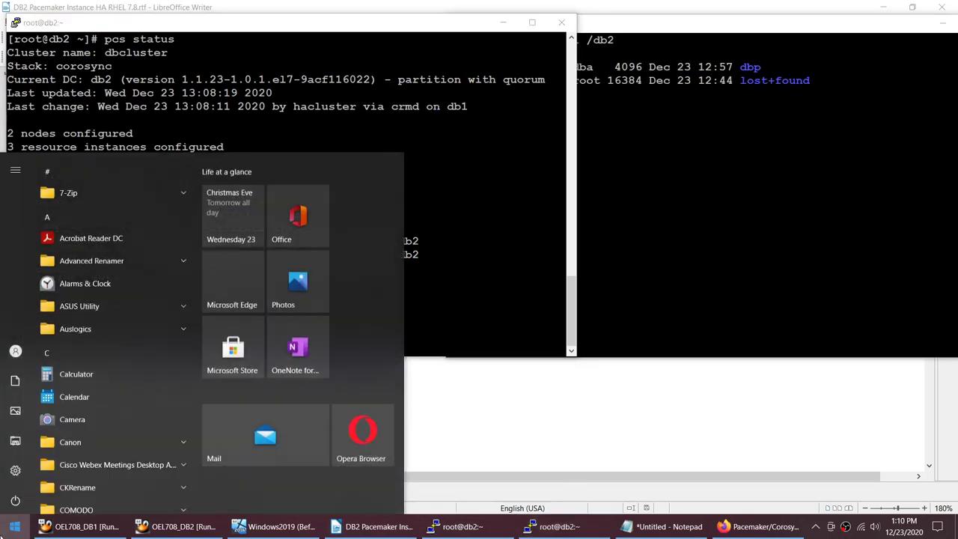
# Step: Launch PuTTY and open a connection using the saved db1 session
pyautogui.write('pu')
pyautogui.press('Return')
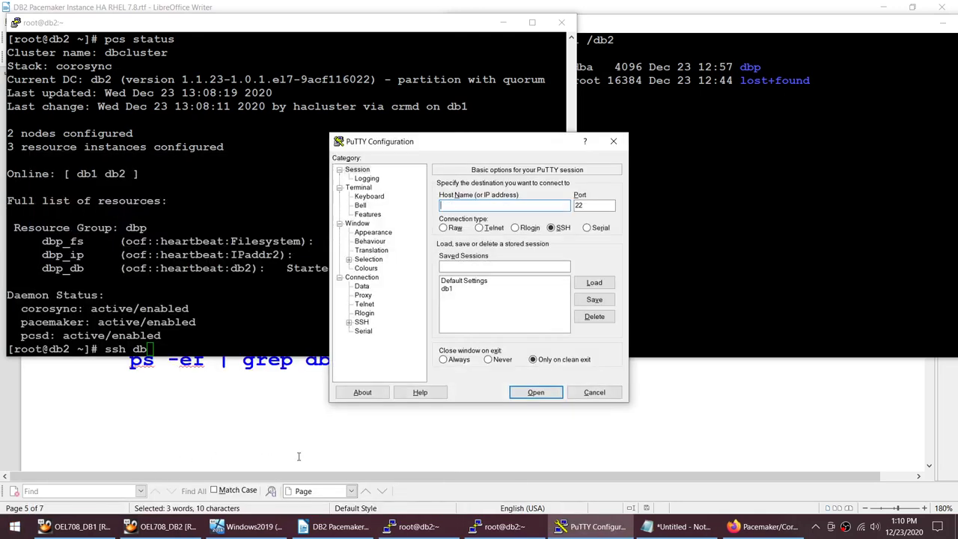
pyautogui.click(449, 289)
pyautogui.click(594, 282)
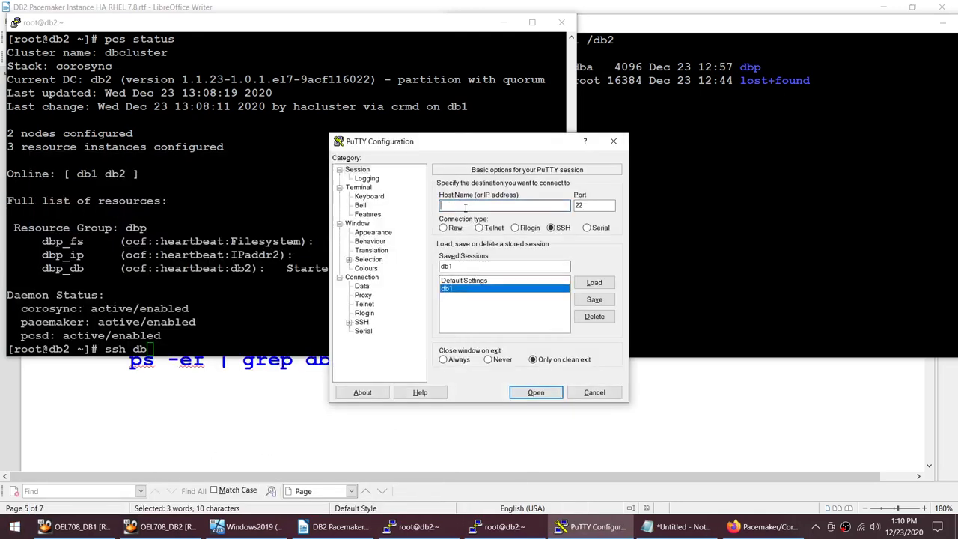
pyautogui.click(539, 398)
# Step: Log in to db1 as root with the password, clear the screen, and move the window aside
pyautogui.write('root')
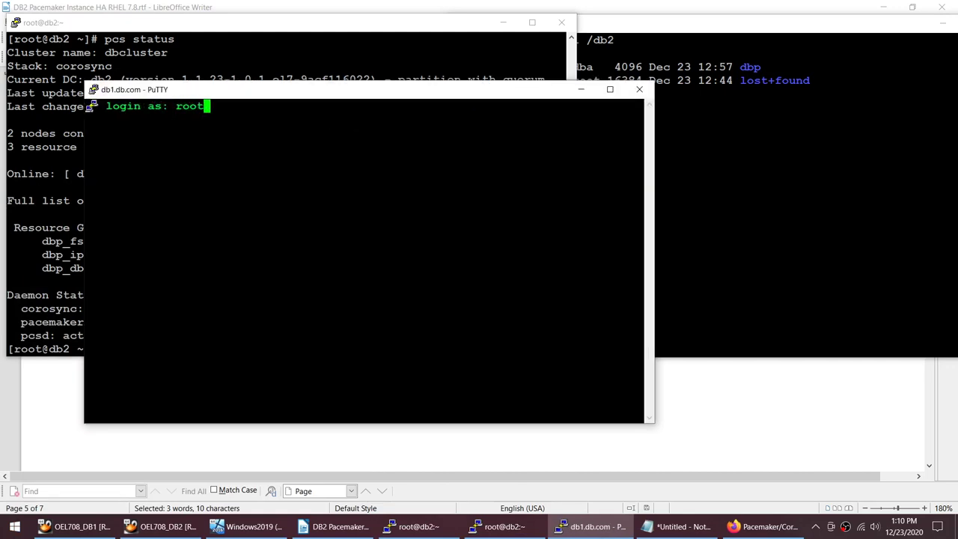
pyautogui.press('Return')
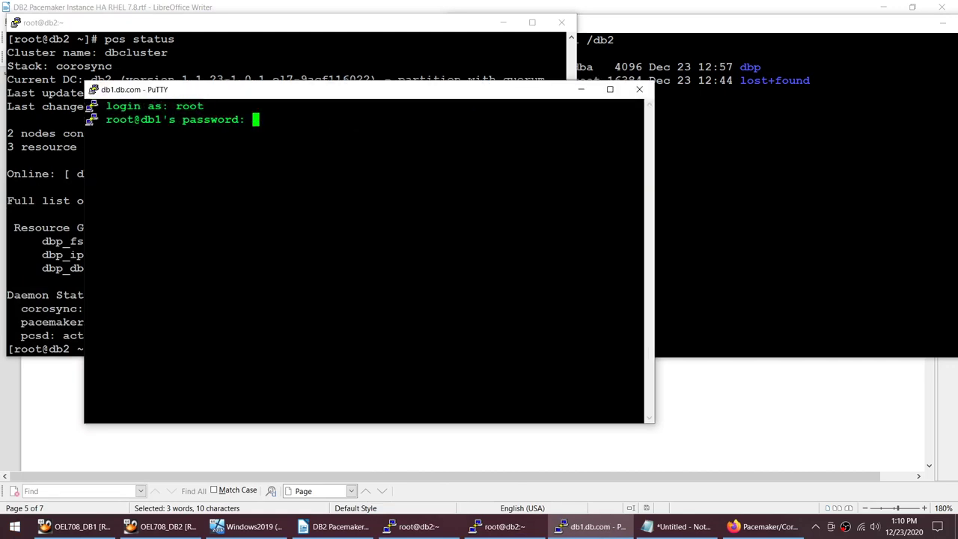
pyautogui.press('Return')
pyautogui.write('clear')
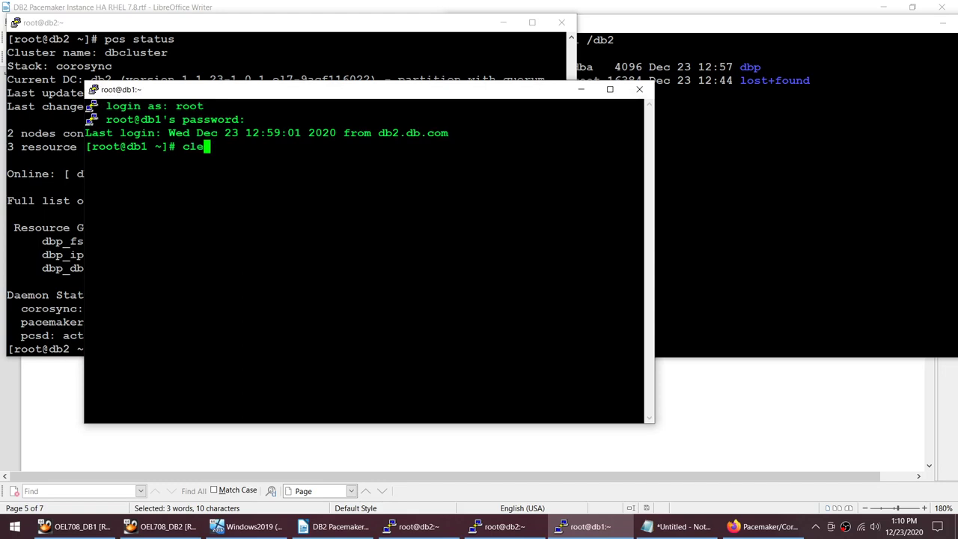
pyautogui.press('Return')
pyautogui.moveTo(279, 98); pyautogui.dragTo(215, 55)
pyautogui.hotkey('alt', 'Tab')
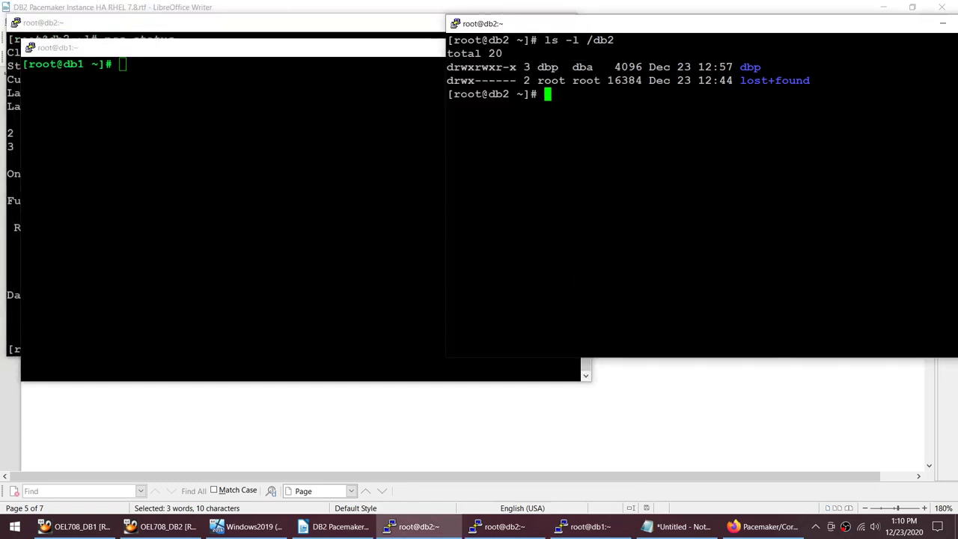
# Step: Run ls -l /db2 on db1, showing an empty /db2
pyautogui.moveTo(536, 40); pyautogui.dragTo(951, 40)
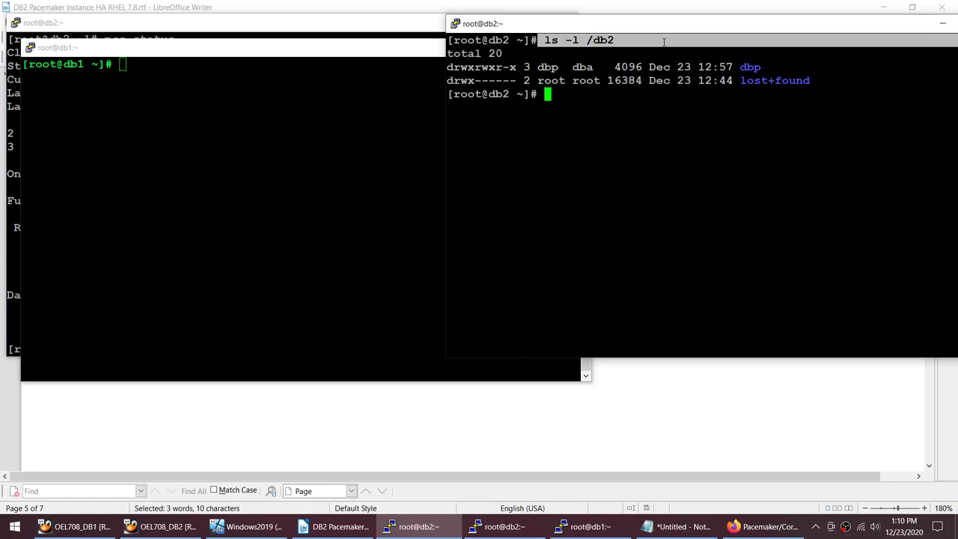
pyautogui.click(584, 526)
pyautogui.rightClick(299, 224)
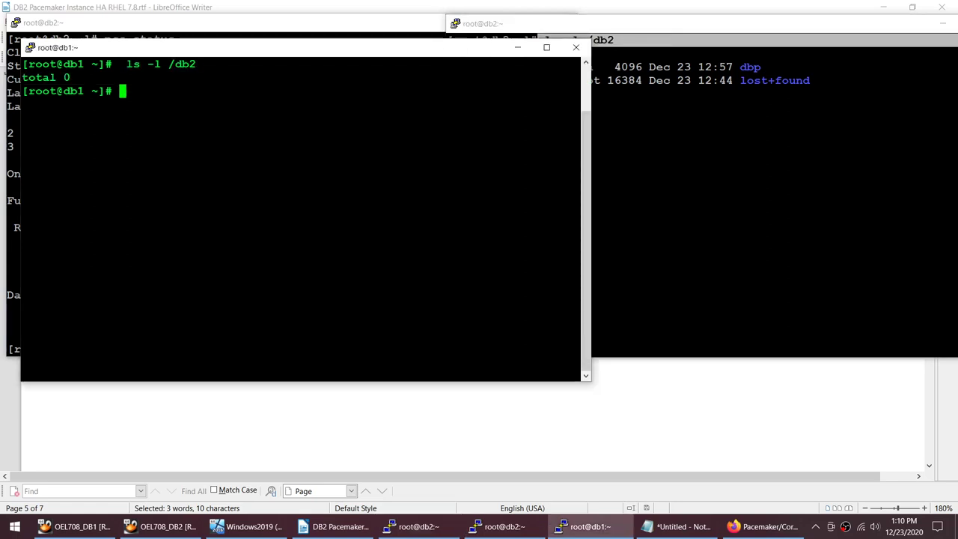
# Step: On db2, list /db2/dbp and the database files in its NODE0000 directory
pyautogui.hotkey('alt', 'Tab')
pyautogui.write('cd ')
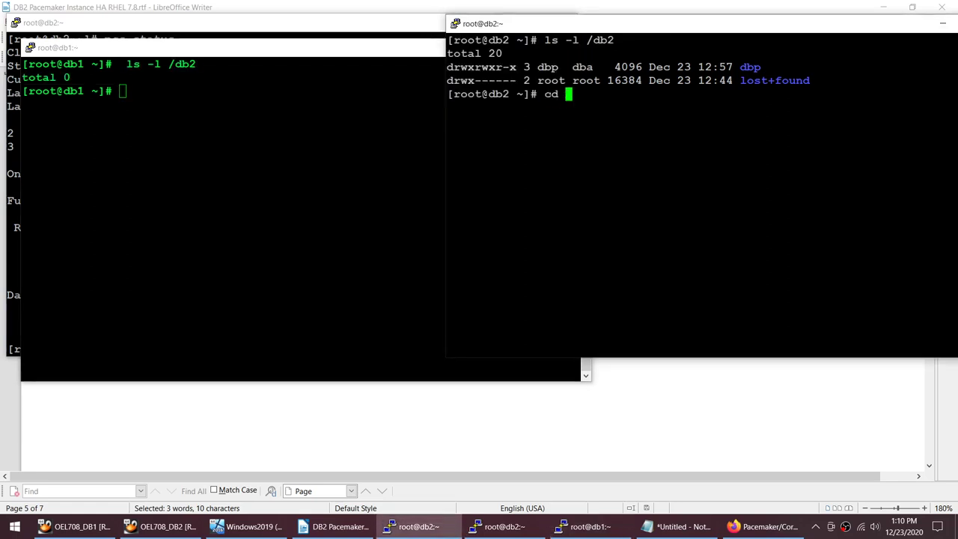
pyautogui.write('/db2/dbp')
pyautogui.press('Return')
pyautogui.write('ls')
pyautogui.press('Return')
pyautogui.write('cd N')
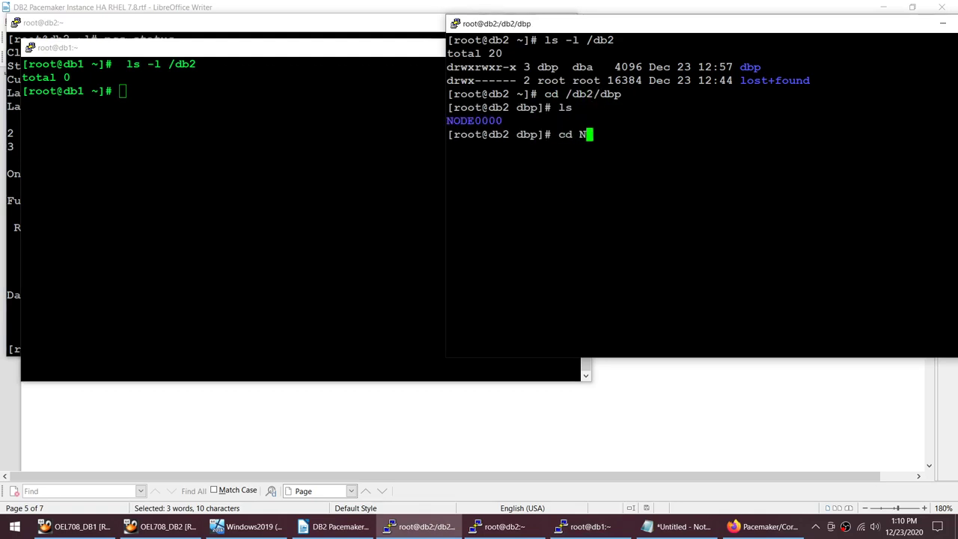
pyautogui.press('Tab')
pyautogui.press('Return')
pyautogui.write('ls')
pyautogui.press('Return')
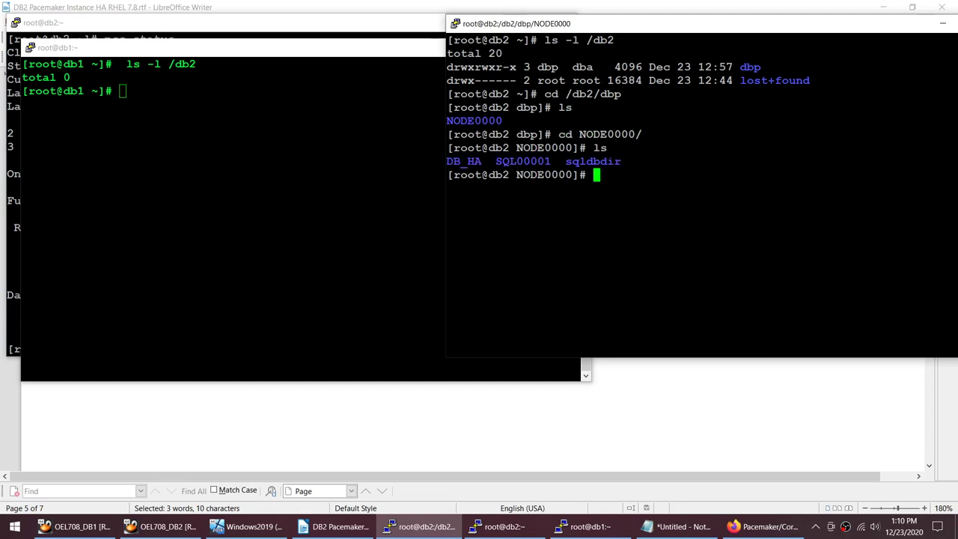
# Step: Run pcs resource on db2 to show where the dbp resources are running
pyautogui.hotkey('alt', 'Tab')
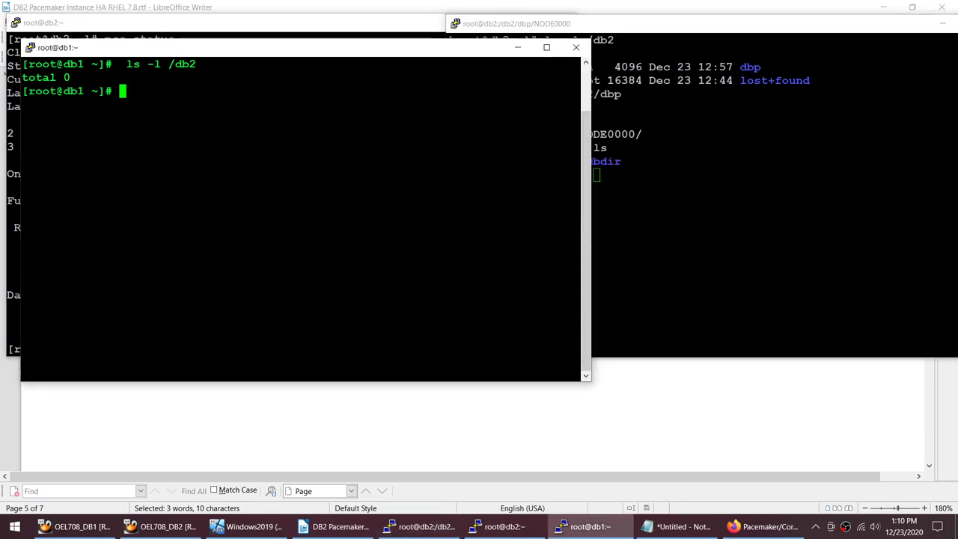
pyautogui.hotkey('alt', 'Tab')
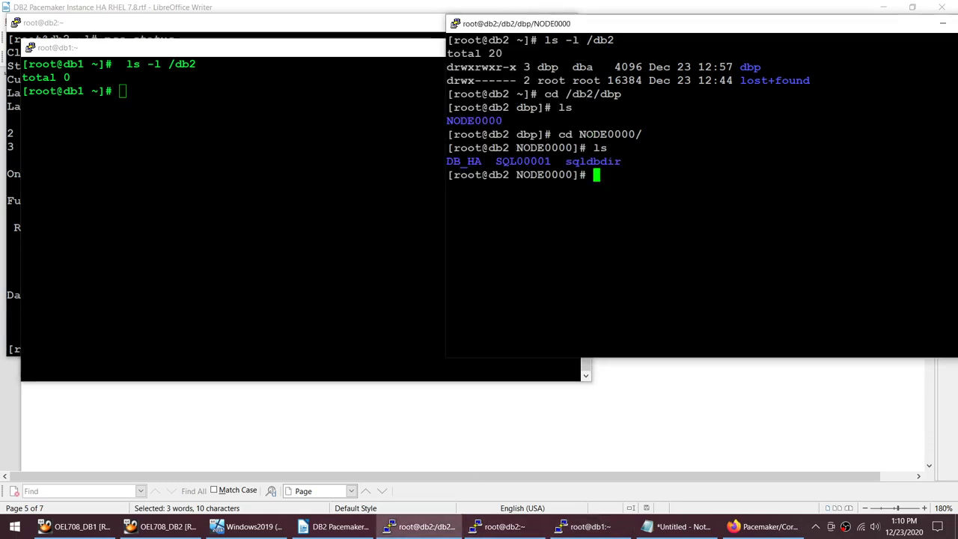
pyautogui.write('pcs resou')
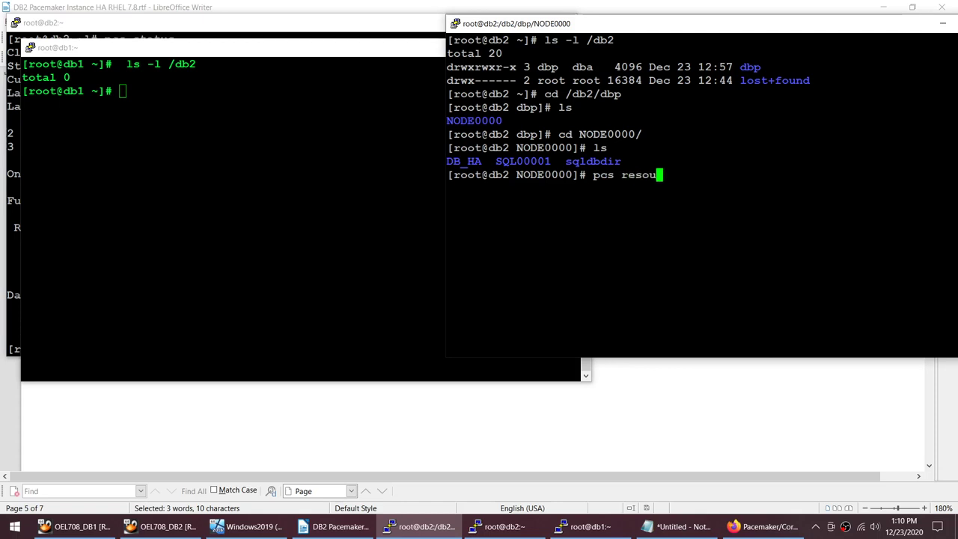
pyautogui.write('rce')
pyautogui.press('Return')
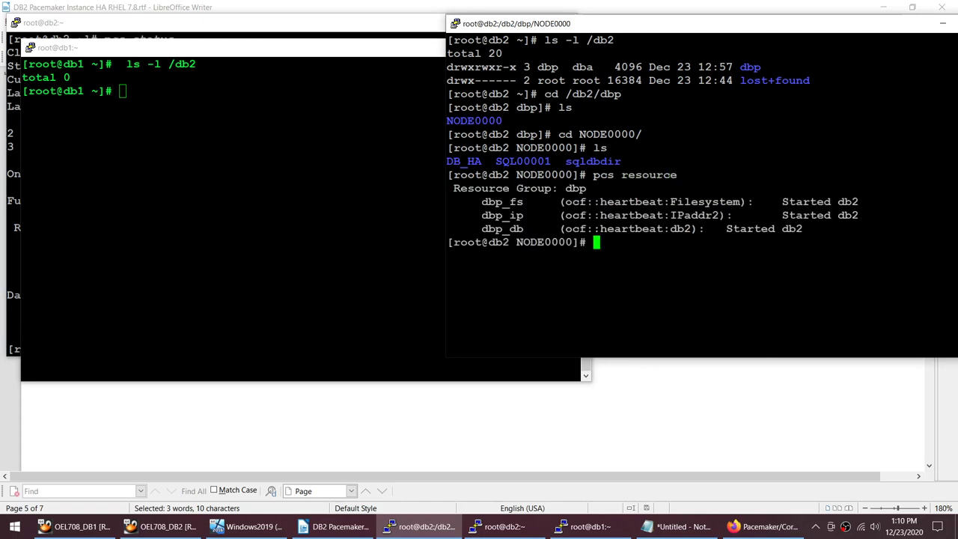
# Step: Run ip address | grep inet on db1 and db2, finding VIP 192.168.1.110 only on db2
pyautogui.click(340, 526)
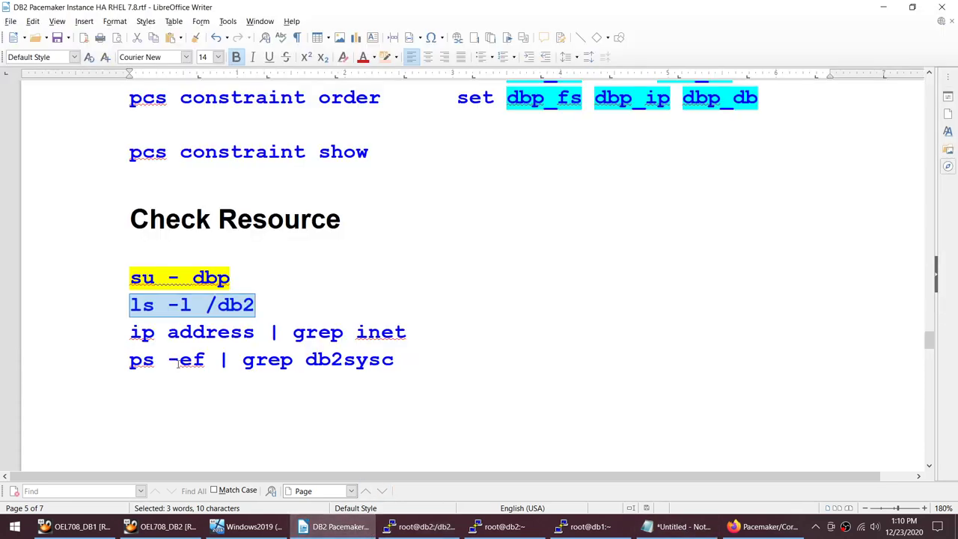
pyautogui.click(113, 332)
pyautogui.keyDown('shift'); pyautogui.click(417, 334); pyautogui.keyUp('shift')
pyautogui.hotkey('ctrl', 'c')
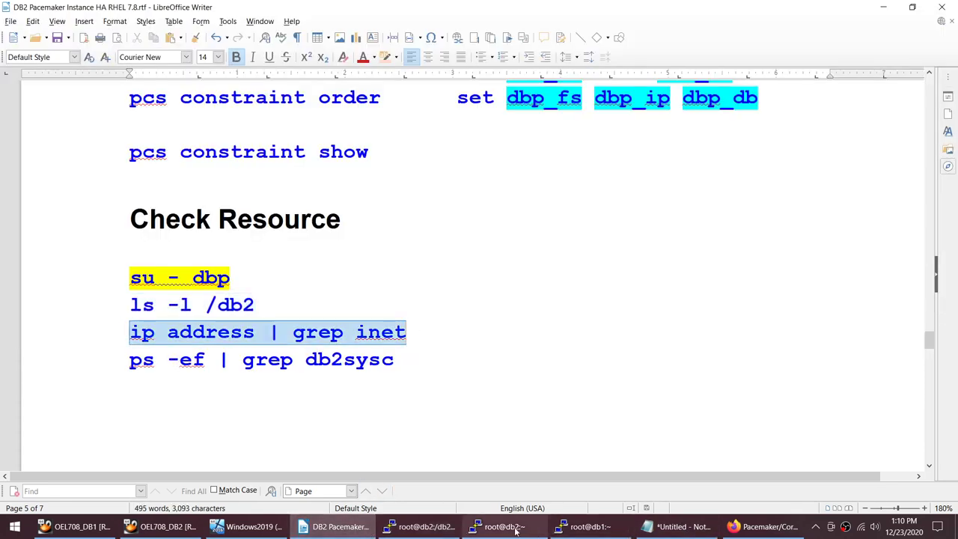
pyautogui.click(584, 526)
pyautogui.press('shift+Insert')
pyautogui.press('Return')
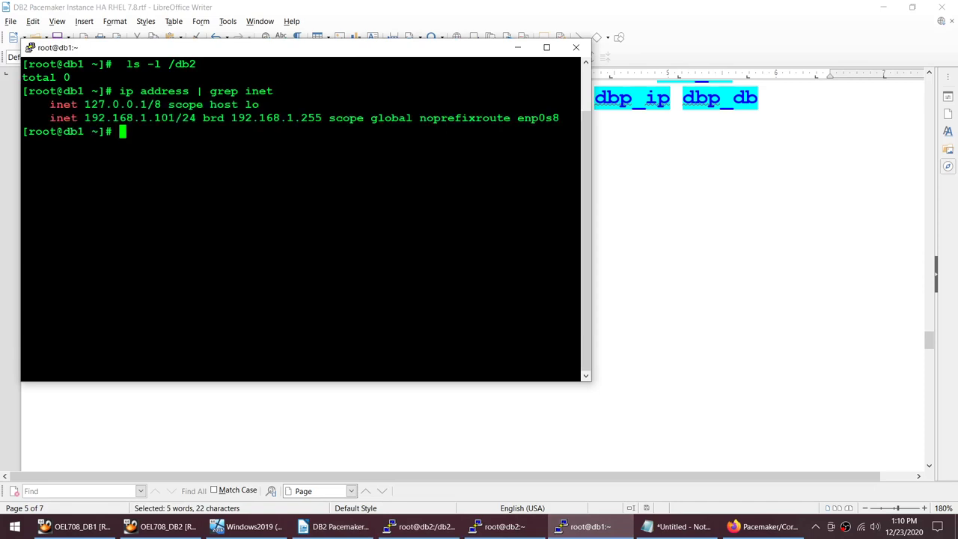
pyautogui.click(503, 526)
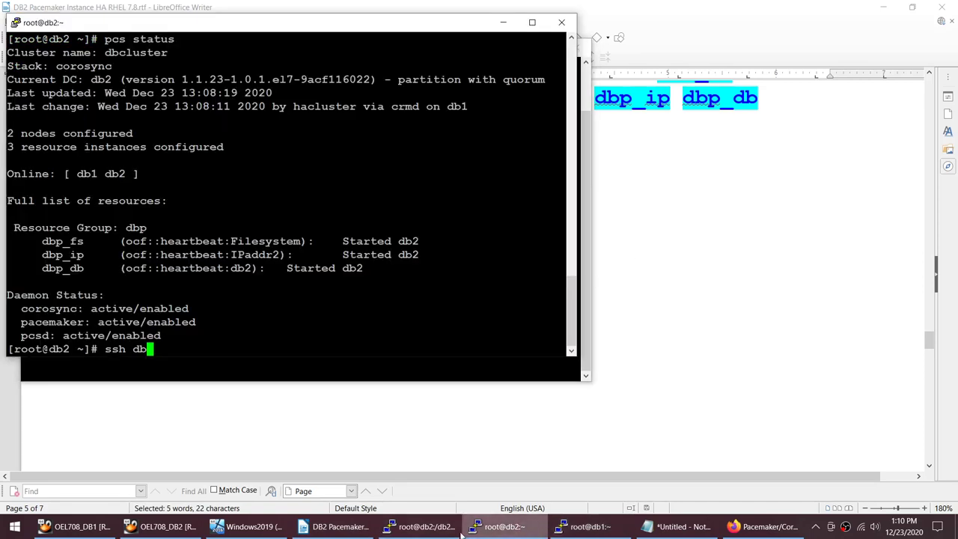
pyautogui.click(421, 526)
pyautogui.press('shift+Insert')
pyautogui.press('Return')
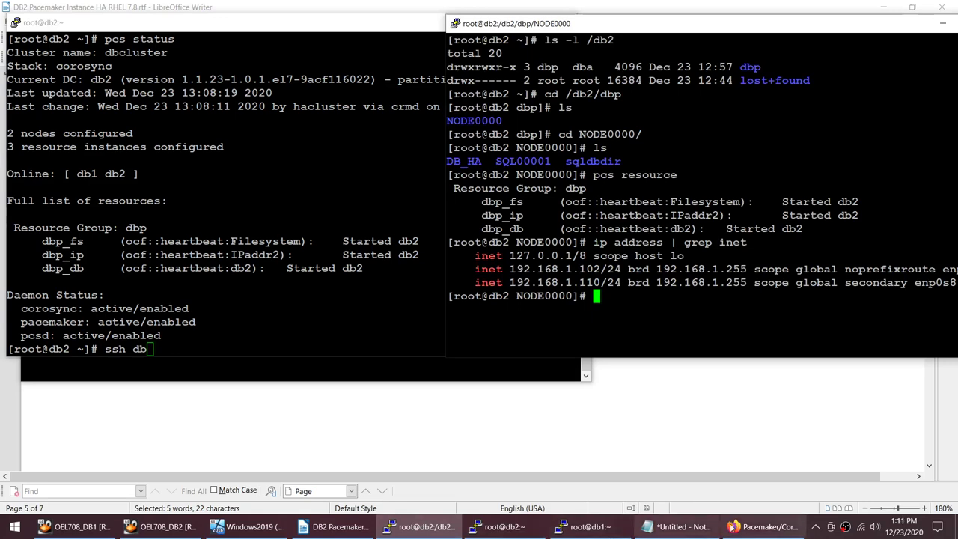
# Step: Run ps -ef | grep db2sysc on db1 and db2, confirming db2sysc runs only on db2
pyautogui.click(341, 526)
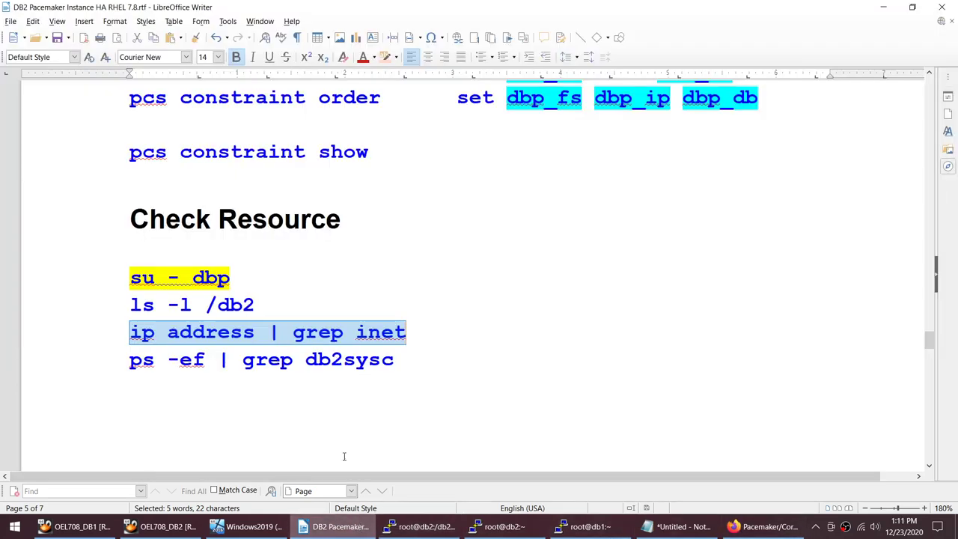
pyautogui.keyDown('shift'); pyautogui.click(455, 366); pyautogui.keyUp('shift')
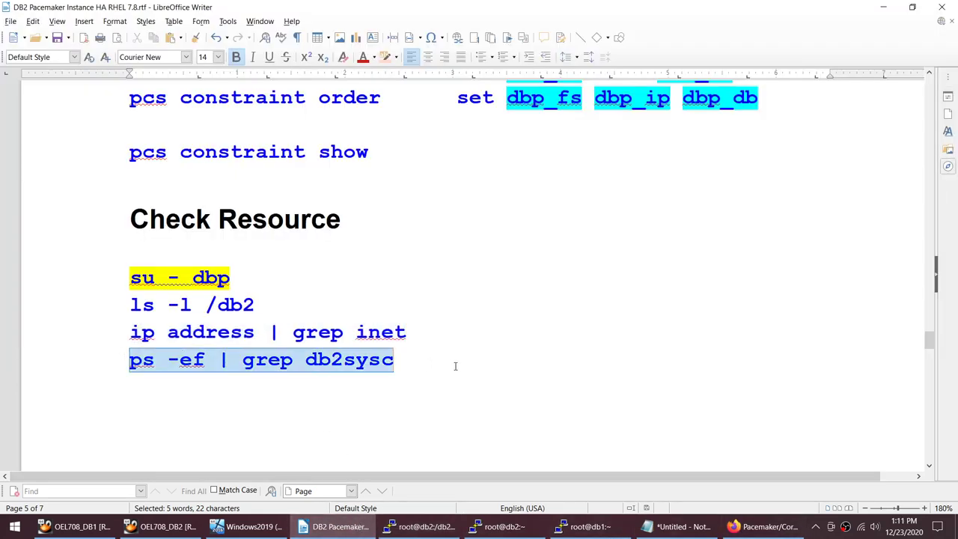
pyautogui.click(587, 526)
pyautogui.write('ps -ef | grep db2sysc')
pyautogui.press('Return')
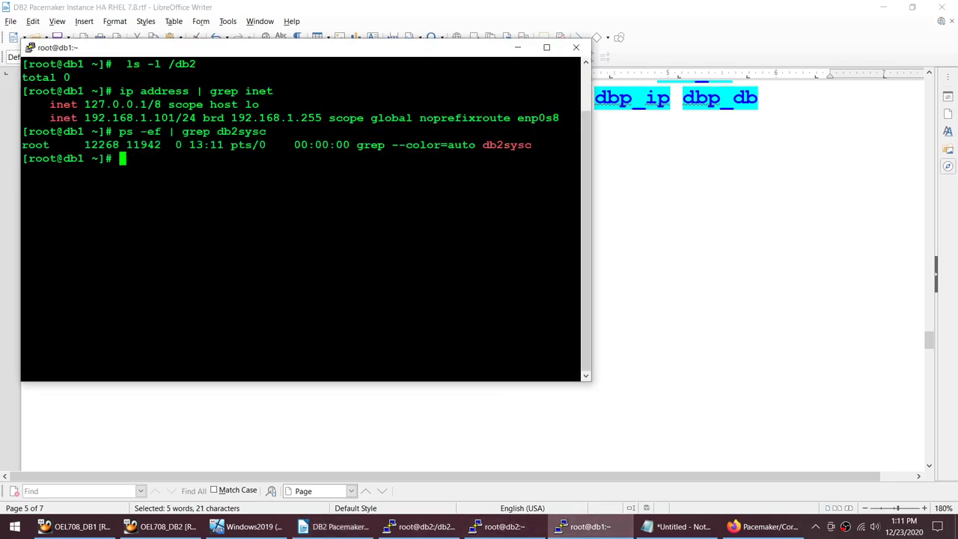
pyautogui.click(499, 526)
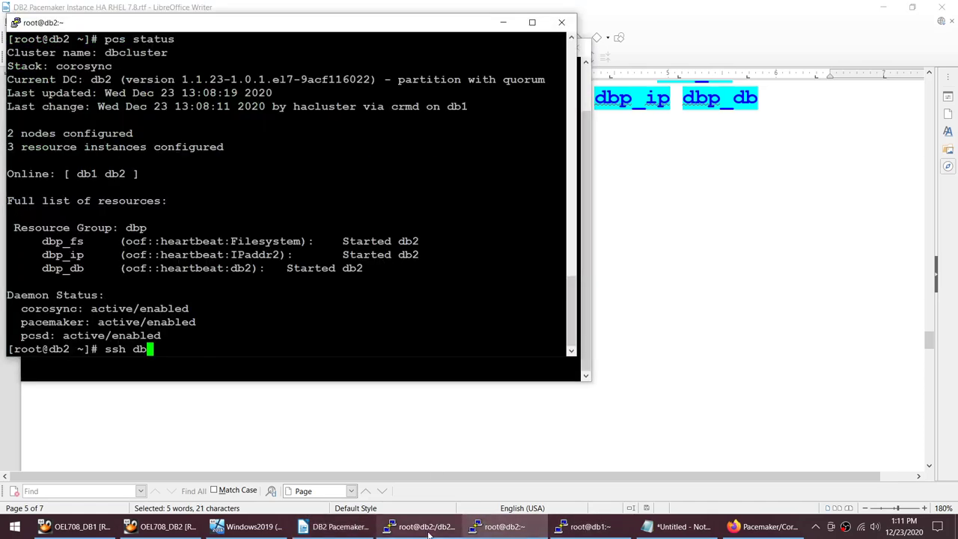
pyautogui.click(419, 526)
pyautogui.write('ps -ef | grep db2sysc')
pyautogui.press('Return')
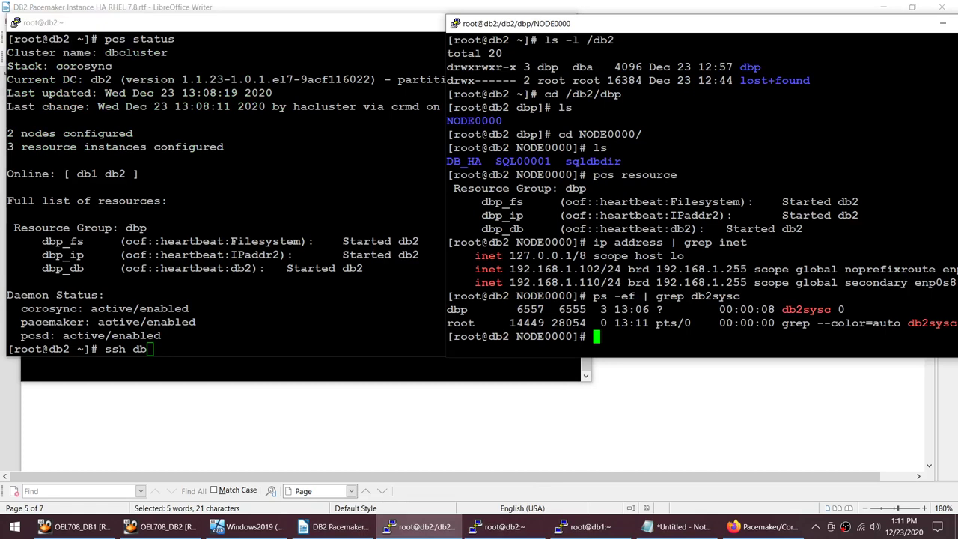
# Step: Mark the dbp resource lines in db2's status output and erase the unfinished ssh command
pyautogui.click(499, 526)
pyautogui.moveTo(148, 227); pyautogui.dragTo(409, 282)
pyautogui.click(516, 288)
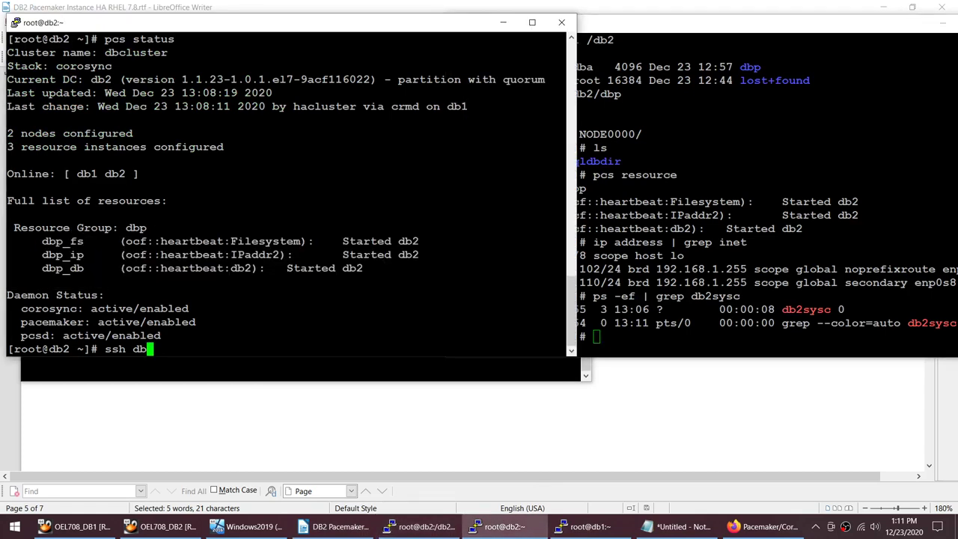
pyautogui.click(419, 526)
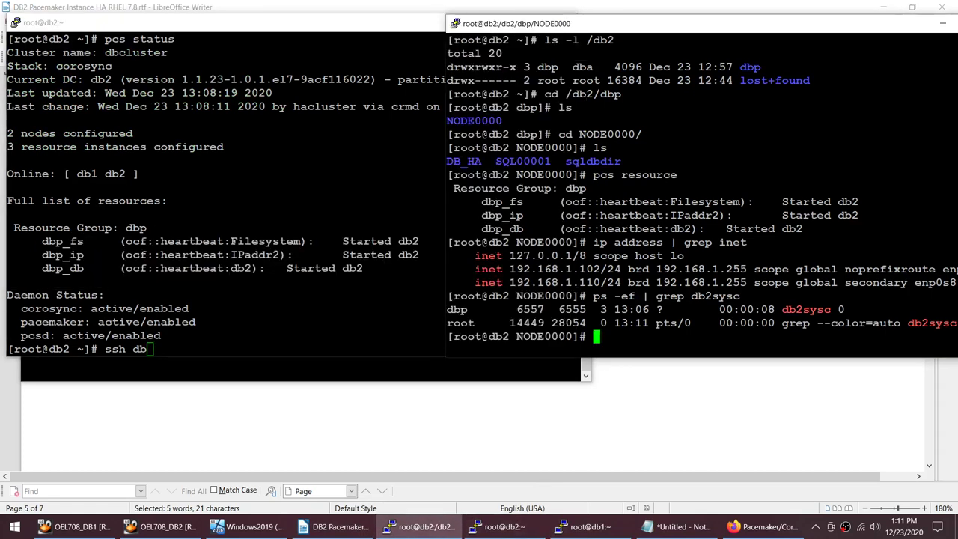
pyautogui.hotkey('alt', 'Tab')
pyautogui.press('BackSpace')
pyautogui.press('BackSpace')
pyautogui.press('BackSpace')
pyautogui.press('BackSpace')
pyautogui.press('BackSpace')
pyautogui.press('BackSpace')
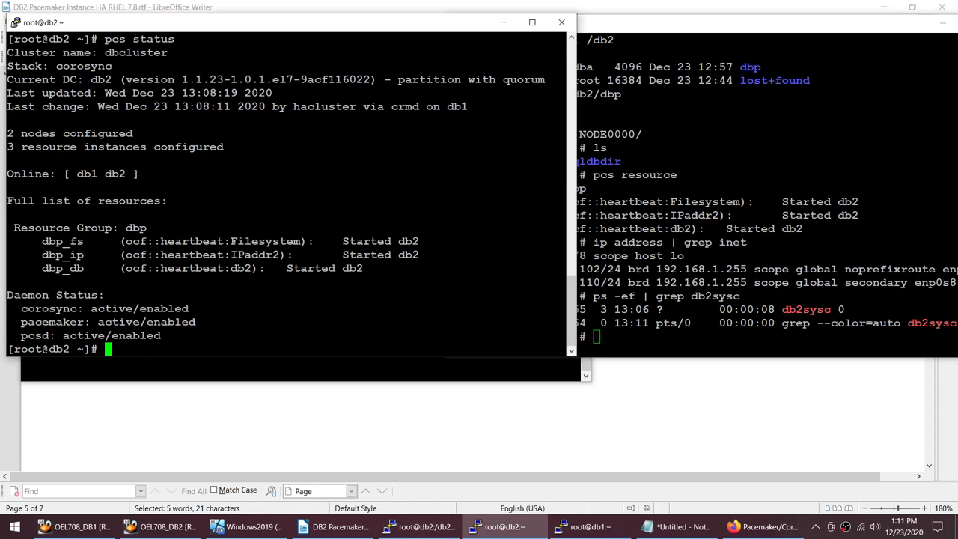
pyautogui.hotkey('alt', 'Tab')
# Step: Copy the pcs resource move command from the runbook and run it as 'pcs resource move dbp db1'
pyautogui.click(535, 455)
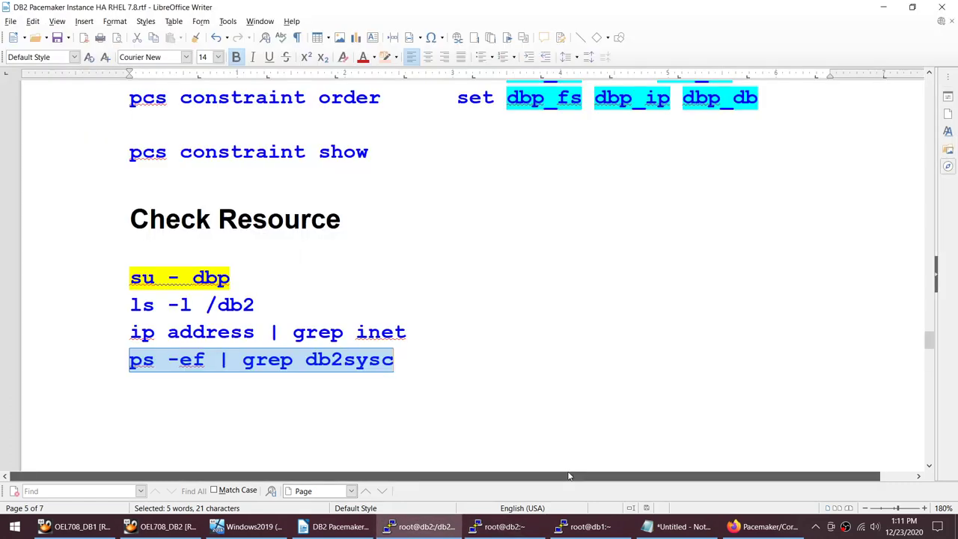
pyautogui.scroll(-8, 560, 384)
pyautogui.scroll(6, 559, 383)
pyautogui.scroll(10, 559, 383)
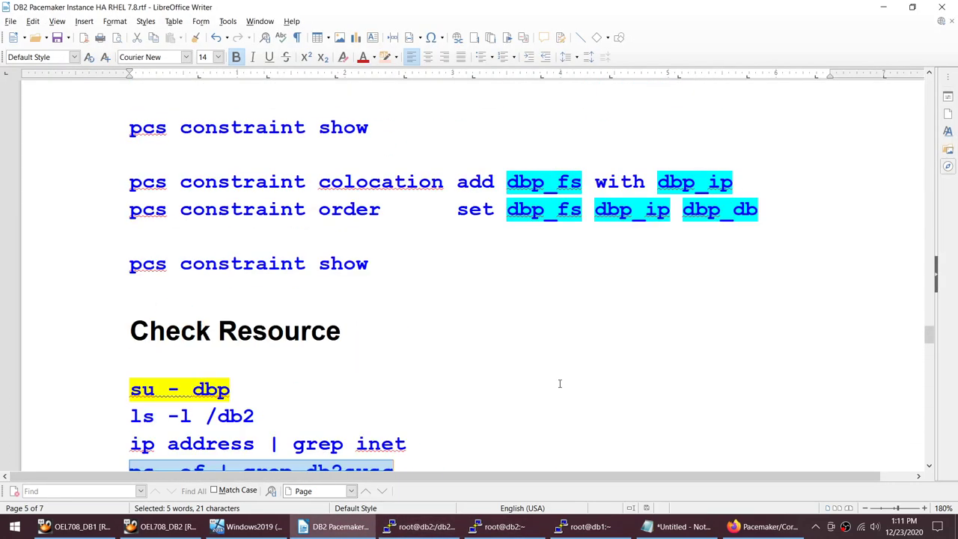
pyautogui.scroll(-8, 560, 384)
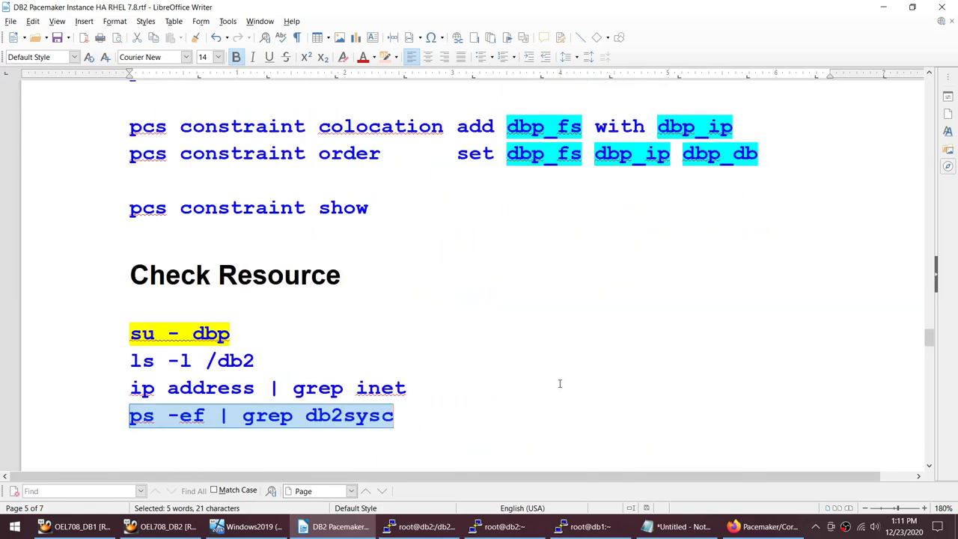
pyautogui.scroll(6, 561, 385)
pyautogui.scroll(-1, 270, 238)
pyautogui.scroll(8, 270, 238)
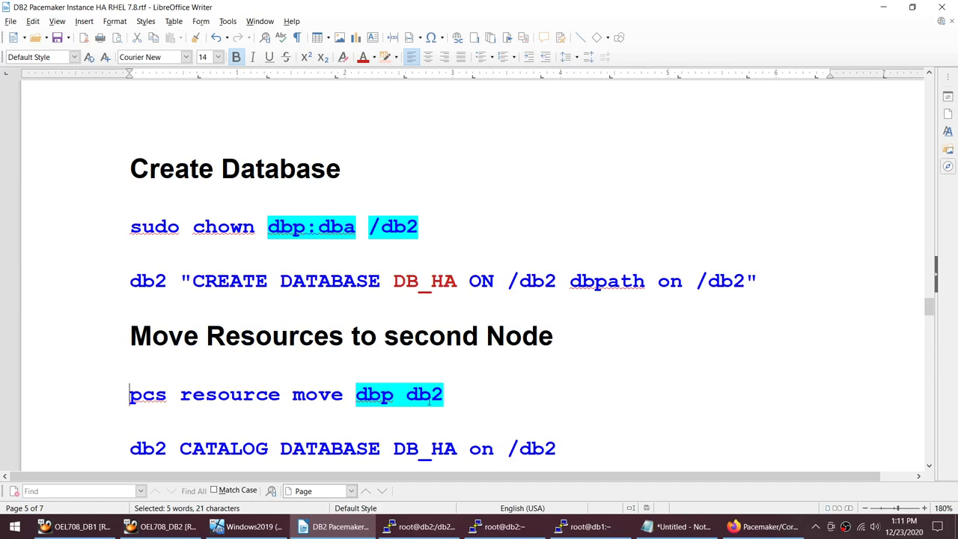
pyautogui.tripleClick(429, 400)
pyautogui.hotkey('ctrl', 'c')
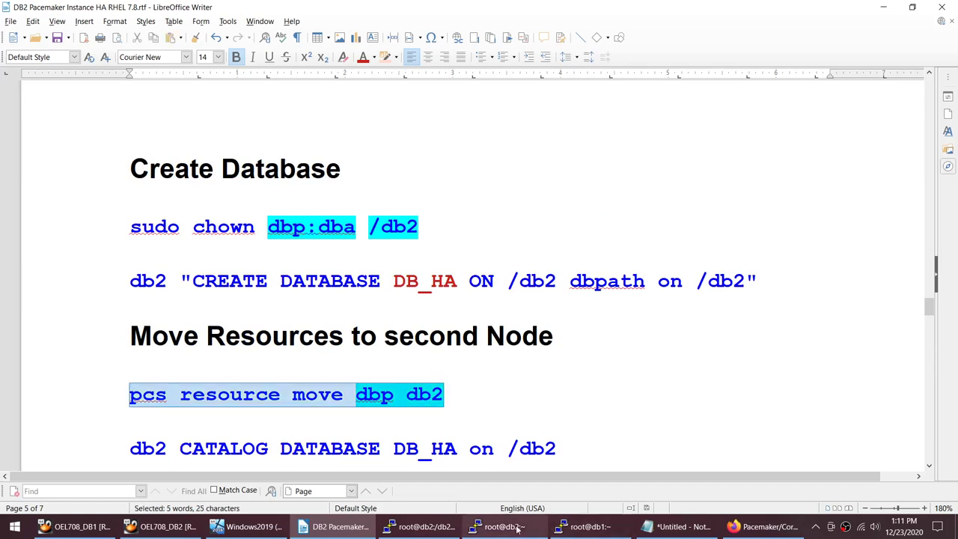
pyautogui.click(517, 528)
pyautogui.click(419, 527)
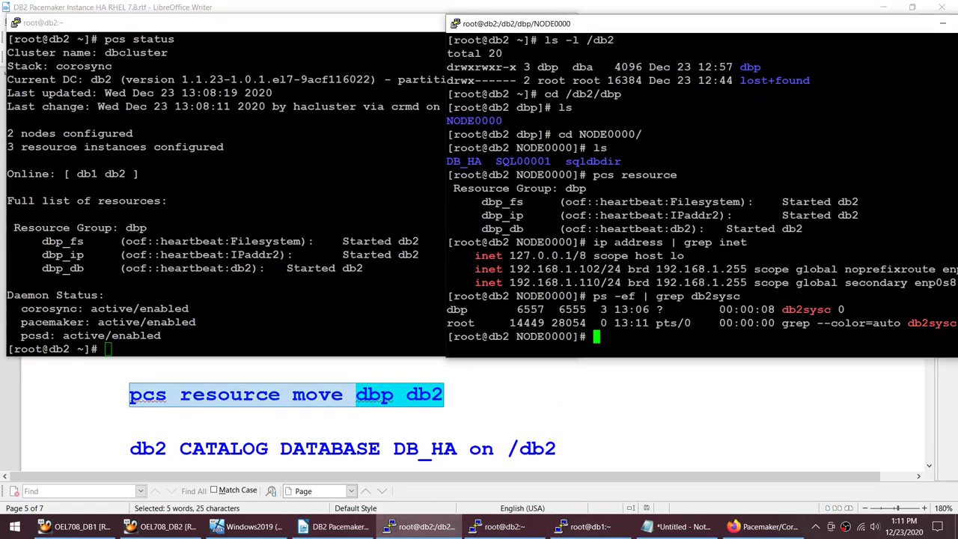
pyautogui.press('shift+Insert')
pyautogui.press('BackSpace')
pyautogui.write('1')
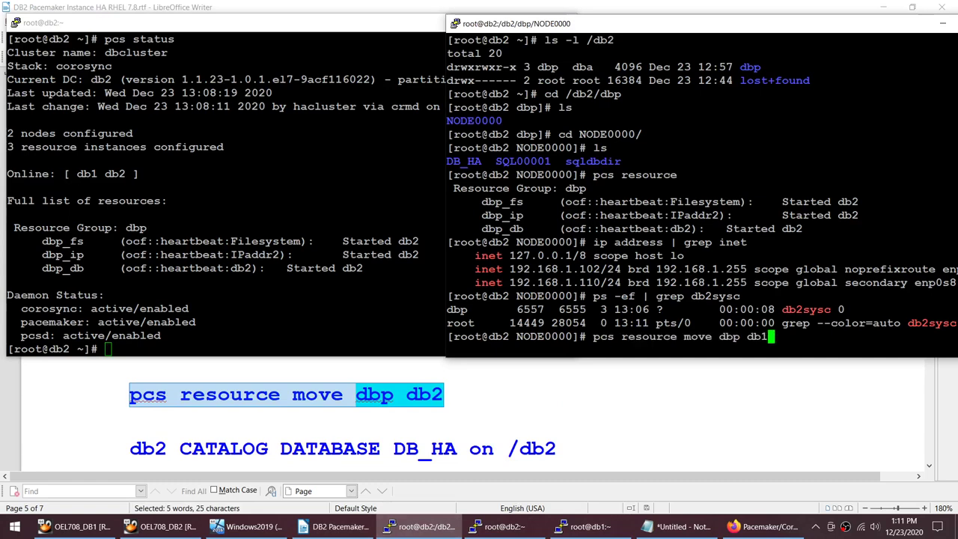
pyautogui.press('Return')
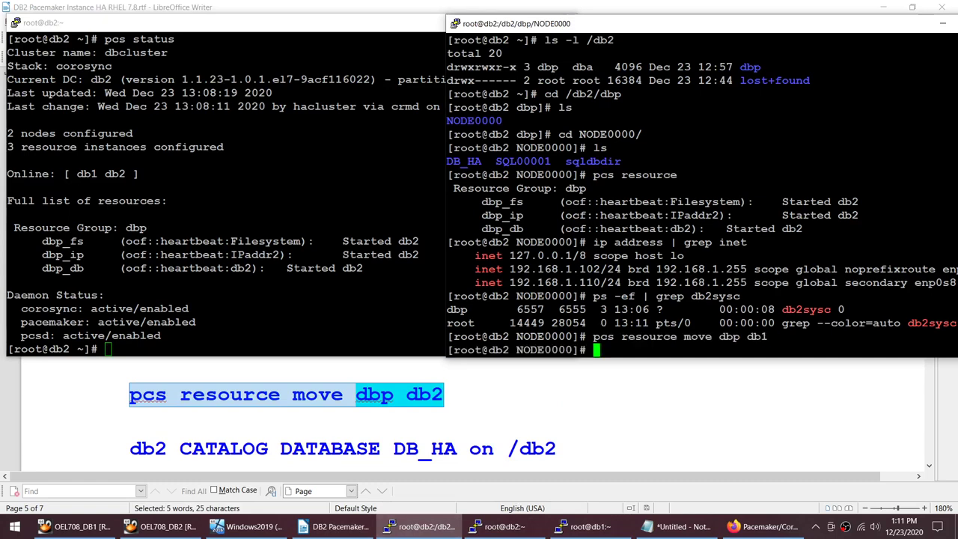
# Step: Rerun pcs status until dbp_fs and dbp_ip are started on db1 and dbp_db is starting
pyautogui.hotkey('alt', 'Tab')
pyautogui.press('Up')
pyautogui.press('Return')
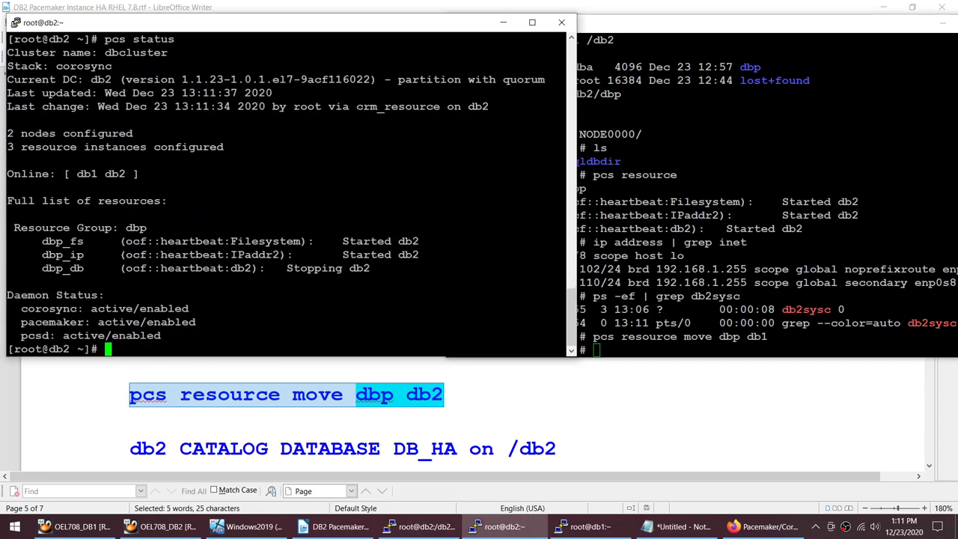
pyautogui.press('Up')
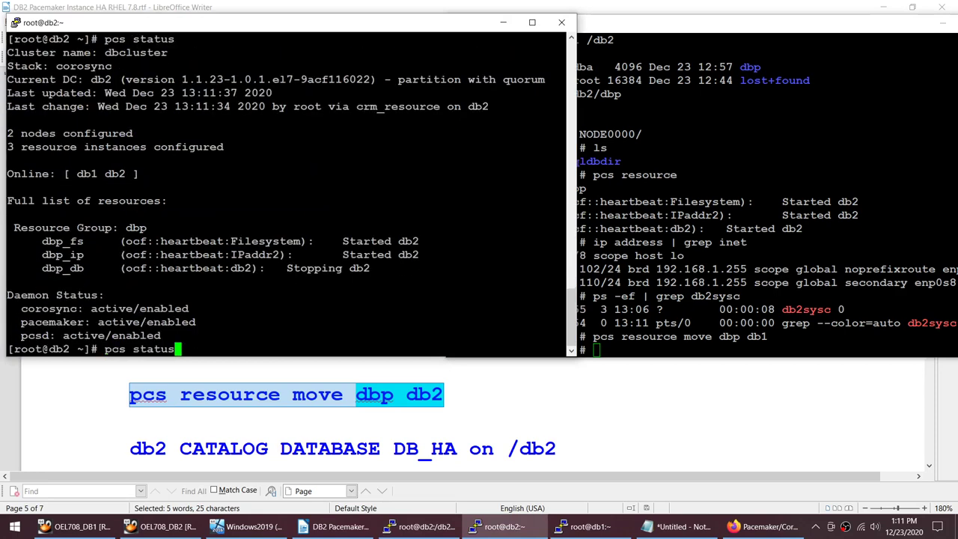
pyautogui.press('Return')
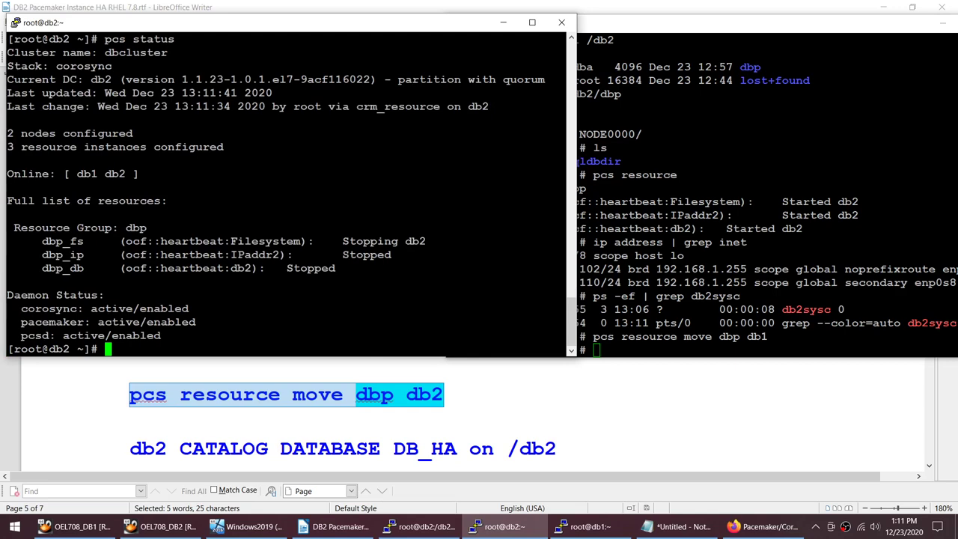
pyautogui.press('Up')
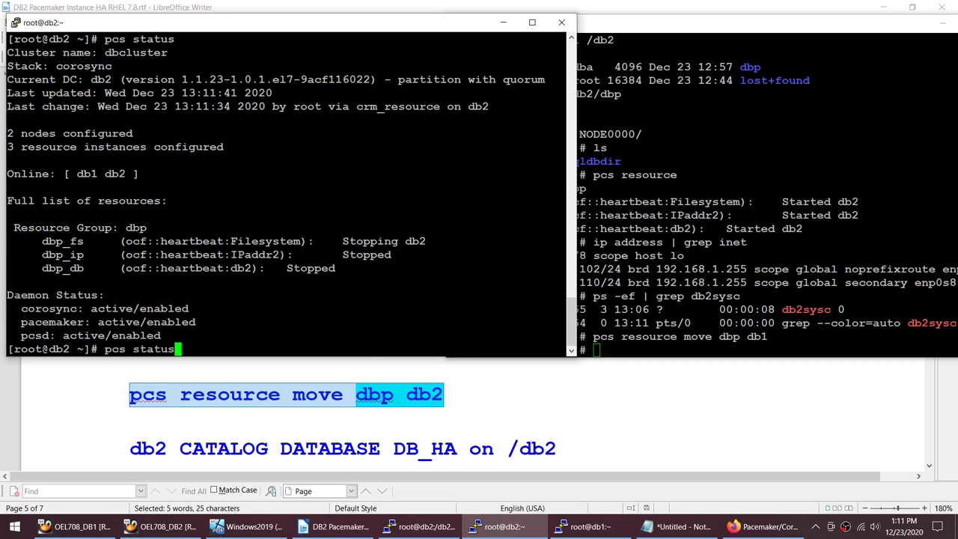
pyautogui.press('Return')
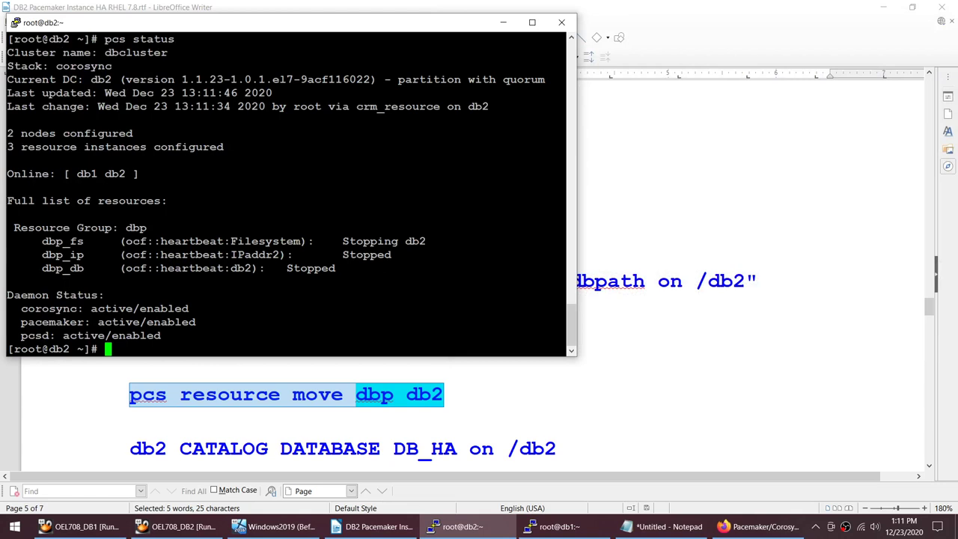
pyautogui.press('Up')
pyautogui.press('Return')
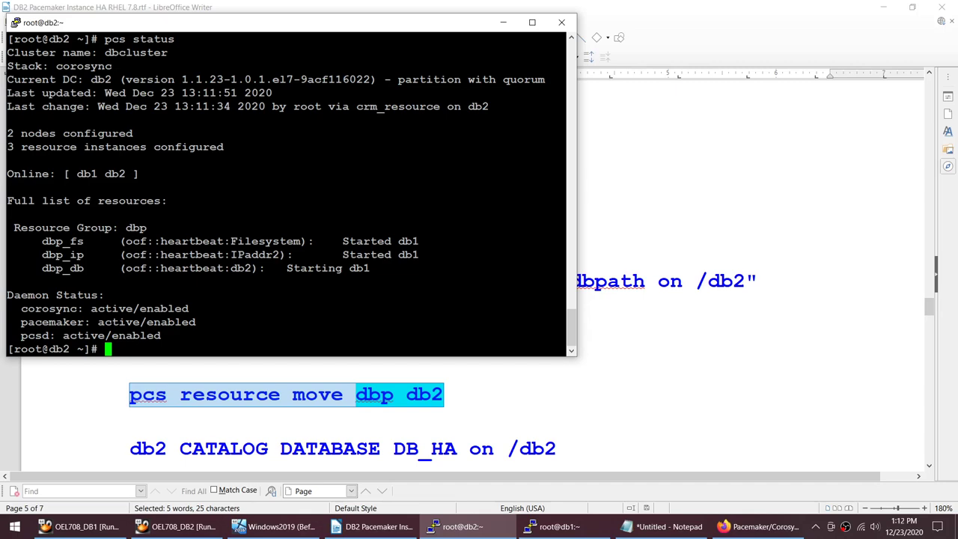
# Step: List /db2 on db1 with ls -l /db2 to confirm it holds dbp
pyautogui.click(558, 526)
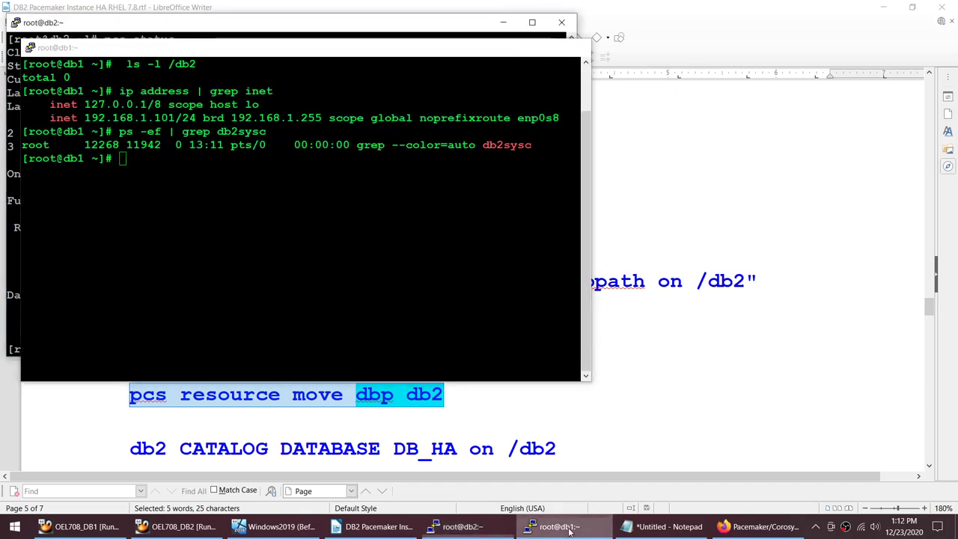
pyautogui.click(569, 526)
pyautogui.click(609, 389)
pyautogui.scroll(-15, 600, 389)
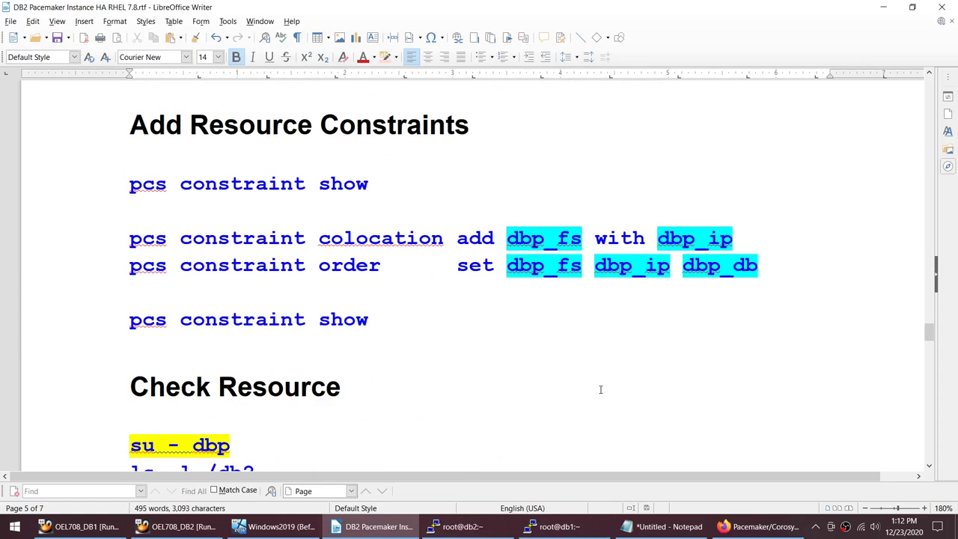
pyautogui.moveTo(122, 305); pyautogui.dragTo(271, 315)
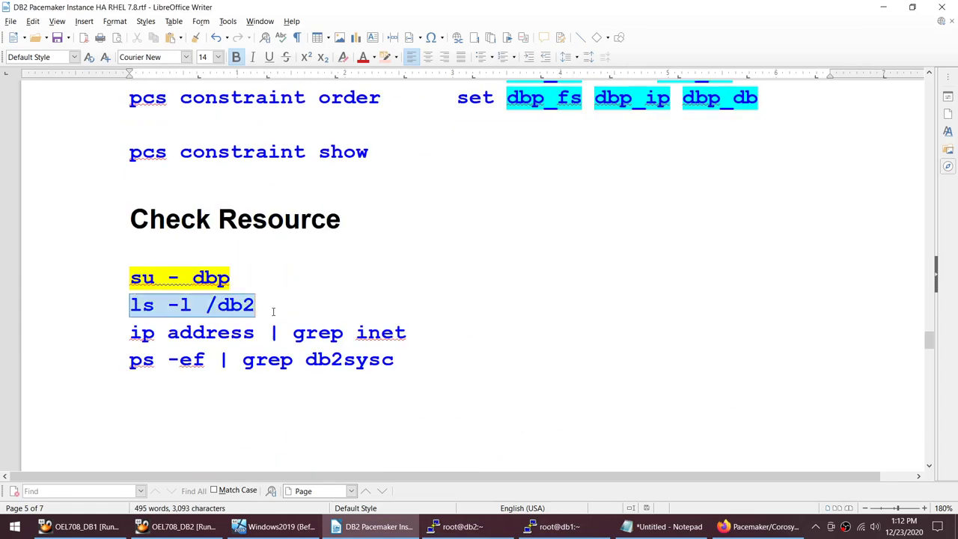
pyautogui.click(557, 526)
pyautogui.write('ls -l /db2')
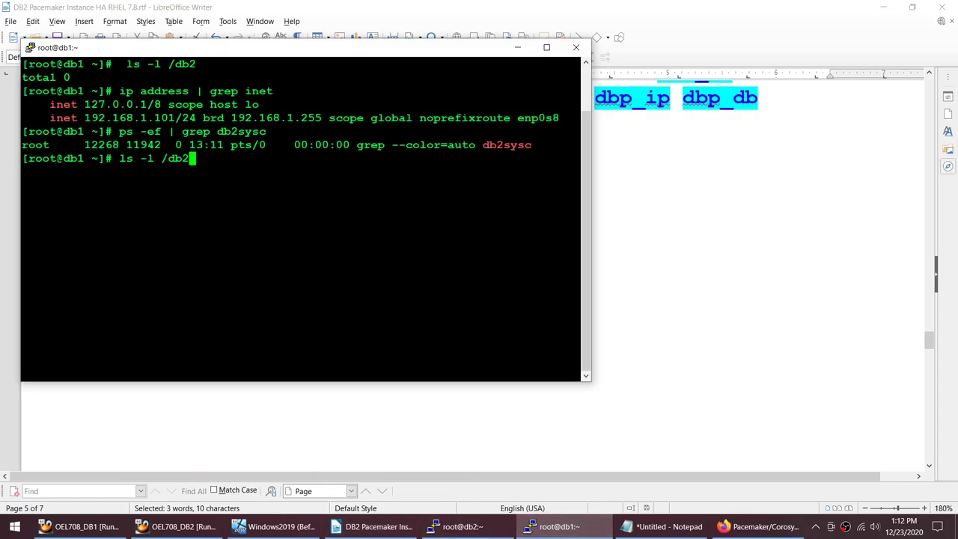
pyautogui.press('Return')
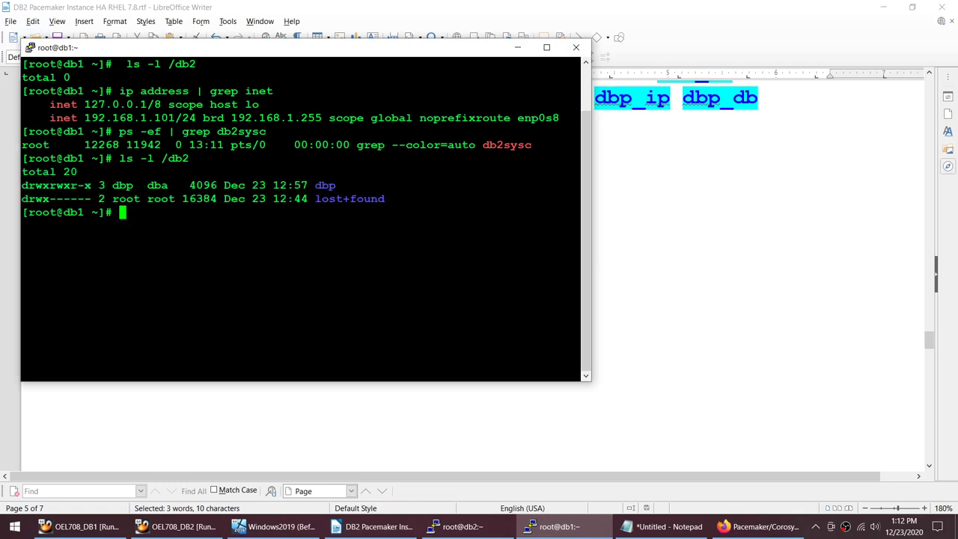
# Step: Rerun ps -ef | grep db2sysc to confirm db2sysc is running on db1
pyautogui.moveTo(22, 64); pyautogui.dragTo(138, 91)
pyautogui.moveTo(22, 145); pyautogui.dragTo(385, 198)
pyautogui.click(299, 262)
pyautogui.moveTo(112, 131); pyautogui.dragTo(576, 133)
pyautogui.rightClick(576, 132)
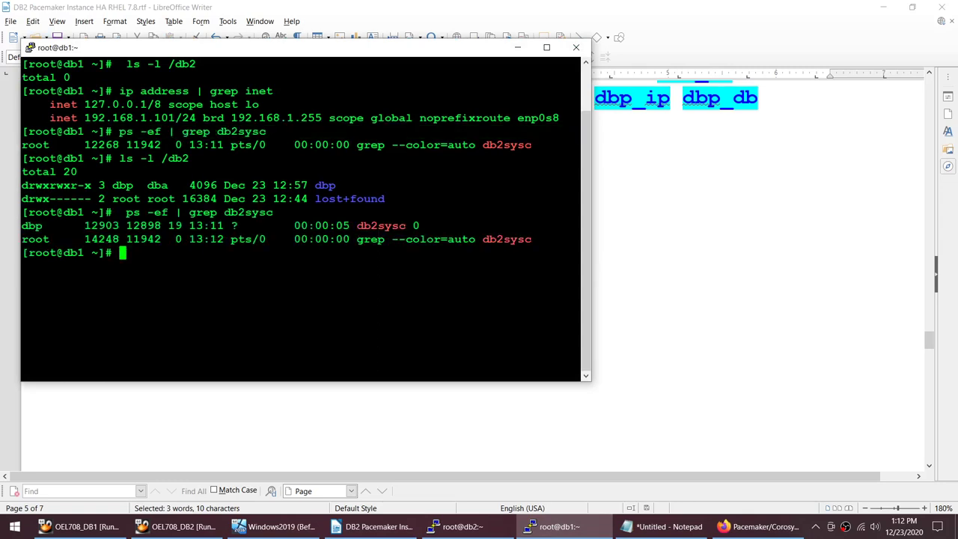
# Step: Confirm 192.168.1.110 is assigned via ip address | grep inet, then su - dbp
pyautogui.moveTo(113, 90); pyautogui.dragTo(580, 91)
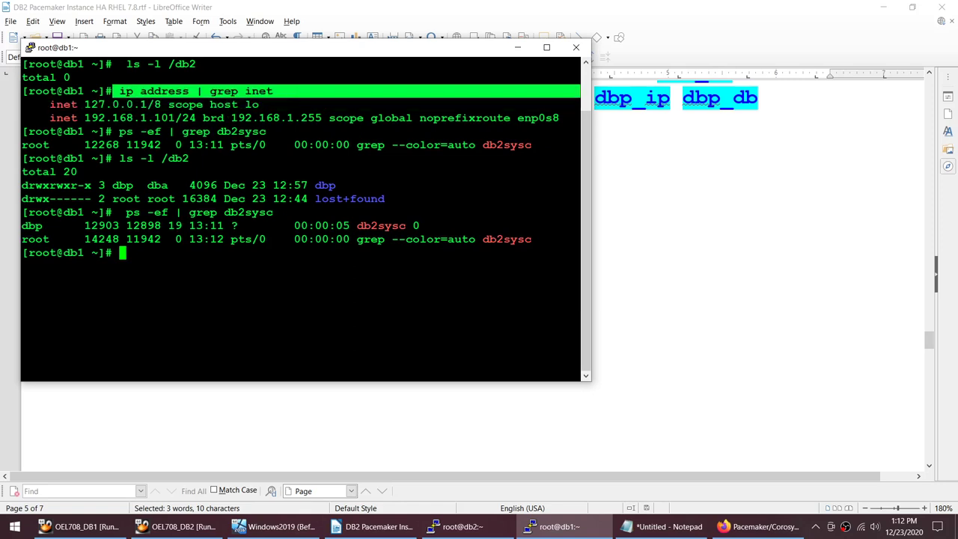
pyautogui.rightClick(580, 91)
pyautogui.moveTo(90, 117); pyautogui.dragTo(175, 118)
pyautogui.moveTo(85, 292); pyautogui.dragTo(175, 293)
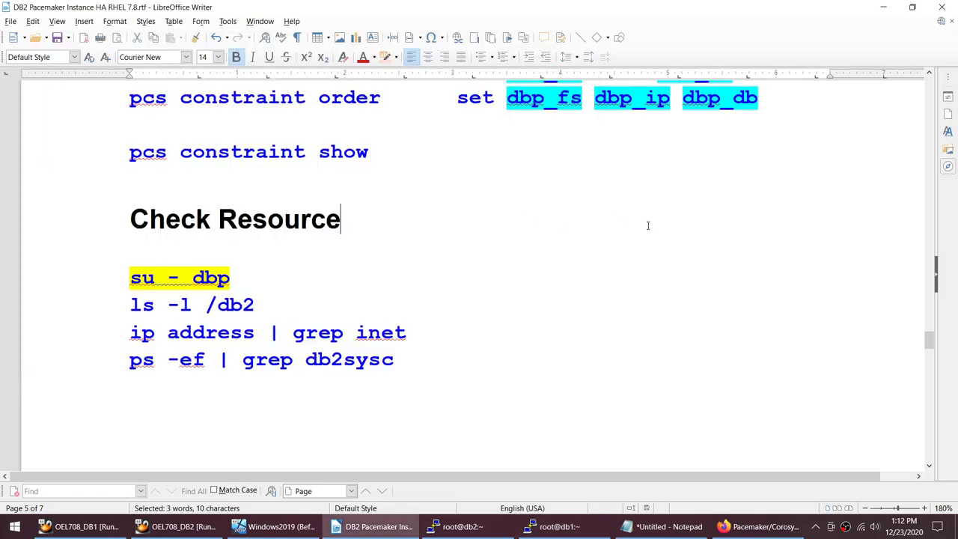
pyautogui.click(648, 223)
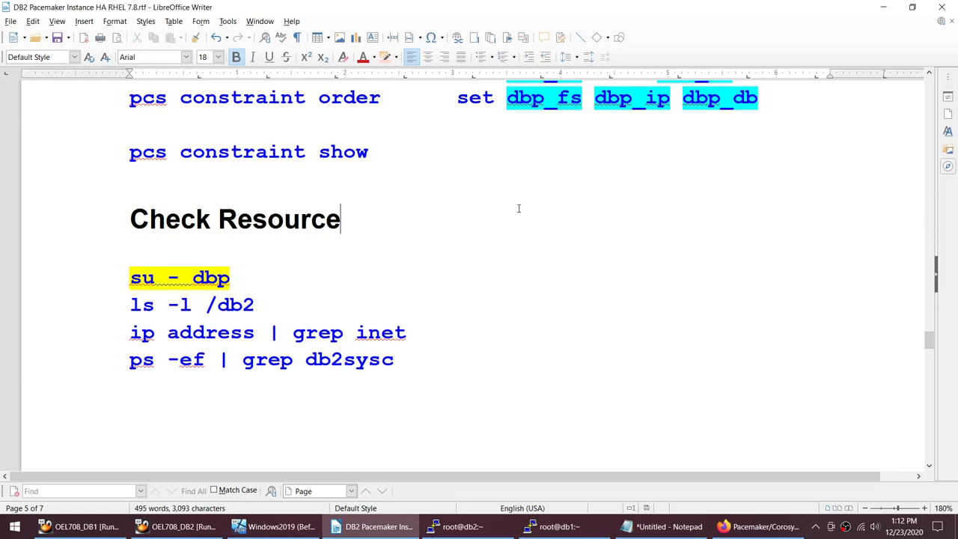
pyautogui.click(458, 526)
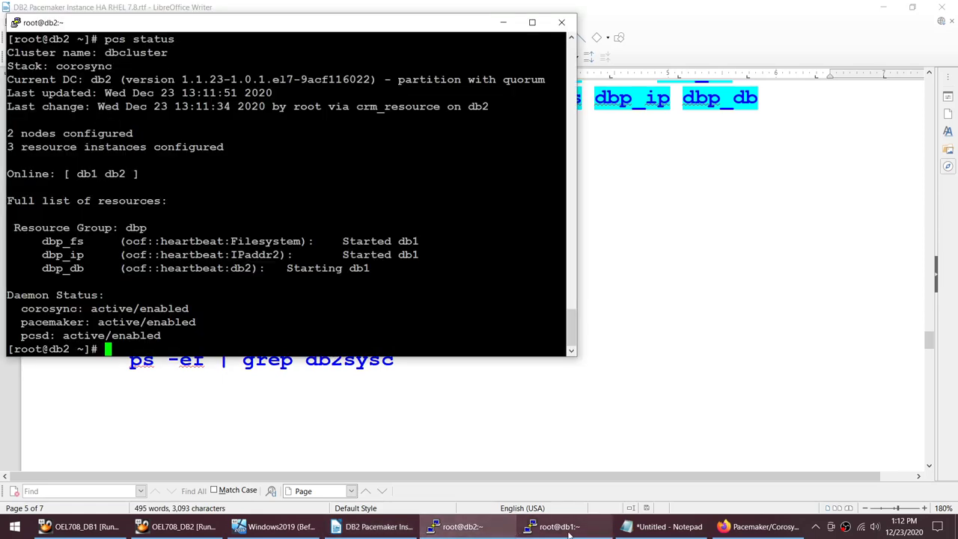
pyautogui.click(554, 526)
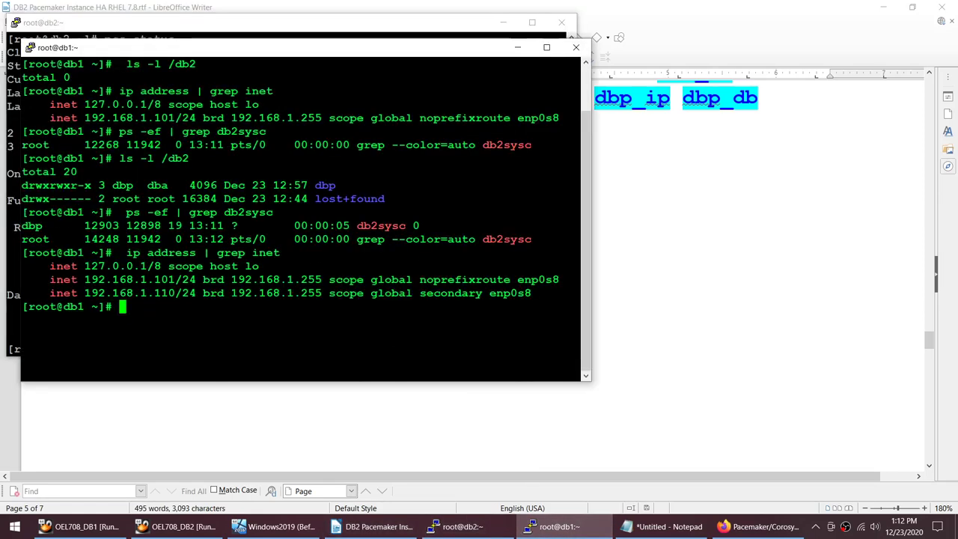
pyautogui.moveTo(84, 293); pyautogui.dragTo(175, 293)
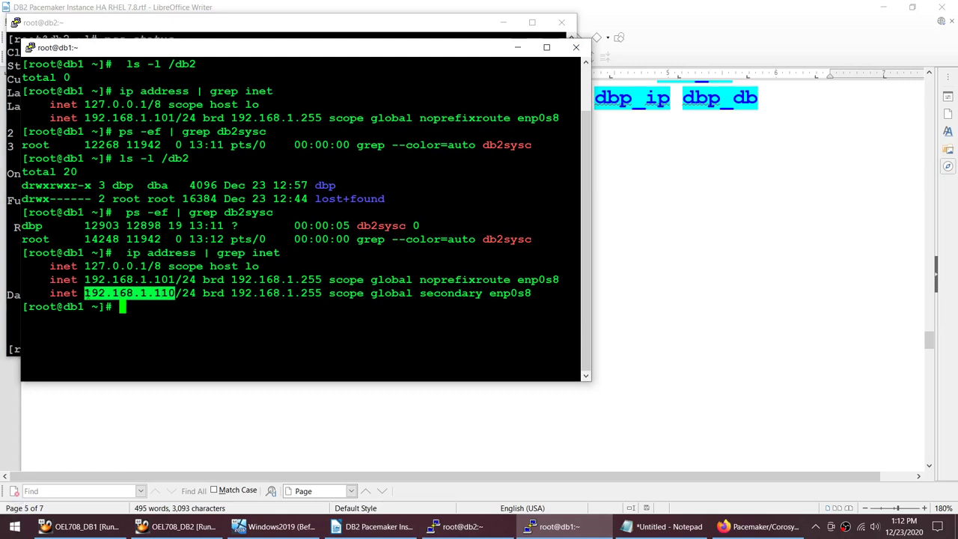
pyautogui.moveTo(78, 292); pyautogui.dragTo(175, 293)
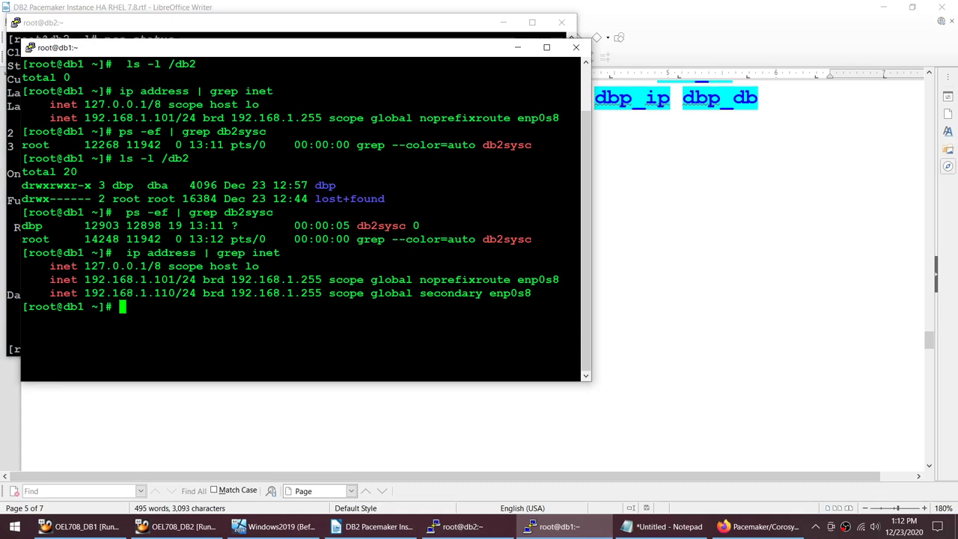
pyautogui.write('su - dbp')
pyautogui.press('Return')
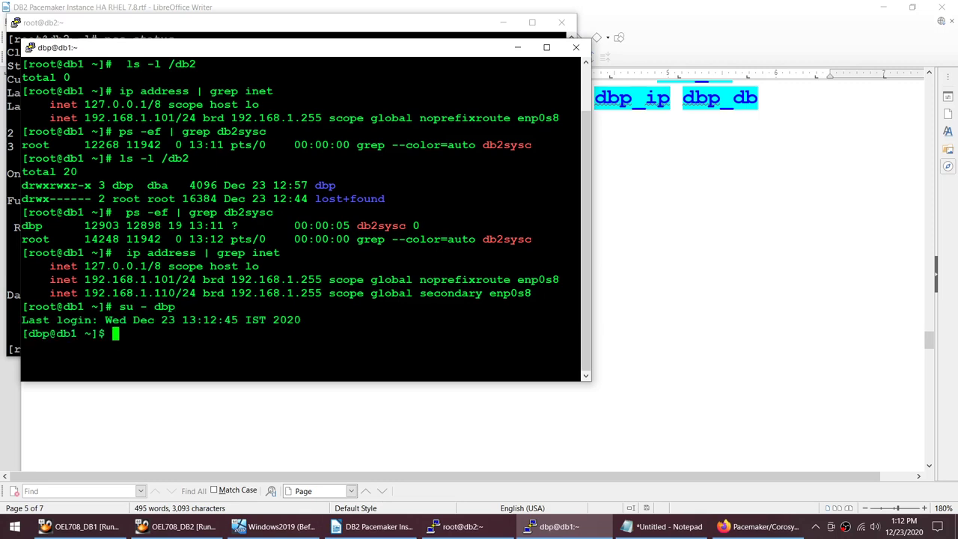
# Step: As dbp on db1, check sudo pcs resource and db2 LIST ACTIVE DATABASES showing DB_HA
pyautogui.write('clear')
pyautogui.press('Return')
pyautogui.write('p')
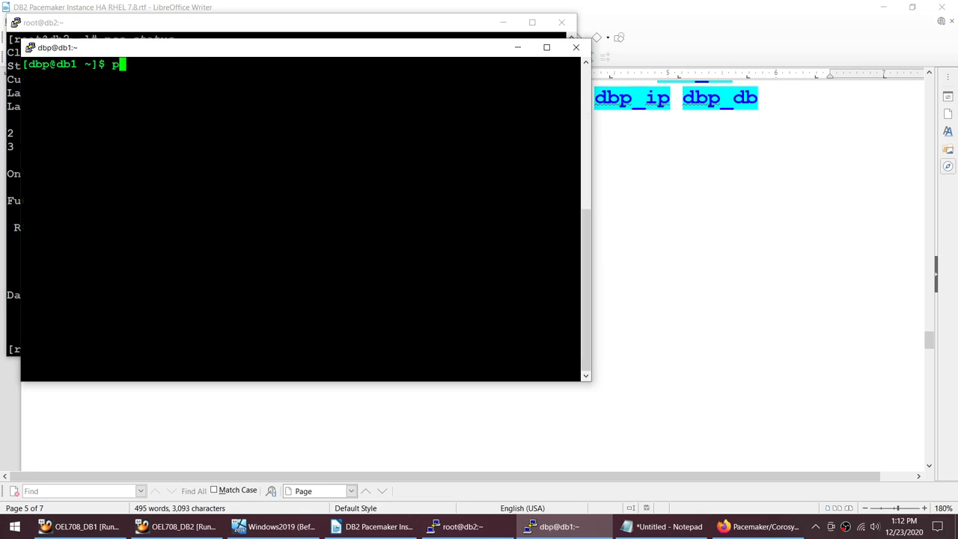
pyautogui.write('w')
pyautogui.press('BackSpace')
pyautogui.press('BackSpace')
pyautogui.write('sudo pcs reso')
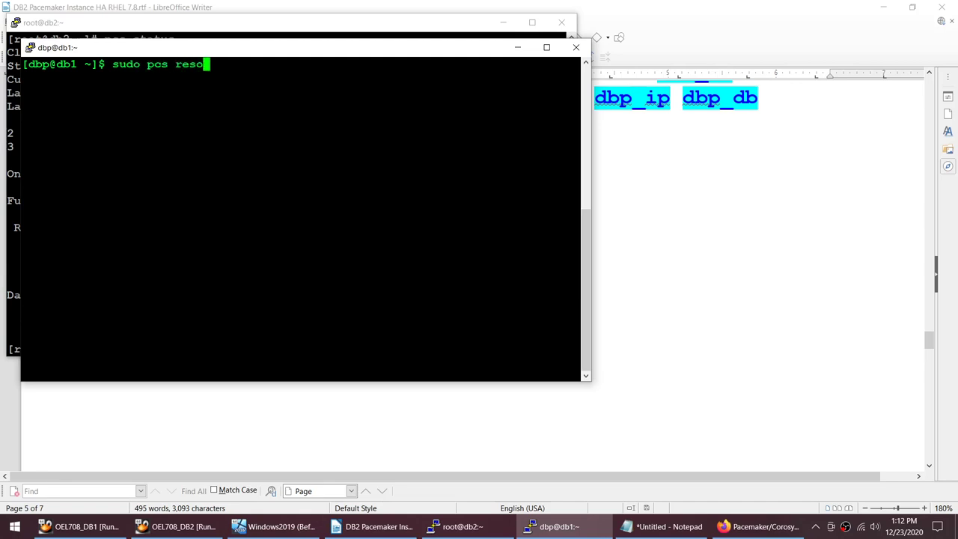
pyautogui.write('urce')
pyautogui.press('Return')
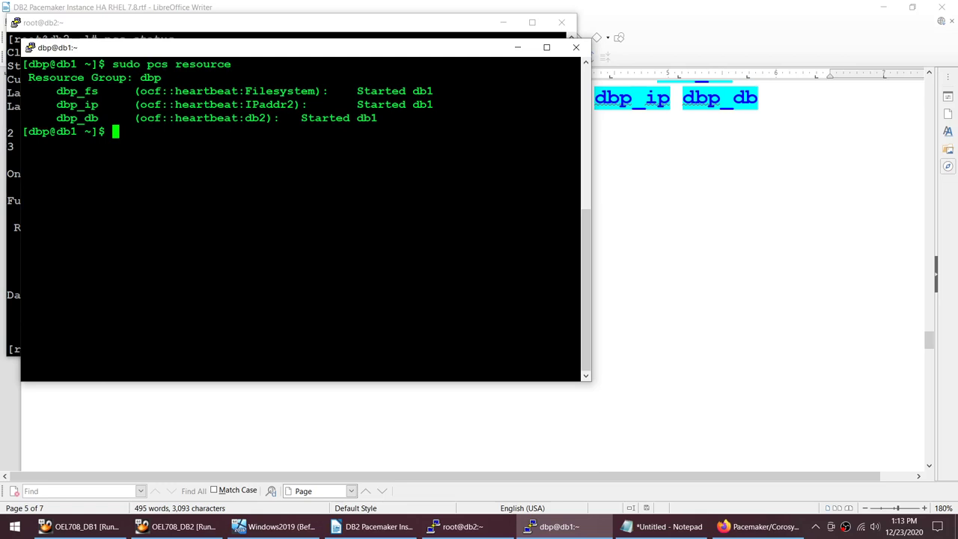
pyautogui.write('db2 LIST ACTIVE DATABASES')
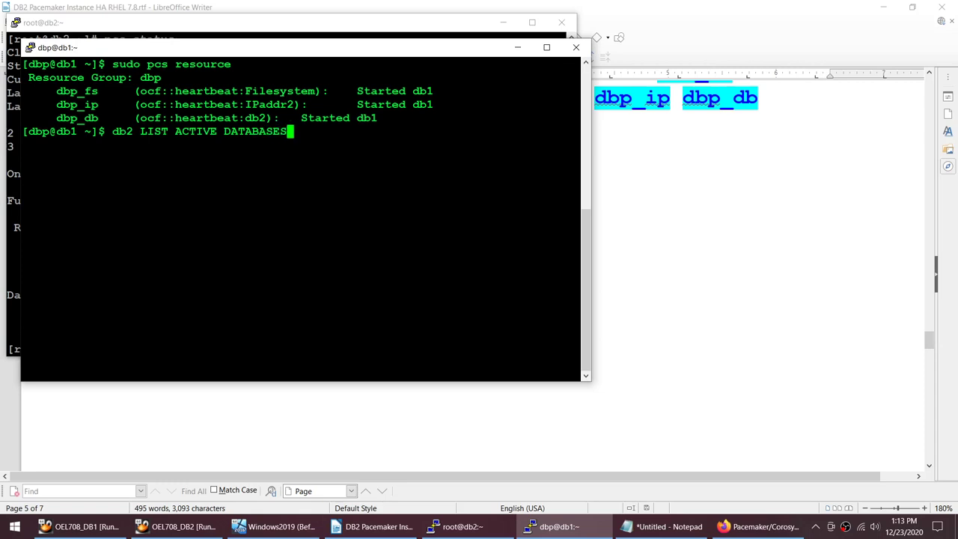
pyautogui.press('Return')
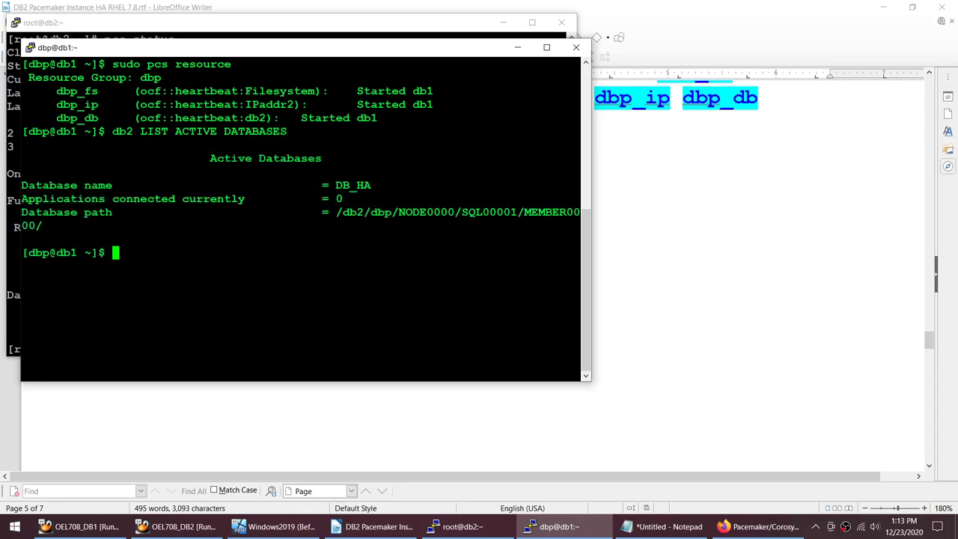
# Step: Confirm with ps -ef | grep db2sysc that no db2sysc process remains on db2
pyautogui.click(460, 526)
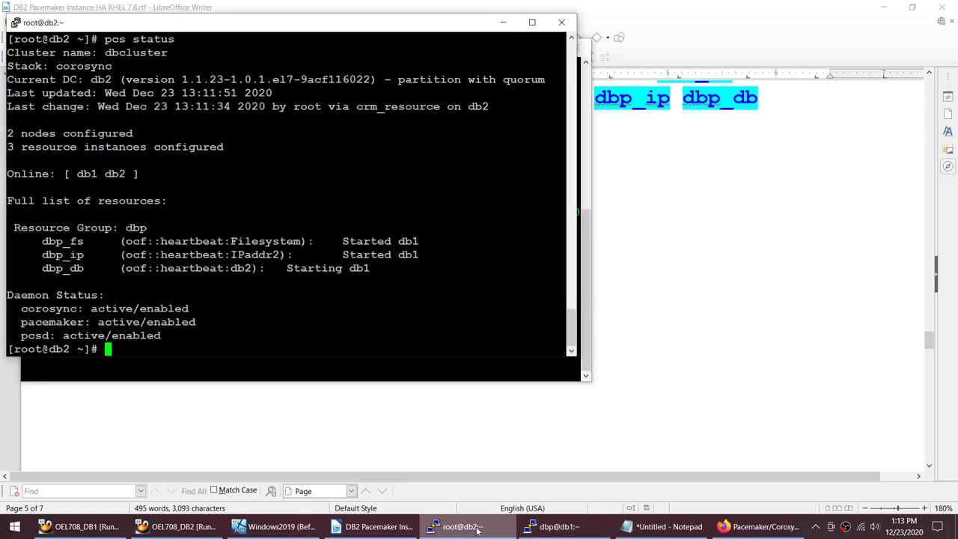
pyautogui.write('ps -e')
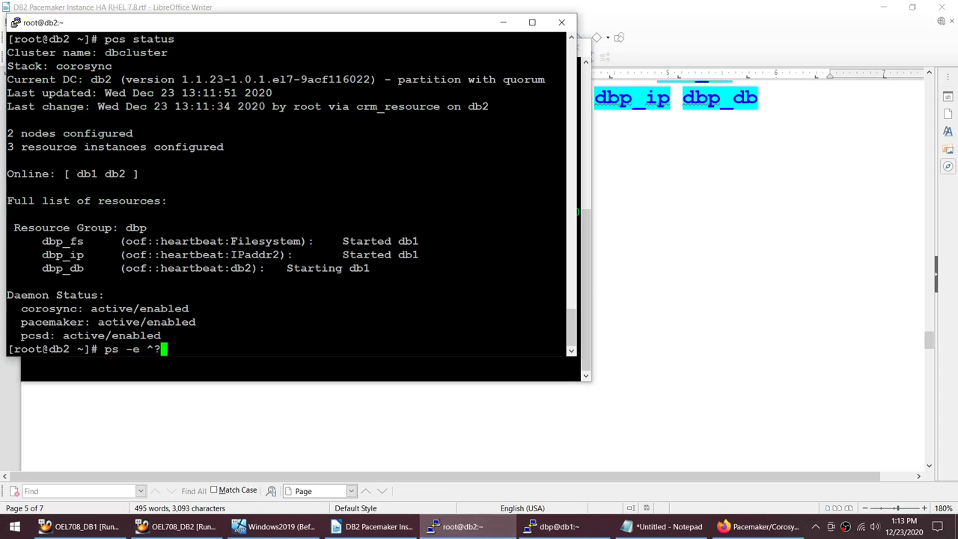
pyautogui.press('BackSpace')
pyautogui.write('f | ')
pyautogui.write('grep db2')
pyautogui.write('sysc')
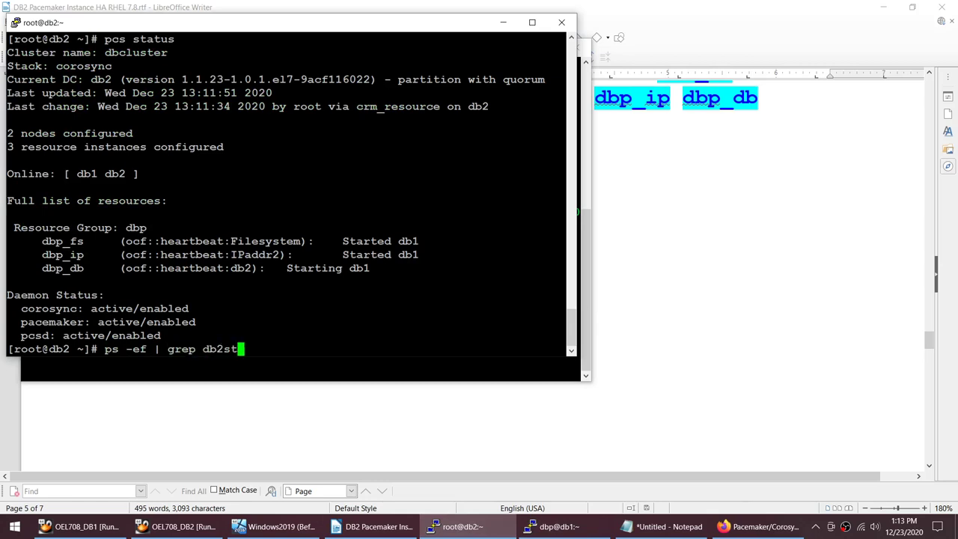
pyautogui.press('BackSpace')
pyautogui.press('BackSpace')
pyautogui.press('BackSpace')
pyautogui.press('BackSpace')
pyautogui.write('sysc')
pyautogui.press('Return')
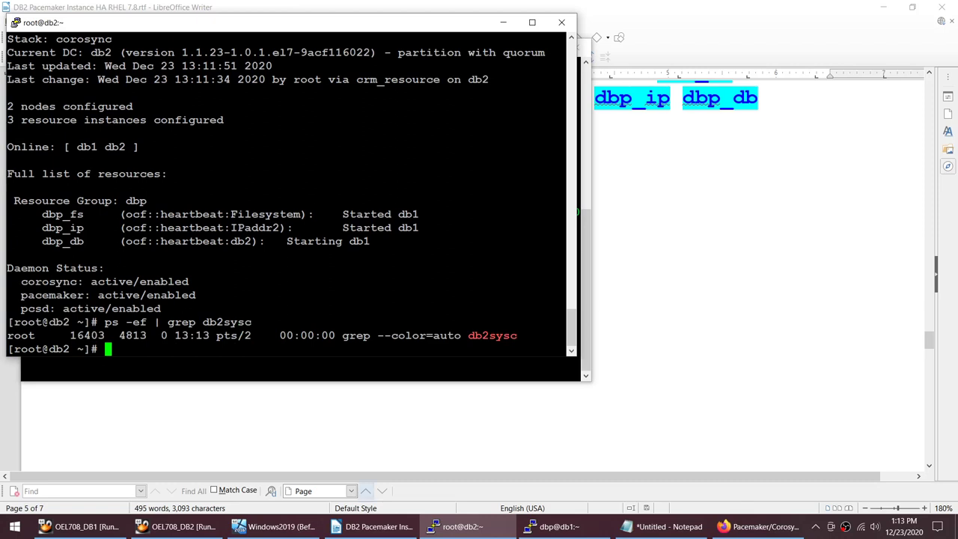
pyautogui.click(553, 526)
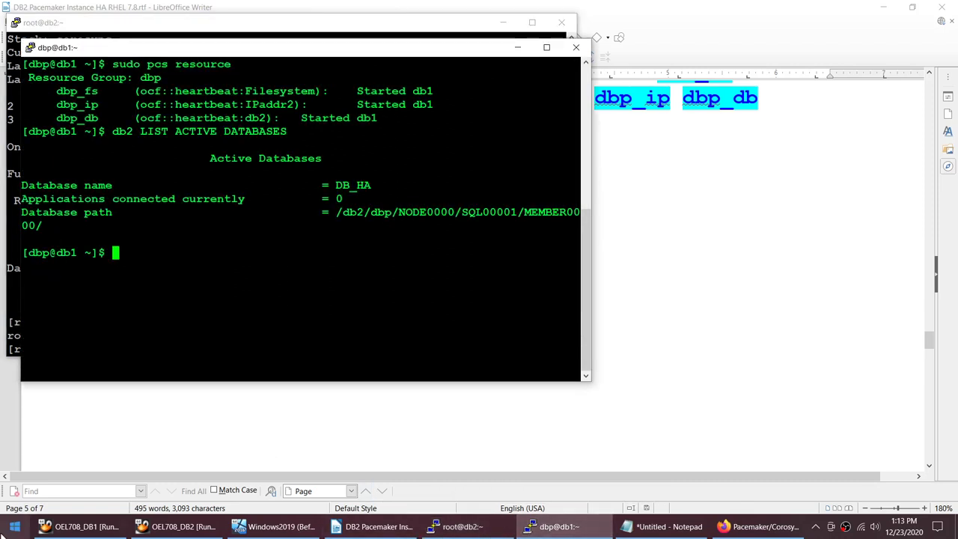
pyautogui.click(9, 532)
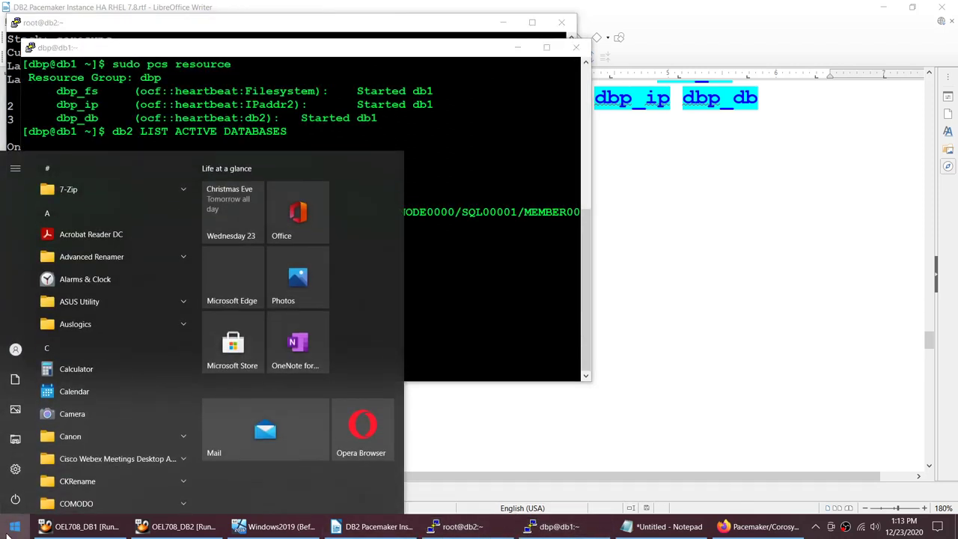
# Step: Launch the DB2 Command Window as administrator from the Start search
pyautogui.write('cmd')
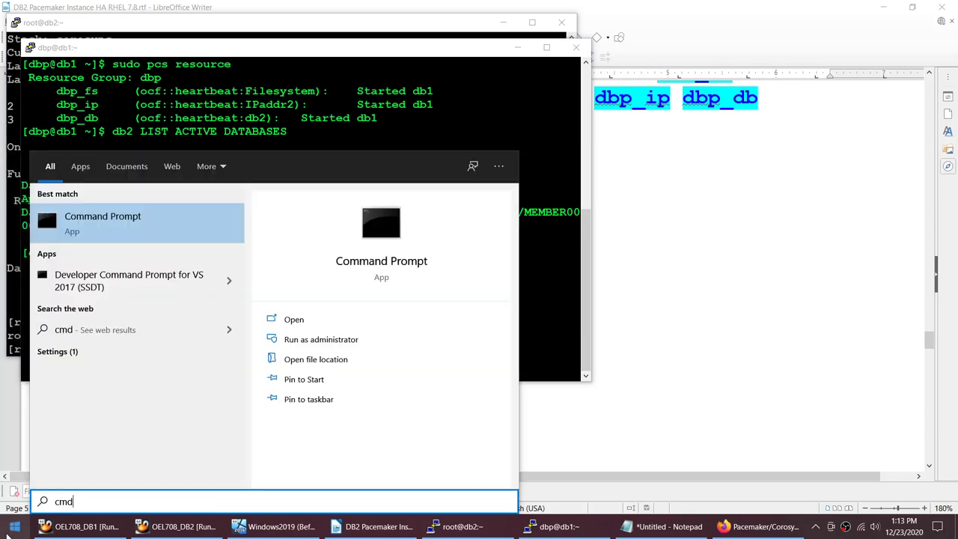
pyautogui.press('BackSpace')
pyautogui.press('BackSpace')
pyautogui.press('BackSpace')
pyautogui.write('d2')
pyautogui.press('BackSpace')
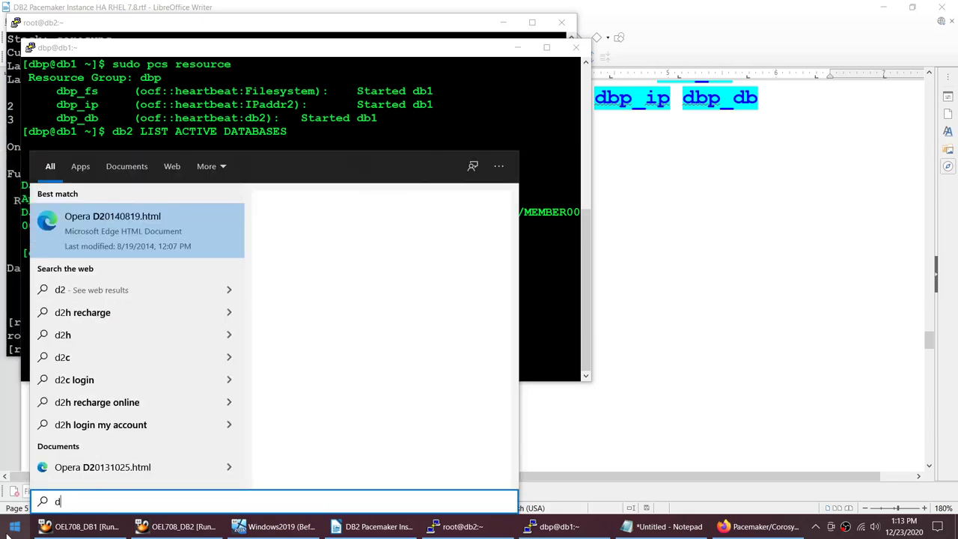
pyautogui.write('b')
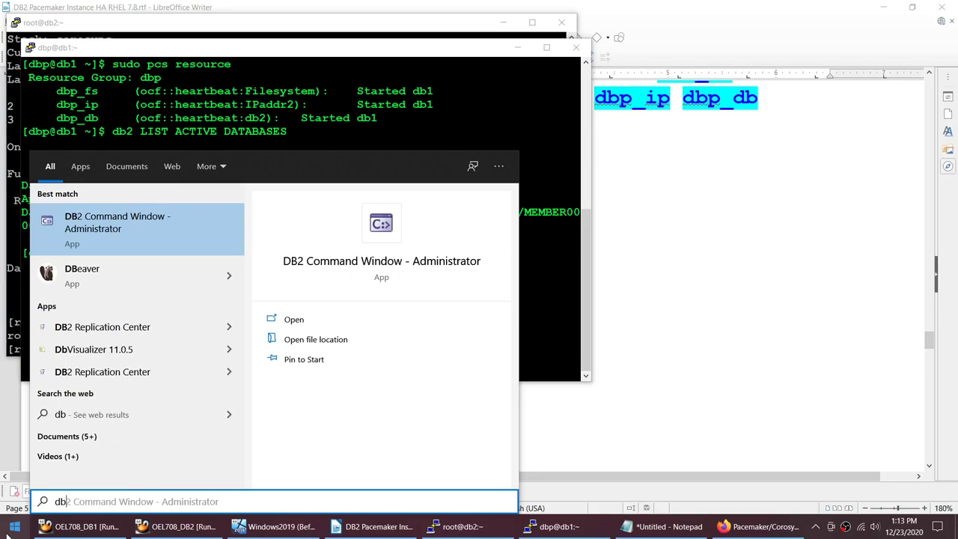
pyautogui.press('Return')
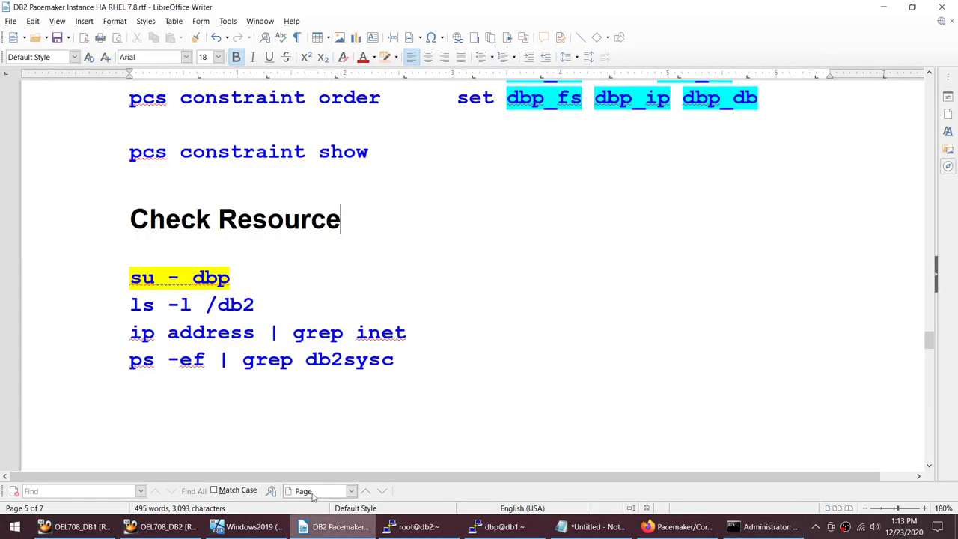
# Step: Copy the three VIP Testing commands from the notes and run them in the DB2 console
pyautogui.scroll(-10, 295, 295)
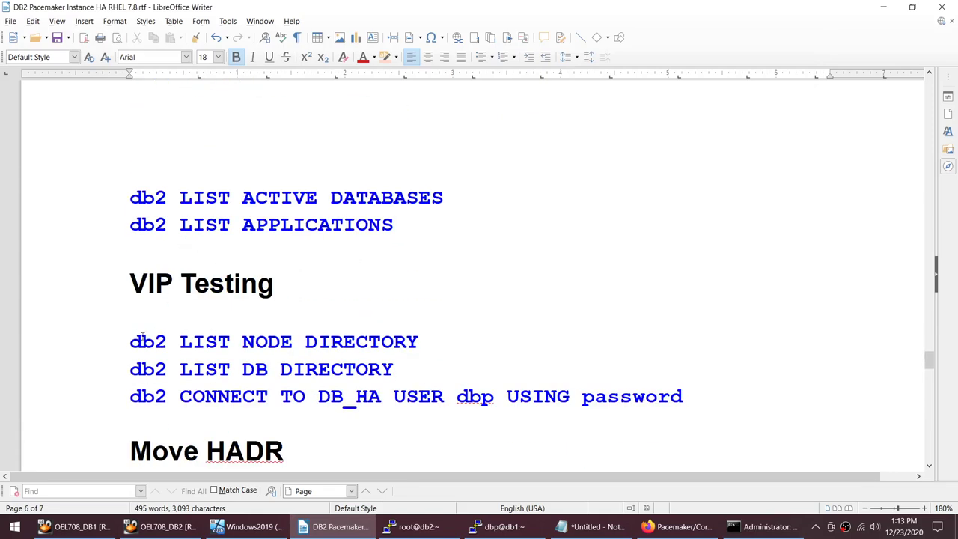
pyautogui.moveTo(129, 342); pyautogui.dragTo(457, 389)
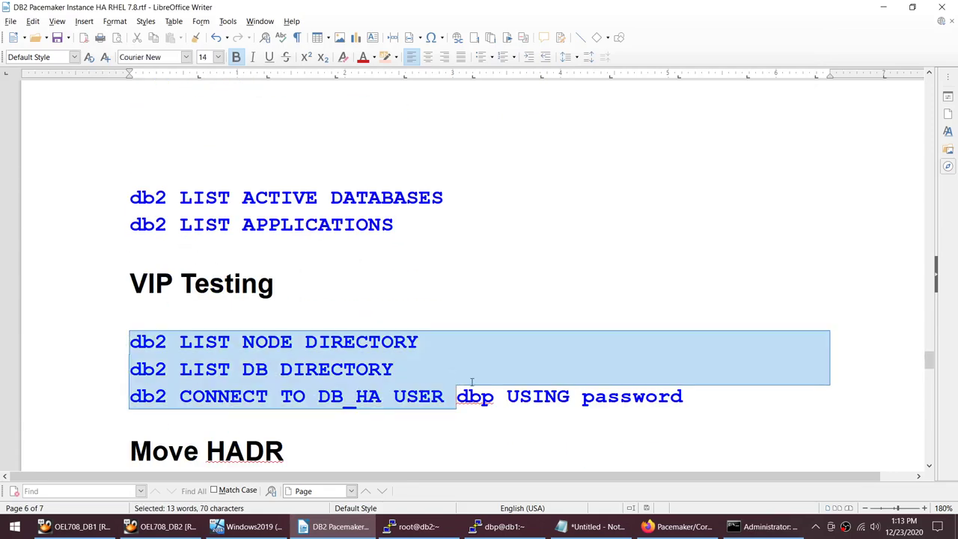
pyautogui.click(663, 407)
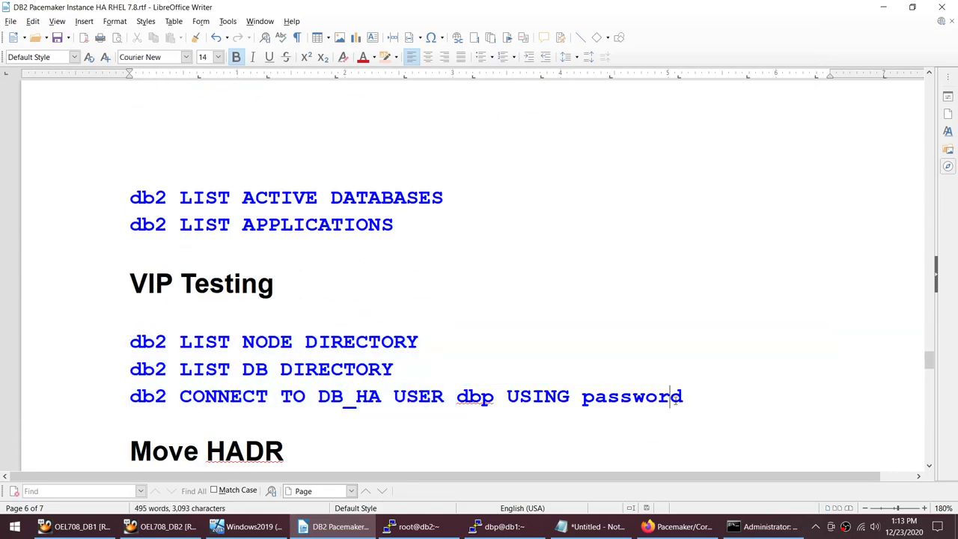
pyautogui.moveTo(682, 396); pyautogui.dragTo(130, 341)
pyautogui.hotkey('ctrl', 'c')
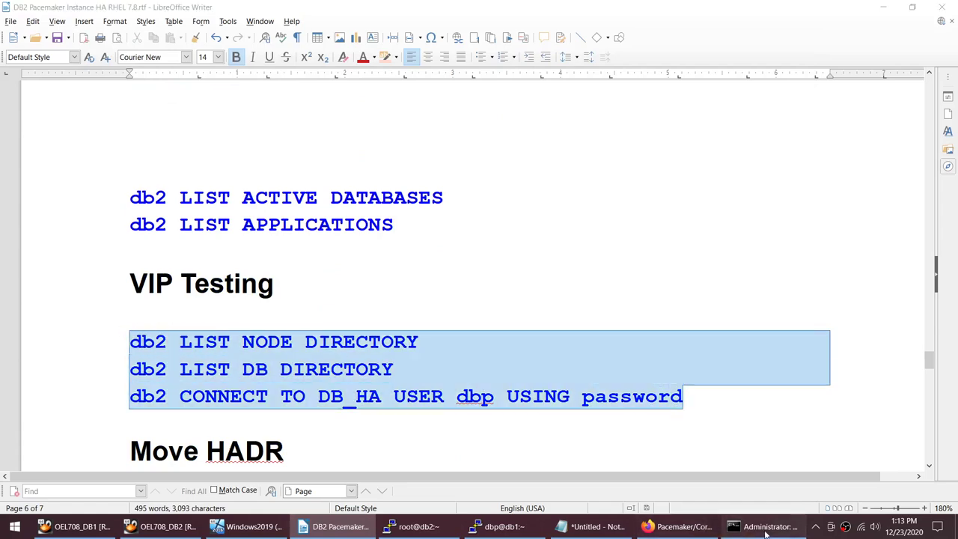
pyautogui.click(763, 526)
pyautogui.rightClick(507, 232)
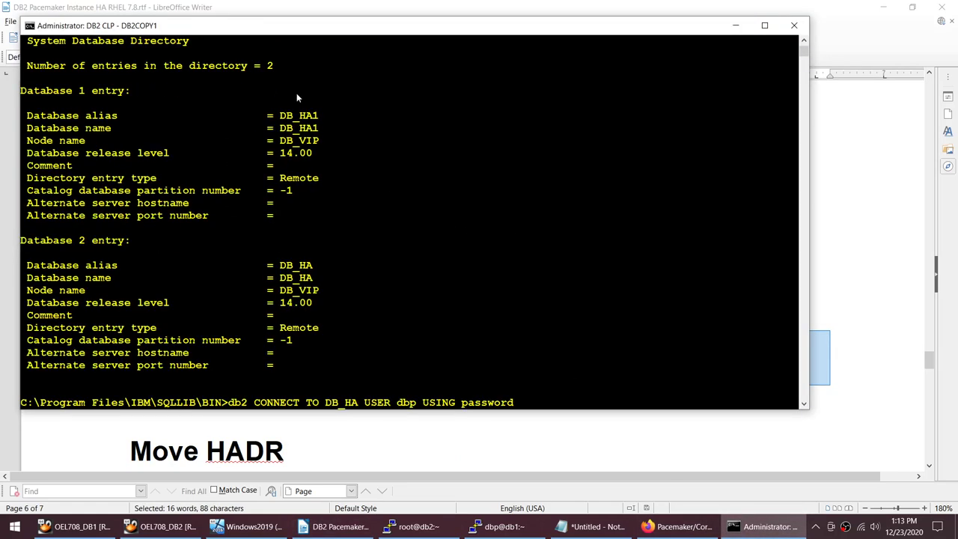
# Step: Verify the DB_VIP node catalog entry points to hostname 192.168.1.110
pyautogui.scroll(6, 316, 169)
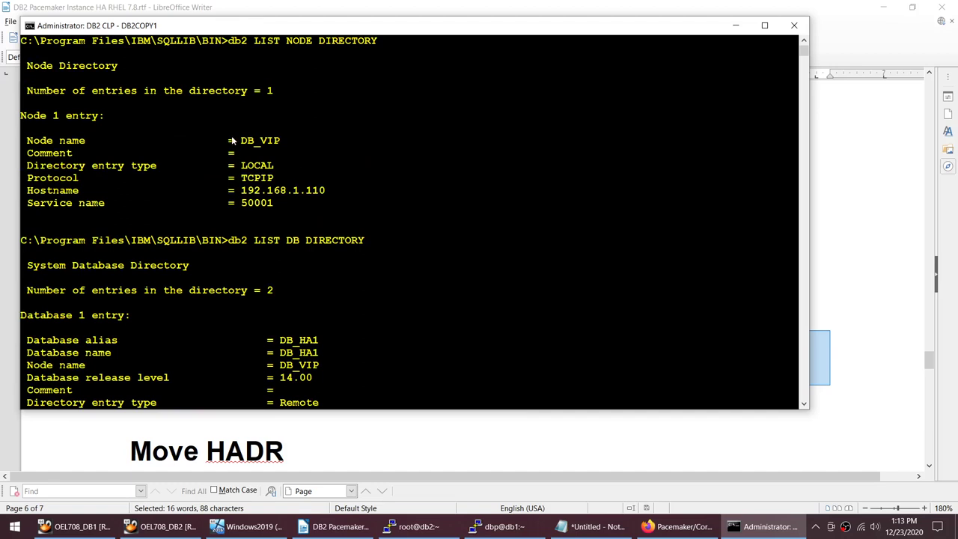
pyautogui.moveTo(232, 140); pyautogui.dragTo(321, 193)
pyautogui.click(243, 193)
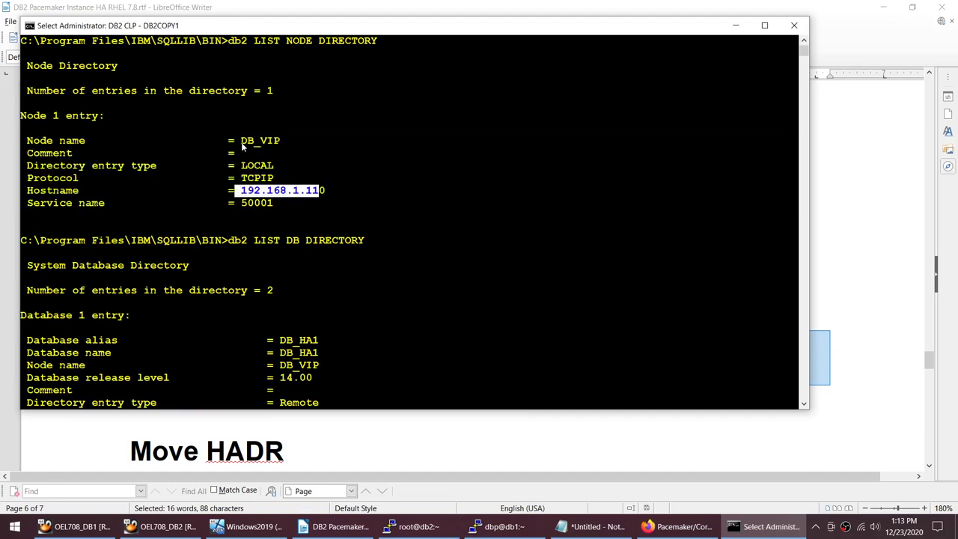
pyautogui.moveTo(240, 144); pyautogui.dragTo(281, 144)
pyautogui.moveTo(237, 193); pyautogui.dragTo(330, 191)
pyautogui.press('Escape')
# Step: Run the connect to DB_HA through the DB_VIP node
pyautogui.hotkey('ctrl', 'v')
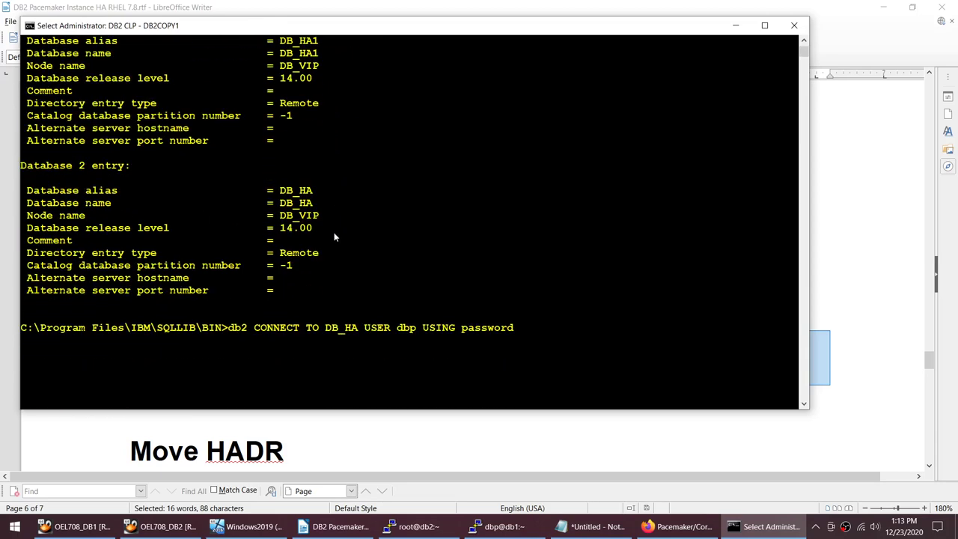
pyautogui.moveTo(279, 213); pyautogui.dragTo(319, 218)
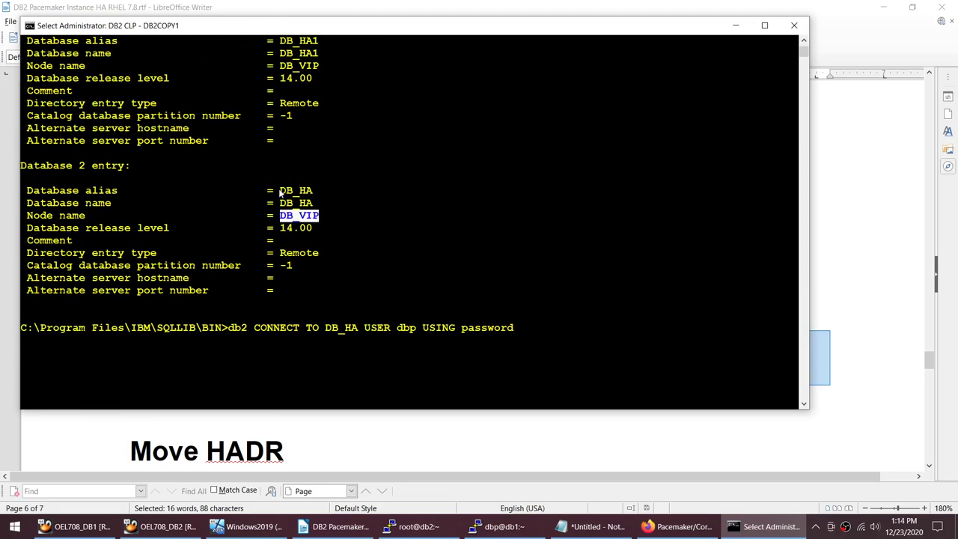
pyautogui.moveTo(281, 192); pyautogui.dragTo(313, 193)
pyautogui.moveTo(305, 341); pyautogui.dragTo(452, 341)
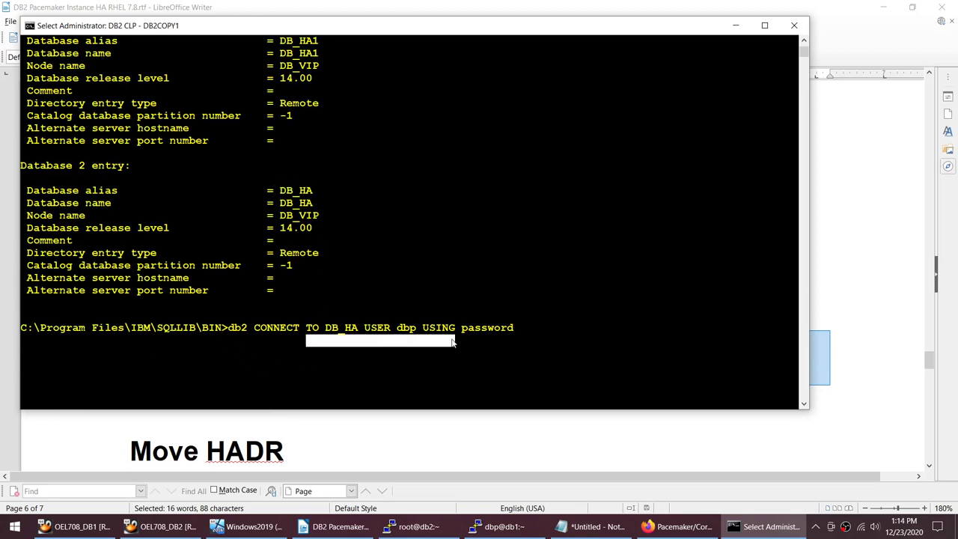
pyautogui.rightClick(452, 340)
pyautogui.scroll(-2, 571, 294)
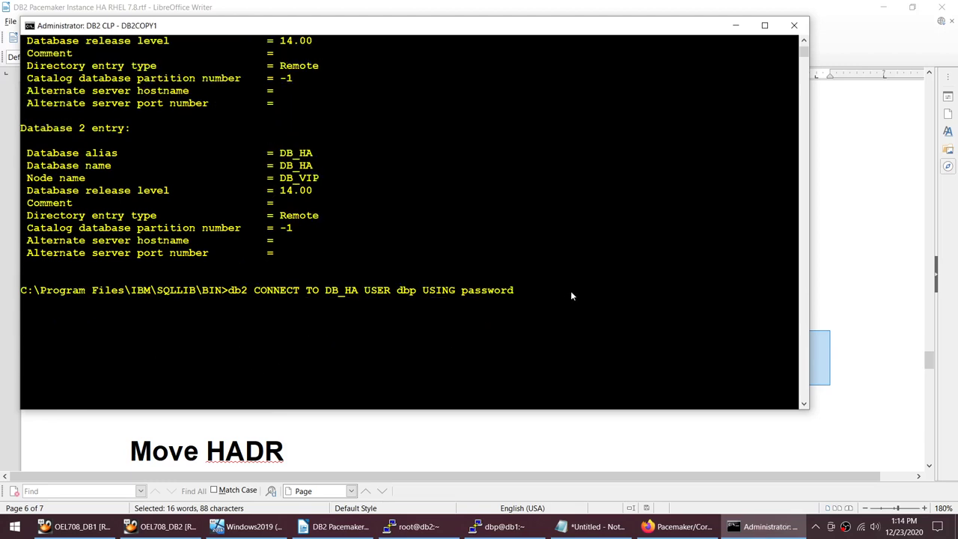
pyautogui.press('Return')
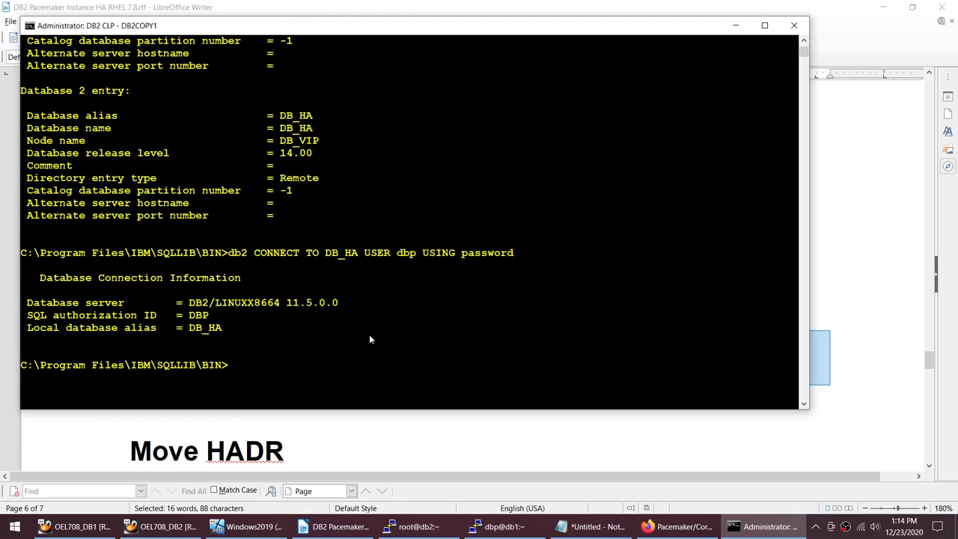
pyautogui.click(494, 527)
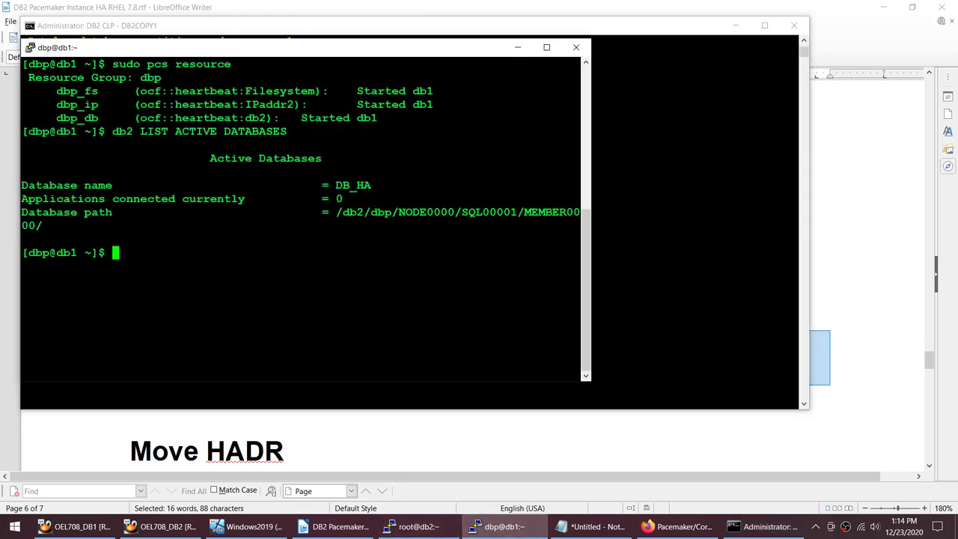
# Step: List active databases (DB_HA connections 0 → 1) and list applications showing db2bp.exe from 192.168.1.234
pyautogui.write('db2 LIST ACTIVE DATABASES')
pyautogui.press('Return')
pyautogui.moveTo(330, 212); pyautogui.dragTo(365, 212)
pyautogui.moveTo(330, 319); pyautogui.dragTo(581, 320)
pyautogui.moveTo(330, 198); pyautogui.dragTo(353, 197)
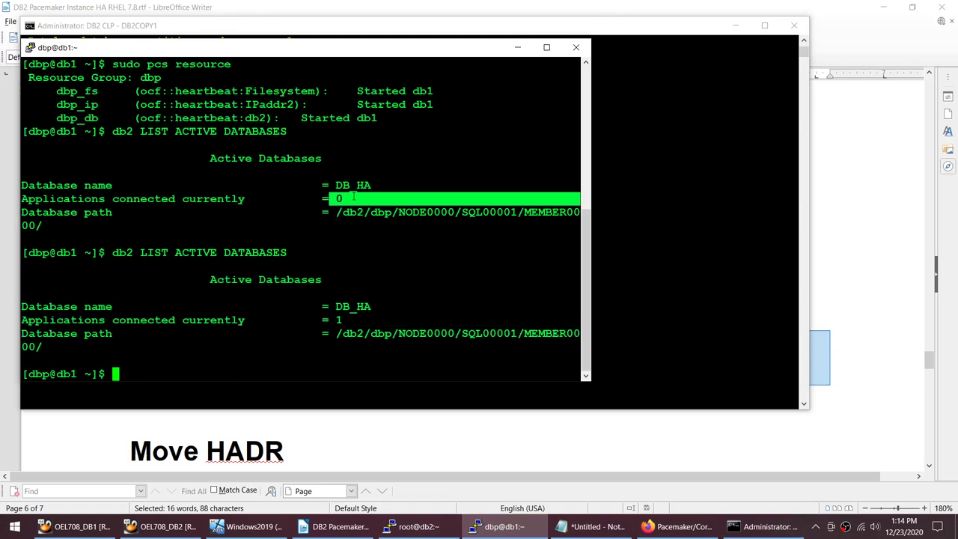
pyautogui.moveTo(335, 320); pyautogui.dragTo(370, 318)
pyautogui.write('db2 ')
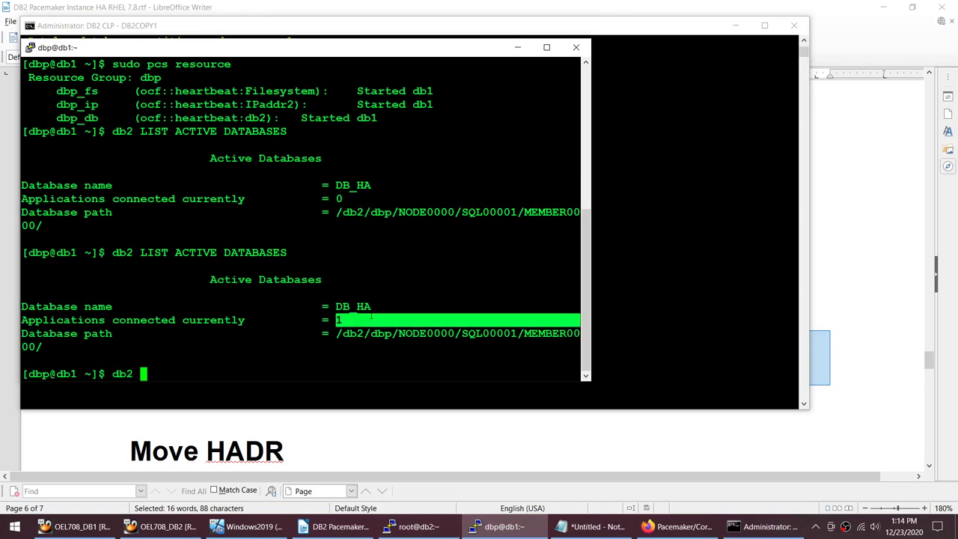
pyautogui.write('LIST APPL')
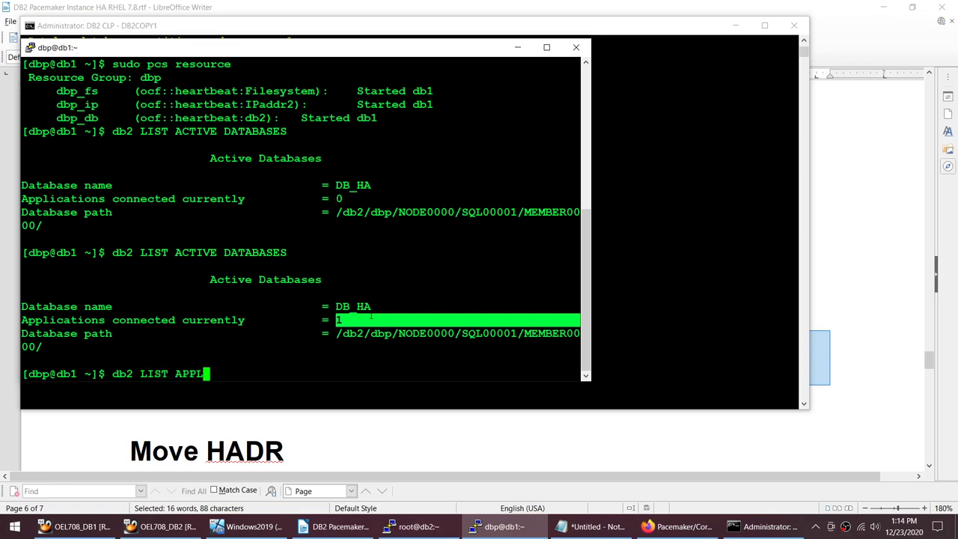
pyautogui.write('ICATIONS')
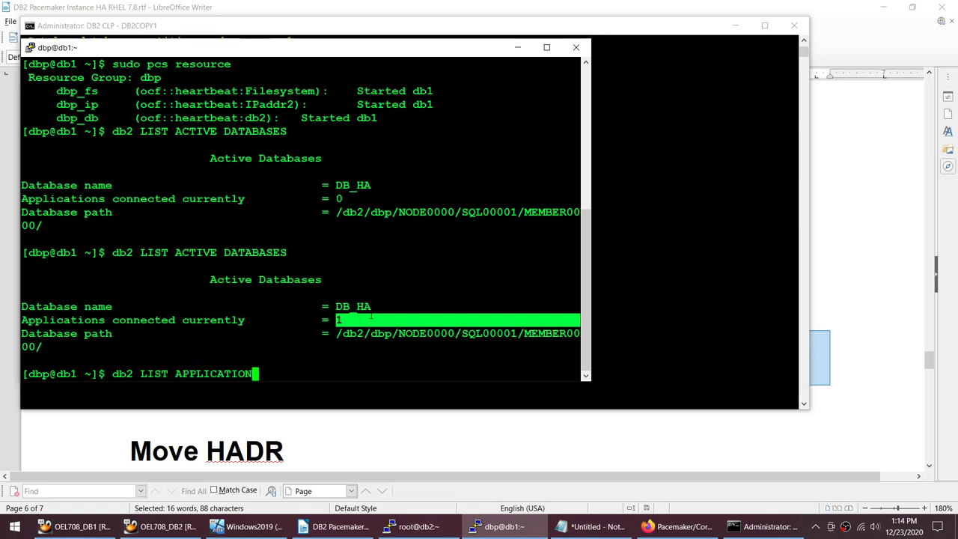
pyautogui.press('Return')
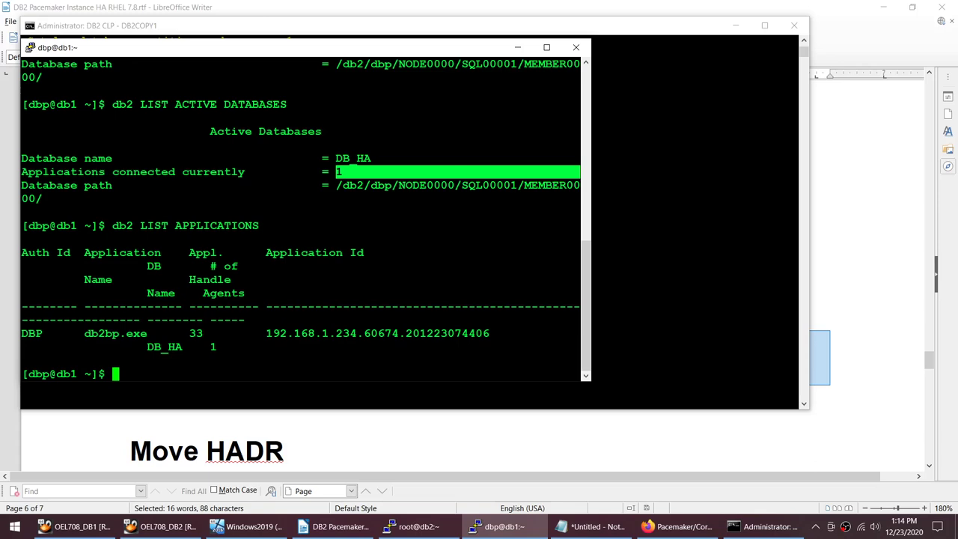
# Step: Review the db2 root session's pcs status output, highlighting dbp_ip, dbp_db and dbp_fs Started db1
pyautogui.click(418, 526)
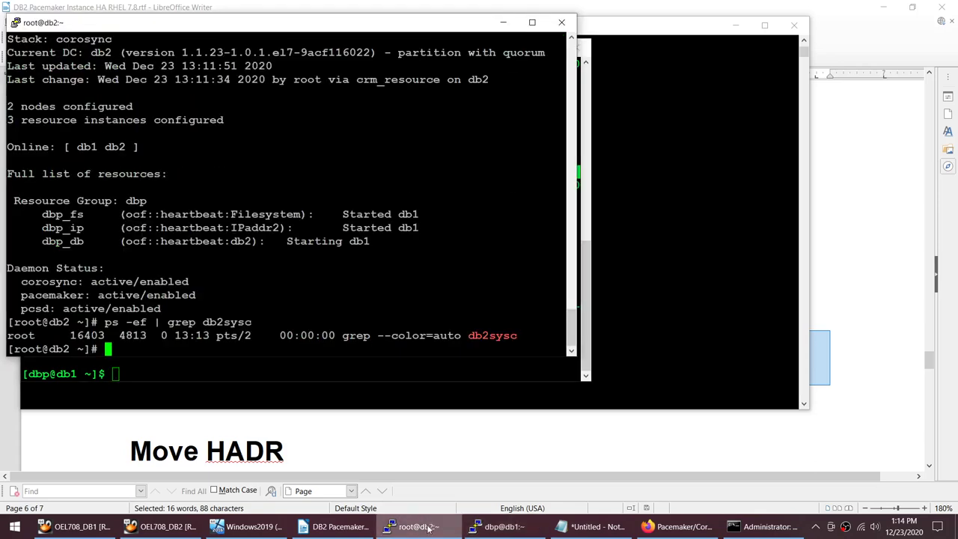
pyautogui.scroll(20, 291, 194)
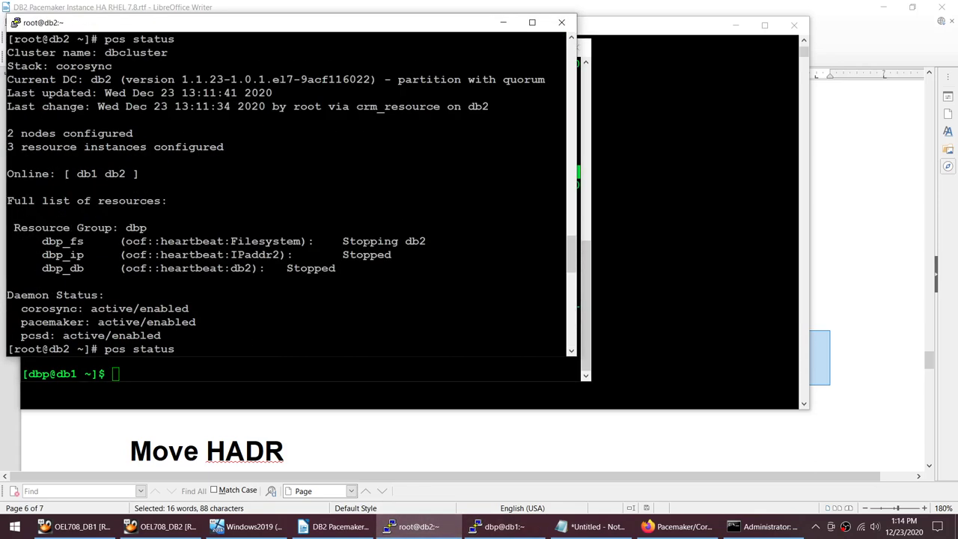
pyautogui.scroll(8, 291, 195)
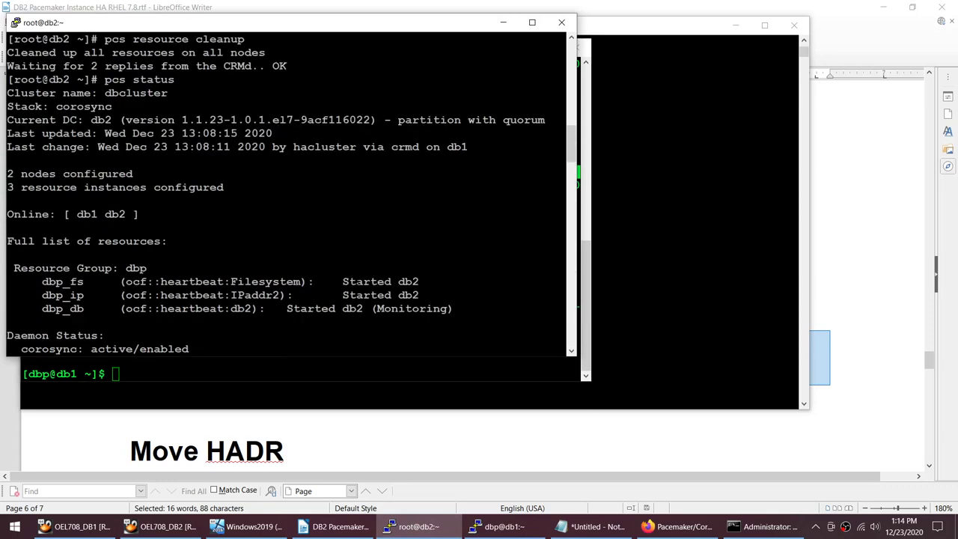
pyautogui.moveTo(146, 268); pyautogui.dragTo(389, 310)
pyautogui.scroll(-15, 291, 195)
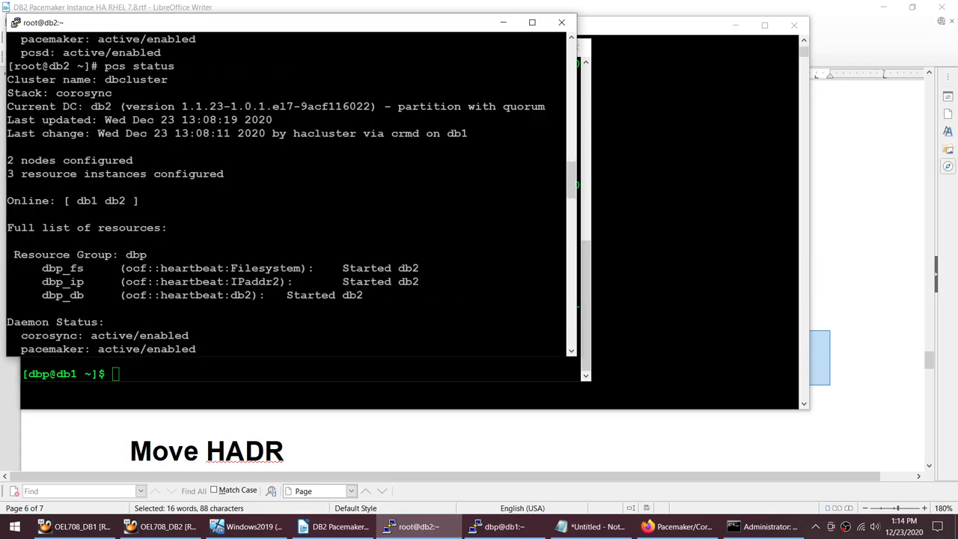
pyautogui.scroll(-5, 291, 194)
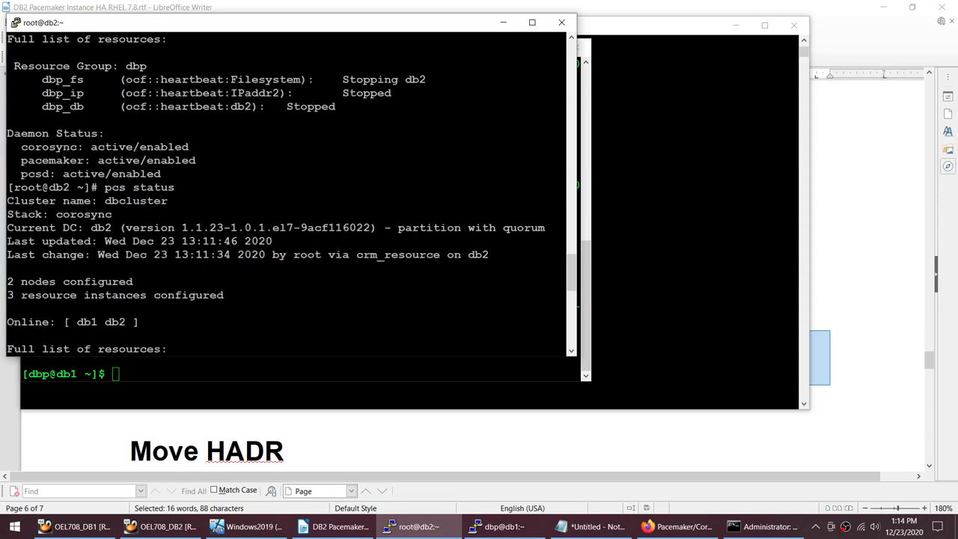
pyautogui.scroll(5, 291, 194)
pyautogui.moveTo(287, 119); pyautogui.dragTo(121, 106)
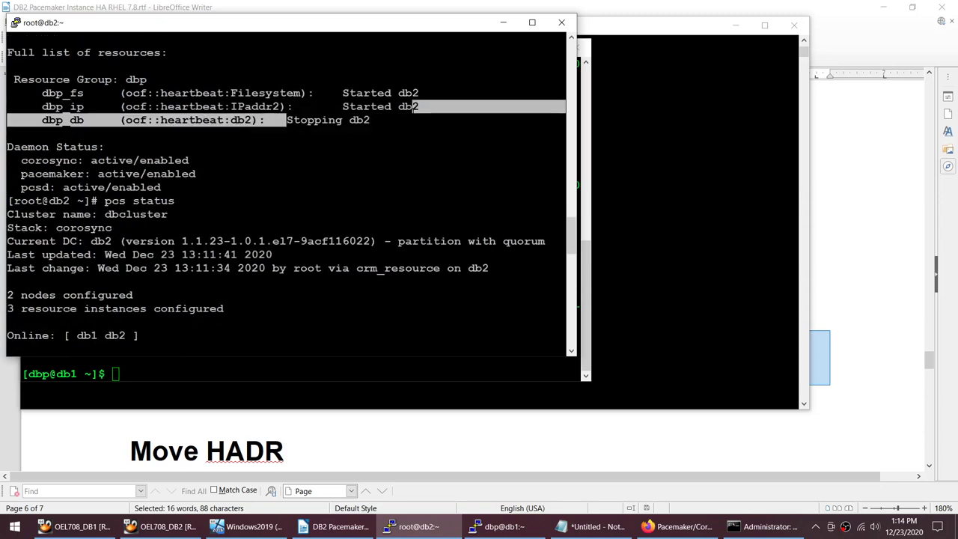
pyautogui.scroll(-8, 291, 194)
pyautogui.moveTo(284, 119); pyautogui.dragTo(120, 86)
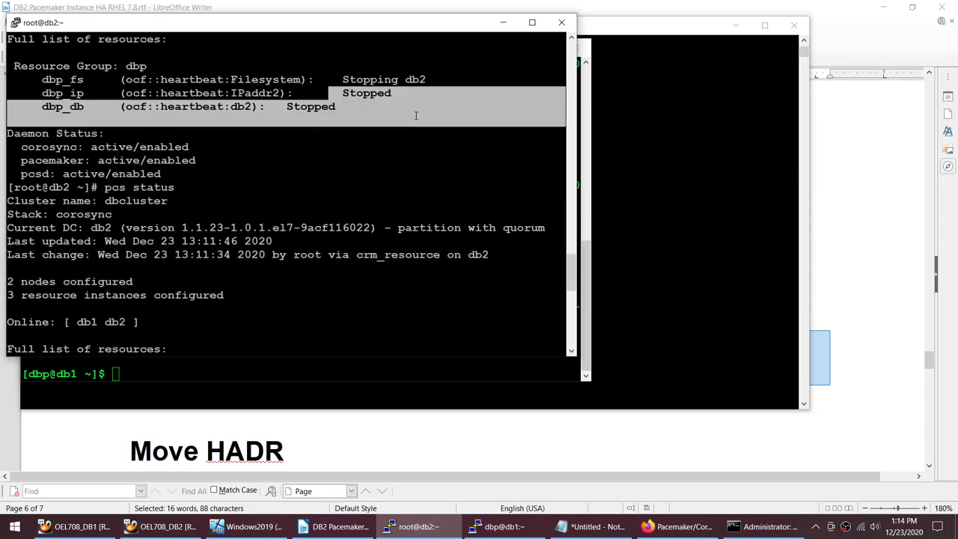
pyautogui.scroll(-8, 291, 194)
pyautogui.moveTo(343, 228); pyautogui.dragTo(389, 243)
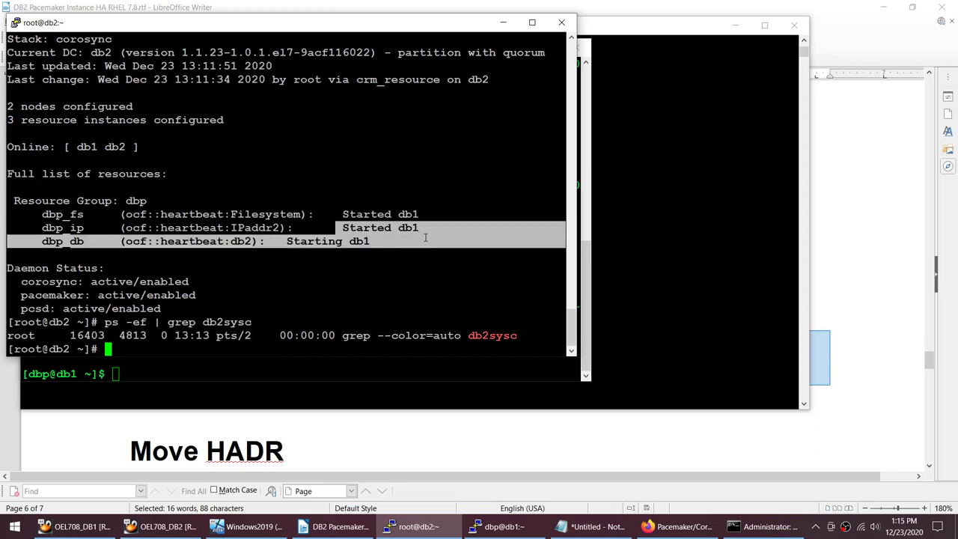
pyautogui.click(425, 237)
pyautogui.moveTo(343, 214); pyautogui.dragTo(441, 215)
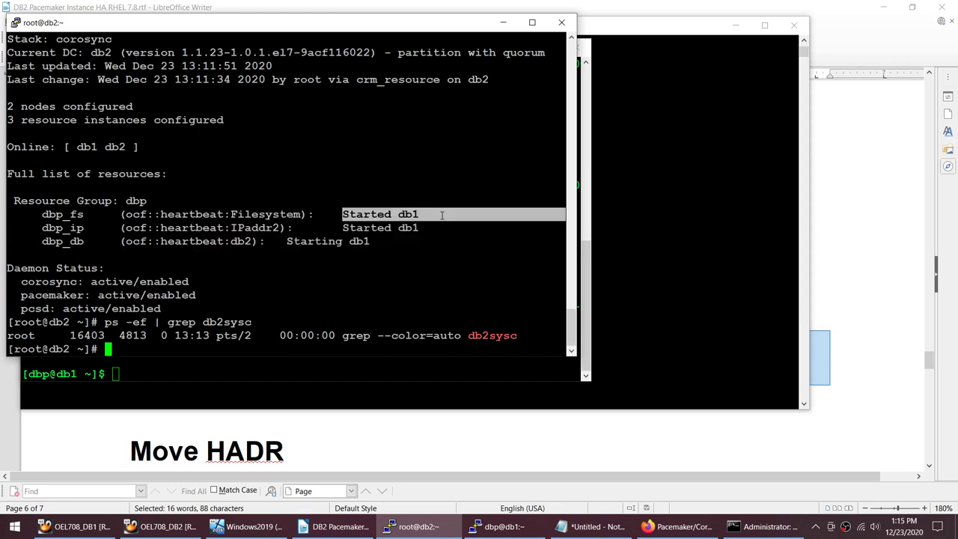
# Step: Check the db1 instance owner session and the Windows DB2 client connection session
pyautogui.hotkey('alt', 'Tab')
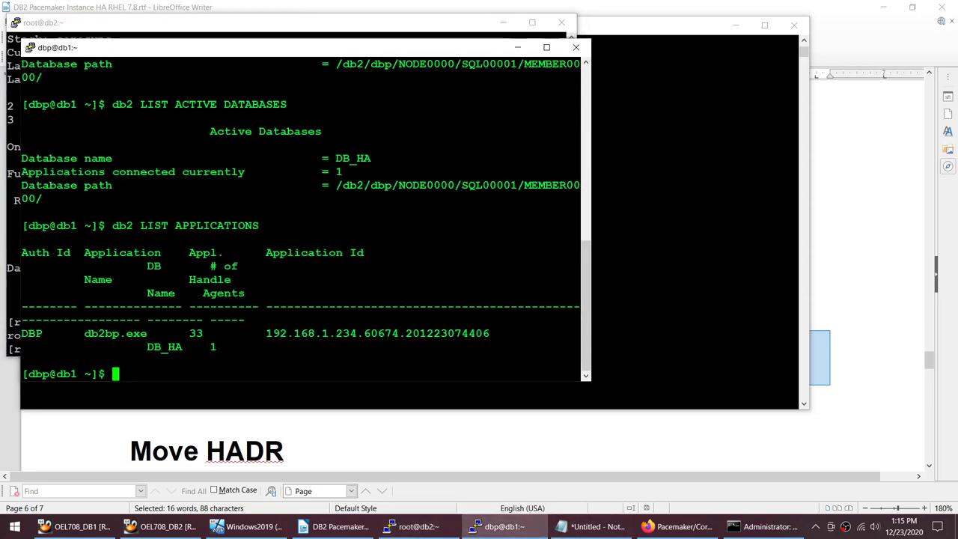
pyautogui.click(763, 526)
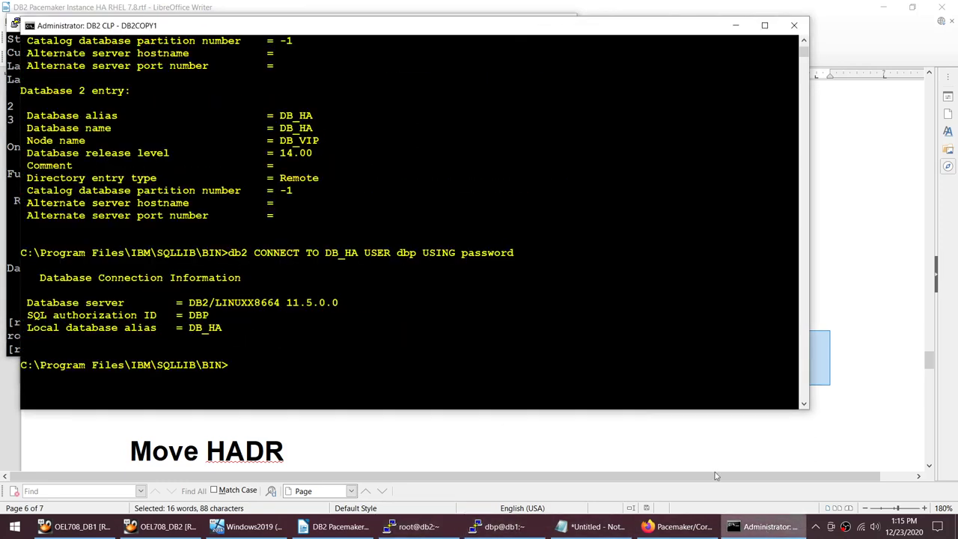
pyautogui.click(494, 526)
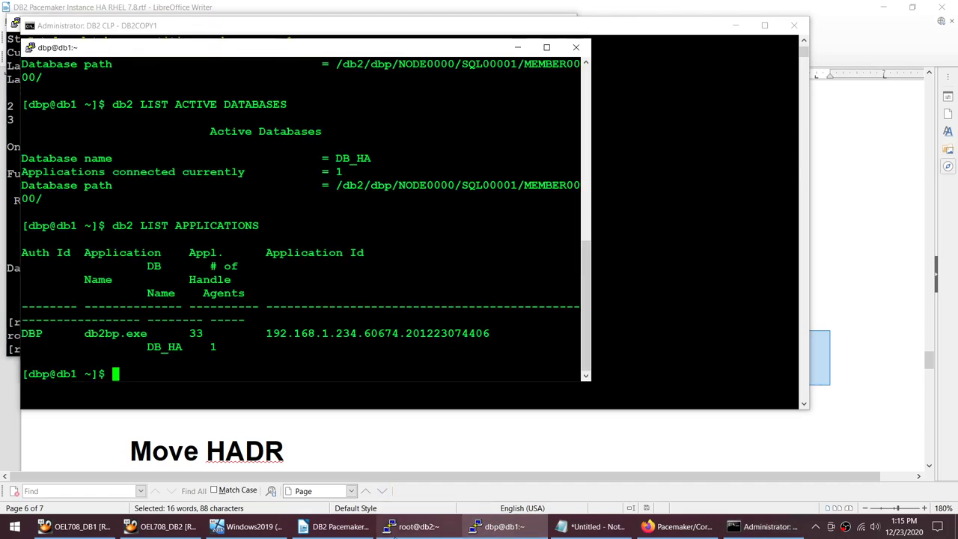
# Step: Copy the 'pcs resource clear dbp db2' line from the runbook in Writer
pyautogui.click(340, 526)
pyautogui.click(278, 257)
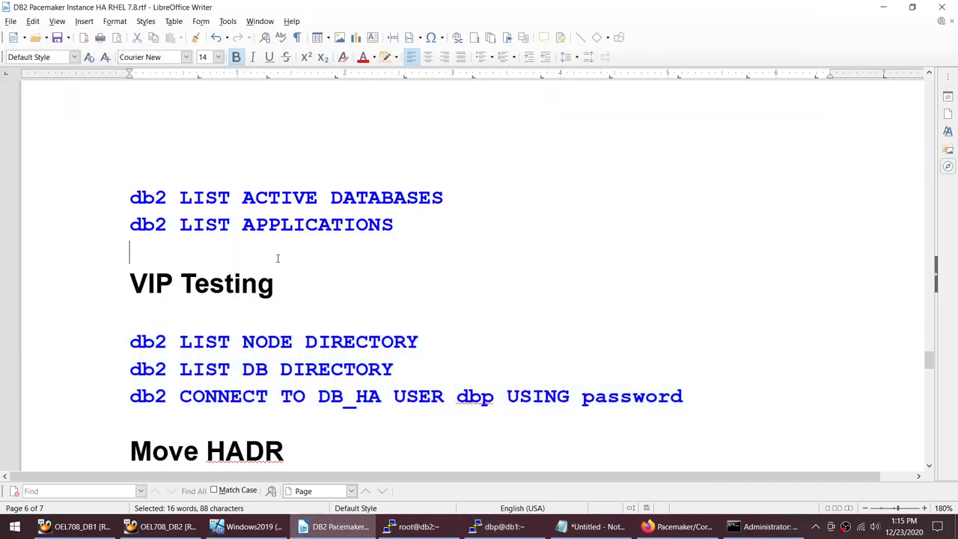
pyautogui.scroll(3, 276, 259)
pyautogui.scroll(15, 277, 258)
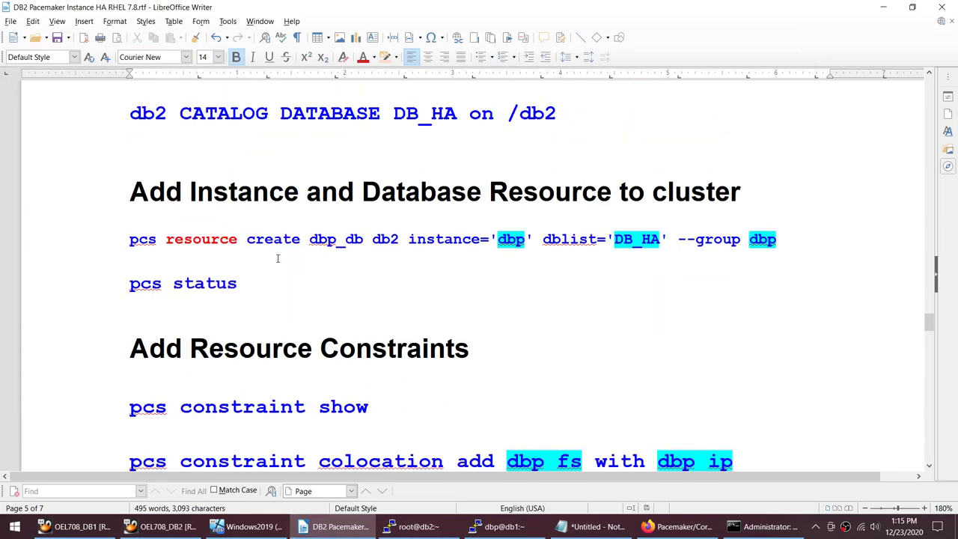
pyautogui.scroll(-5, 277, 259)
pyautogui.scroll(-10, 277, 259)
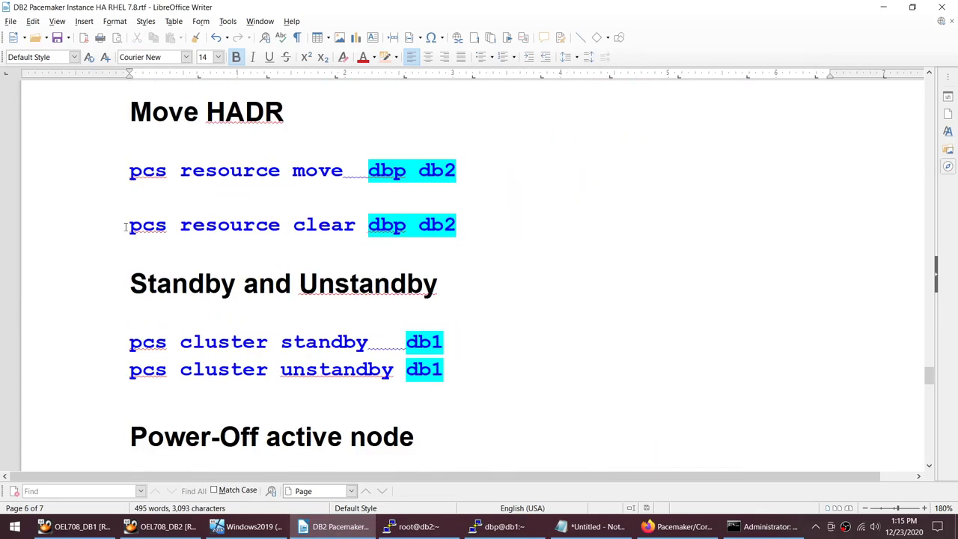
pyautogui.keyDown('shift'); pyautogui.click(467, 226); pyautogui.keyUp('shift')
pyautogui.hotkey('ctrl', 'c')
# Step: Run 'pcs resource clear dbp db2' in the db2 root session, then clear the screen
pyautogui.click(414, 526)
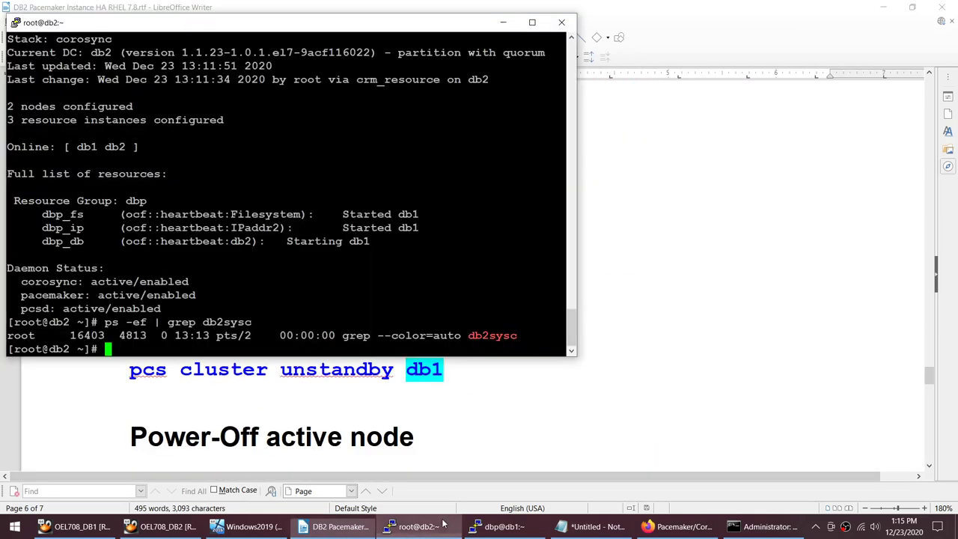
pyautogui.press('shift+Insert')
pyautogui.press('Return')
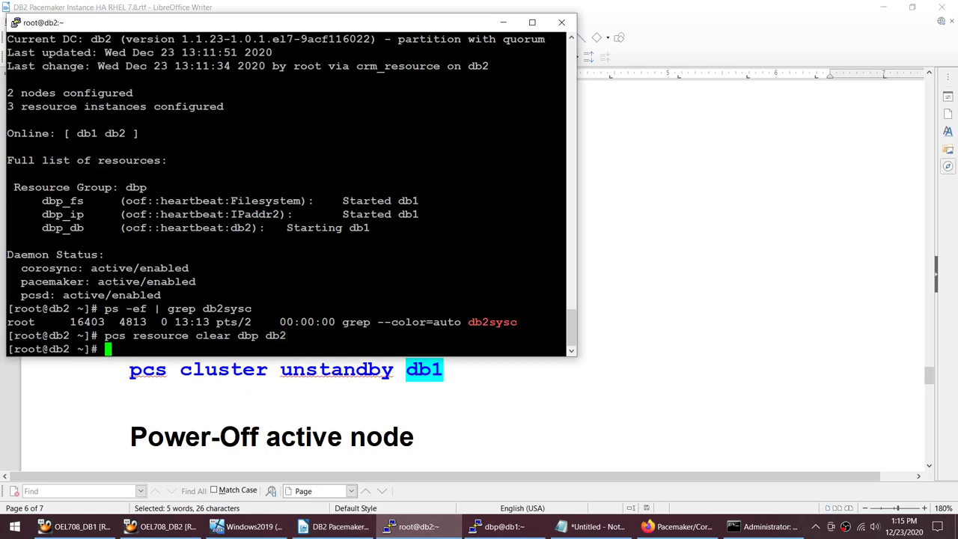
pyautogui.write('clea')
pyautogui.press('Return')
pyautogui.write('clear')
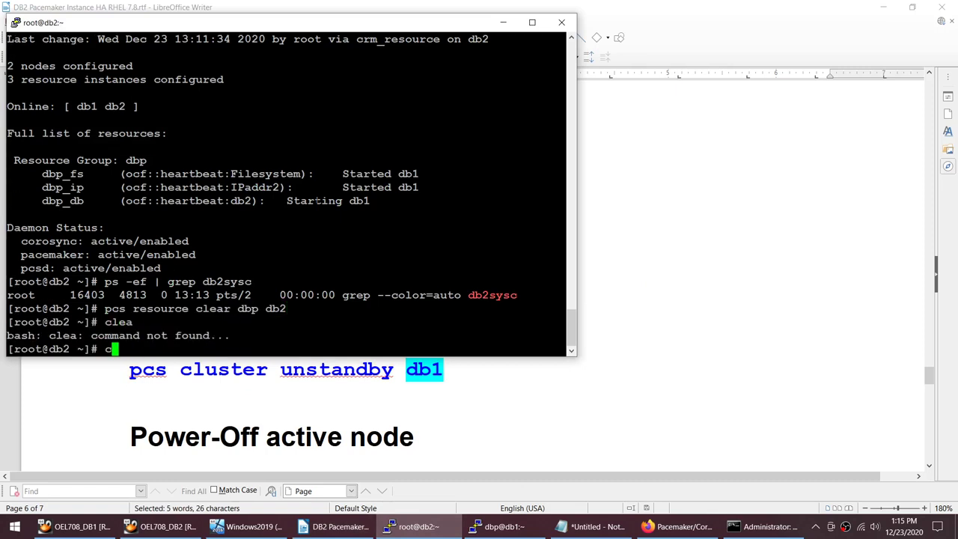
pyautogui.press('Return')
# Step: Run 'pcs resource' to list resource status, then clear the screen
pyautogui.click(495, 526)
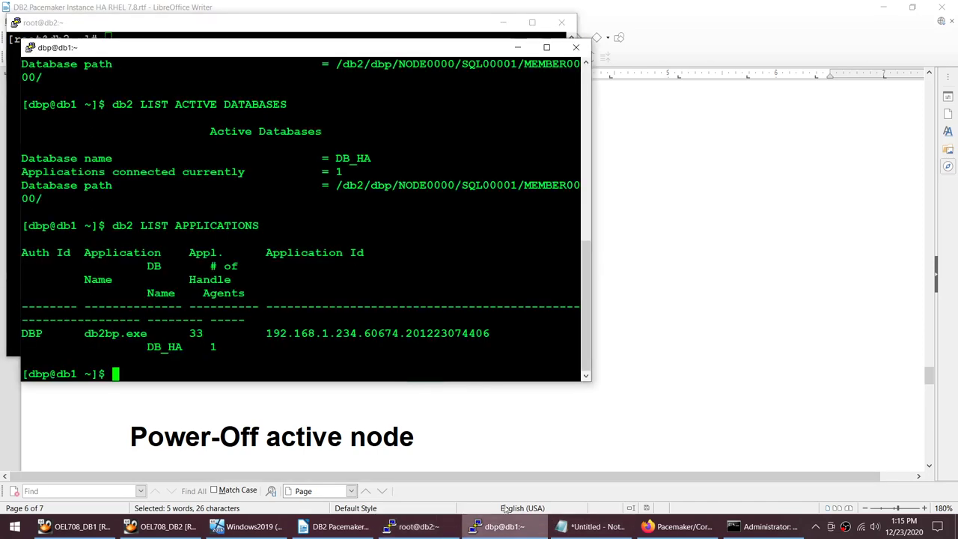
pyautogui.click(446, 531)
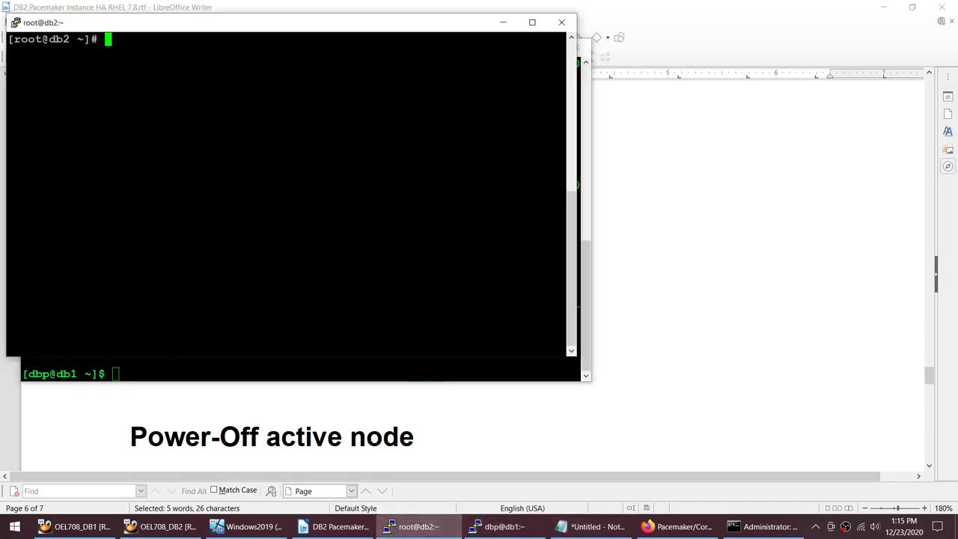
pyautogui.write('pcs resourc')
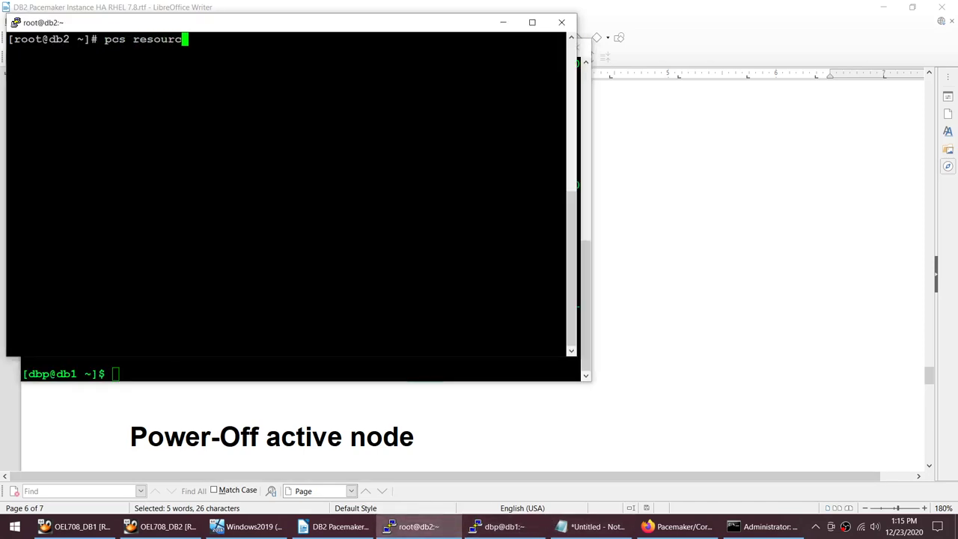
pyautogui.press('Return')
pyautogui.press('Up')
pyautogui.write('e')
pyautogui.press('Return')
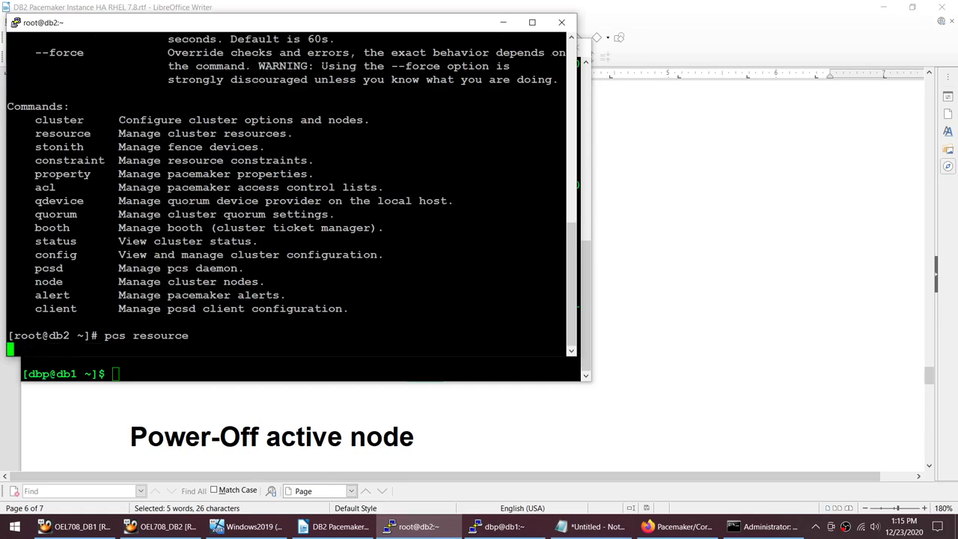
pyautogui.write('clear')
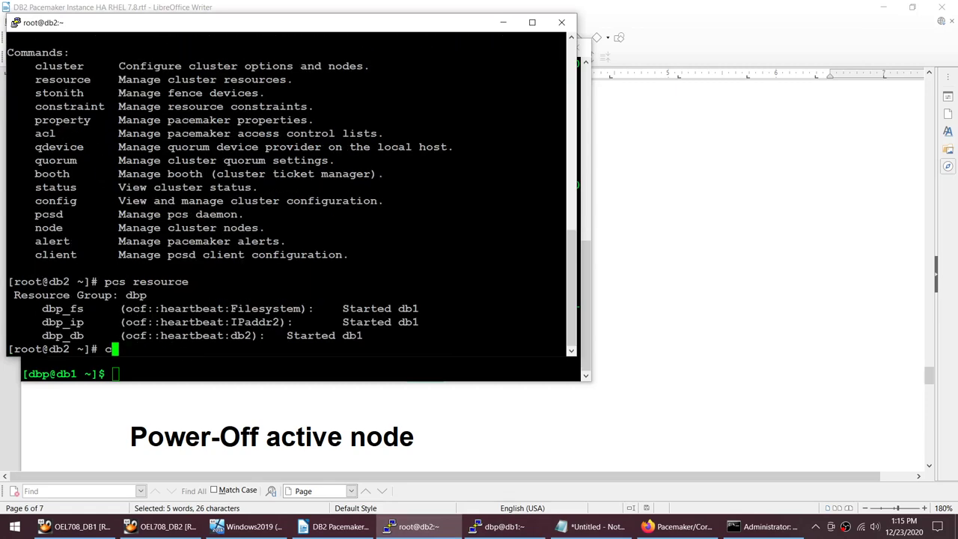
pyautogui.press('Return')
# Step: Place the db2 session beside db1's and rerun 'pcs resource' to show resource locations
pyautogui.click(677, 526)
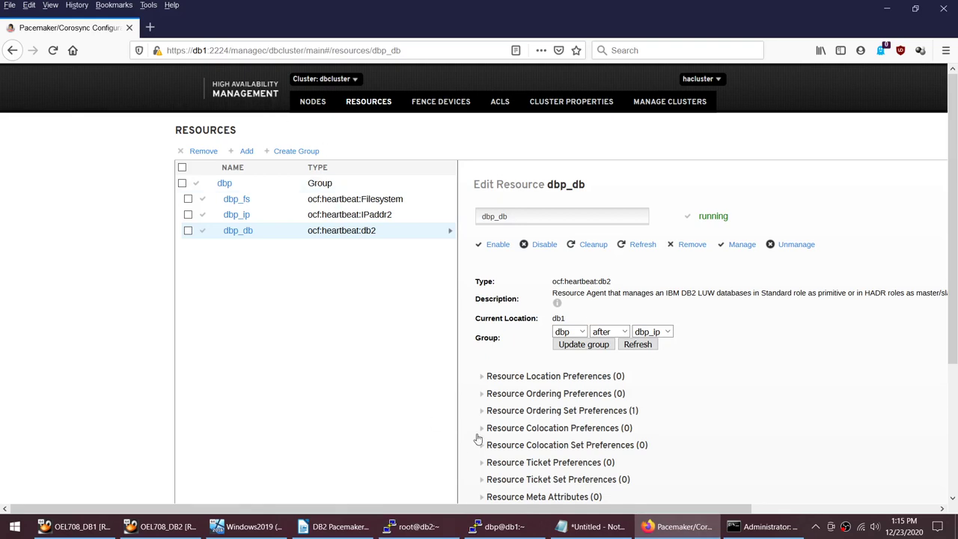
pyautogui.click(500, 527)
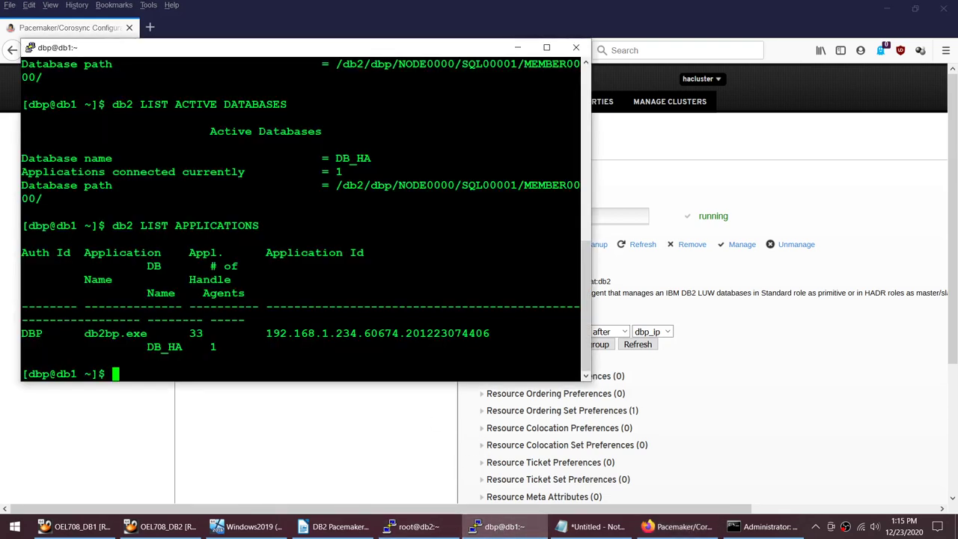
pyautogui.click(416, 526)
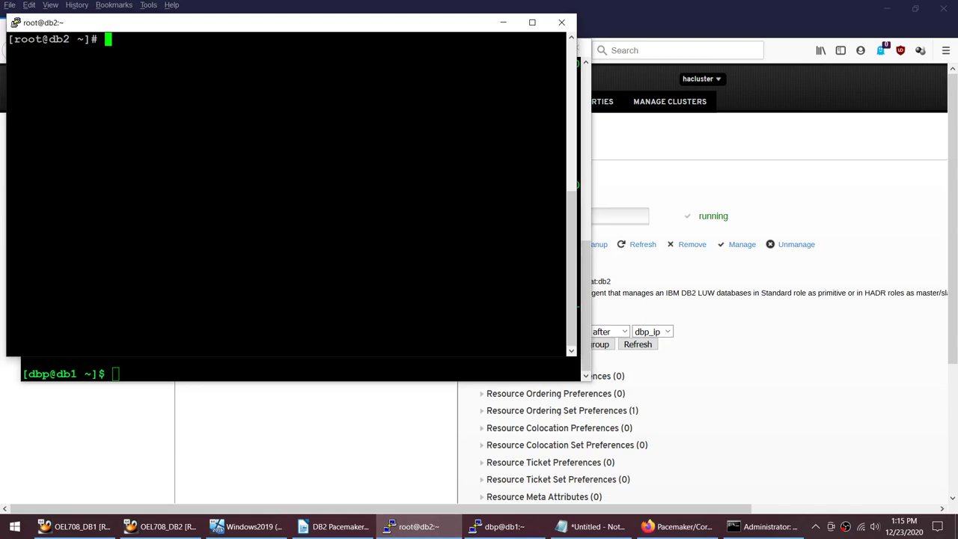
pyautogui.moveTo(213, 27); pyautogui.dragTo(565, 51)
pyautogui.write('p')
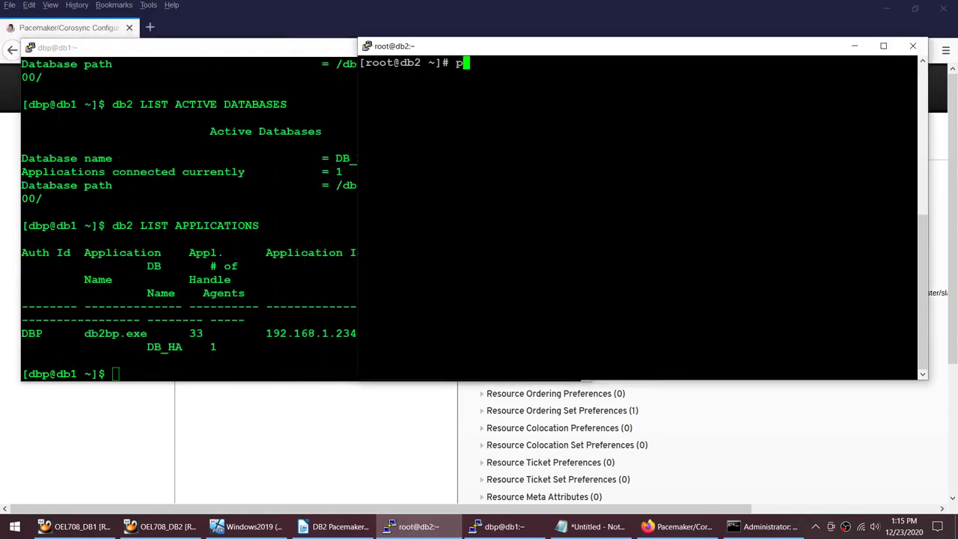
pyautogui.write('cs reso')
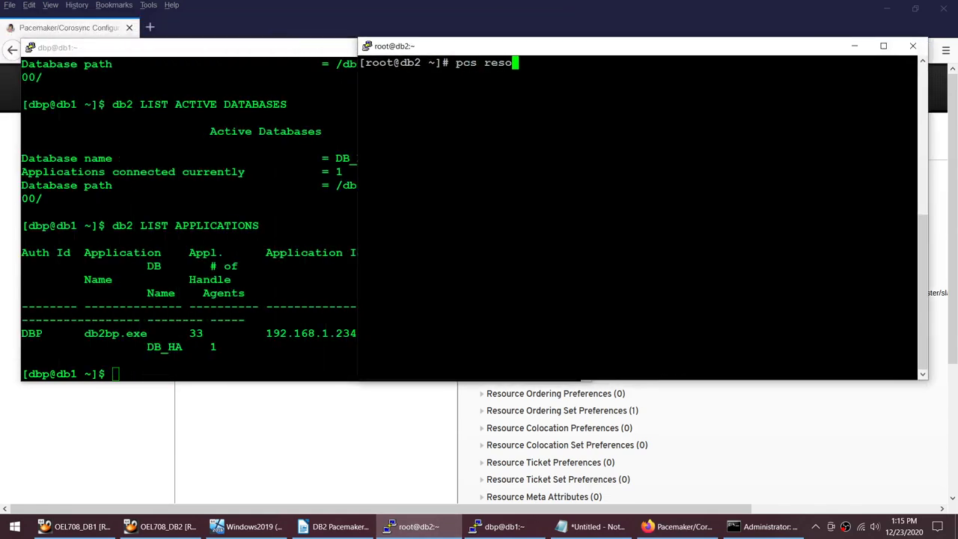
pyautogui.write('urce')
pyautogui.press('Return')
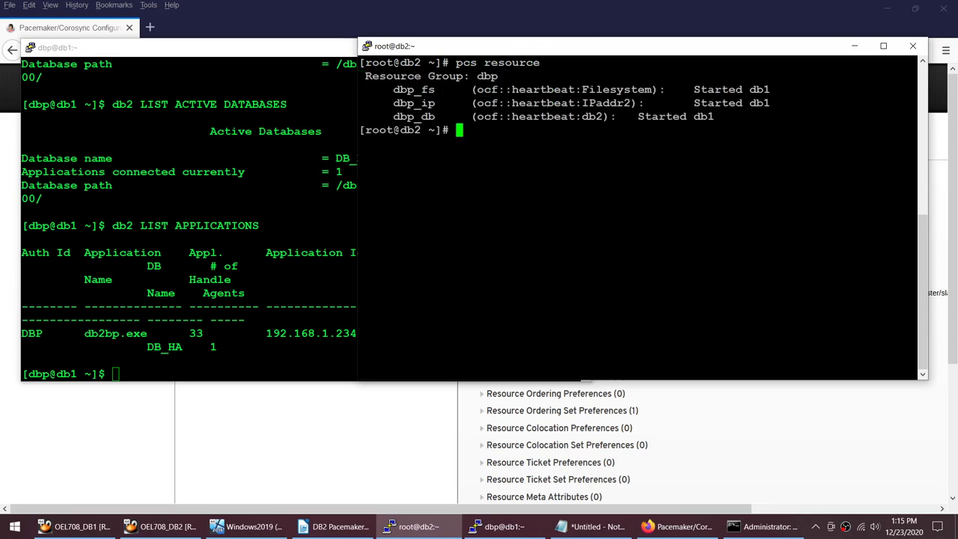
# Step: Open the cluster page address in a new tab with the host changed from db1 to db2
pyautogui.click(310, 5)
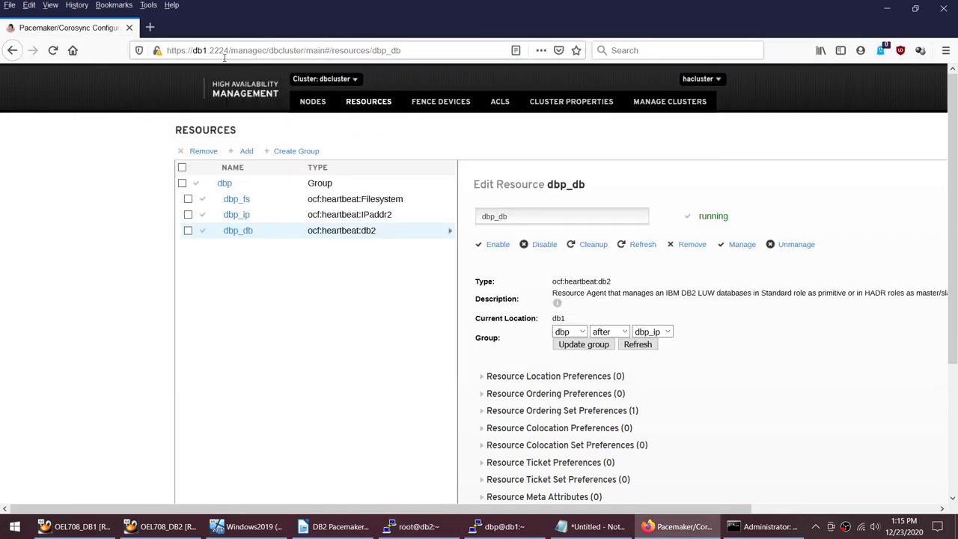
pyautogui.click(458, 53)
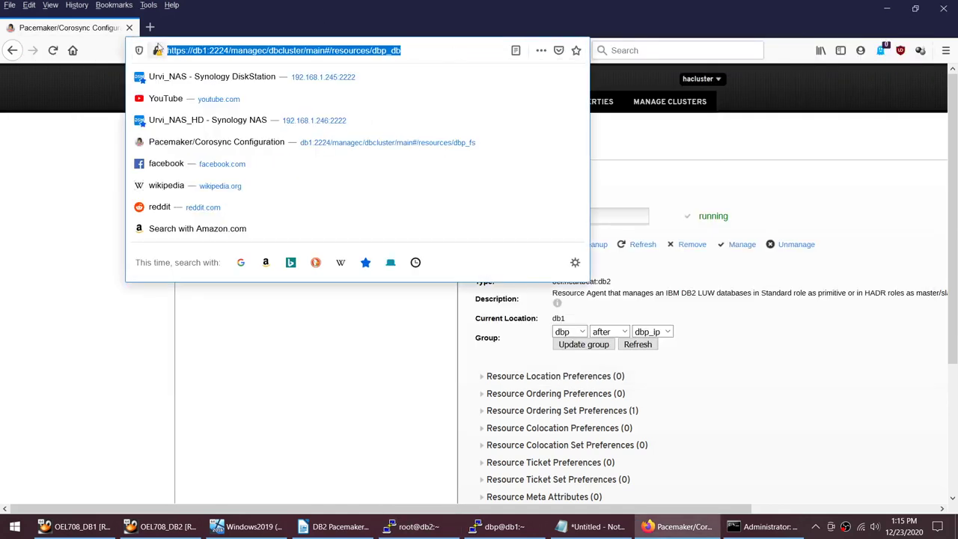
pyautogui.hotkey('ctrl', 'c')
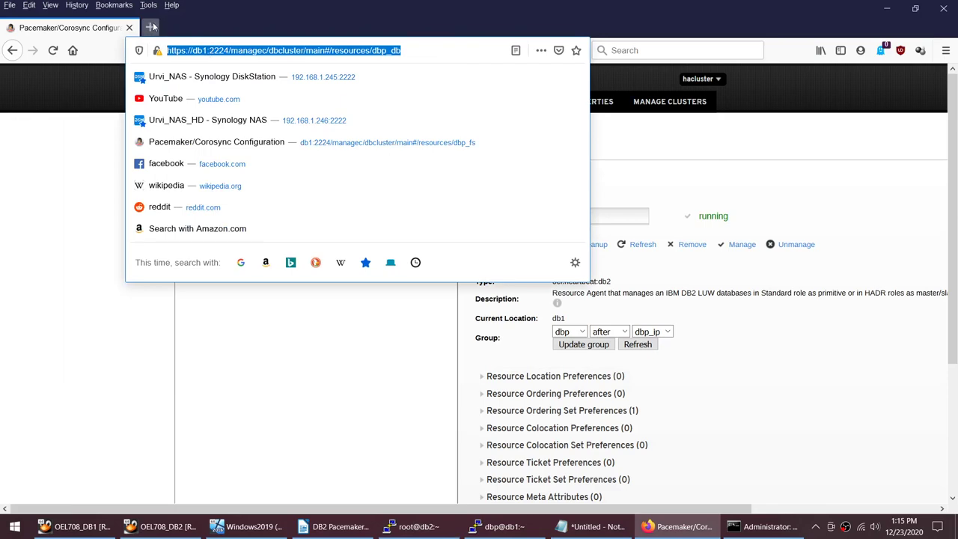
pyautogui.click(150, 27)
pyautogui.hotkey('ctrl', 'v')
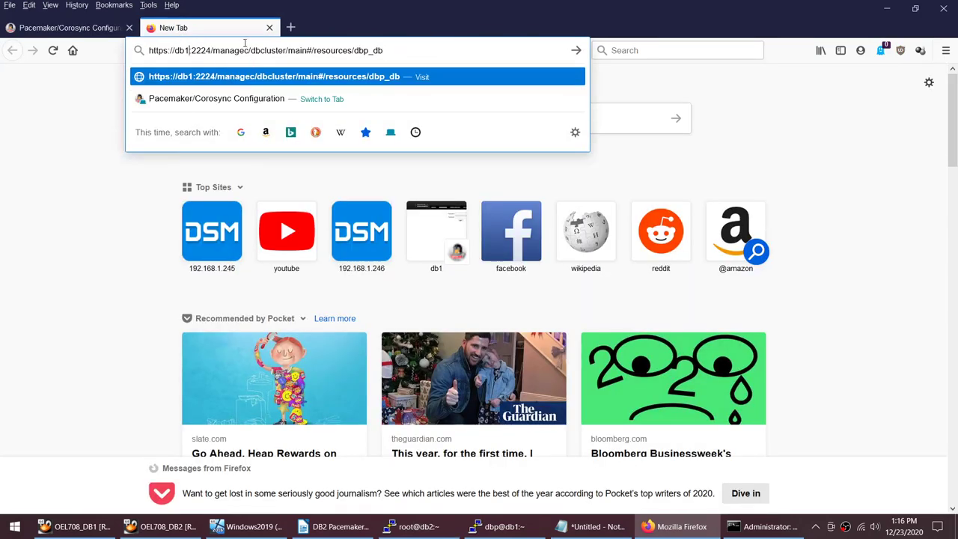
pyautogui.press('BackSpace')
pyautogui.write('2')
pyautogui.press('Return')
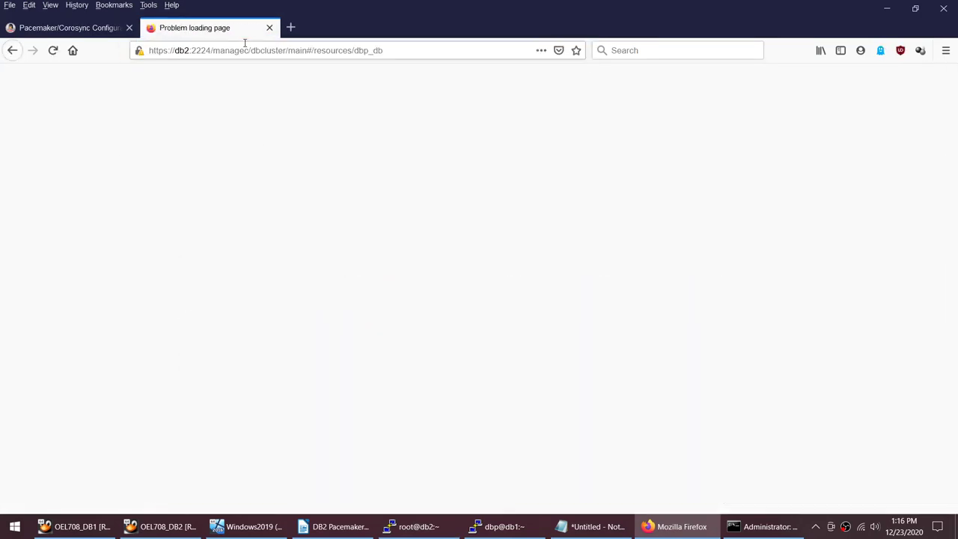
# Step: Accept the self-signed certificate and log in to db2's cluster manager
pyautogui.click(696, 372)
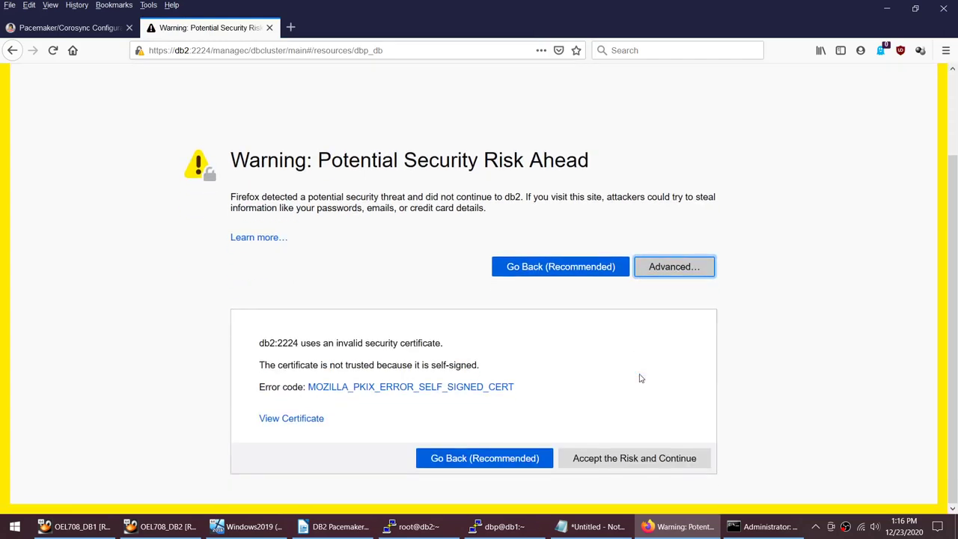
pyautogui.click(634, 457)
pyautogui.click(86, 35)
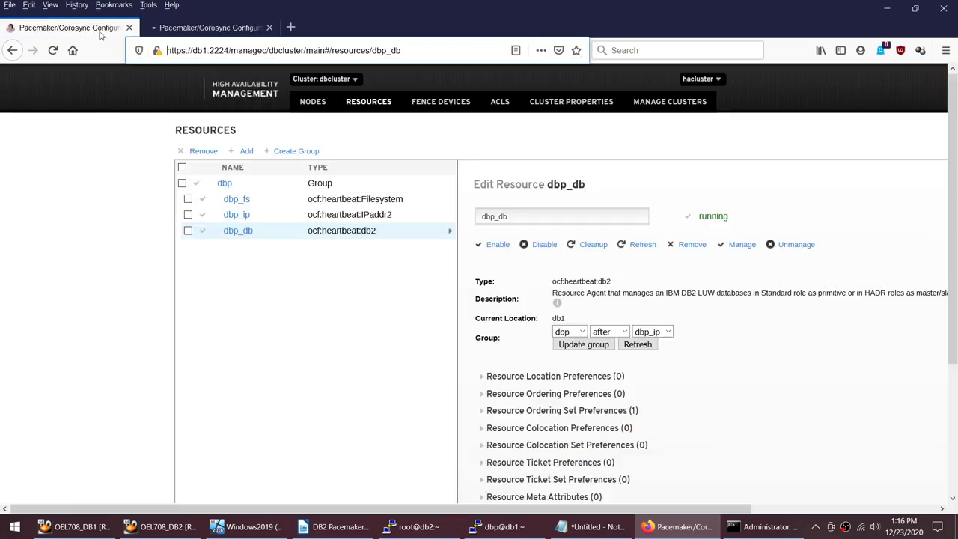
pyautogui.click(192, 32)
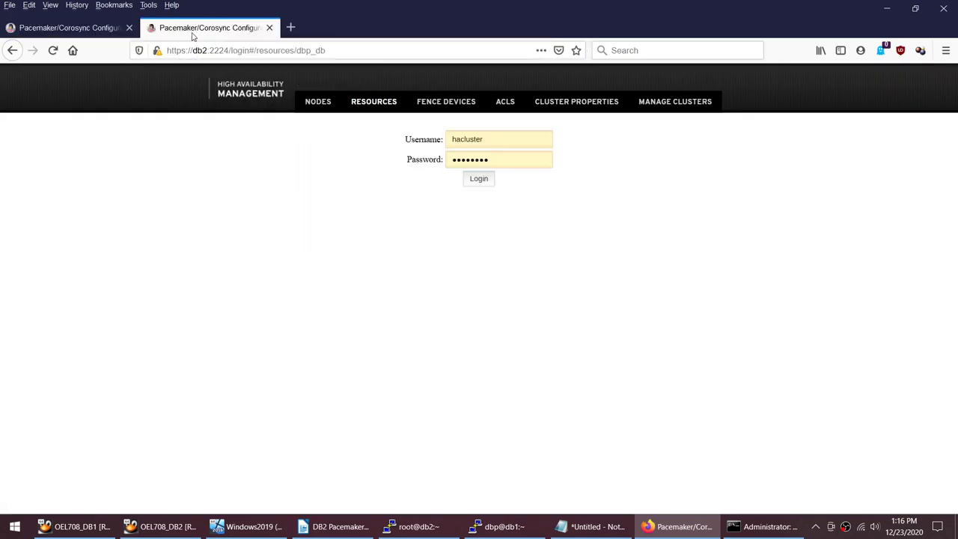
pyautogui.click(479, 179)
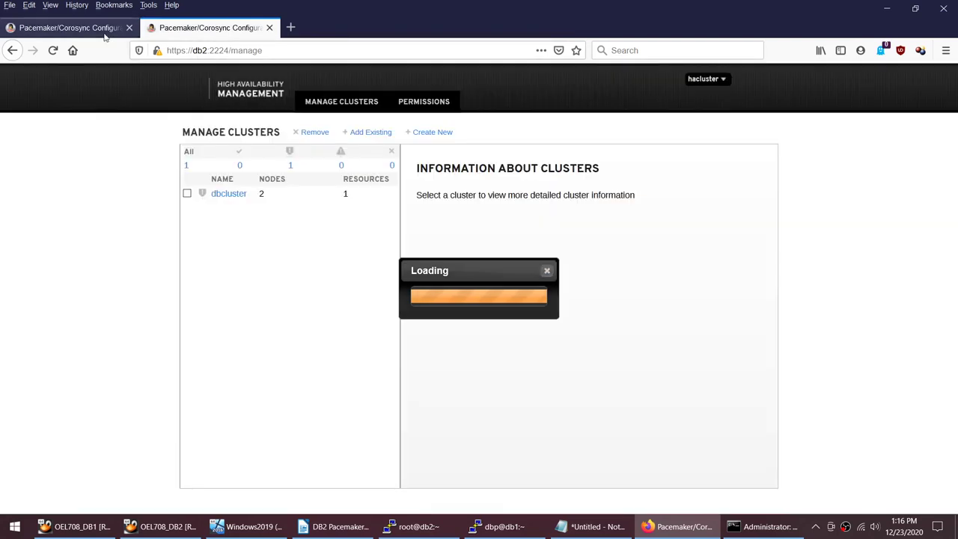
# Step: In dbcluster's resources, confirm dbp_db, dbp_ip and dbp_fs each have current location db1
pyautogui.click(78, 29)
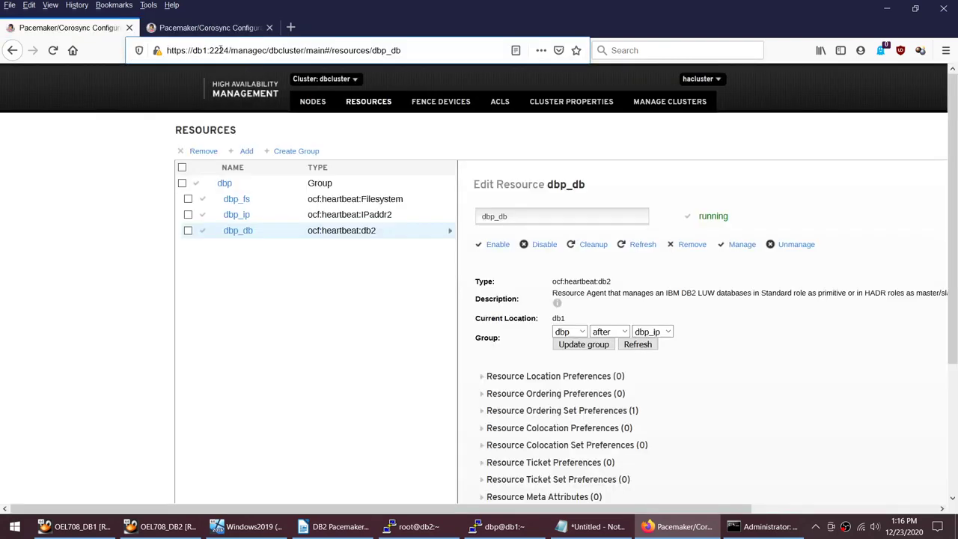
pyautogui.click(210, 27)
pyautogui.click(236, 194)
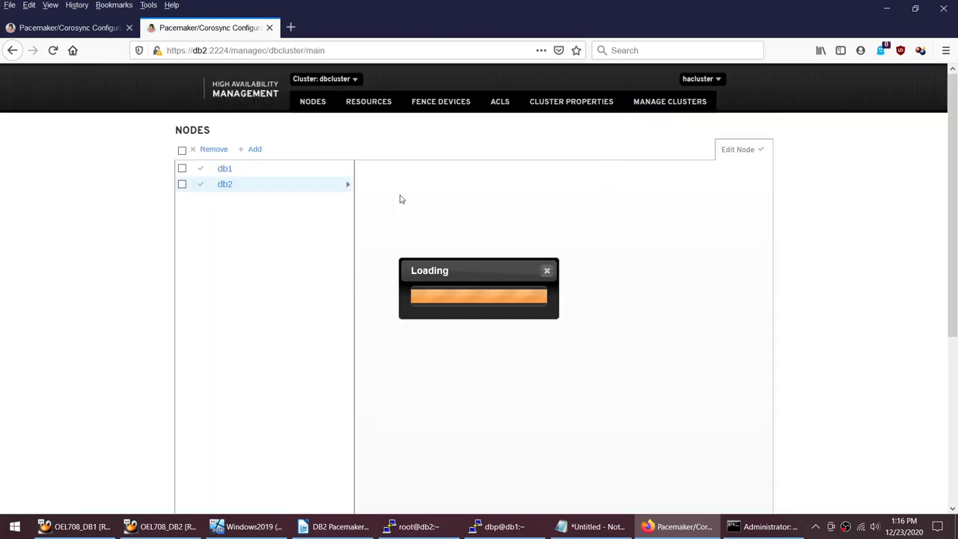
pyautogui.click(368, 110)
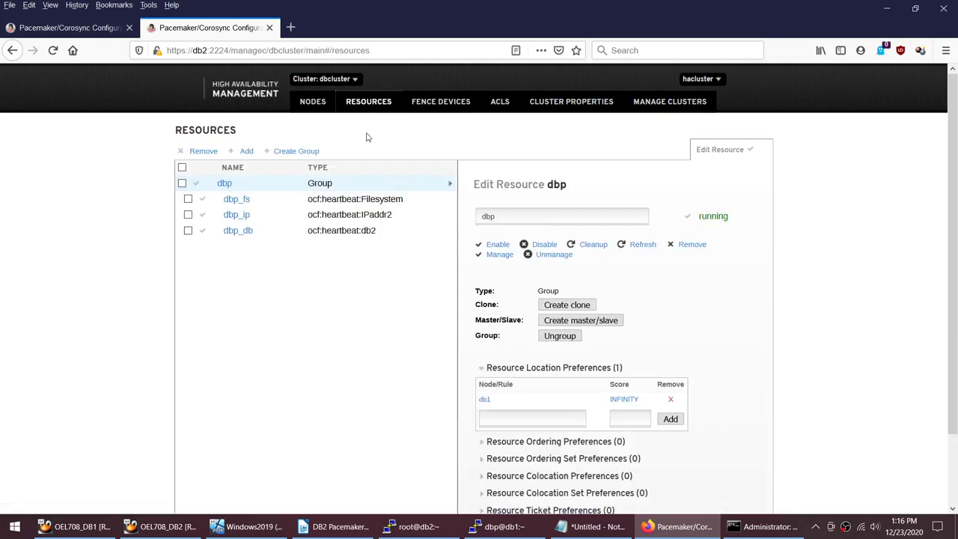
pyautogui.click(360, 233)
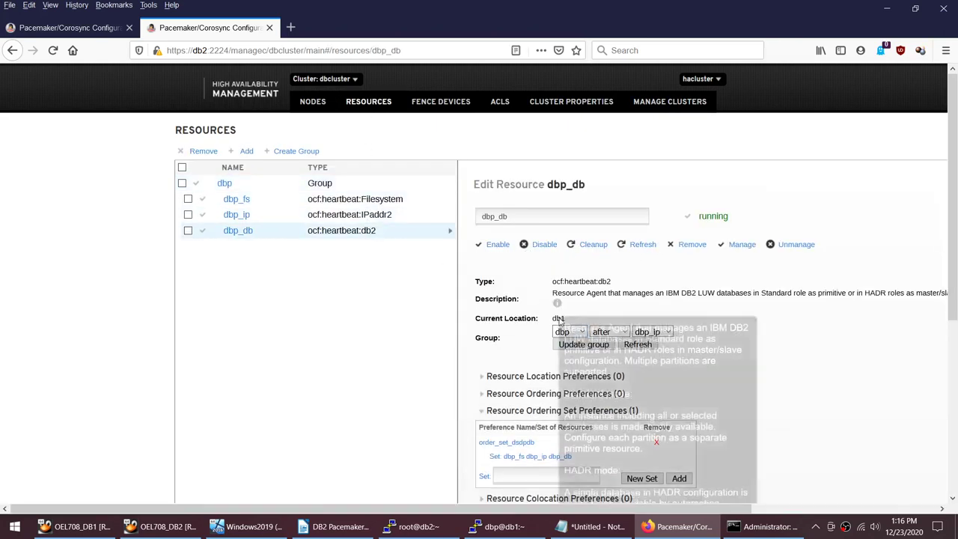
pyautogui.doubleClick(557, 318)
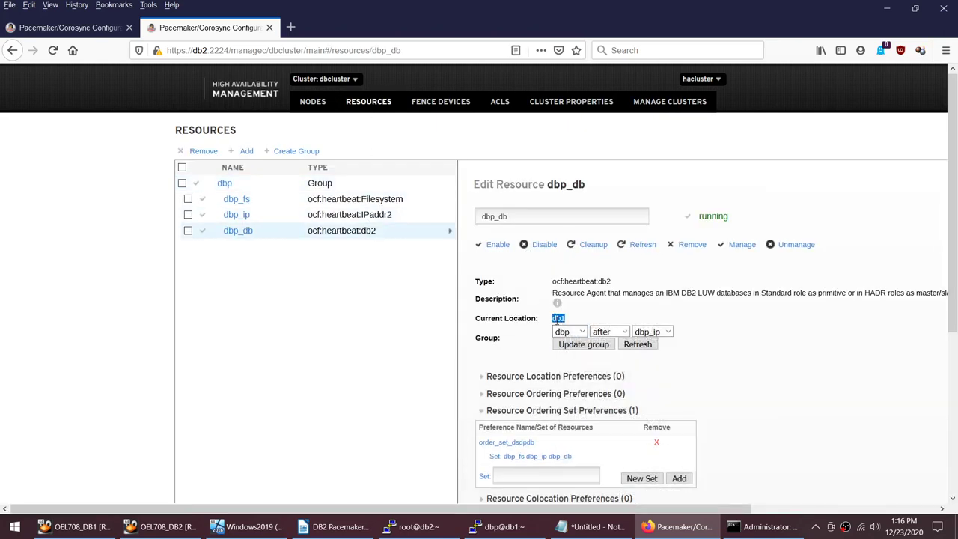
pyautogui.click(404, 215)
pyautogui.doubleClick(567, 303)
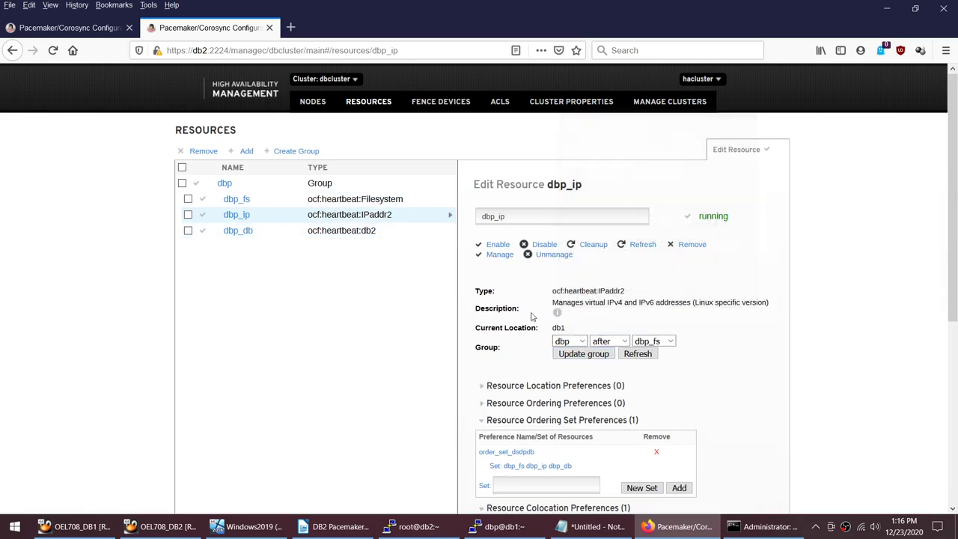
pyautogui.click(314, 201)
pyautogui.doubleClick(559, 301)
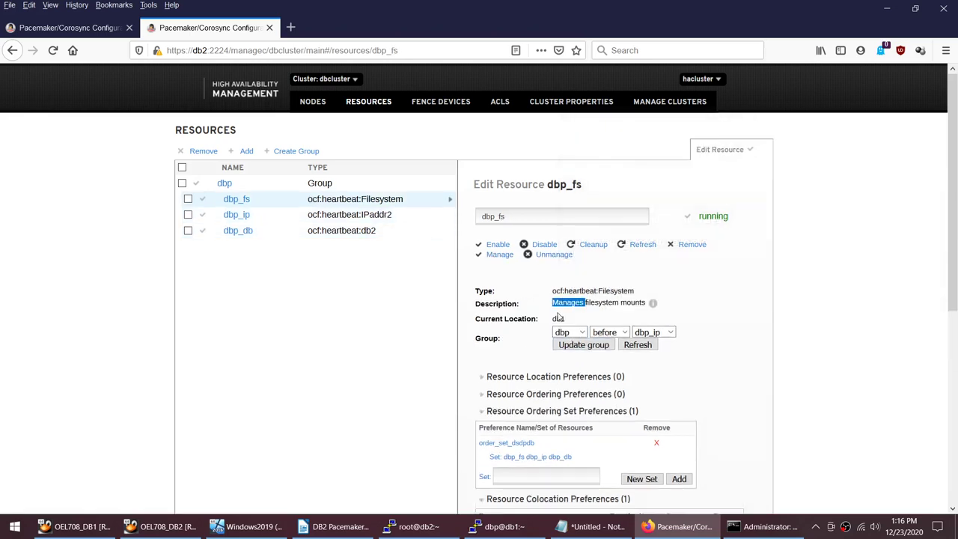
pyautogui.doubleClick(558, 318)
# Step: Open the Nodes view and show node db1's details and running resources
pyautogui.click(313, 101)
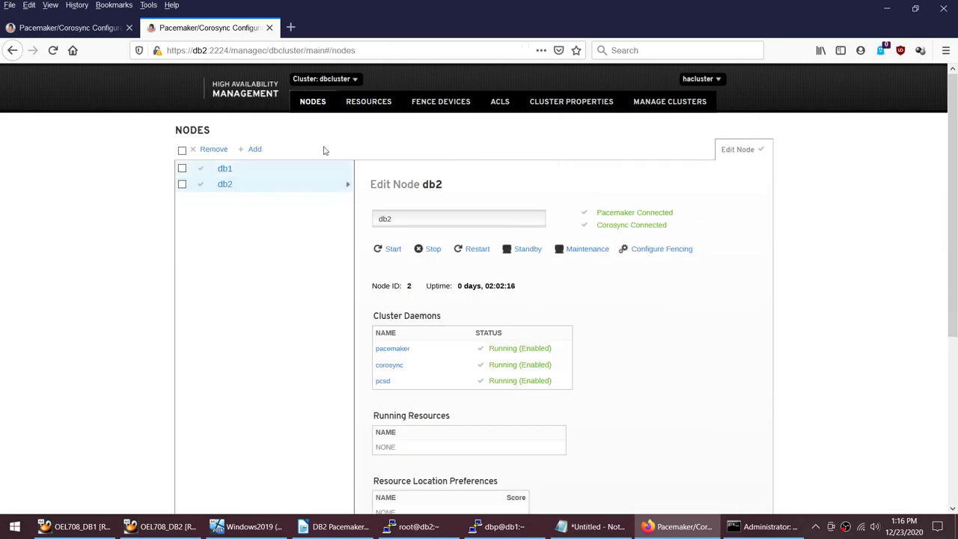
pyautogui.click(371, 102)
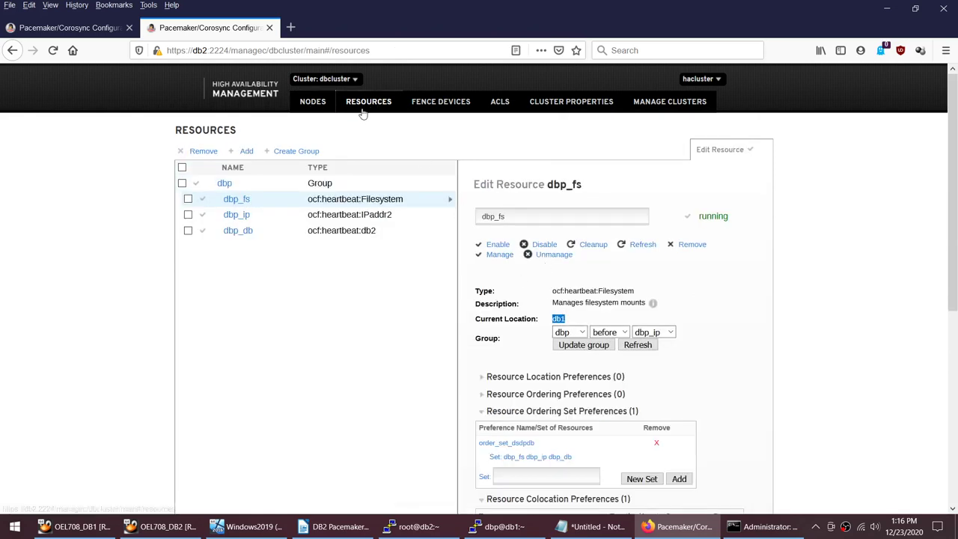
pyautogui.click(312, 103)
pyautogui.click(223, 171)
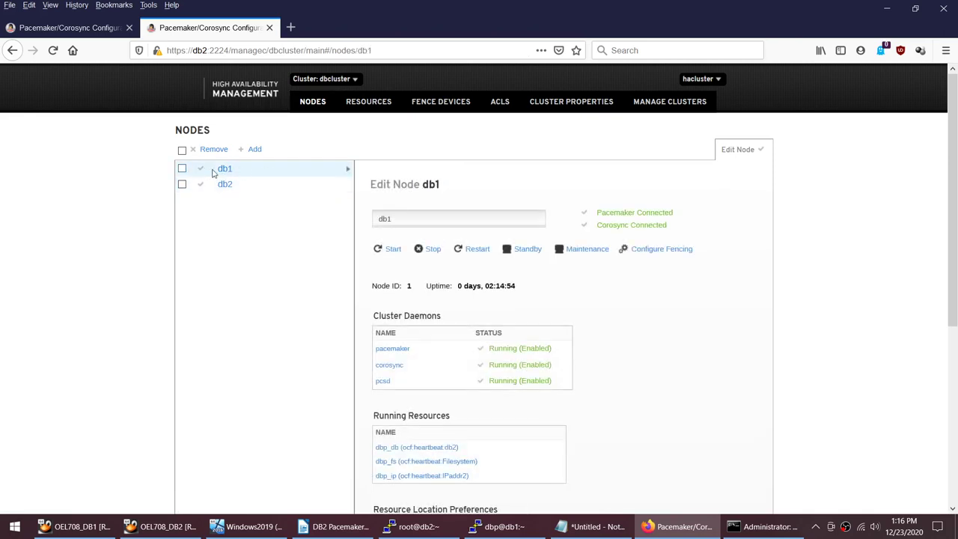
# Step: Highlight the pcs resource output in the db2 root terminal showing all resources Started db1
pyautogui.click(475, 529)
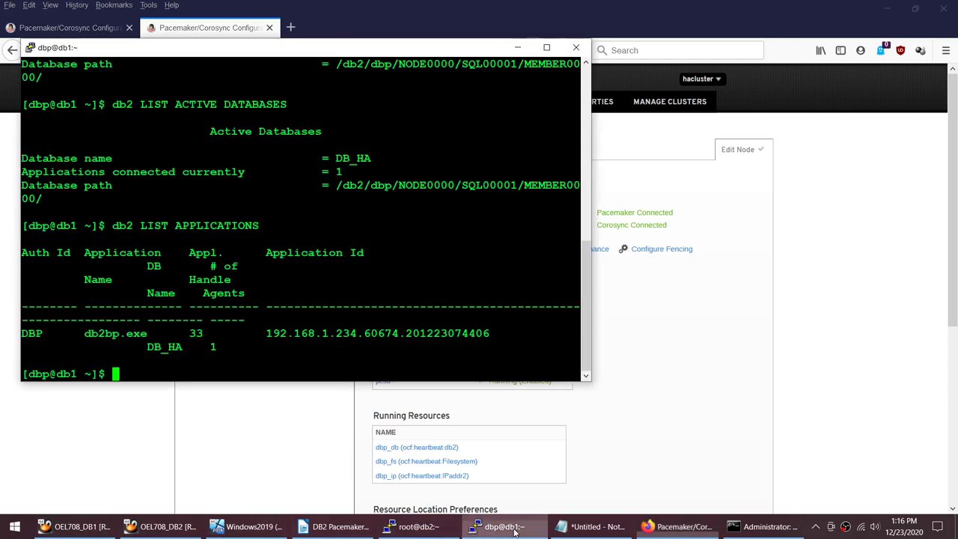
pyautogui.click(415, 526)
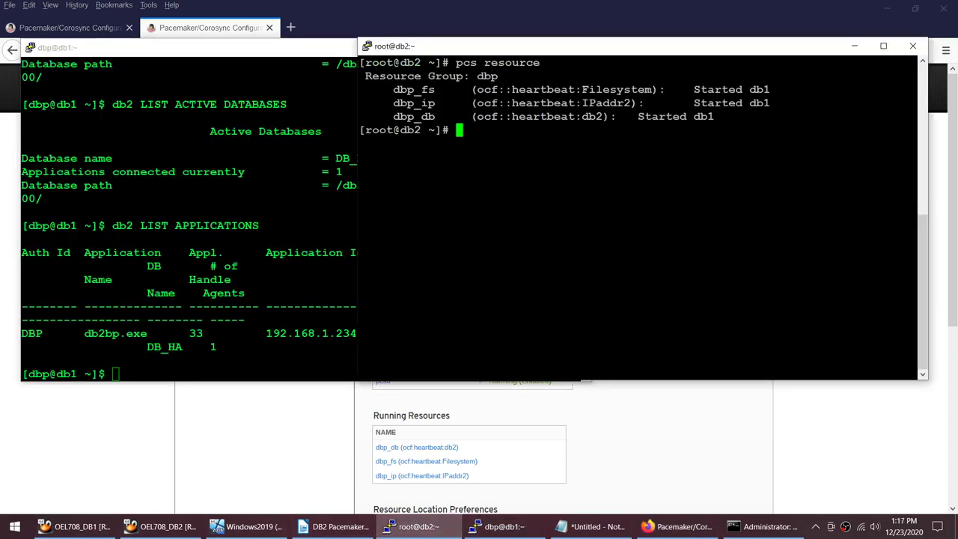
pyautogui.moveTo(456, 63); pyautogui.dragTo(540, 63)
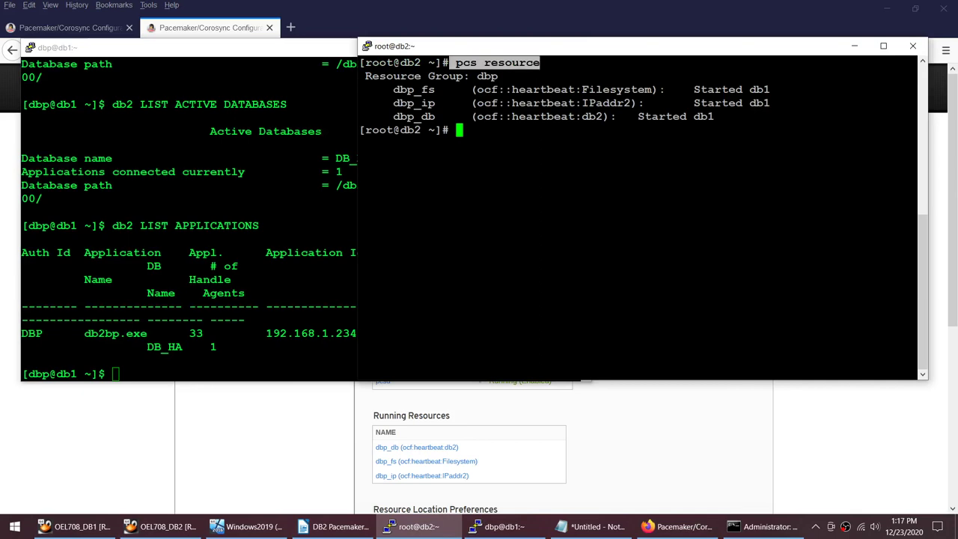
pyautogui.moveTo(458, 130); pyautogui.dragTo(393, 63)
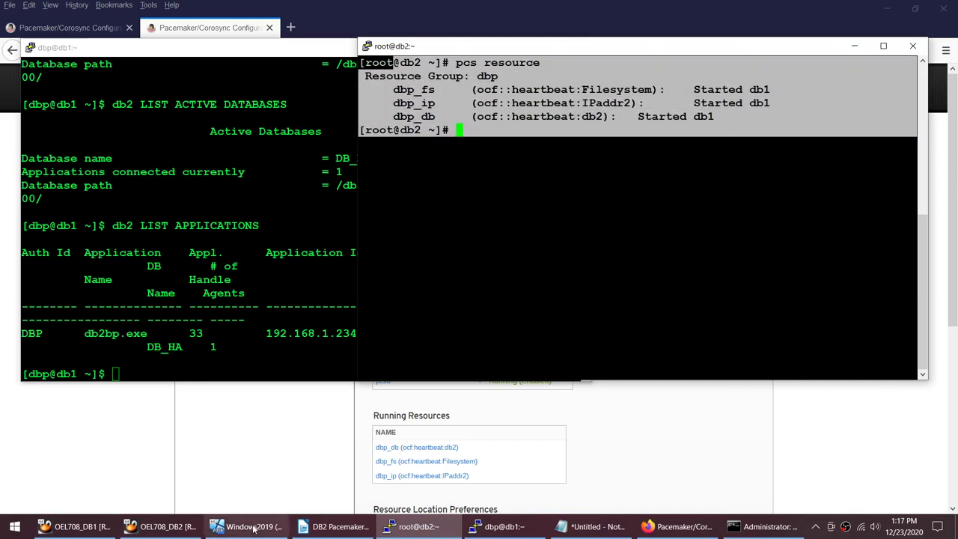
# Step: Power off the OEL708_DB1 virtual machine
pyautogui.click(75, 526)
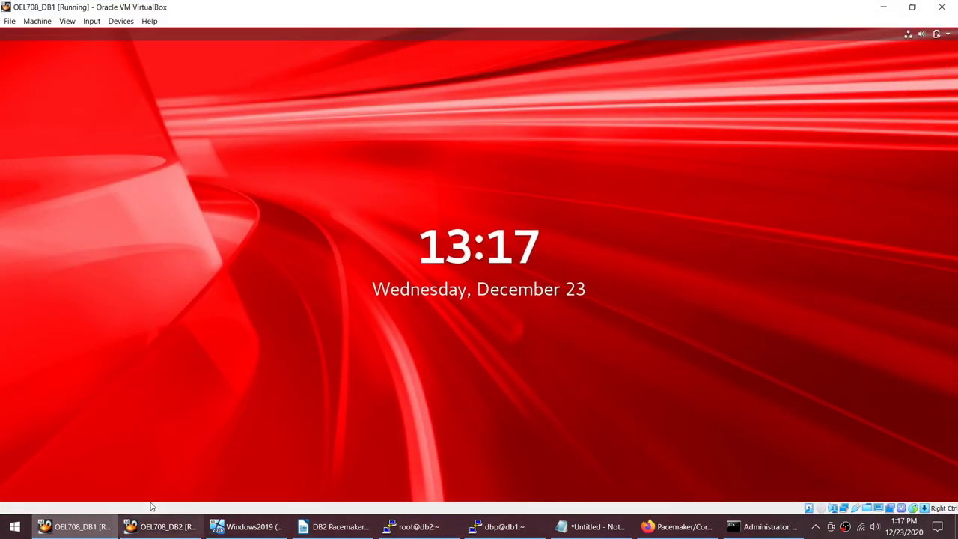
pyautogui.click(952, 8)
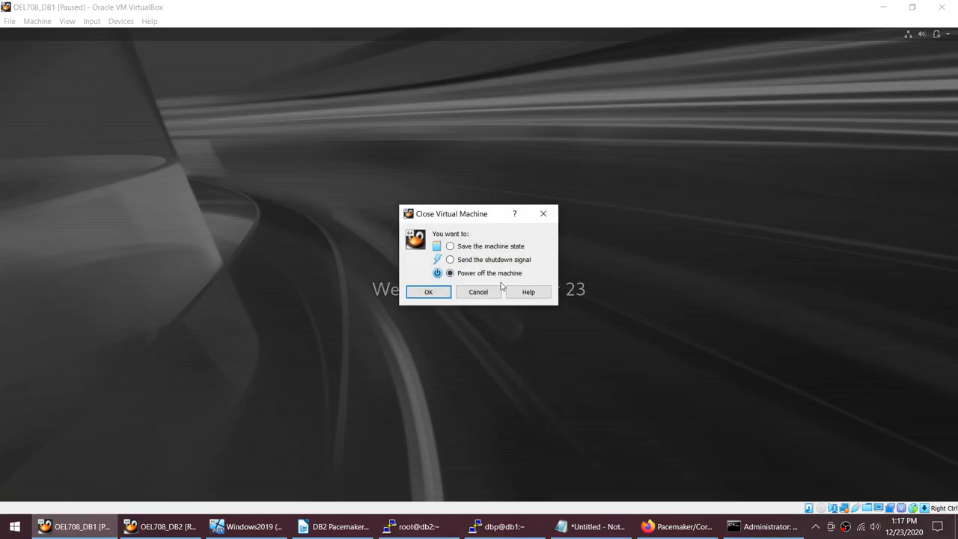
pyautogui.click(428, 292)
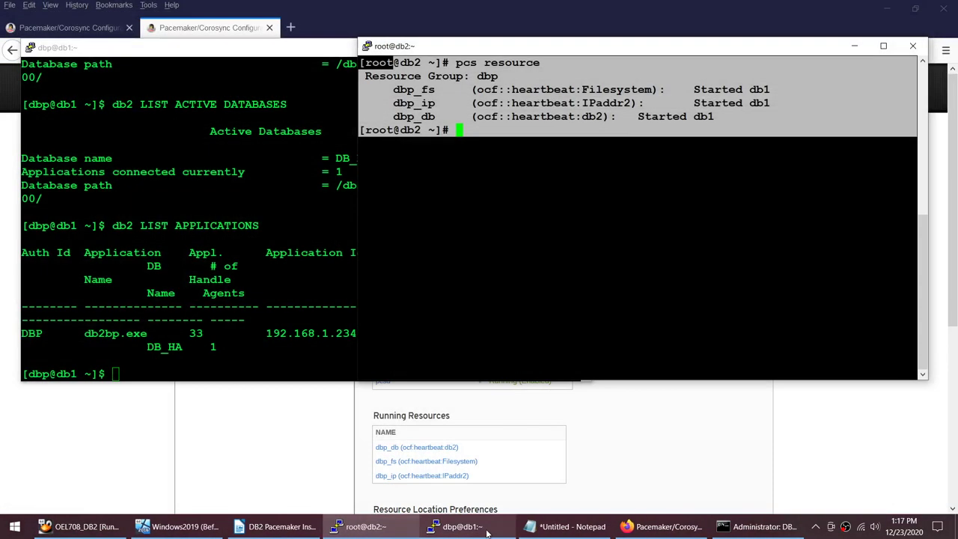
# Step: Open a new PuTTY session to db2.db.com and log in as root
pyautogui.click(458, 526)
pyautogui.click(360, 526)
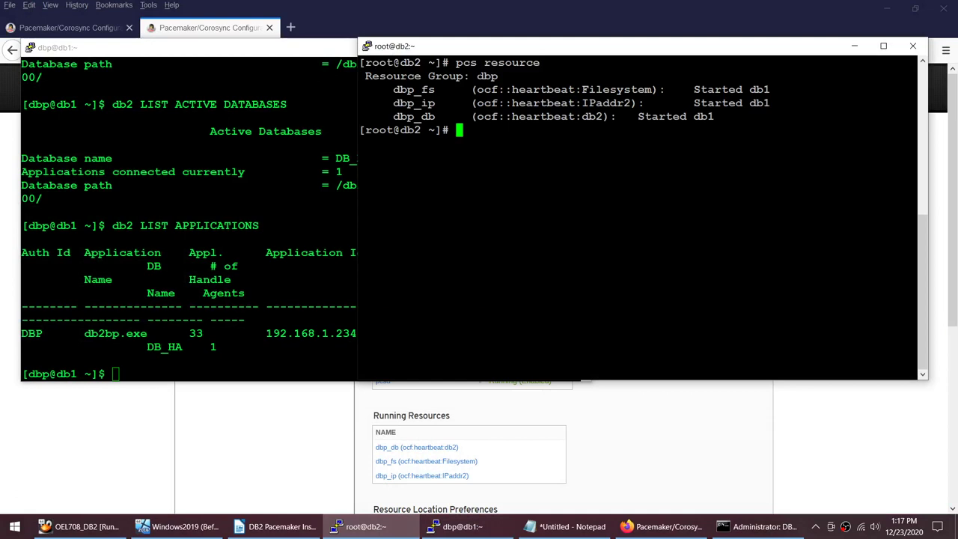
pyautogui.moveTo(450, 63); pyautogui.dragTo(550, 64)
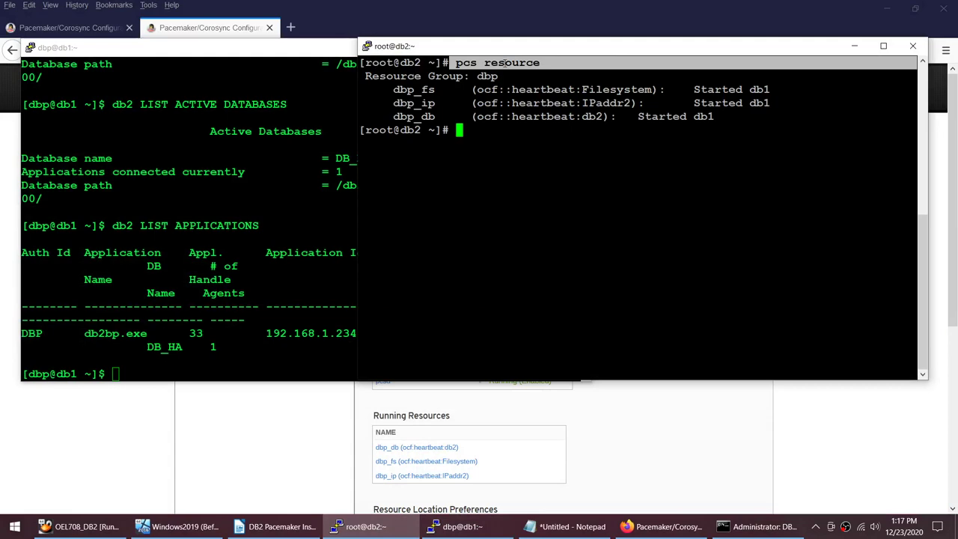
pyautogui.rightClick(481, 48)
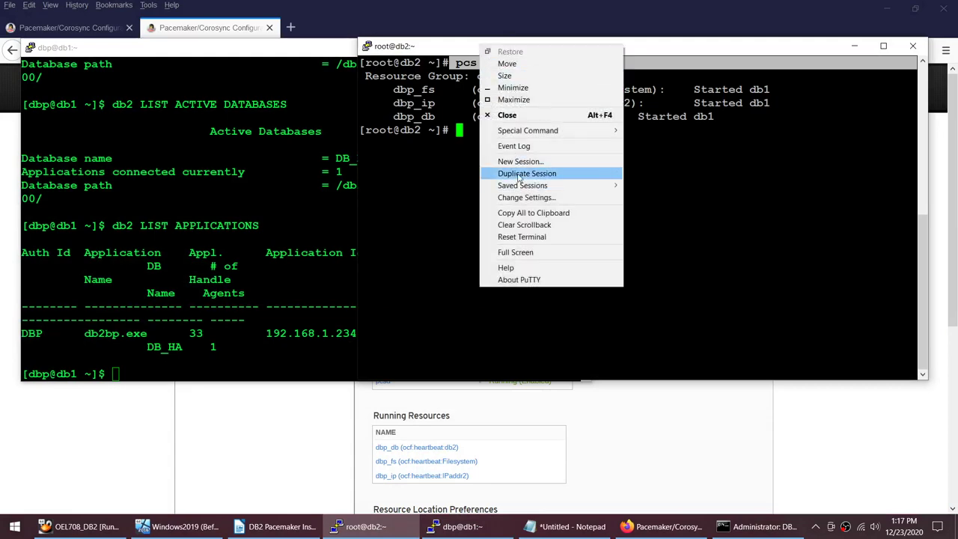
pyautogui.click(562, 160)
pyautogui.write('db2.db.com')
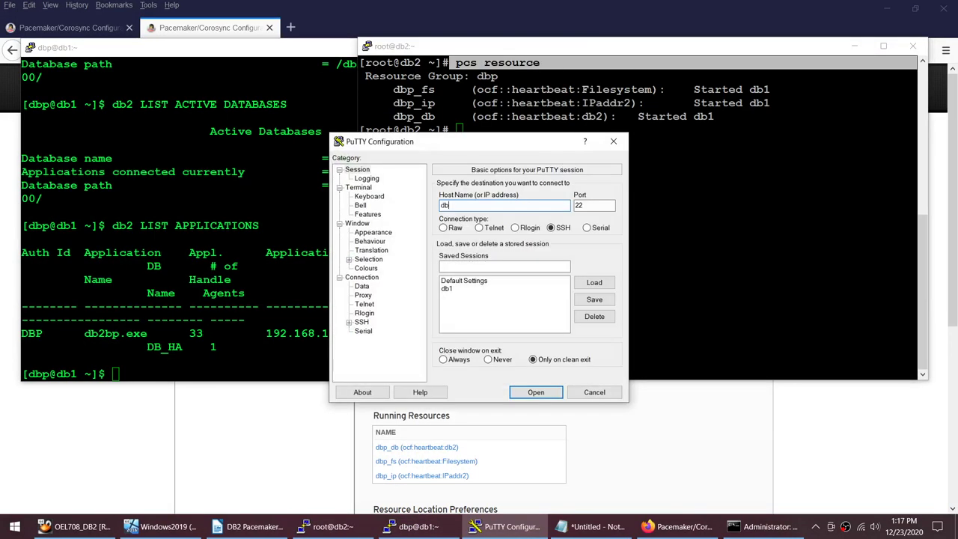
pyautogui.press('Return')
pyautogui.write('root')
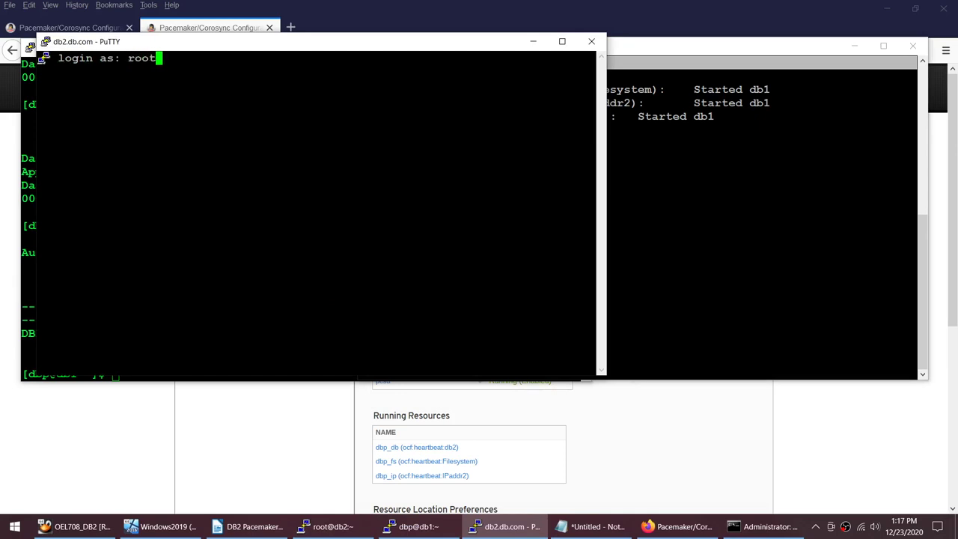
pyautogui.press('Return')
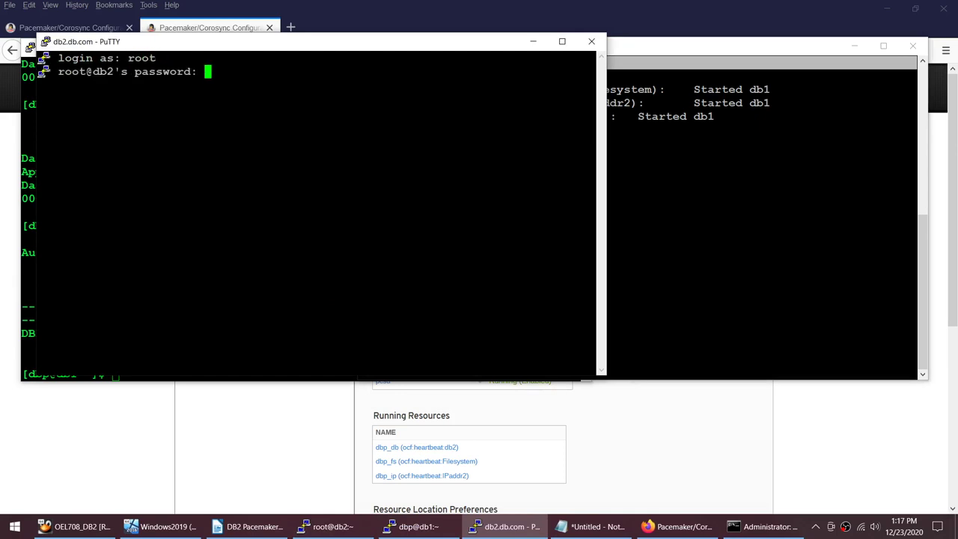
pyautogui.press('Return')
# Step: Clear the screen, run 'pcs resource', and compare with the earlier resource listing
pyautogui.write('clea')
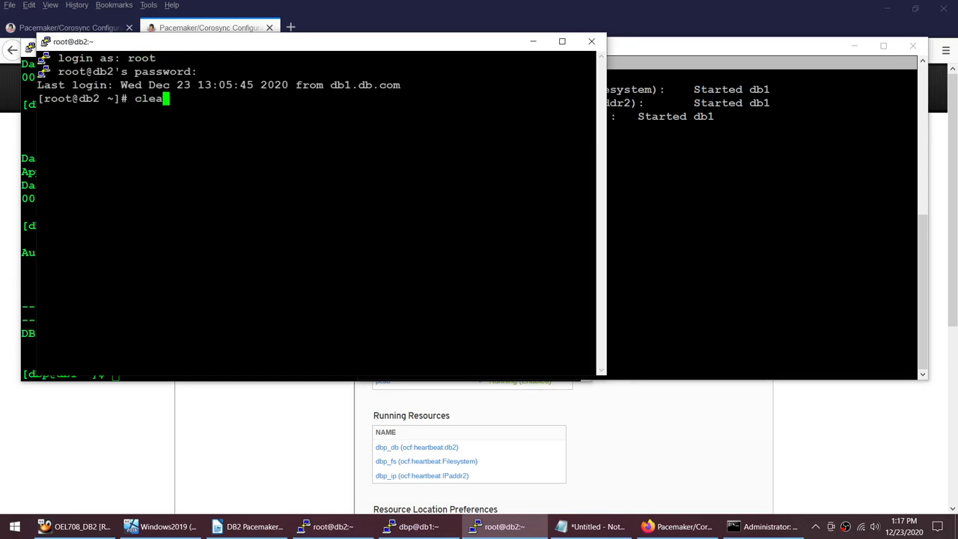
pyautogui.write('r')
pyautogui.press('Return')
pyautogui.write('pcs reso')
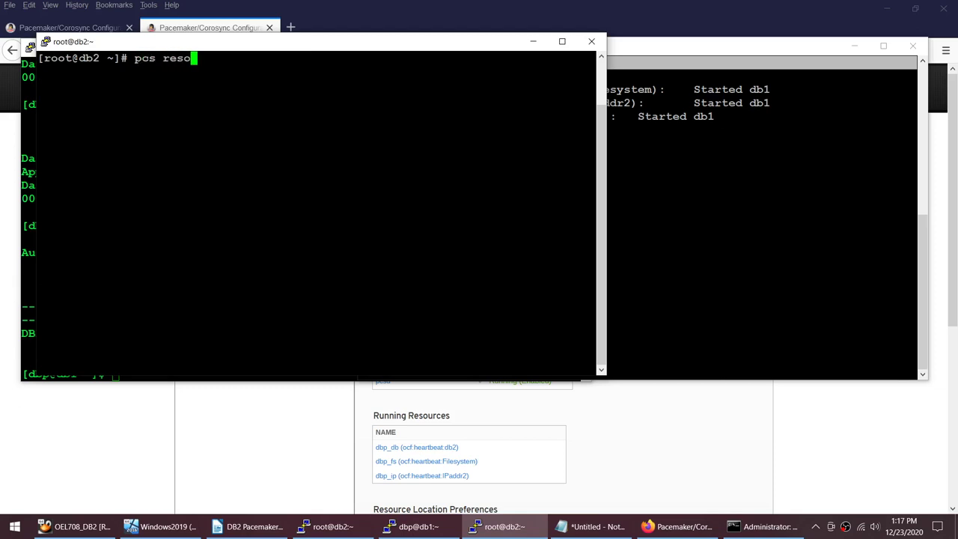
pyautogui.write('urce')
pyautogui.press('Return')
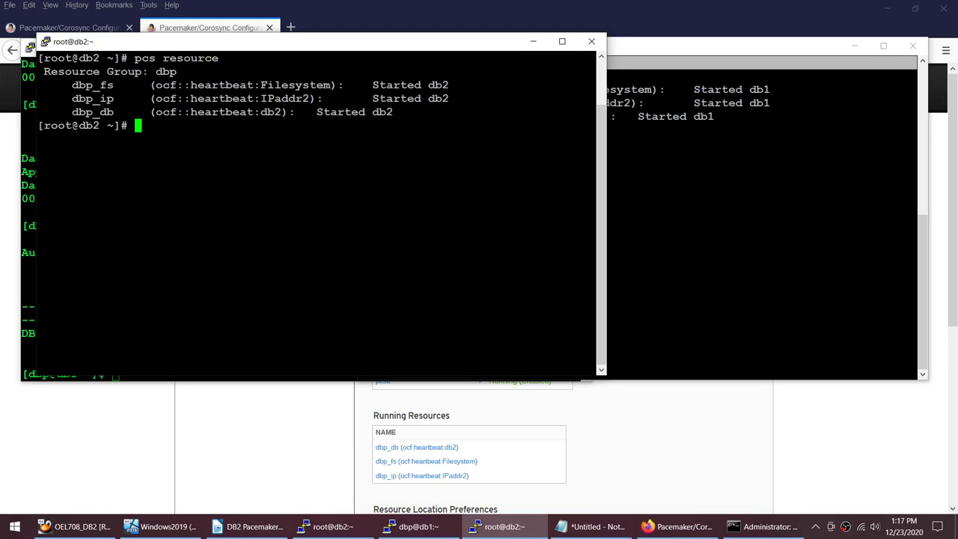
pyautogui.click(736, 41)
pyautogui.click(612, 58)
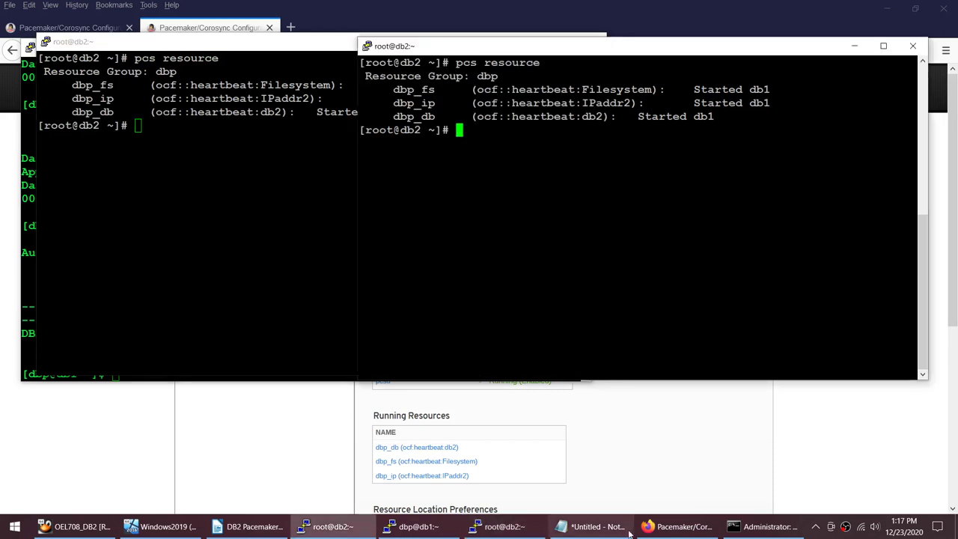
pyautogui.click(677, 526)
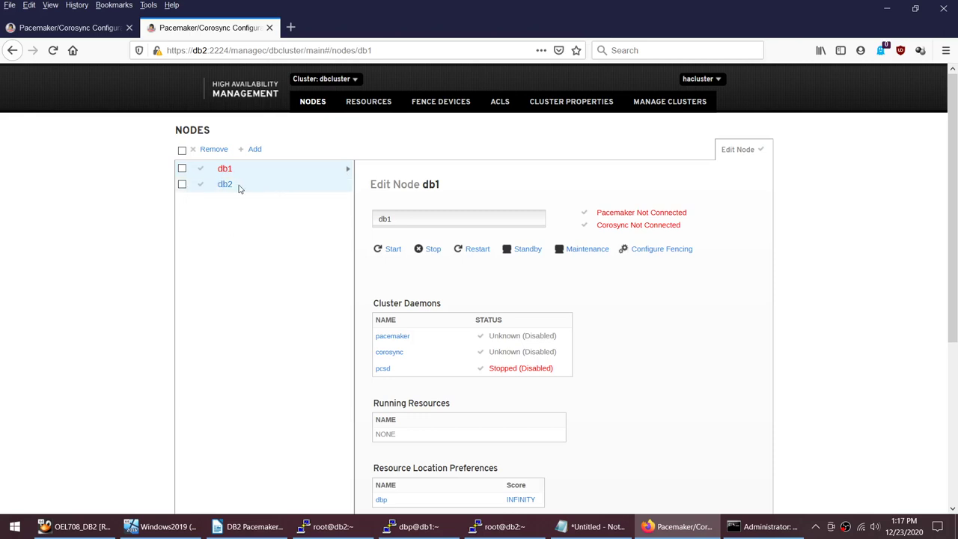
# Step: In the Resources list, check dbp_ip and dbp_db details showing current location db2
pyautogui.click(362, 104)
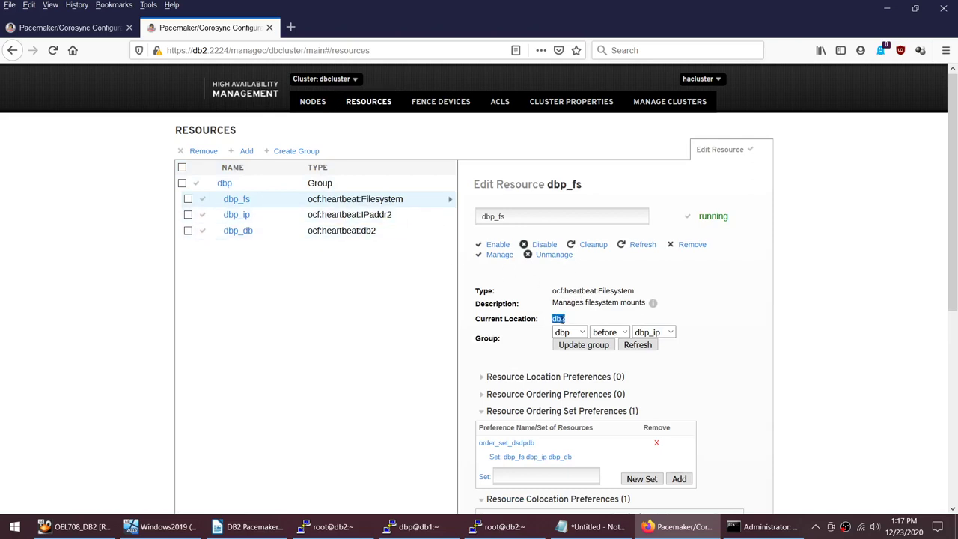
pyautogui.click(236, 215)
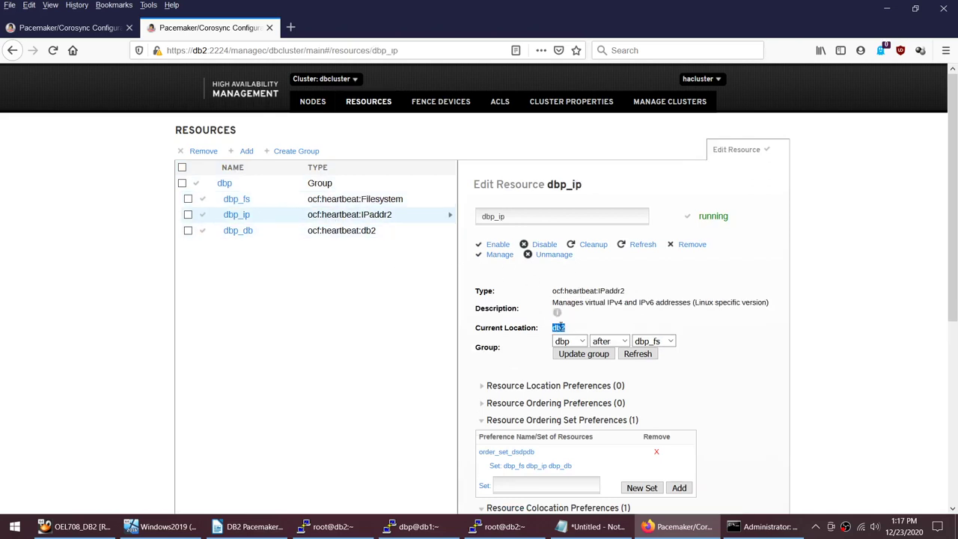
pyautogui.click(351, 230)
pyautogui.doubleClick(558, 318)
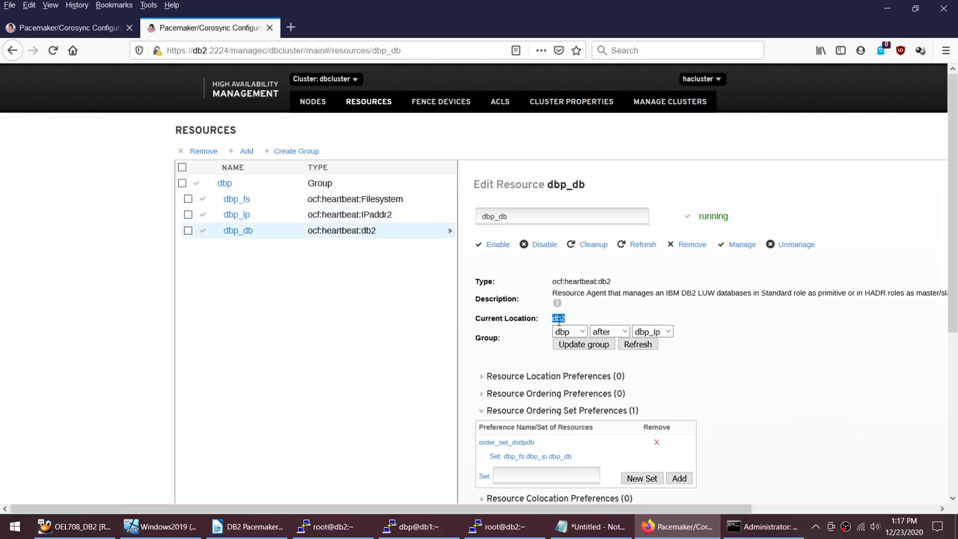
pyautogui.click(755, 528)
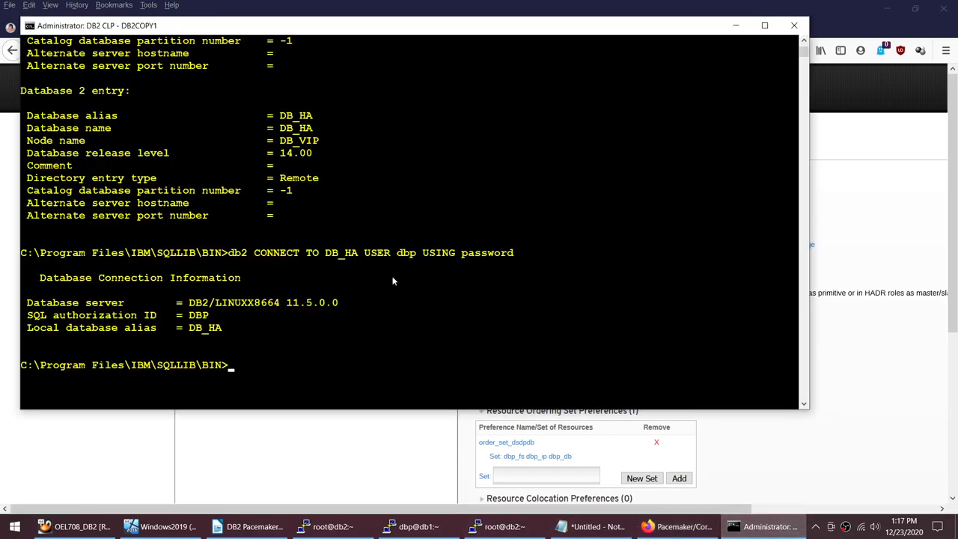
# Step: Clear the DB2 CLP console with cls and rerun the connect to DB_HA
pyautogui.write('lear')
pyautogui.press('Return')
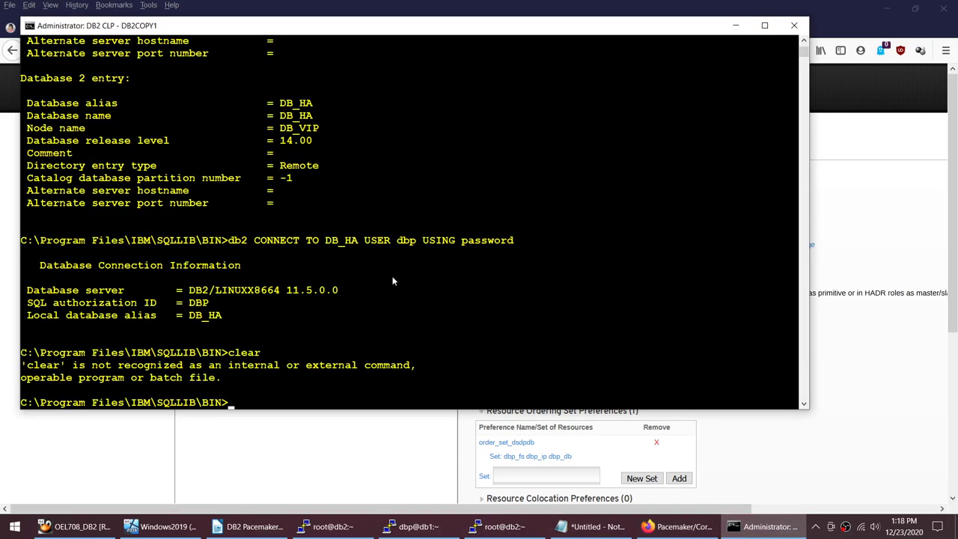
pyautogui.write('cls')
pyautogui.press('Return')
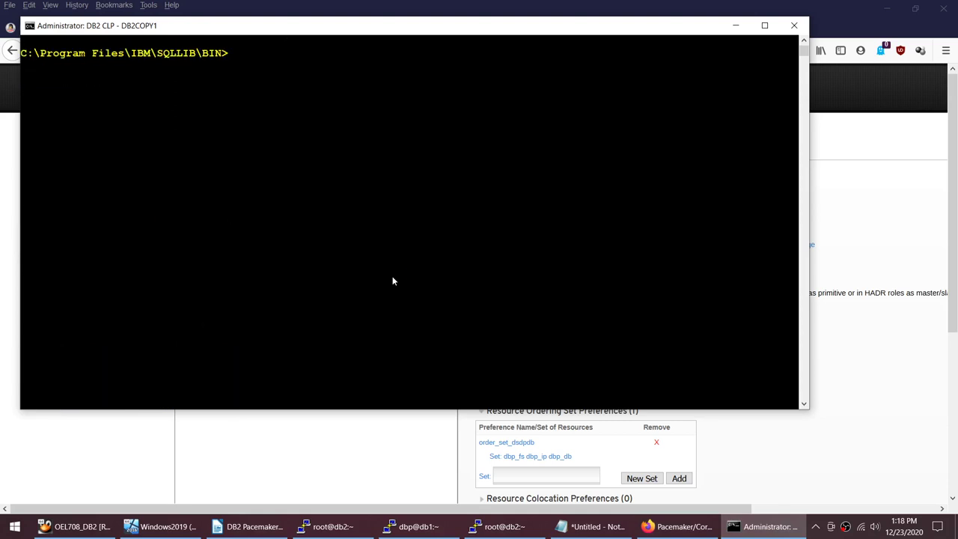
pyautogui.press('Up')
pyautogui.press('Up')
pyautogui.press('Up')
pyautogui.press('Return')
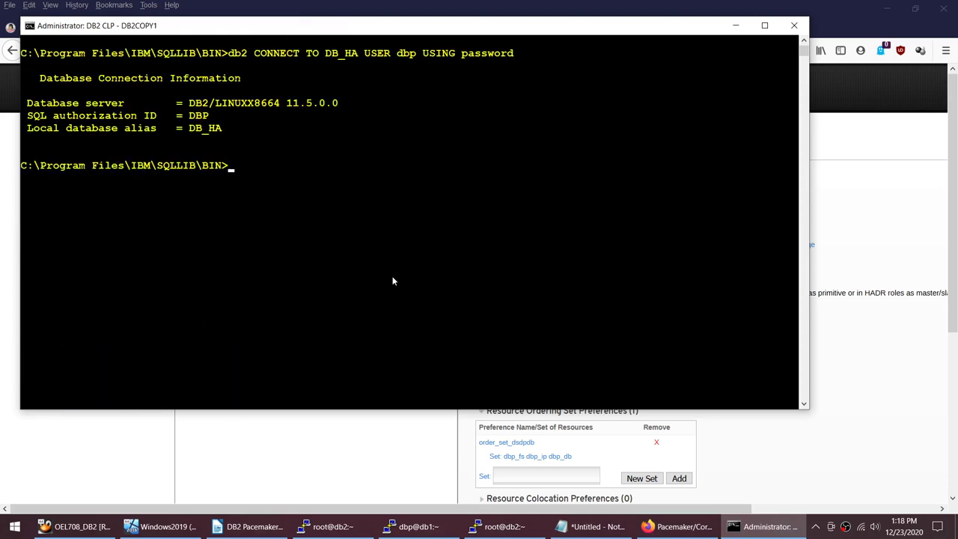
# Step: On db2, switch to user dbp and run 'db2 LIST APPLICATIONS' to see the client connection
pyautogui.click(498, 526)
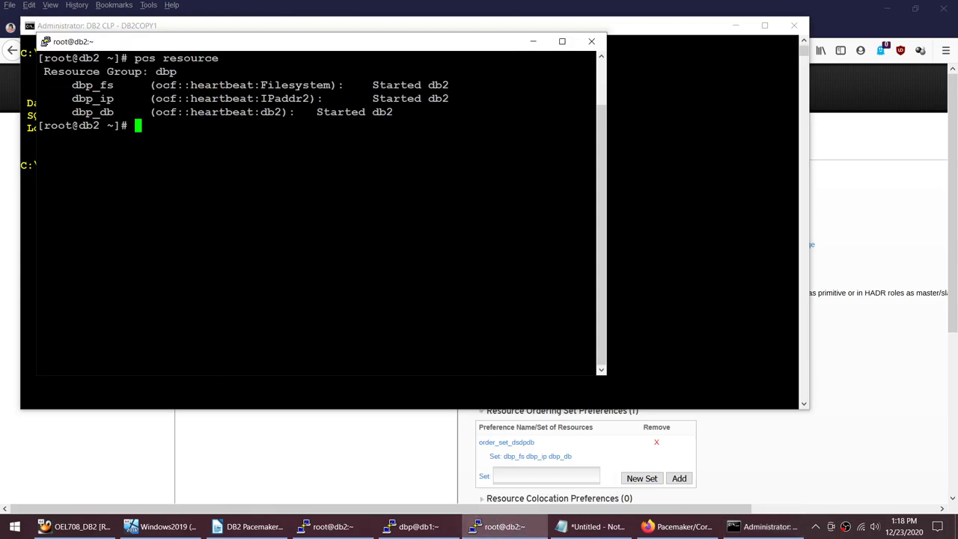
pyautogui.write('su - dbp')
pyautogui.press('Return')
pyautogui.write('db2 ')
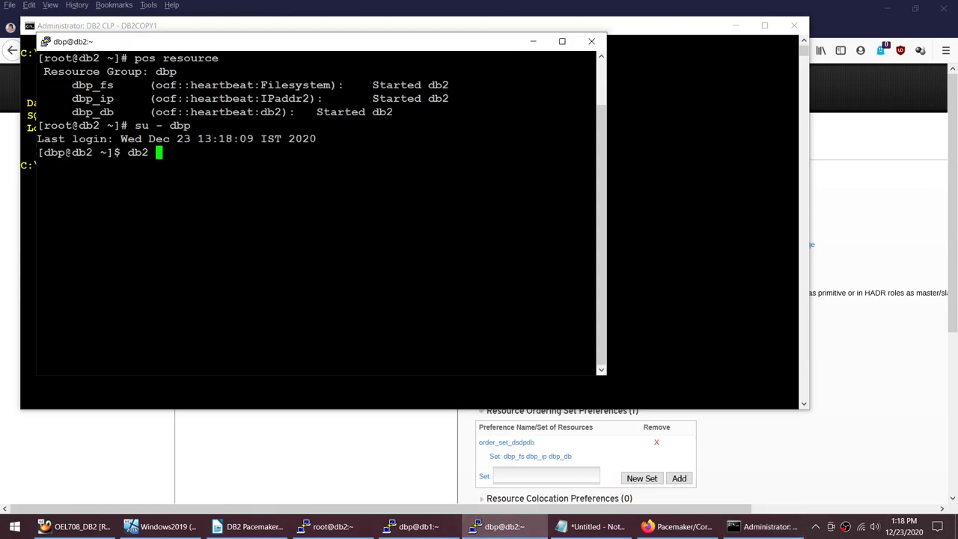
pyautogui.write('LIST APPLICATIONS')
pyautogui.press('Return')
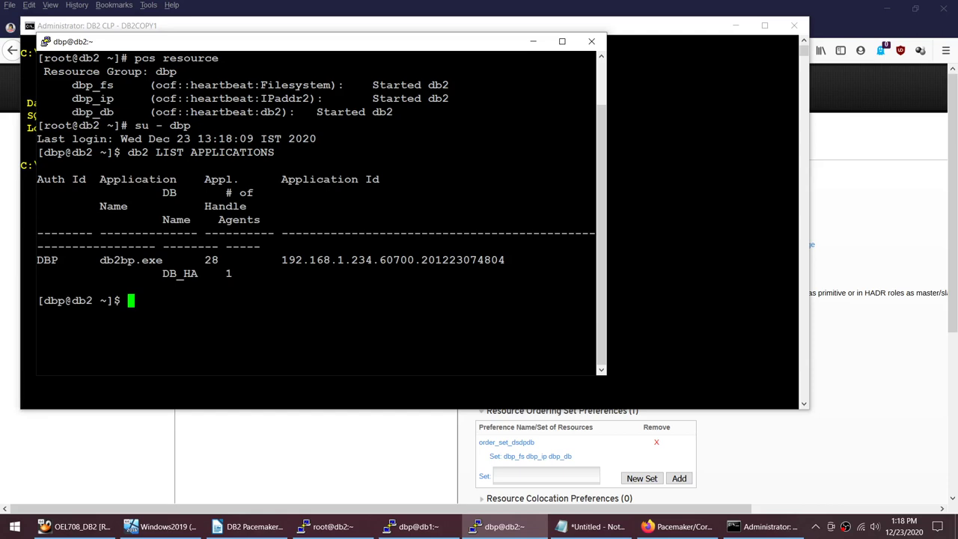
pyautogui.doubleClick(83, 300)
pyautogui.click(653, 271)
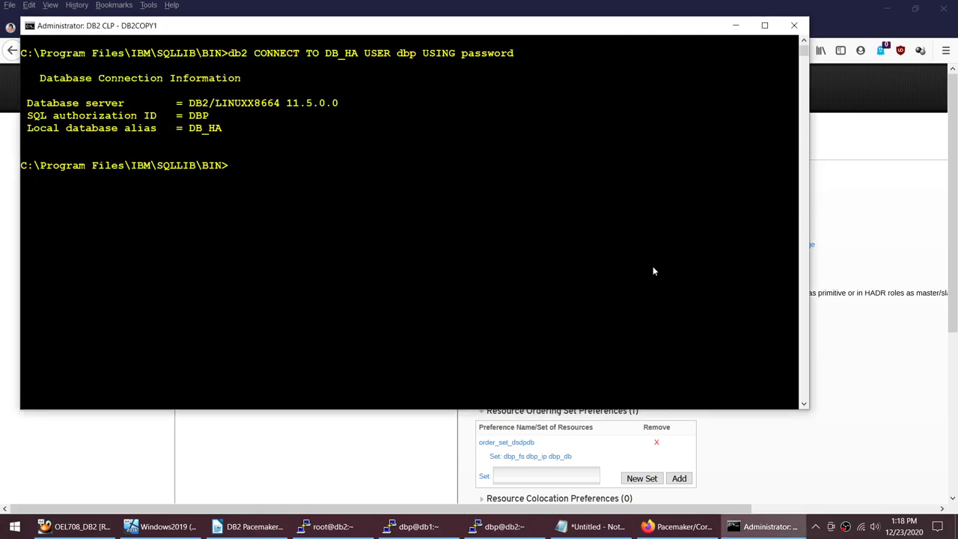
# Step: Close the root PuTTY session on db2 and confirm
pyautogui.click(329, 526)
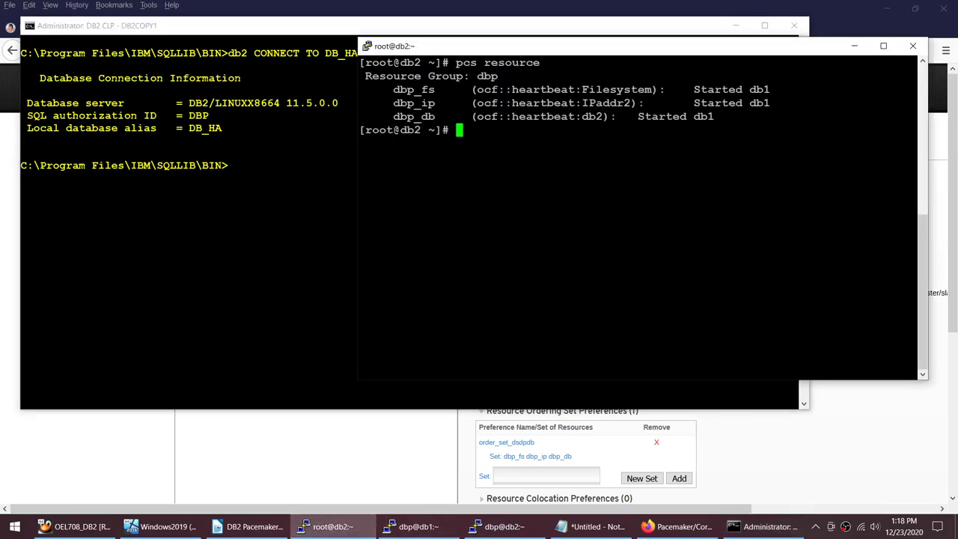
pyautogui.click(912, 46)
pyautogui.click(484, 310)
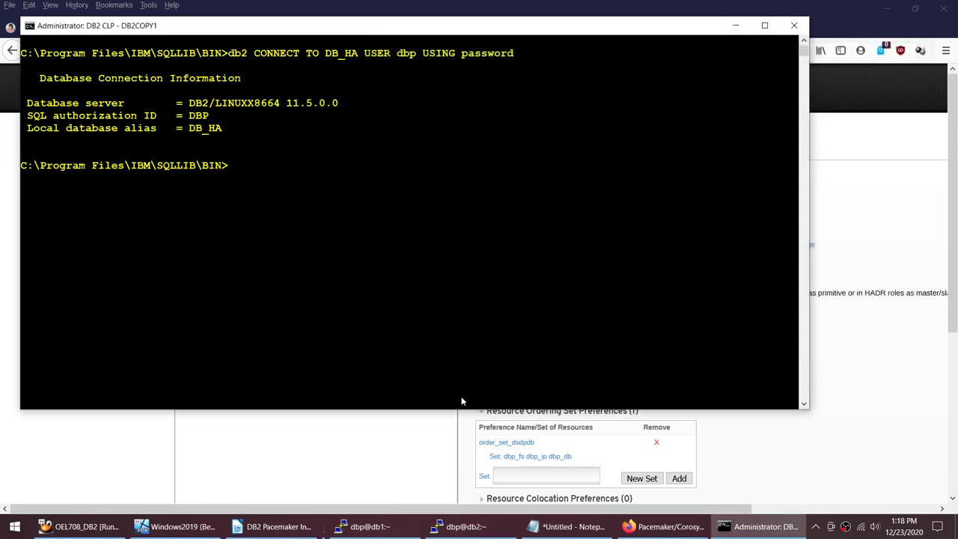
# Step: Highlight the dbp@db2 resource lines Started db2 and compare with db1's terminal and the cluster page
pyautogui.click(462, 526)
pyautogui.write('exi')
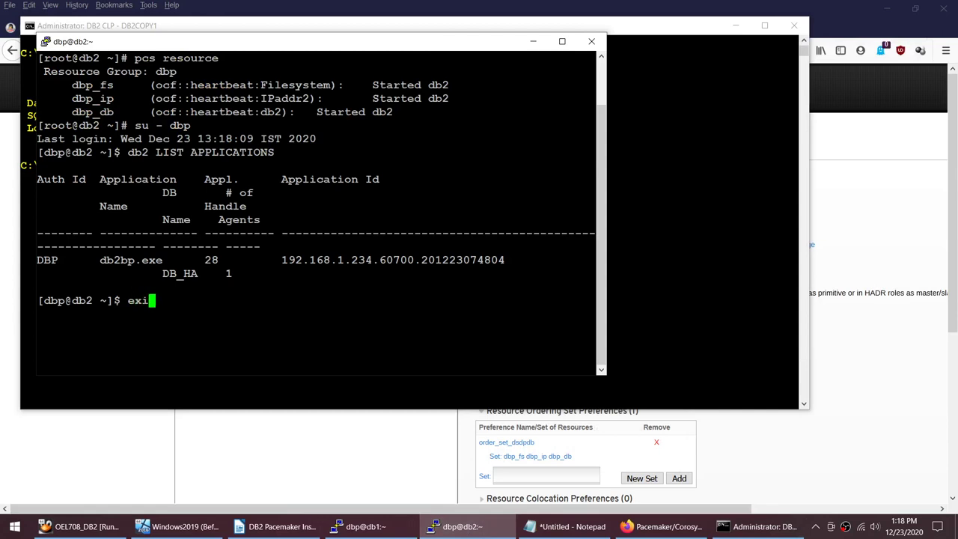
pyautogui.moveTo(591, 114); pyautogui.dragTo(102, 78)
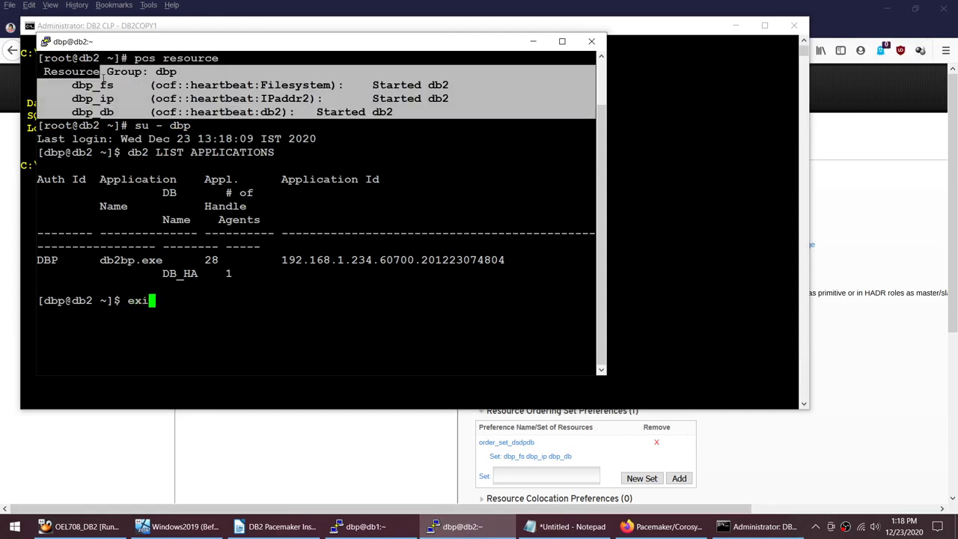
pyautogui.click(665, 526)
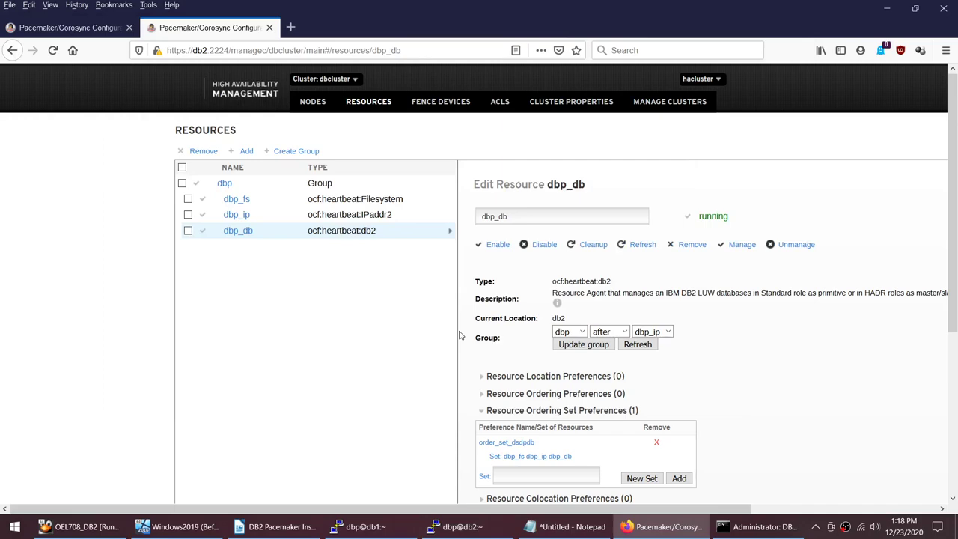
pyautogui.click(371, 531)
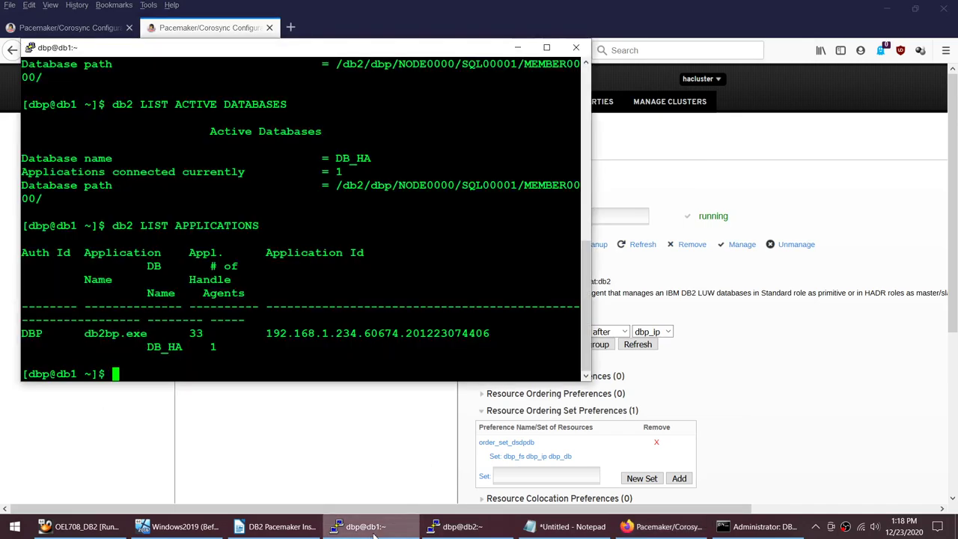
pyautogui.click(466, 531)
pyautogui.click(314, 329)
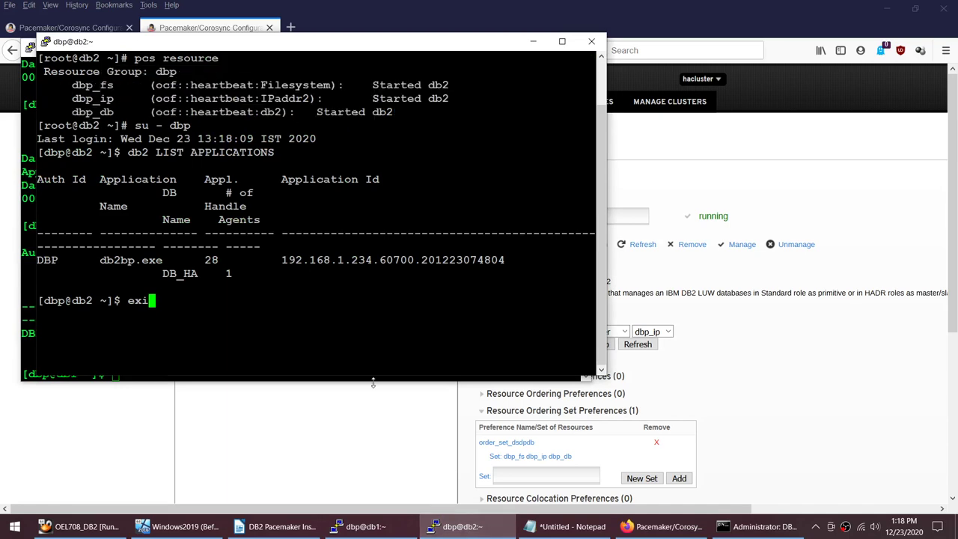
pyautogui.click(385, 474)
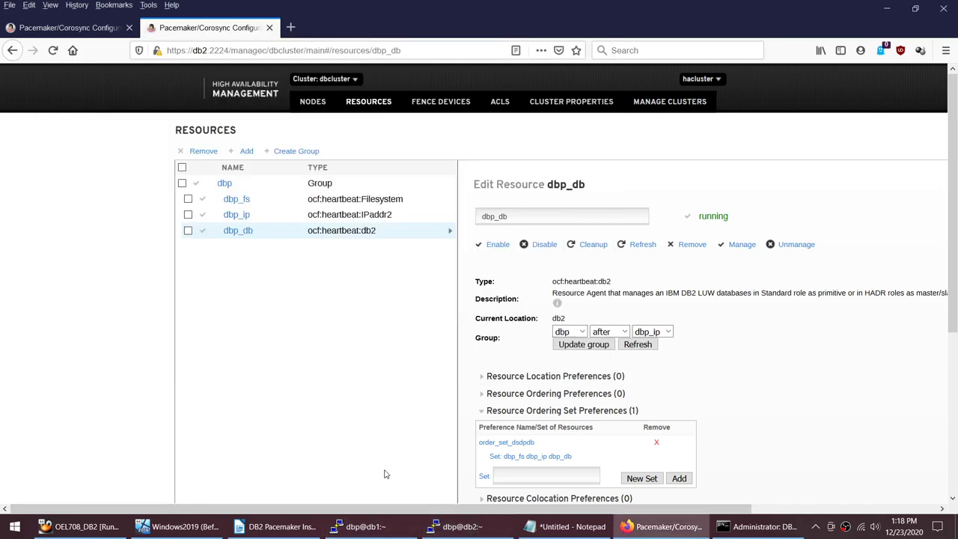
pyautogui.click(398, 526)
# Step: Bring up the DB2 Pacemaker runbook in Writer and scroll up to the Setup table
pyautogui.click(277, 526)
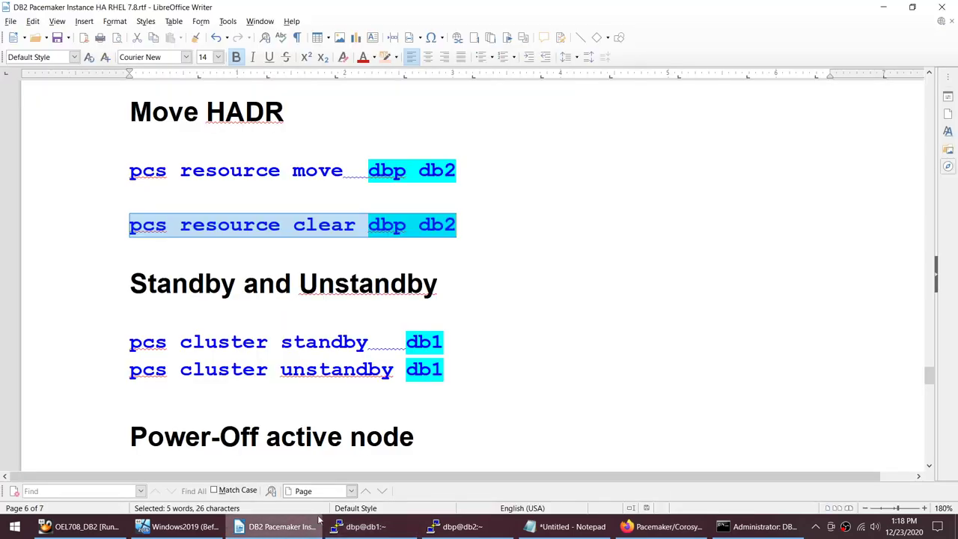
pyautogui.scroll(10, 561, 388)
pyautogui.scroll(20, 561, 388)
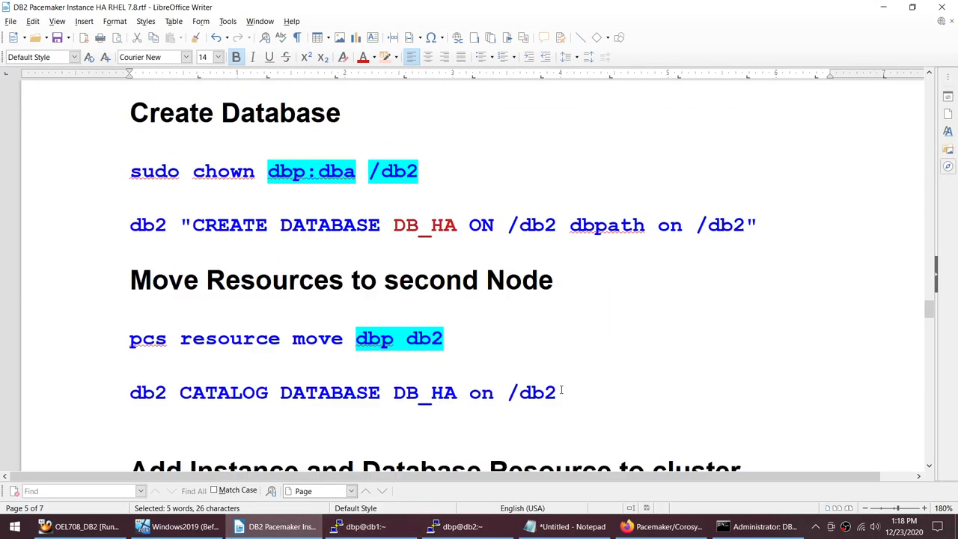
pyautogui.scroll(20, 561, 388)
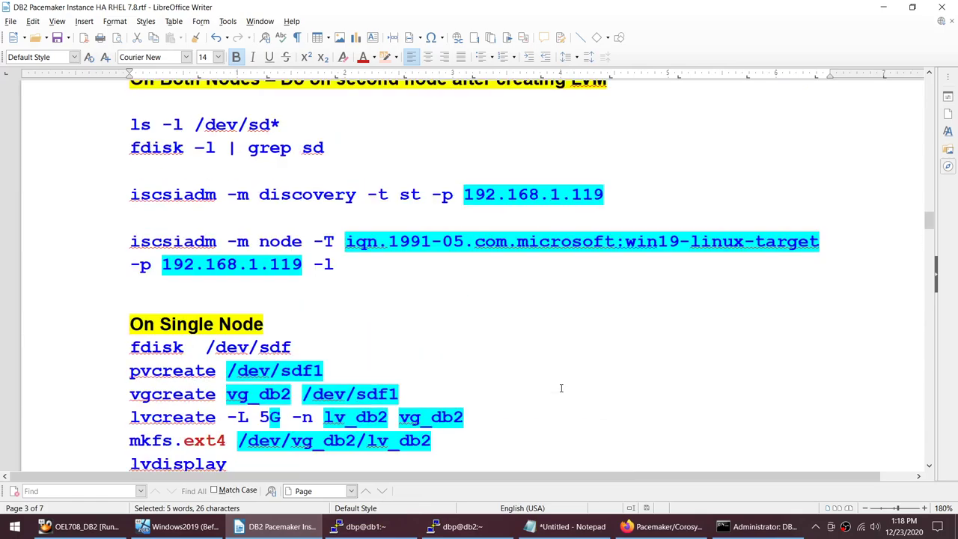
pyautogui.scroll(20, 561, 388)
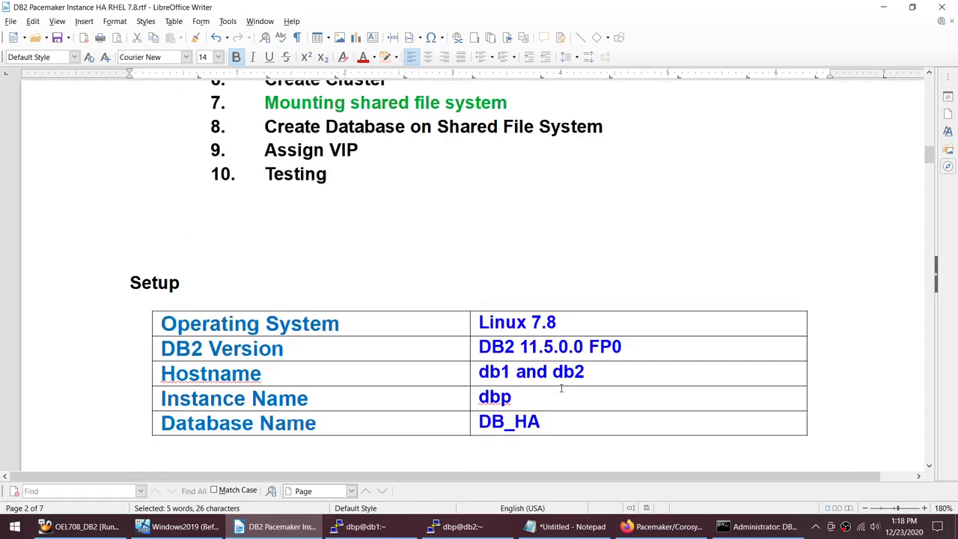